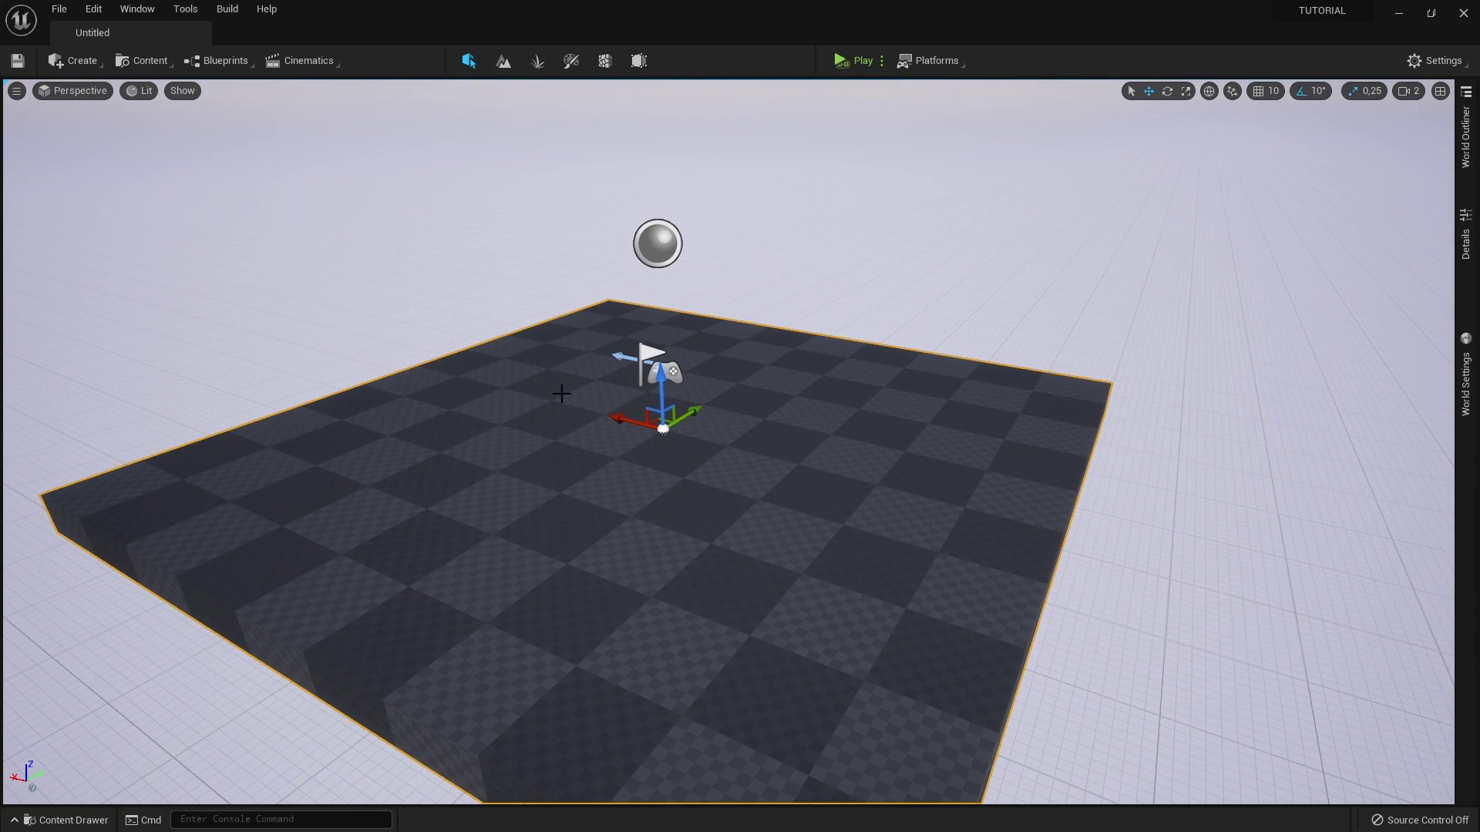
Create a new level from the Default template
{"action": "middle_click_drag", "start_coordinate": [854, 305], "coordinate": [811, 305]}
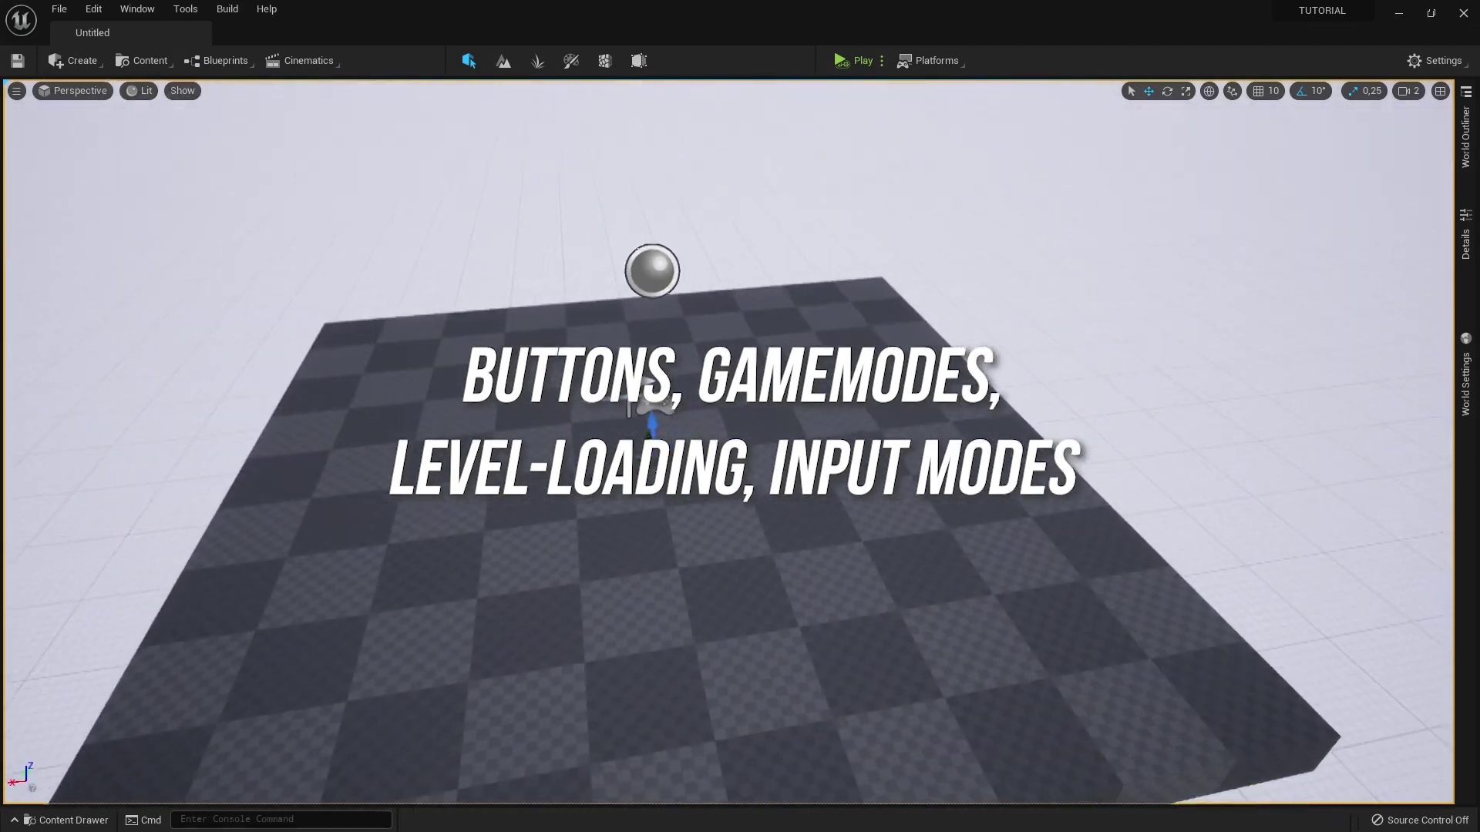
{"action": "right_click_drag", "start_coordinate": [651, 238], "coordinate": [401, 298]}
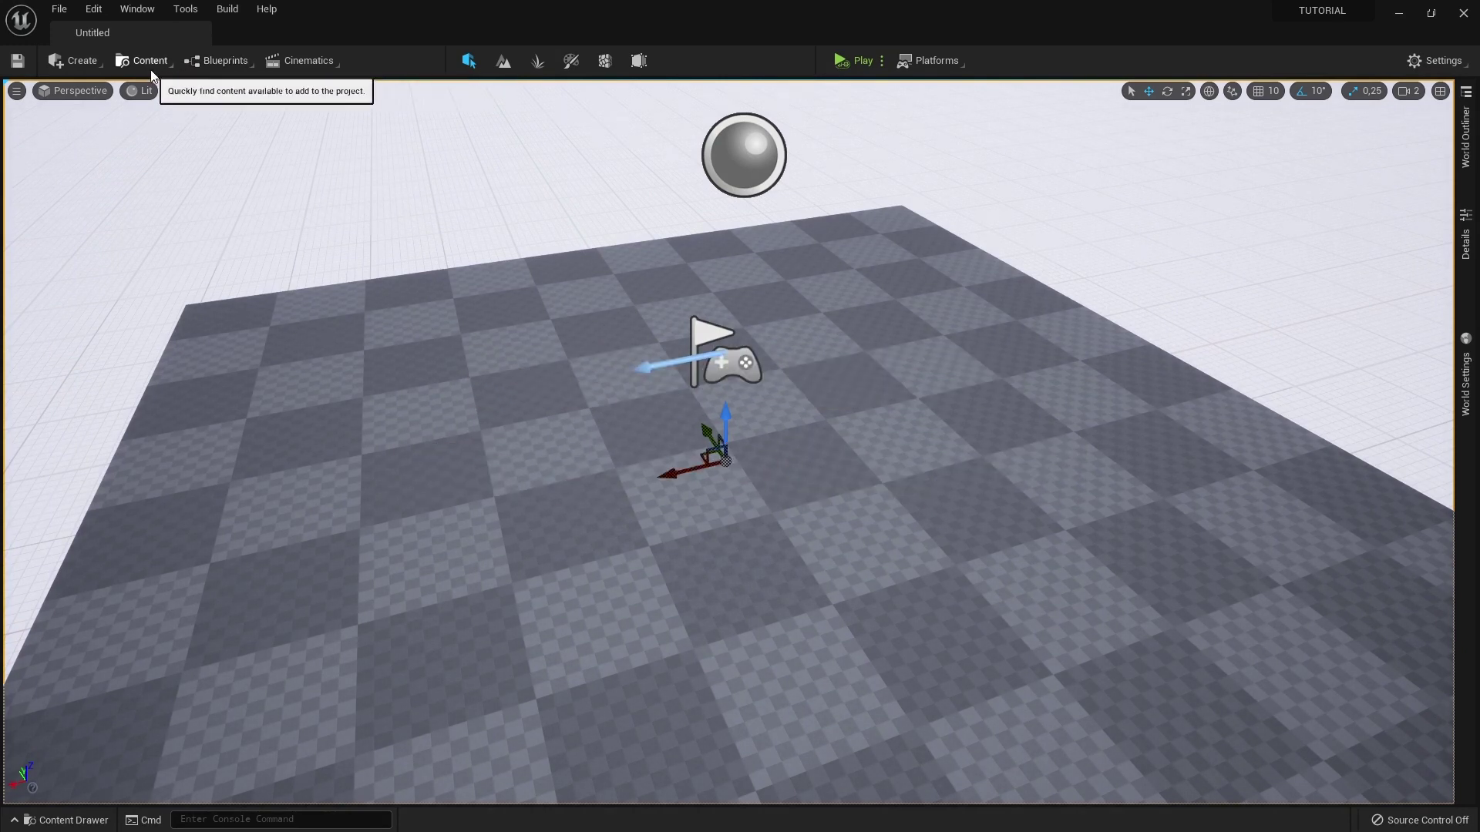
{"action": "scroll", "coordinate": [729, 397], "scroll_direction": "down", "scroll_amount": 5}
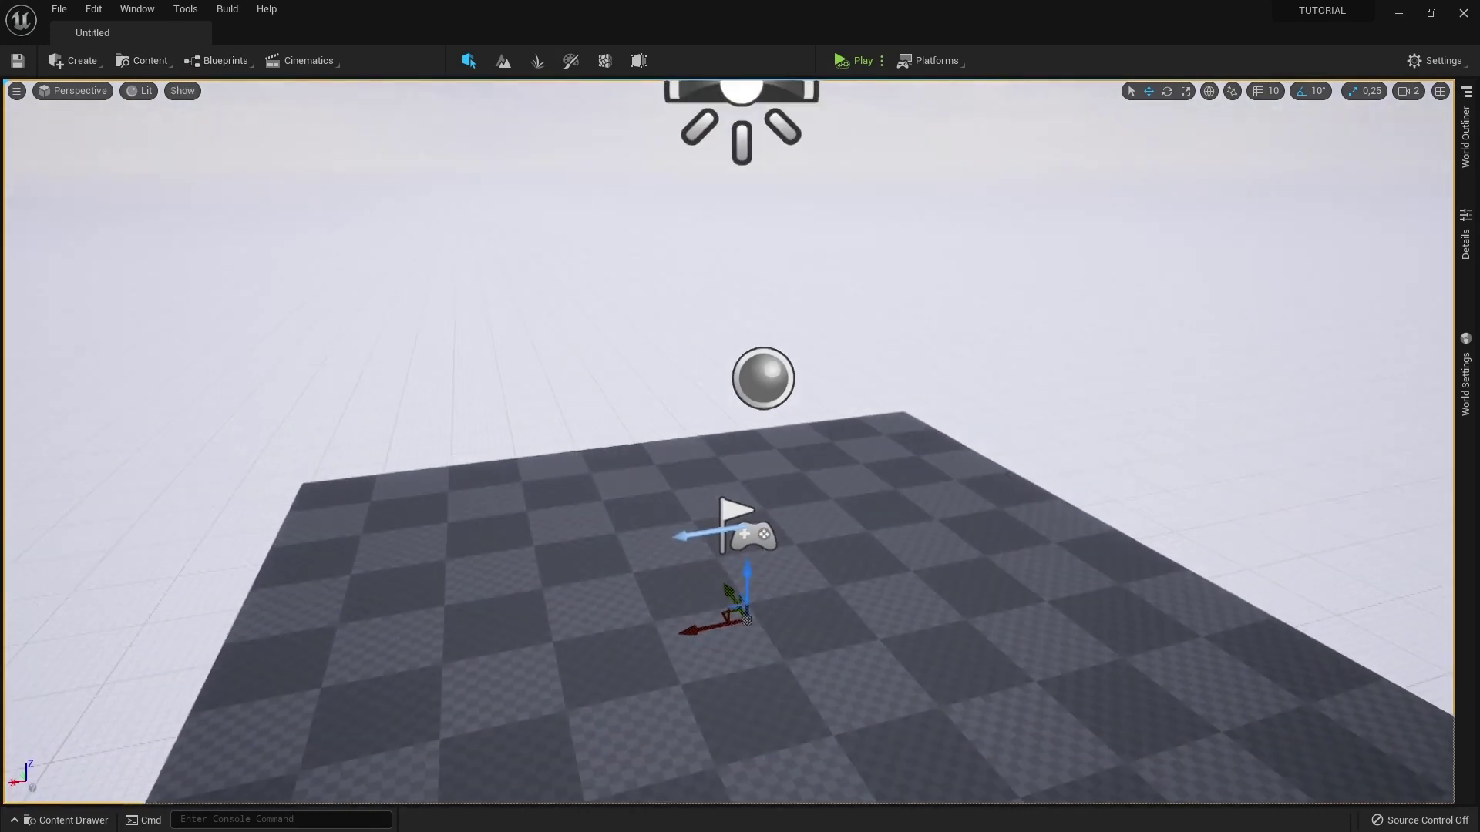
{"action": "left_click", "coordinate": [65, 14]}
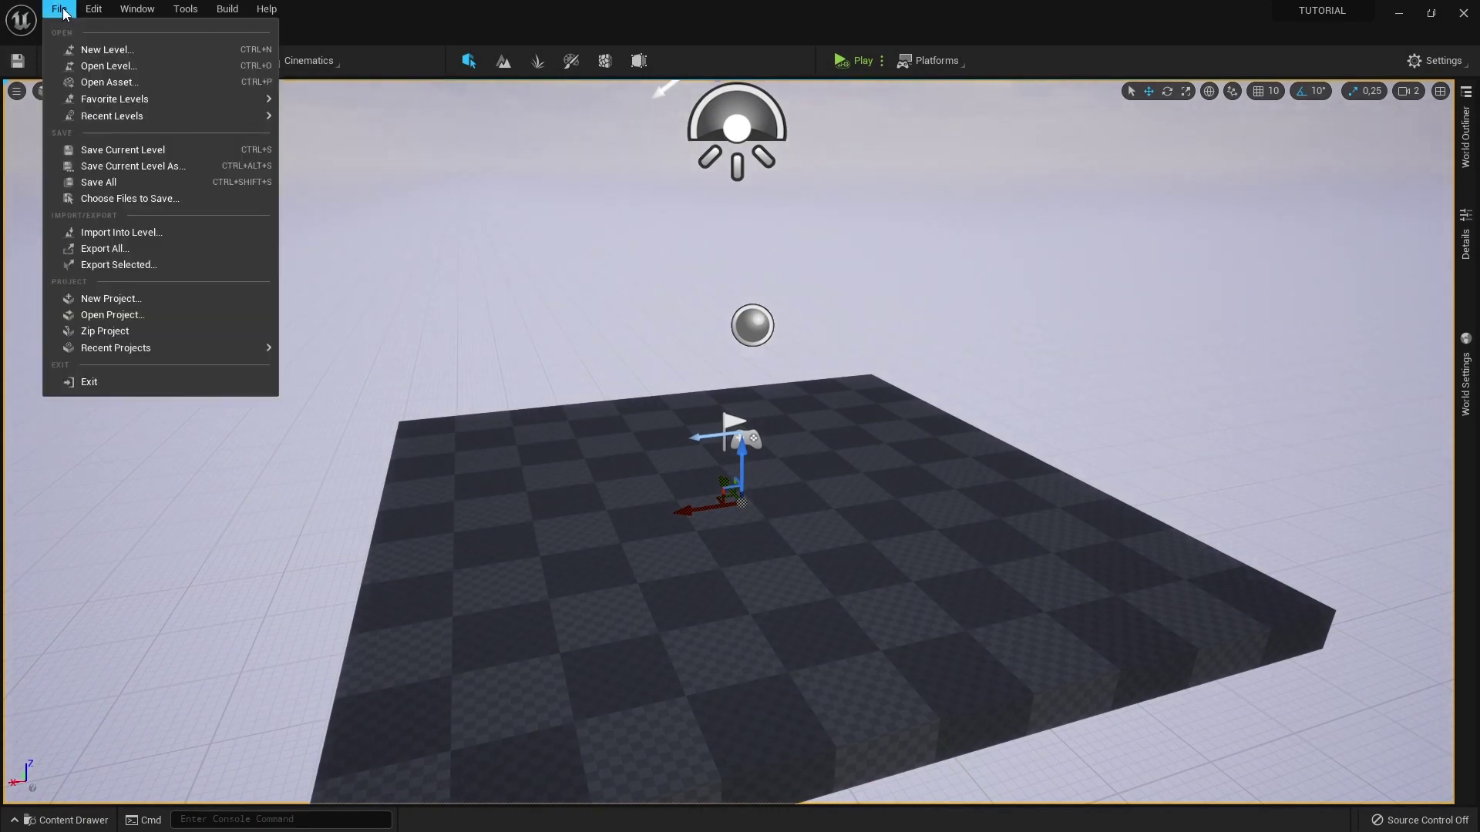
{"action": "left_click", "coordinate": [104, 50]}
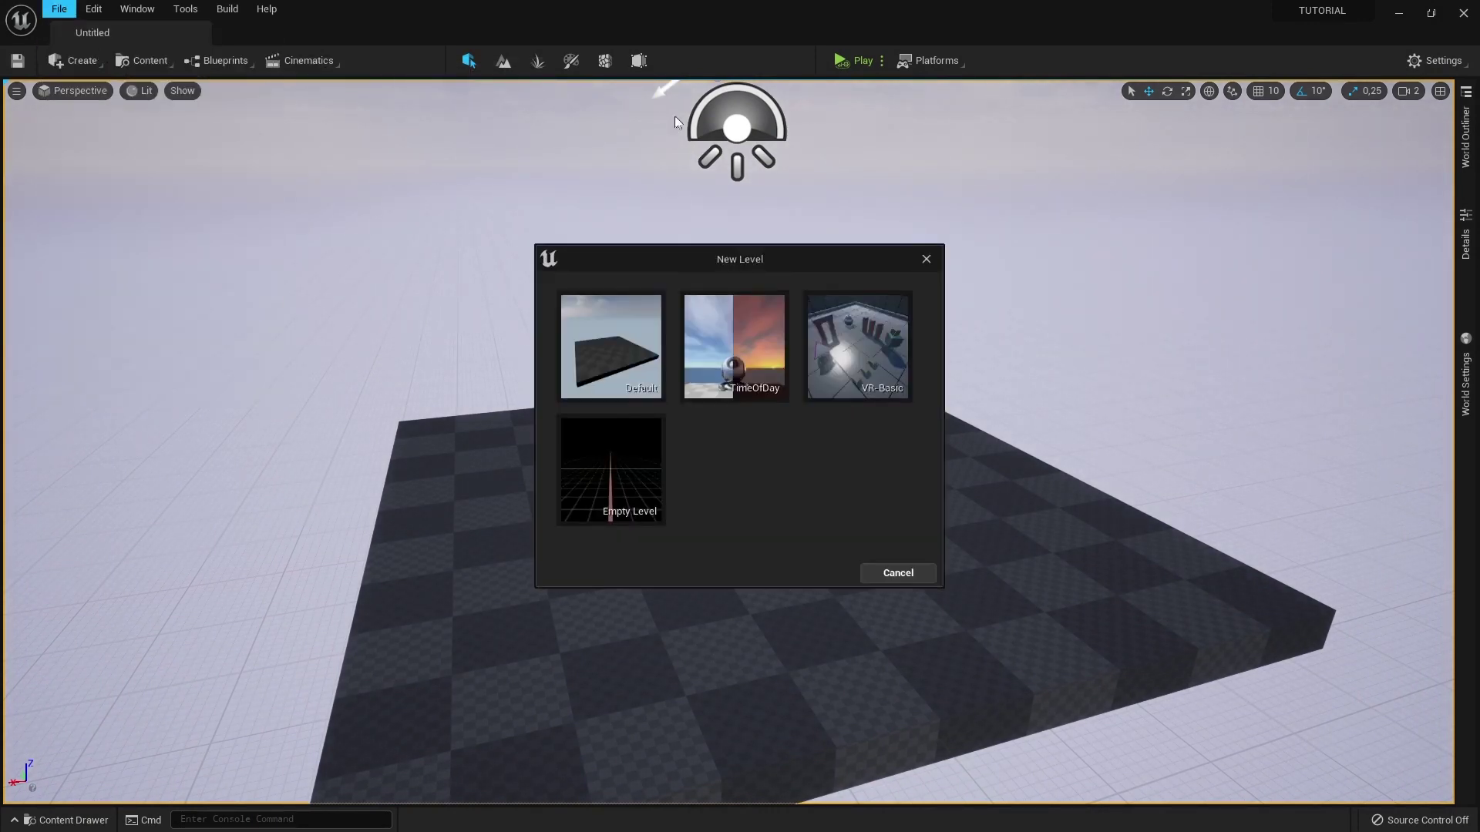
{"action": "left_click", "coordinate": [600, 336]}
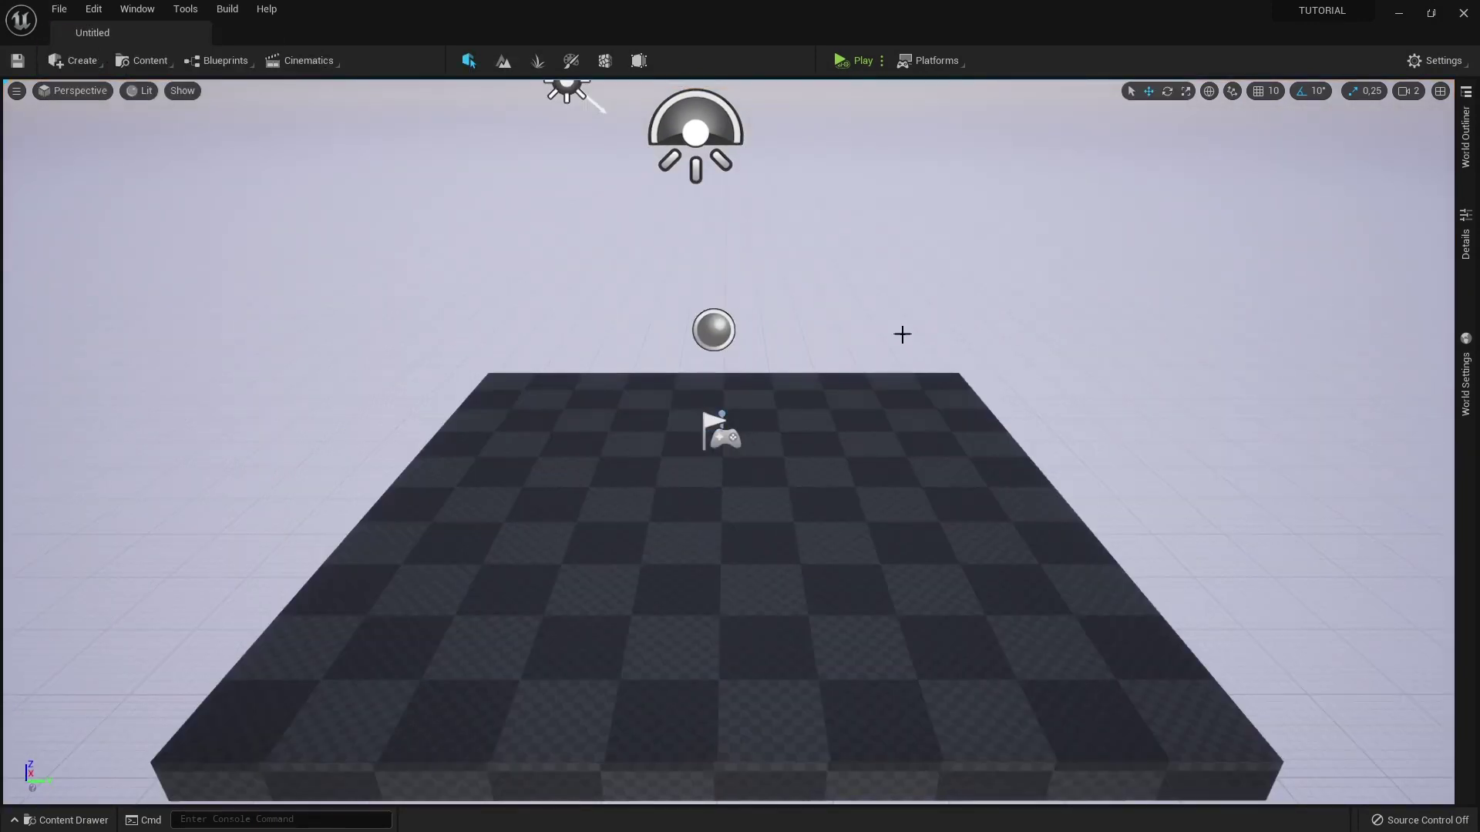
Open the Content Drawer to show the content browser
{"action": "left_click_drag", "start_coordinate": [448, 331], "coordinate": [632, 258]}
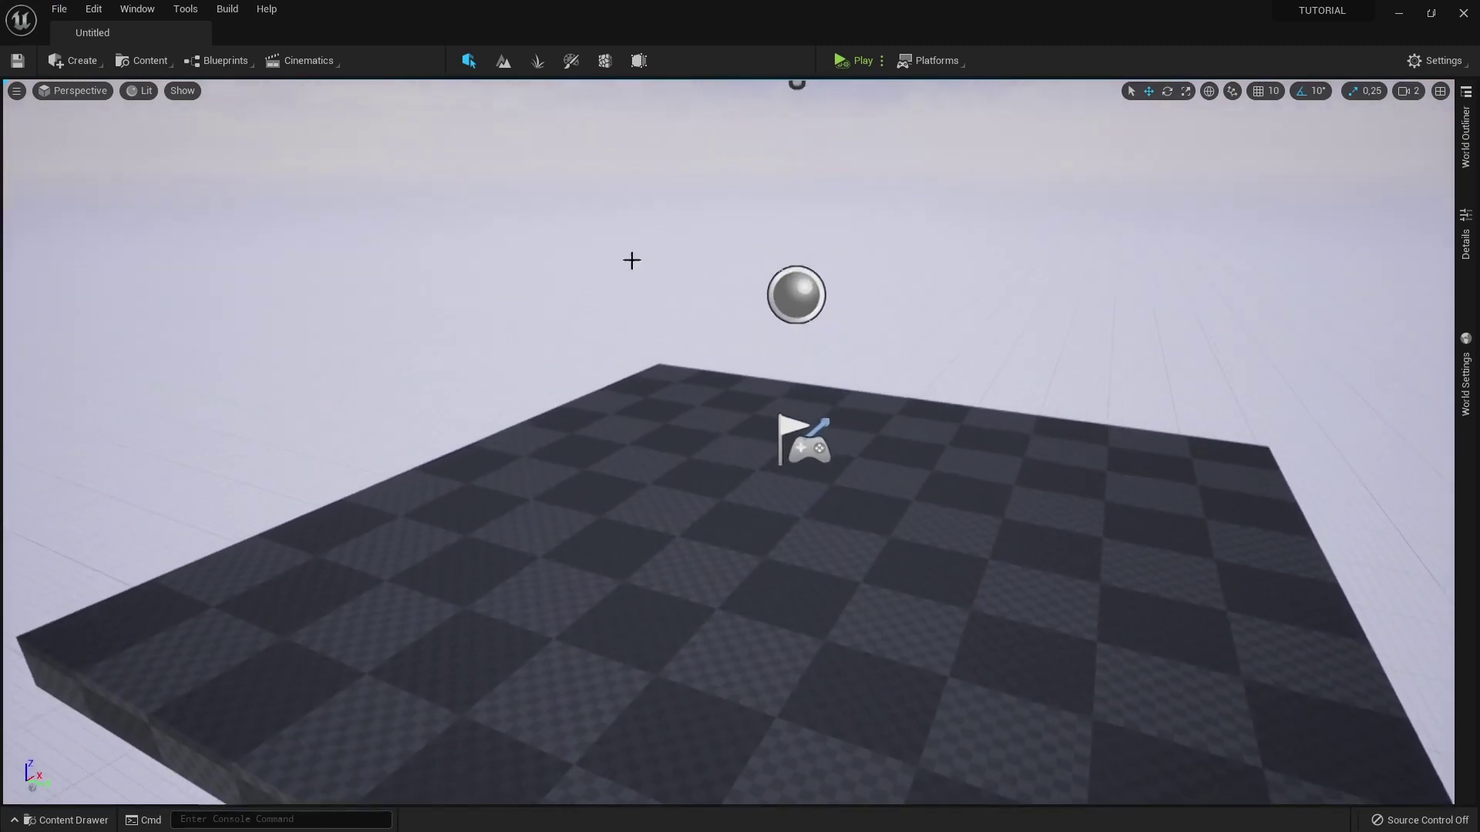
{"action": "left_click", "coordinate": [60, 9]}
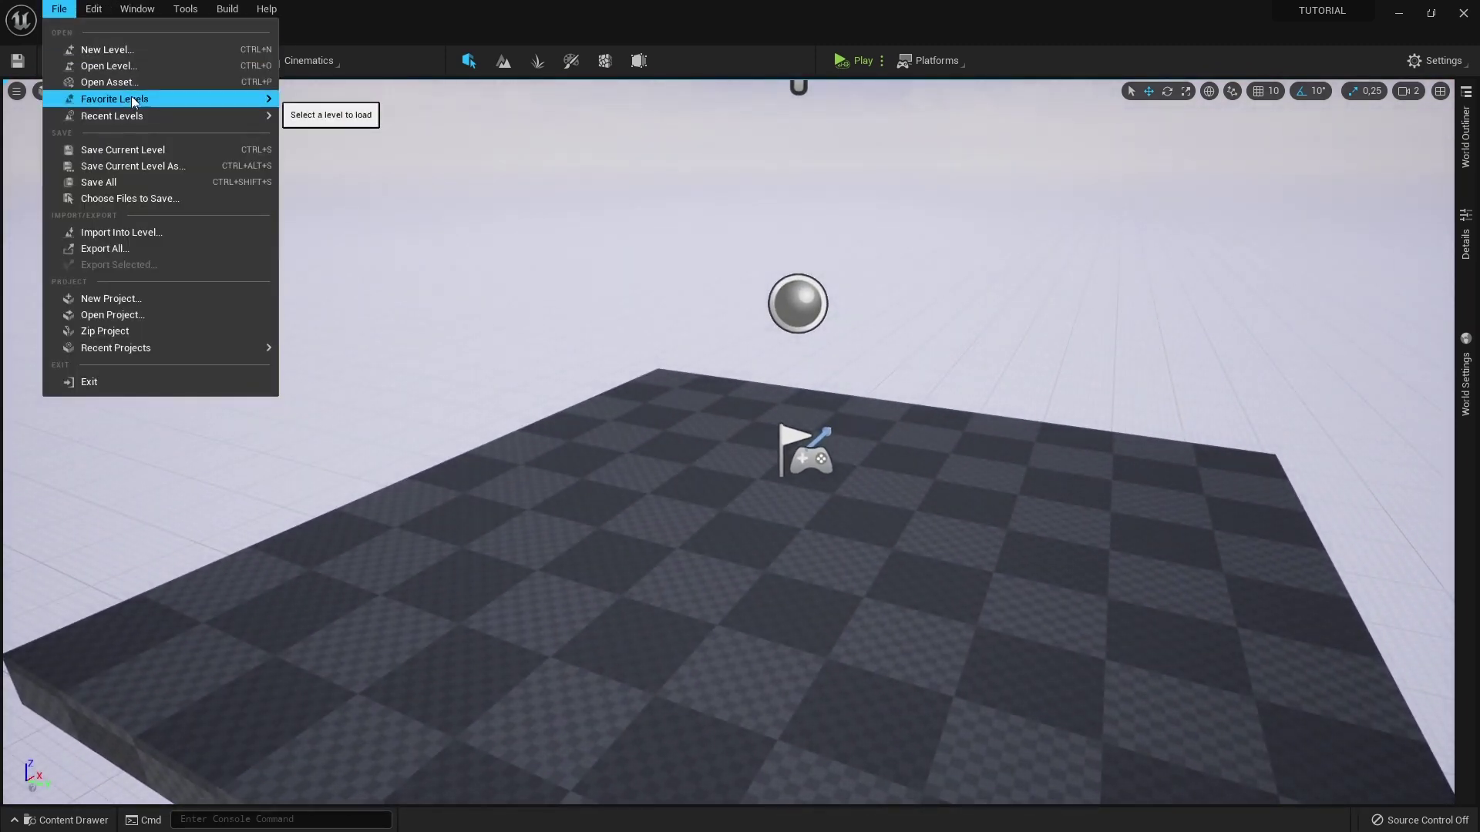
{"action": "left_click", "coordinate": [529, 11]}
{"action": "left_click", "coordinate": [143, 60]}
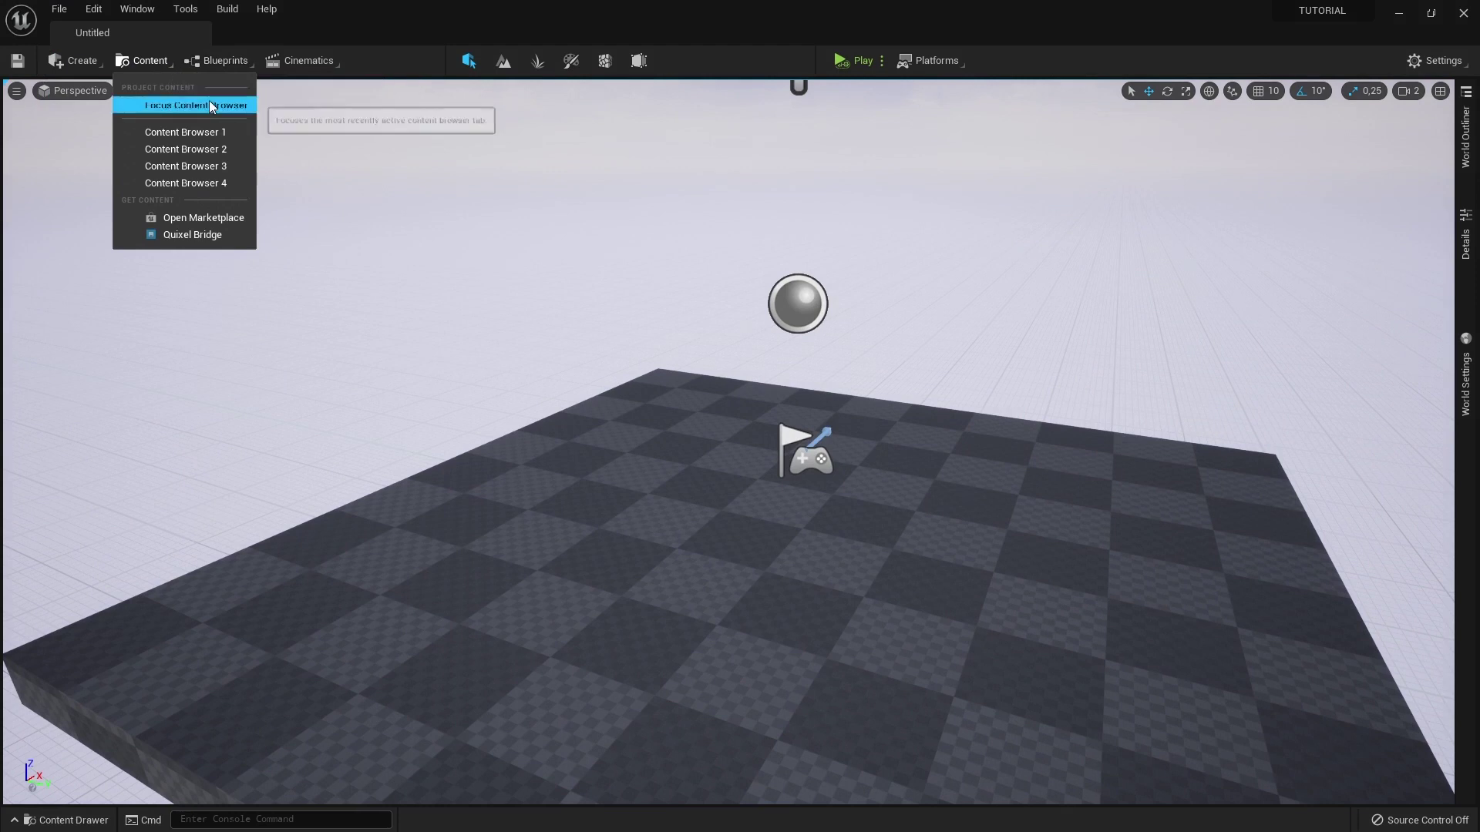
{"action": "left_click", "coordinate": [154, 106]}
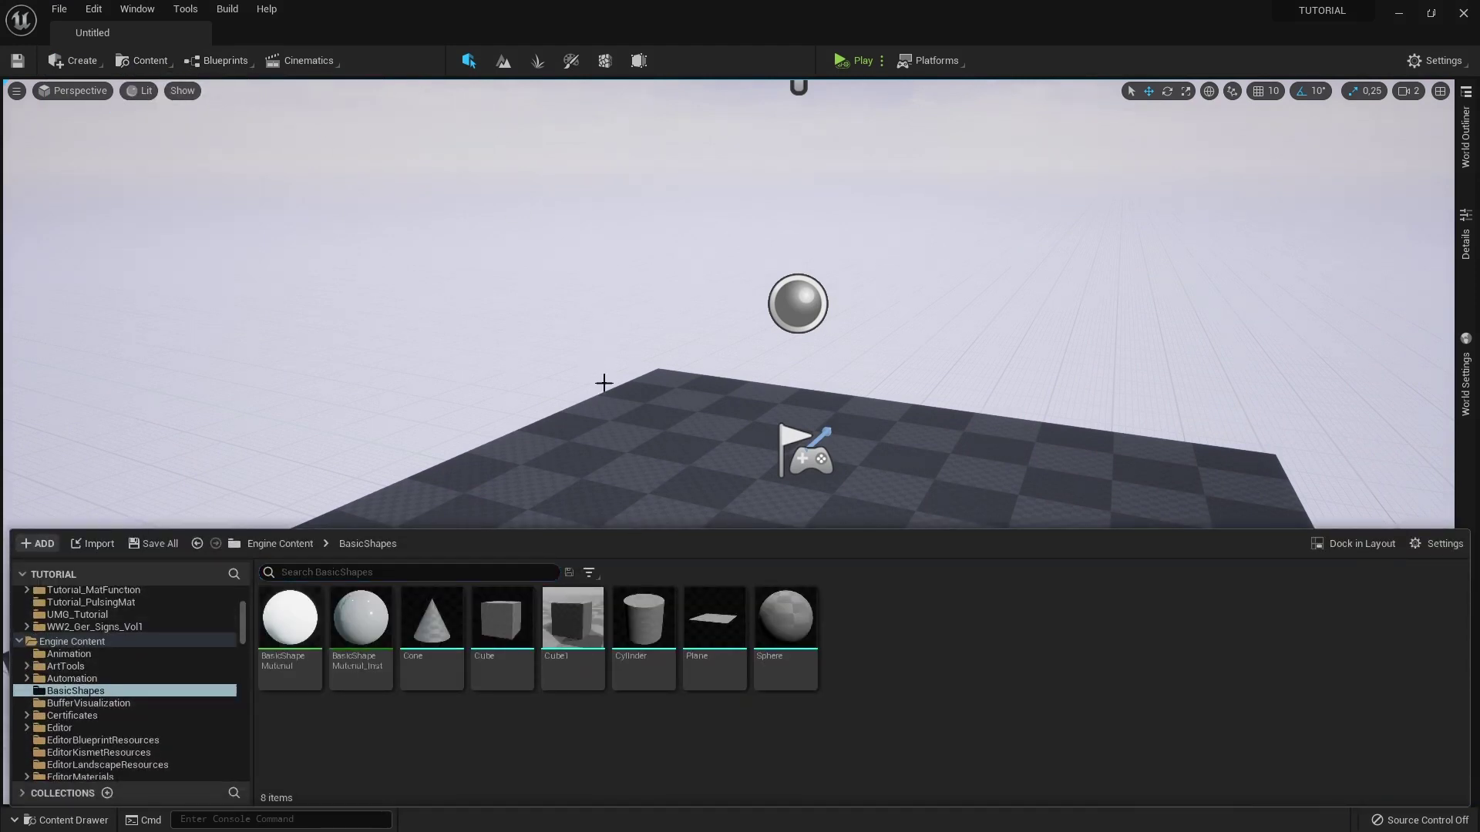
Dock the content drawer as a separate window and show the top-level Content folder
{"action": "left_click", "coordinate": [1362, 544]}
{"action": "left_click_drag", "start_coordinate": [1071, 137], "coordinate": [506, 226]}
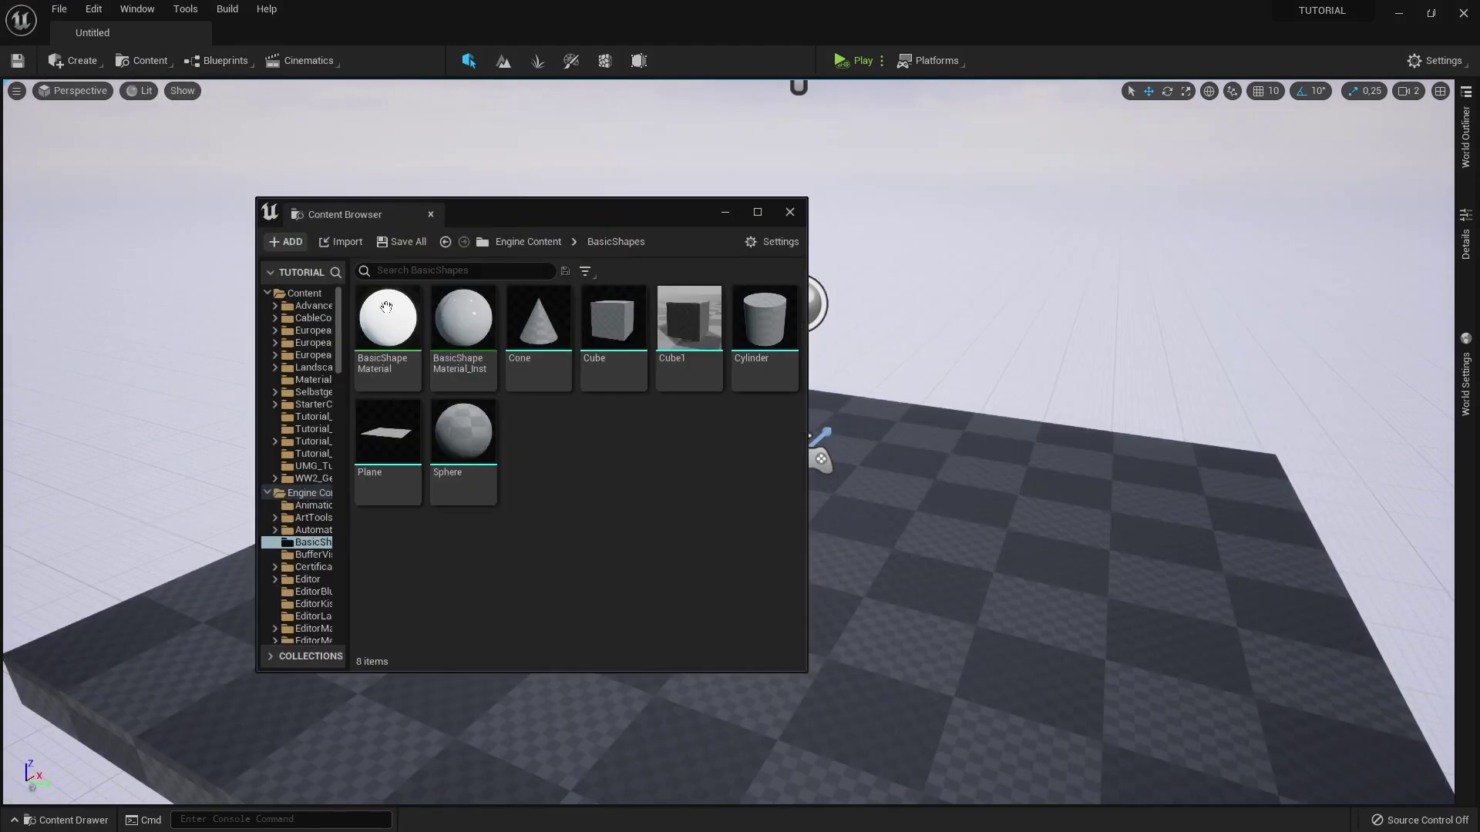
{"action": "left_click_drag", "start_coordinate": [351, 344], "coordinate": [445, 344]}
{"action": "left_click", "coordinate": [304, 293]}
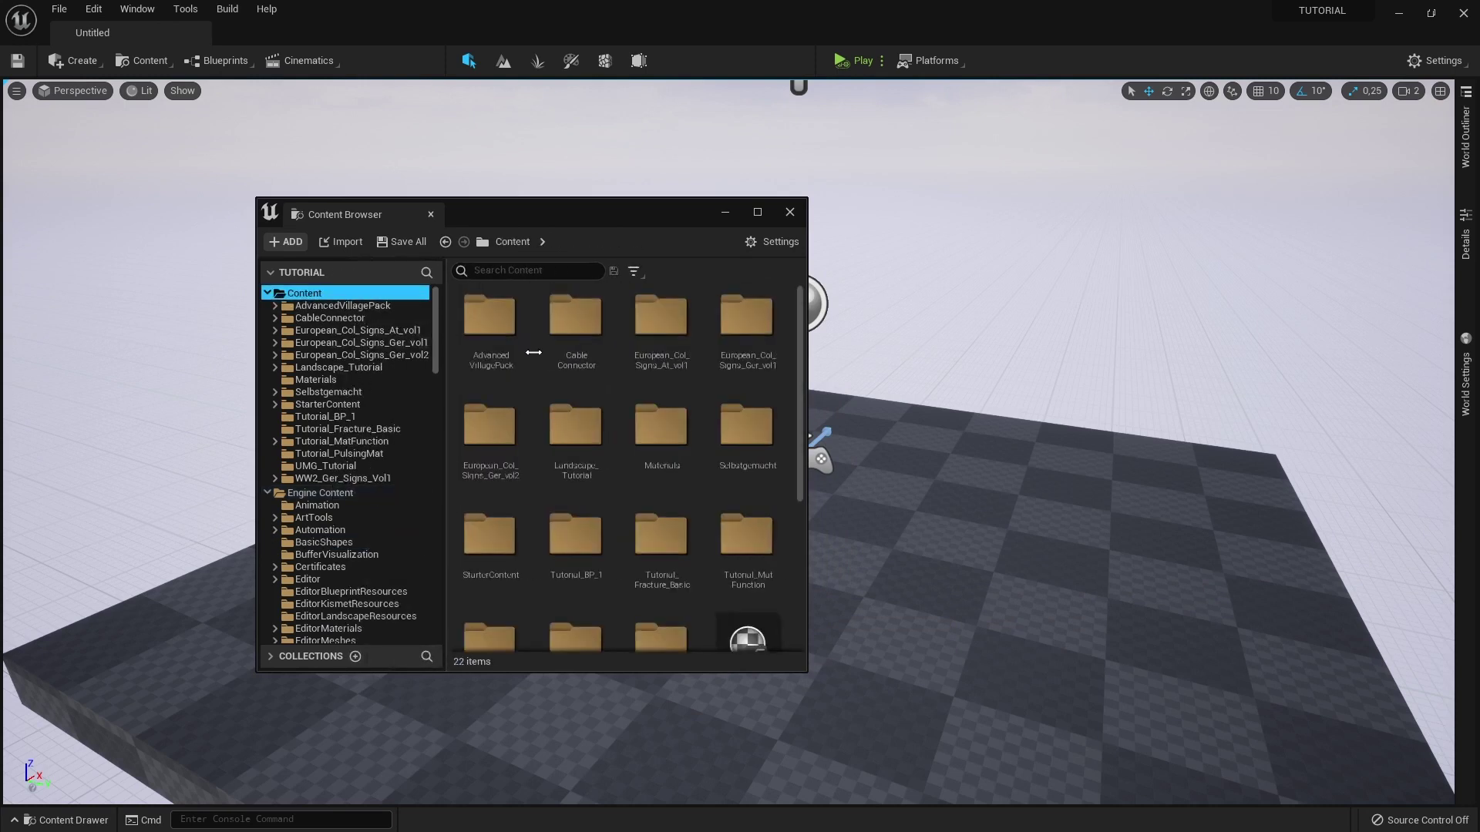
{"action": "scroll", "coordinate": [666, 391], "scroll_direction": "down", "scroll_amount": 2}
{"action": "scroll", "coordinate": [665, 391], "scroll_direction": "down", "scroll_amount": 2}
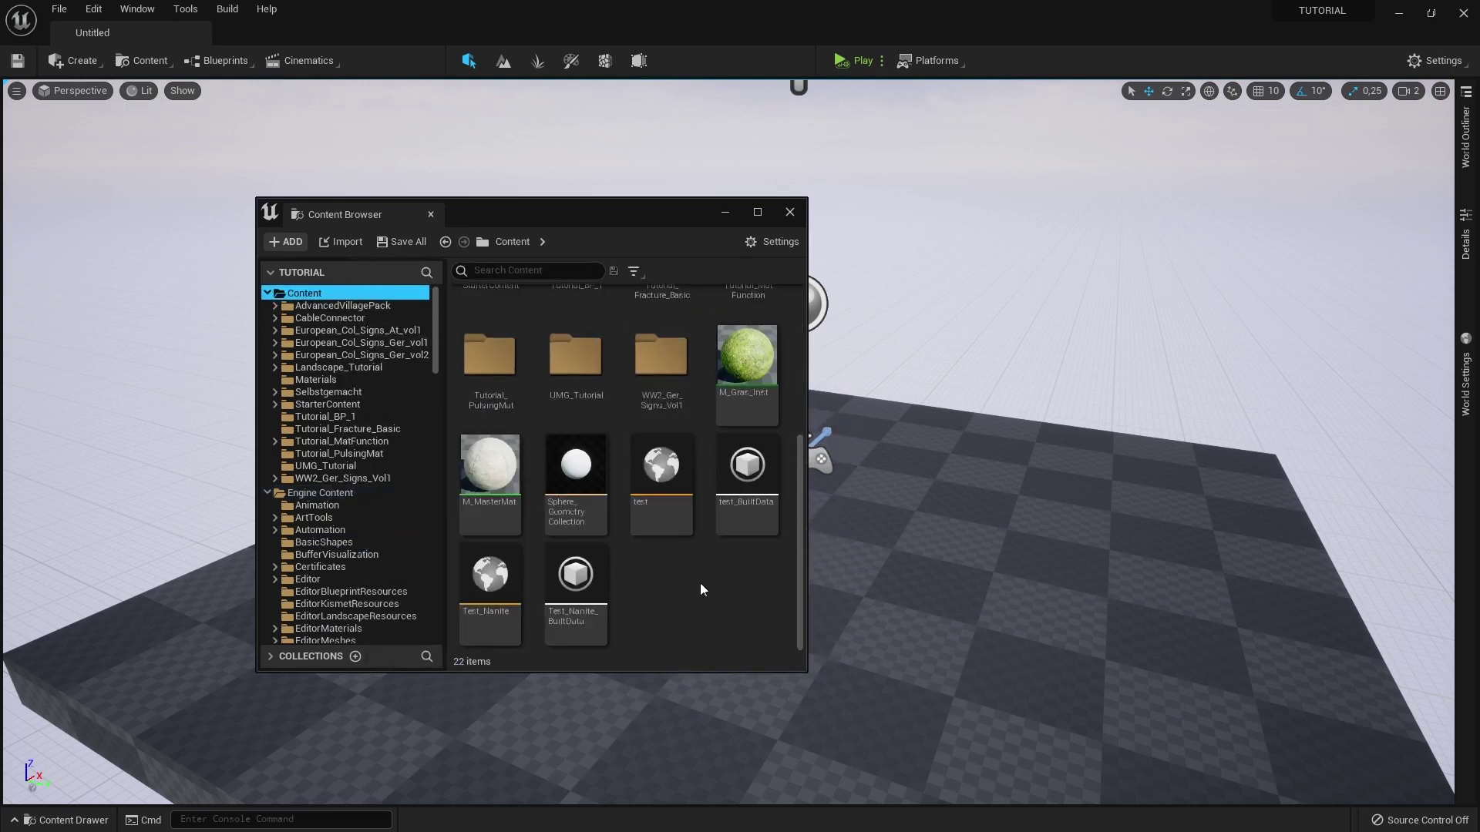
Create a folder named Tutorial_MainMenu in Content and open it
{"action": "right_click", "coordinate": [700, 580]}
{"action": "left_click", "coordinate": [763, 127]}
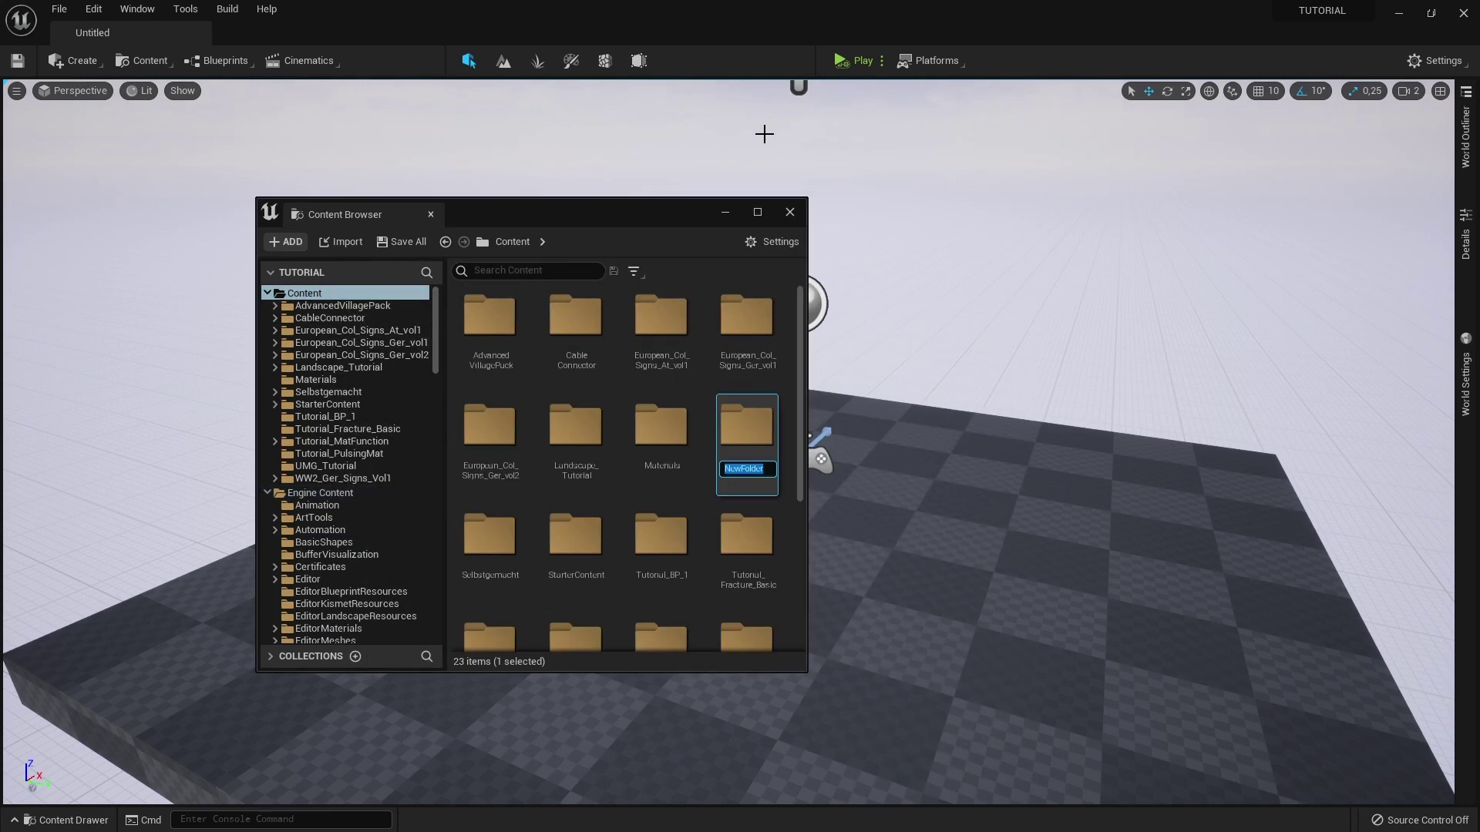
{"action": "type", "text": "Main"}
{"action": "key", "text": "Return"}
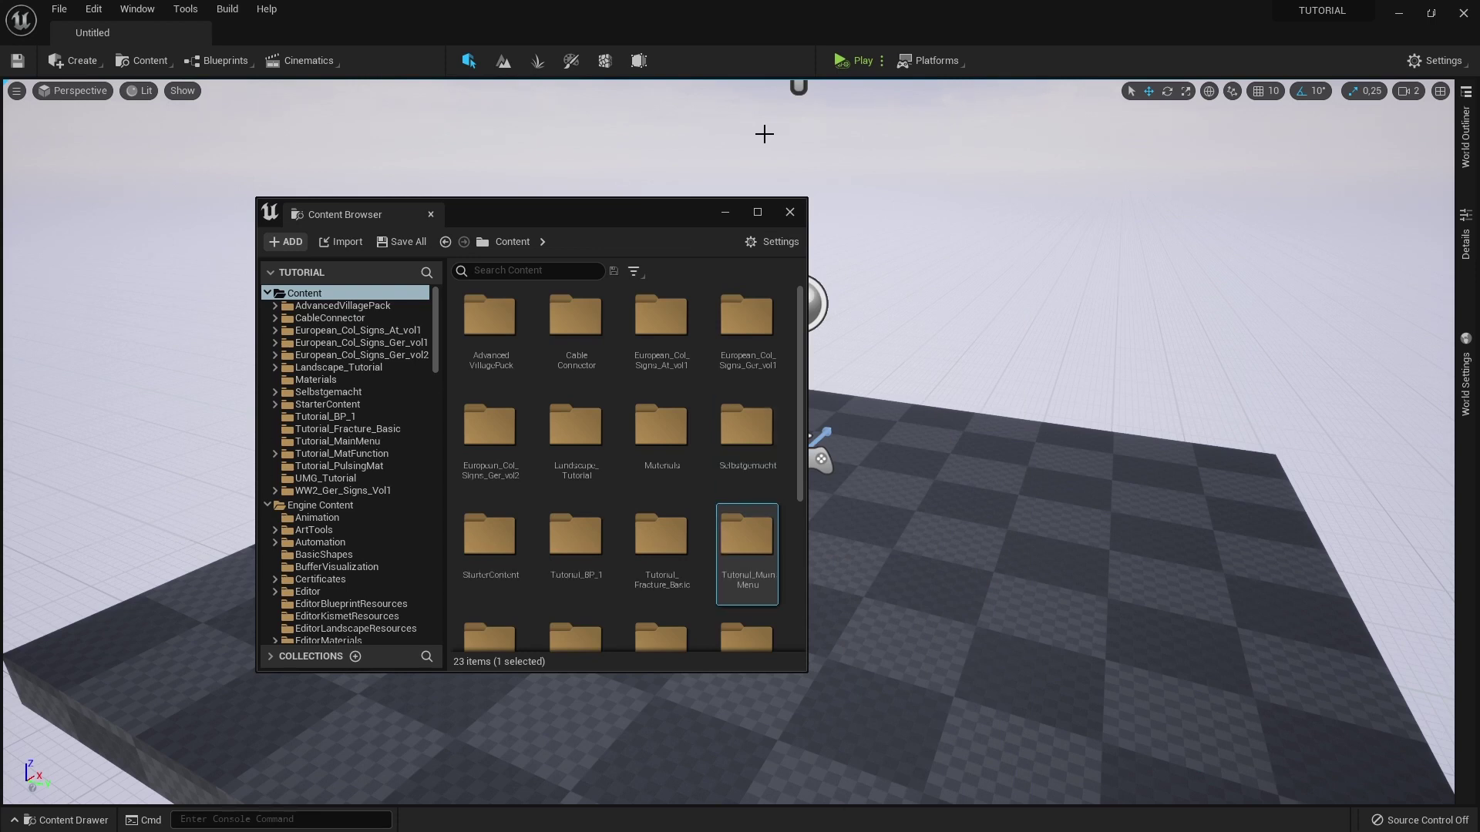
{"action": "double_click", "coordinate": [748, 556]}
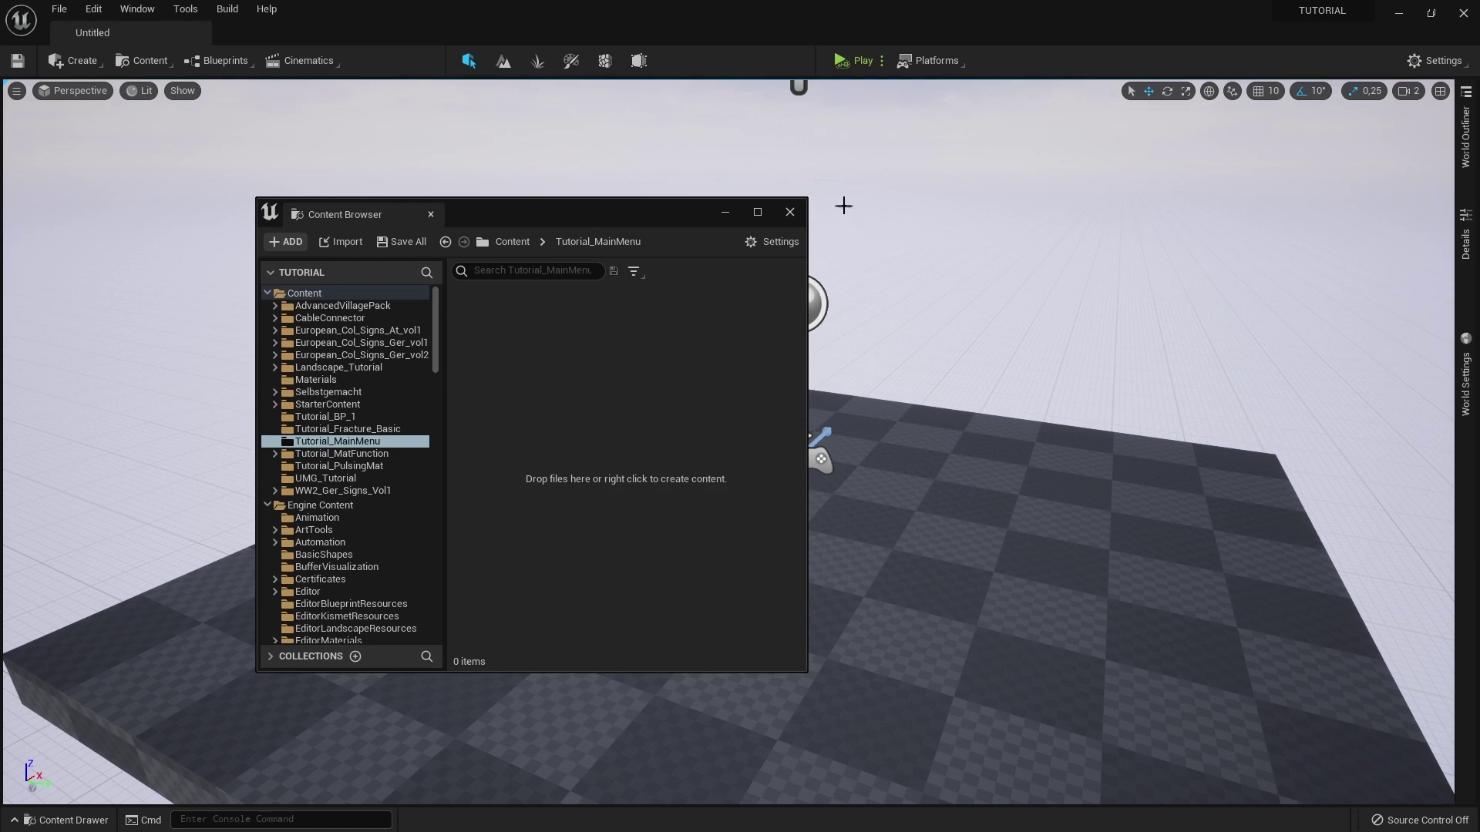
Save the current level as GameplayMap in the Tutorial_MainMenu folder
{"action": "left_click", "coordinate": [54, 15]}
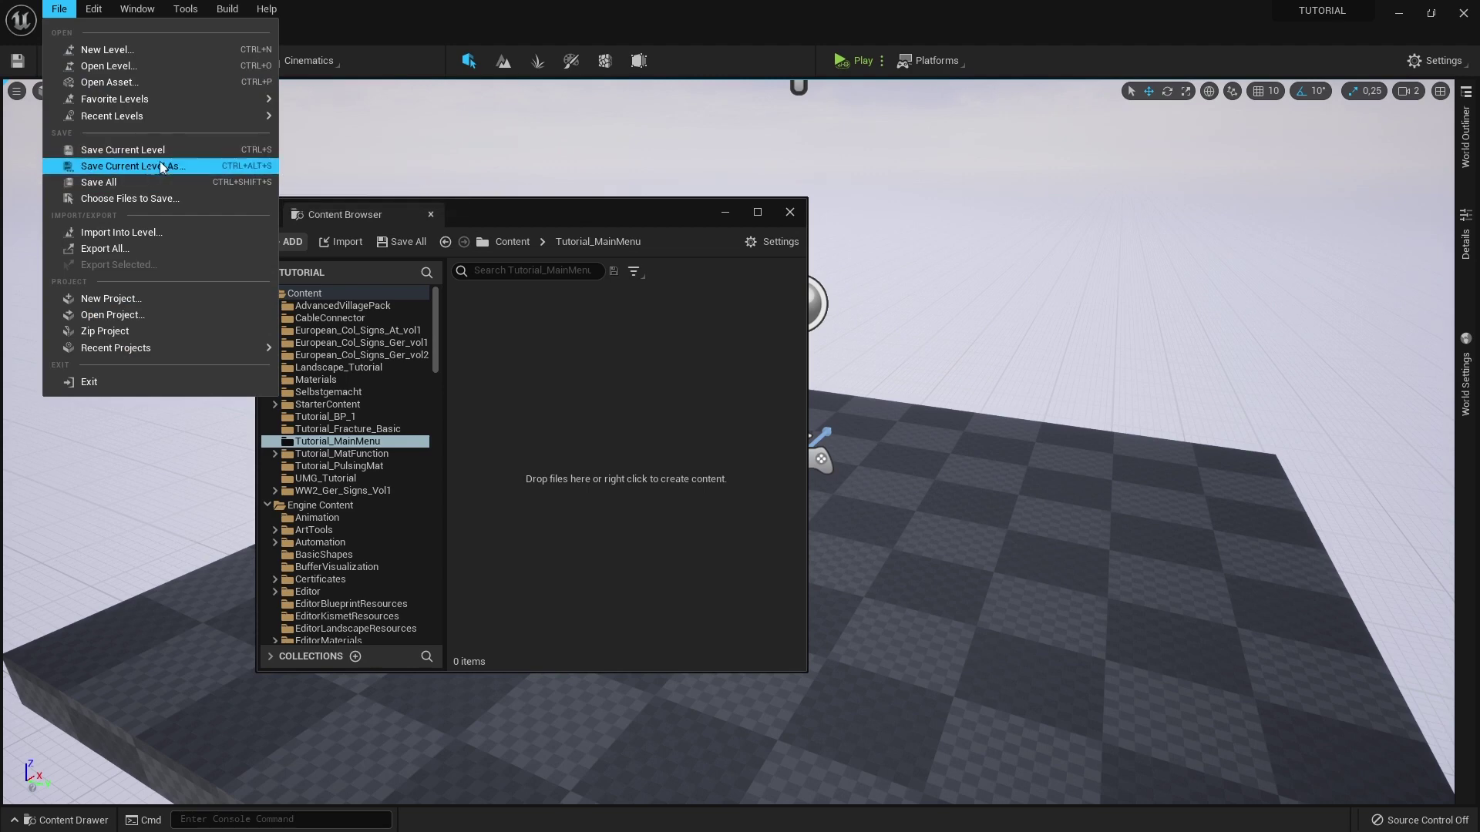
{"action": "left_click", "coordinate": [120, 151]}
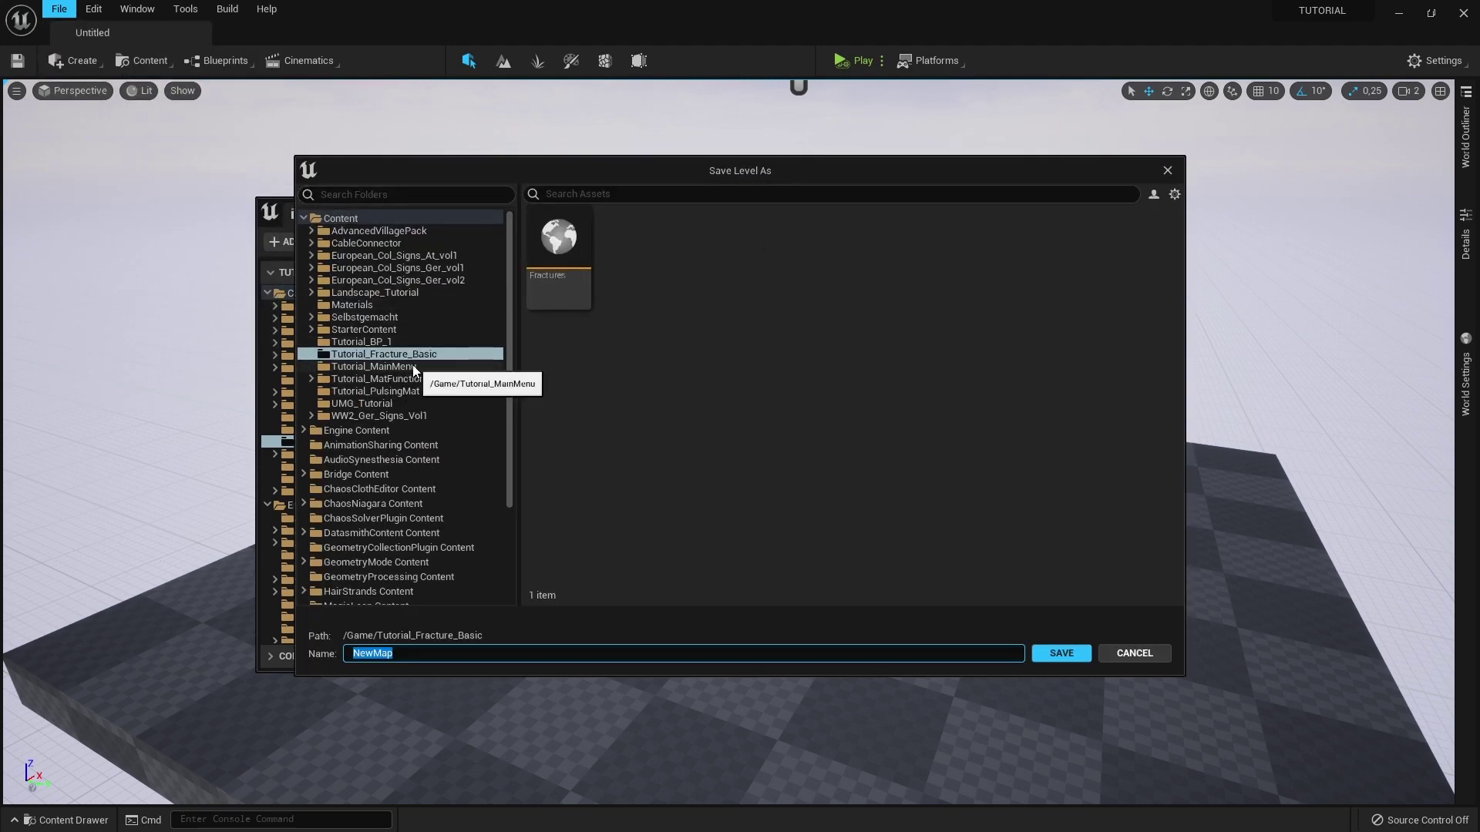
{"action": "left_click", "coordinate": [349, 368]}
{"action": "left_click", "coordinate": [470, 654]}
{"action": "key", "text": "ctrl+a"}
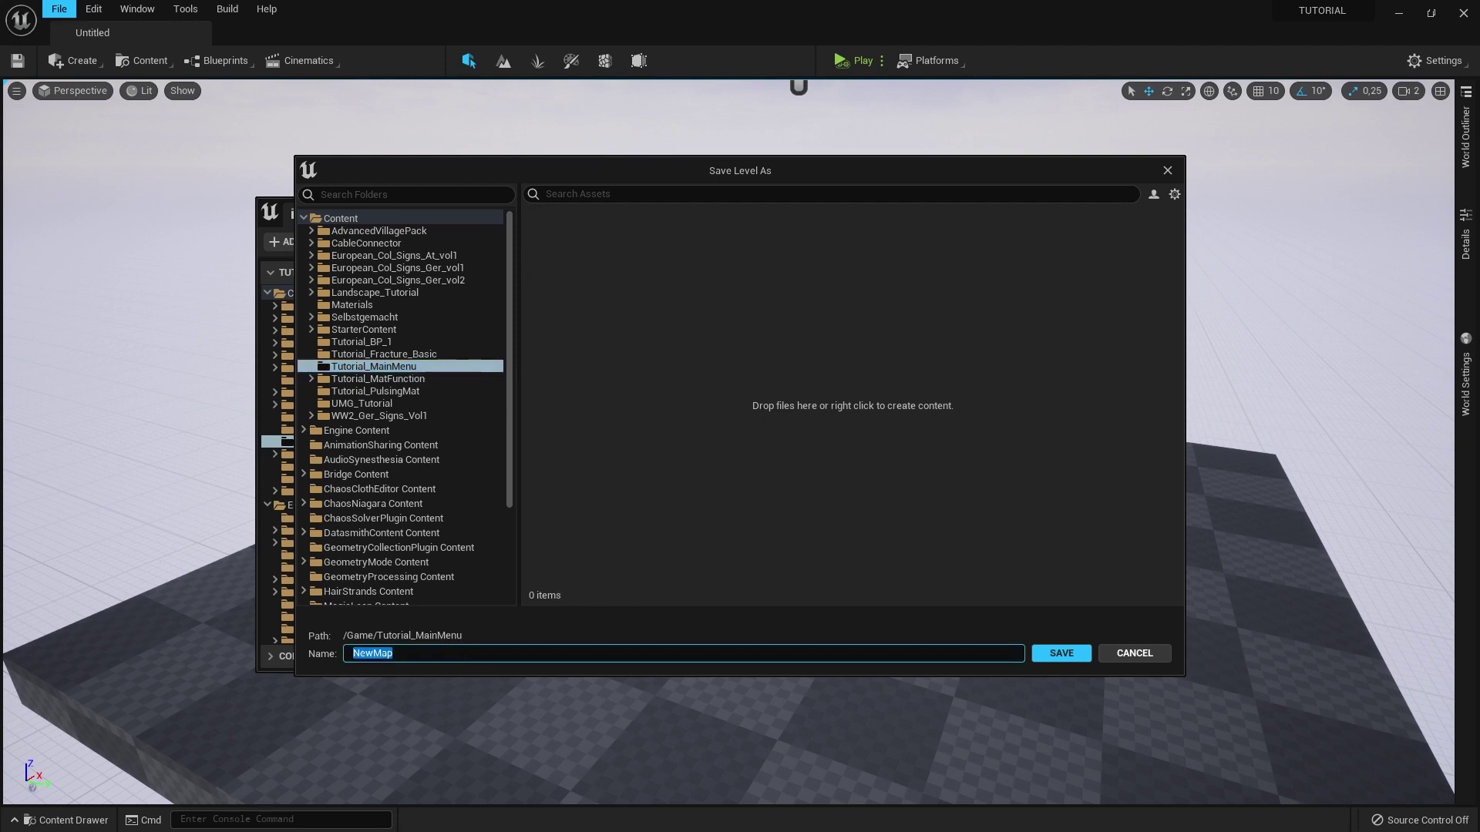
{"action": "type", "text": "Gameplay"}
{"action": "left_click", "coordinate": [1083, 654]}
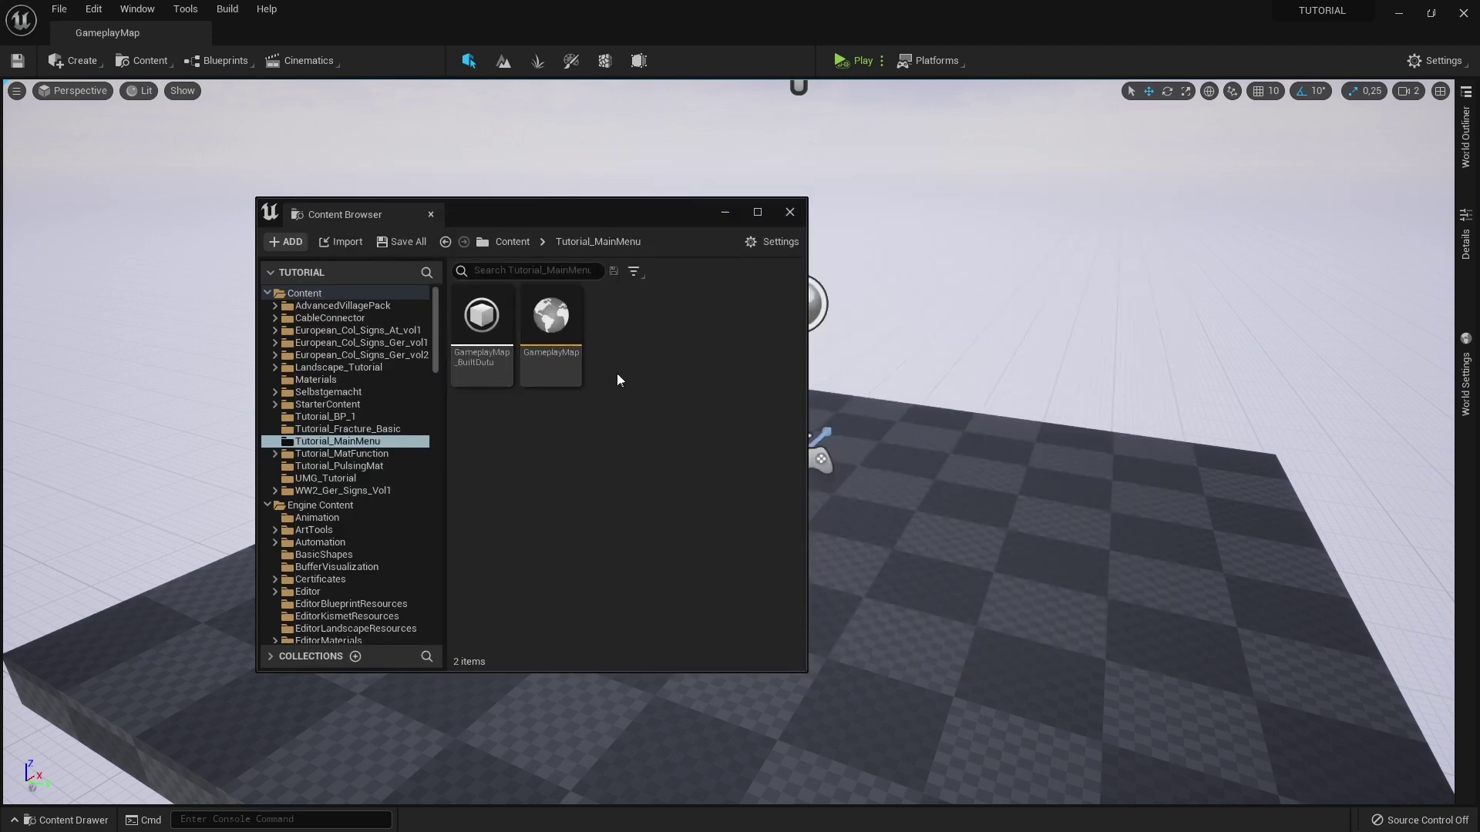
Create a new Empty Level
{"action": "left_click_drag", "start_coordinate": [578, 214], "coordinate": [746, 222]}
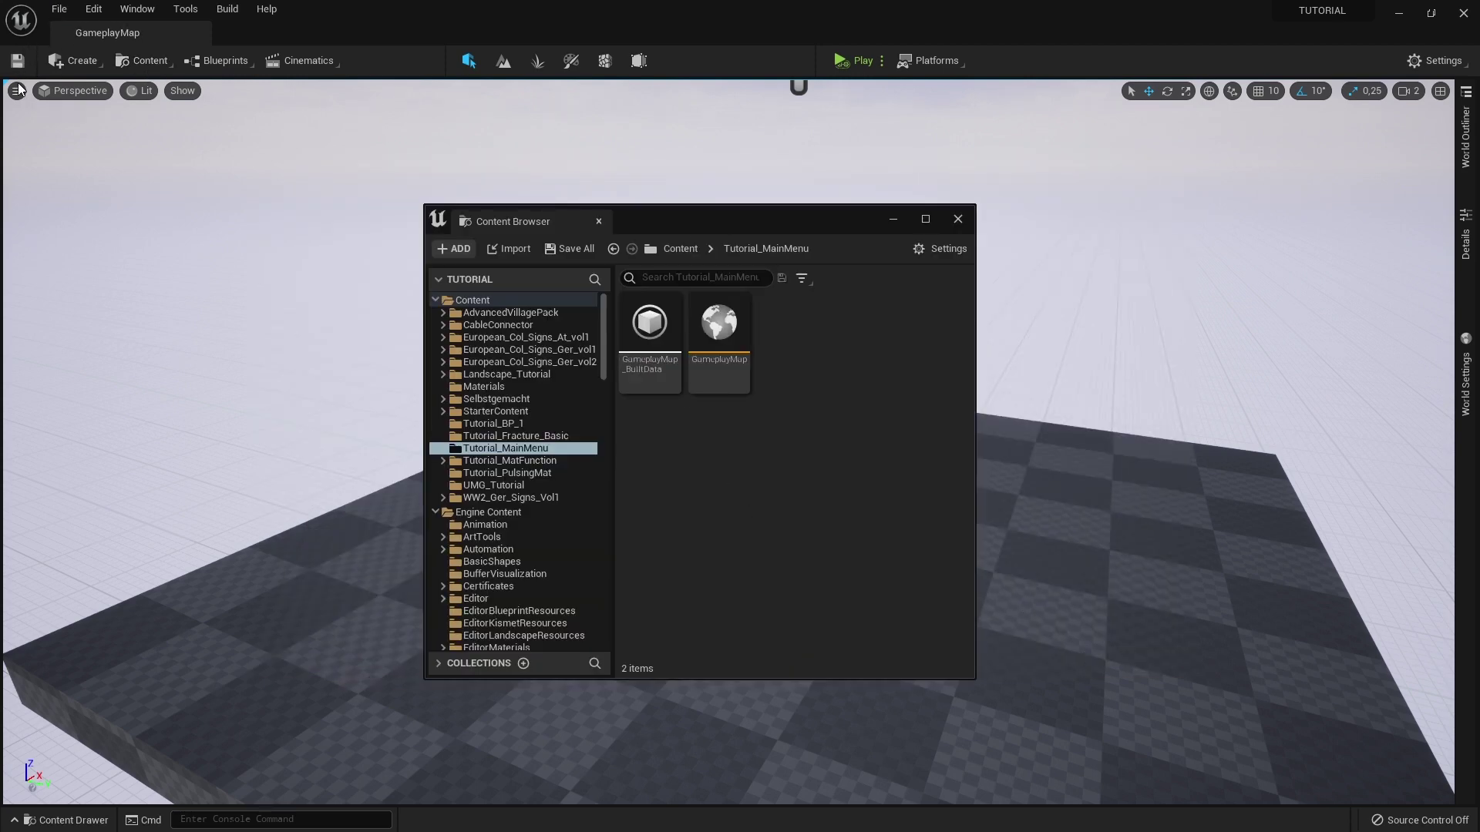
{"action": "left_click", "coordinate": [19, 89]}
{"action": "left_click", "coordinate": [58, 9]}
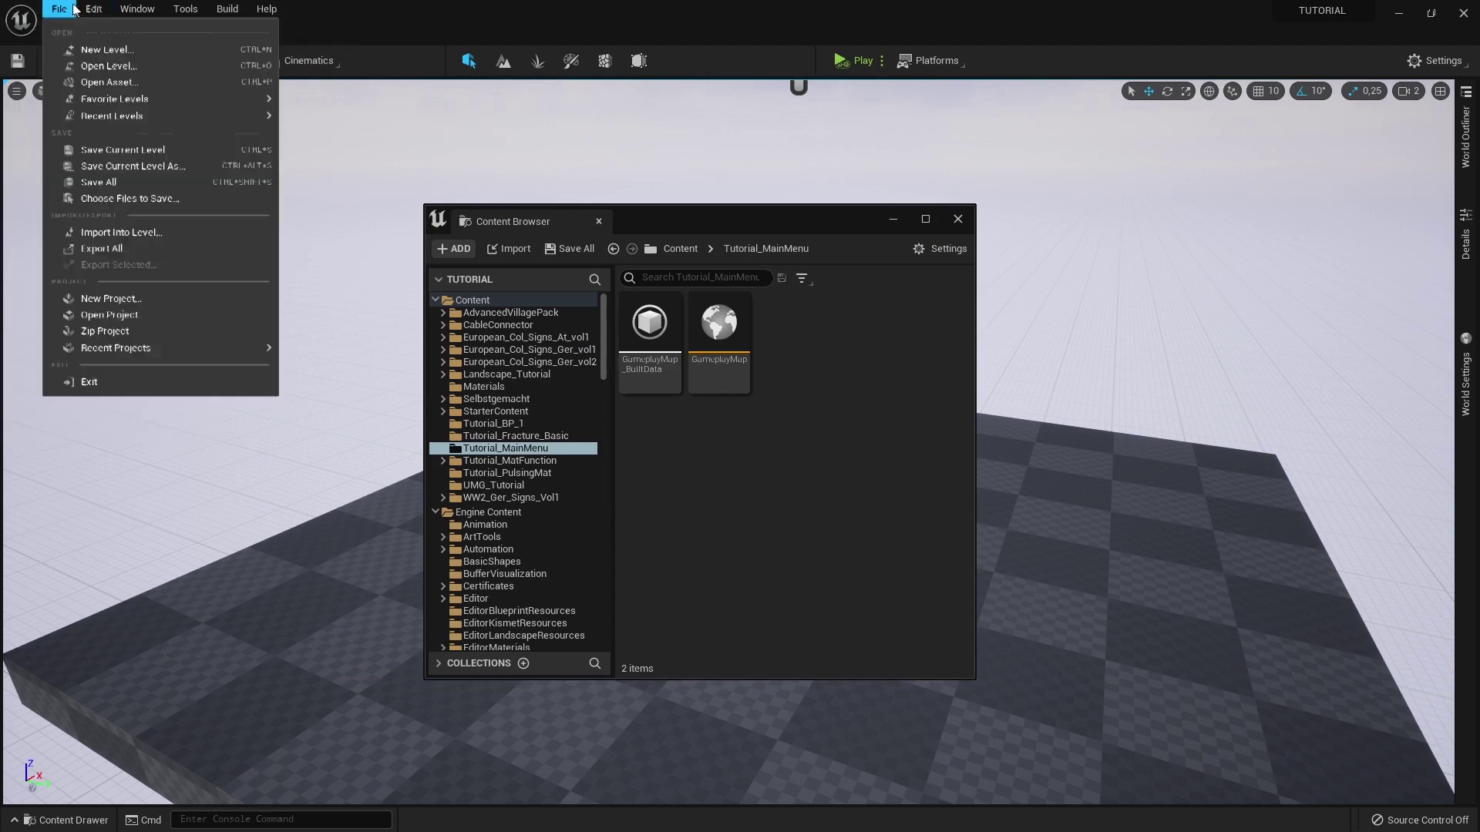
{"action": "left_click", "coordinate": [80, 51]}
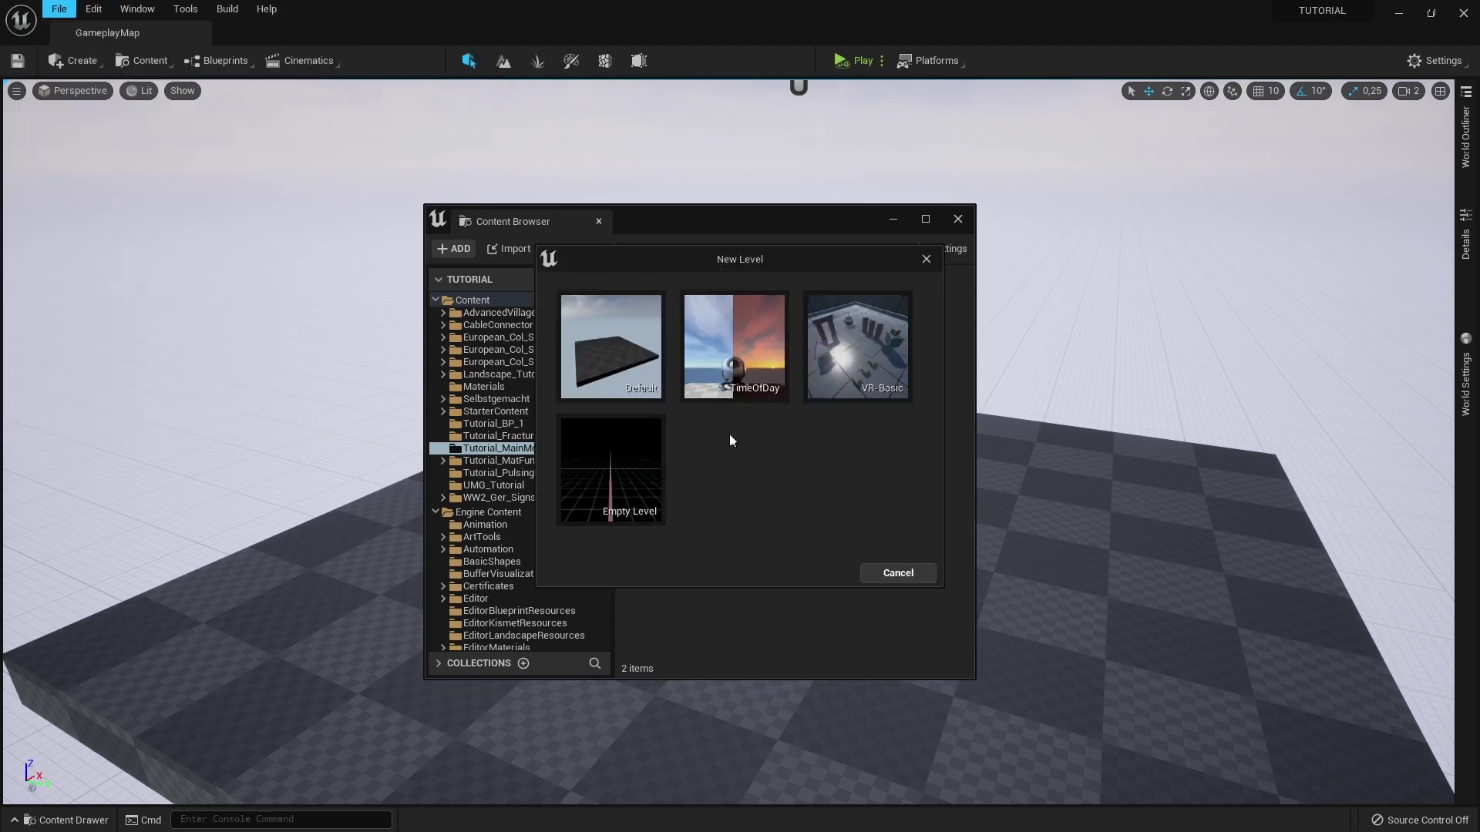
{"action": "left_click", "coordinate": [577, 459]}
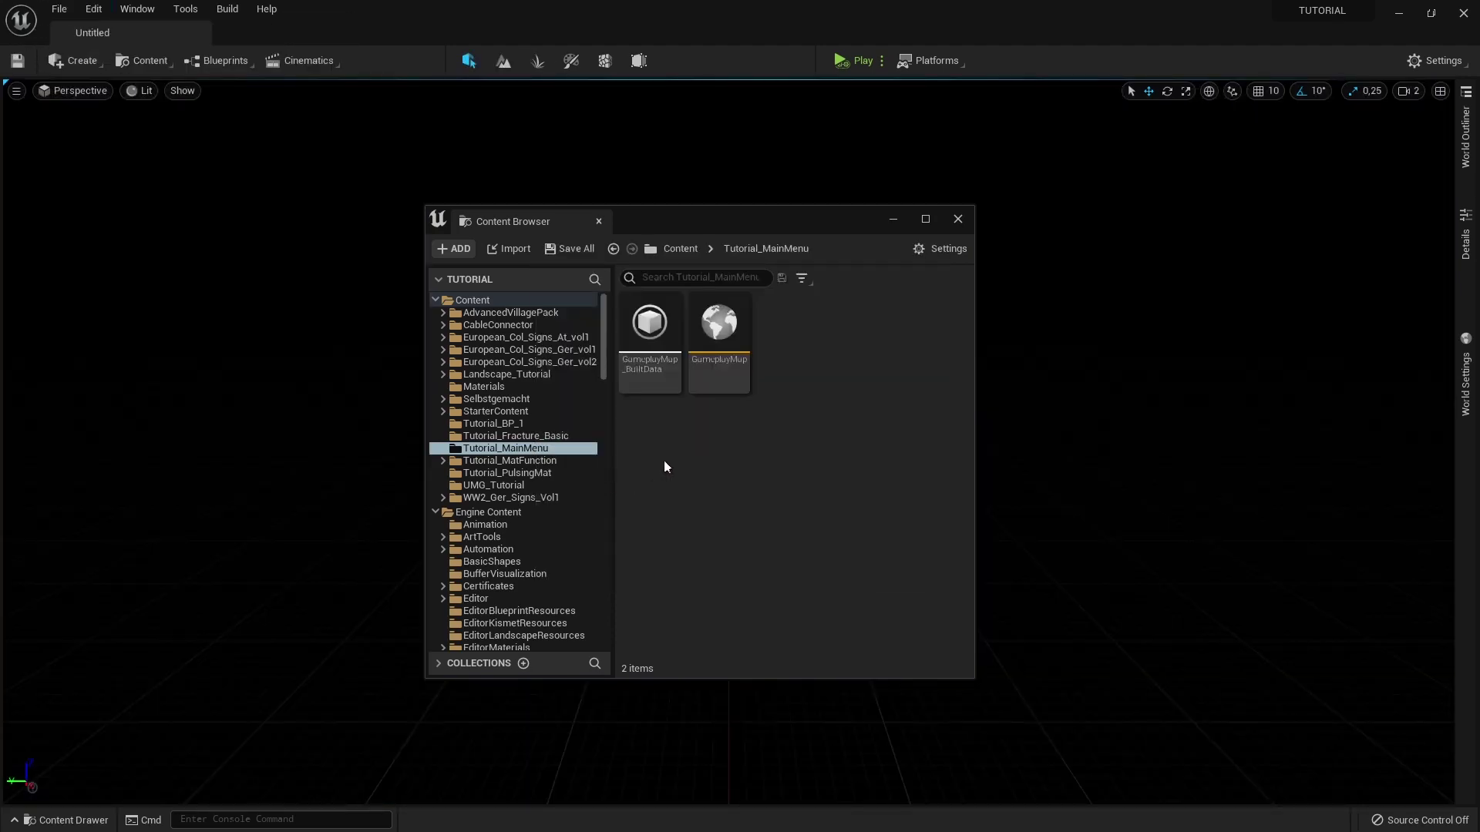
Save the empty level as MainMenu in Tutorial_MainMenu
{"action": "left_click_drag", "start_coordinate": [753, 231], "coordinate": [500, 202]}
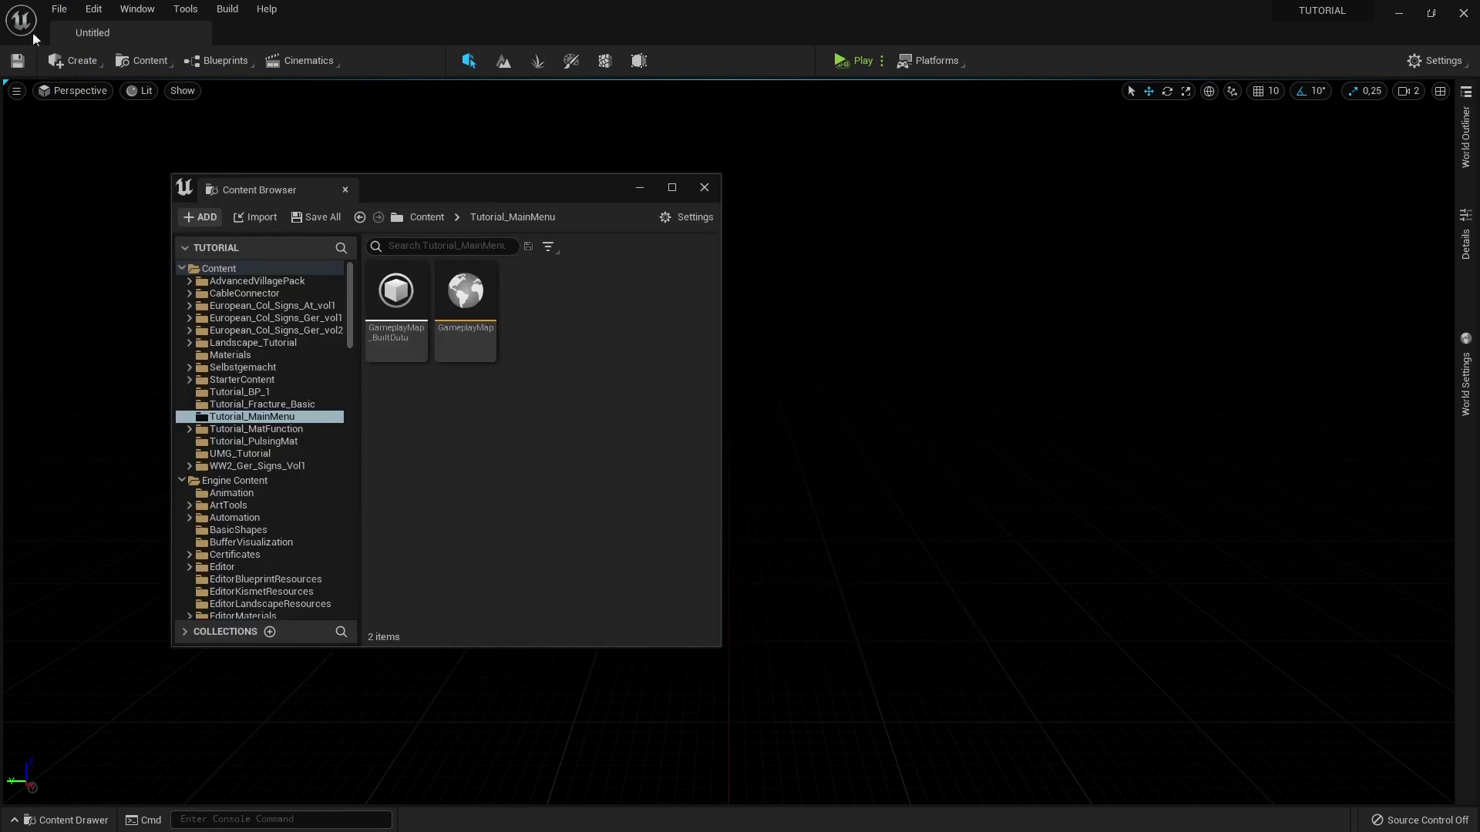
{"action": "left_click", "coordinate": [60, 8]}
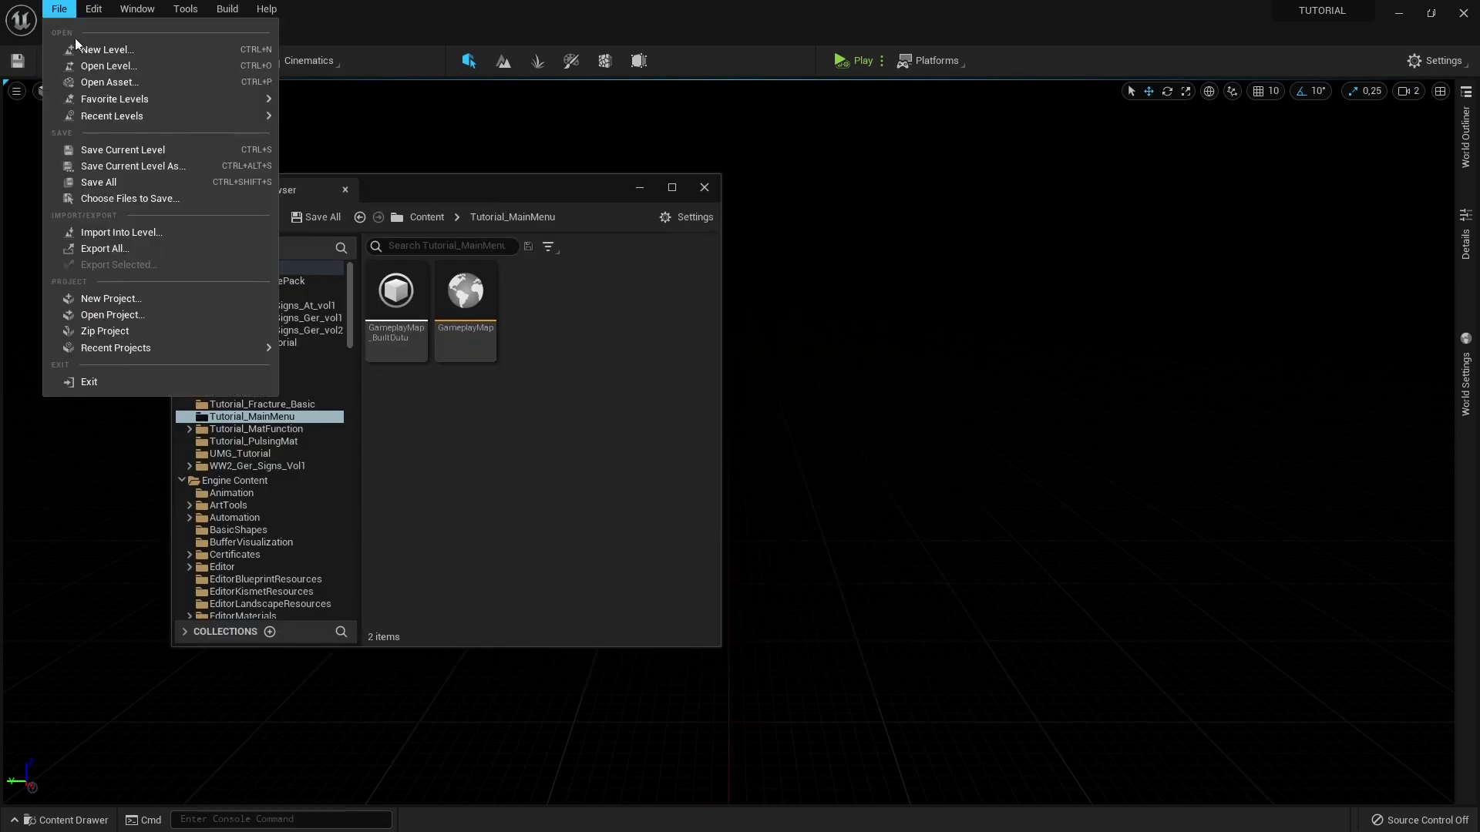
{"action": "left_click", "coordinate": [138, 164]}
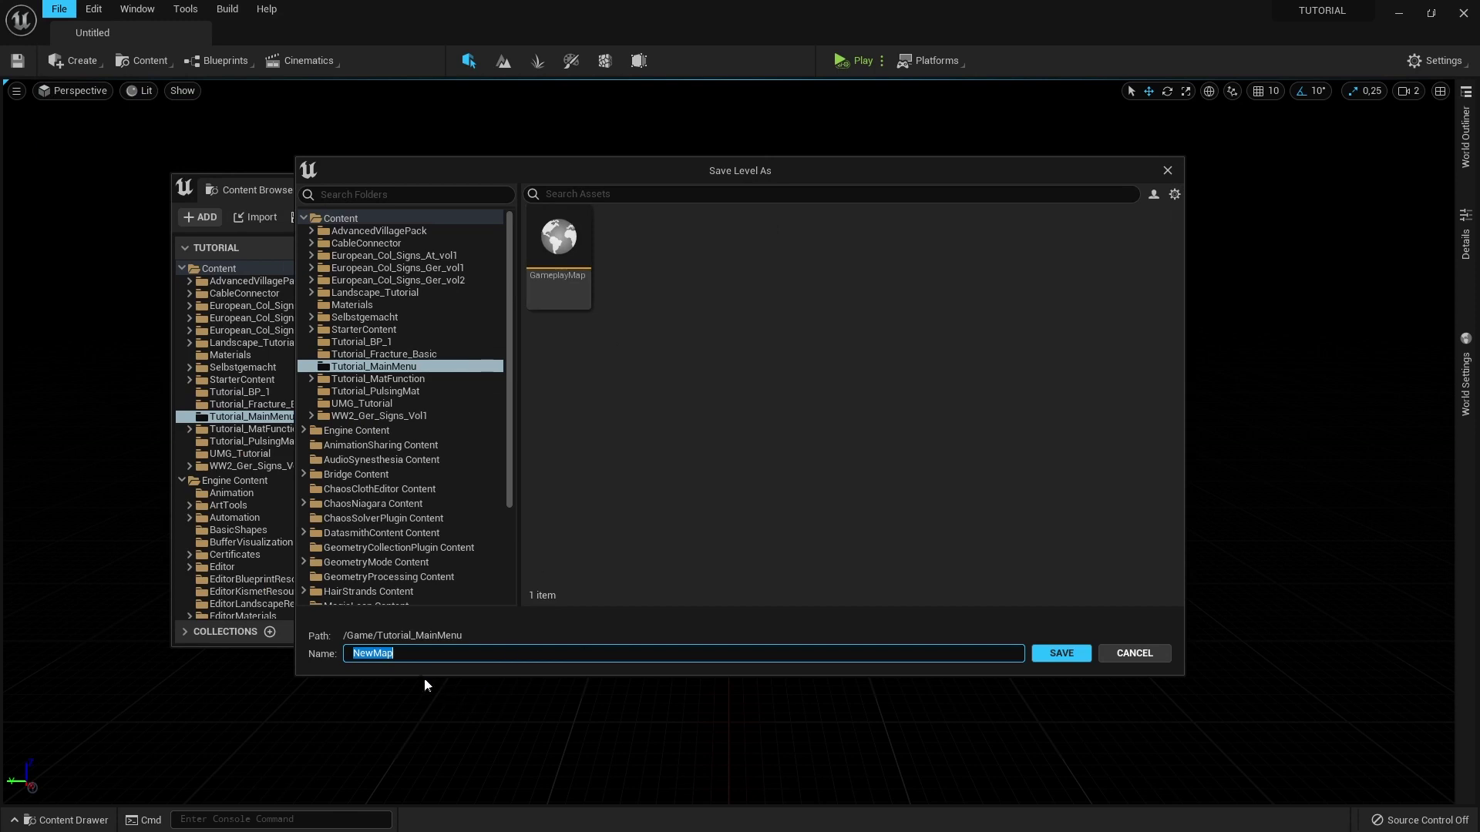
{"action": "type", "text": ";aom"}
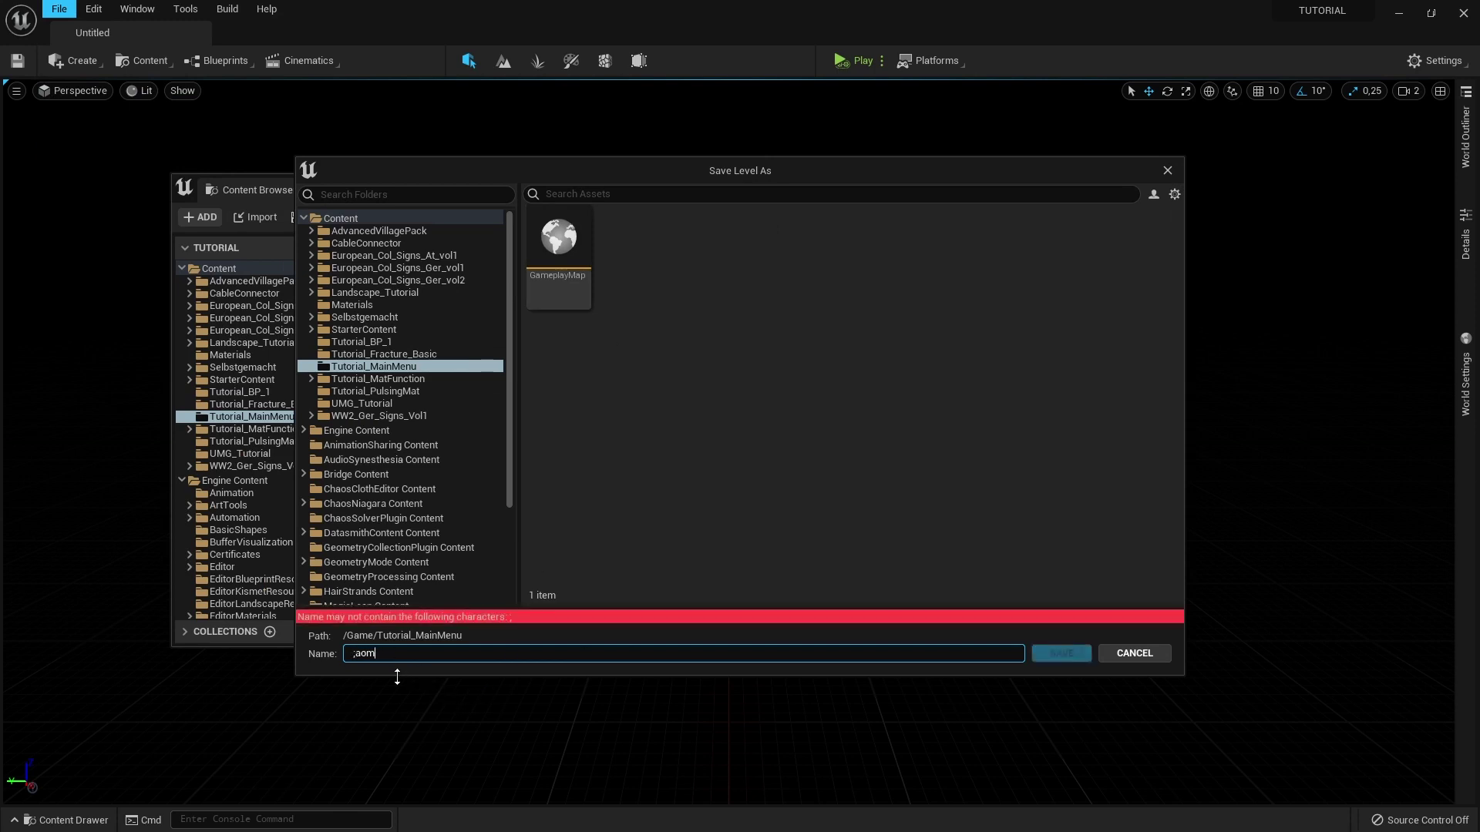
{"action": "key", "text": "BackSpace"}
{"action": "type", "text": "MainMenu"}
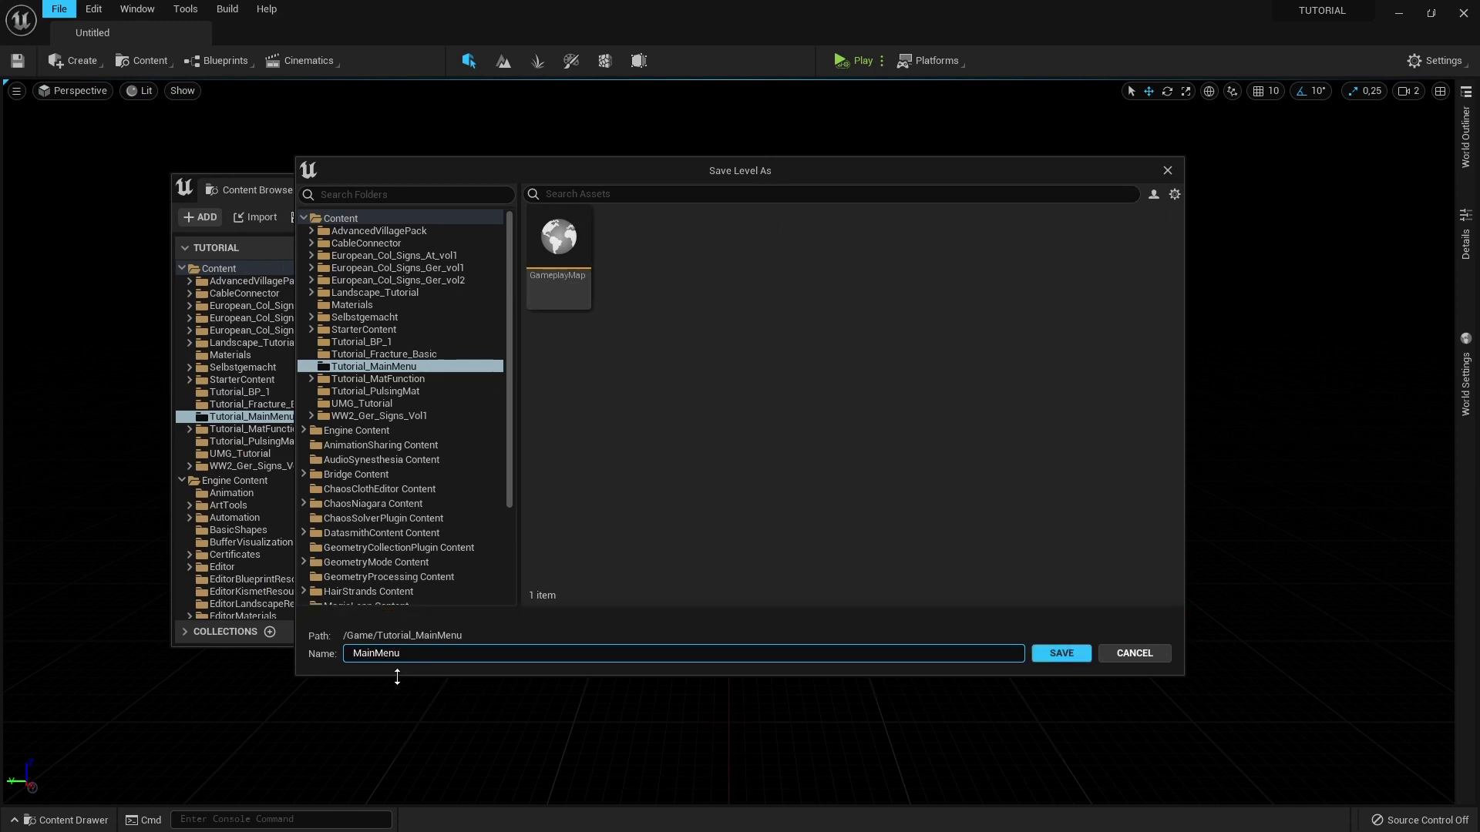
{"action": "left_click", "coordinate": [1061, 653]}
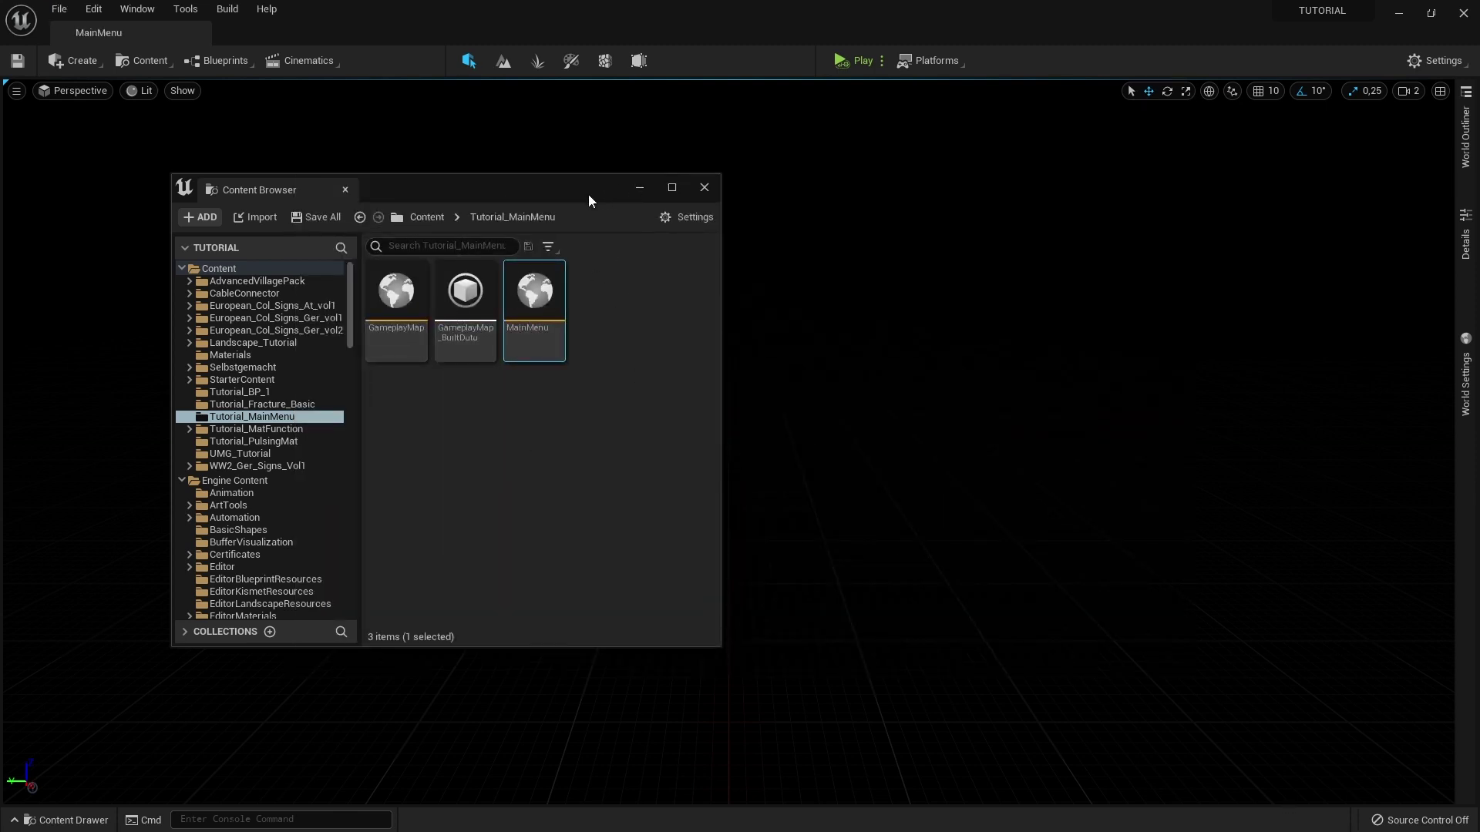
{"action": "left_click_drag", "start_coordinate": [589, 200], "coordinate": [644, 195]}
Create two subfolders named Blueprint and Maps in Tutorial_MainMenu
{"action": "right_click", "coordinate": [524, 429]}
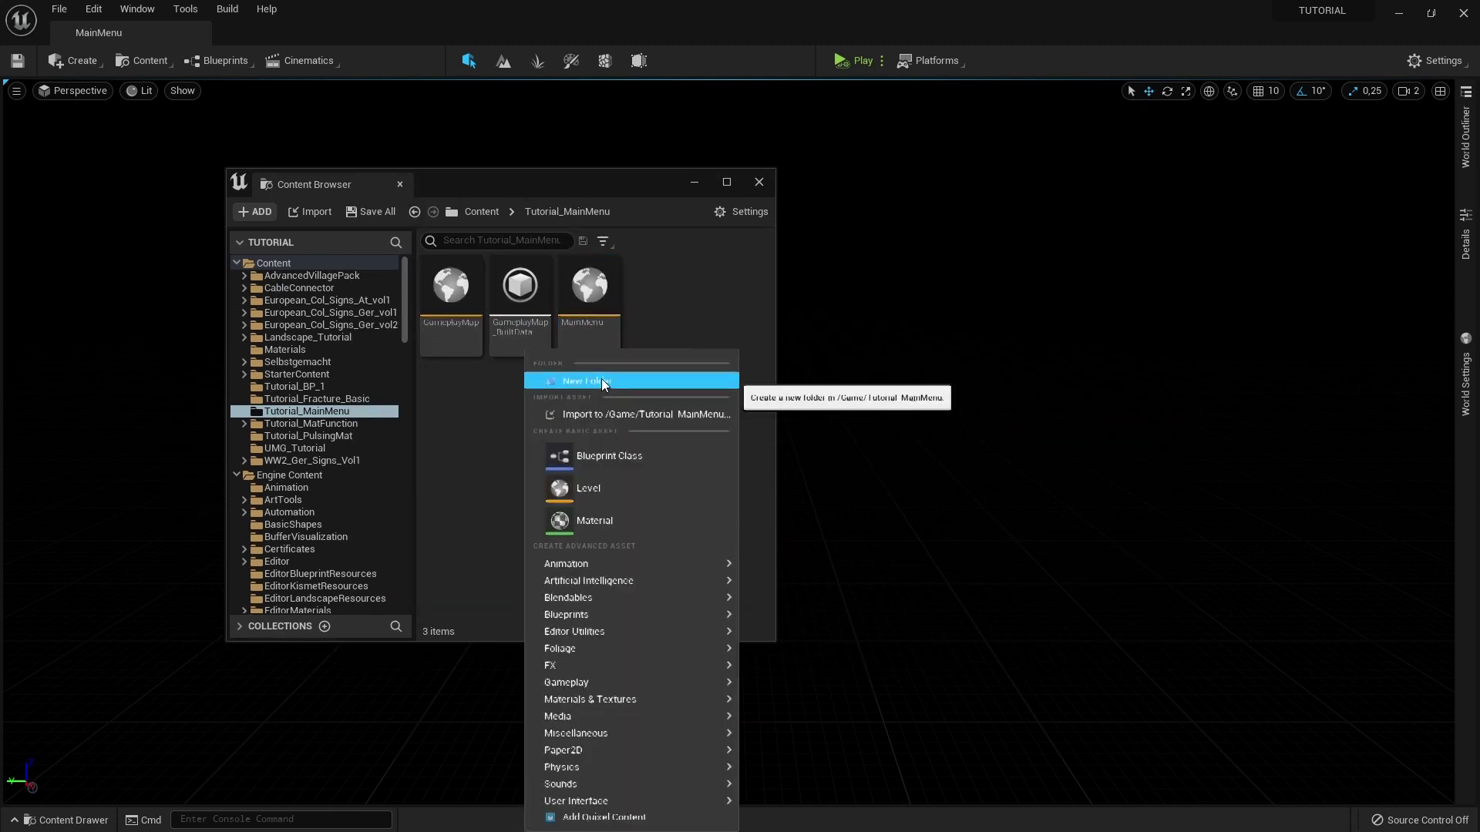
{"action": "left_click", "coordinate": [601, 383]}
{"action": "type", "text": "B"}
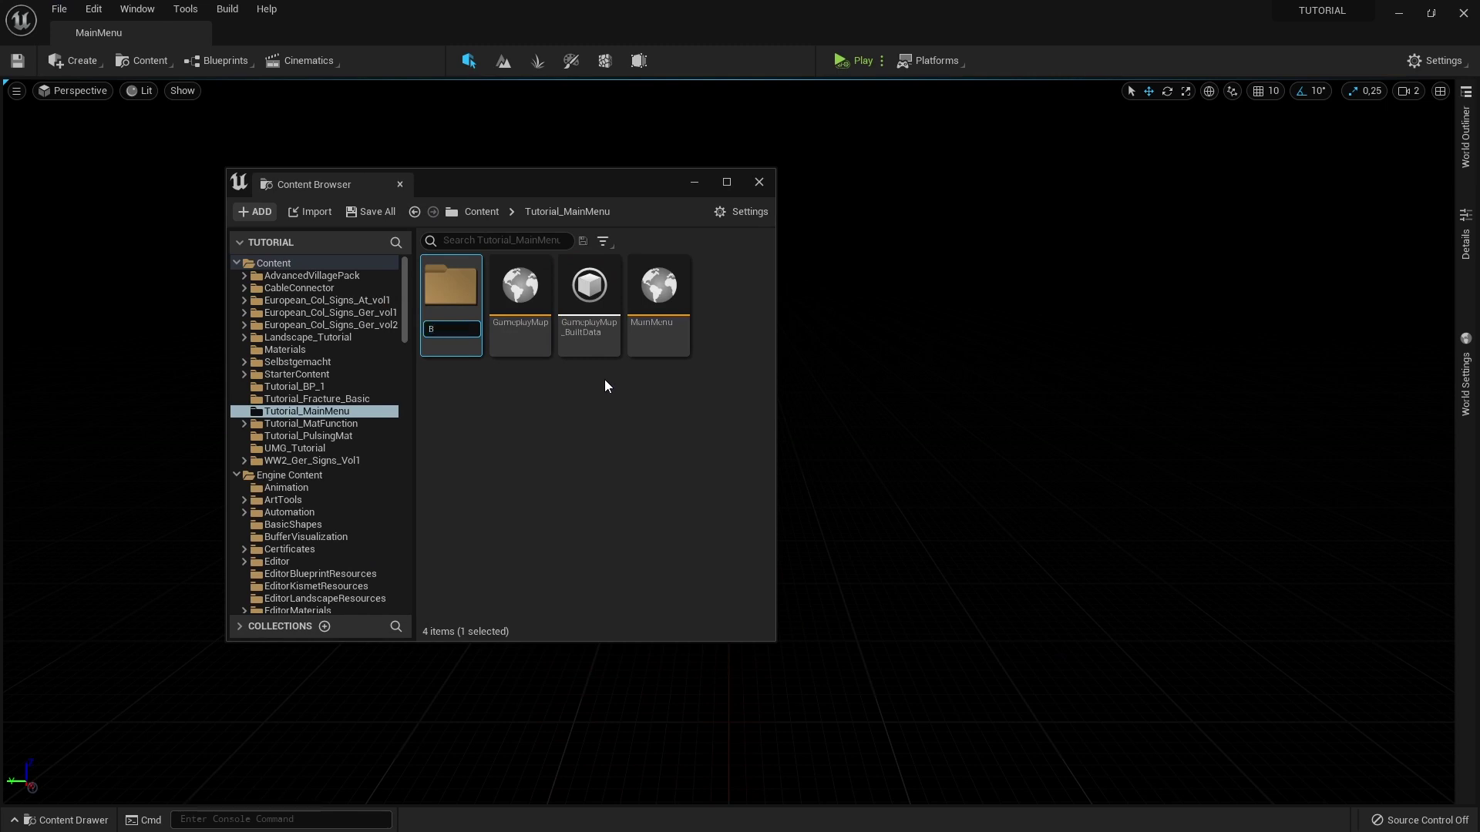
{"action": "type", "text": "lueprint"}
{"action": "key", "text": "Return"}
{"action": "right_click", "coordinate": [554, 441]}
{"action": "left_click", "coordinate": [663, 386]}
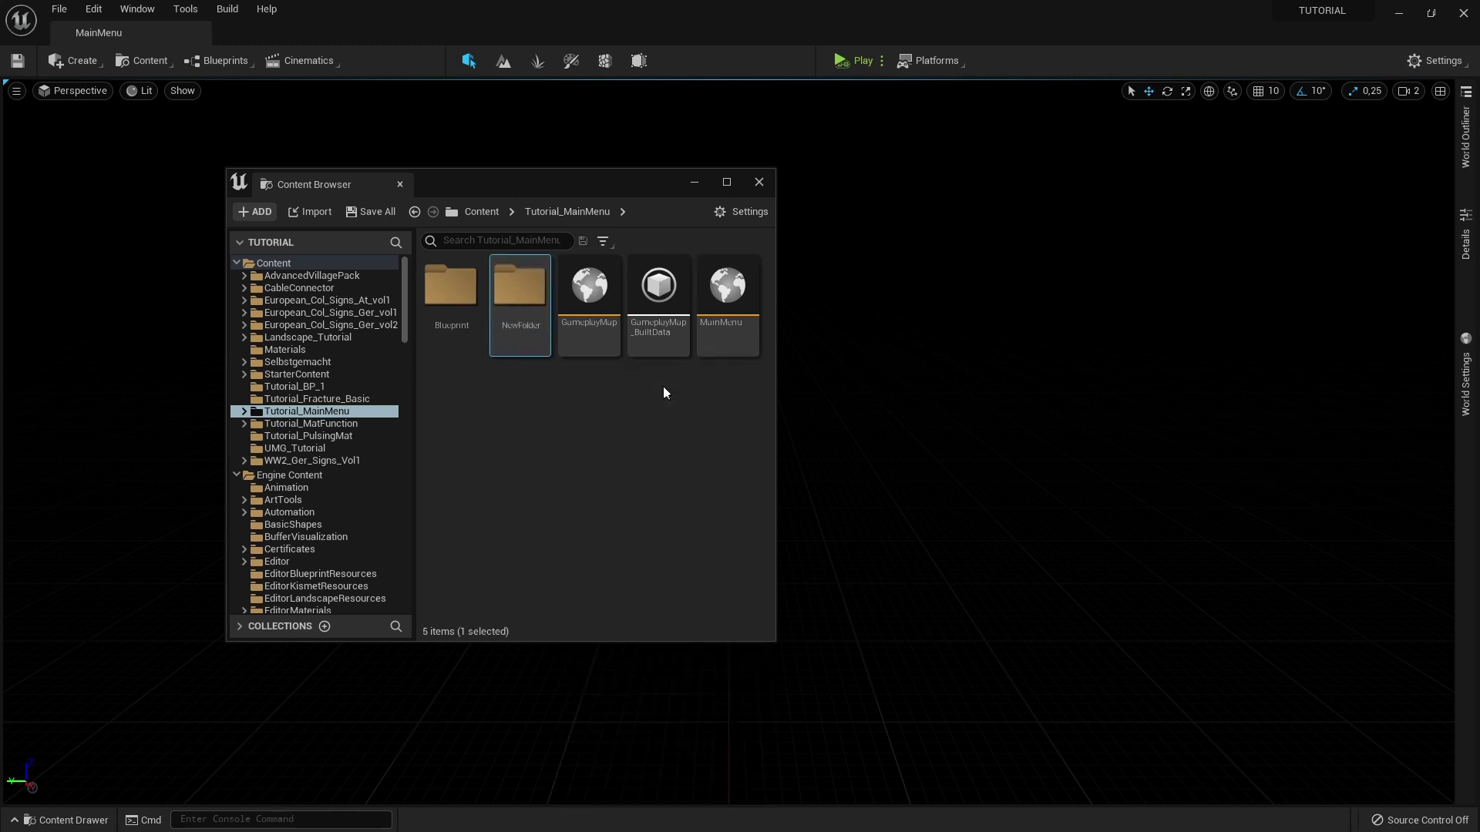
{"action": "left_click", "coordinate": [533, 325]}
{"action": "type", "text": "Maps"}
{"action": "key", "text": "Return"}
Move the three map assets into Maps and fix up redirectors in Tutorial_MainMenu
{"action": "left_click", "coordinate": [589, 319]}
{"action": "left_click", "coordinate": [728, 297], "text": "shift"}
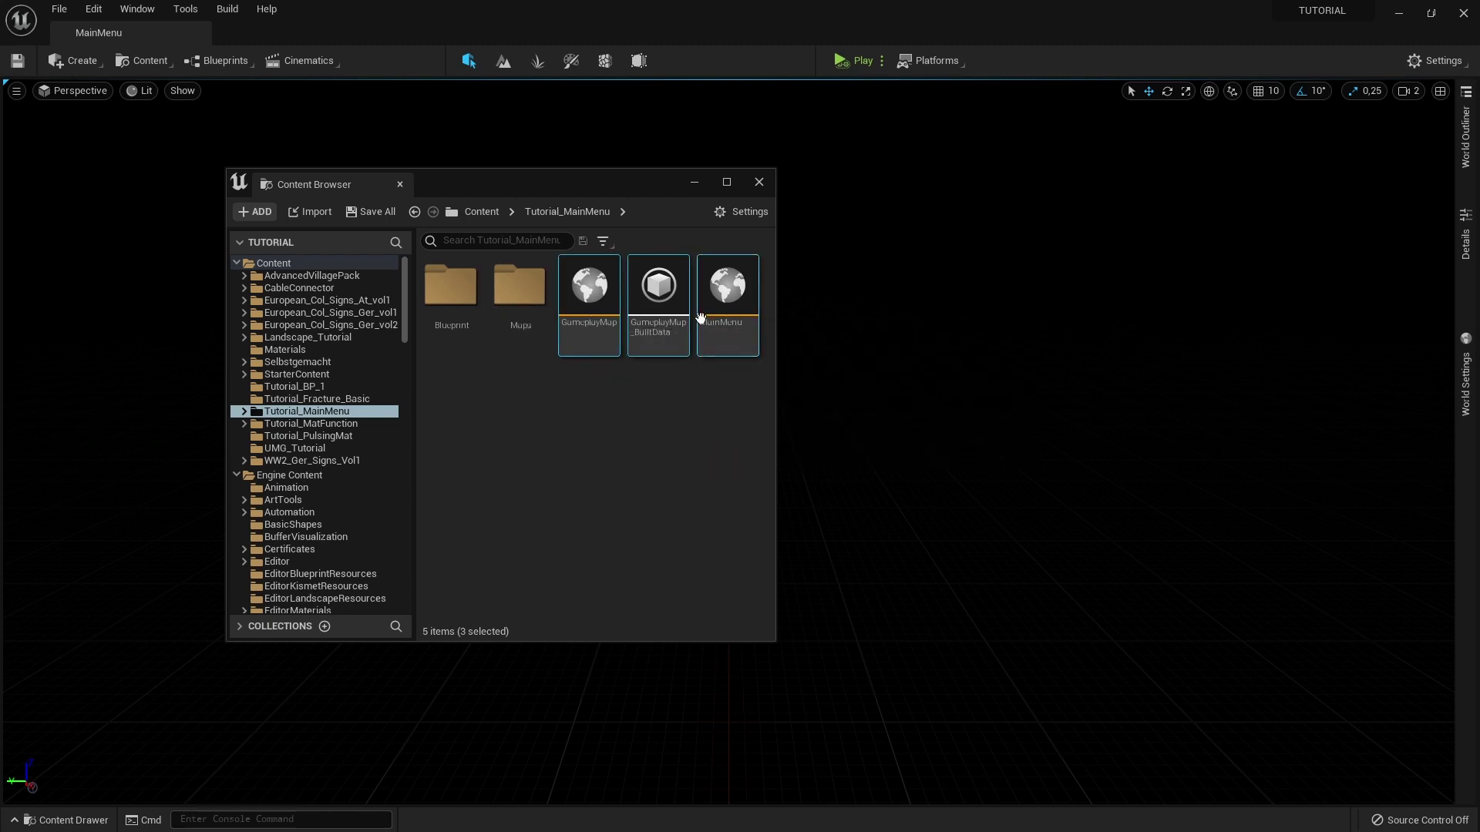
{"action": "left_click_drag", "start_coordinate": [727, 297], "coordinate": [521, 346]}
{"action": "left_click", "coordinate": [570, 333]}
{"action": "right_click", "coordinate": [325, 409]}
{"action": "mouse_move", "coordinate": [415, 470]}
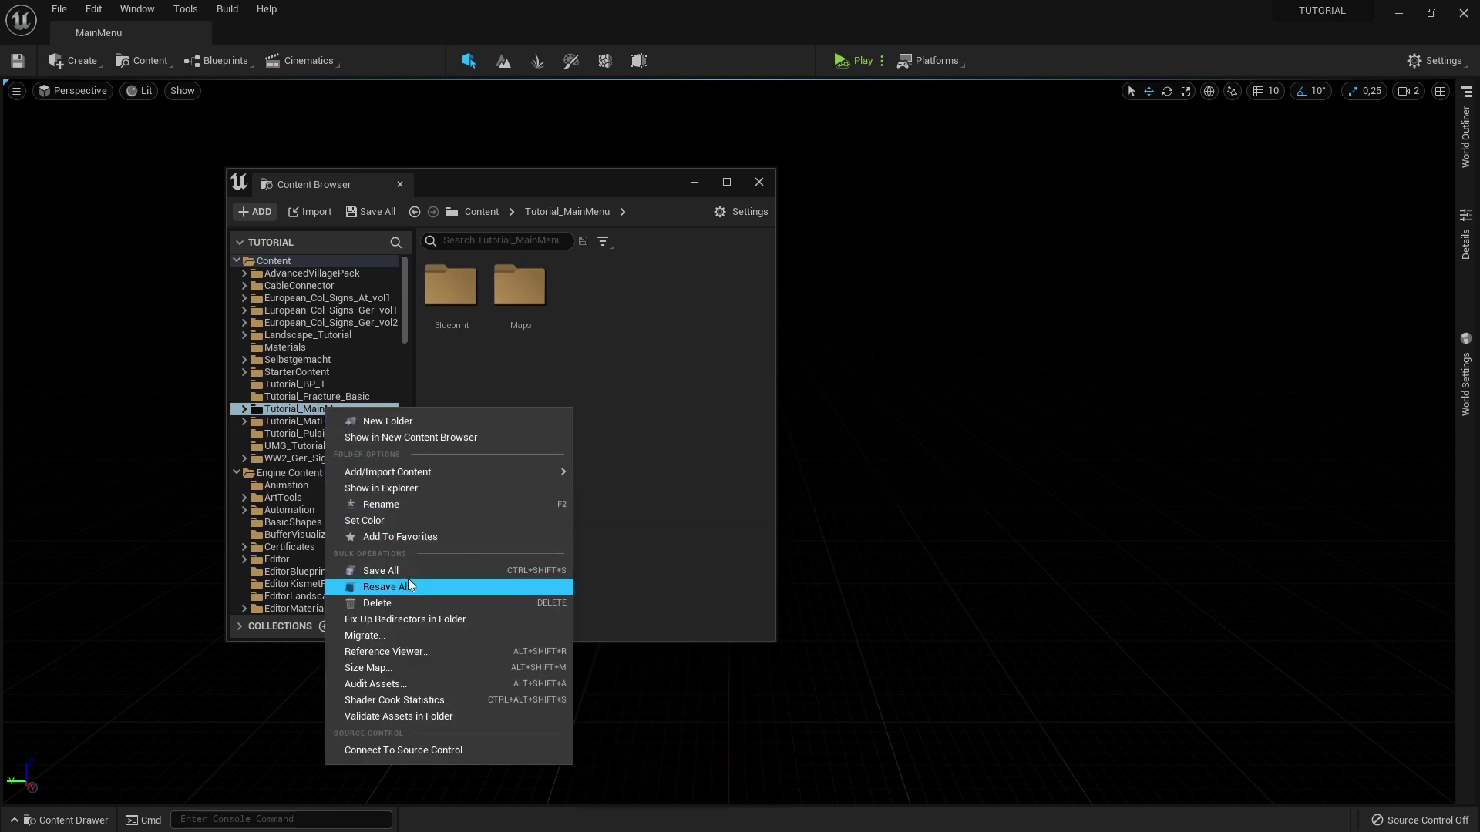
{"action": "left_click", "coordinate": [436, 621]}
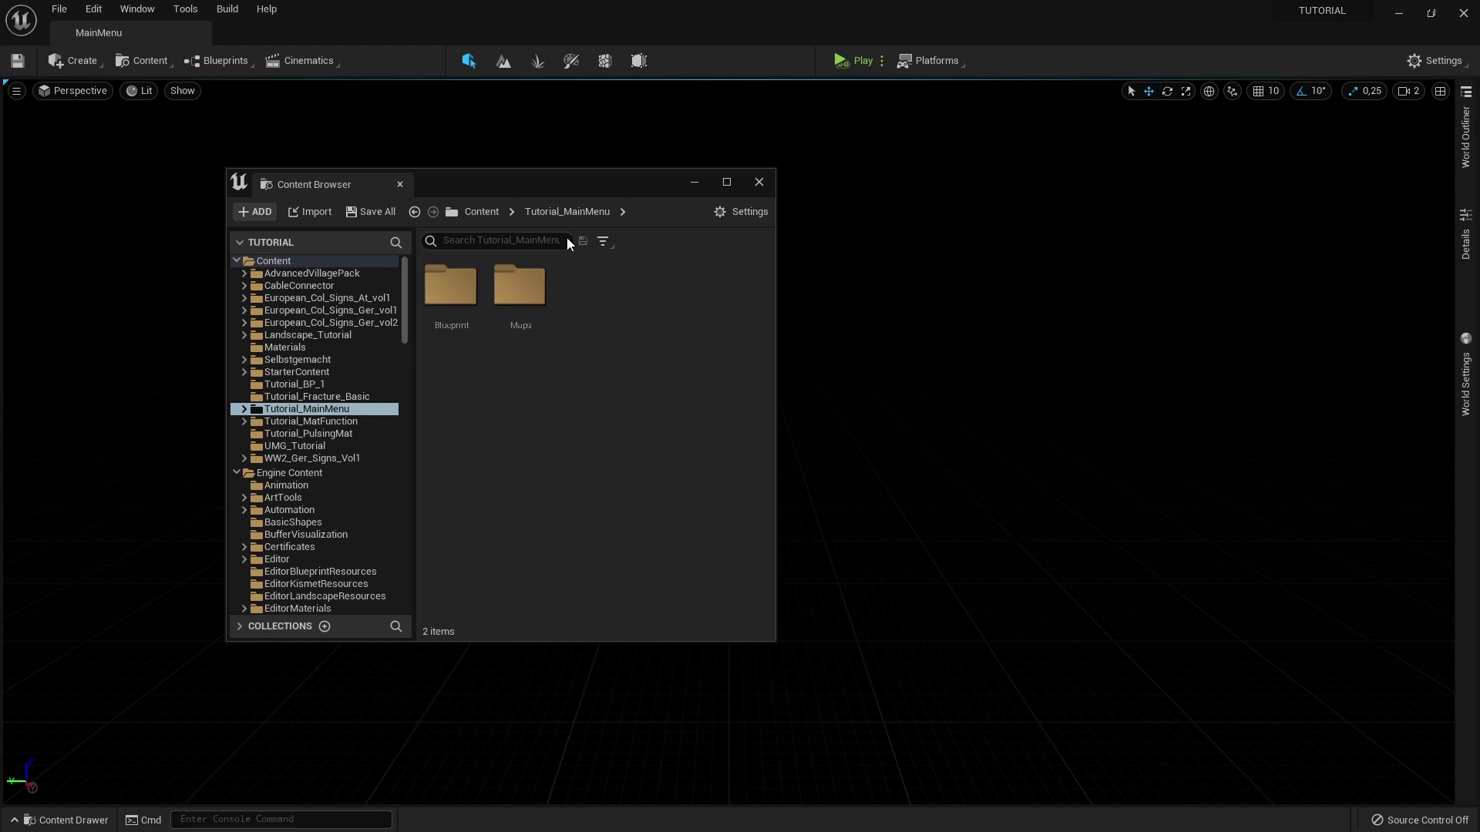
In the Blueprint folder, create a Player Controller Blueprint named PC_MainMenu
{"action": "double_click", "coordinate": [450, 290]}
{"action": "right_click", "coordinate": [589, 400]}
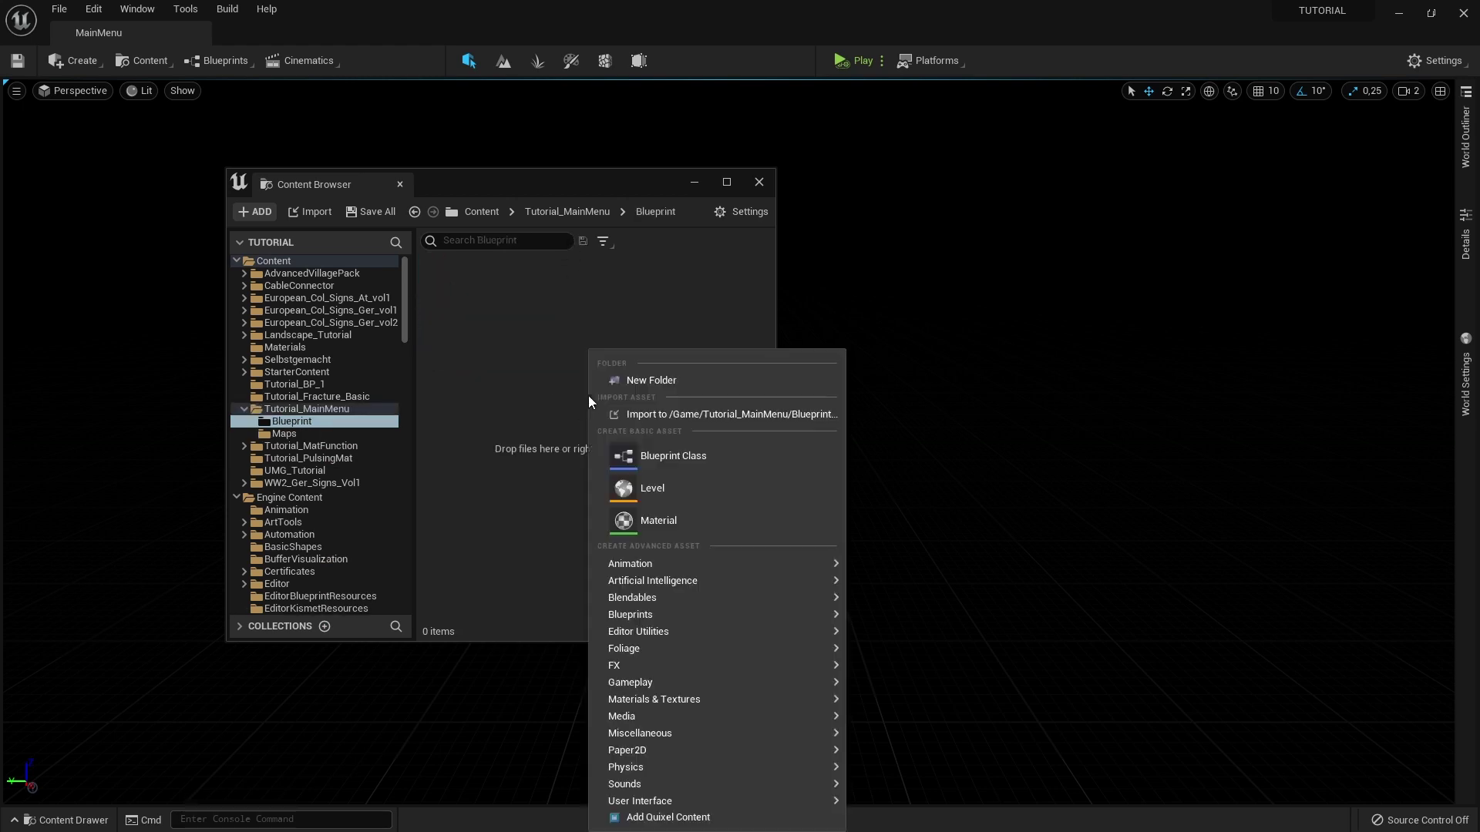
{"action": "left_click", "coordinate": [700, 460]}
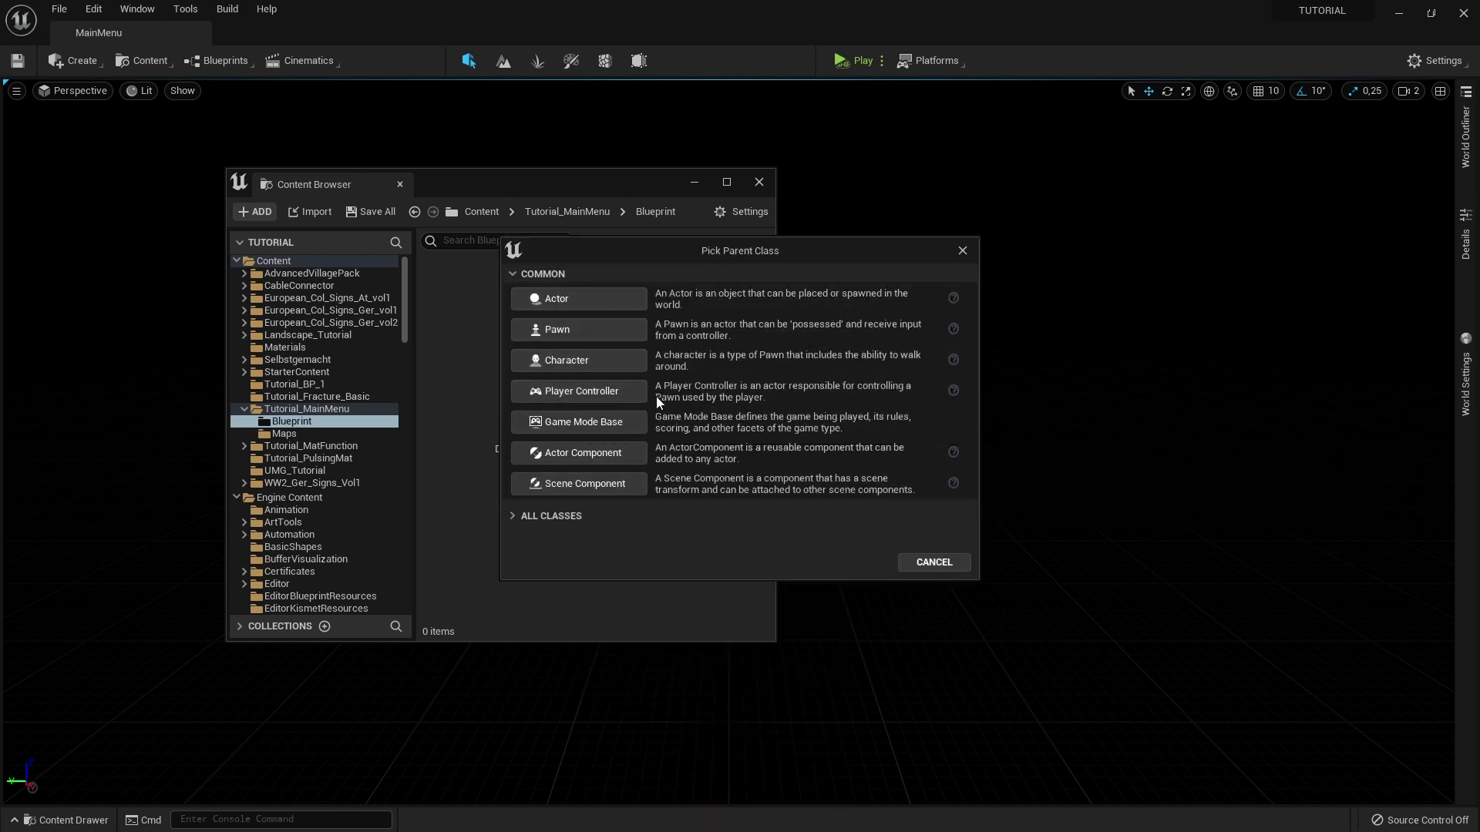
{"action": "left_click", "coordinate": [578, 392]}
{"action": "type", "text": "P"}
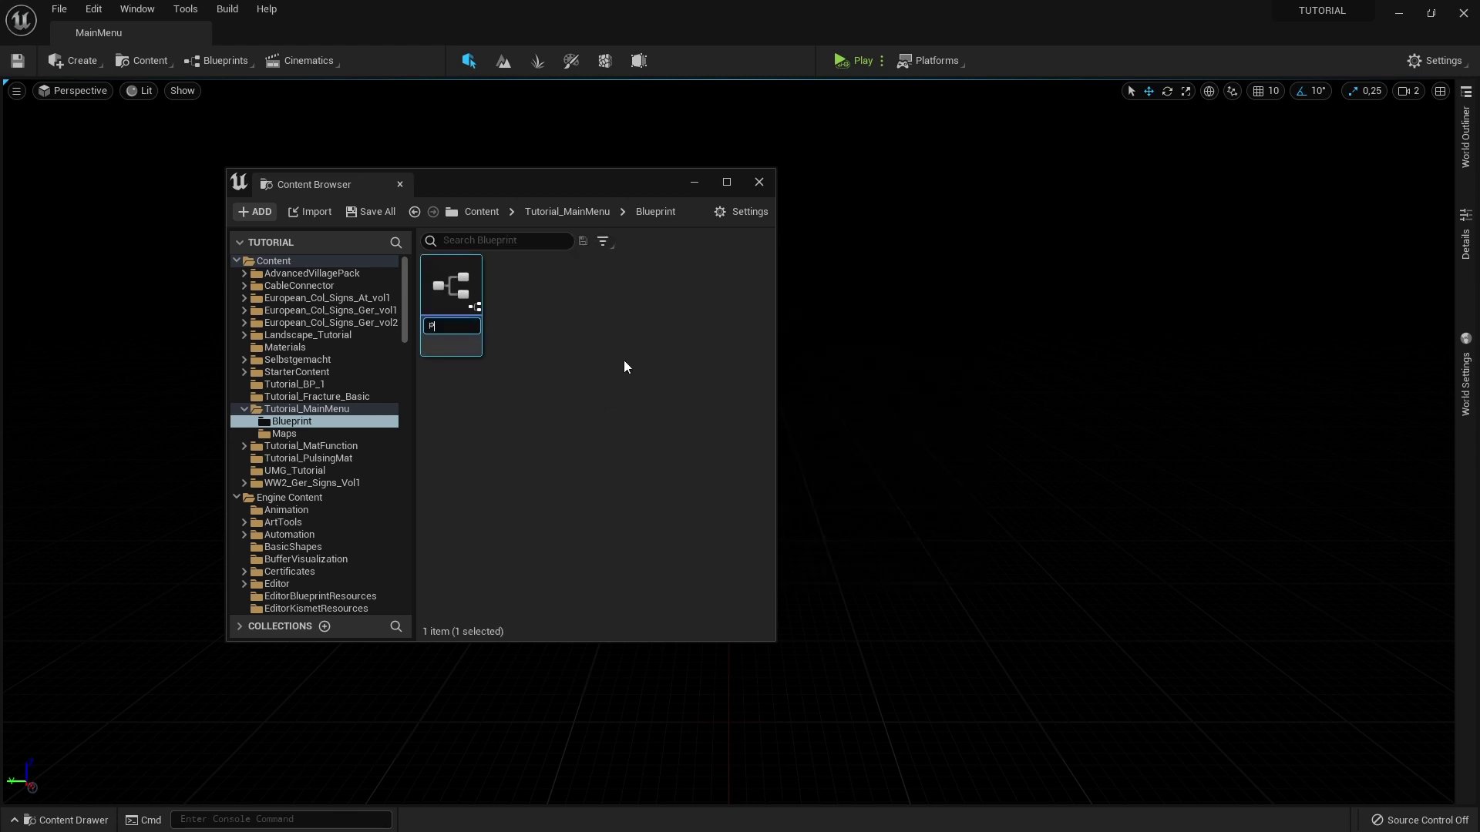
{"action": "type", "text": "C_Main"}
{"action": "type", "text": "Menu"}
{"action": "key", "text": "Return"}
Create a Game Mode Base Blueprint class
{"action": "right_click", "coordinate": [565, 344]}
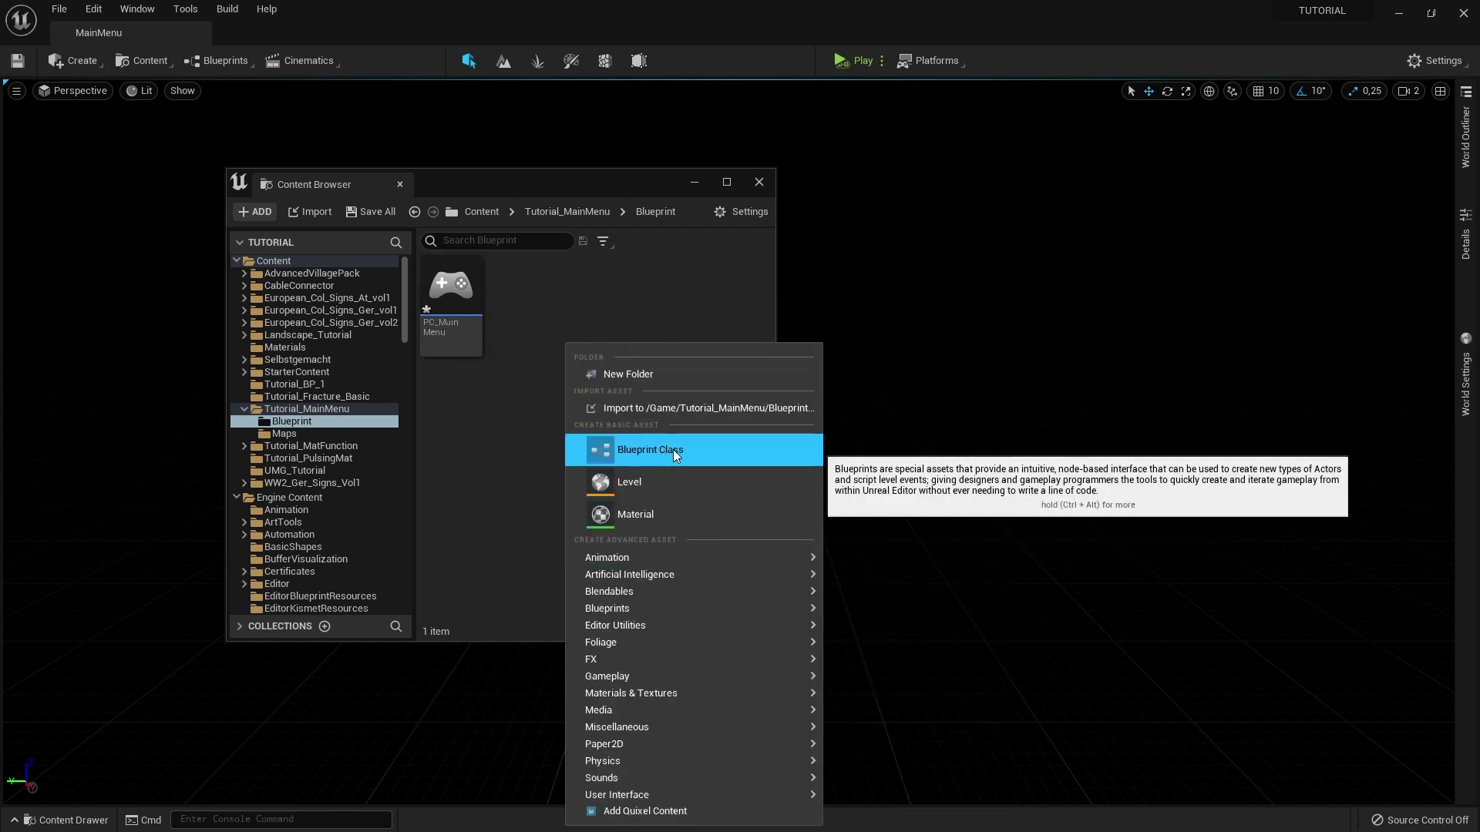
{"action": "left_click", "coordinate": [673, 450]}
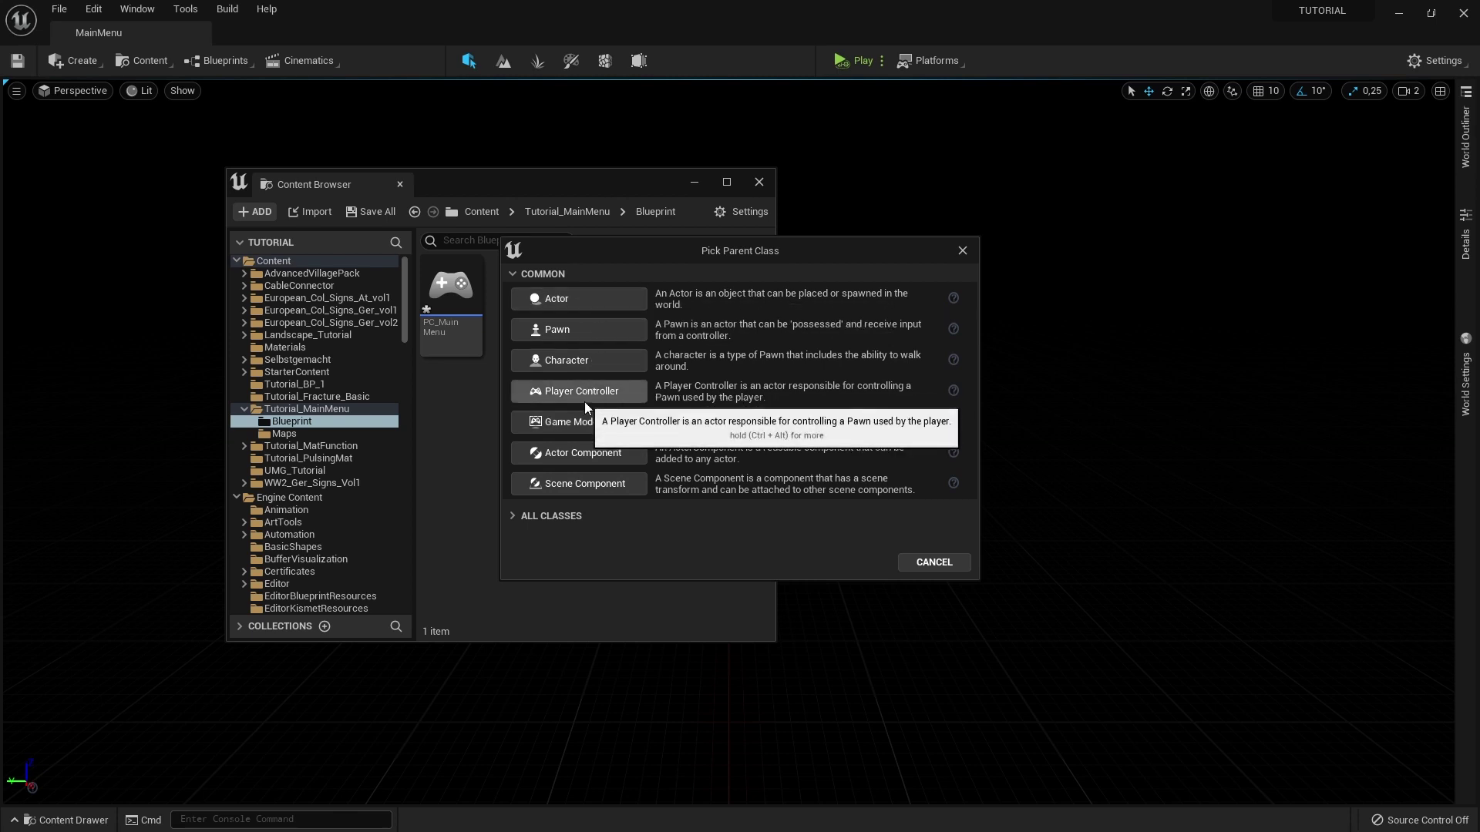
{"action": "left_click", "coordinate": [594, 422]}
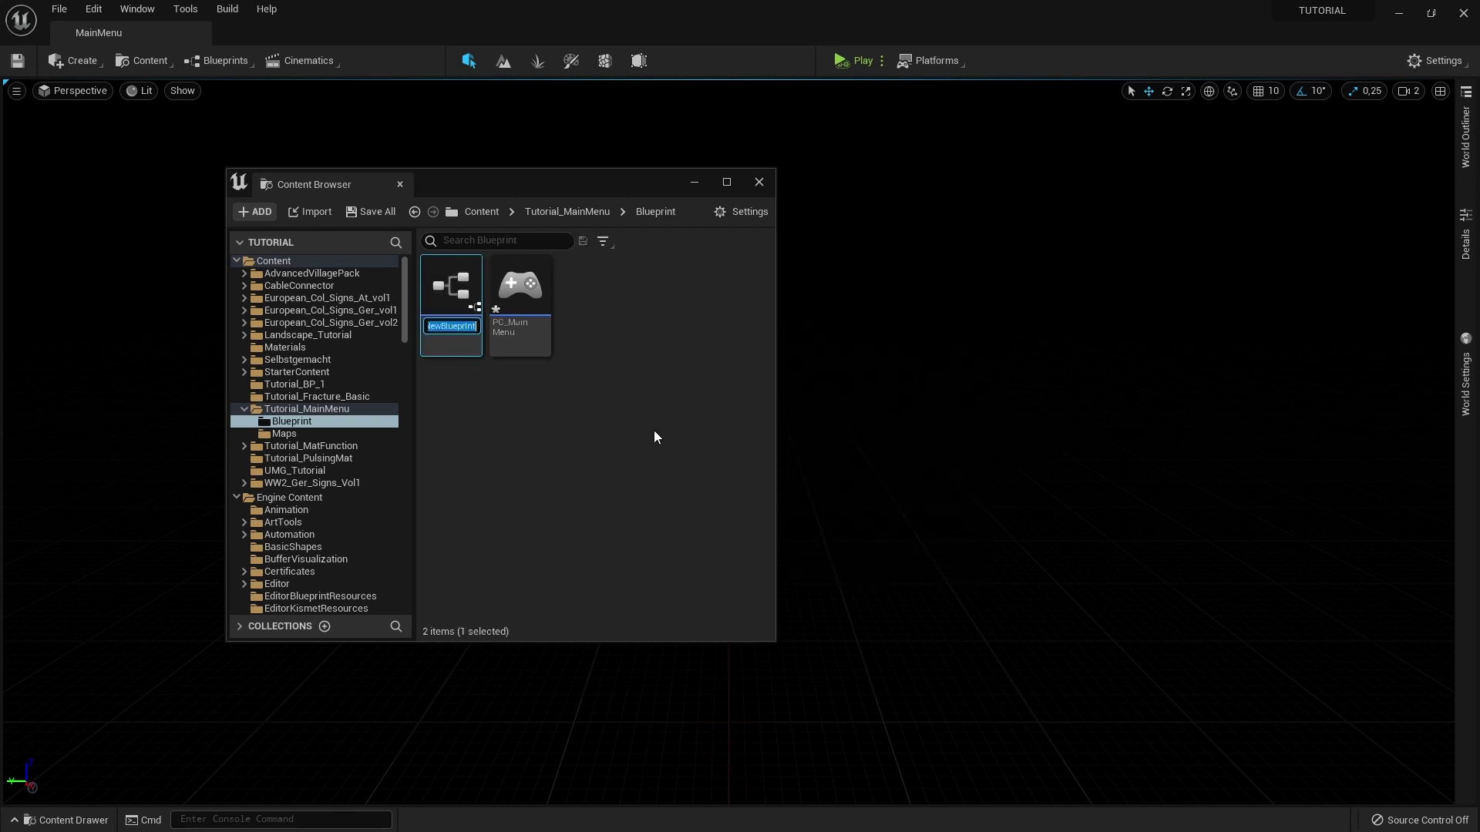
Name the game mode GM_MainMenu and open it for editing
{"action": "type", "text": "GM_Main"}
{"action": "type", "text": "Menu"}
{"action": "key", "text": "Return"}
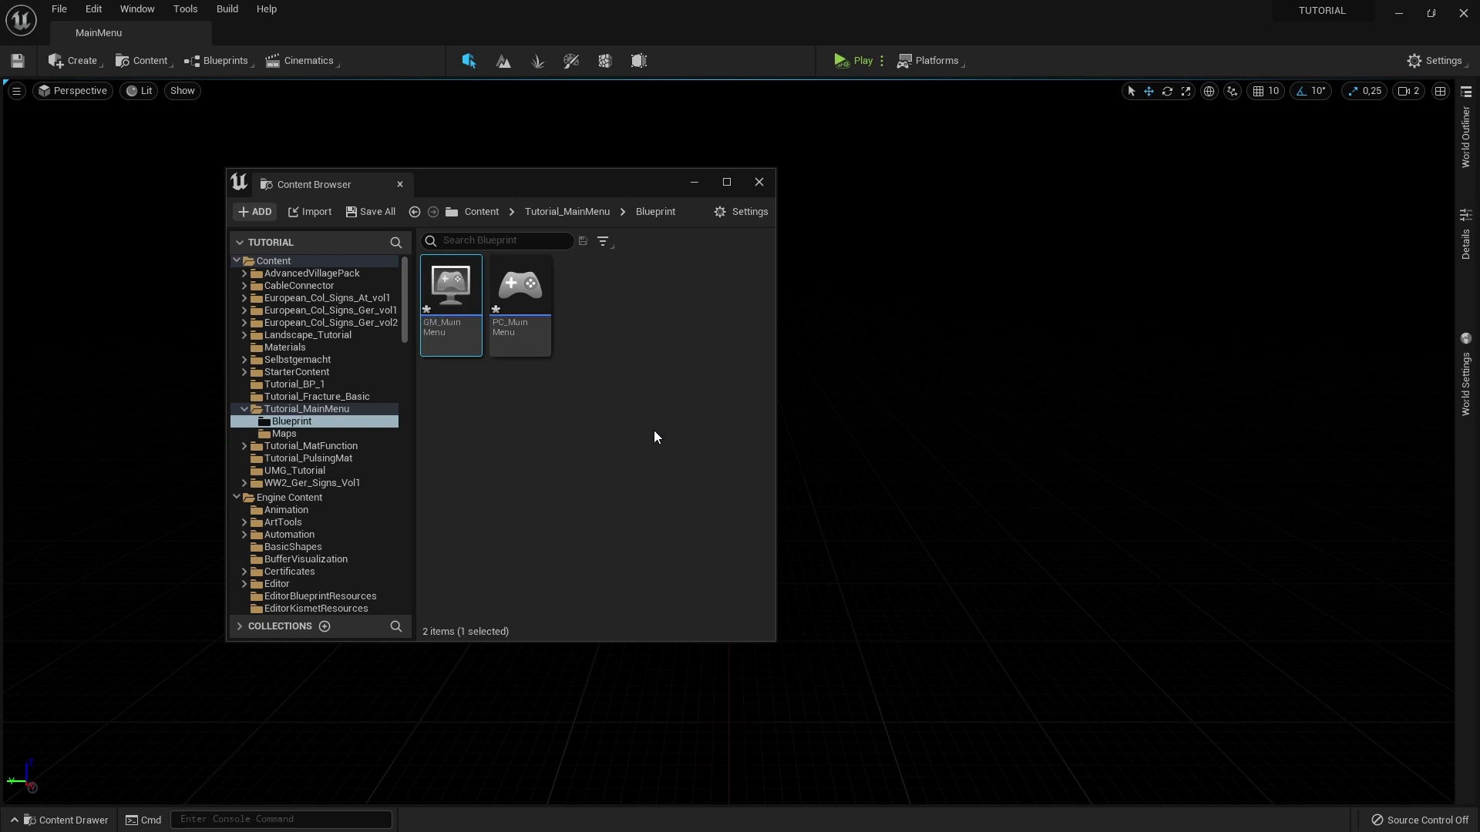
{"action": "double_click", "coordinate": [457, 299]}
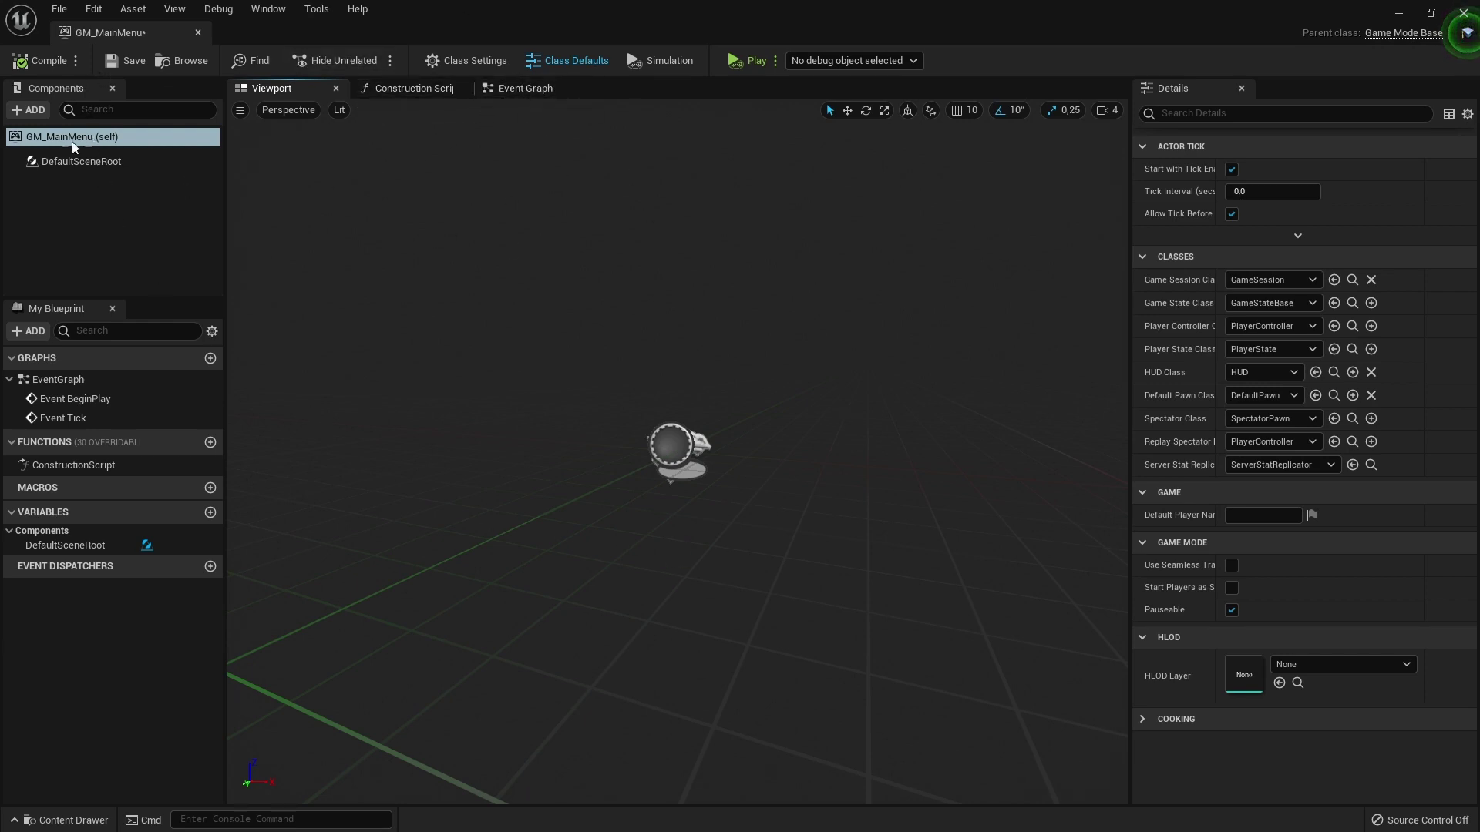
Delete the Event Tick node from the Event Graph and compile the blueprint
{"action": "left_click", "coordinate": [513, 90]}
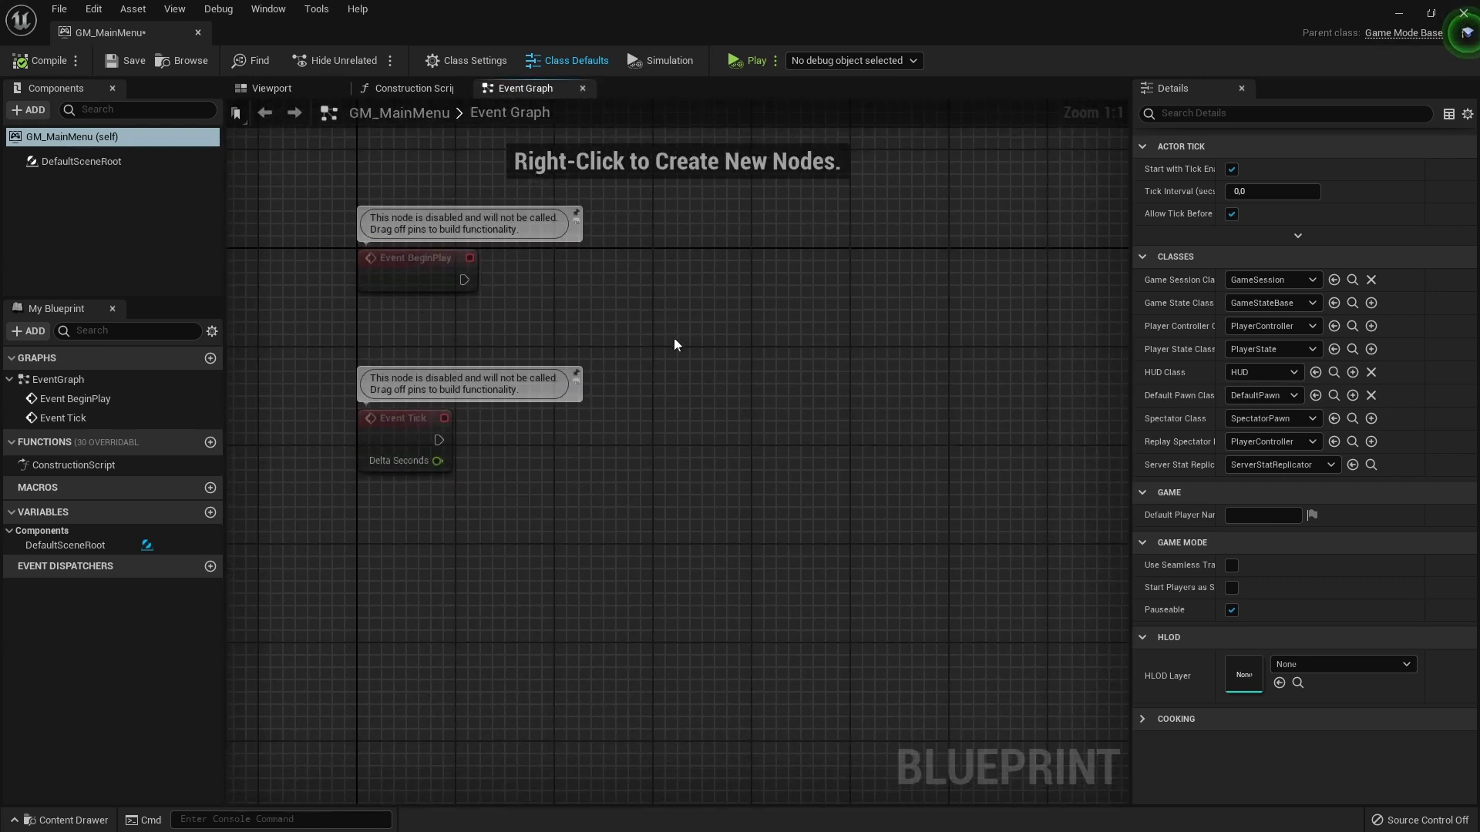
{"action": "mouse_move", "coordinate": [698, 356]}
{"action": "left_mouse_down"}
{"action": "mouse_move", "coordinate": [381, 513]}
{"action": "mouse_move", "coordinate": [306, 567]}
{"action": "left_mouse_up"}
{"action": "key", "text": "Delete"}
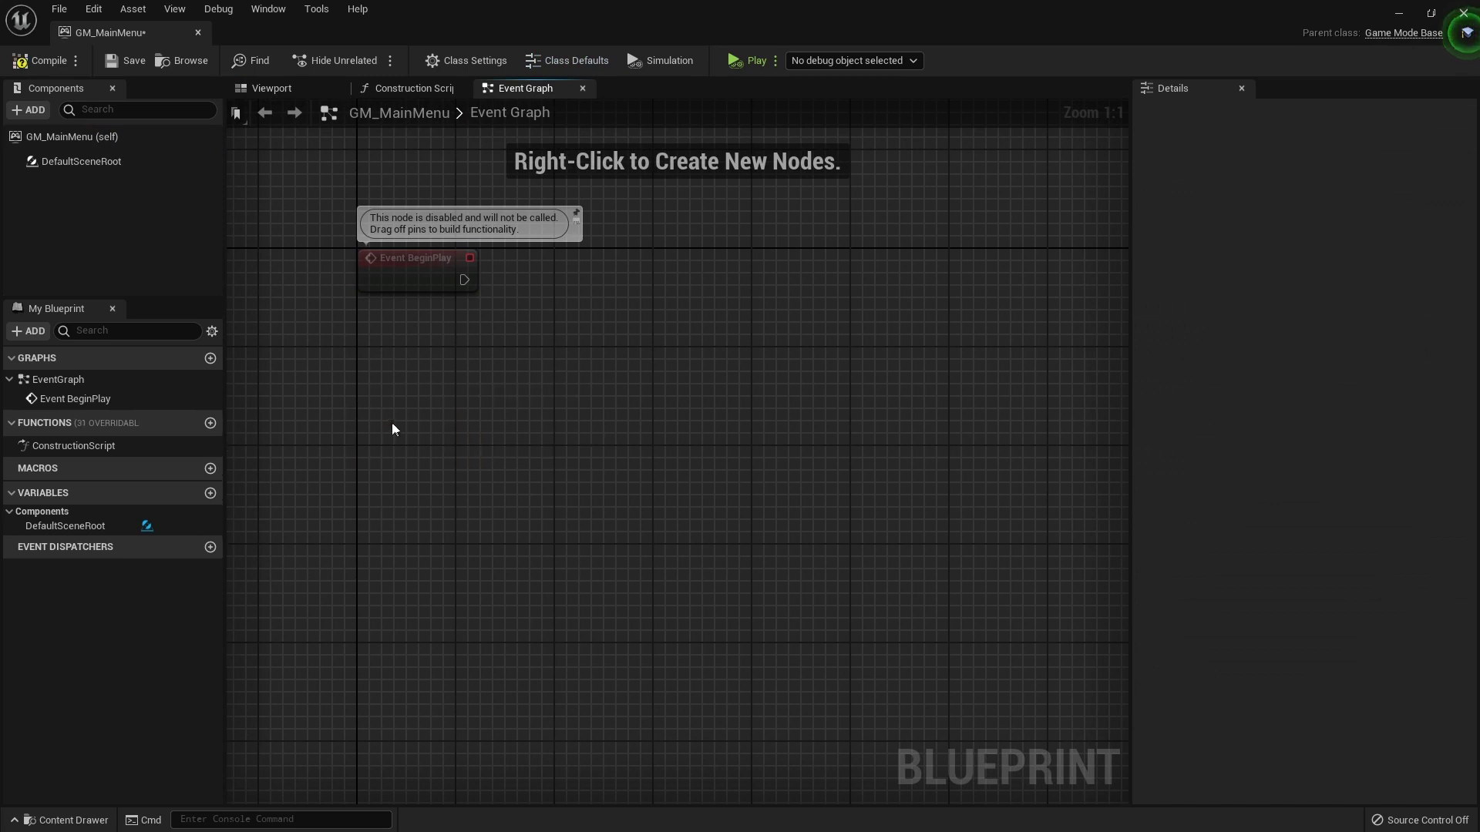
{"action": "right_click_drag", "start_coordinate": [393, 426], "coordinate": [415, 515]}
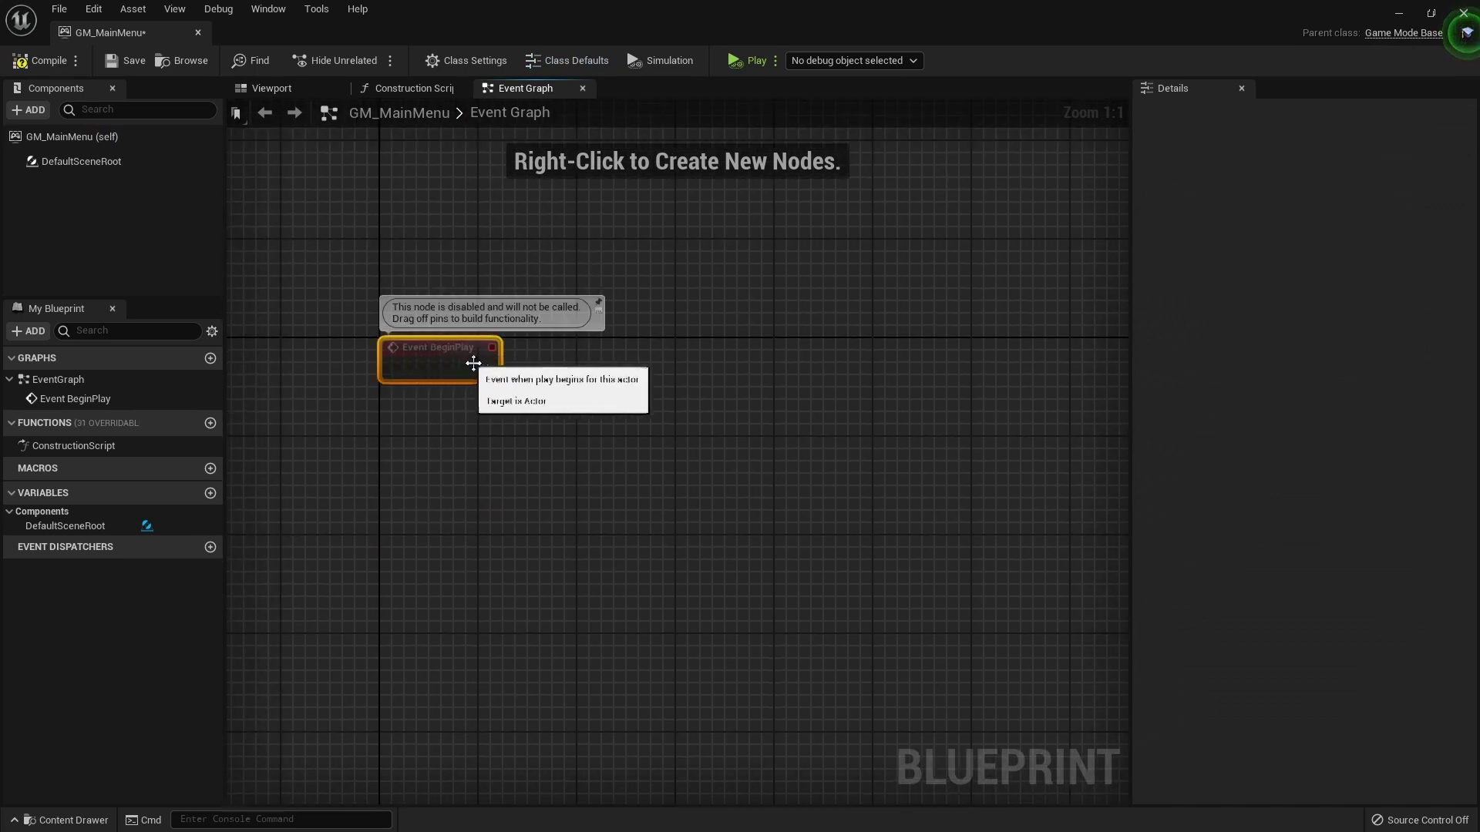
{"action": "right_click_drag", "start_coordinate": [492, 413], "coordinate": [450, 419]}
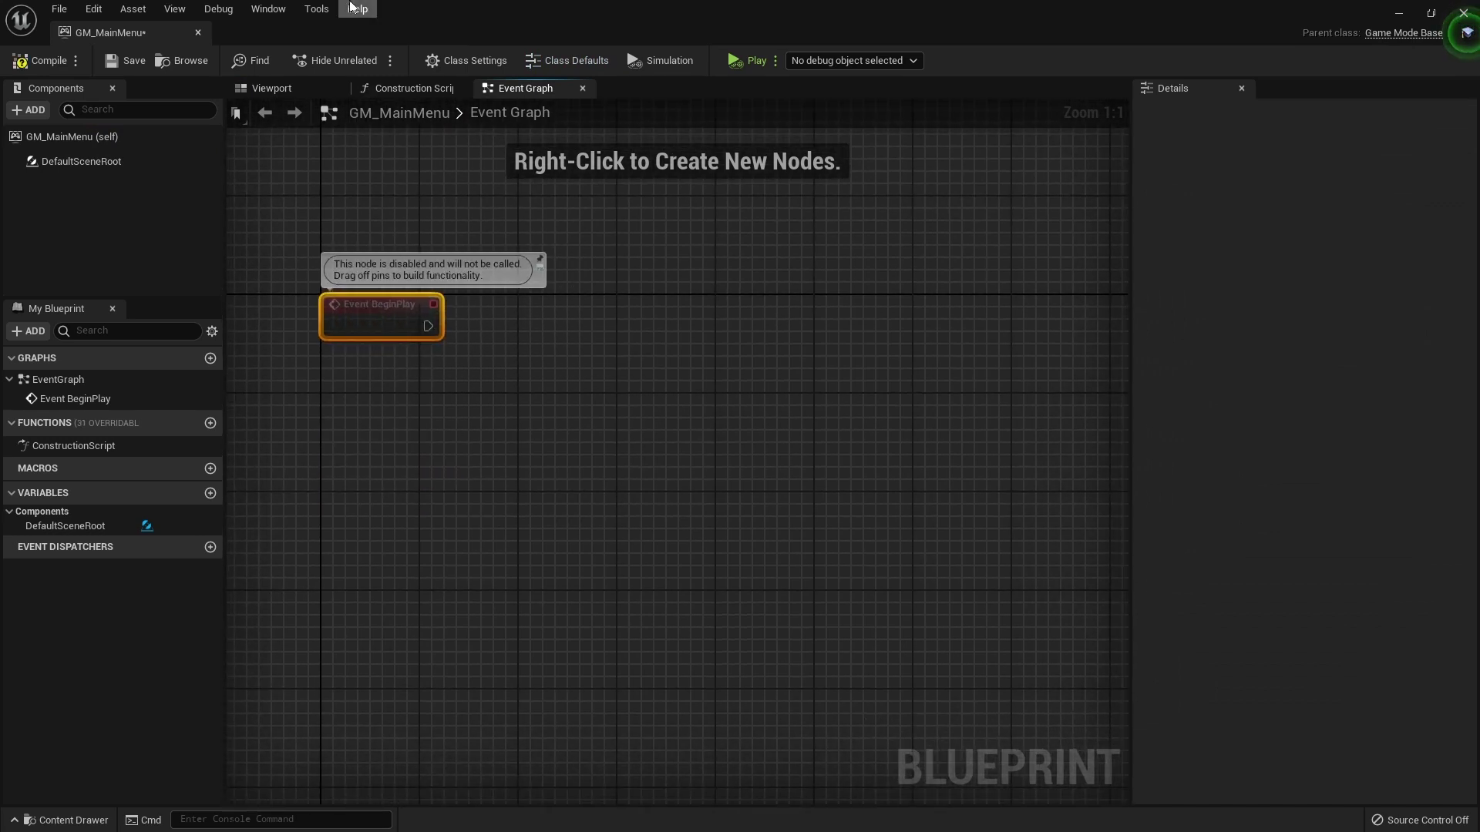
{"action": "left_click", "coordinate": [33, 66]}
{"action": "left_click_drag", "start_coordinate": [509, 7], "coordinate": [1087, 108]}
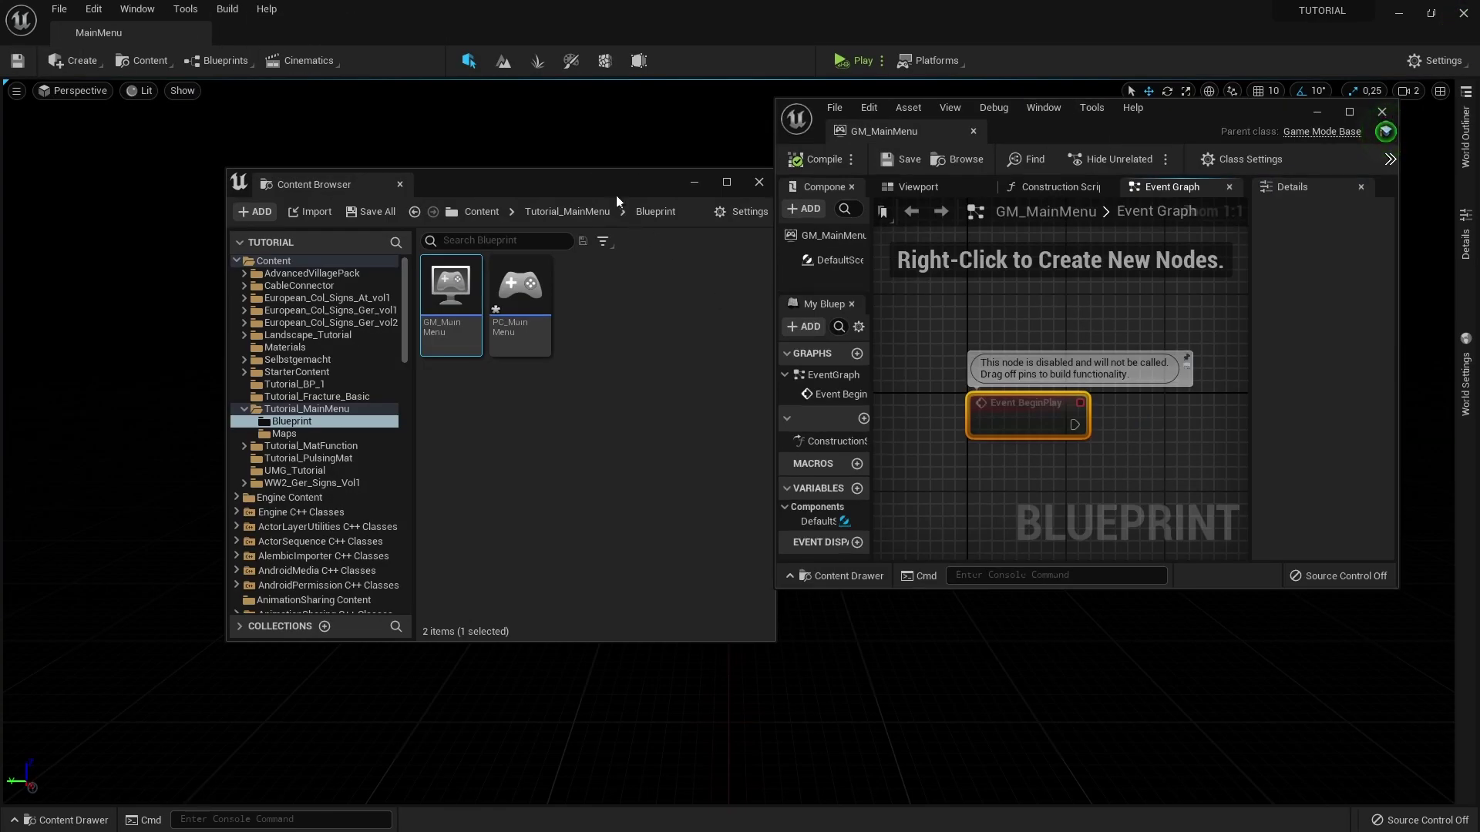
{"action": "left_click_drag", "start_coordinate": [617, 196], "coordinate": [512, 177]}
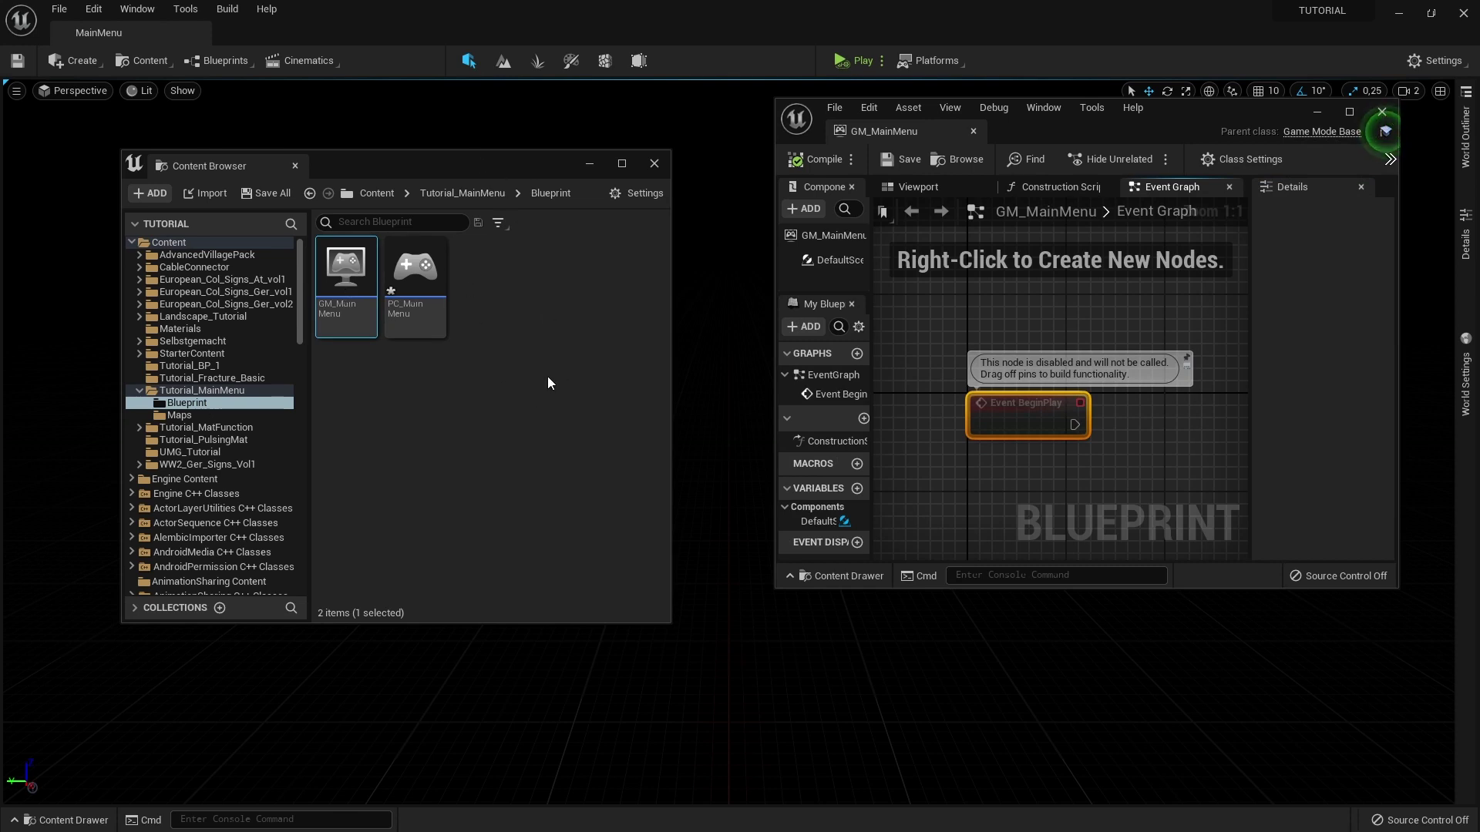
Add a User Interface Widget Blueprint called UMG_MainMenu and open it in the designer
{"action": "right_click", "coordinate": [597, 530]}
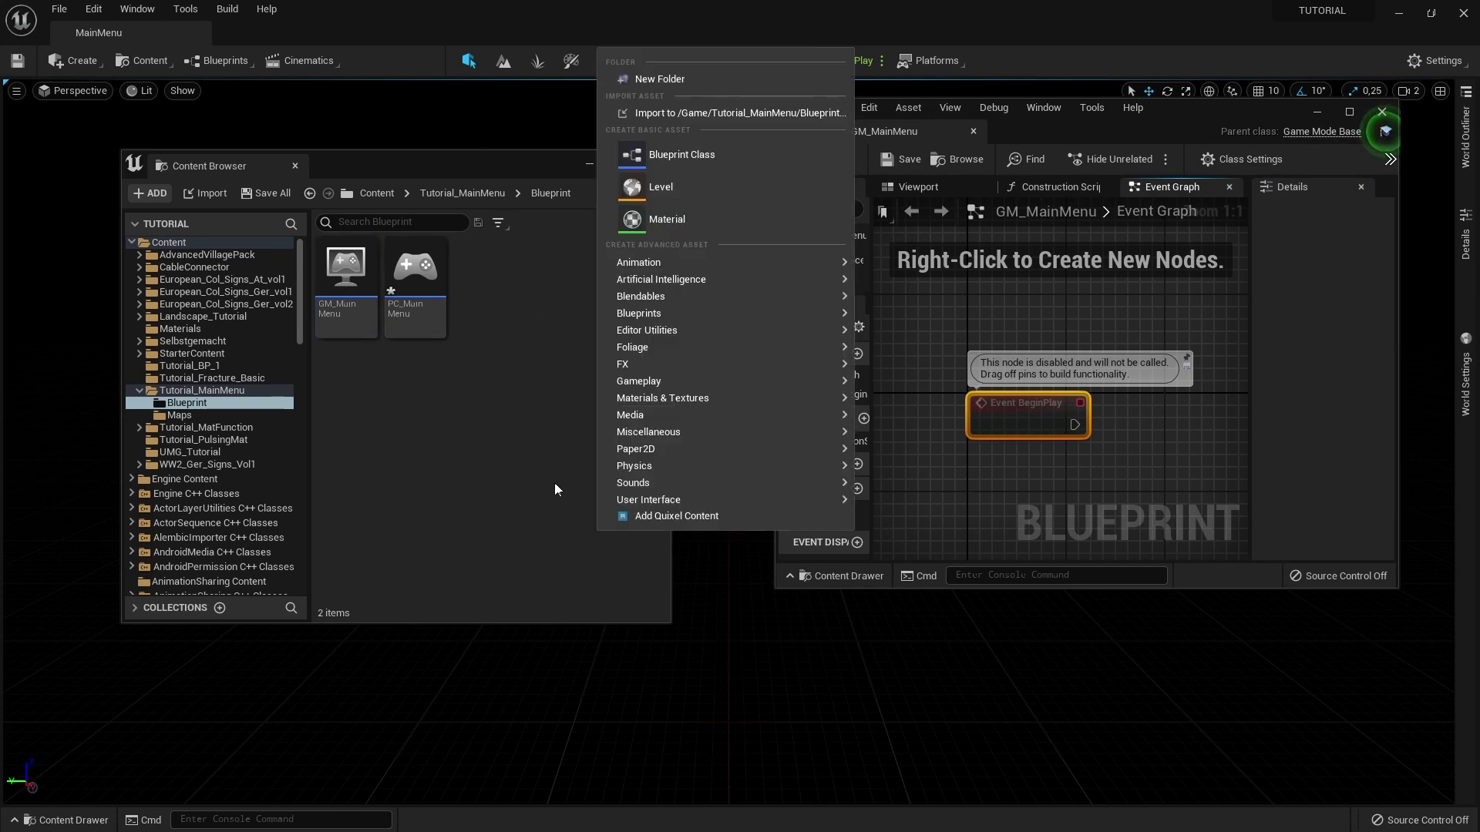
{"action": "right_click", "coordinate": [494, 317]}
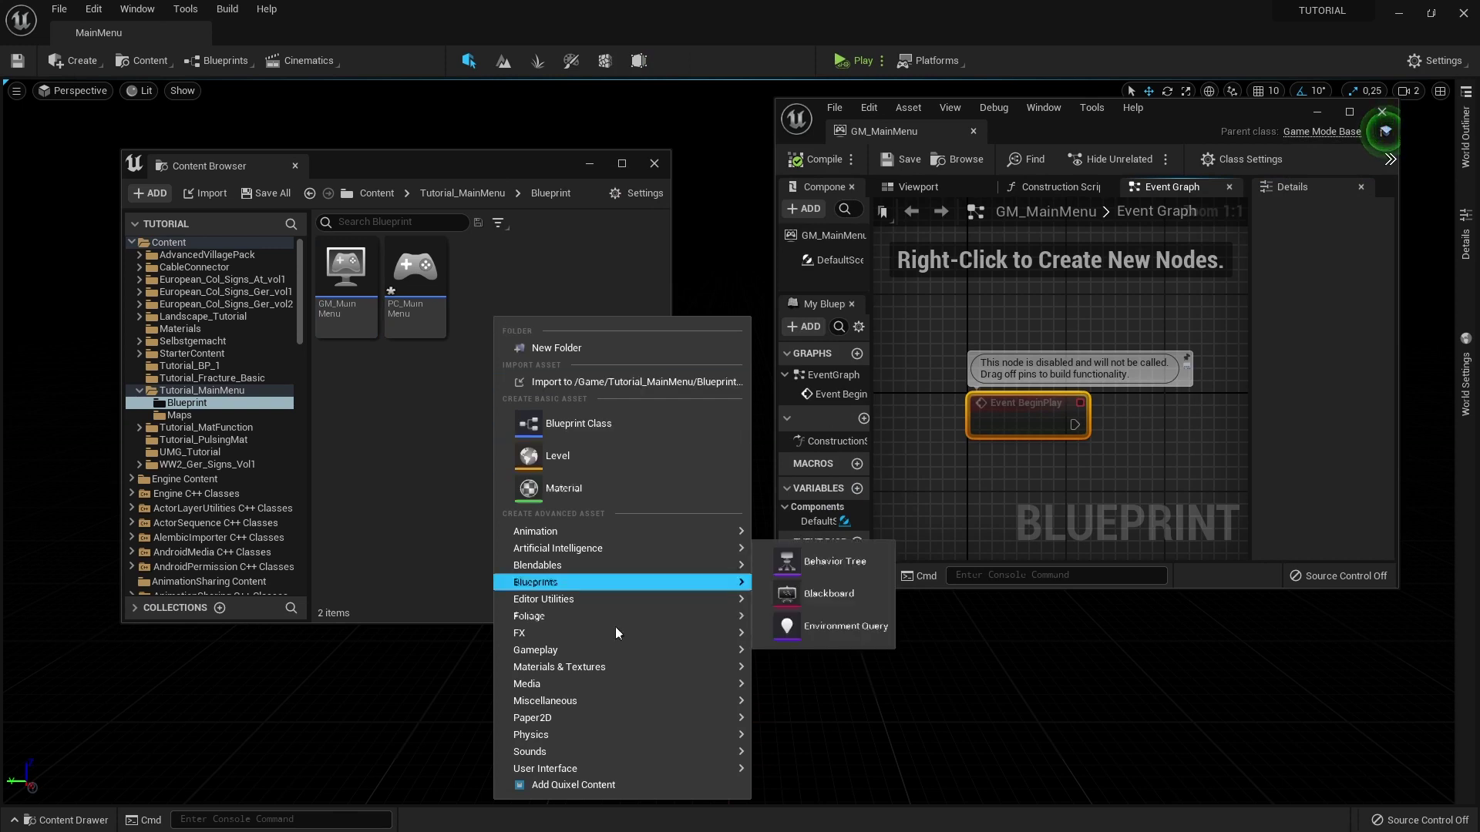
{"action": "mouse_move", "coordinate": [628, 769]}
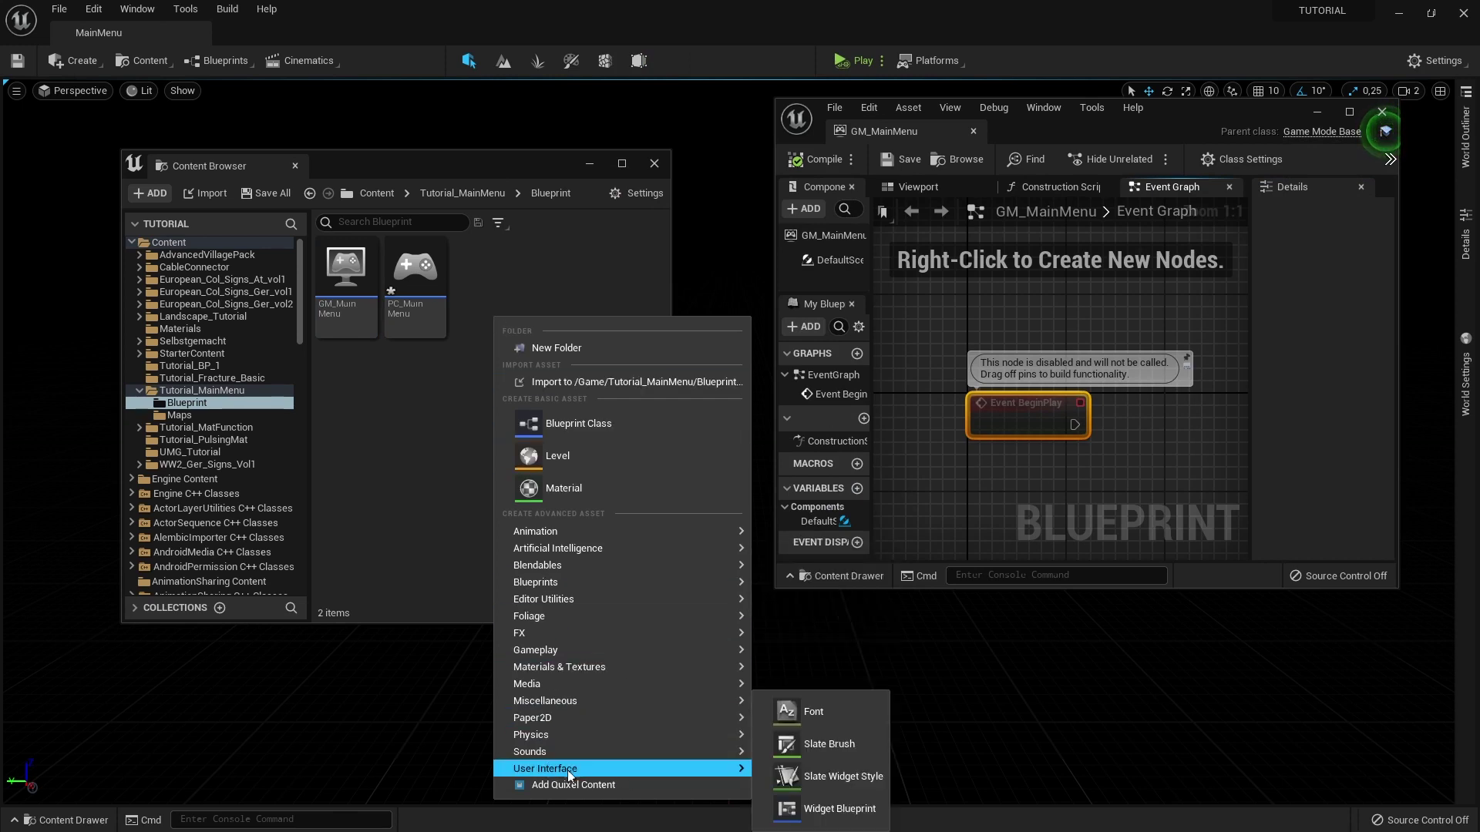
{"action": "left_click", "coordinate": [840, 809]}
{"action": "type", "text": "UMG_"}
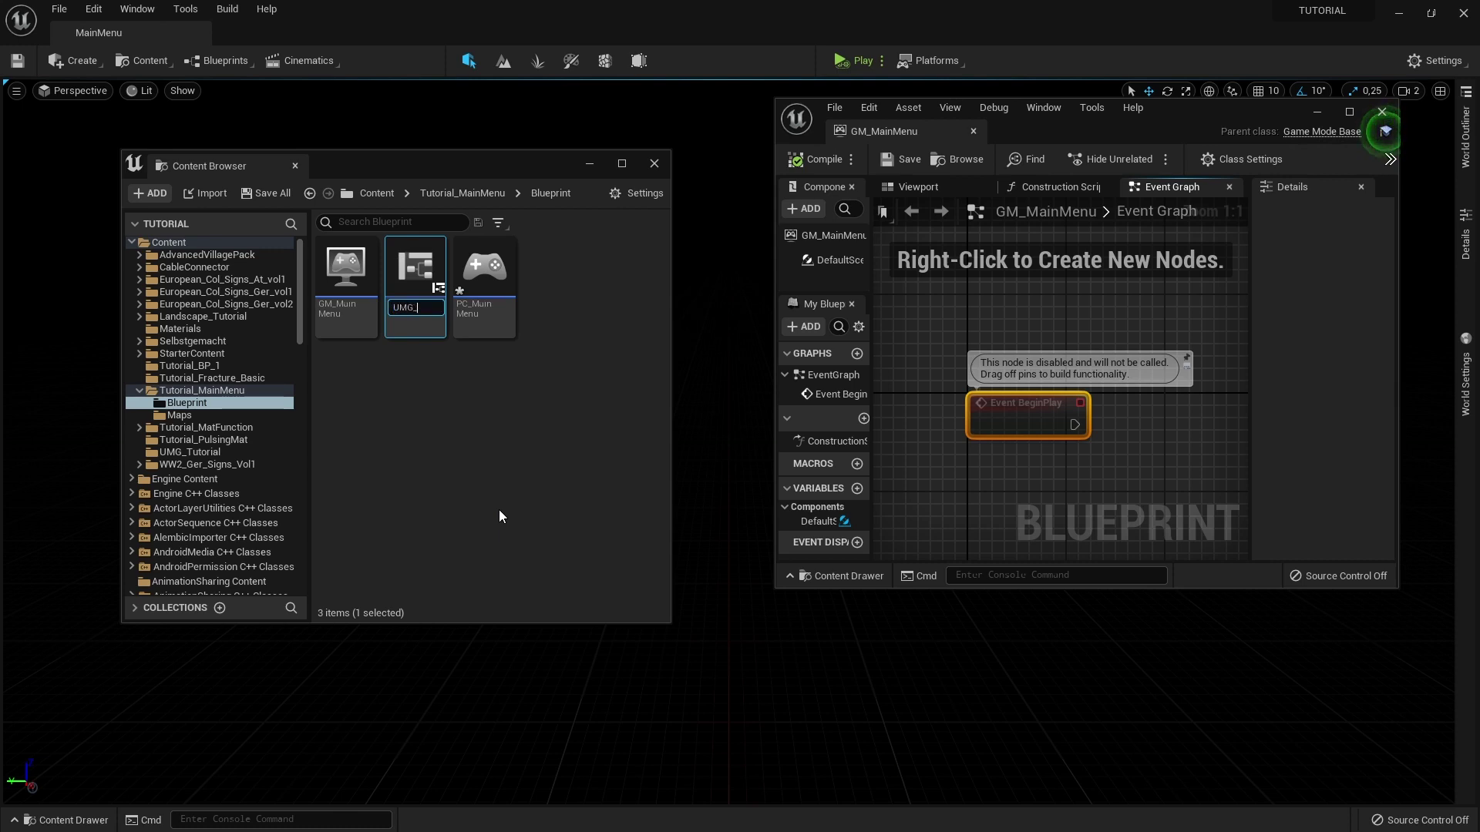
{"action": "type", "text": "MainMenu"}
{"action": "key", "text": "Return"}
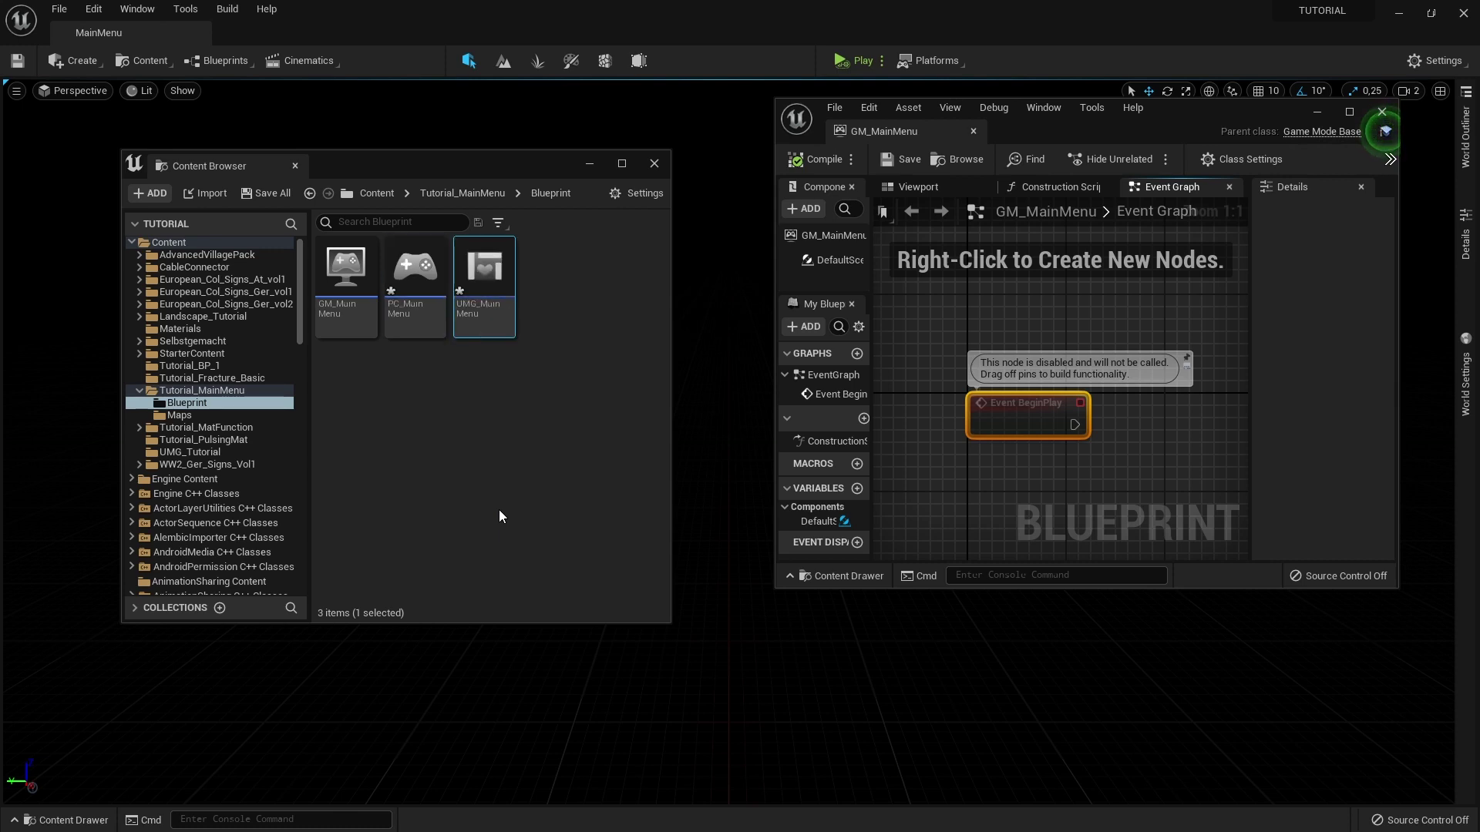
{"action": "key", "text": "Return"}
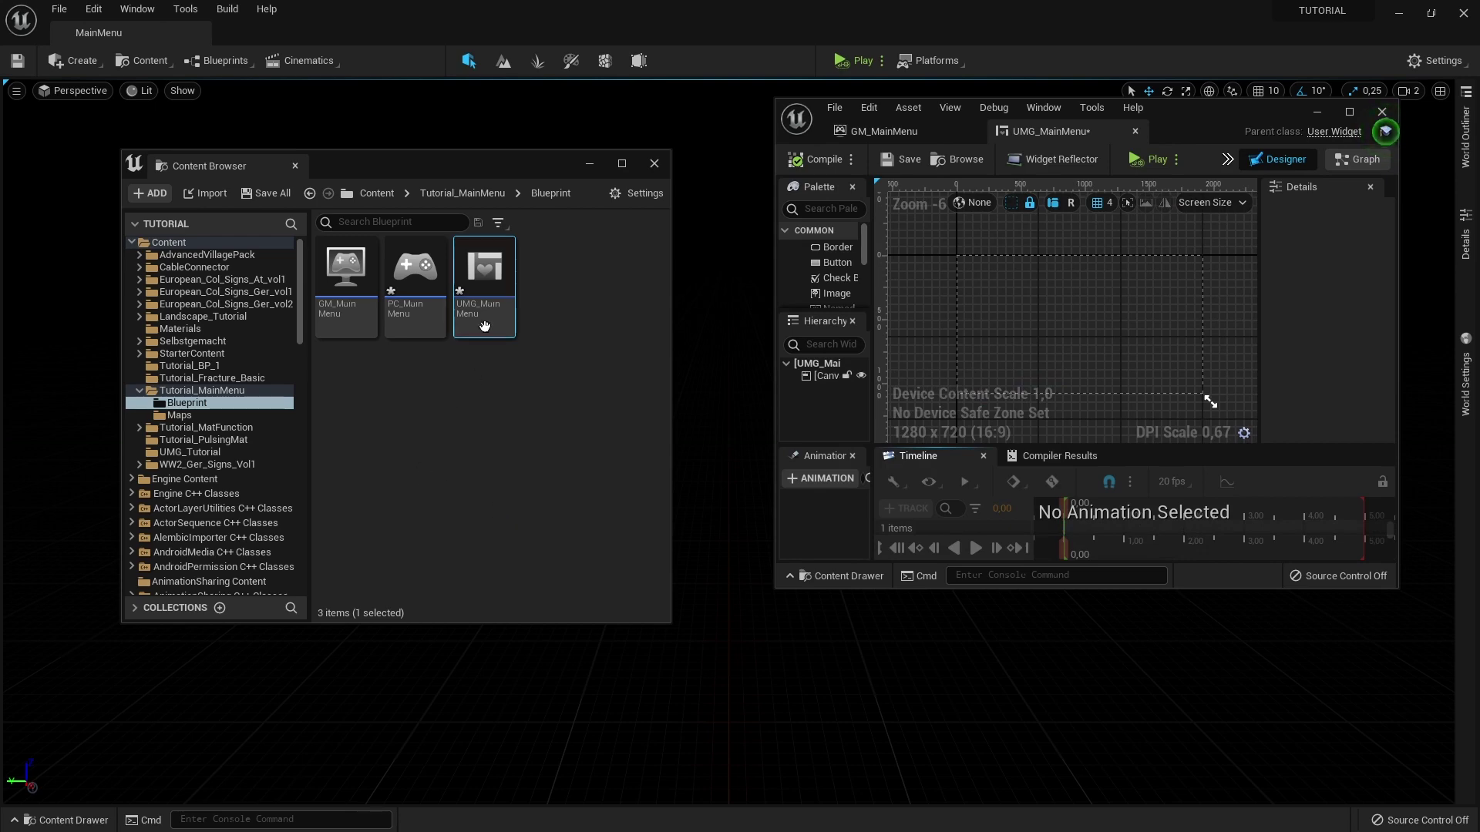
{"action": "left_click", "coordinate": [1350, 112]}
{"action": "right_click_drag", "start_coordinate": [512, 354], "coordinate": [786, 465]}
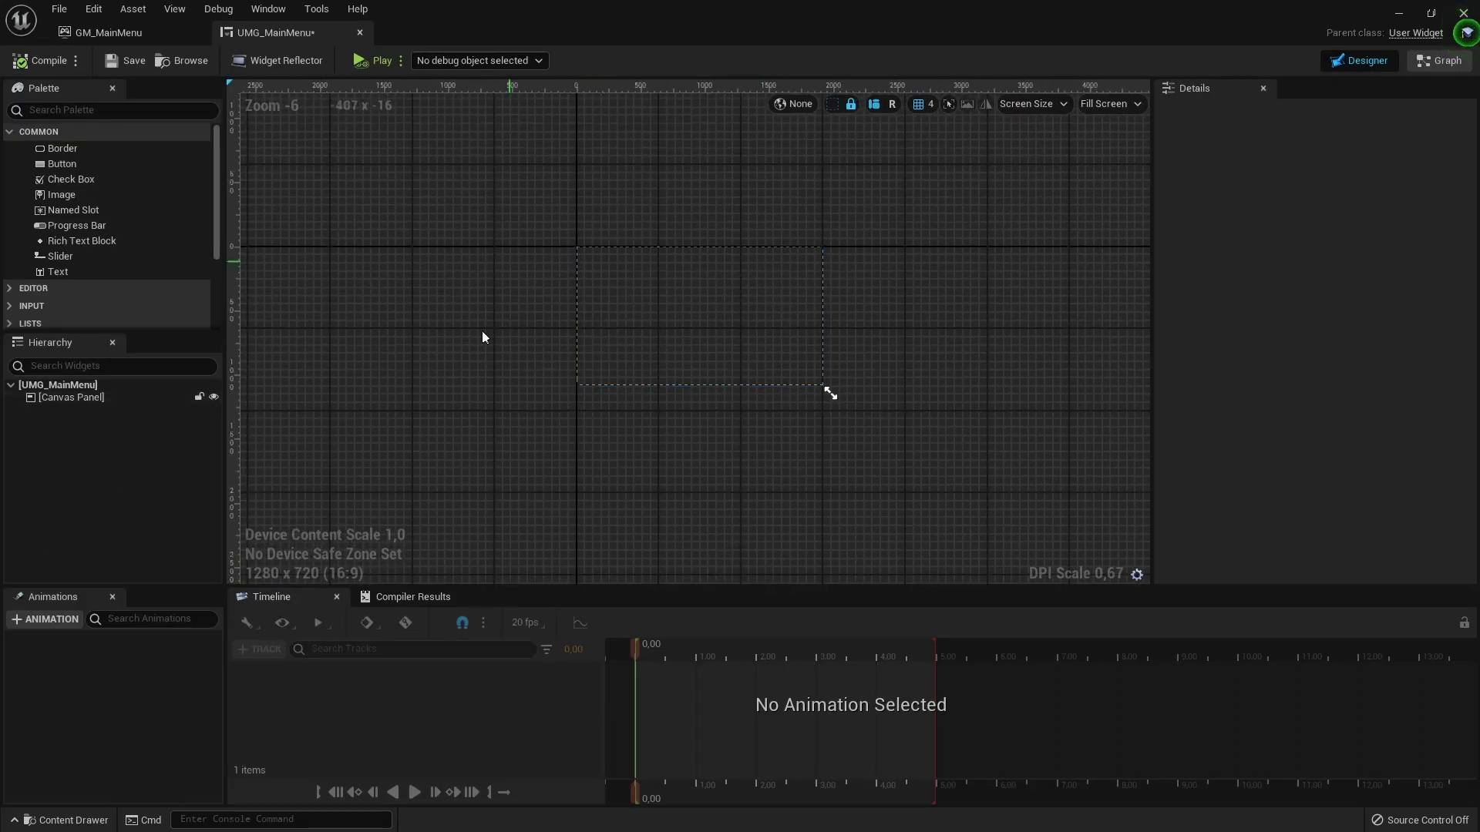
{"action": "scroll", "coordinate": [763, 316], "scroll_direction": "up", "scroll_amount": 3}
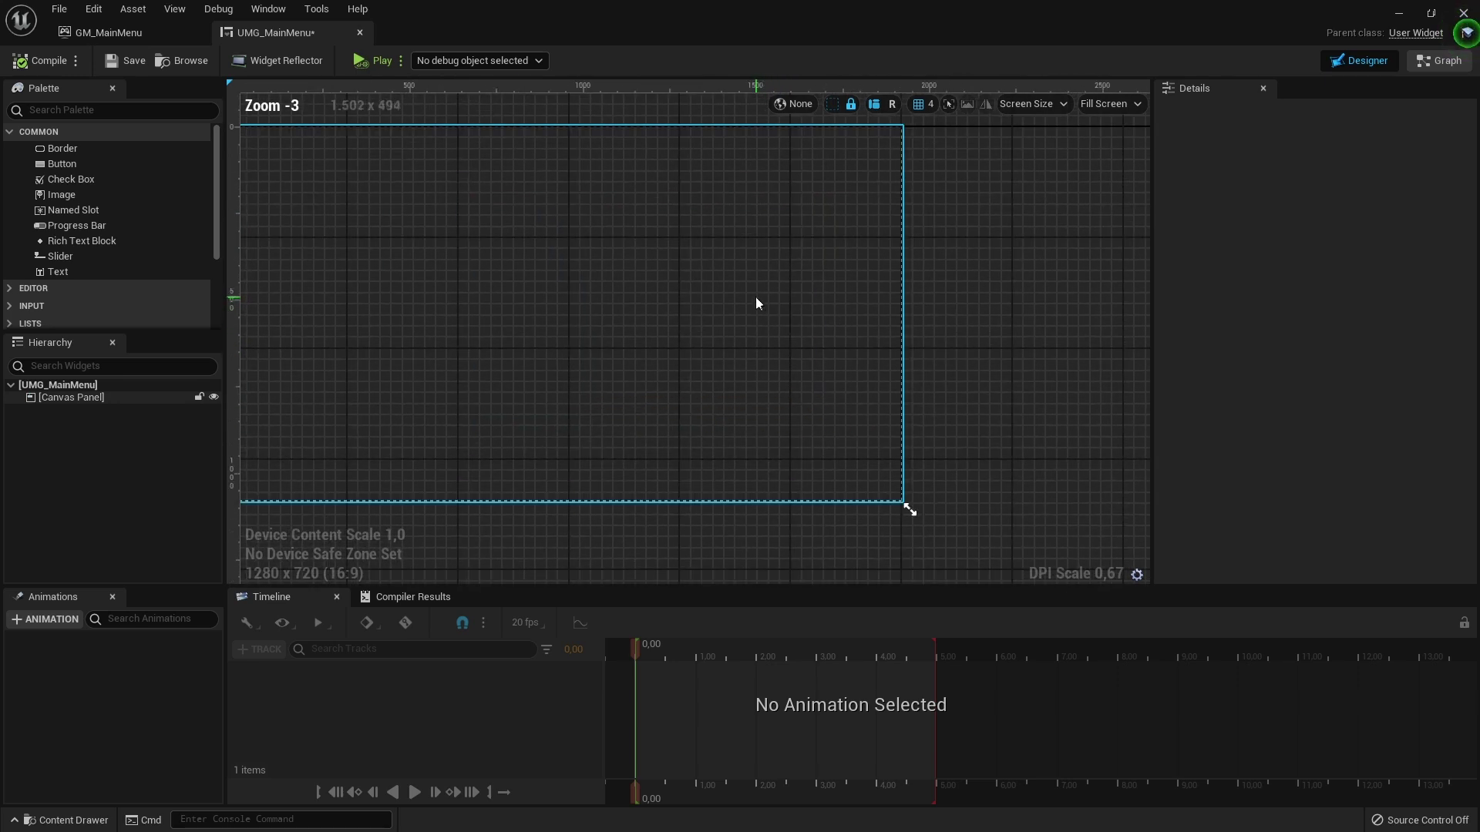
{"action": "scroll", "coordinate": [757, 304], "scroll_direction": "down", "scroll_amount": 1}
{"action": "right_click_drag", "start_coordinate": [763, 277], "coordinate": [760, 292]}
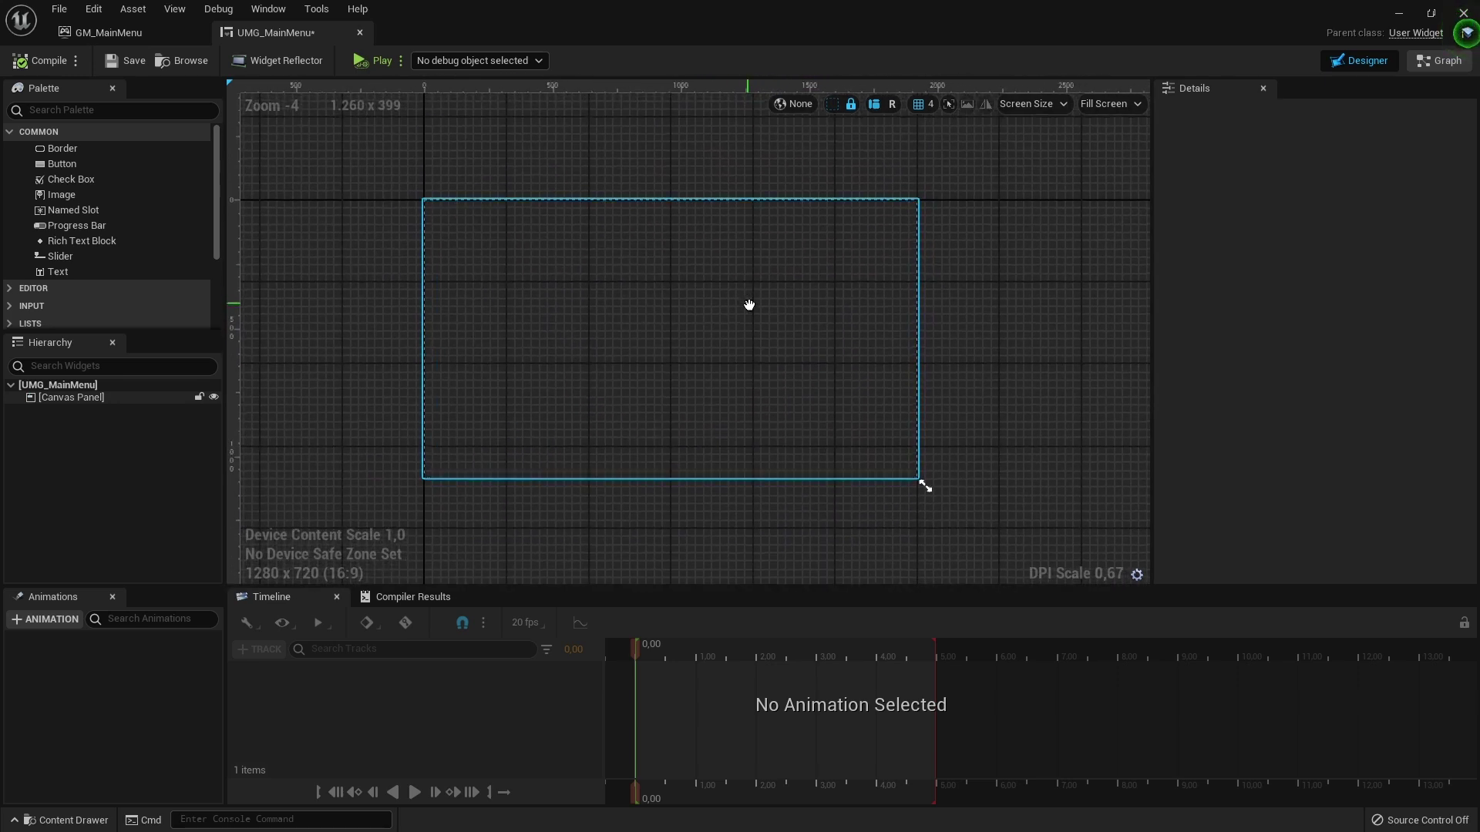
{"action": "right_click_drag", "start_coordinate": [748, 298], "coordinate": [755, 333]}
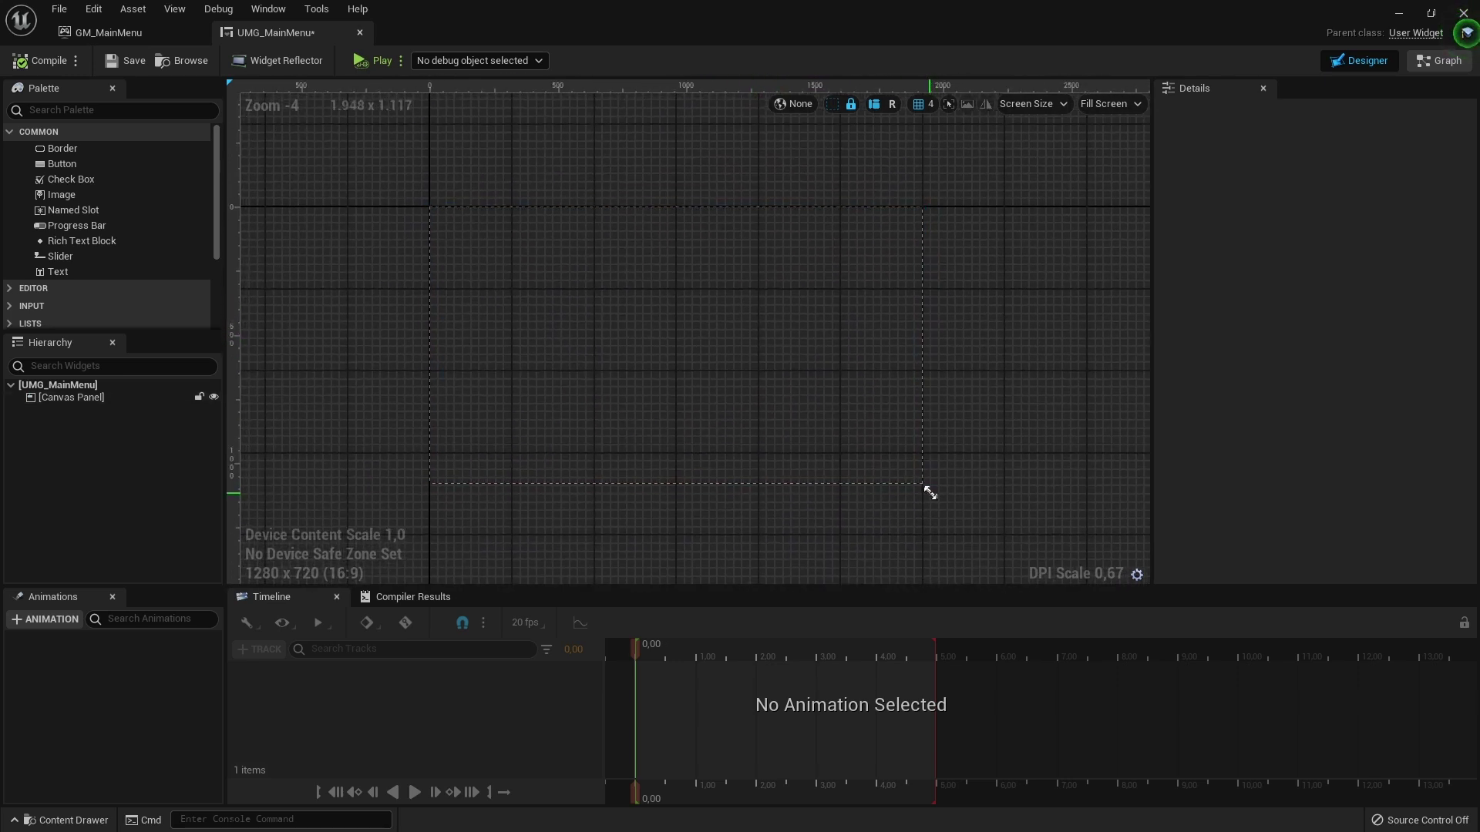
{"action": "right_click_drag", "start_coordinate": [637, 302], "coordinate": [578, 195]}
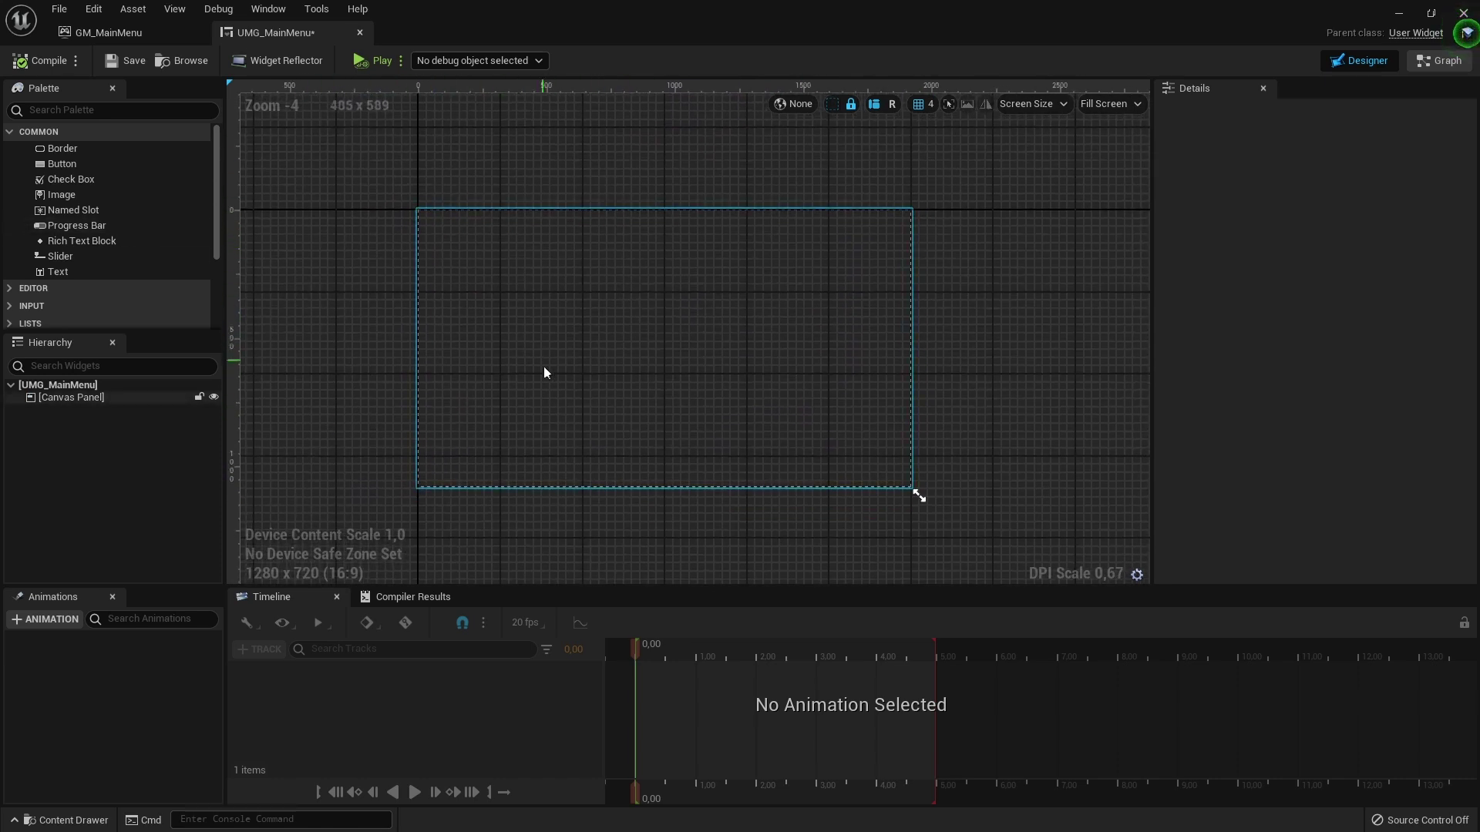
{"action": "right_click_drag", "start_coordinate": [637, 415], "coordinate": [378, 215]}
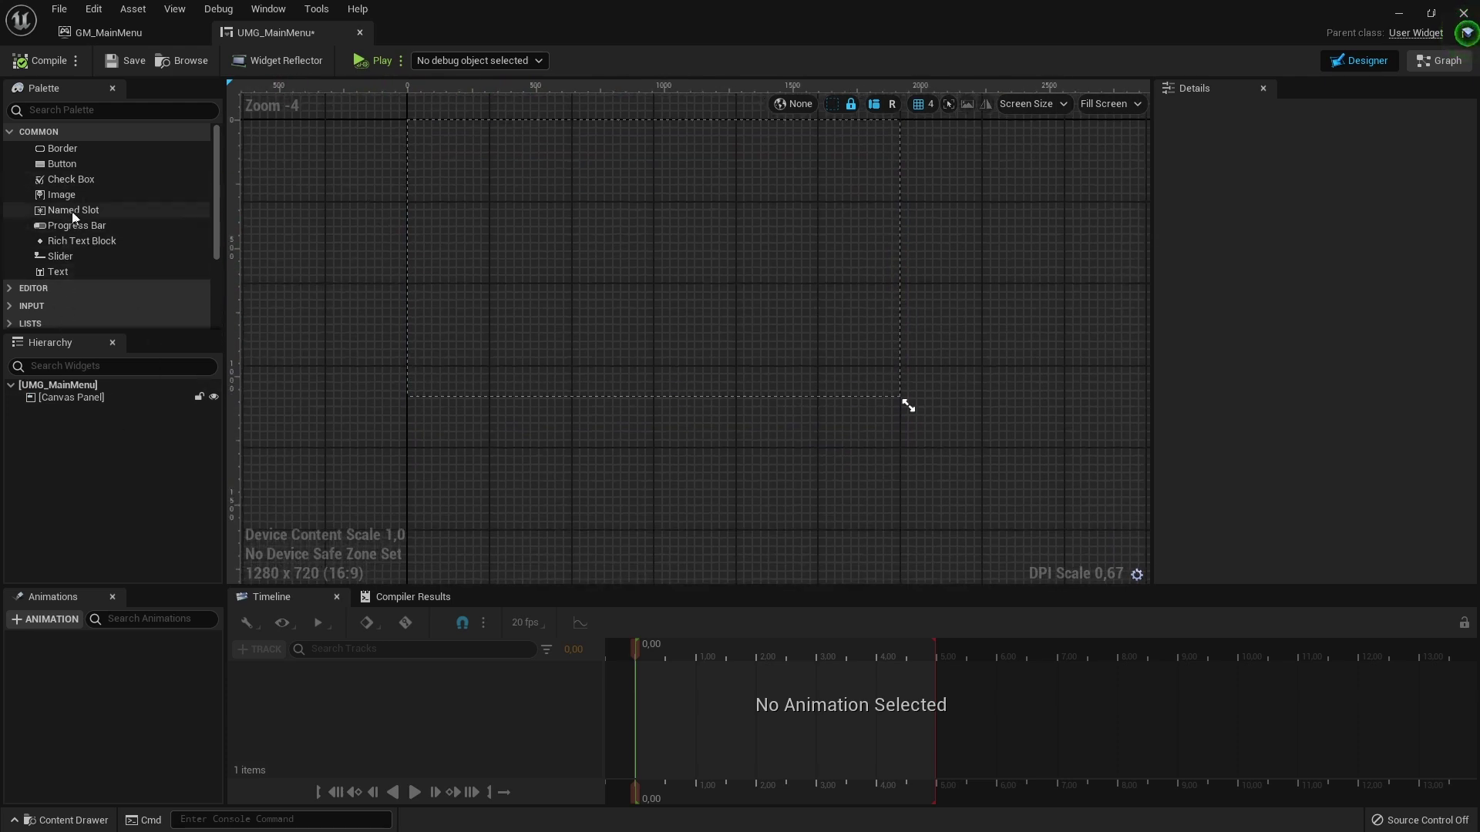
{"action": "scroll", "coordinate": [94, 164], "scroll_direction": "down", "scroll_amount": 2}
{"action": "scroll", "coordinate": [95, 164], "scroll_direction": "up", "scroll_amount": 2}
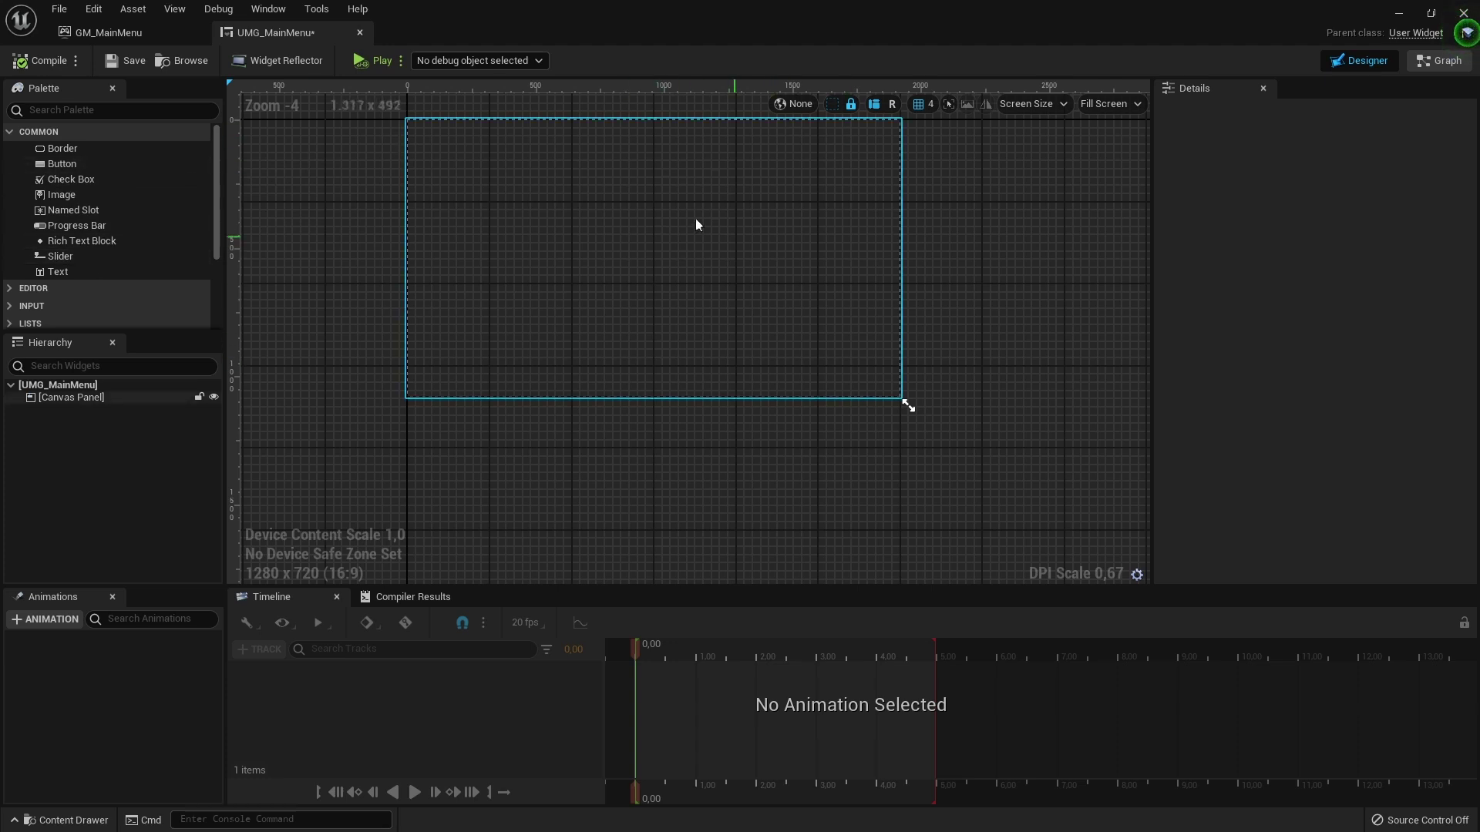
{"action": "right_click_drag", "start_coordinate": [605, 246], "coordinate": [635, 259]}
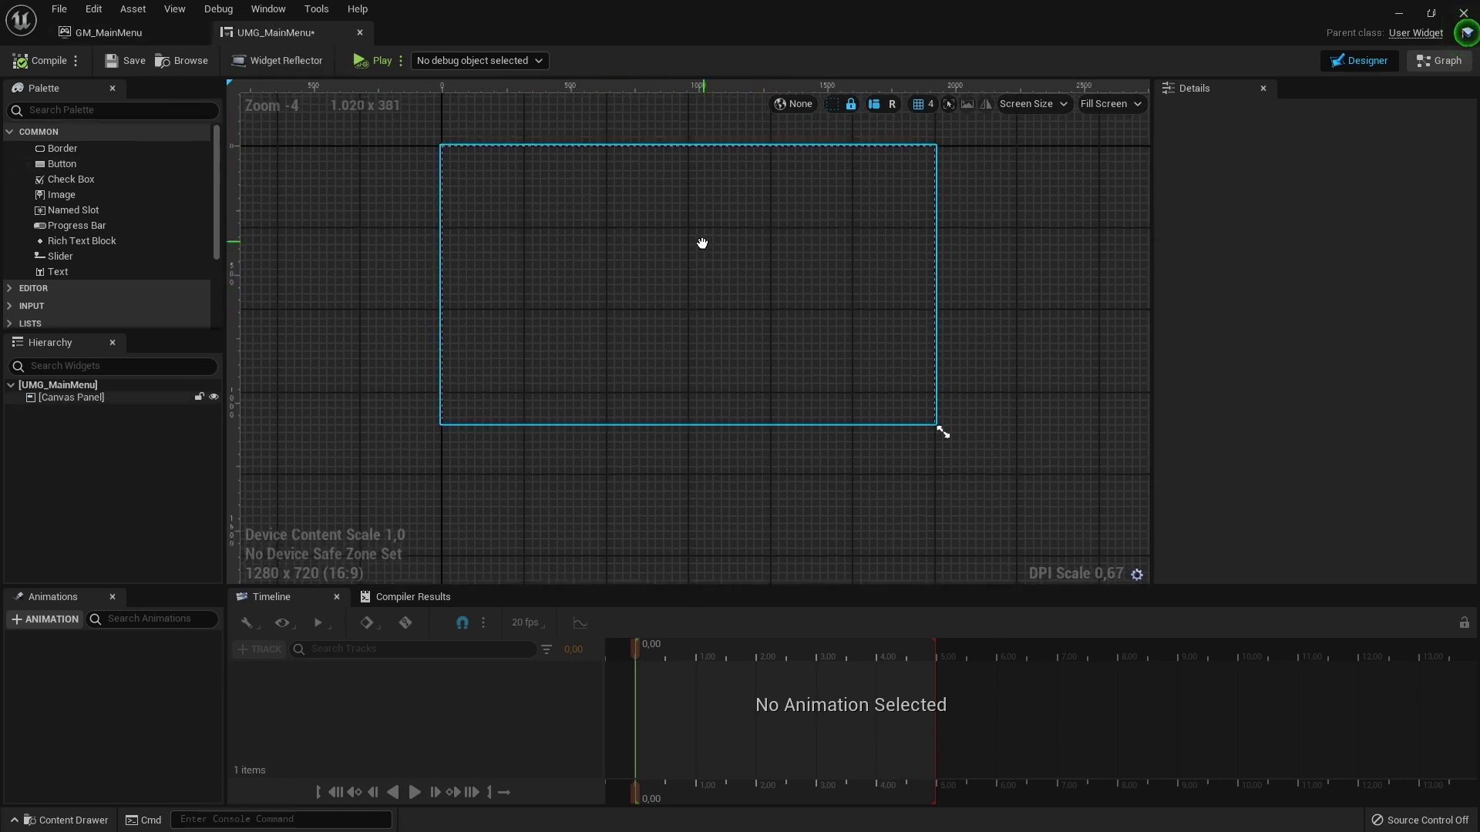
{"action": "scroll", "coordinate": [701, 241], "scroll_direction": "up", "scroll_amount": 2}
{"action": "scroll", "coordinate": [690, 247], "scroll_direction": "down", "scroll_amount": 1}
Add a Border widget under the Canvas Panel and select it
{"action": "left_click", "coordinate": [62, 151]}
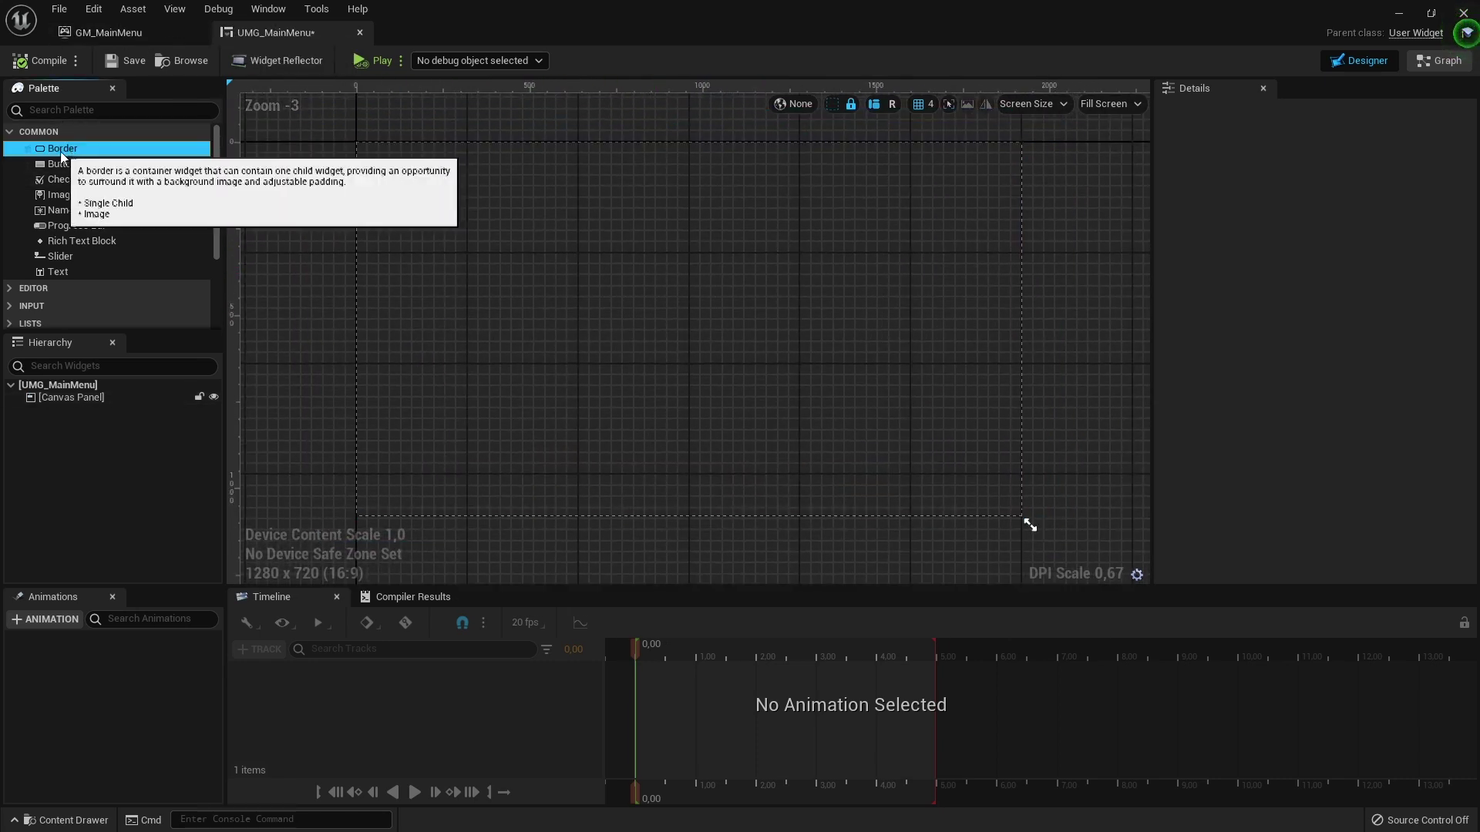
{"action": "left_click_drag", "start_coordinate": [62, 154], "coordinate": [86, 398]}
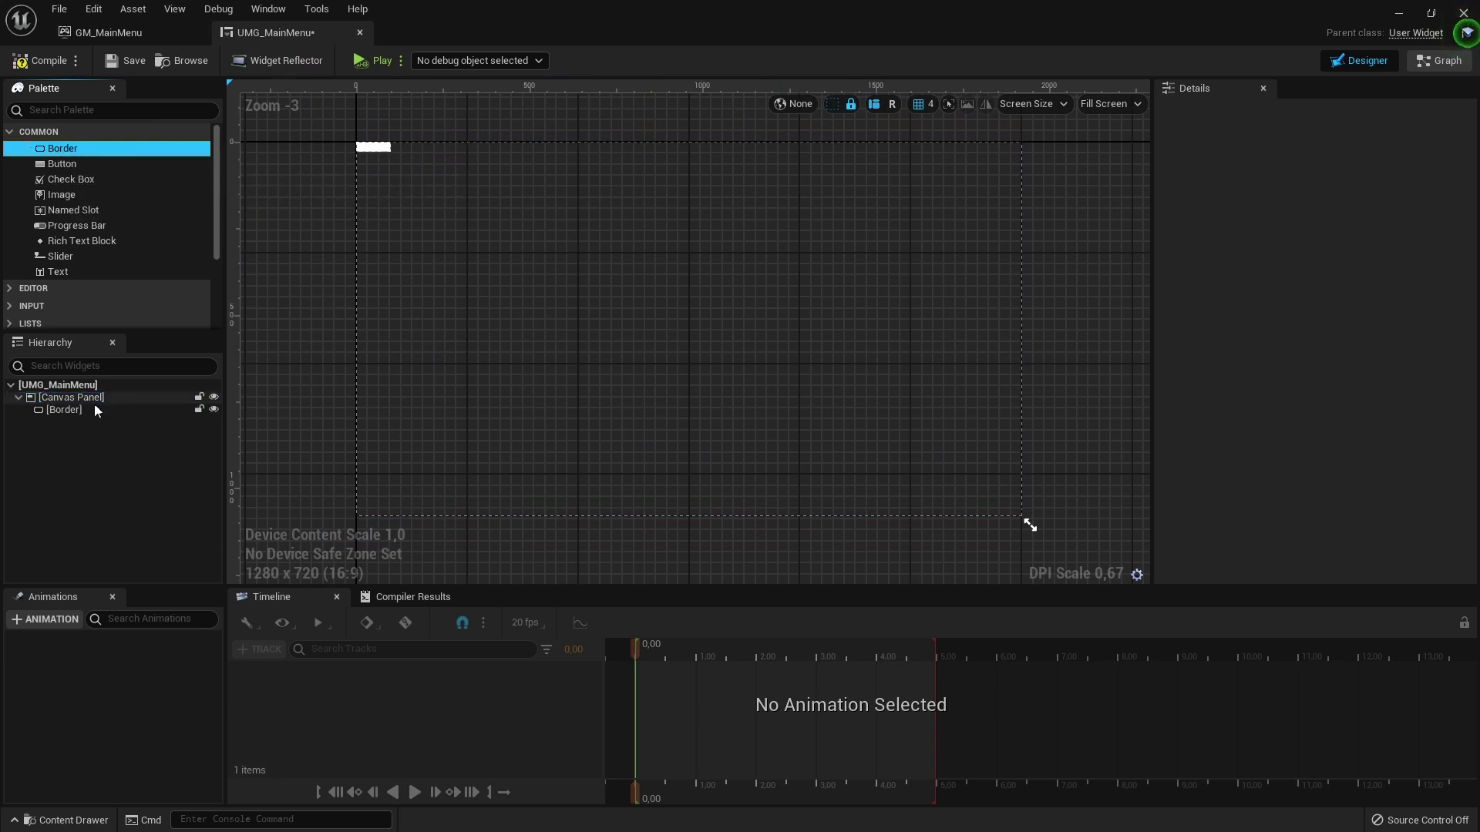
{"action": "left_click", "coordinate": [388, 151]}
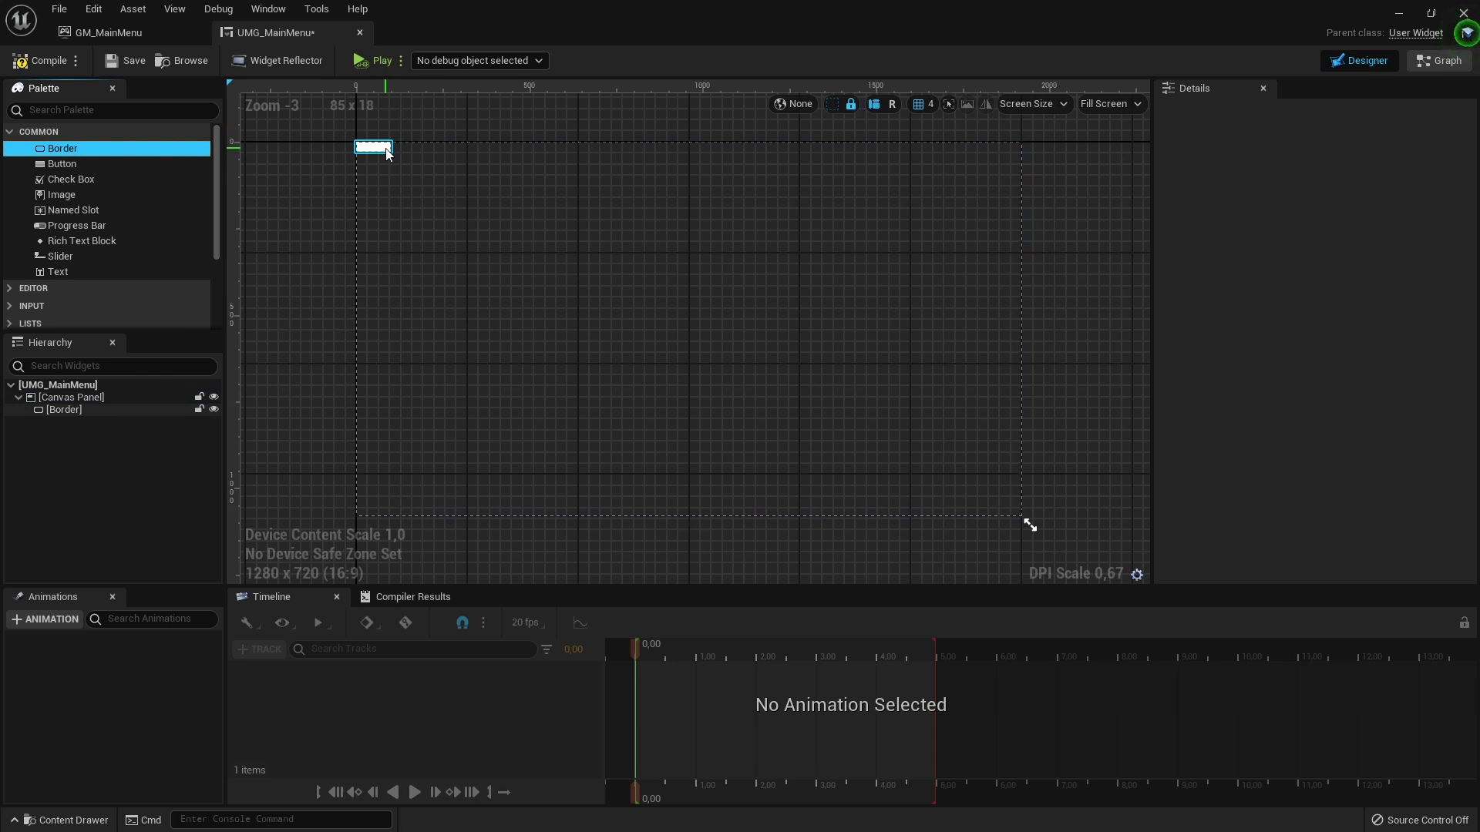
Stretch the Border from the top-left to about 570 x 396
{"action": "right_click_drag", "start_coordinate": [385, 169], "coordinate": [525, 317]}
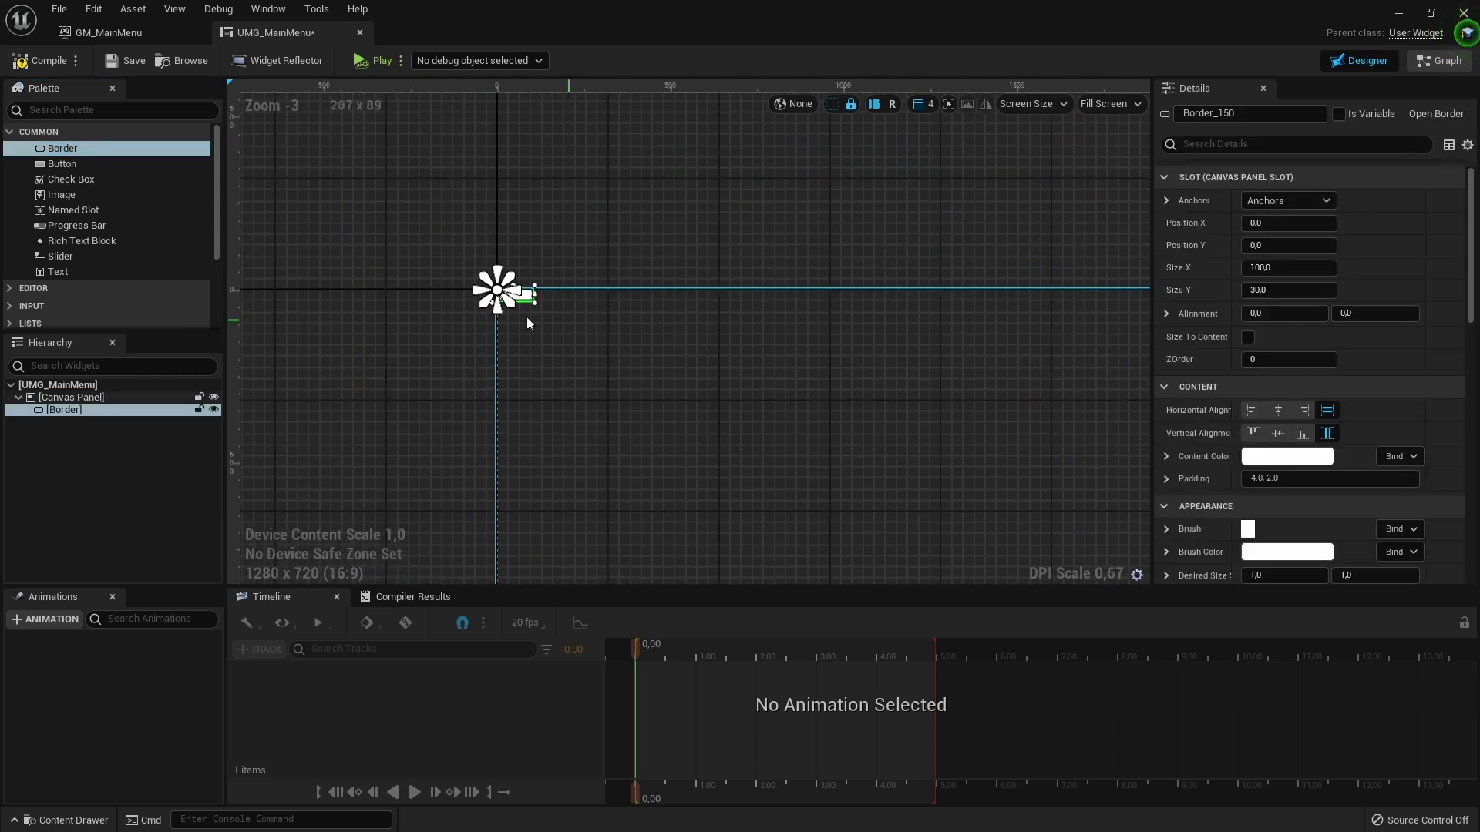
{"action": "scroll", "coordinate": [528, 322], "scroll_direction": "up", "scroll_amount": 4}
{"action": "scroll", "coordinate": [445, 137], "scroll_direction": "down", "scroll_amount": 3}
{"action": "scroll", "coordinate": [375, 137], "scroll_direction": "down", "scroll_amount": 1}
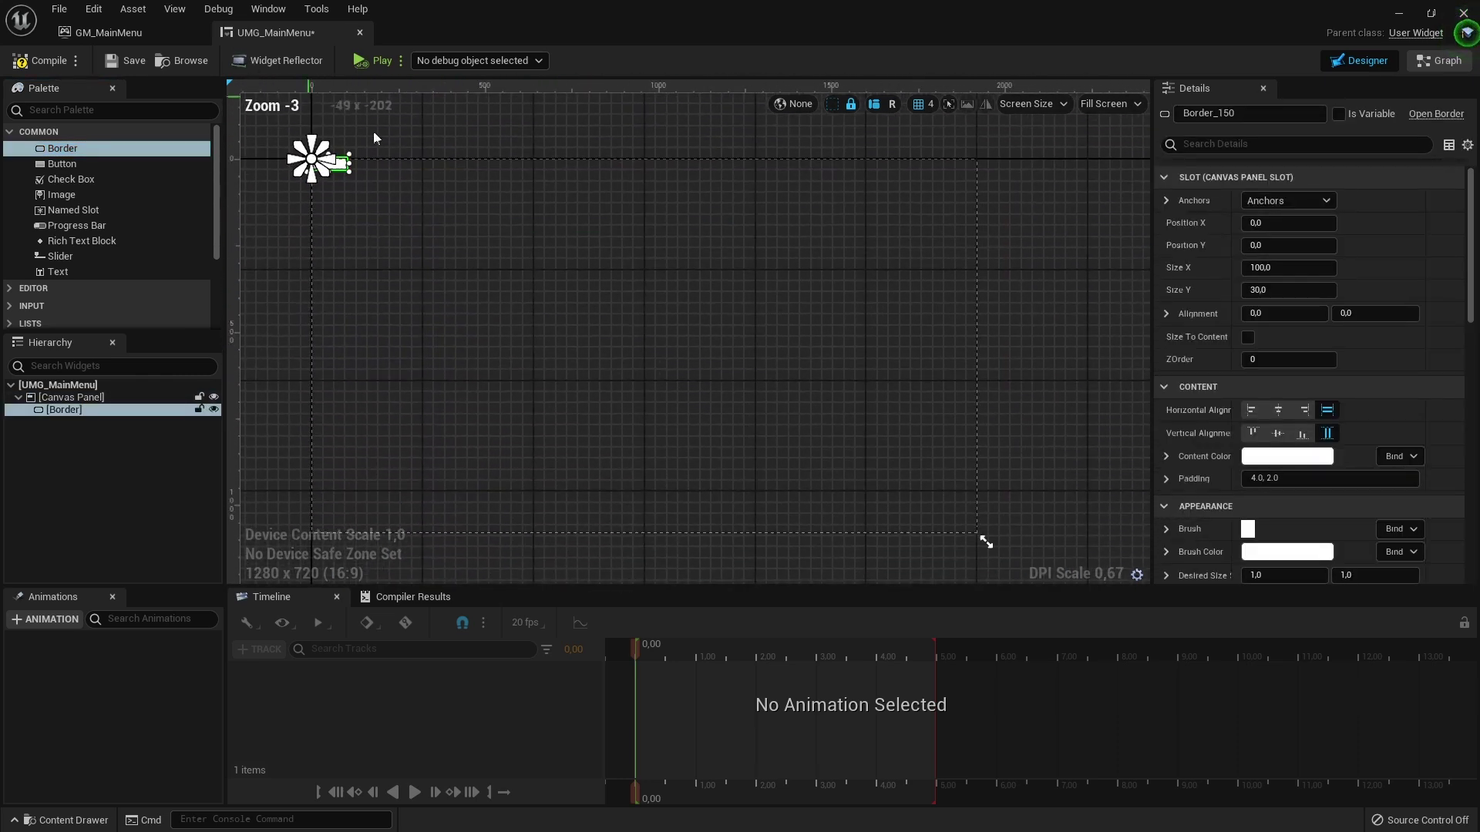
{"action": "right_click_drag", "start_coordinate": [374, 133], "coordinate": [495, 251]}
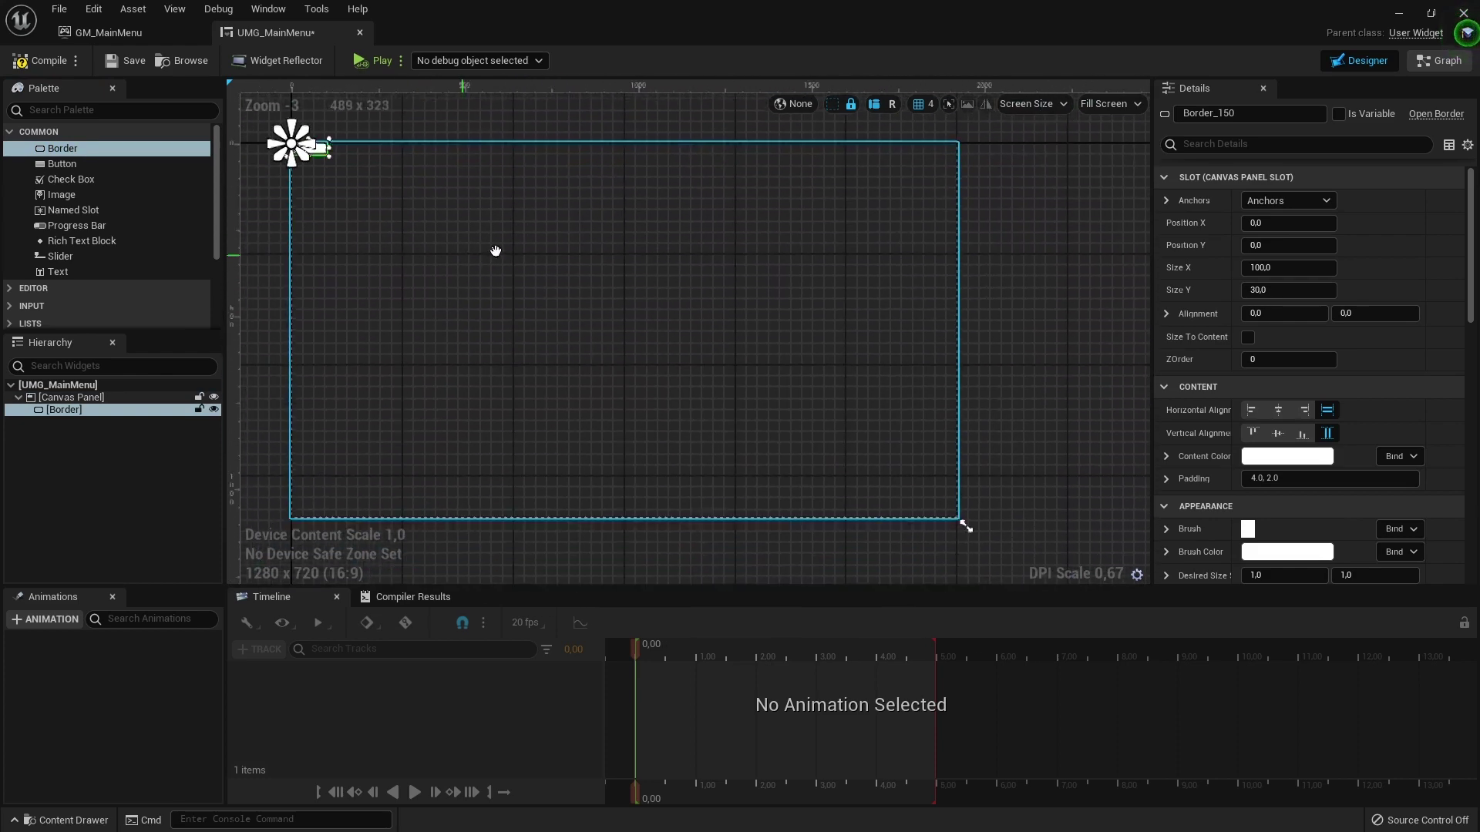
{"action": "mouse_move", "coordinate": [495, 252]}
{"action": "right_mouse_down"}
{"action": "mouse_move", "coordinate": [526, 251]}
{"action": "mouse_move", "coordinate": [541, 349]}
{"action": "mouse_move", "coordinate": [806, 356]}
{"action": "right_mouse_up"}
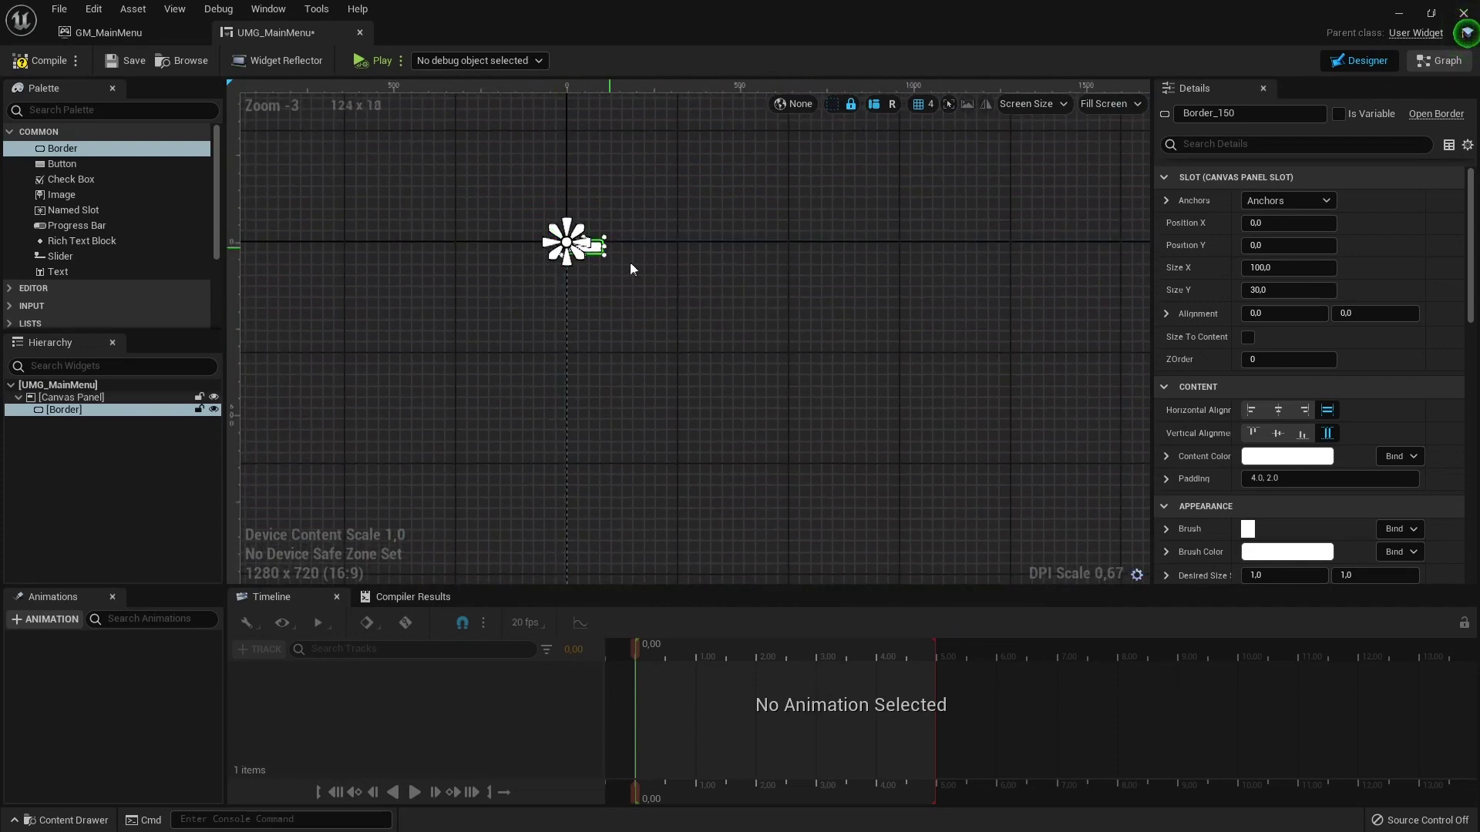
{"action": "scroll", "coordinate": [630, 269], "scroll_direction": "up", "scroll_amount": 6}
{"action": "scroll", "coordinate": [451, 166], "scroll_direction": "down", "scroll_amount": 3}
{"action": "scroll", "coordinate": [462, 177], "scroll_direction": "down", "scroll_amount": 5}
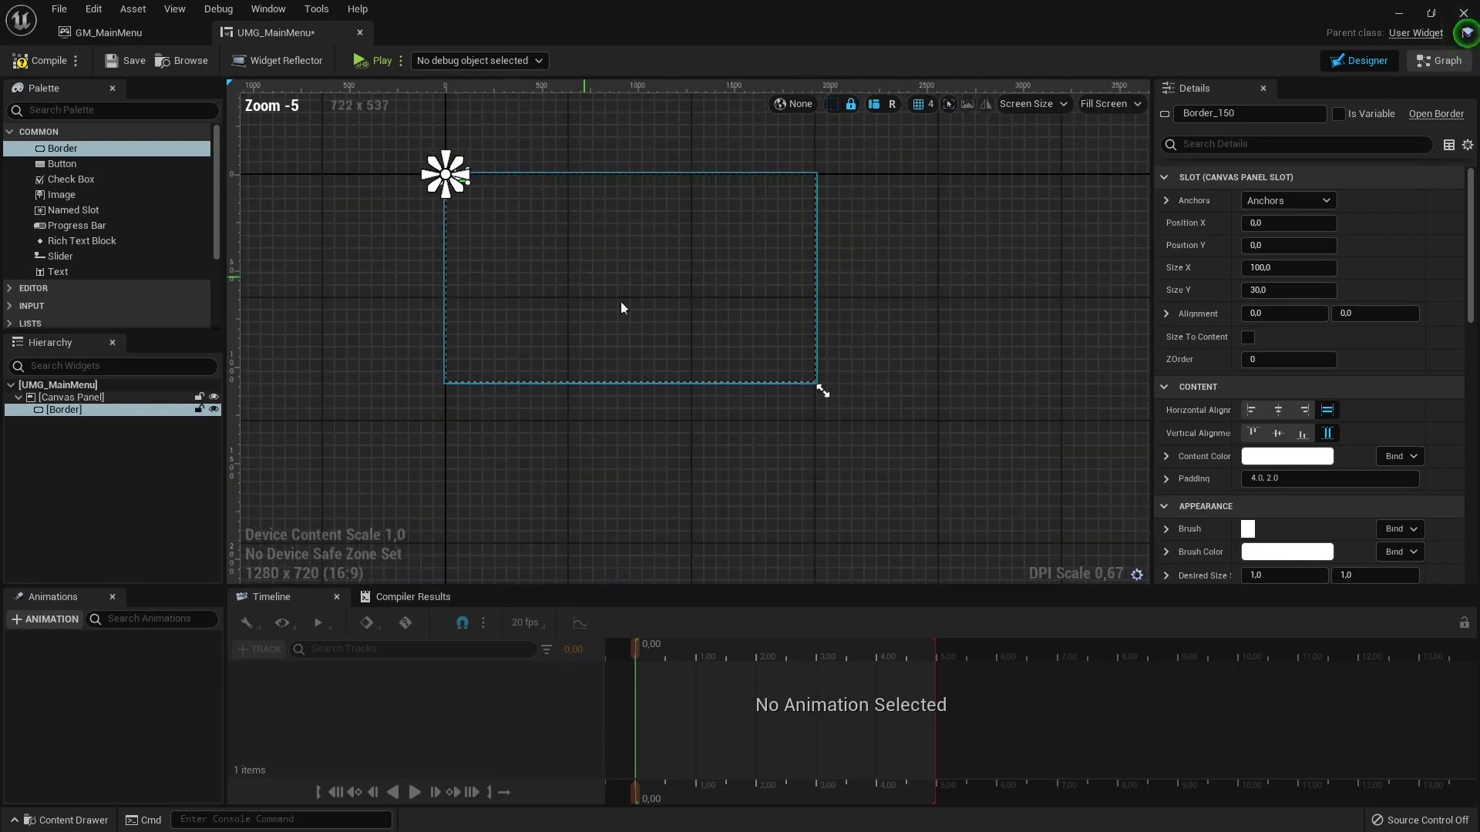
{"action": "scroll", "coordinate": [601, 298], "scroll_direction": "up", "scroll_amount": 3}
{"action": "scroll", "coordinate": [611, 307], "scroll_direction": "down", "scroll_amount": 2}
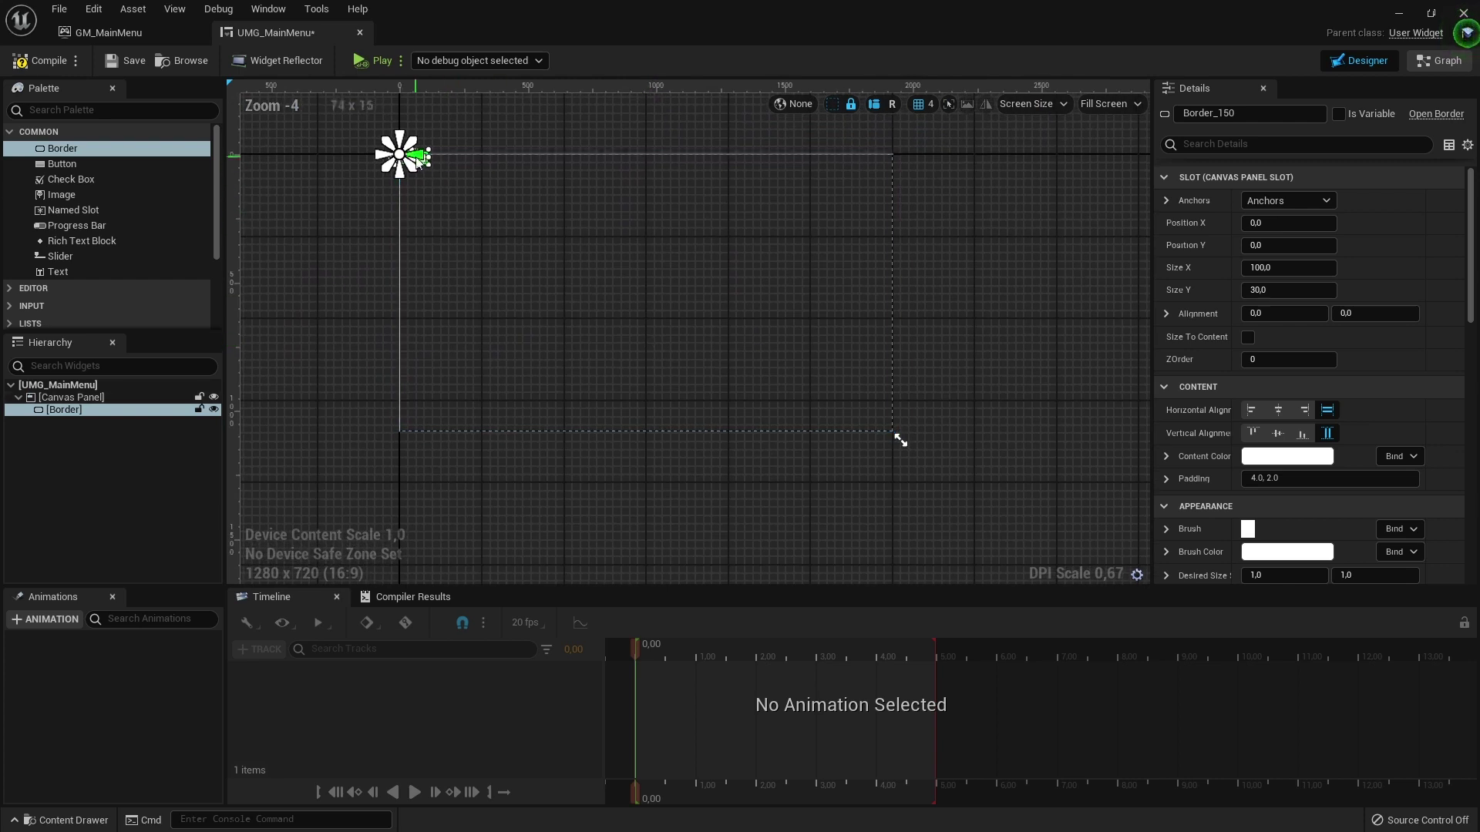
{"action": "scroll", "coordinate": [417, 158], "scroll_direction": "up", "scroll_amount": 2}
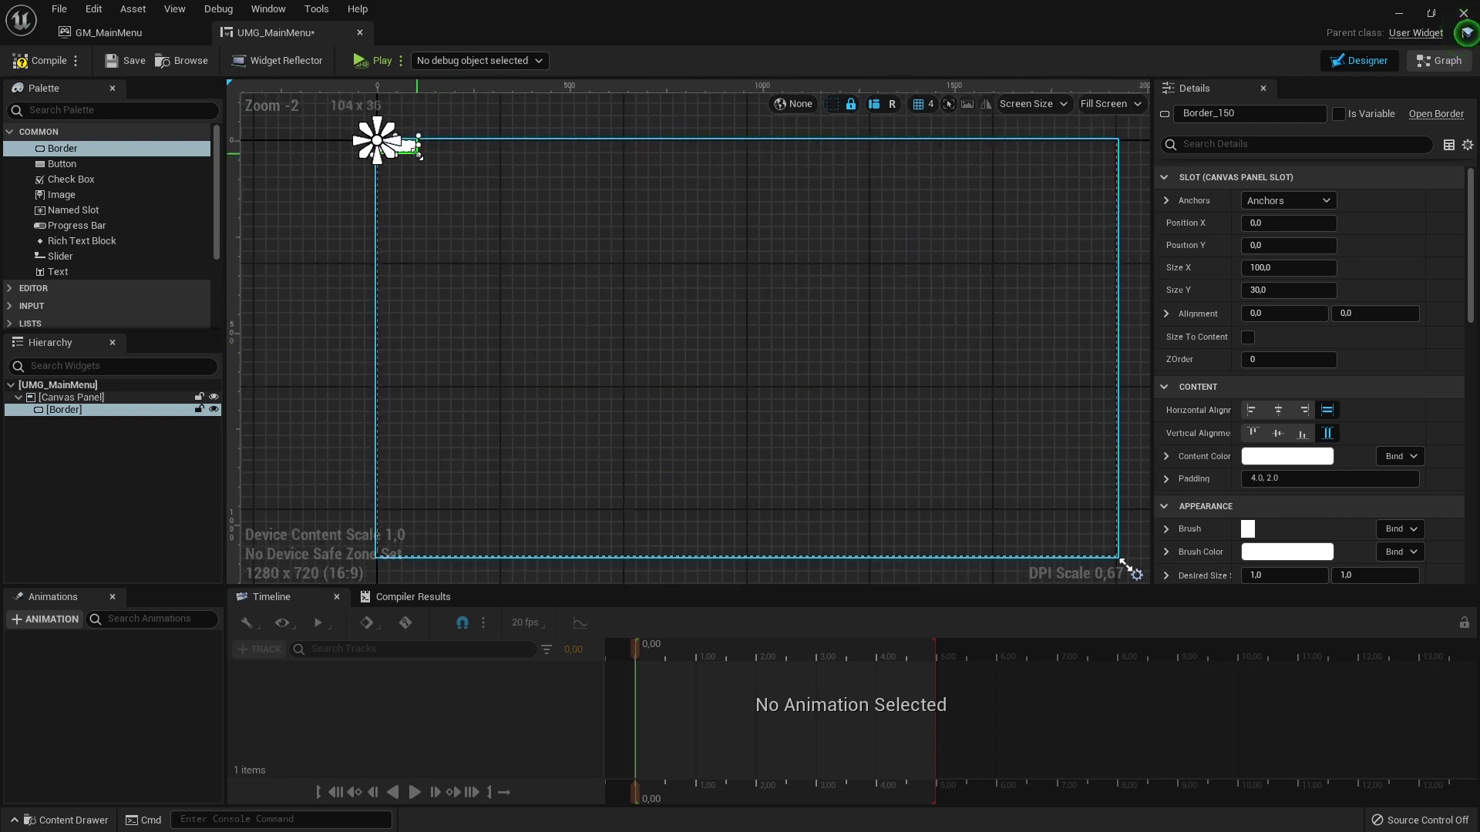
{"action": "mouse_move", "coordinate": [417, 154]}
{"action": "left_mouse_down"}
{"action": "mouse_move", "coordinate": [1116, 552]}
{"action": "mouse_move", "coordinate": [599, 295]}
{"action": "left_mouse_up"}
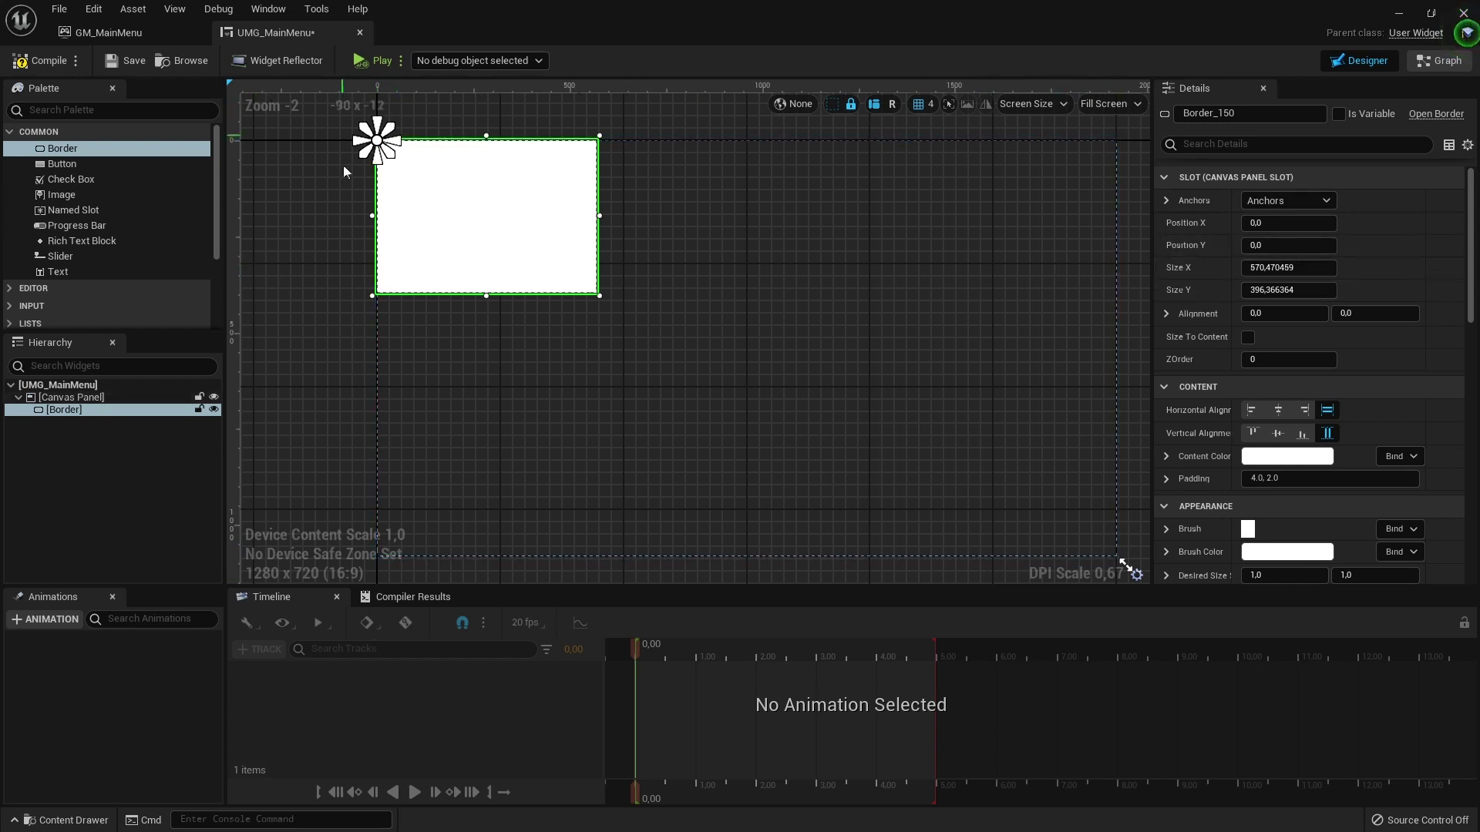
Set the Border's Size X to 1920 and Size Y to 1080 in Details
{"action": "left_click", "coordinate": [1295, 268]}
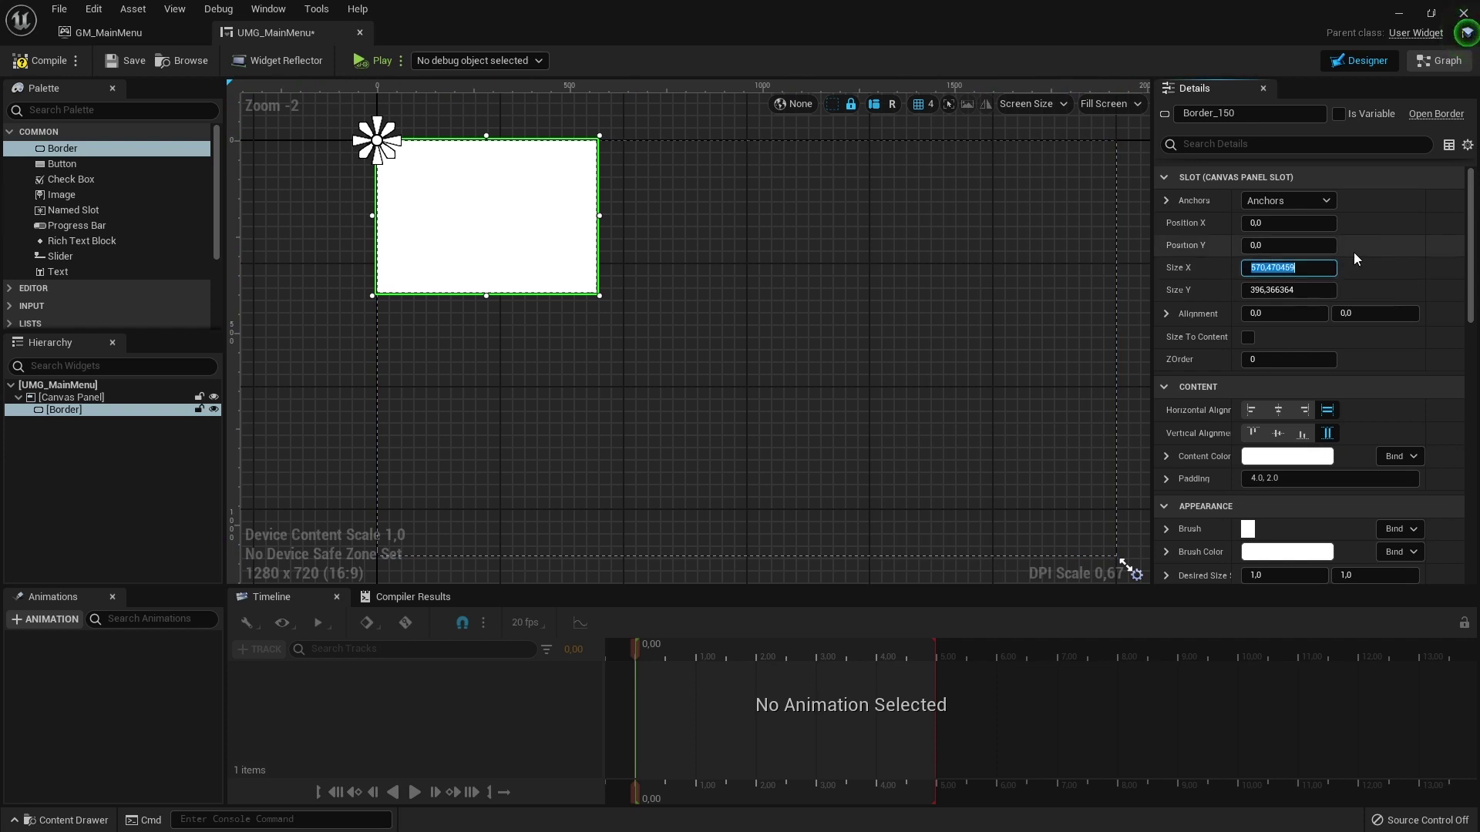
{"action": "type", "text": "1920"}
{"action": "key", "text": "Tab"}
{"action": "type", "text": "1080"}
{"action": "key", "text": "Return"}
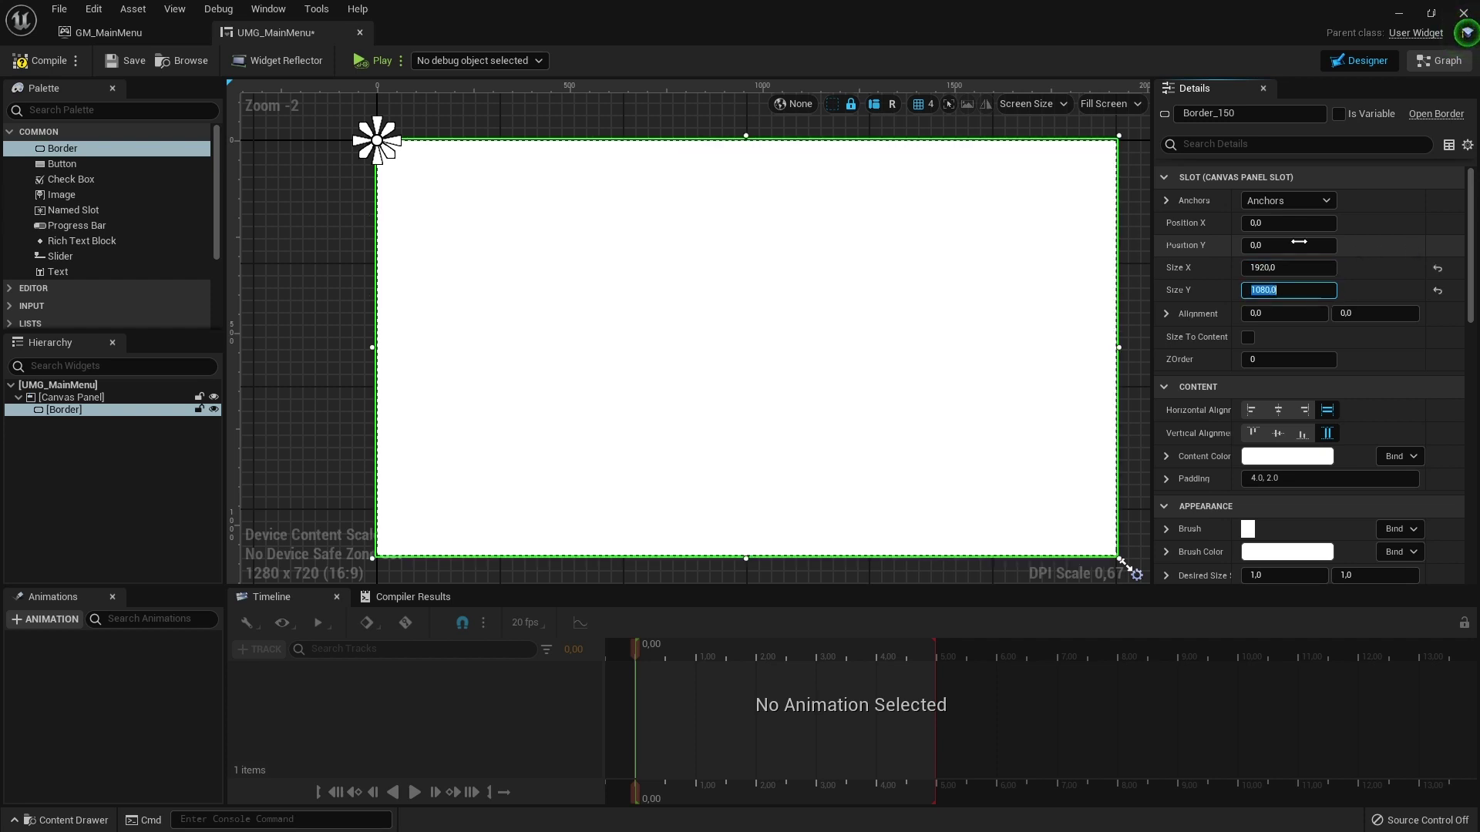
{"action": "right_click_drag", "start_coordinate": [757, 268], "coordinate": [592, 278]}
{"action": "scroll", "coordinate": [588, 267], "scroll_direction": "down", "scroll_amount": 1}
{"action": "scroll", "coordinate": [517, 331], "scroll_direction": "down", "scroll_amount": 1}
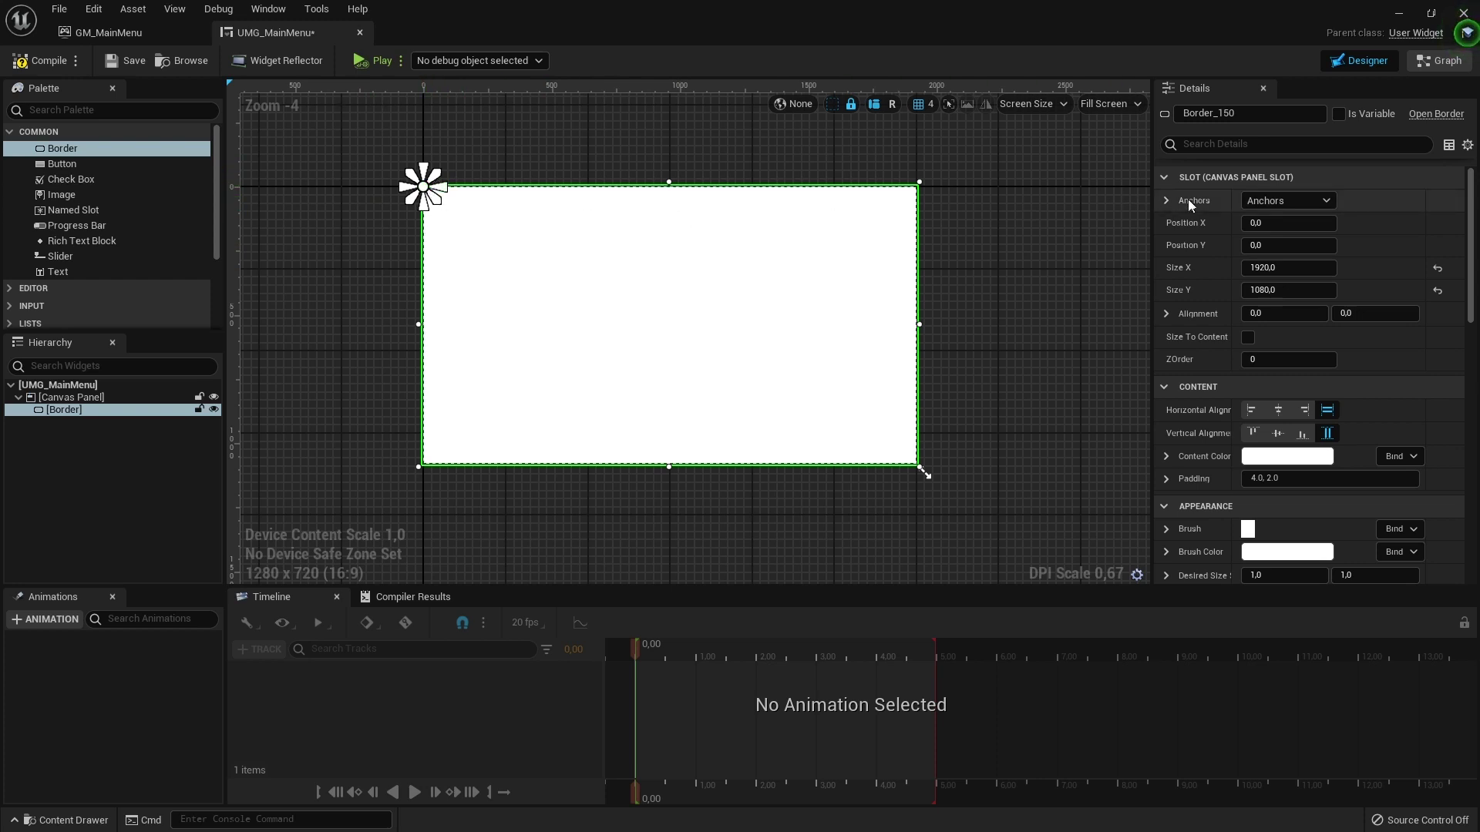
Anchor the Border with the full-screen stretch preset, then compile and save UMG_MainMenu
{"action": "left_click", "coordinate": [1265, 199]}
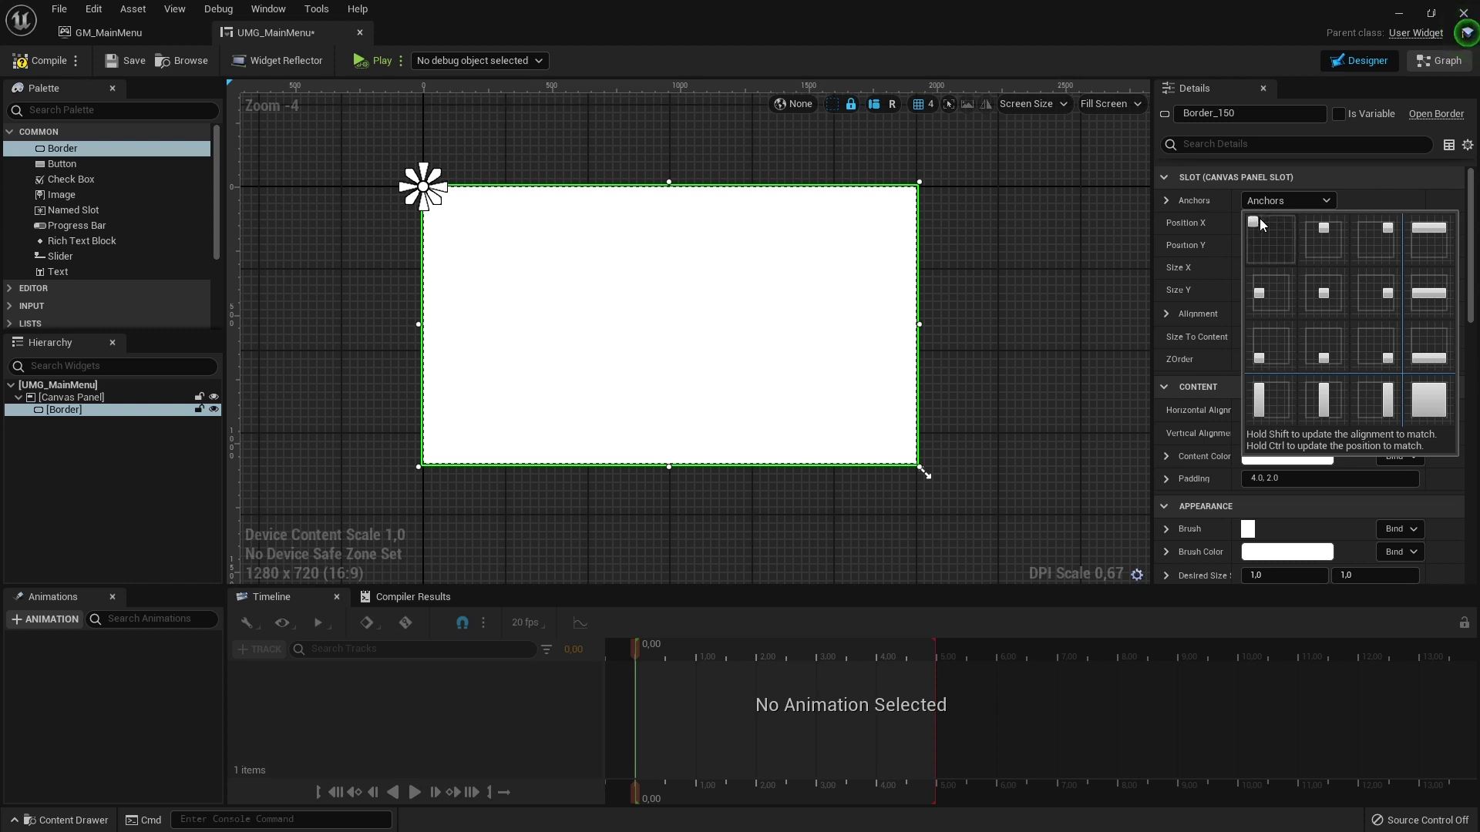
{"action": "left_click", "coordinate": [1429, 402]}
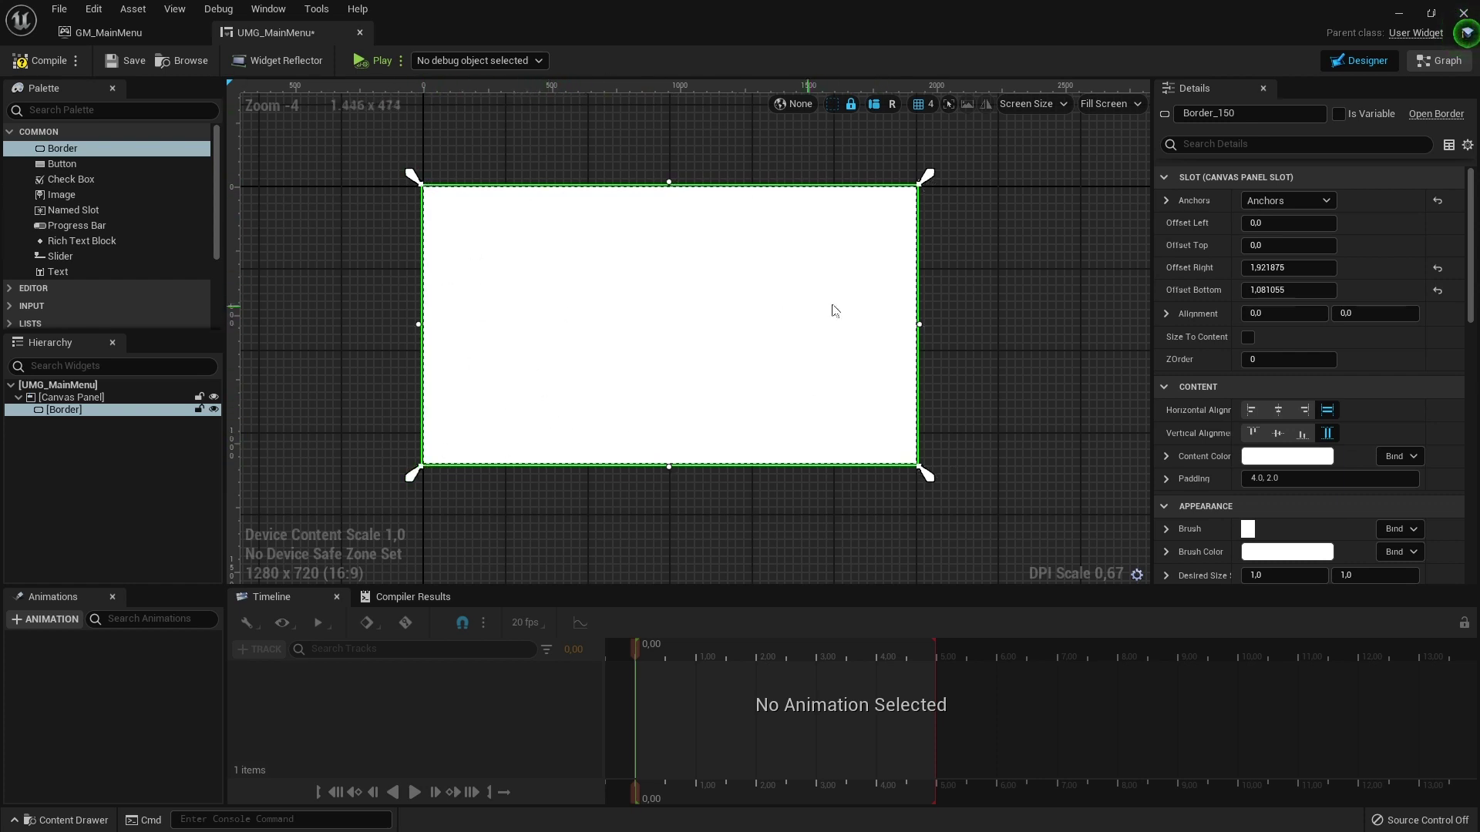
{"action": "left_click", "coordinate": [44, 63]}
{"action": "left_click", "coordinate": [130, 66]}
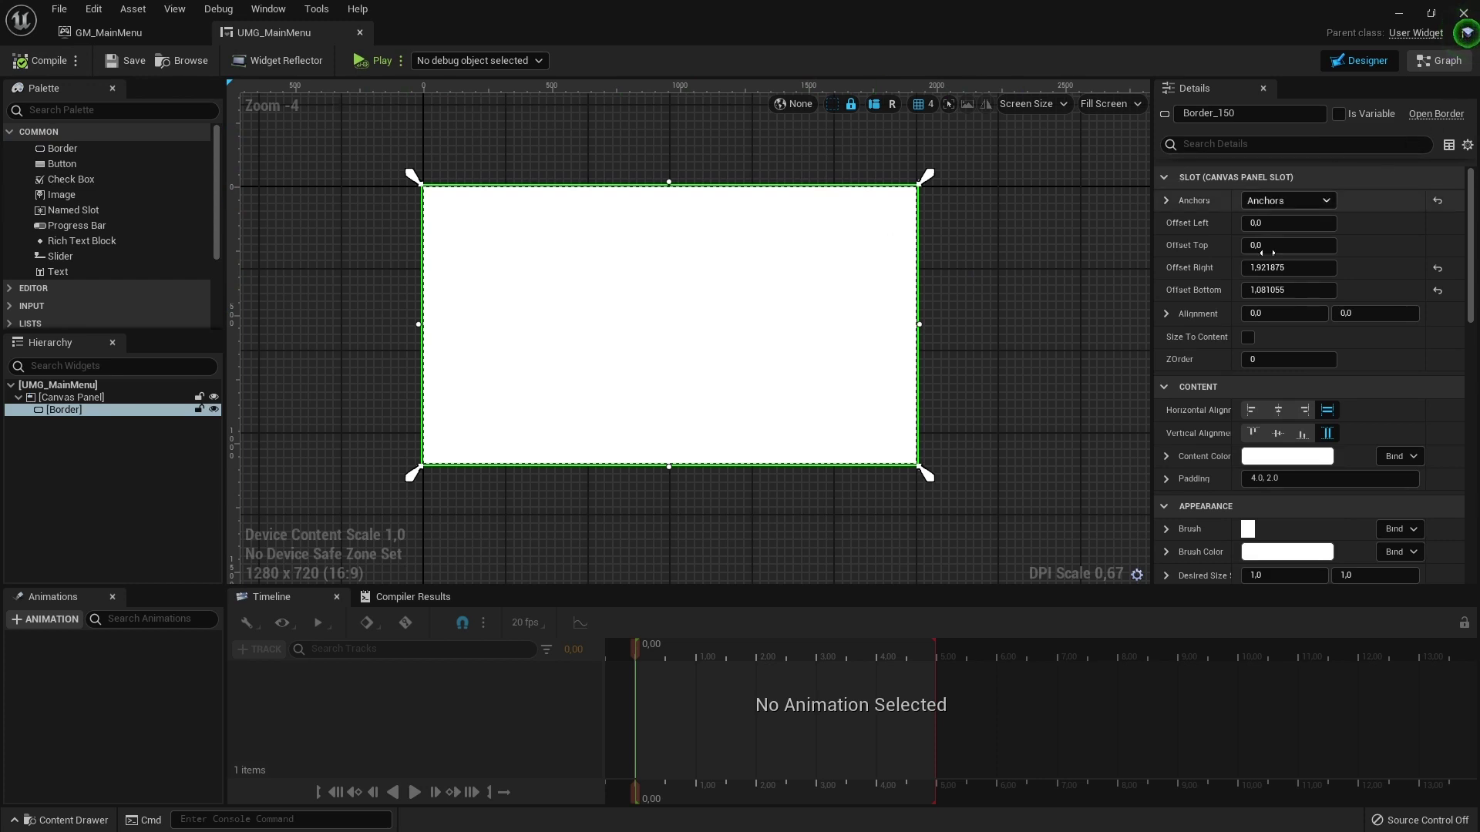
{"action": "right_click_drag", "start_coordinate": [945, 344], "coordinate": [923, 373]}
{"action": "right_click_drag", "start_coordinate": [851, 329], "coordinate": [855, 314]}
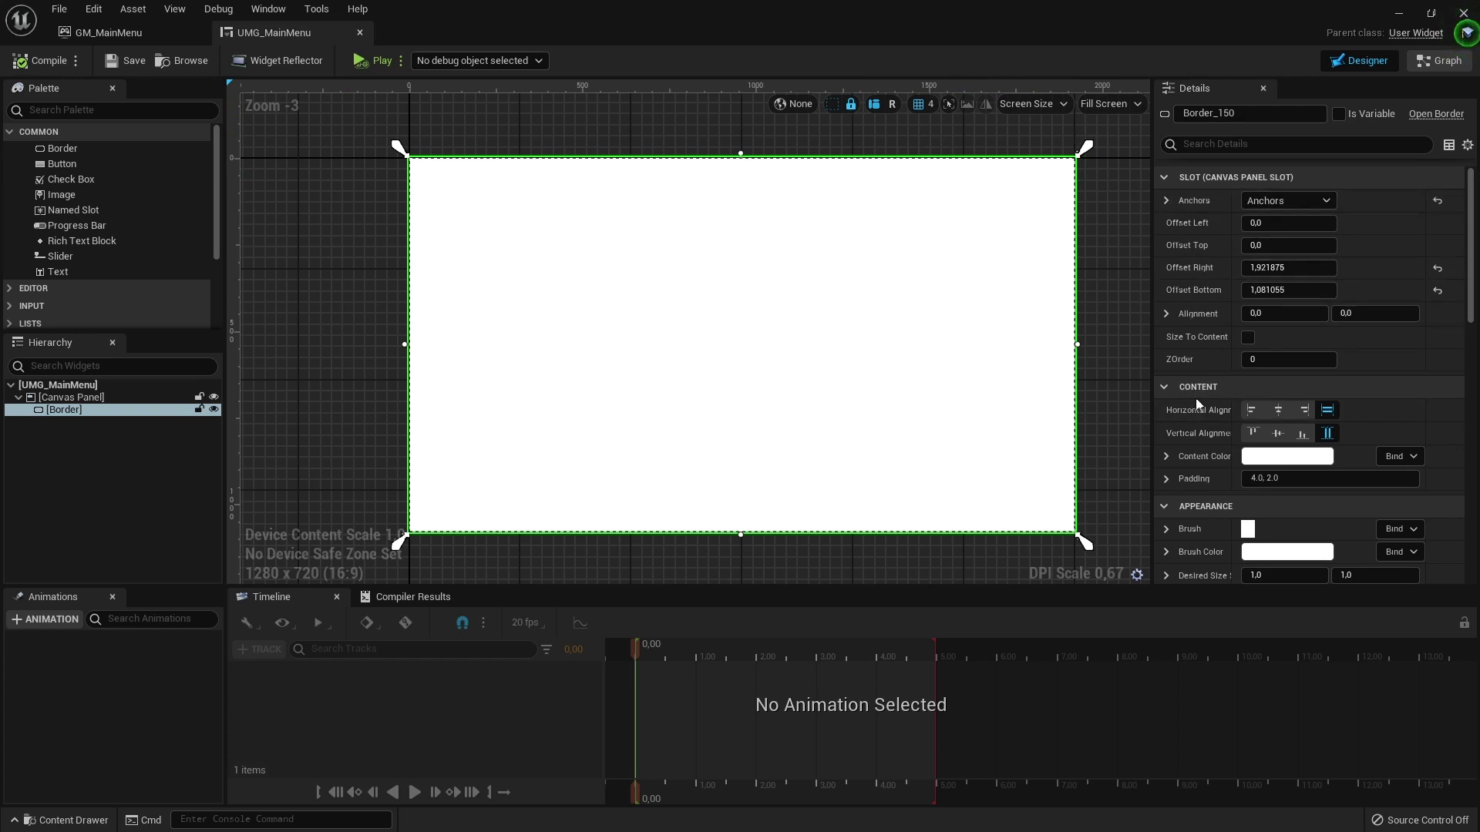
{"action": "scroll", "coordinate": [1225, 417], "scroll_direction": "down", "scroll_amount": 2}
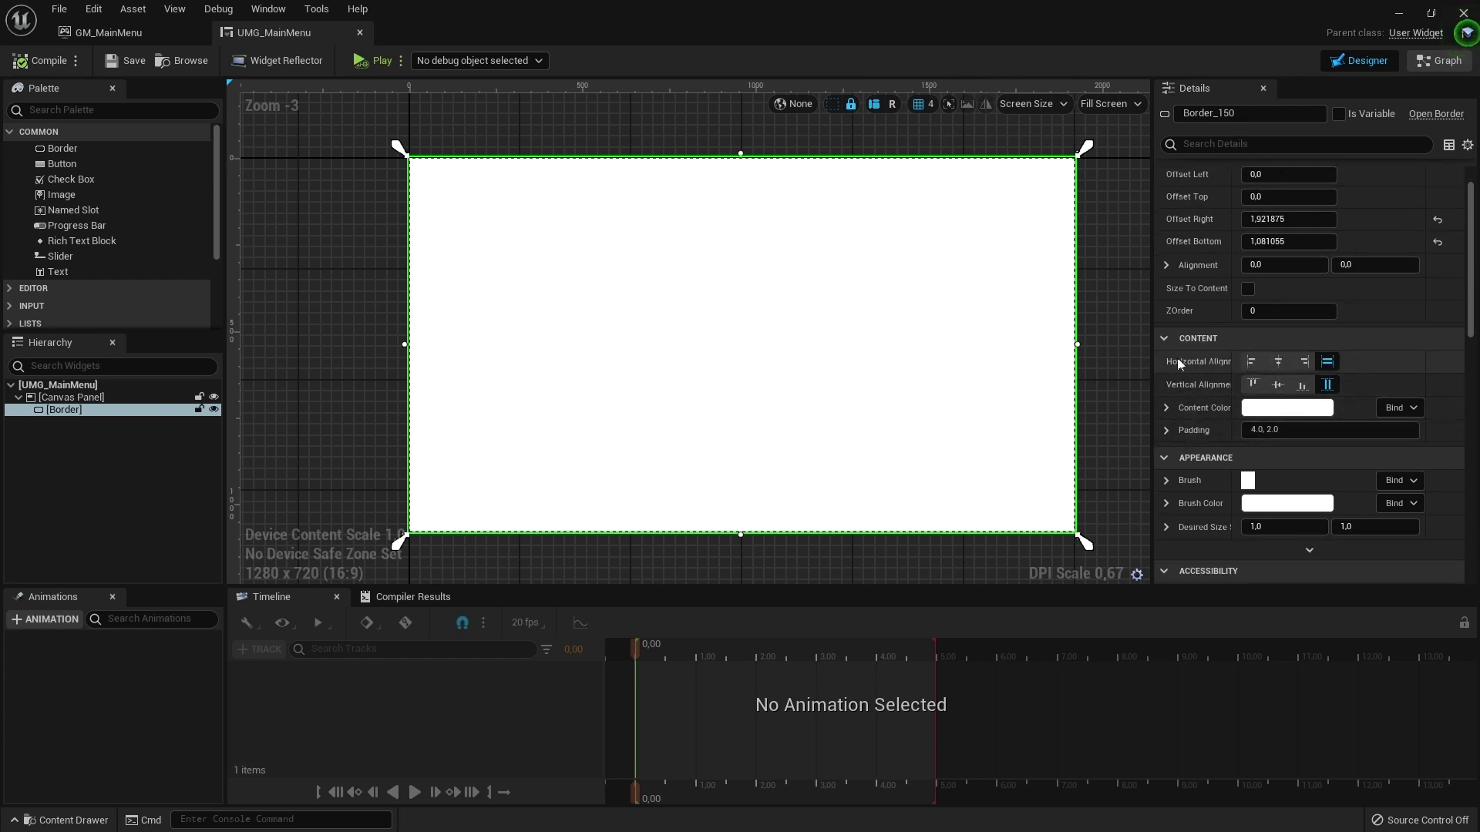
{"action": "scroll", "coordinate": [1200, 361], "scroll_direction": "down", "scroll_amount": 2}
{"action": "scroll", "coordinate": [1200, 361], "scroll_direction": "down", "scroll_amount": 2}
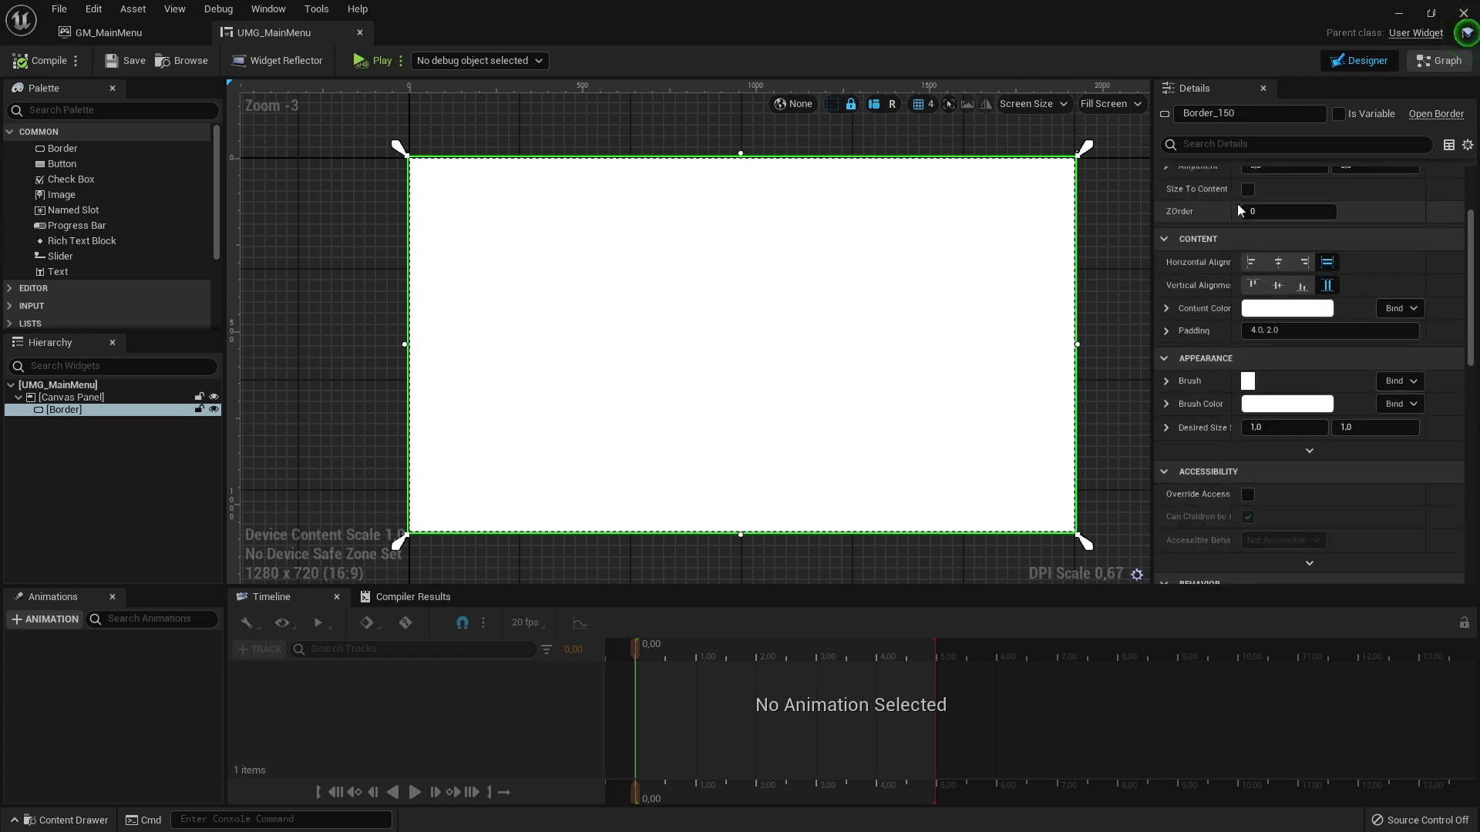
{"action": "scroll", "coordinate": [1200, 360], "scroll_direction": "down", "scroll_amount": 2}
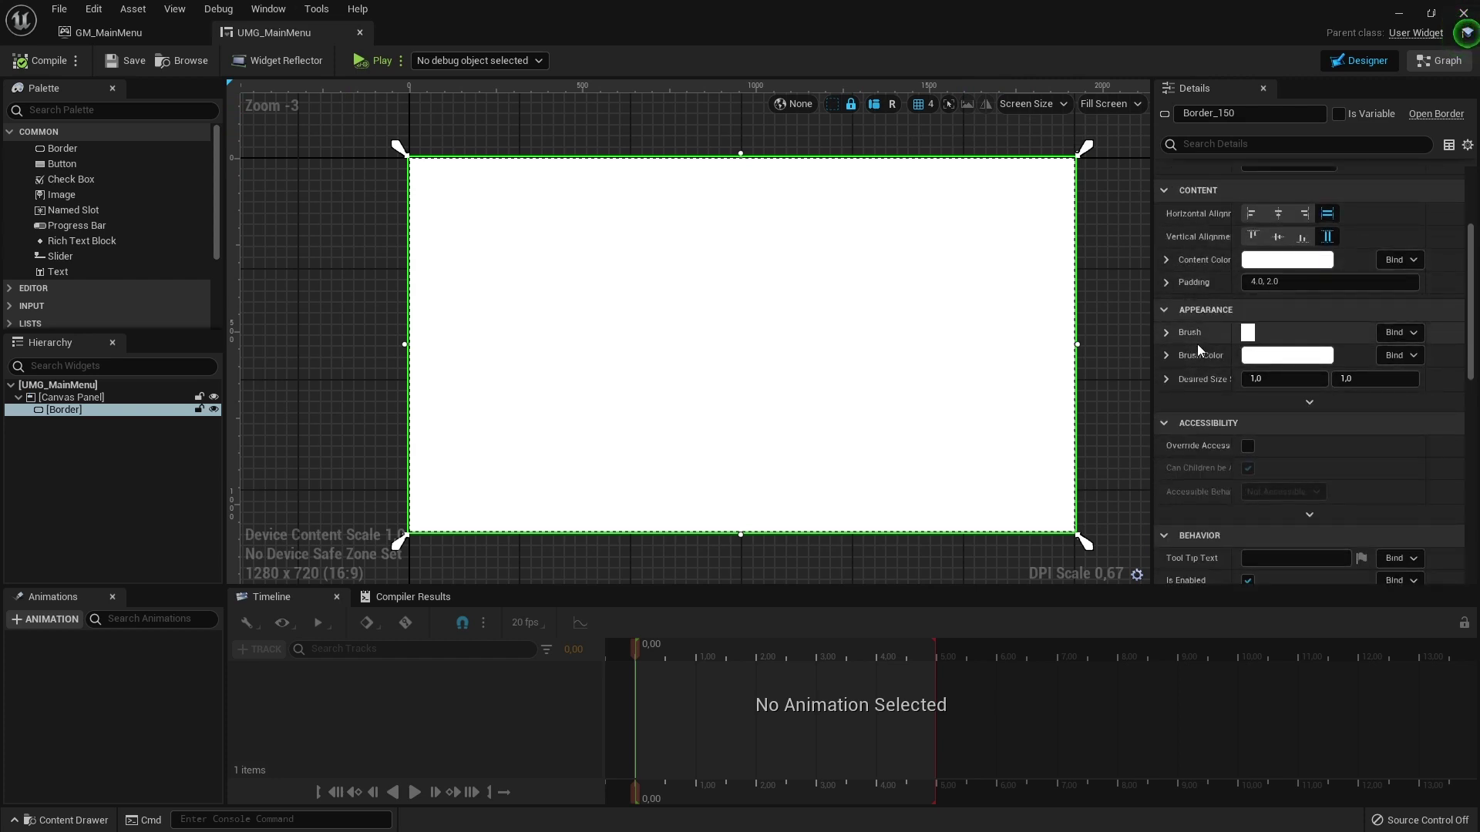
Set the Border's brush colour to golden yellow (R 1.0, G 0.59332, B 0.0) and save the widget
{"action": "left_click", "coordinate": [1166, 334]}
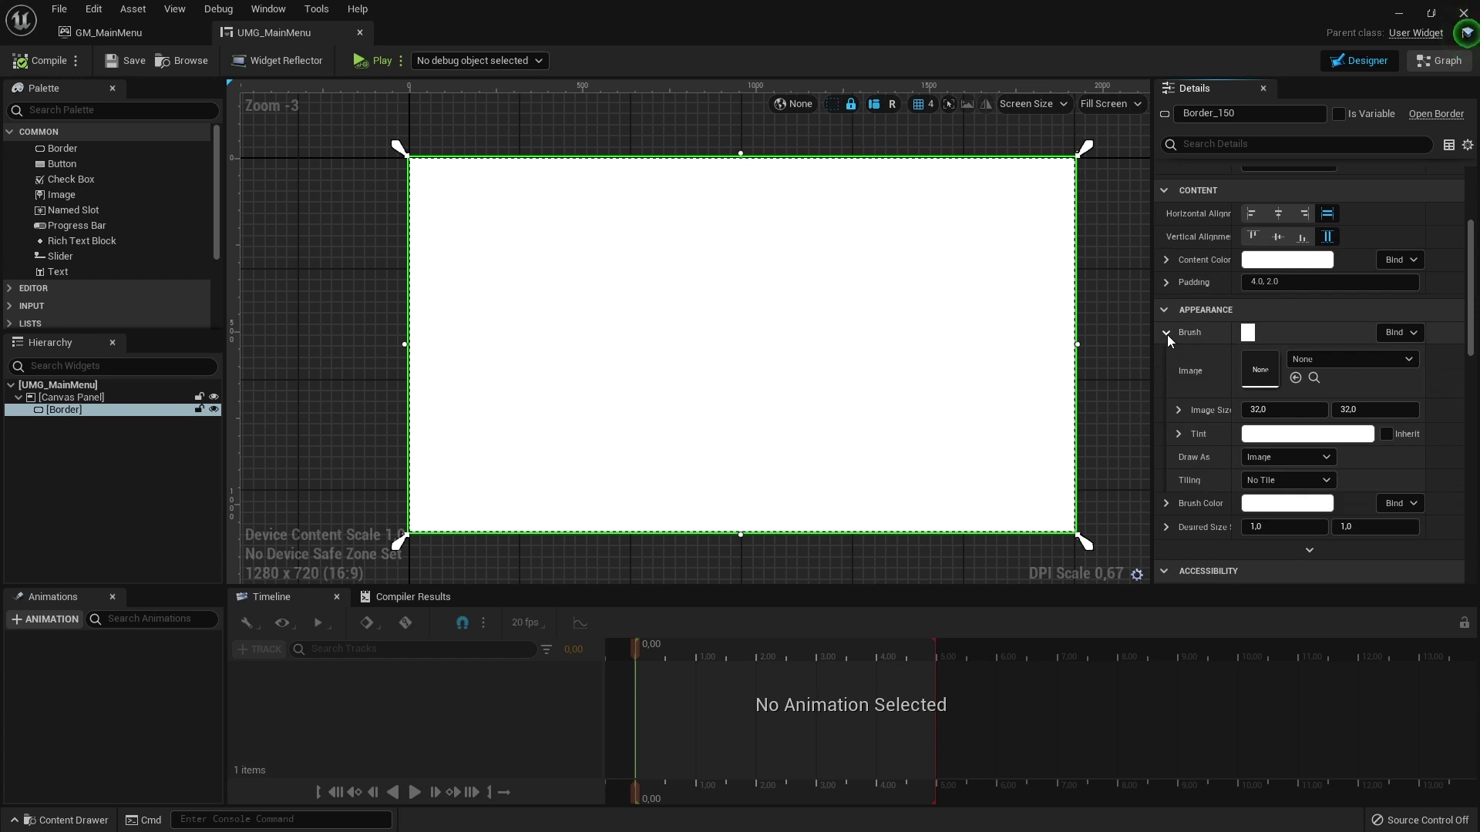
{"action": "left_click", "coordinate": [1167, 334]}
{"action": "left_click", "coordinate": [1166, 355]}
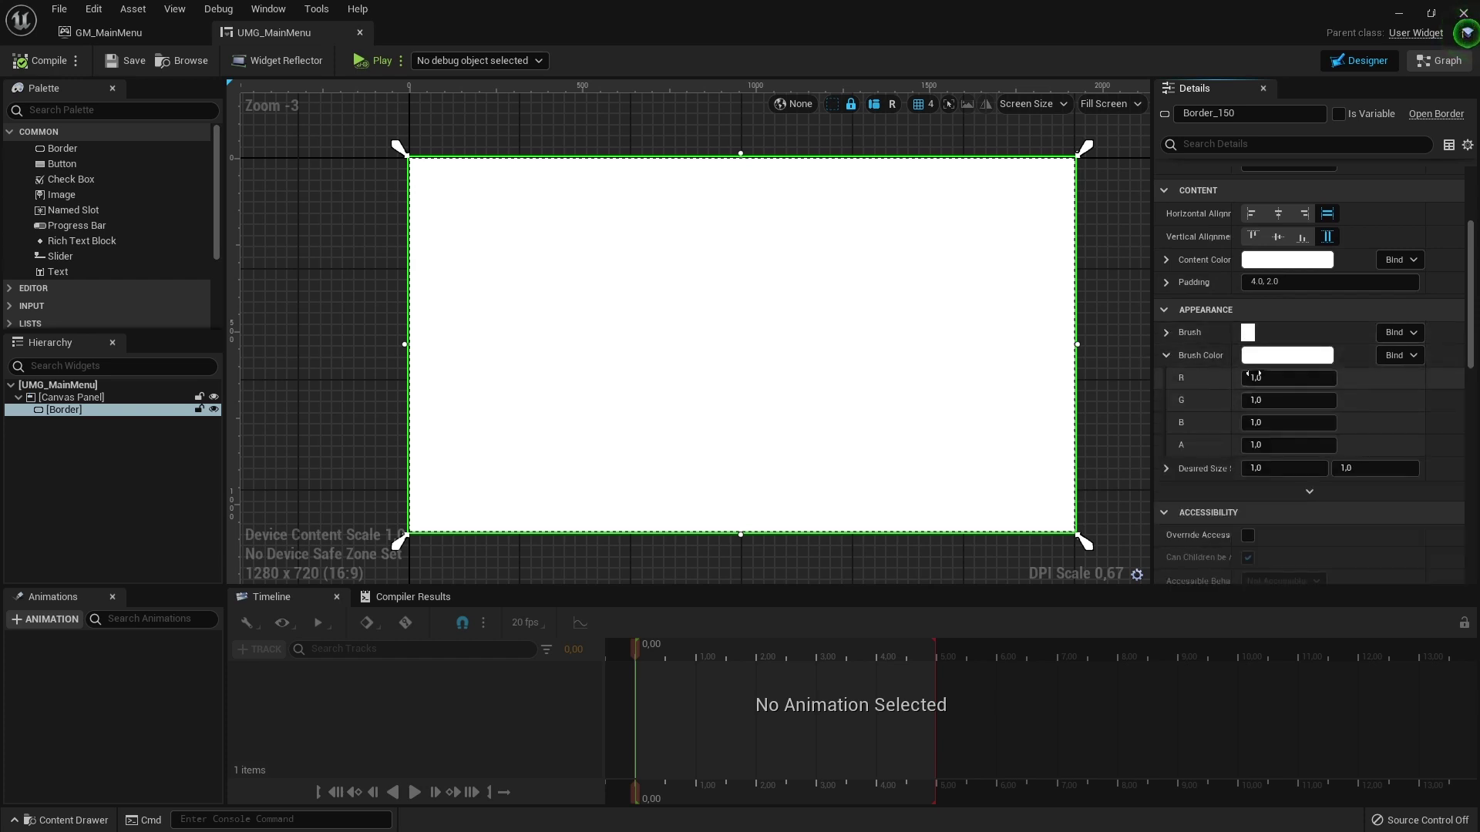
{"action": "left_click", "coordinate": [1259, 358]}
{"action": "left_click_drag", "start_coordinate": [1132, 464], "coordinate": [1122, 410]}
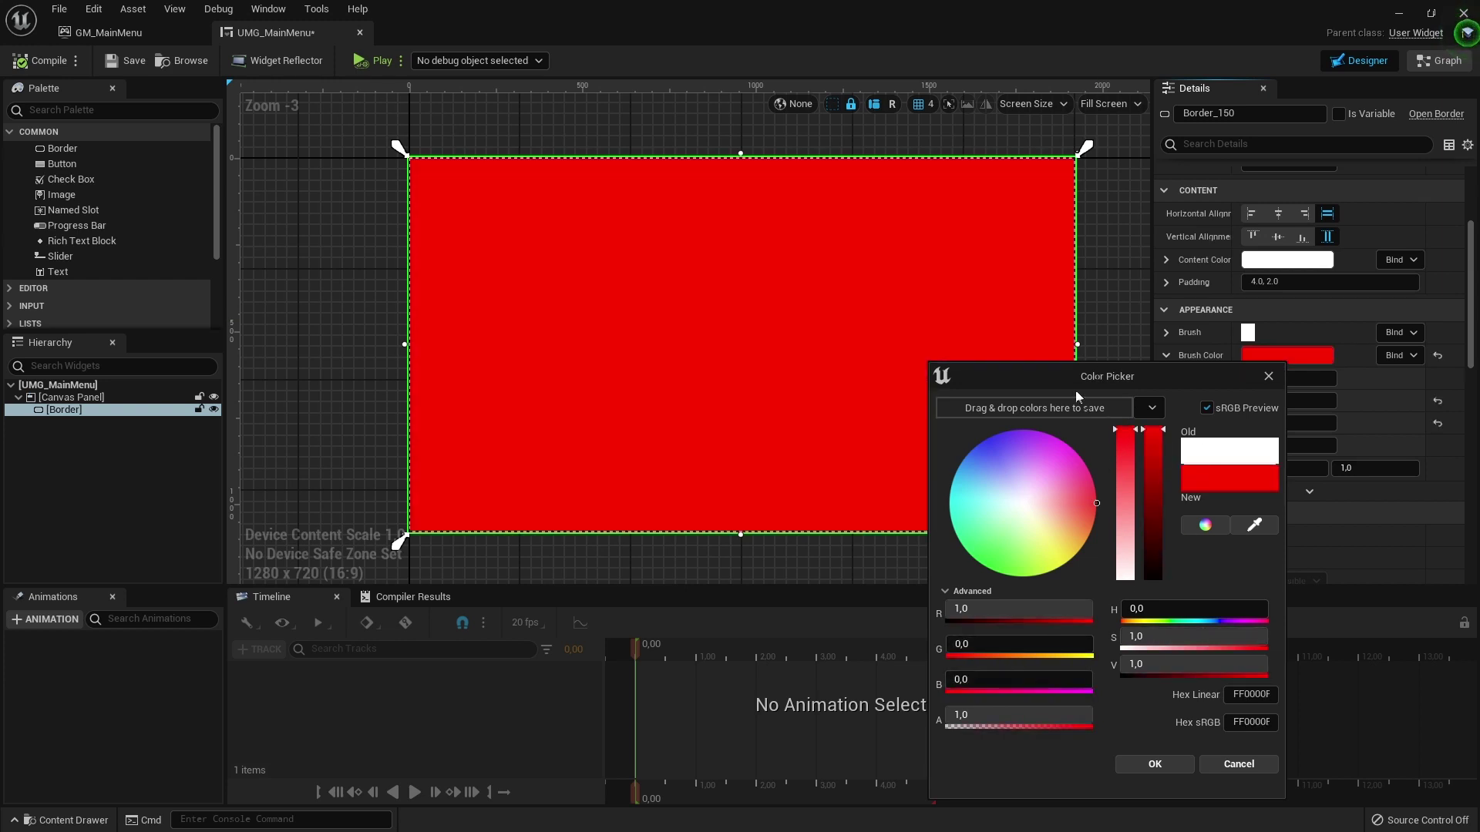
{"action": "left_click_drag", "start_coordinate": [1082, 537], "coordinate": [1096, 544]}
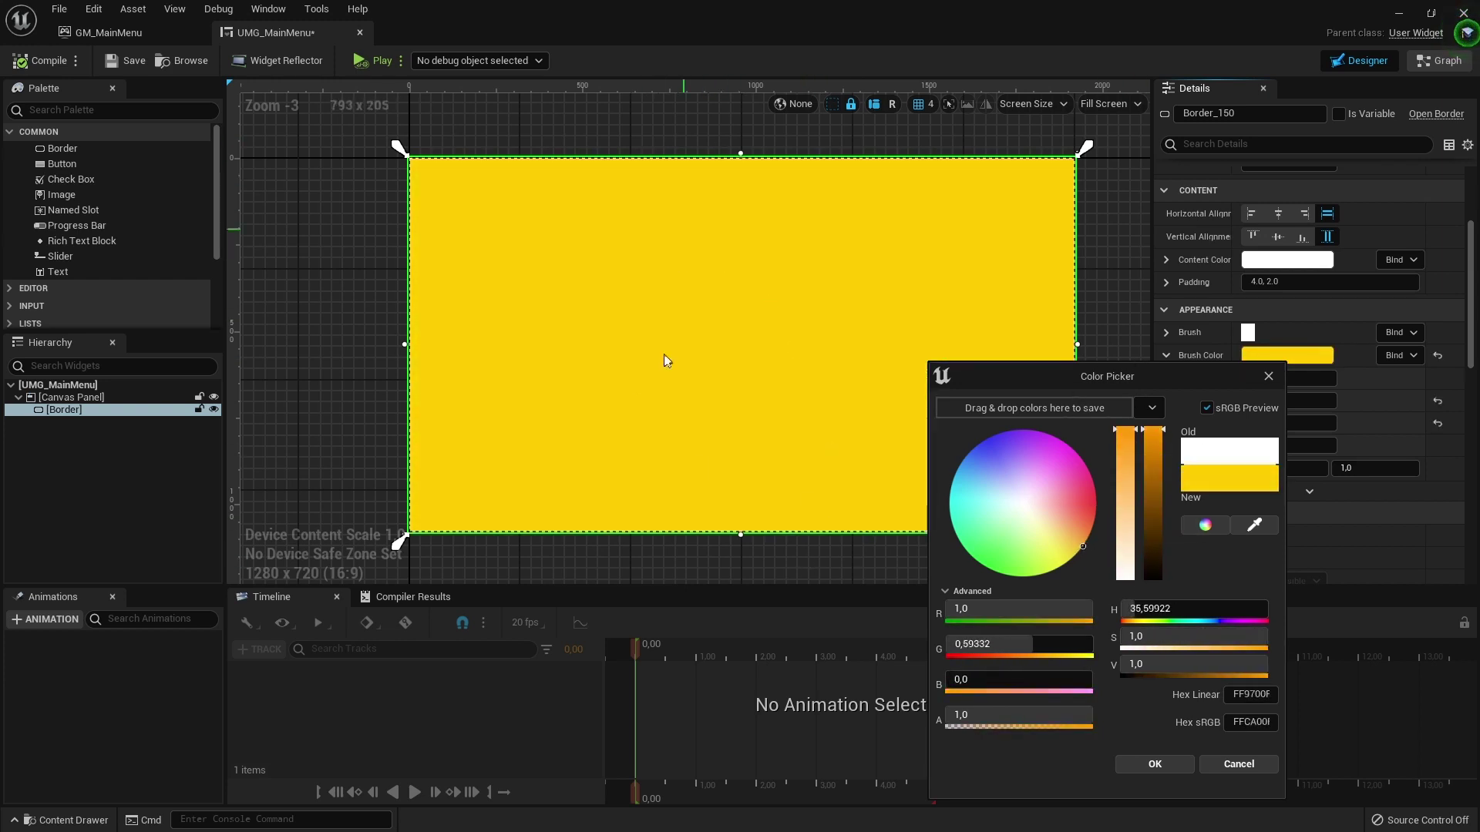
{"action": "left_click", "coordinate": [1157, 763]}
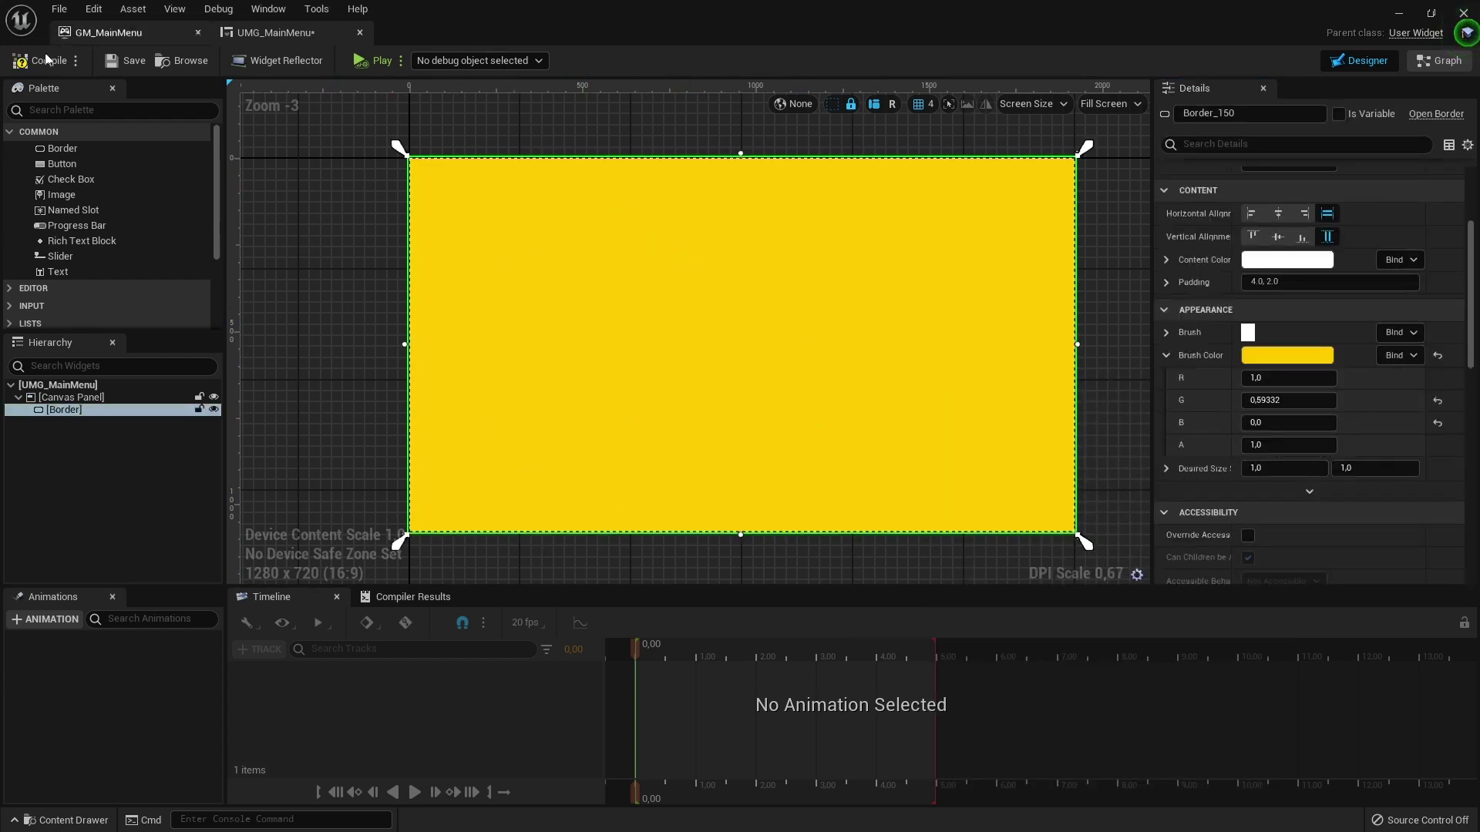
{"action": "left_click", "coordinate": [125, 60]}
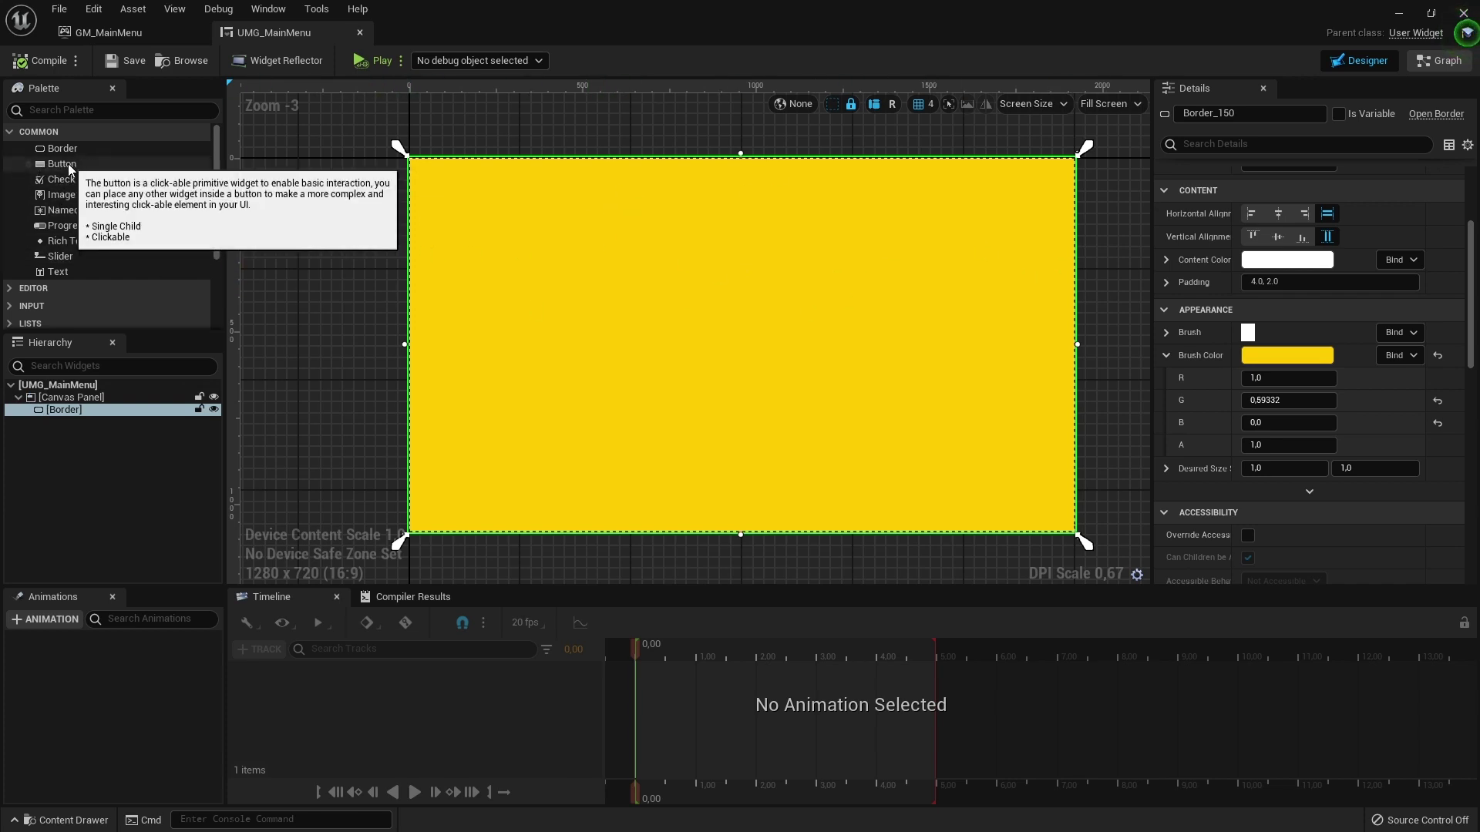
Add a Button from the Palette to the Canvas Panel hierarchy
{"action": "left_click_drag", "start_coordinate": [76, 165], "coordinate": [488, 382]}
{"action": "mouse_move", "coordinate": [646, 279]}
{"action": "left_mouse_down"}
{"action": "mouse_move", "coordinate": [65, 395]}
{"action": "mouse_move", "coordinate": [100, 409]}
{"action": "left_mouse_up"}
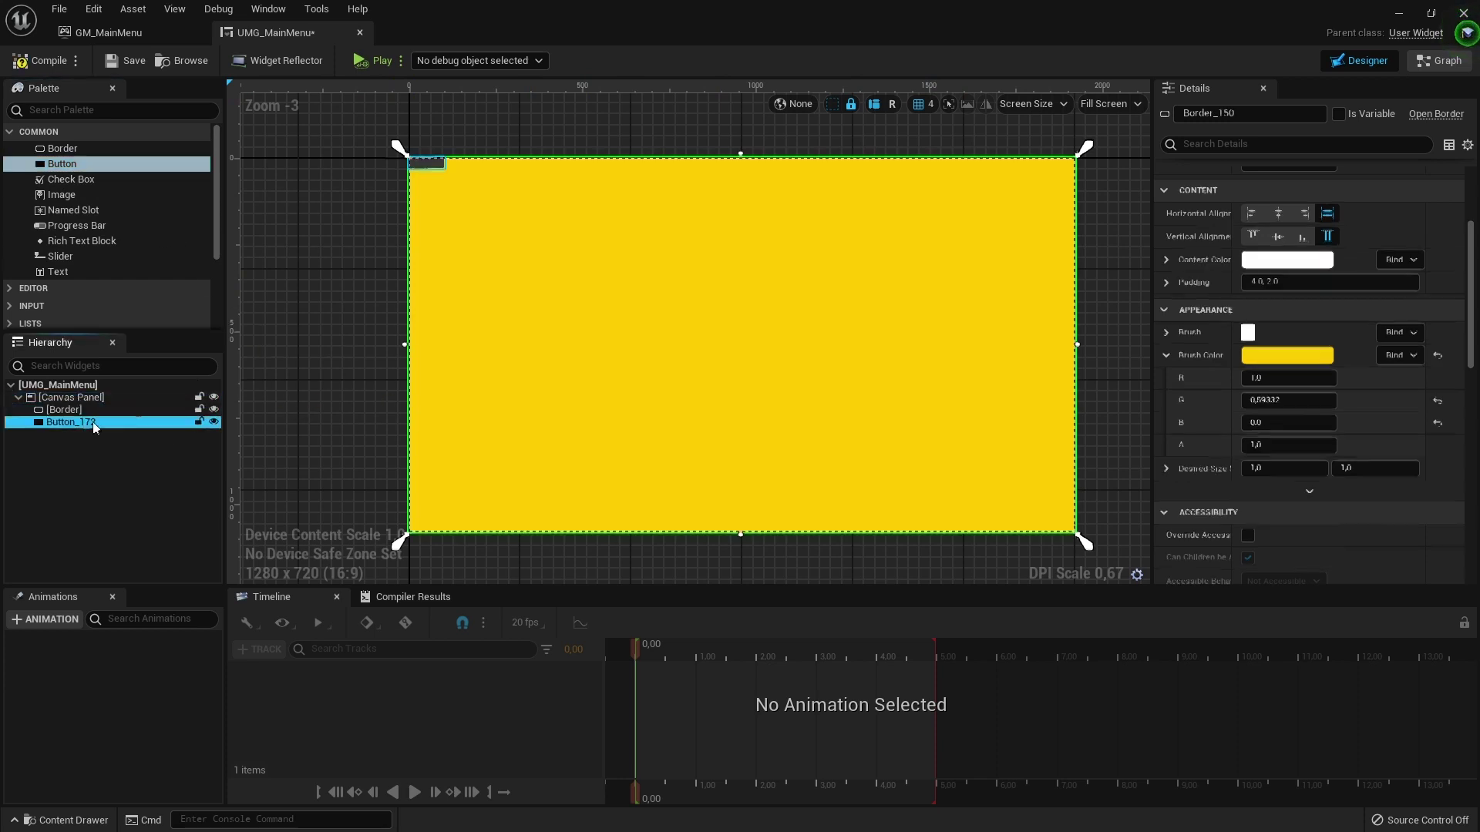
{"action": "scroll", "coordinate": [431, 155], "scroll_direction": "up", "scroll_amount": 4}
{"action": "scroll", "coordinate": [431, 170], "scroll_direction": "up", "scroll_amount": 2}
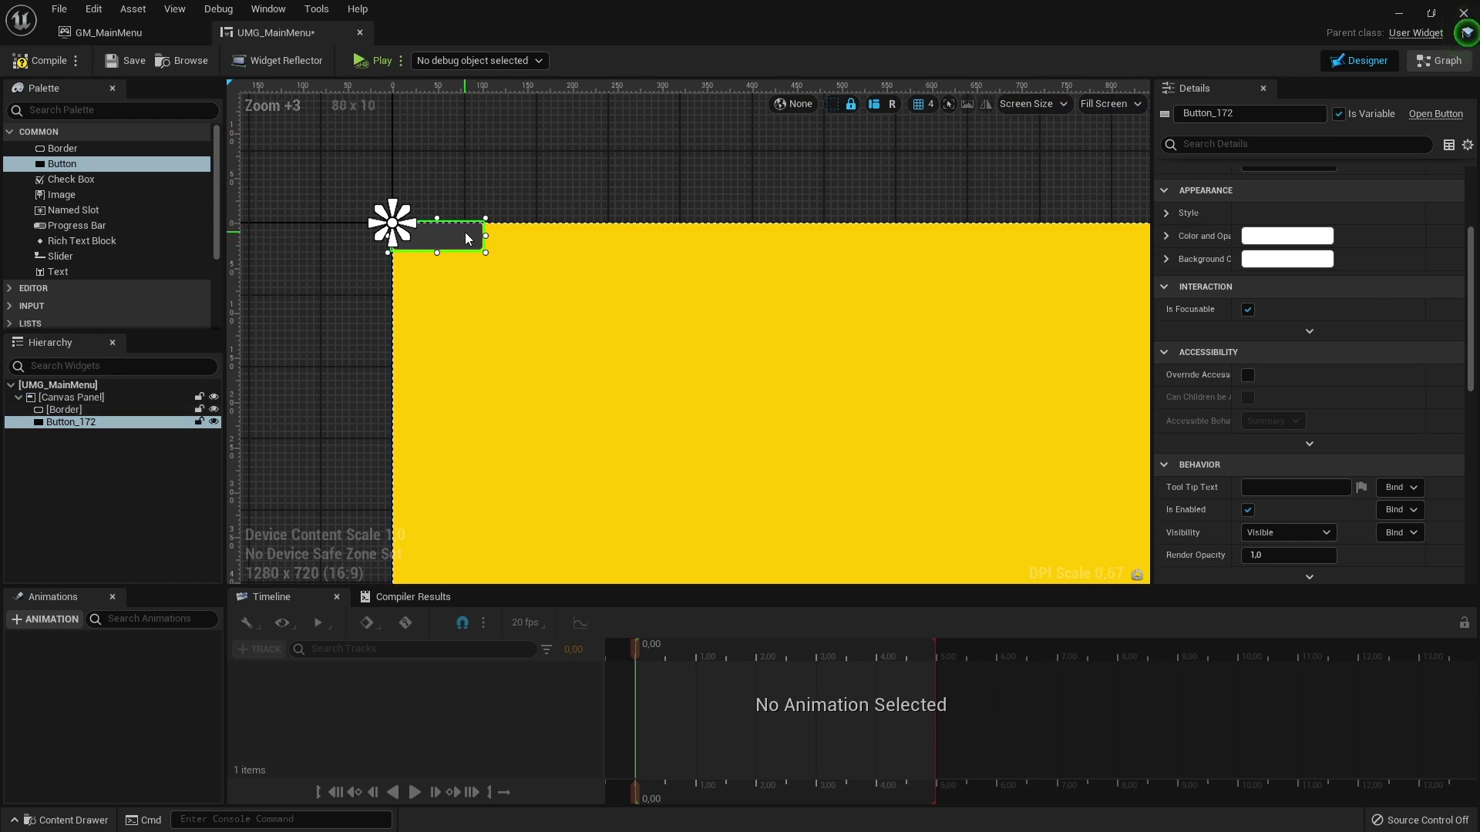
Place Button_172 over the yellow Border's upper-left area and enlarge it
{"action": "left_click_drag", "start_coordinate": [464, 233], "coordinate": [601, 382]}
{"action": "scroll", "coordinate": [636, 381], "scroll_direction": "down", "scroll_amount": 6}
{"action": "scroll", "coordinate": [637, 381], "scroll_direction": "down", "scroll_amount": 1}
{"action": "right_click_drag", "start_coordinate": [636, 380], "coordinate": [396, 116]}
{"action": "scroll", "coordinate": [419, 192], "scroll_direction": "up", "scroll_amount": 2}
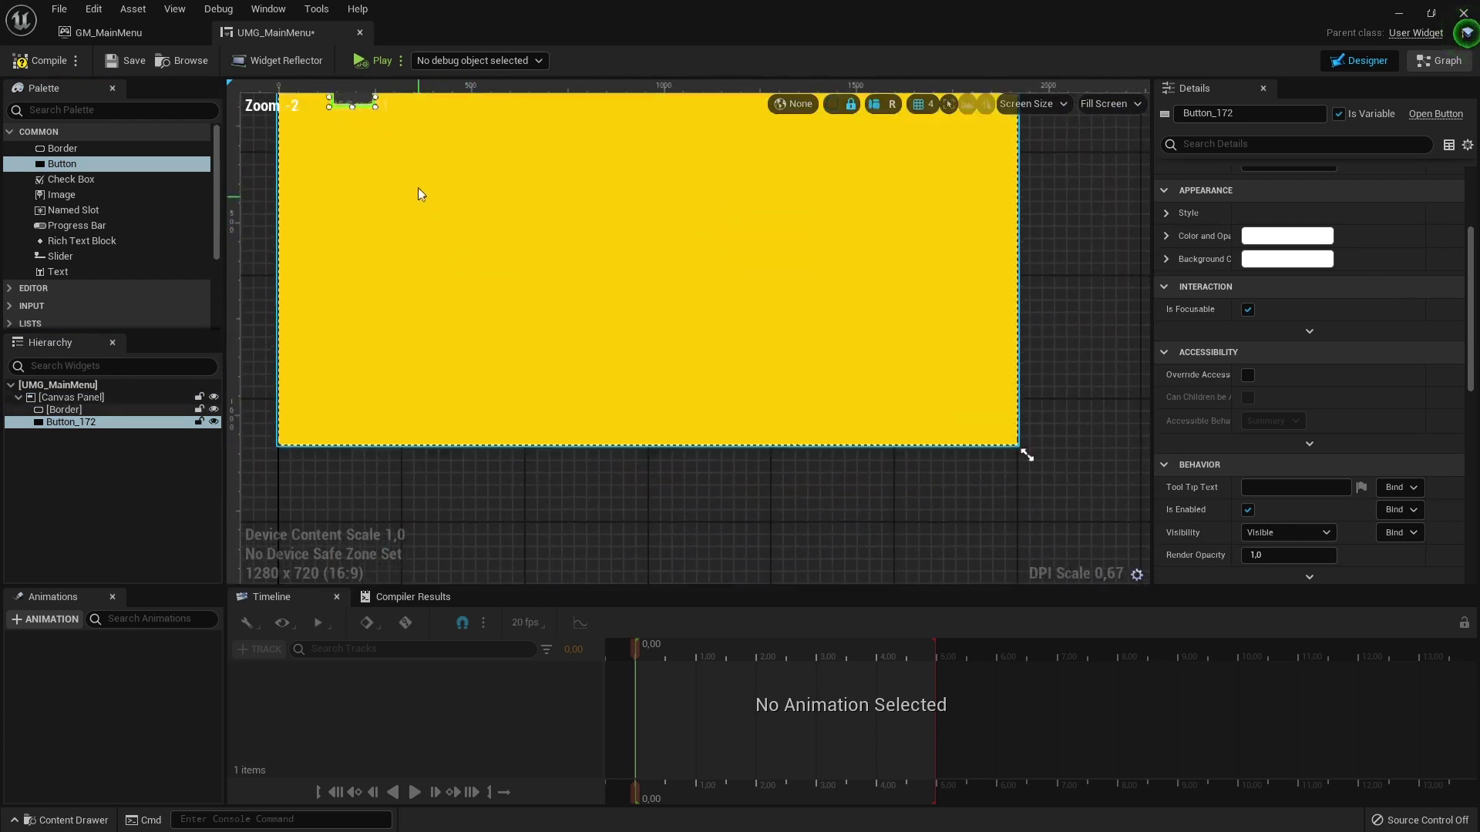
{"action": "mouse_move", "coordinate": [383, 182]}
{"action": "left_mouse_down"}
{"action": "mouse_move", "coordinate": [652, 271]}
{"action": "mouse_move", "coordinate": [499, 253]}
{"action": "left_mouse_up"}
{"action": "left_click", "coordinate": [574, 251]}
{"action": "left_click", "coordinate": [569, 247]}
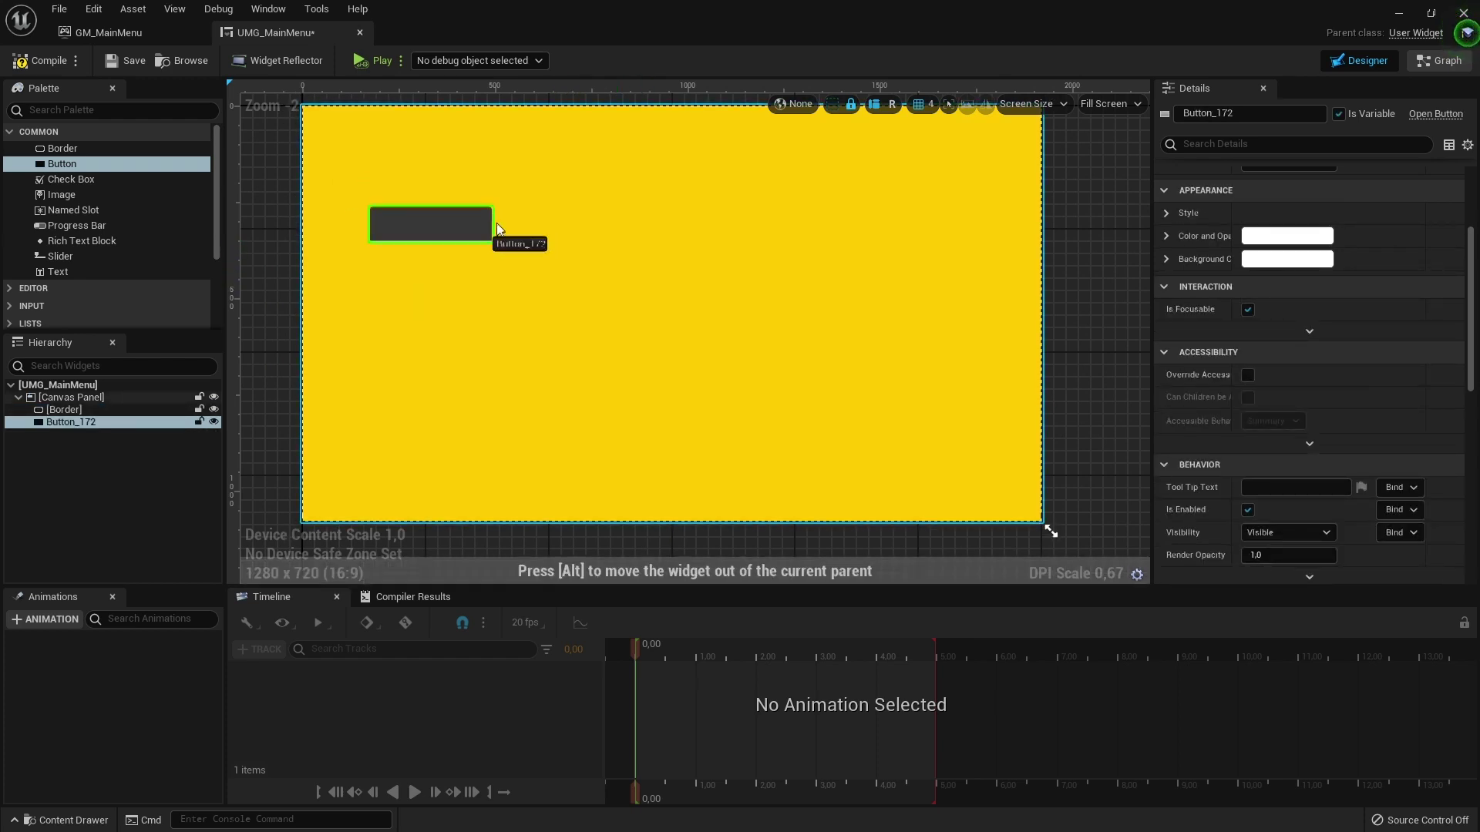
{"action": "left_click", "coordinate": [116, 110]}
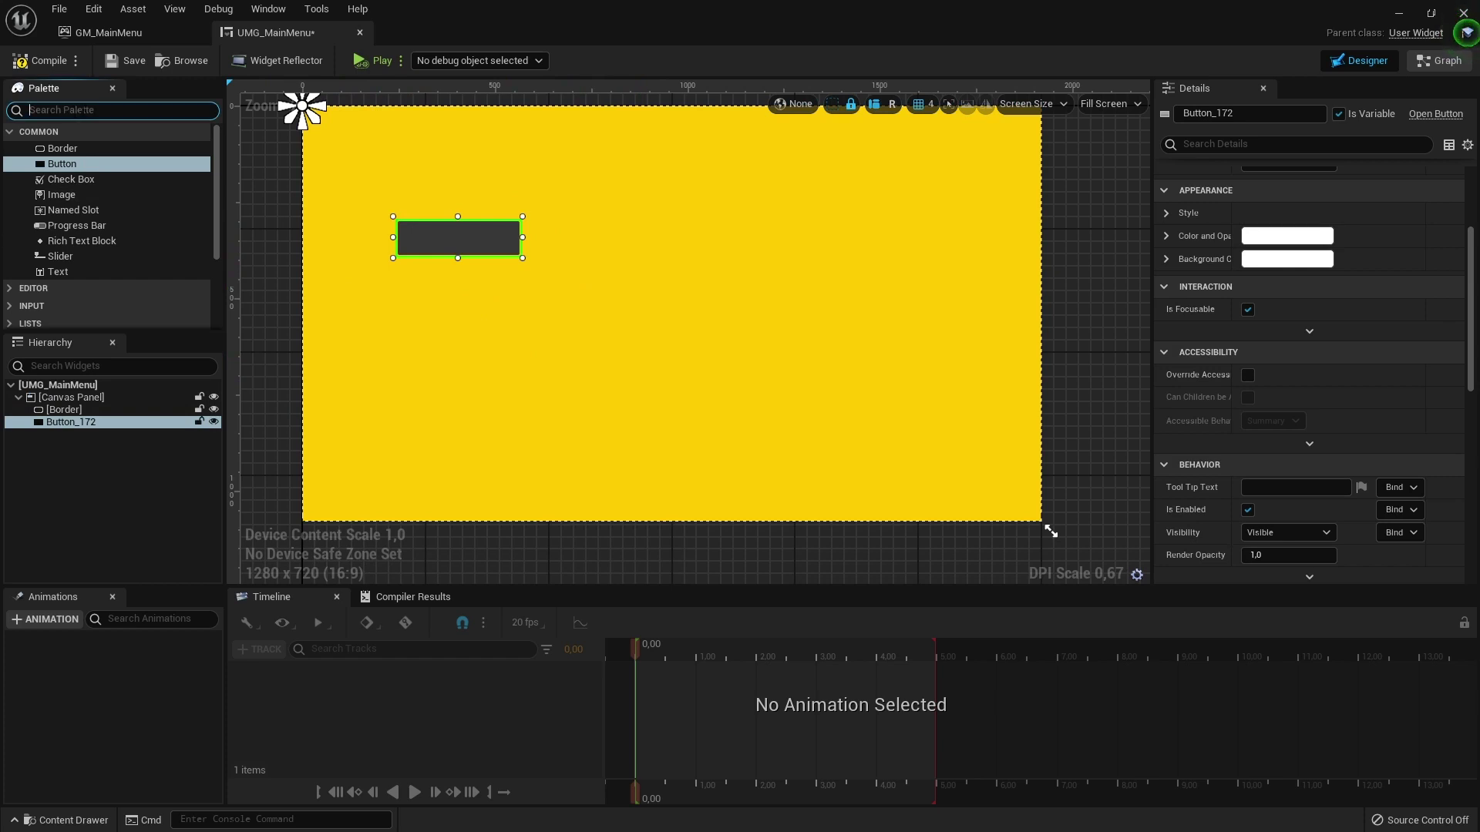
Add a Vertical Box to the Canvas Panel and size it as a tall column
{"action": "type", "text": "vert"}
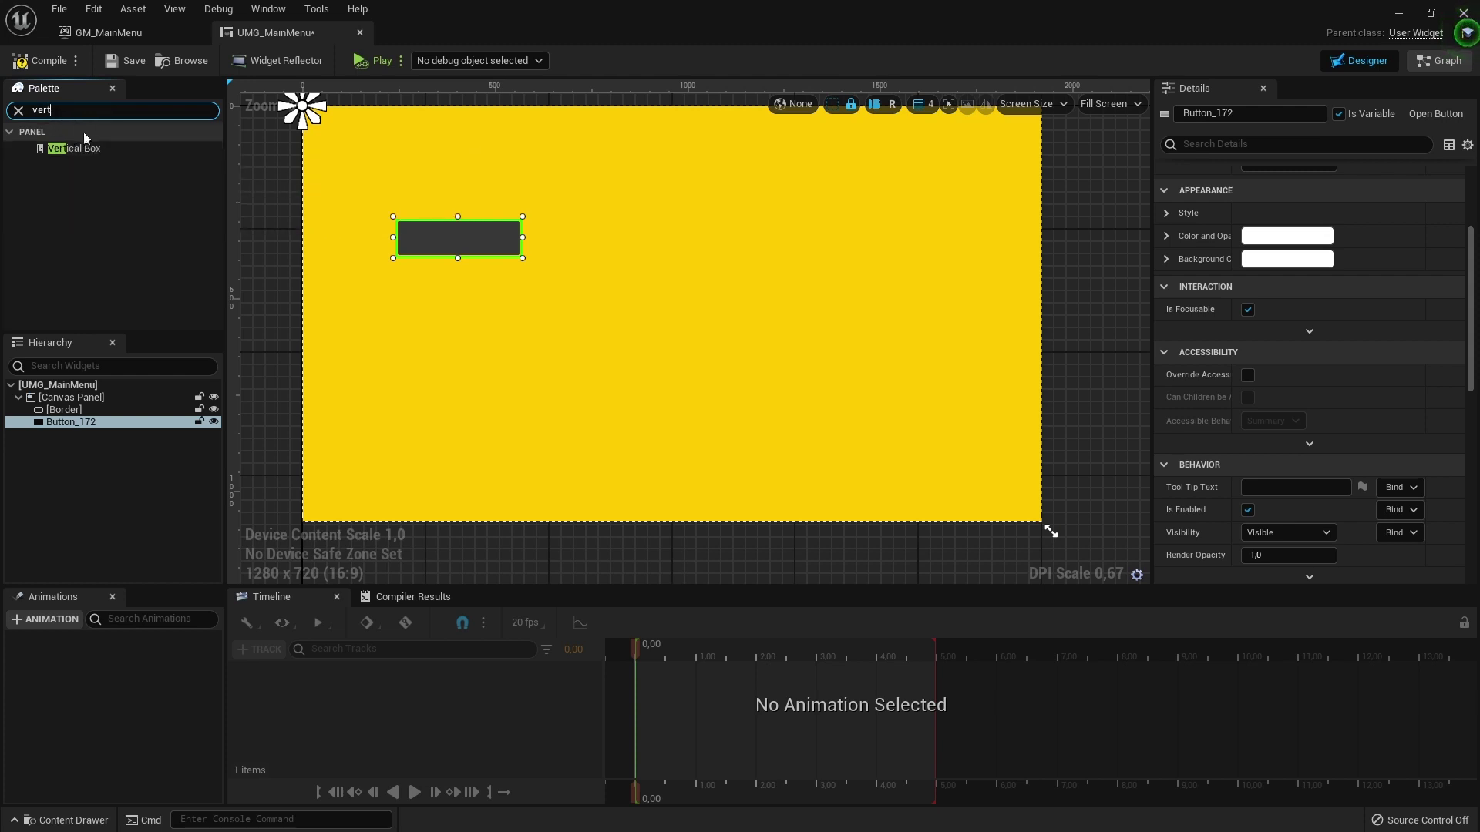
{"action": "left_click_drag", "start_coordinate": [71, 149], "coordinate": [60, 412]}
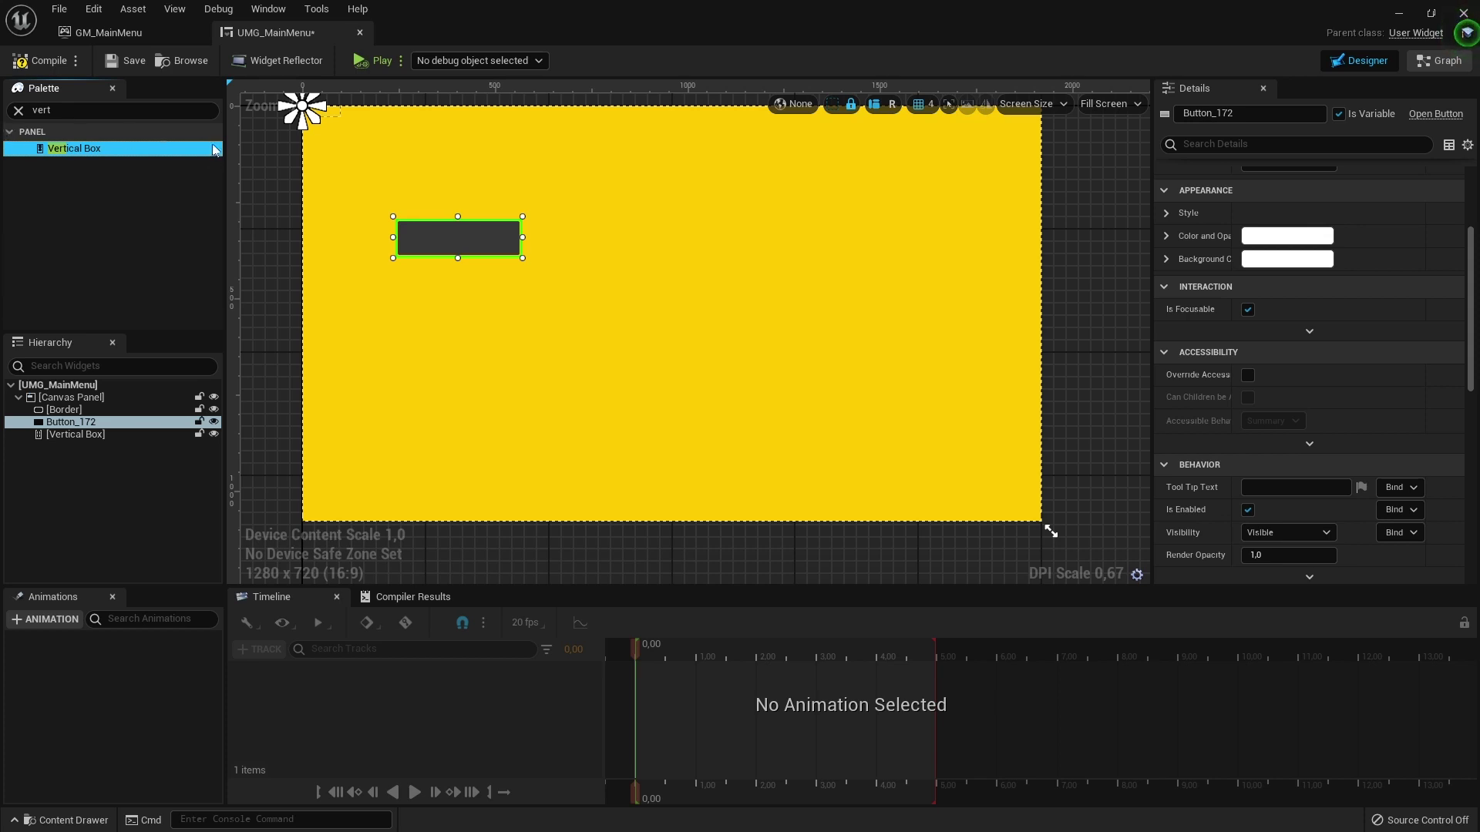
{"action": "left_click", "coordinate": [339, 116]}
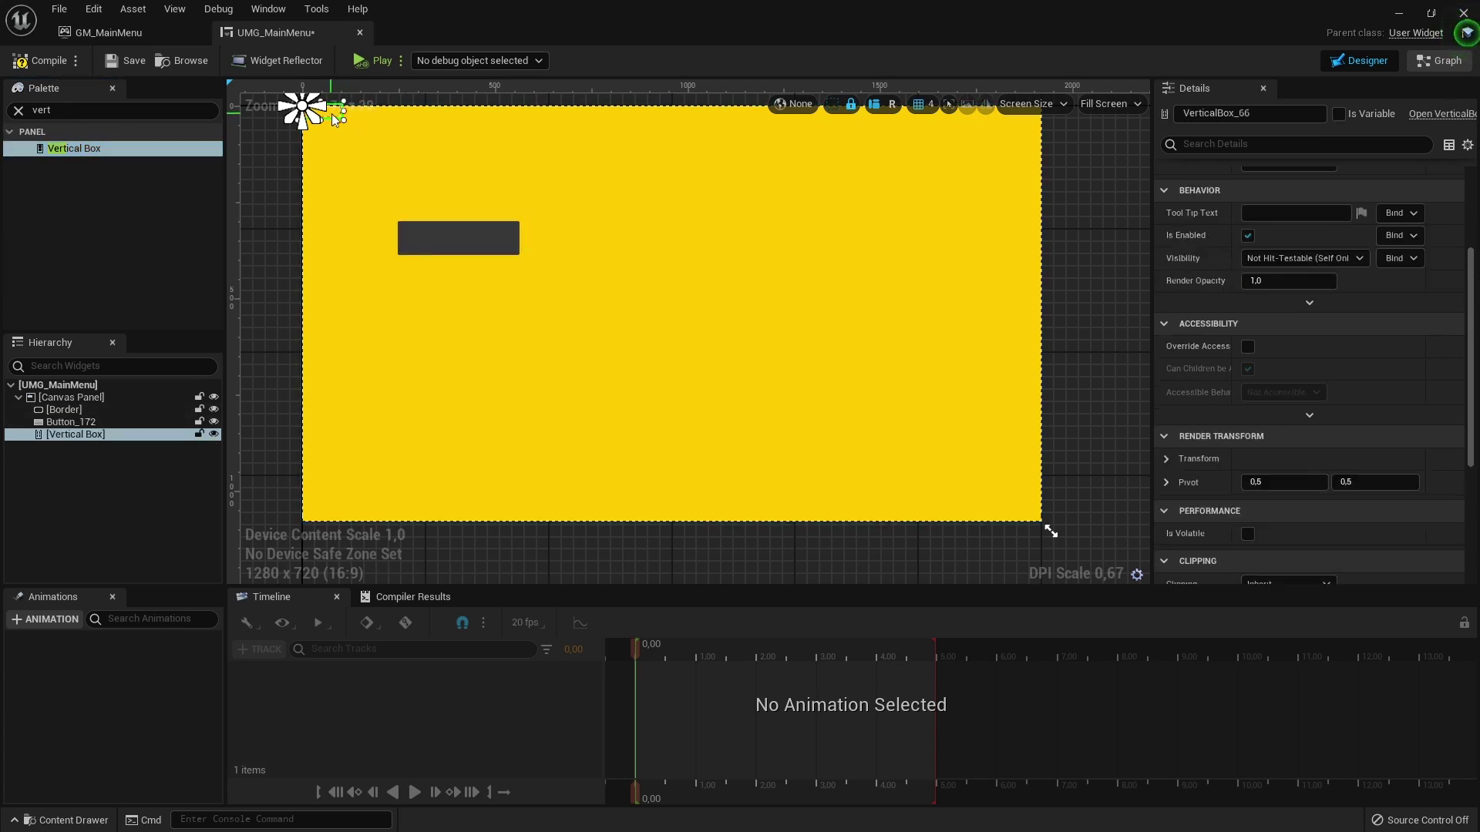
{"action": "mouse_move", "coordinate": [335, 113]}
{"action": "left_mouse_down"}
{"action": "mouse_move", "coordinate": [387, 192]}
{"action": "mouse_move", "coordinate": [390, 177]}
{"action": "mouse_move", "coordinate": [521, 438]}
{"action": "left_mouse_up"}
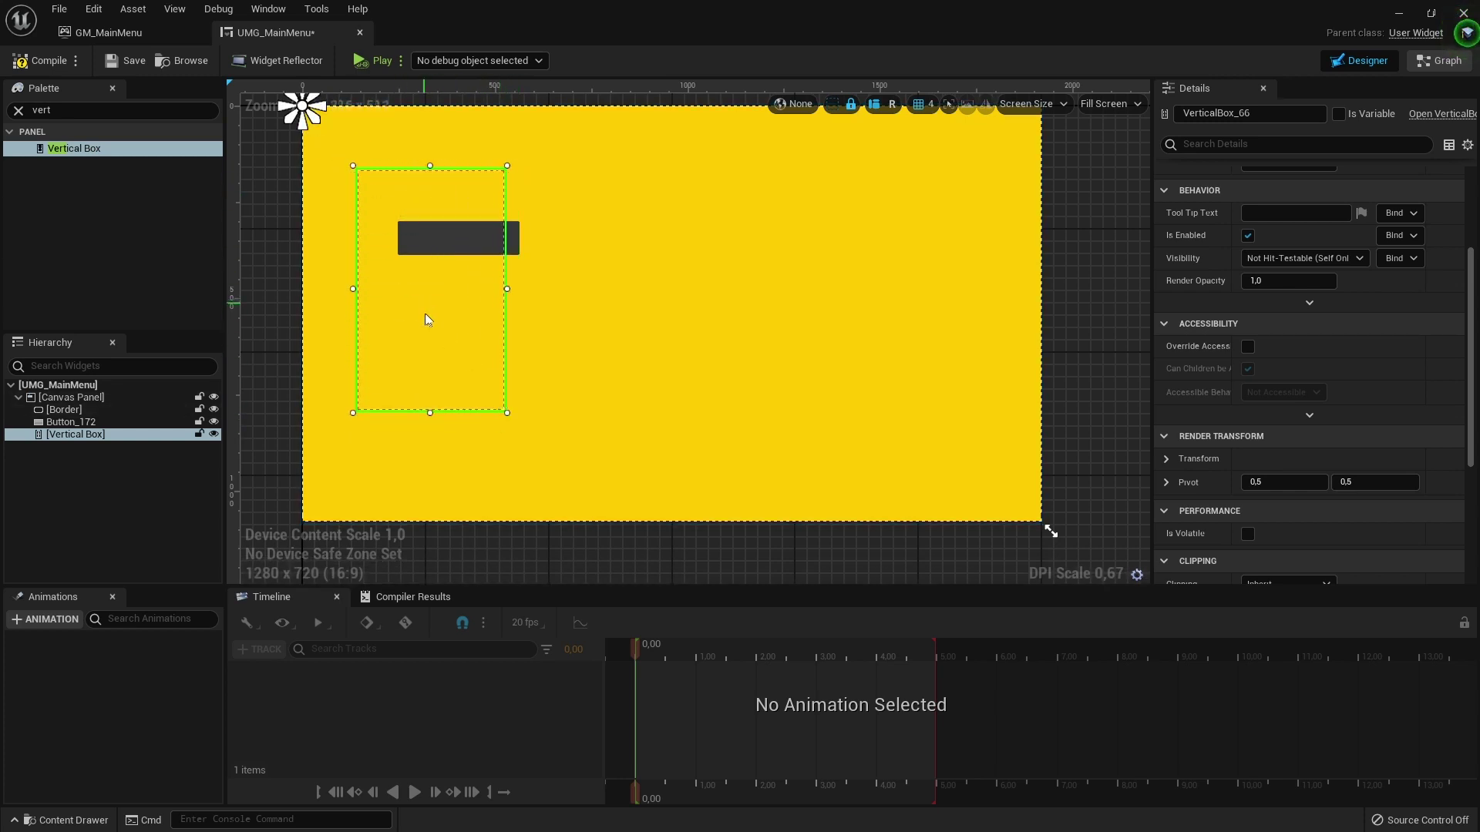
{"action": "mouse_move", "coordinate": [429, 321]}
{"action": "left_mouse_down"}
{"action": "mouse_move", "coordinate": [424, 347]}
{"action": "mouse_move", "coordinate": [416, 330]}
{"action": "left_mouse_up"}
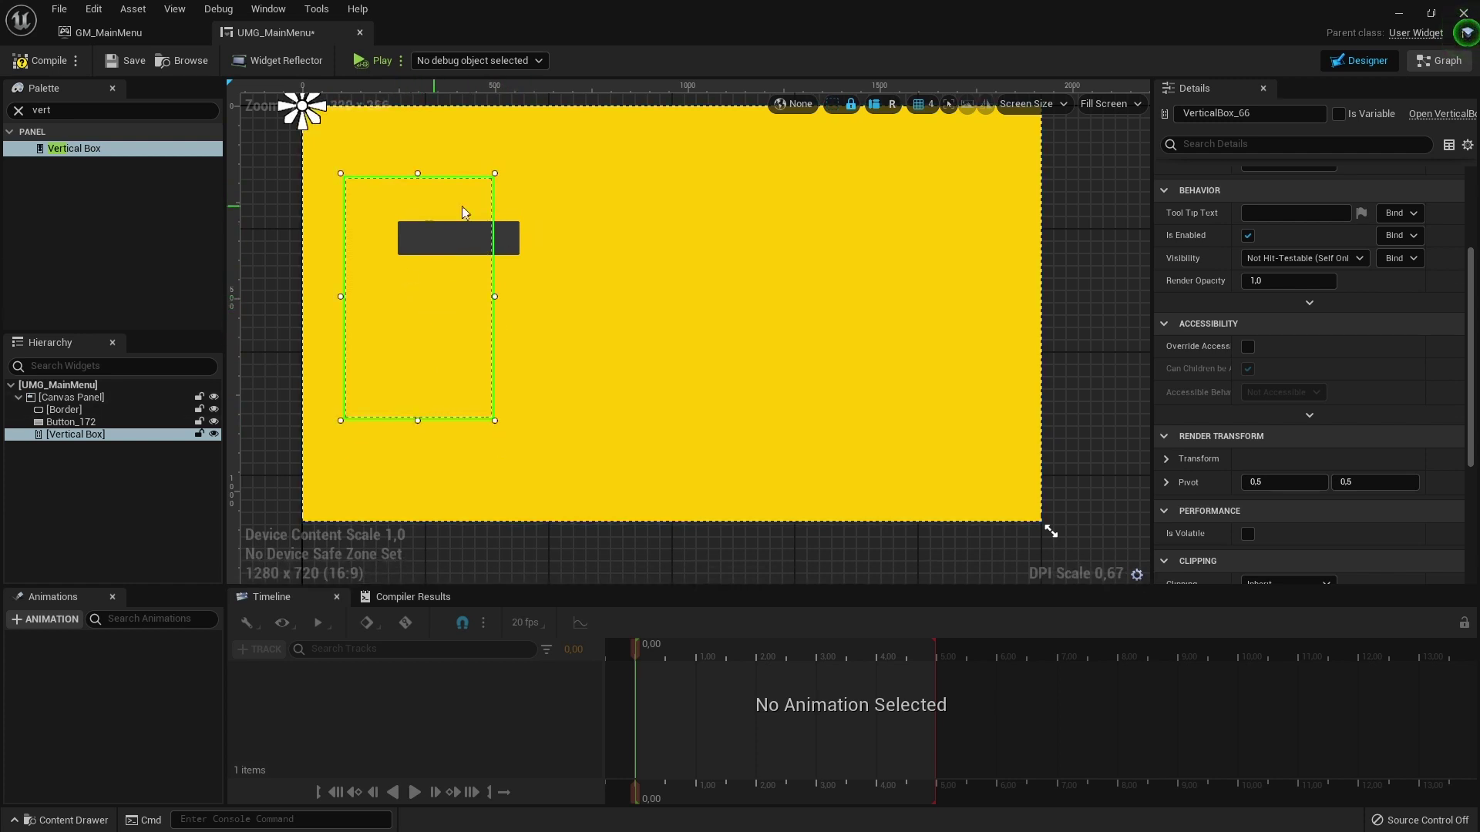
{"action": "right_click_drag", "start_coordinate": [478, 225], "coordinate": [453, 209]}
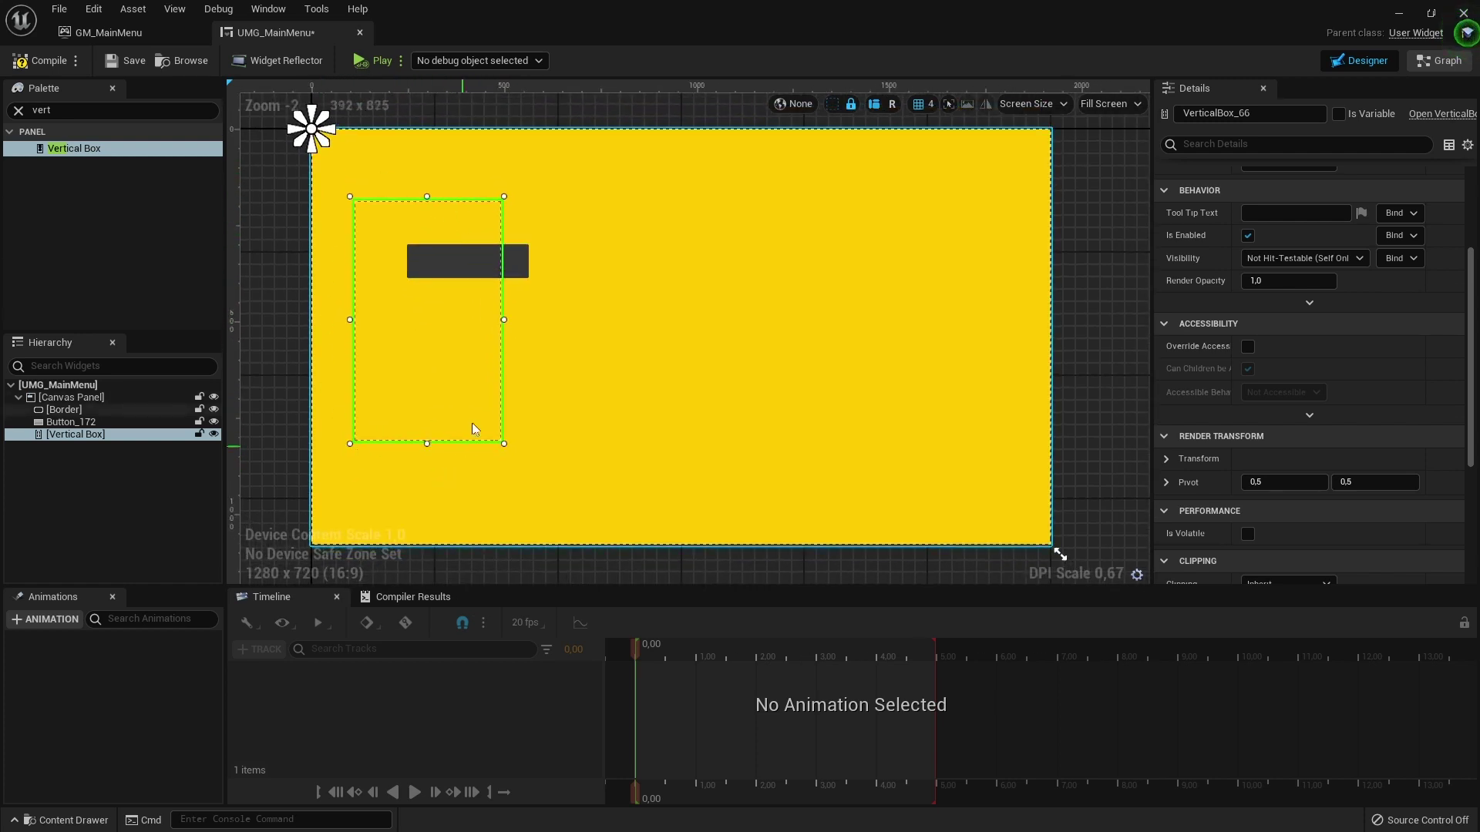
Nest Button_172 inside the Vertical Box in the Hierarchy
{"action": "left_click", "coordinate": [81, 424]}
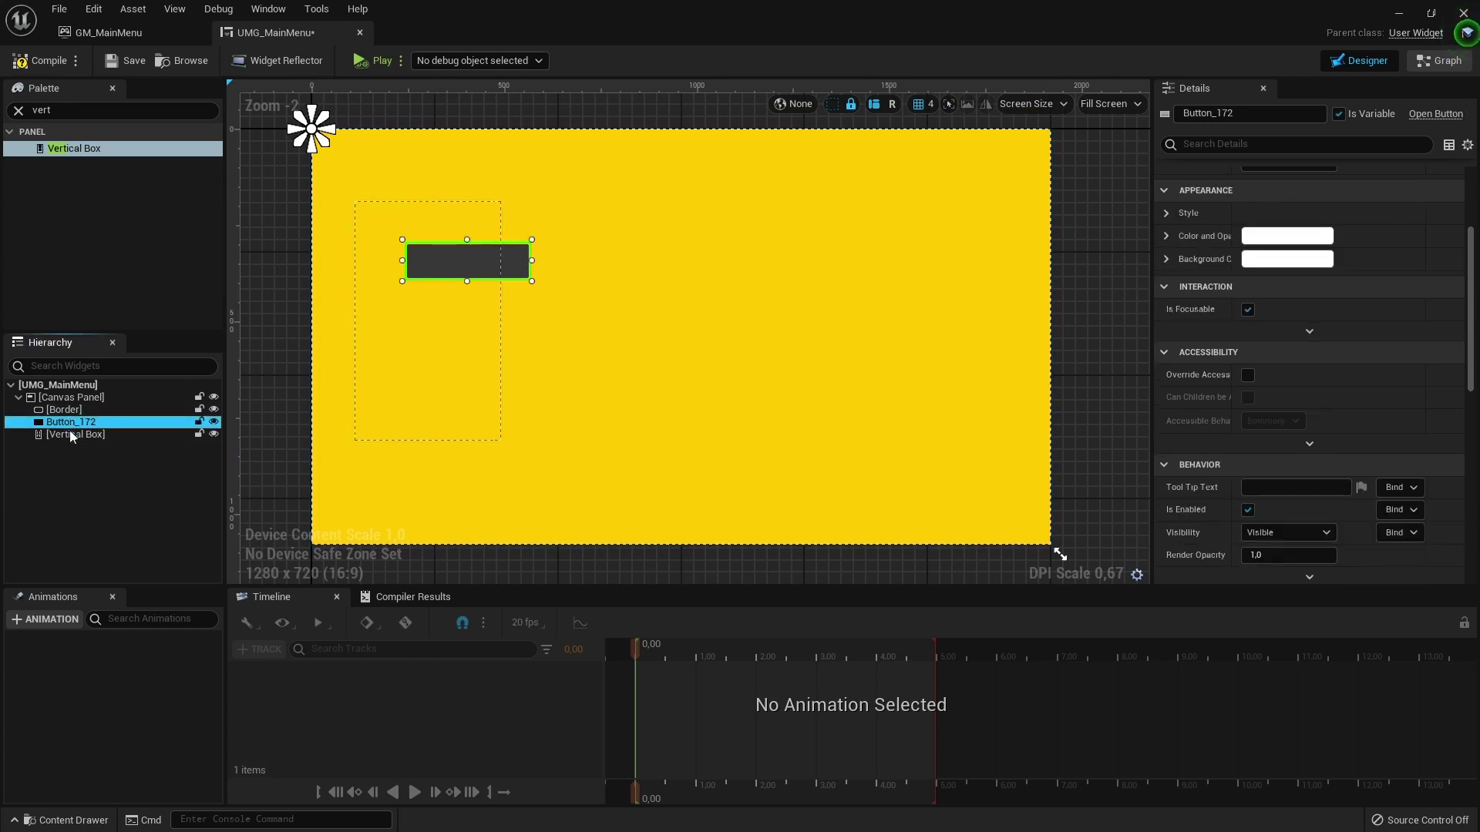
{"action": "left_click_drag", "start_coordinate": [70, 436], "coordinate": [71, 440]}
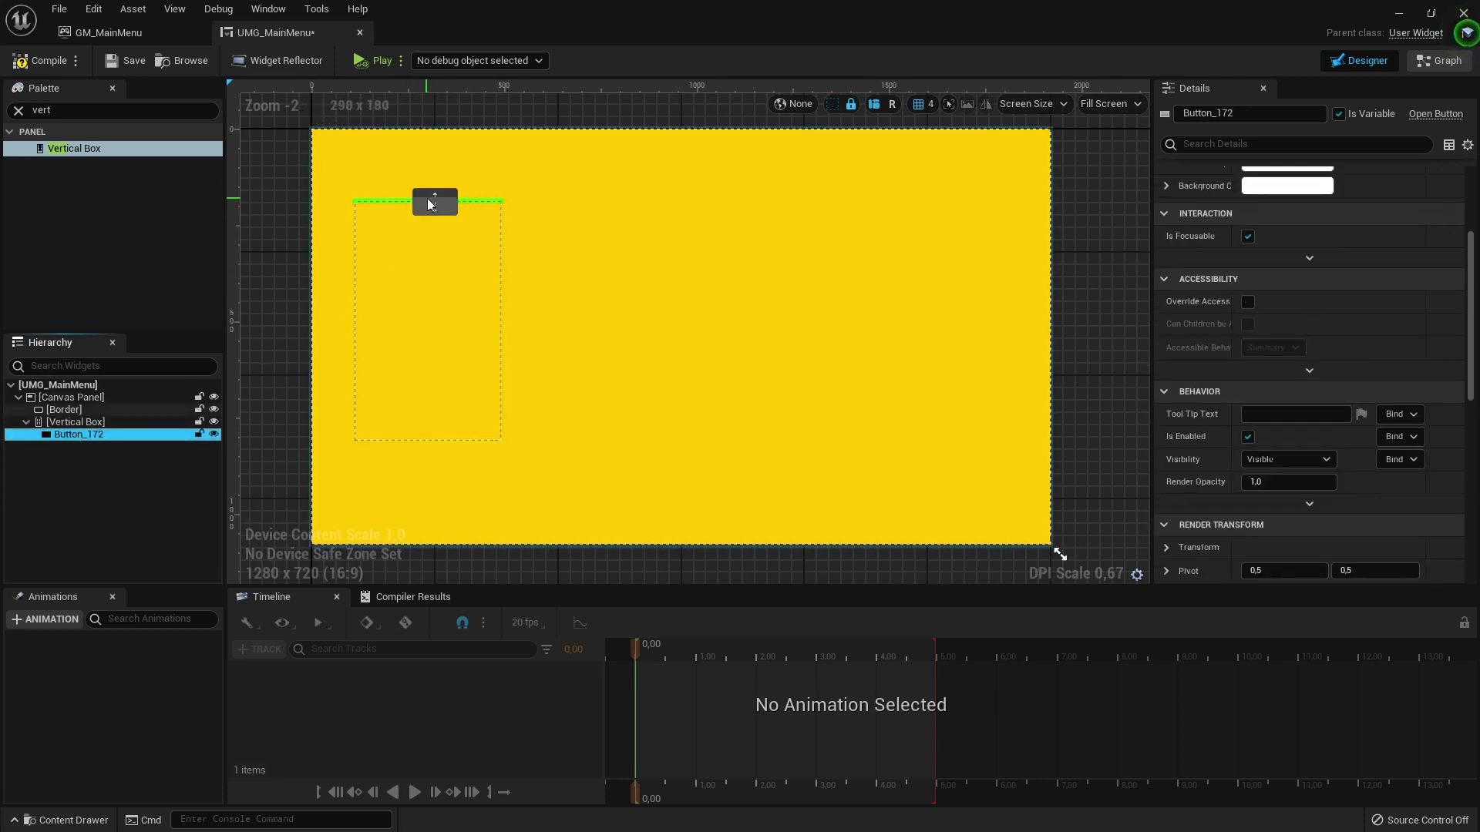
{"action": "left_click", "coordinate": [425, 223]}
{"action": "left_click", "coordinate": [103, 432]}
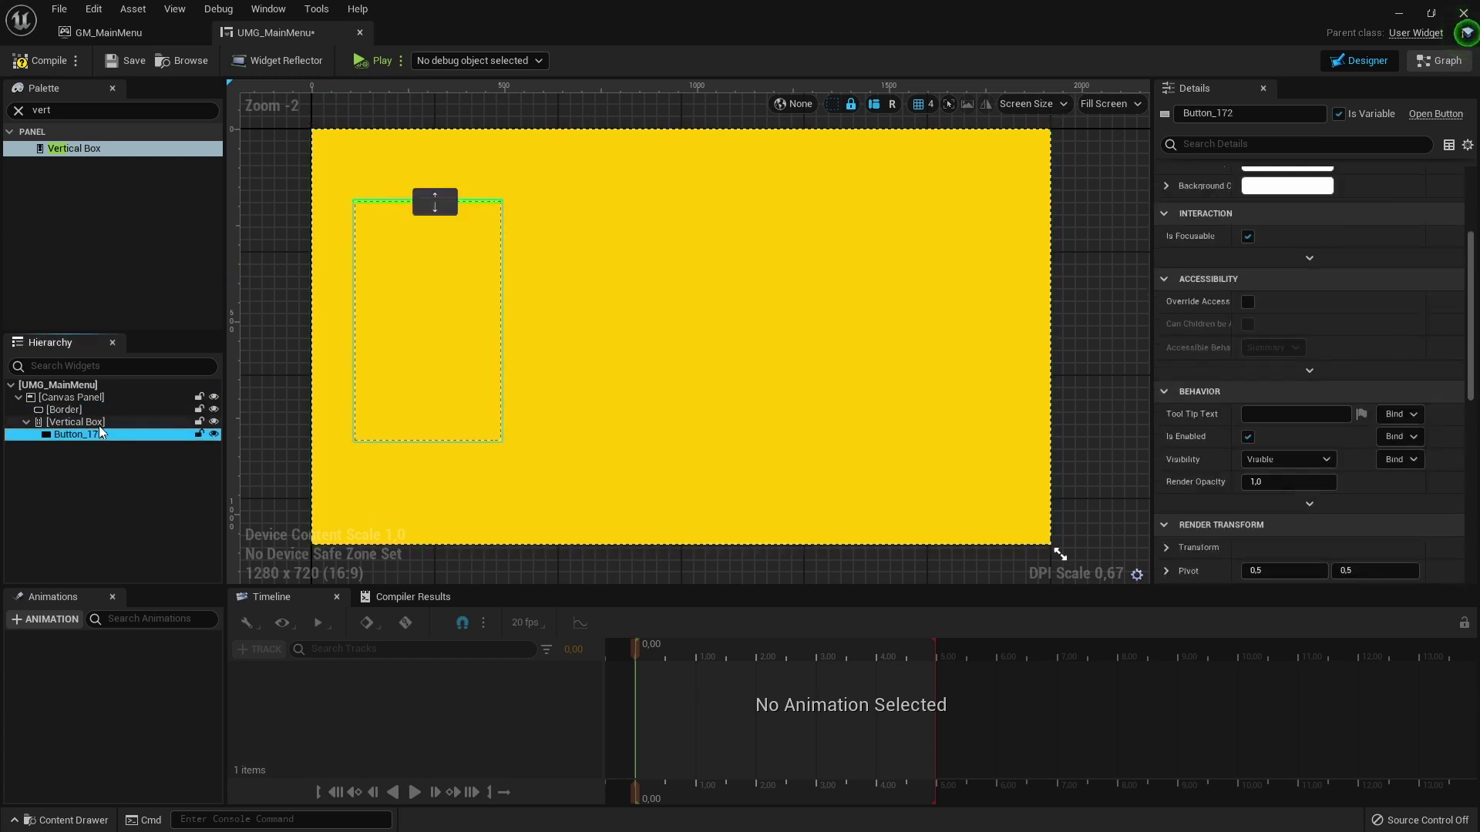
{"action": "left_click", "coordinate": [99, 423]}
{"action": "left_click", "coordinate": [100, 436]}
{"action": "left_click", "coordinate": [89, 423]}
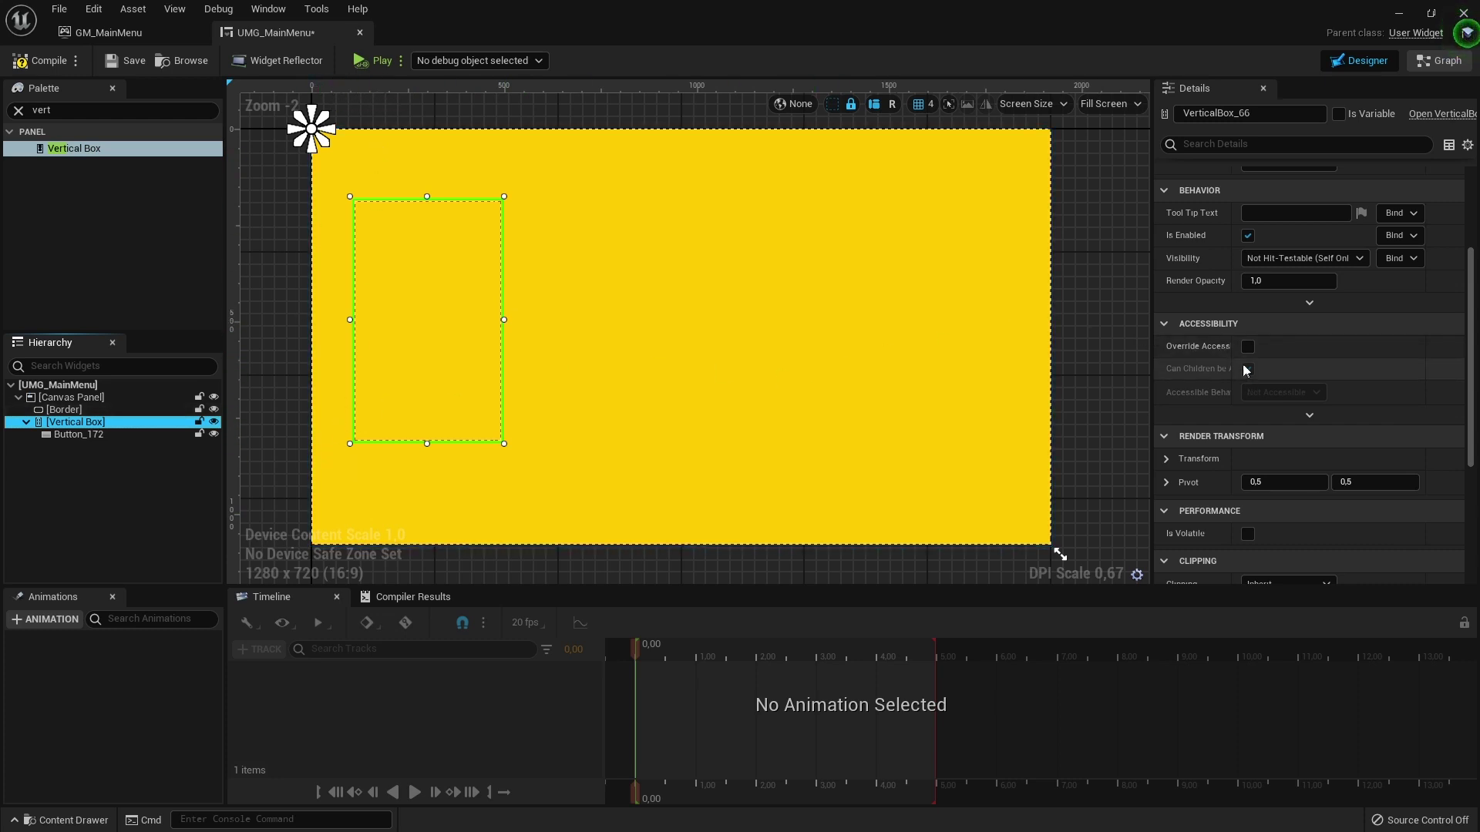
Anchor the Vertical Box with the left vertical-stretch preset, giving offsets top 188 and bottom 270.49
{"action": "scroll", "coordinate": [1297, 337], "scroll_direction": "up", "scroll_amount": 3}
{"action": "scroll", "coordinate": [1297, 337], "scroll_direction": "up", "scroll_amount": 3}
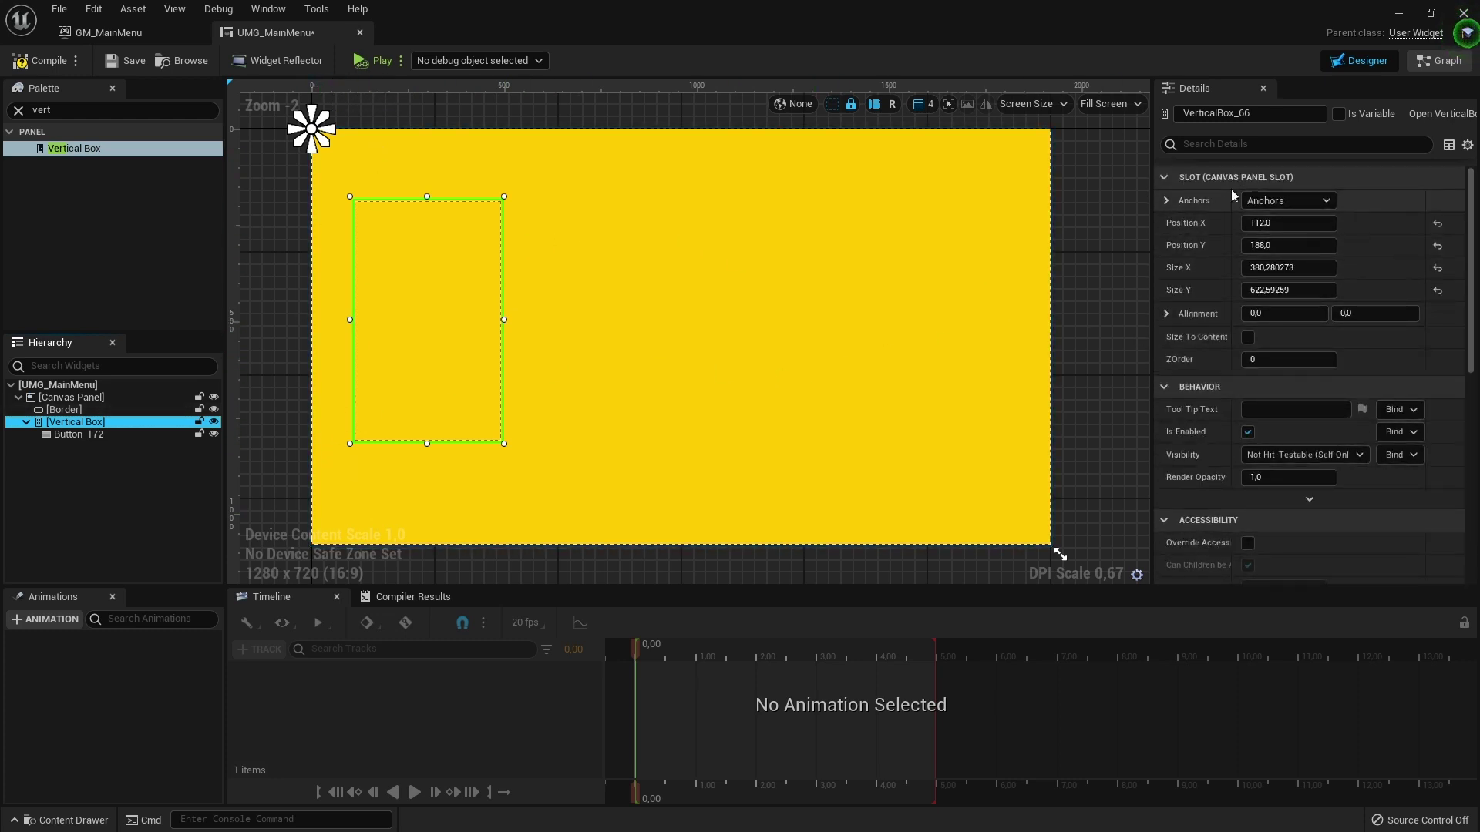
{"action": "left_click", "coordinate": [1270, 198]}
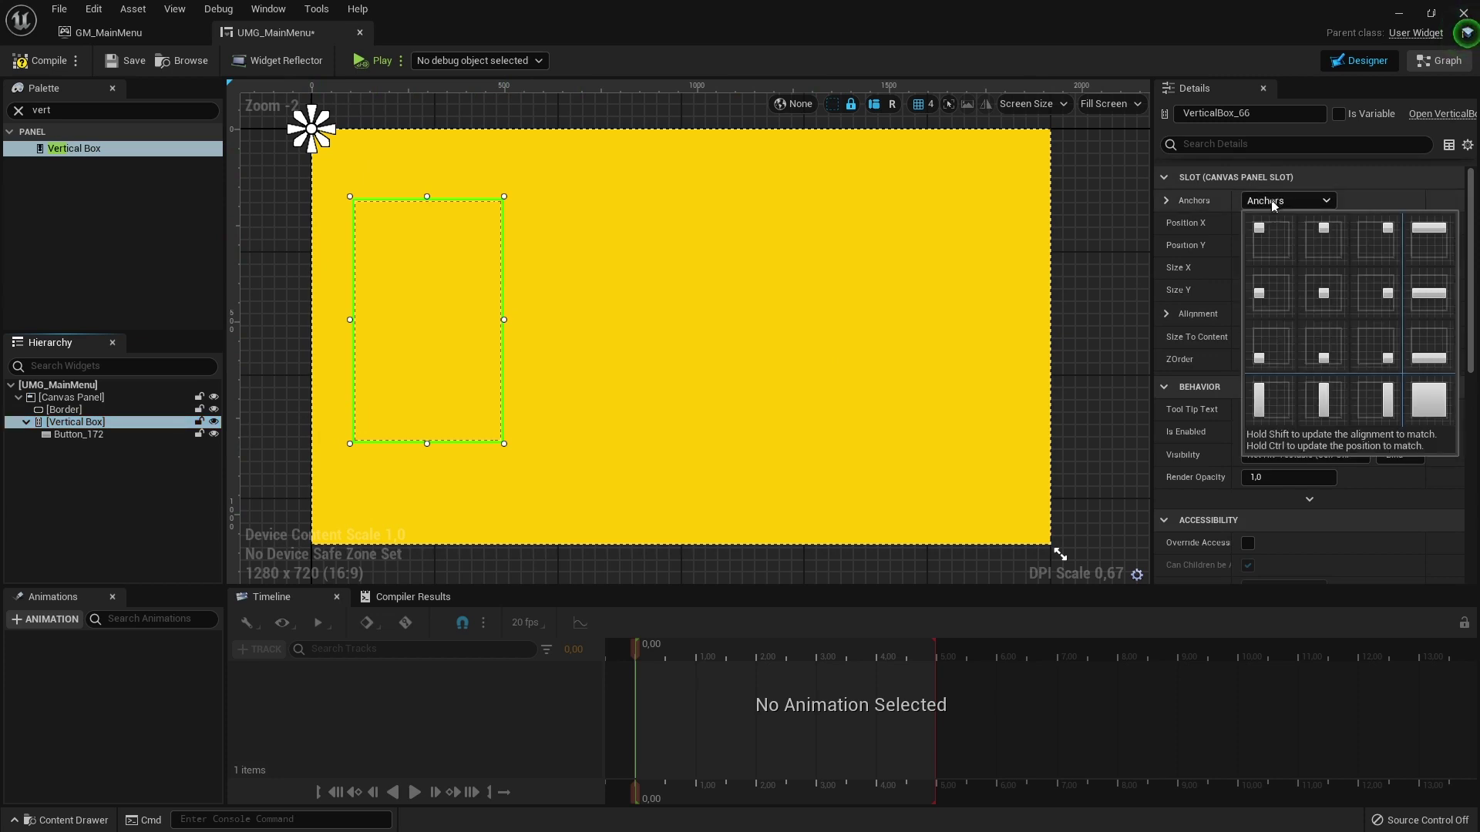
{"action": "left_click", "coordinate": [1260, 400]}
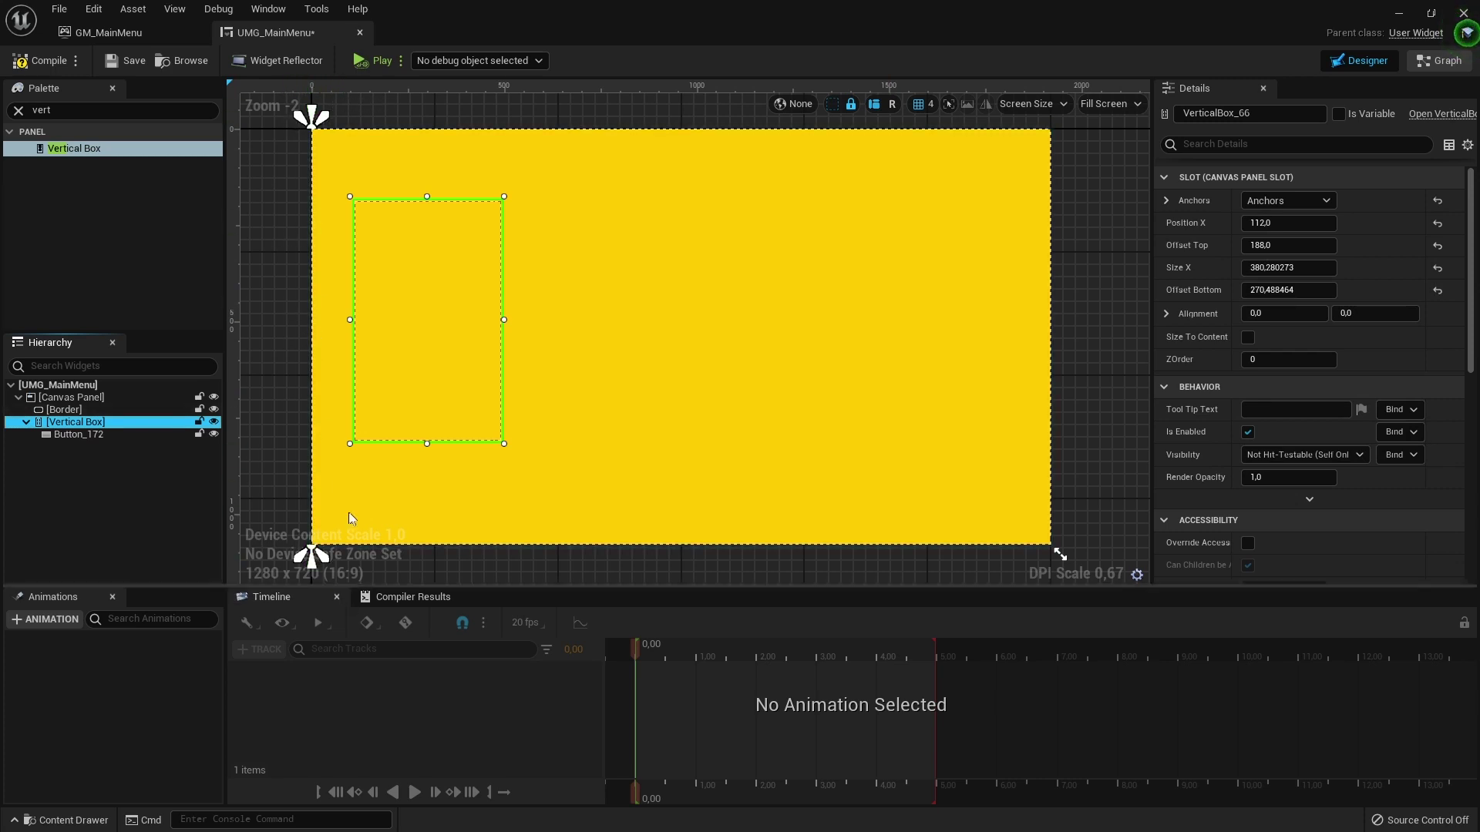
{"action": "left_click", "coordinate": [86, 446]}
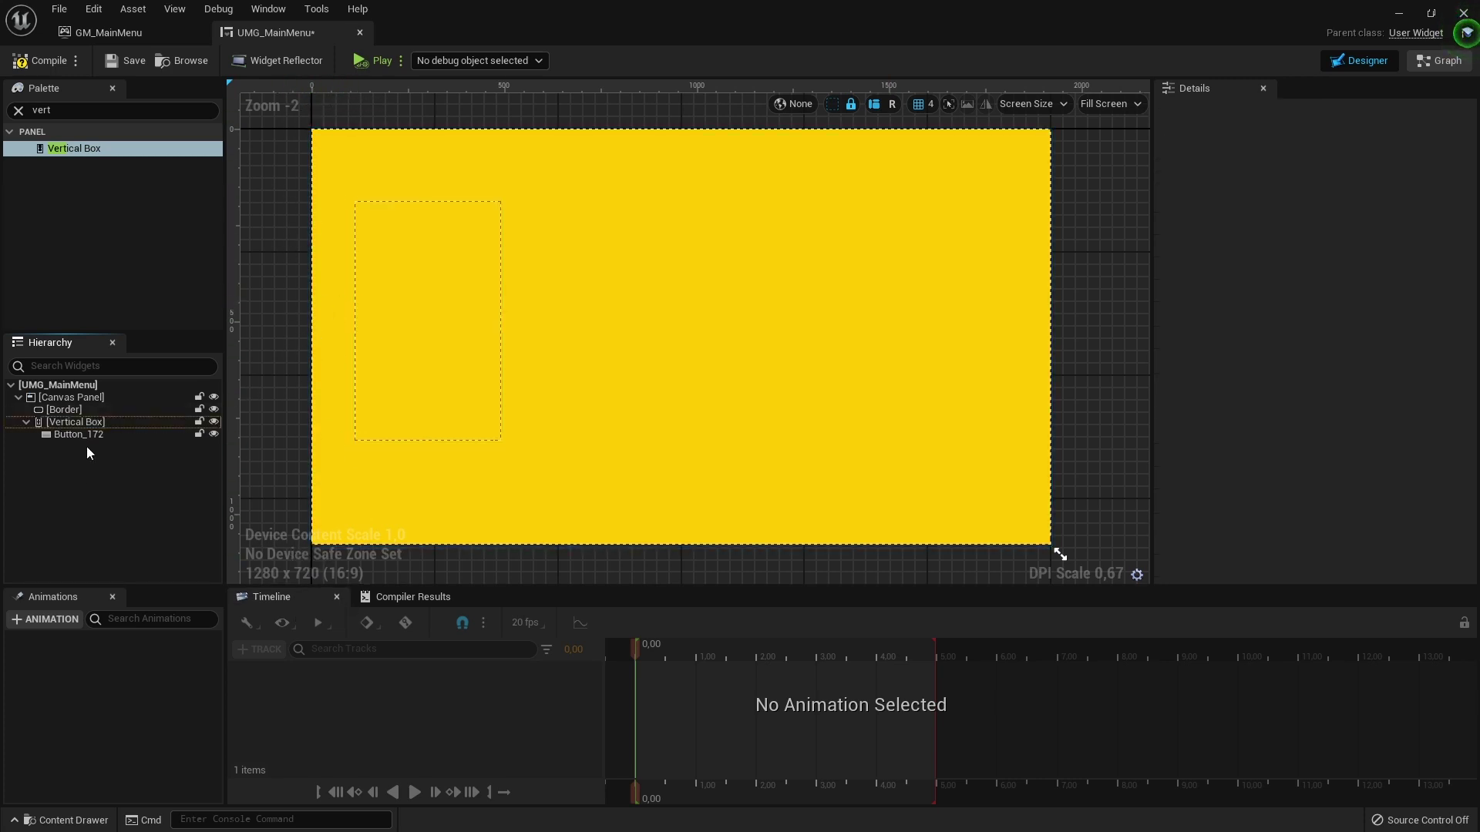
{"action": "left_click", "coordinate": [46, 422]}
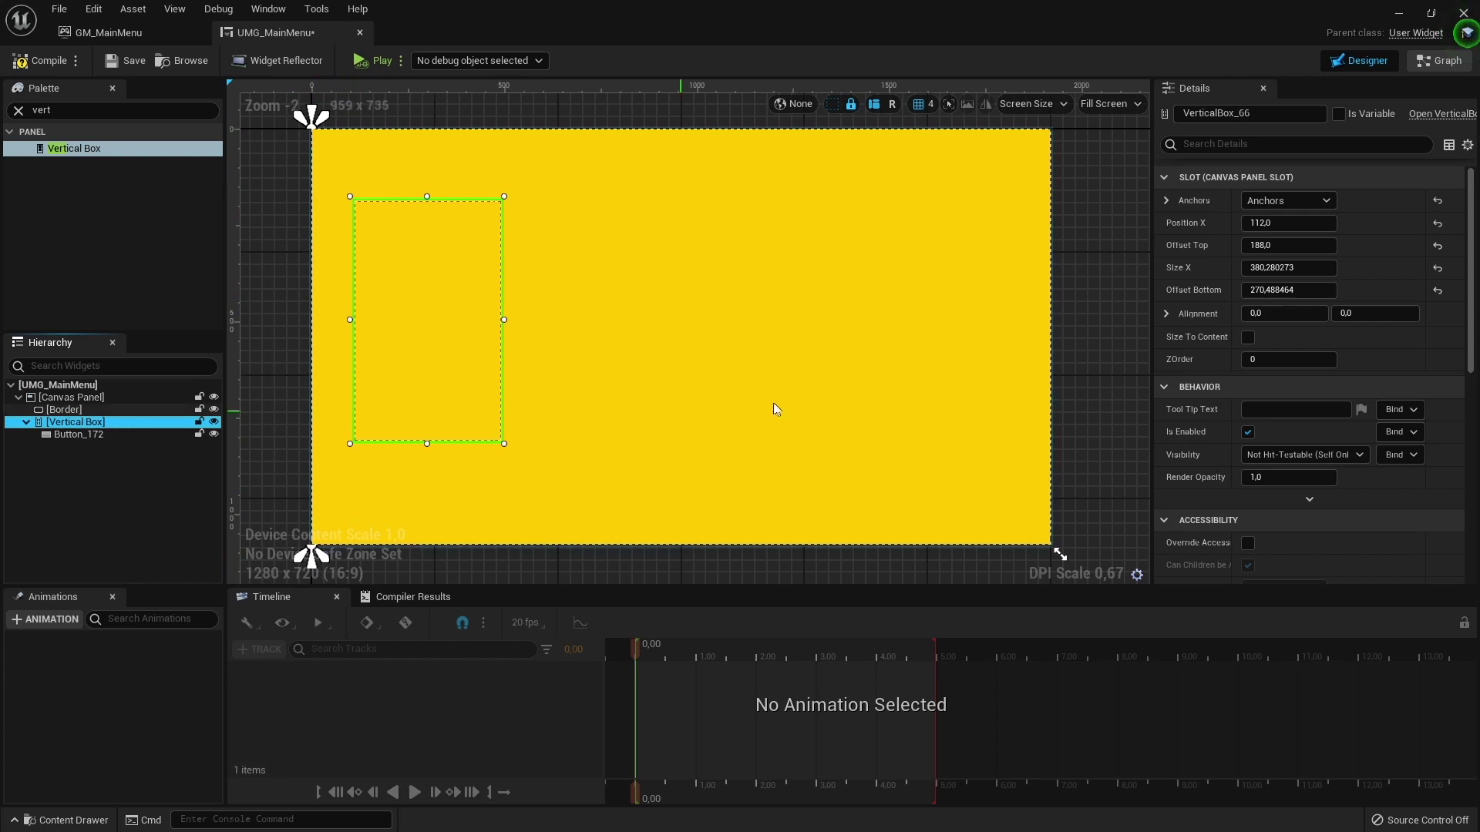
{"action": "left_click", "coordinate": [83, 436]}
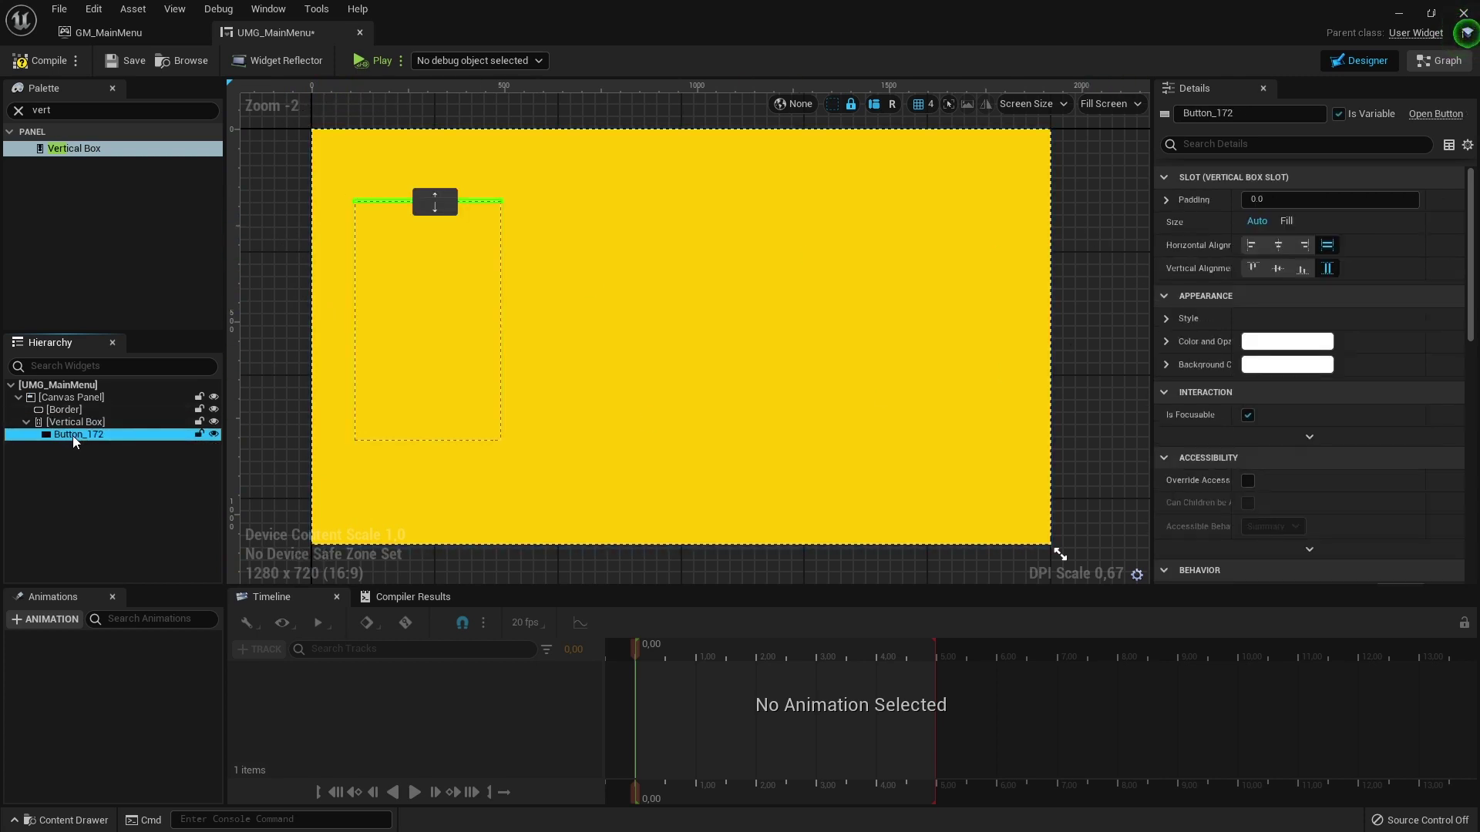
Rename Button_172 to BTN_Play
{"action": "double_click", "coordinate": [74, 433]}
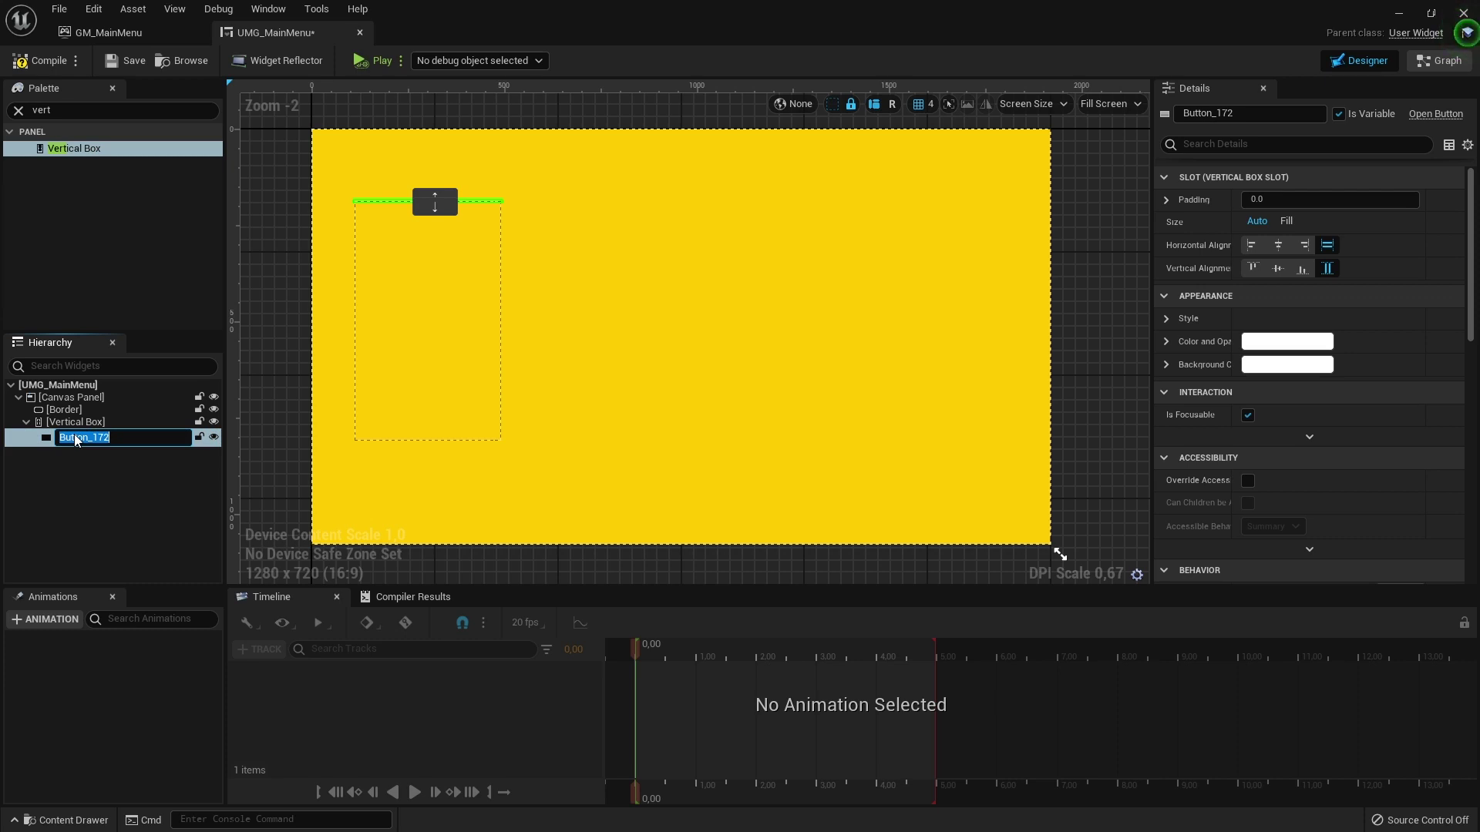
{"action": "type", "text": "BTN_Play"}
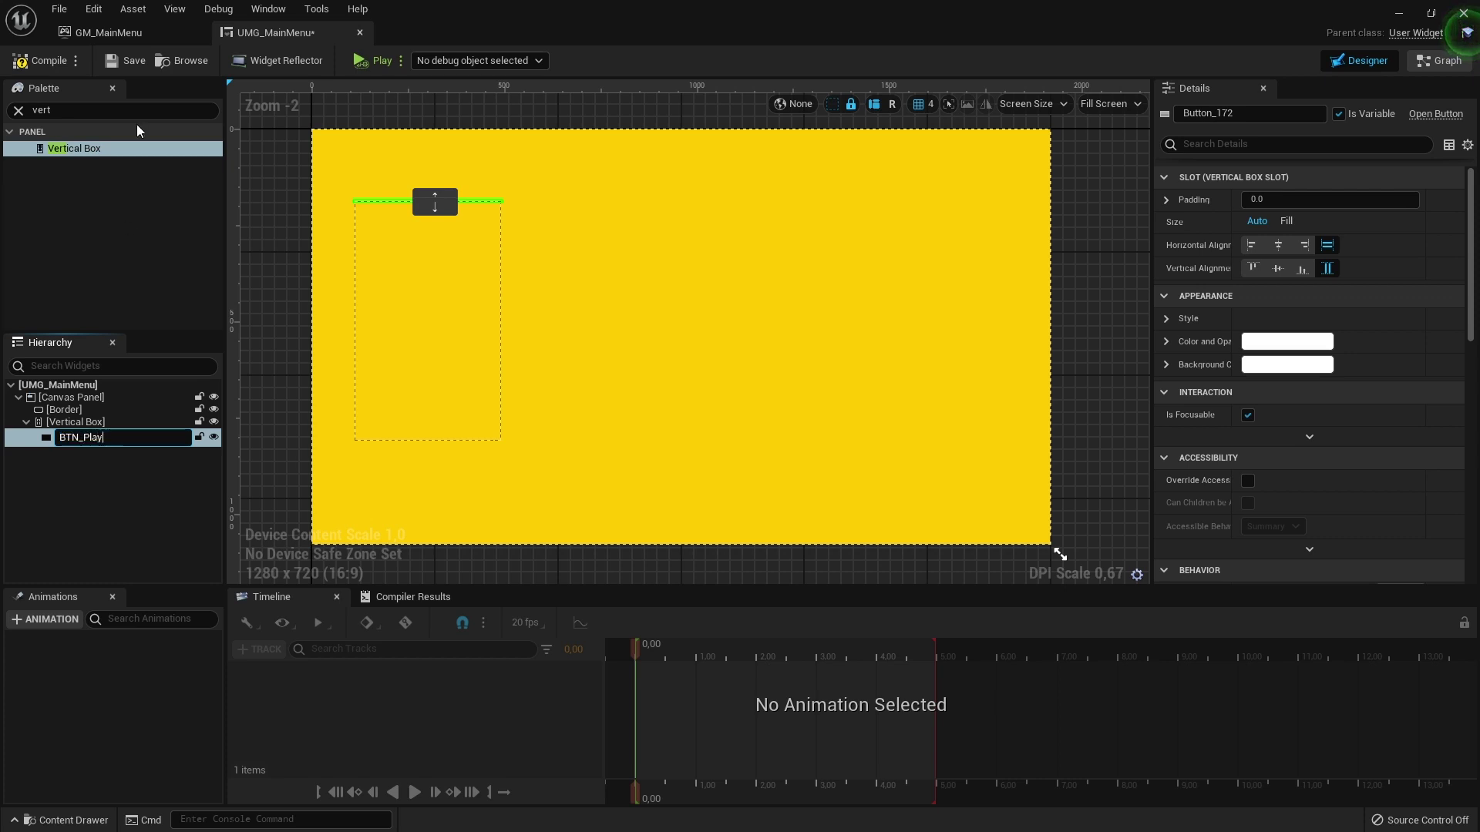
{"action": "key", "text": "Return"}
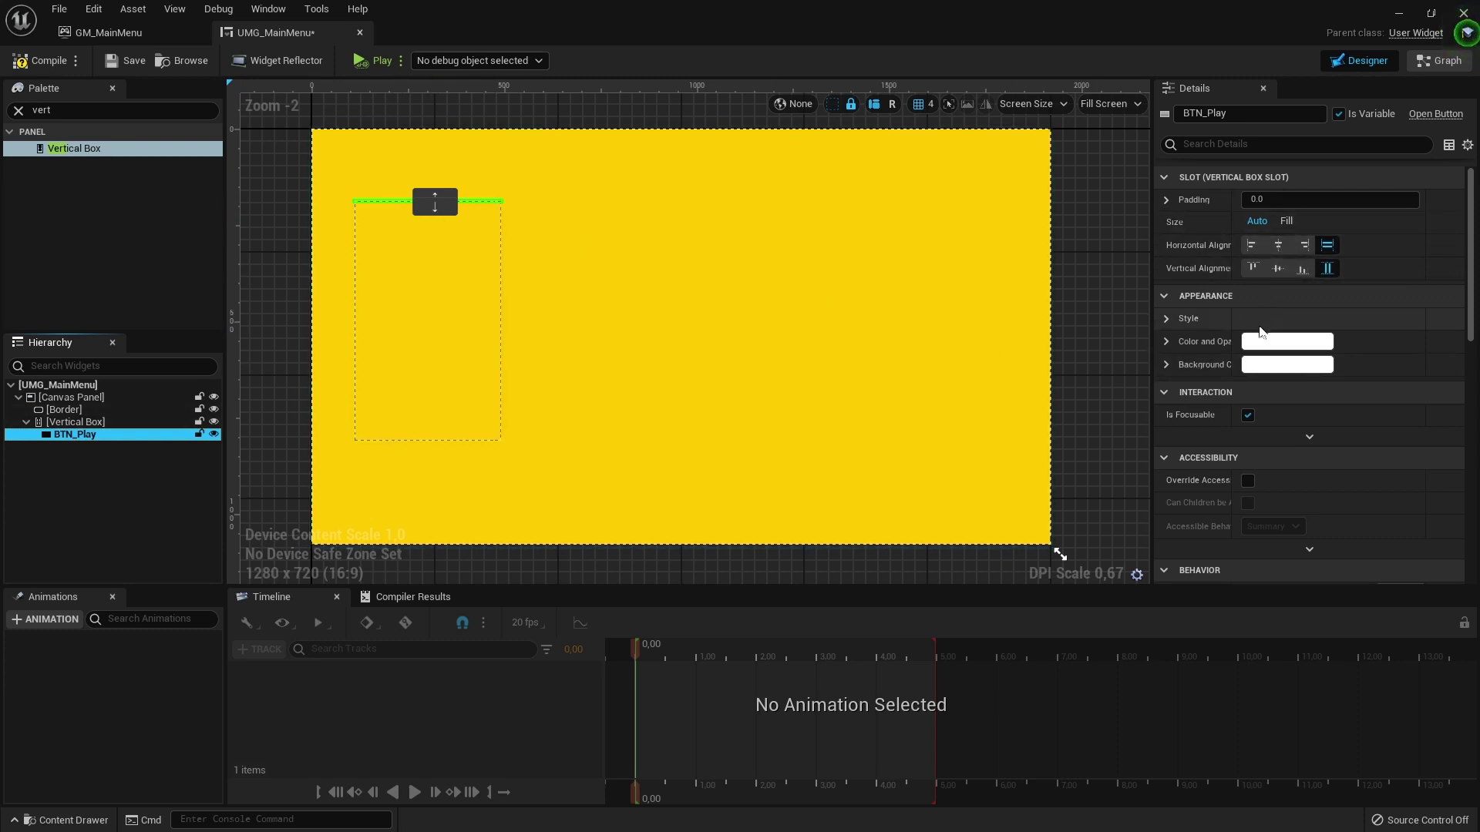
Set BTN_Play's slot size to Fill with Fill horizontal and vertical alignment
{"action": "left_click", "coordinate": [1279, 245]}
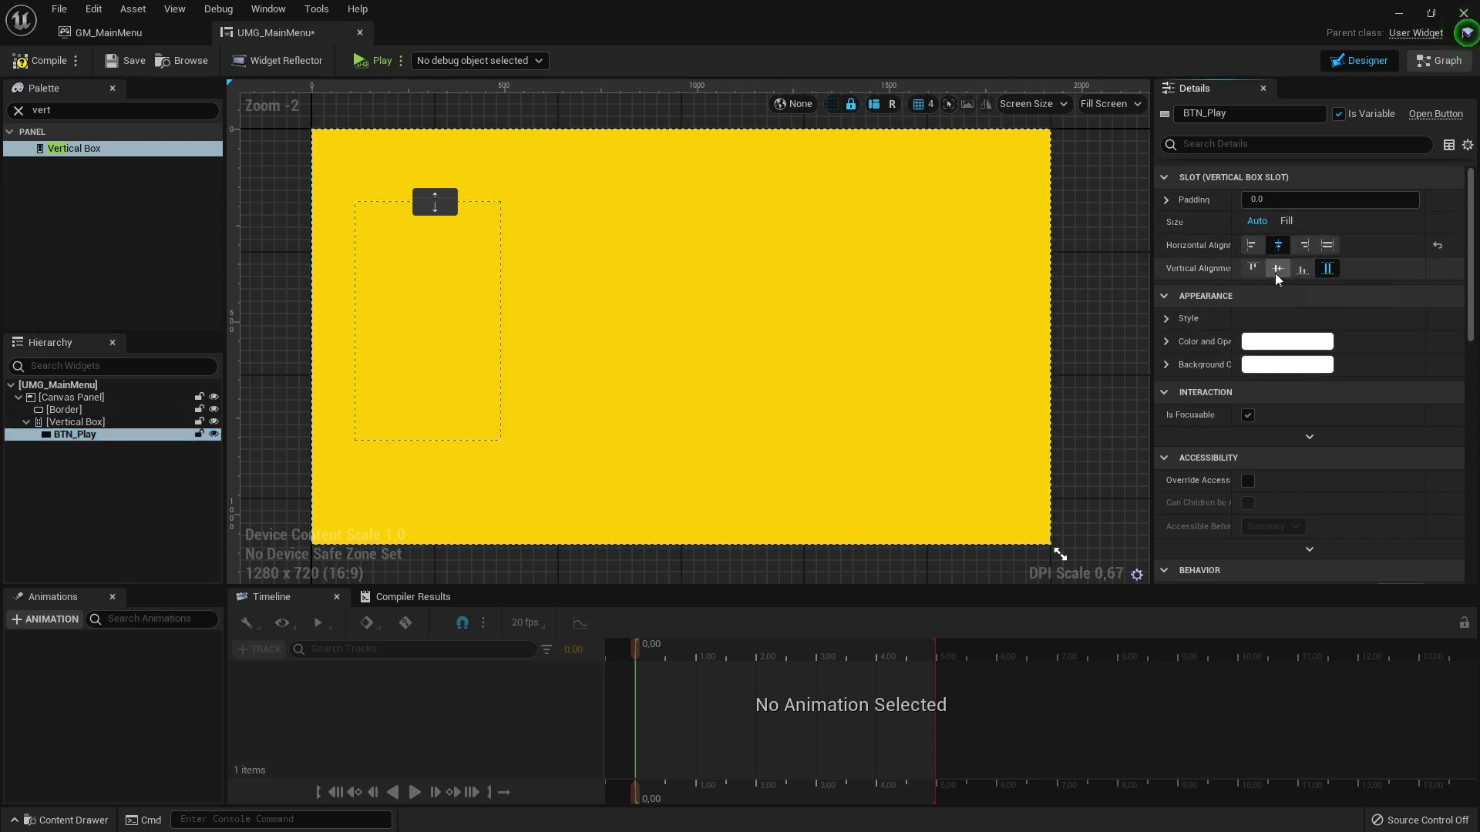
{"action": "left_click", "coordinate": [1285, 221]}
{"action": "left_click", "coordinate": [1263, 225]}
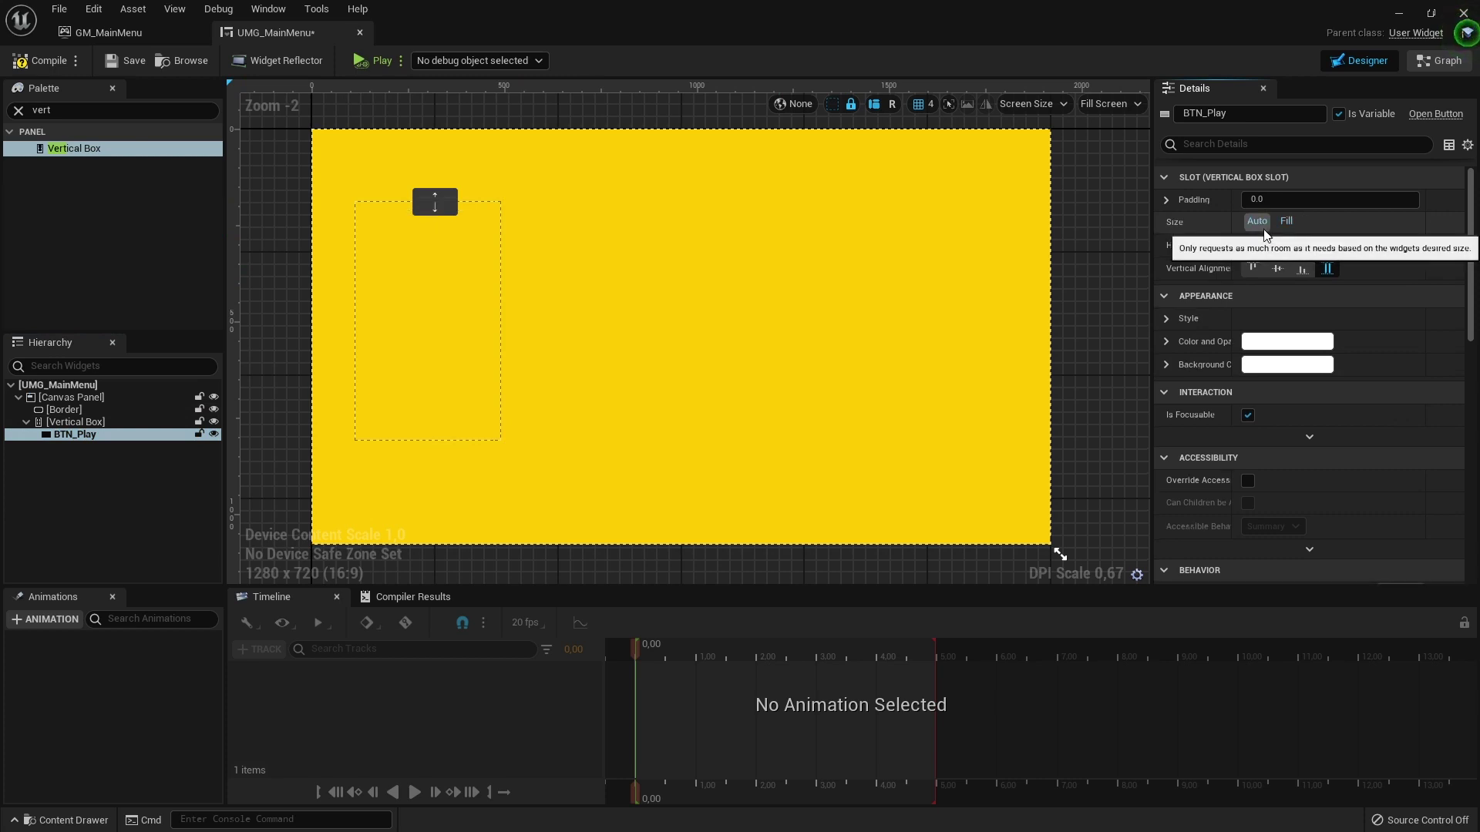
{"action": "left_click", "coordinate": [1286, 222]}
{"action": "left_click", "coordinate": [1326, 247]}
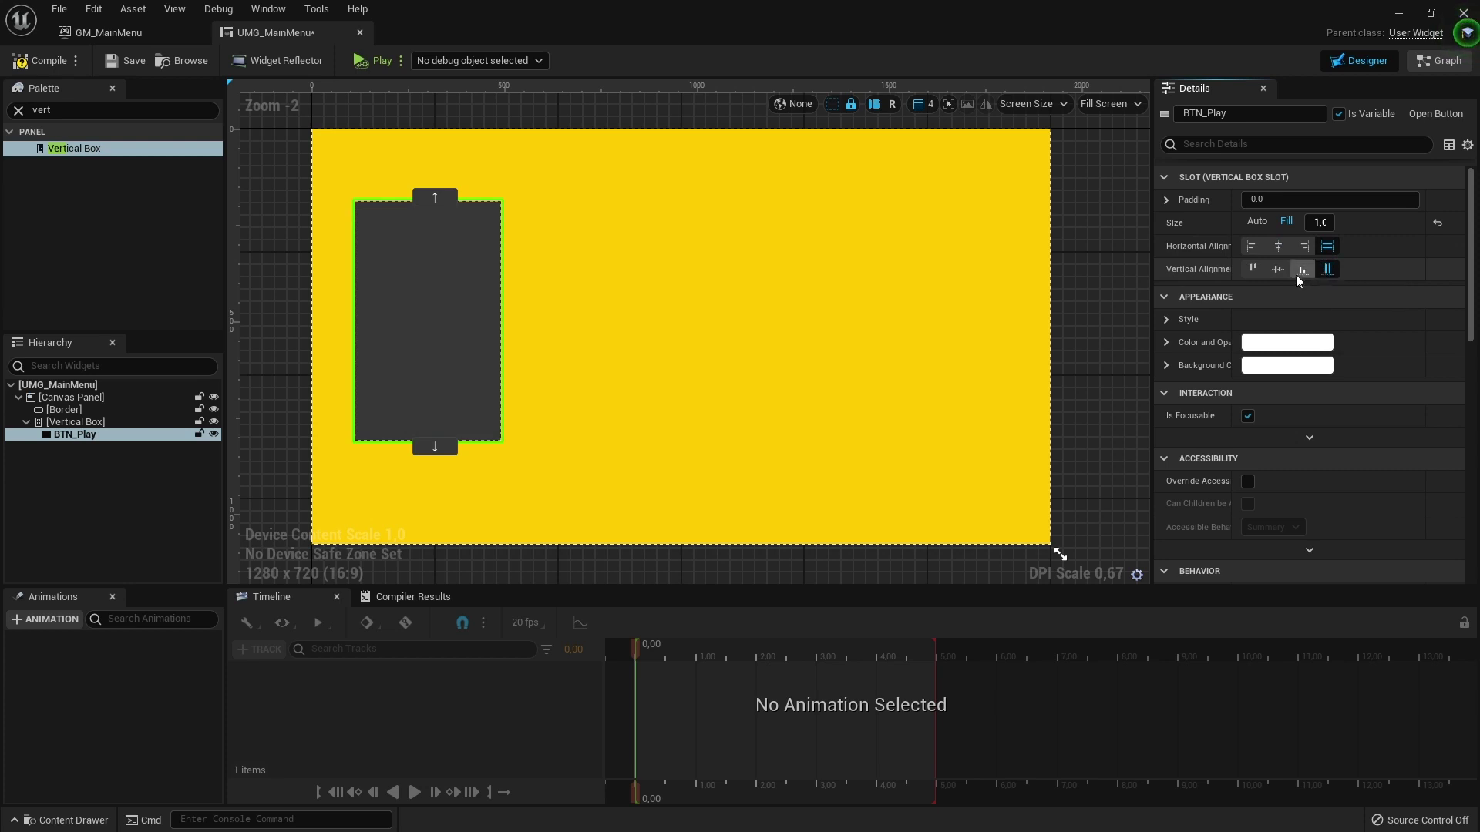
{"action": "left_click", "coordinate": [1277, 269]}
{"action": "left_click", "coordinate": [1327, 269]}
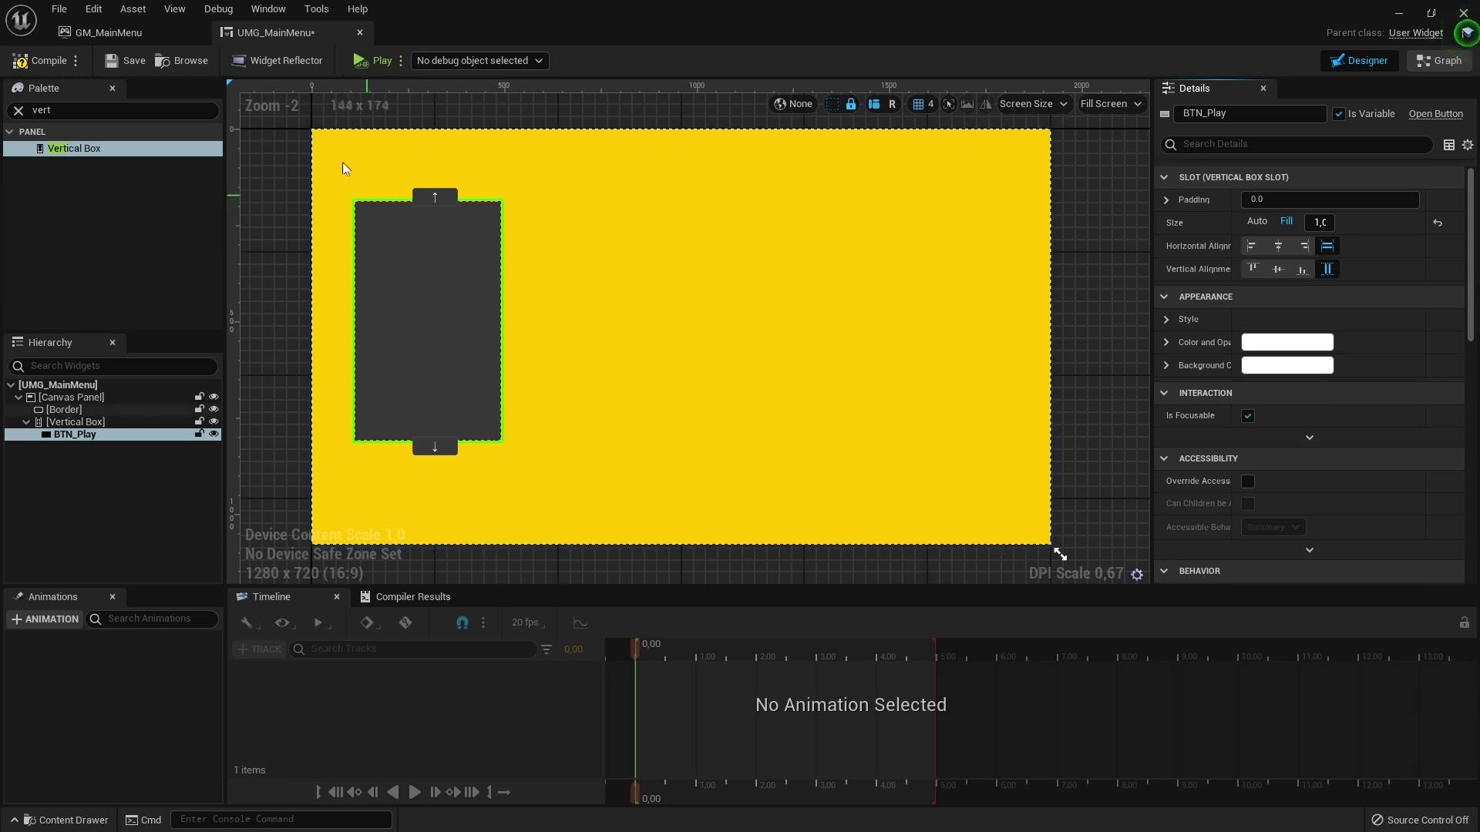
Add a Text widget inside BTN_Play and set its text to 'Start Game'
{"action": "left_click", "coordinate": [122, 112]}
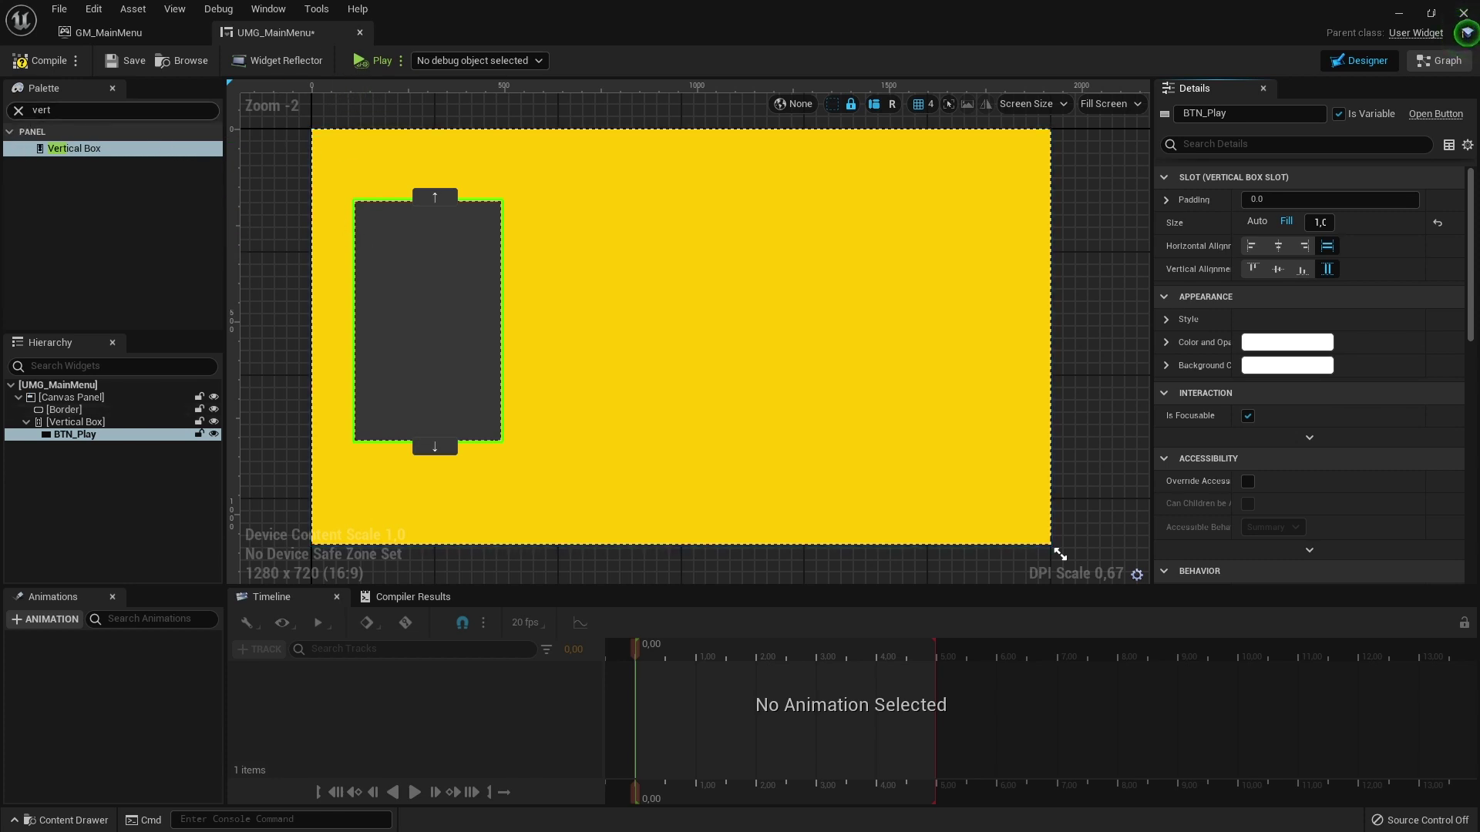
{"action": "type", "text": "text"}
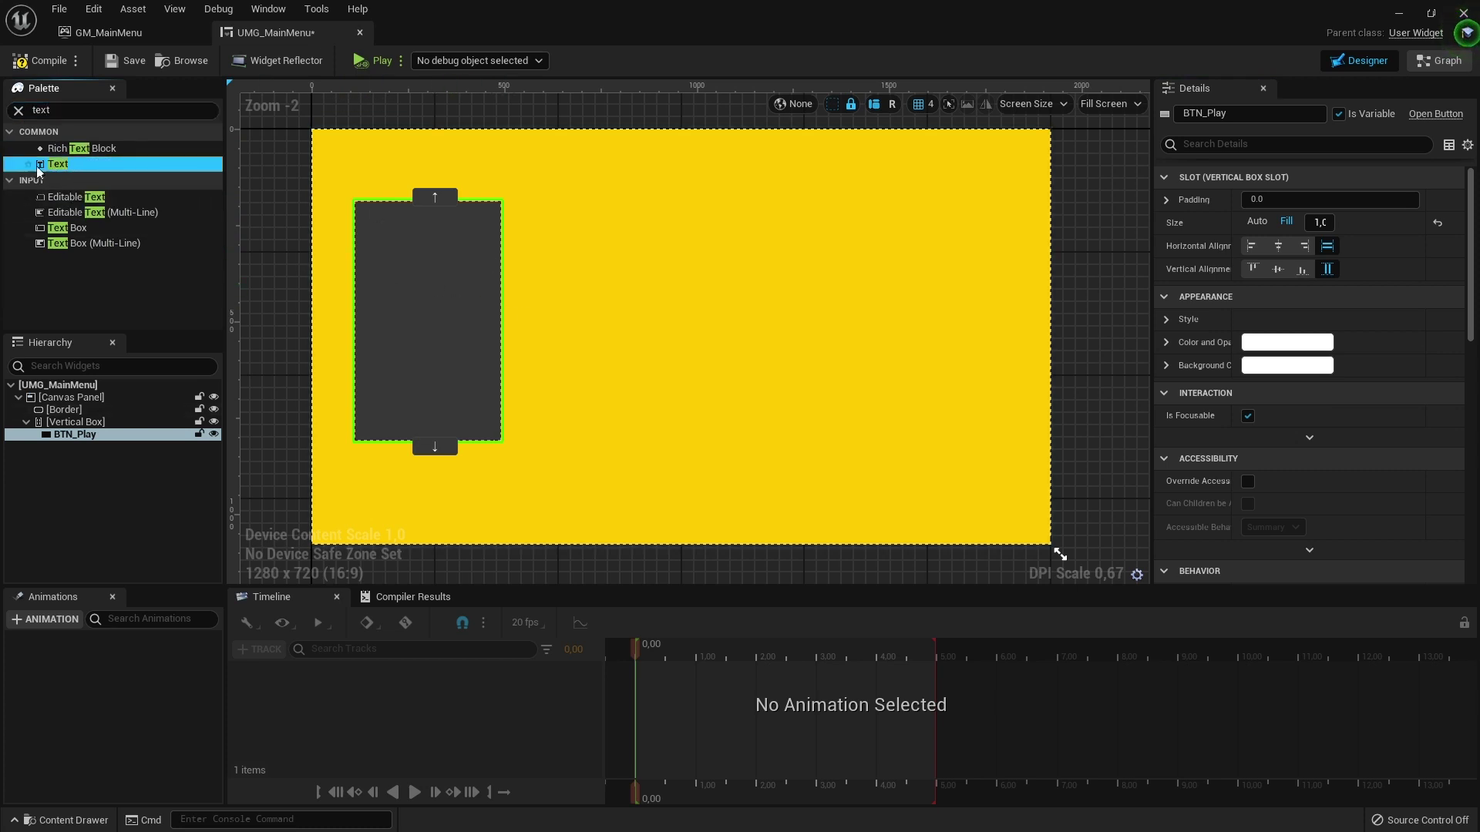
{"action": "mouse_move", "coordinate": [37, 164]}
{"action": "left_mouse_down"}
{"action": "mouse_move", "coordinate": [282, 340]}
{"action": "mouse_move", "coordinate": [82, 437]}
{"action": "left_mouse_up"}
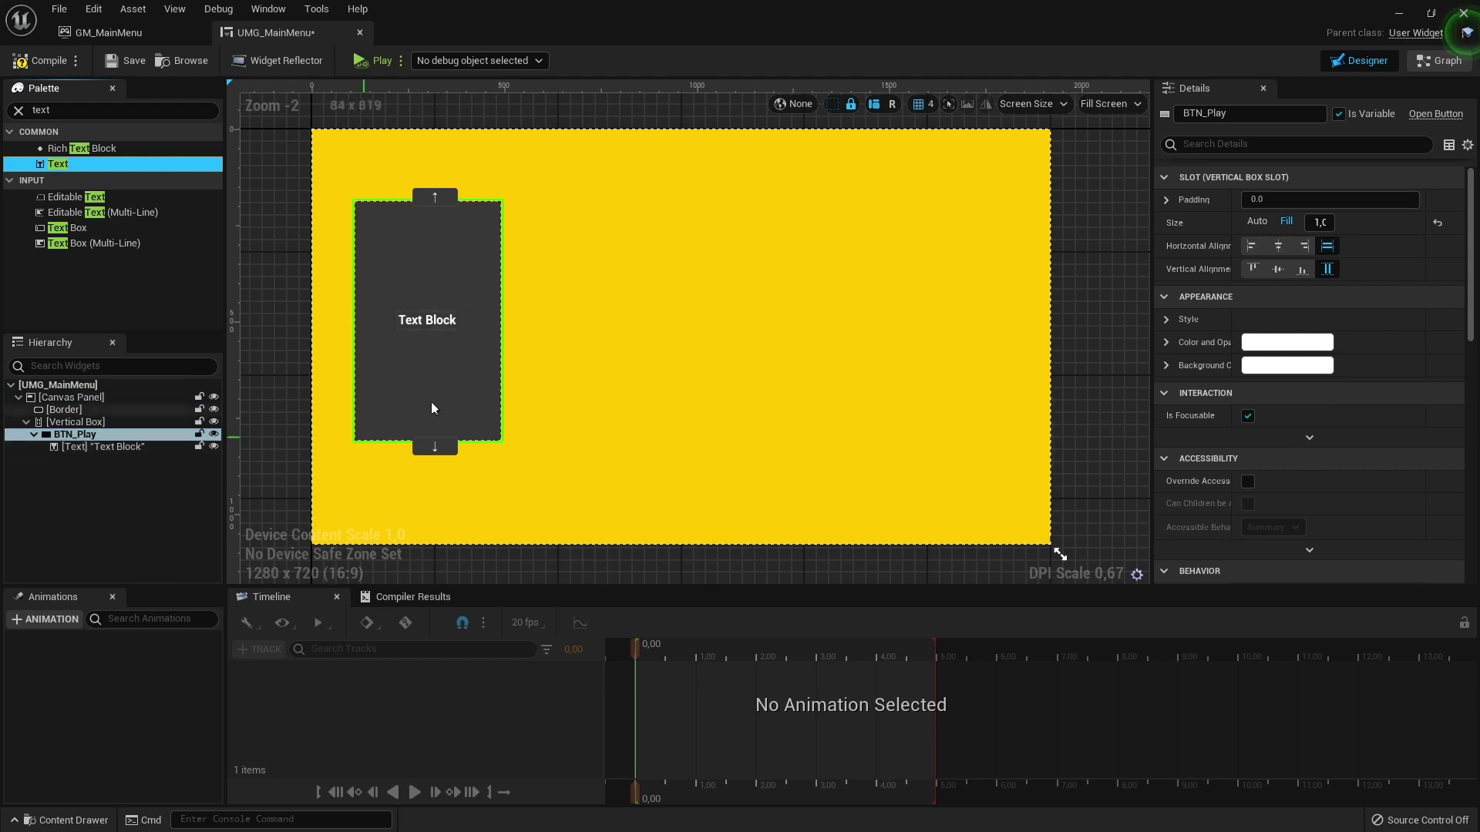
{"action": "left_click", "coordinate": [427, 322]}
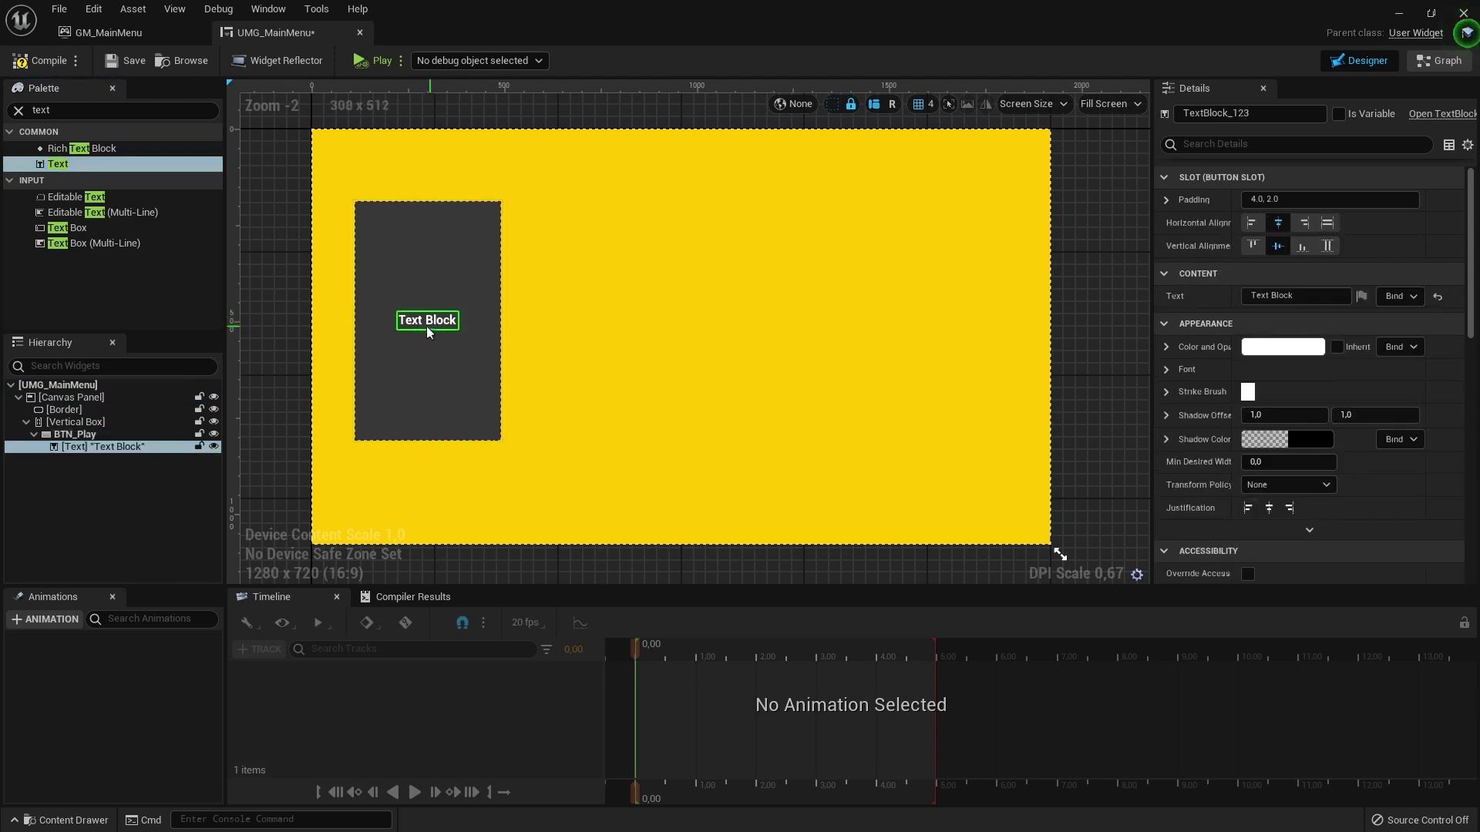
{"action": "left_click", "coordinate": [98, 448]}
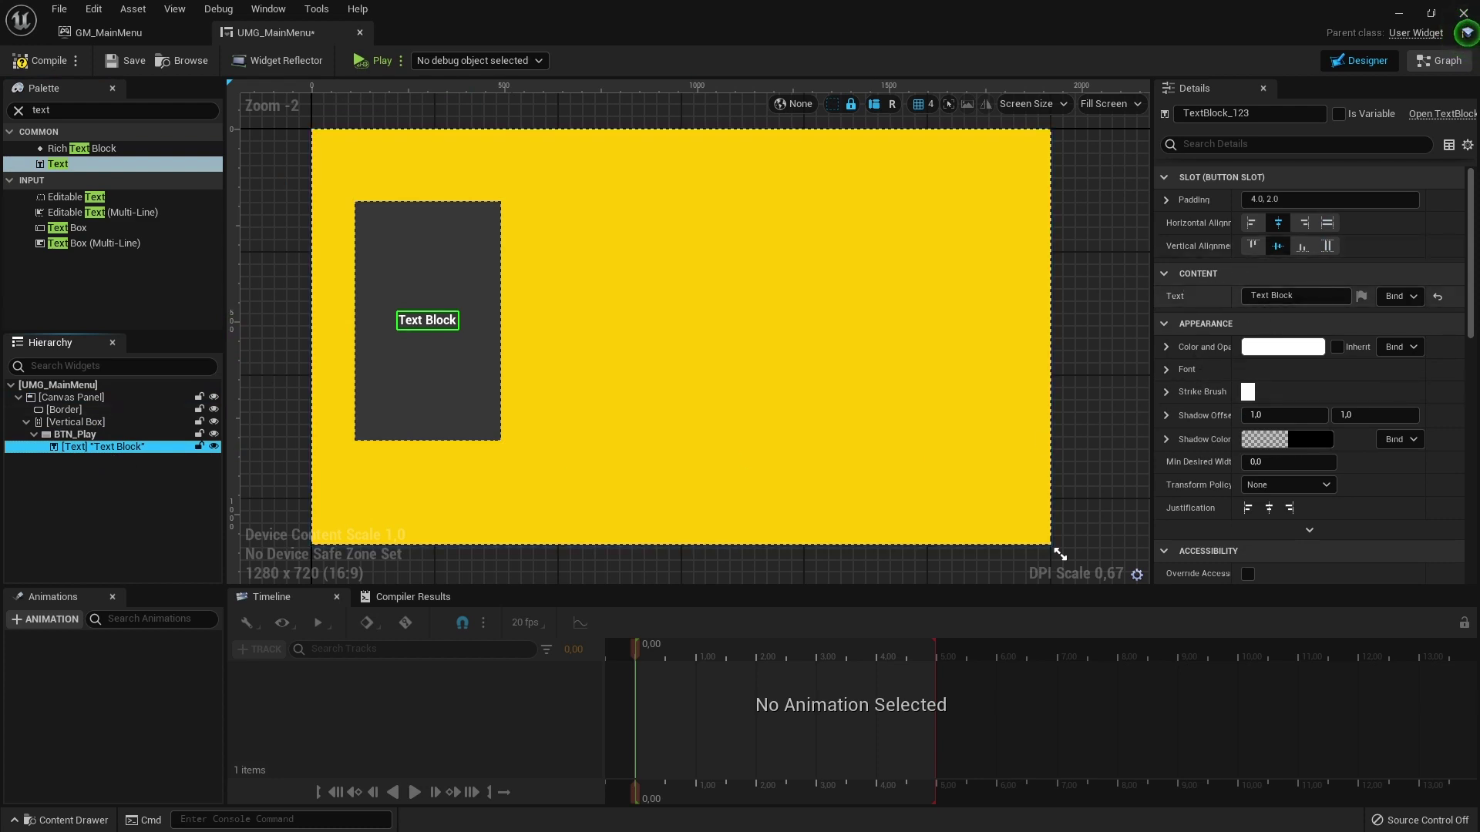
{"action": "left_click", "coordinate": [1295, 296]}
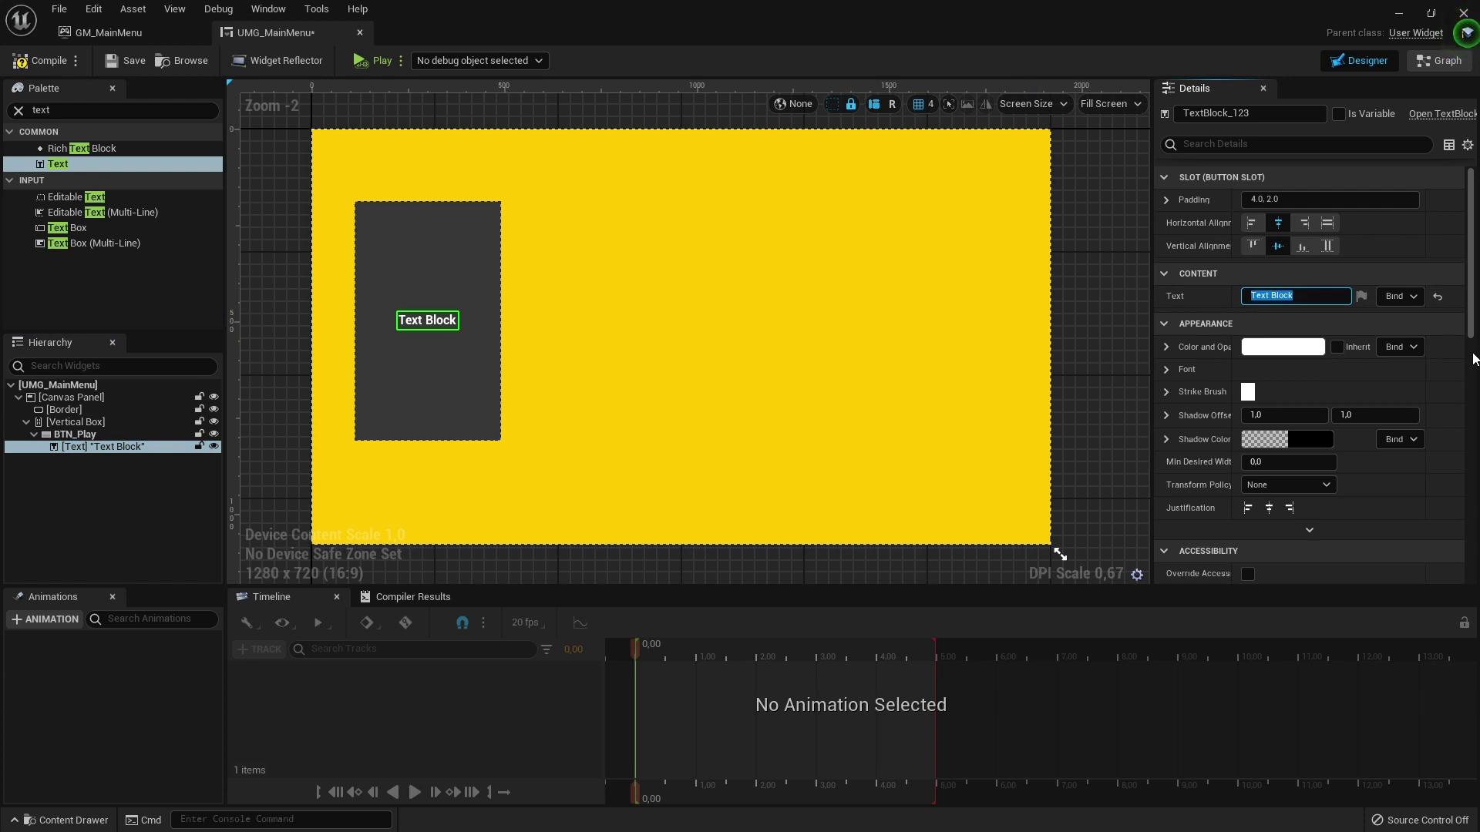
{"action": "type", "text": "Start Gam"}
{"action": "type", "text": "e"}
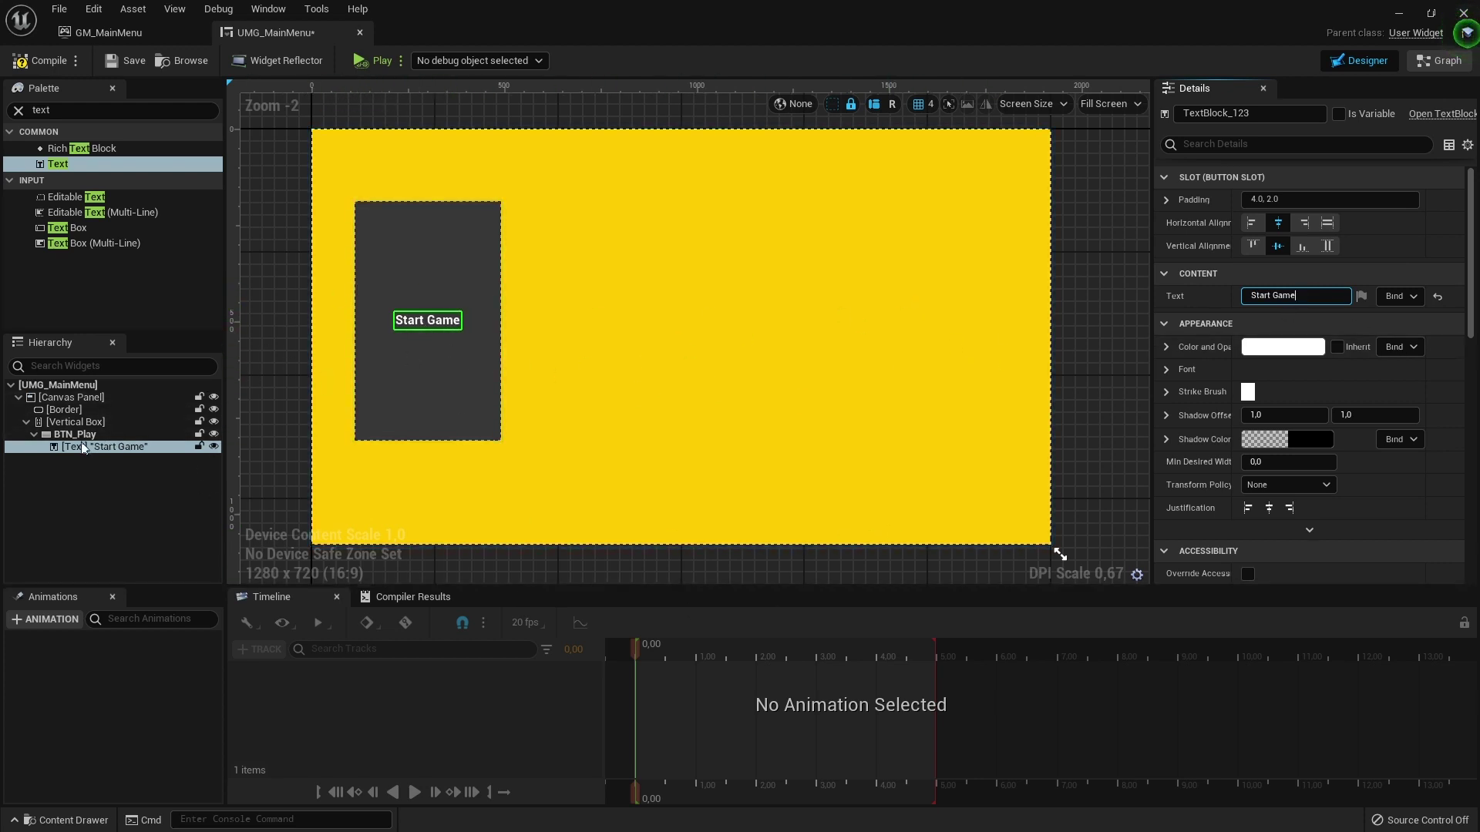
{"action": "left_click", "coordinate": [77, 435]}
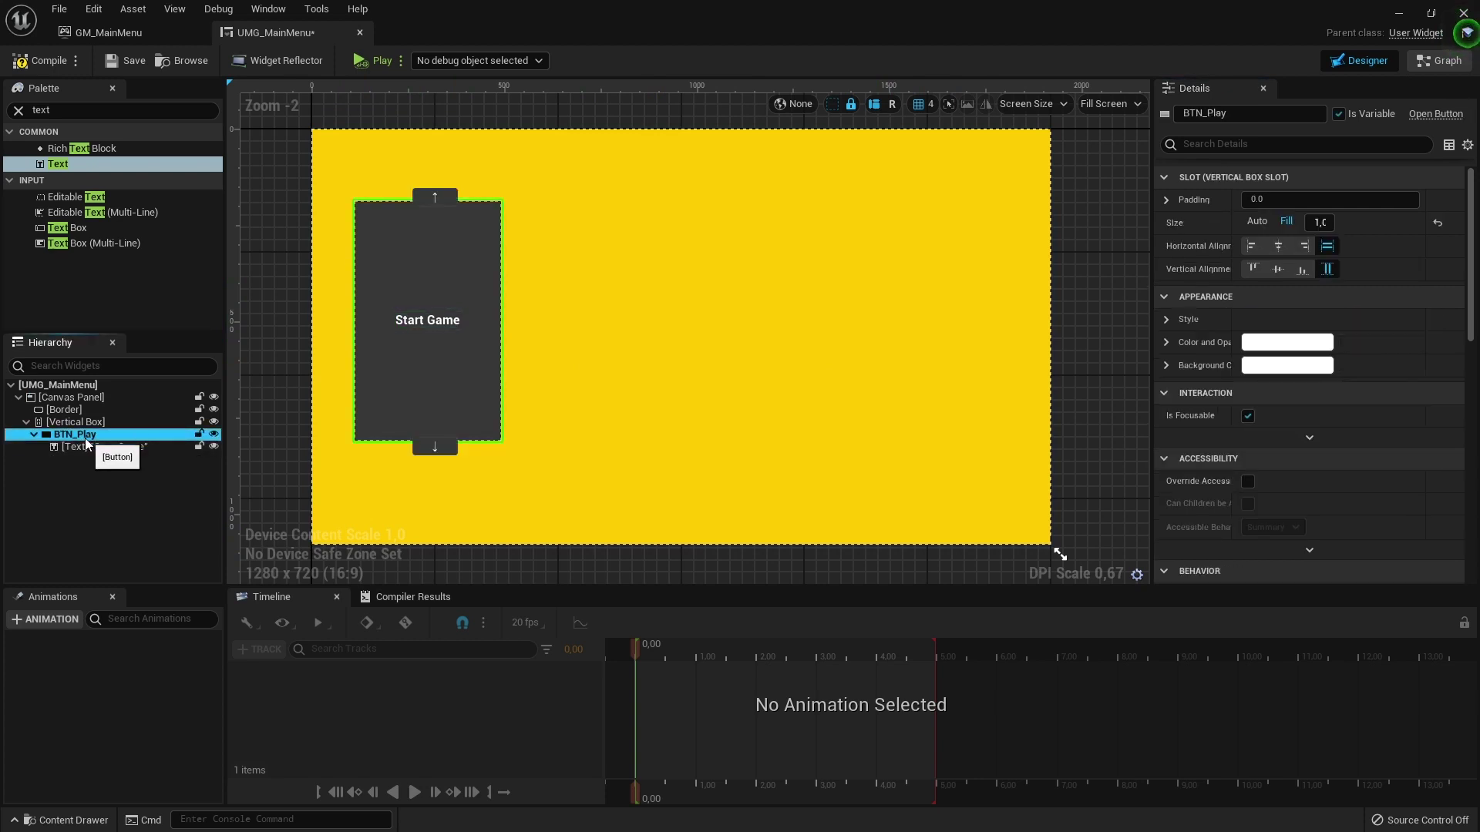
Paste a copy of BTN_Play into the Vertical Box and relabel it 'Options'
{"action": "left_click", "coordinate": [74, 423]}
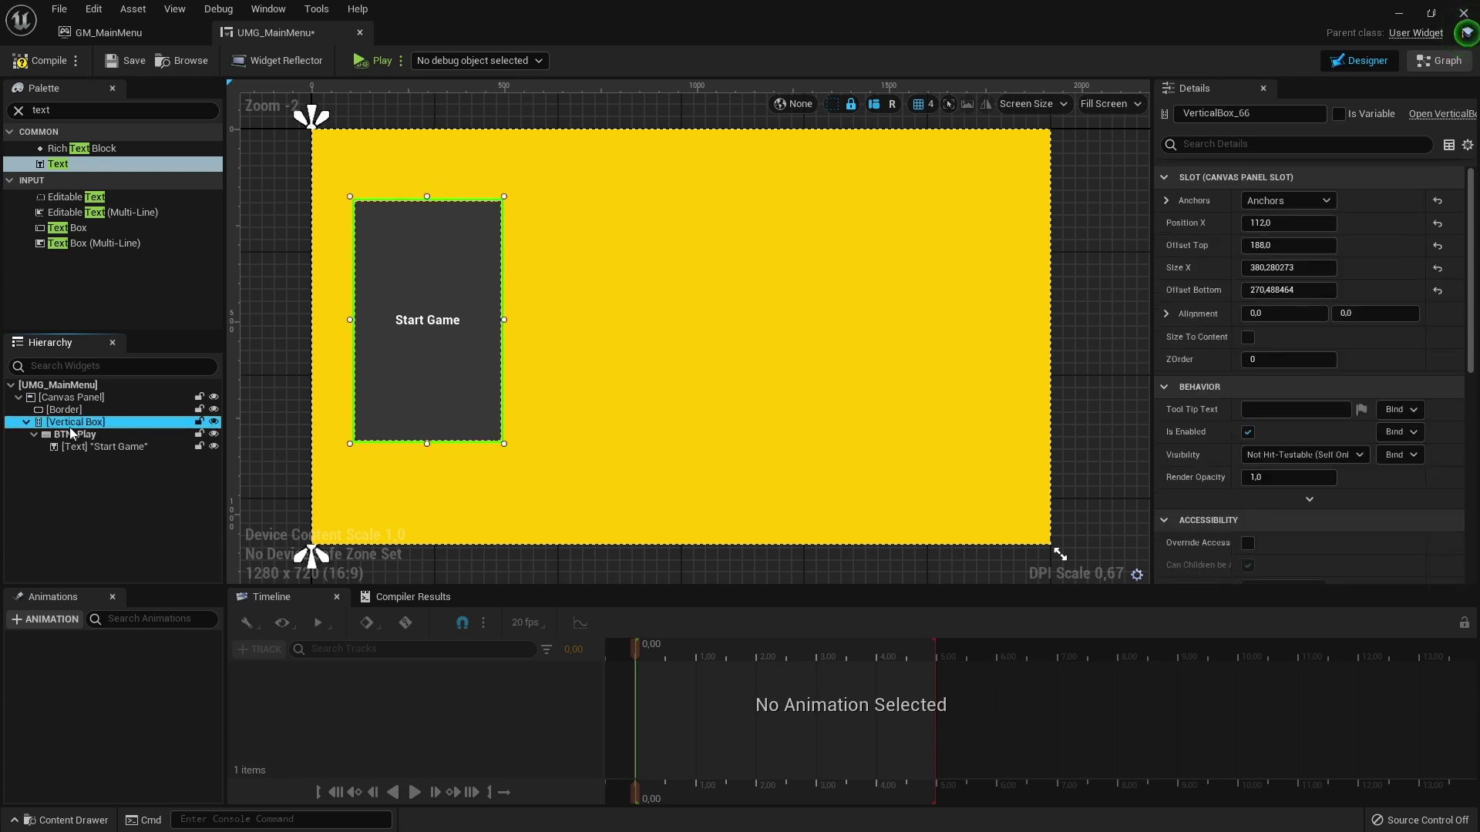
{"action": "key", "text": "ctrl+v"}
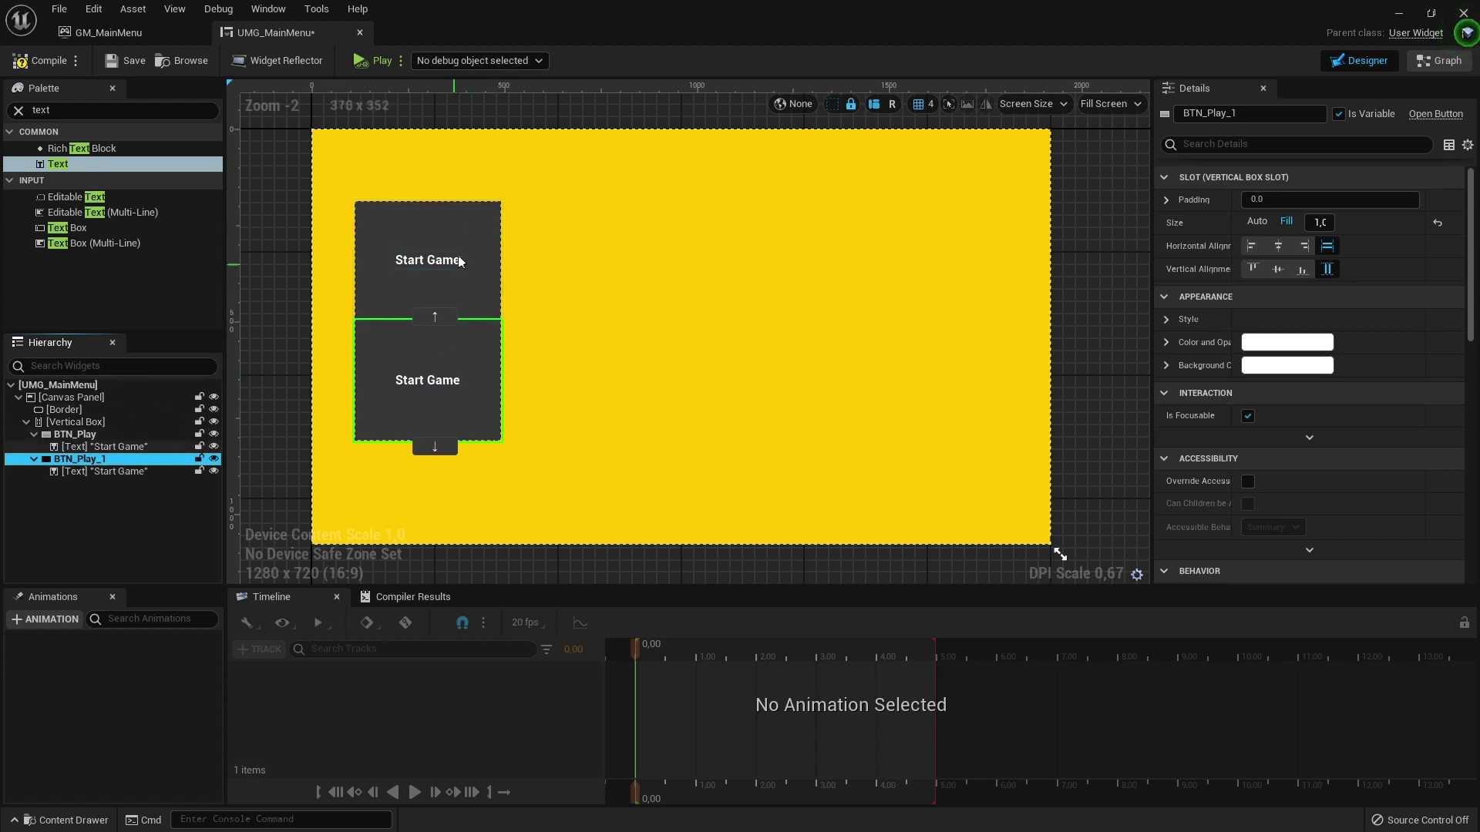
{"action": "left_click", "coordinate": [436, 385]}
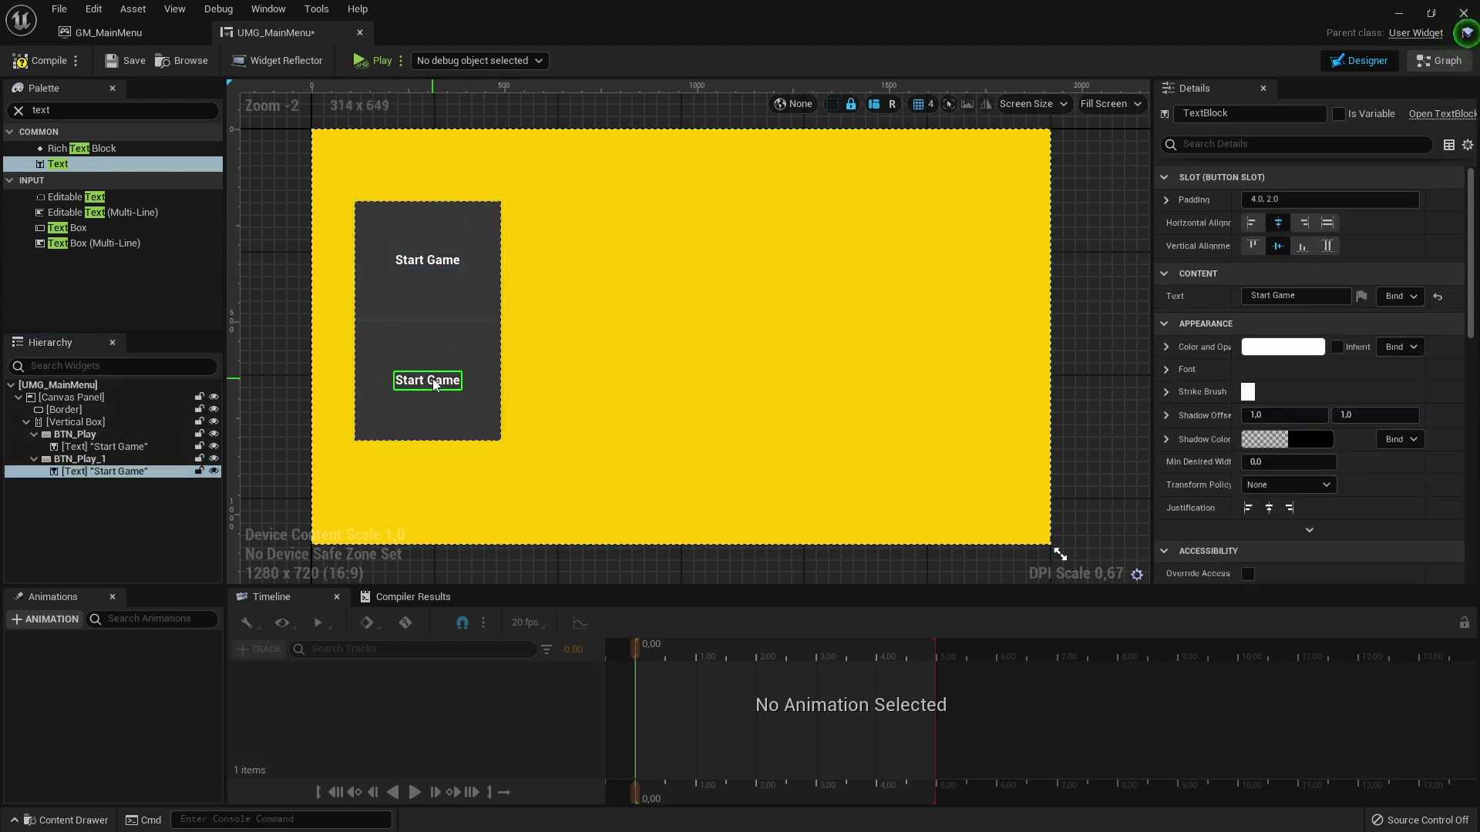
{"action": "double_click", "coordinate": [436, 386]}
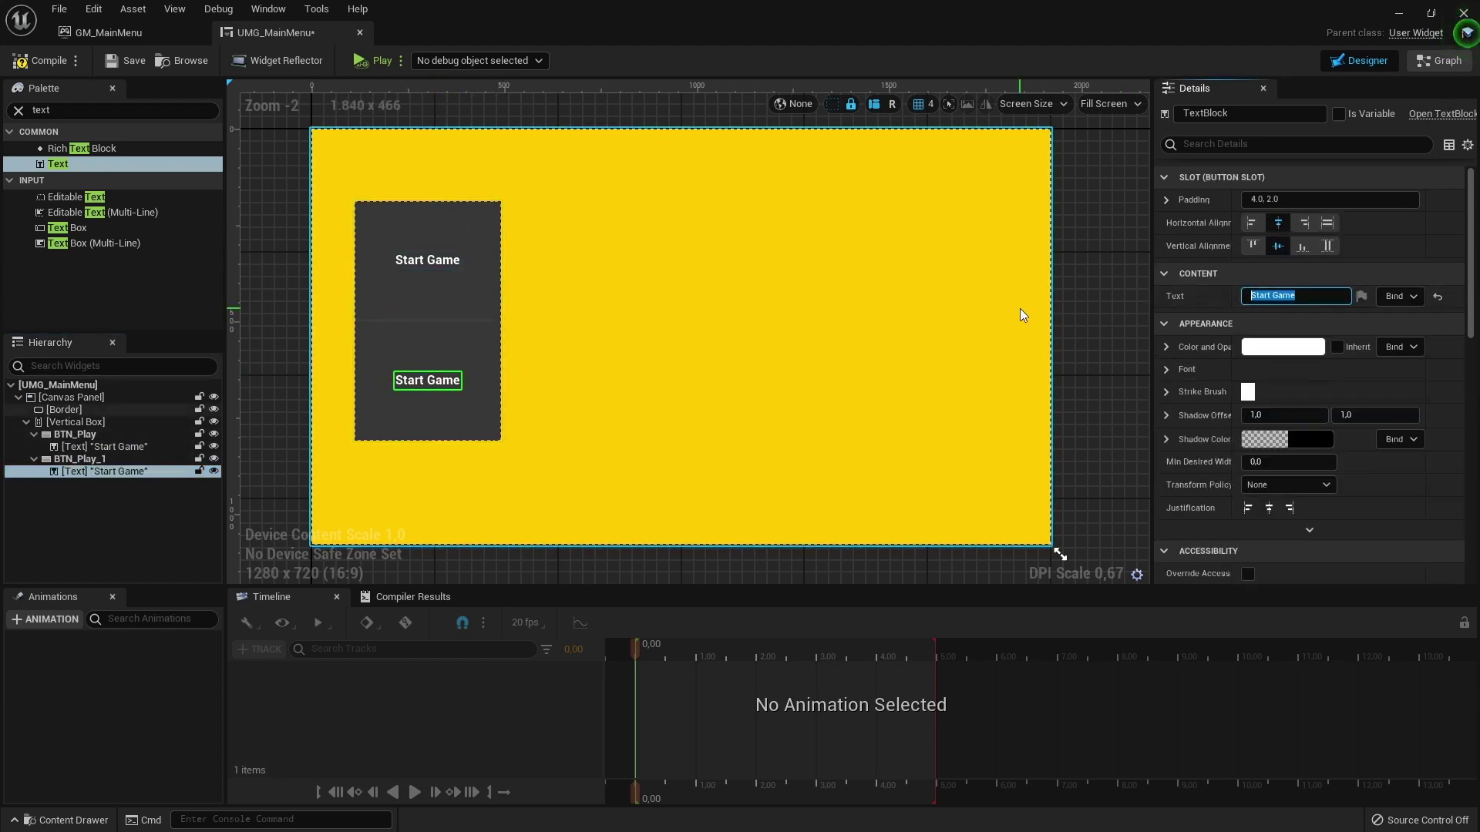
{"action": "type", "text": "Options"}
{"action": "key", "text": "Return"}
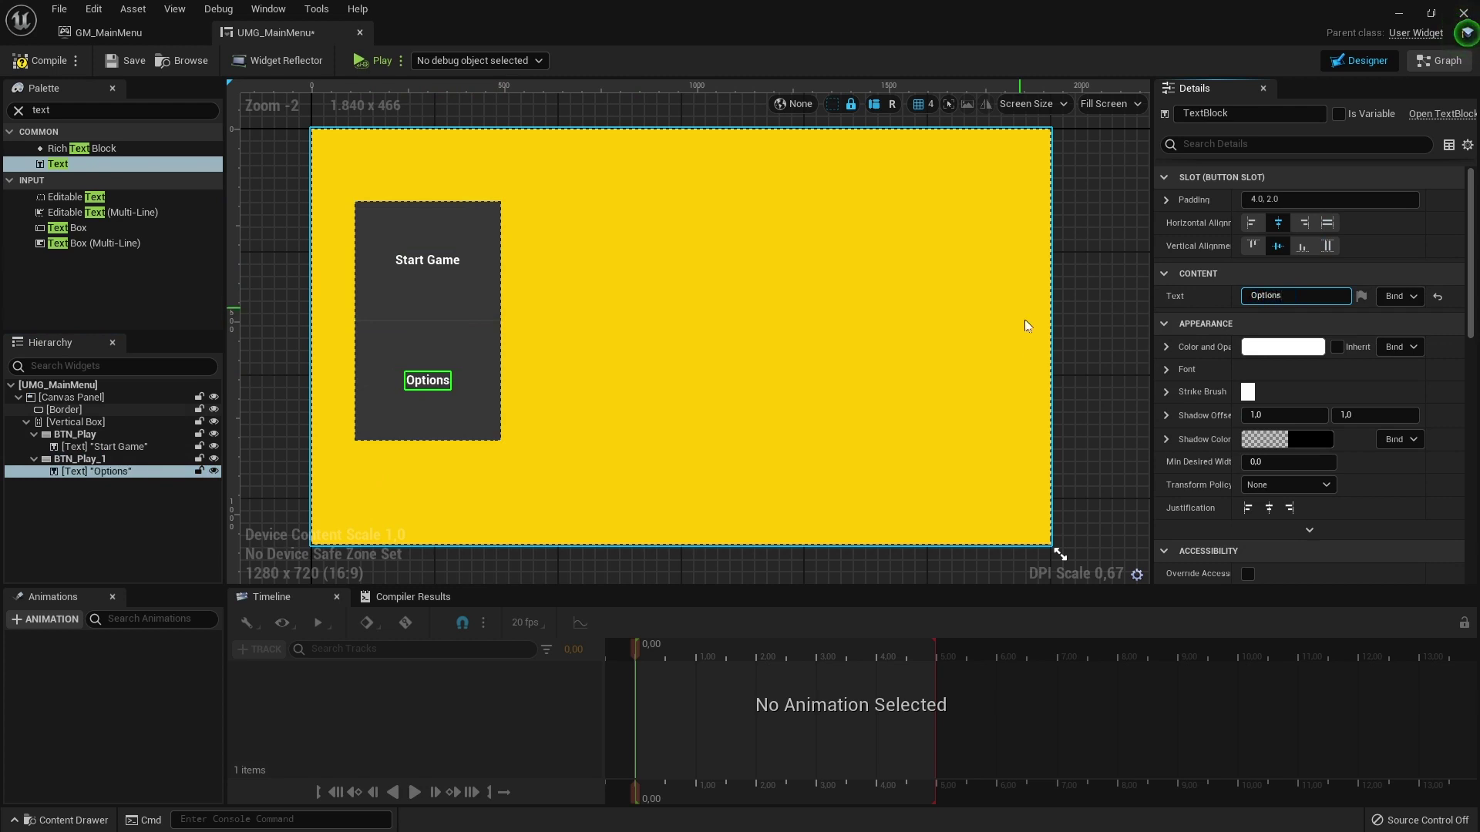
Rename the copied button to BTN_Options
{"action": "left_click", "coordinate": [99, 461]}
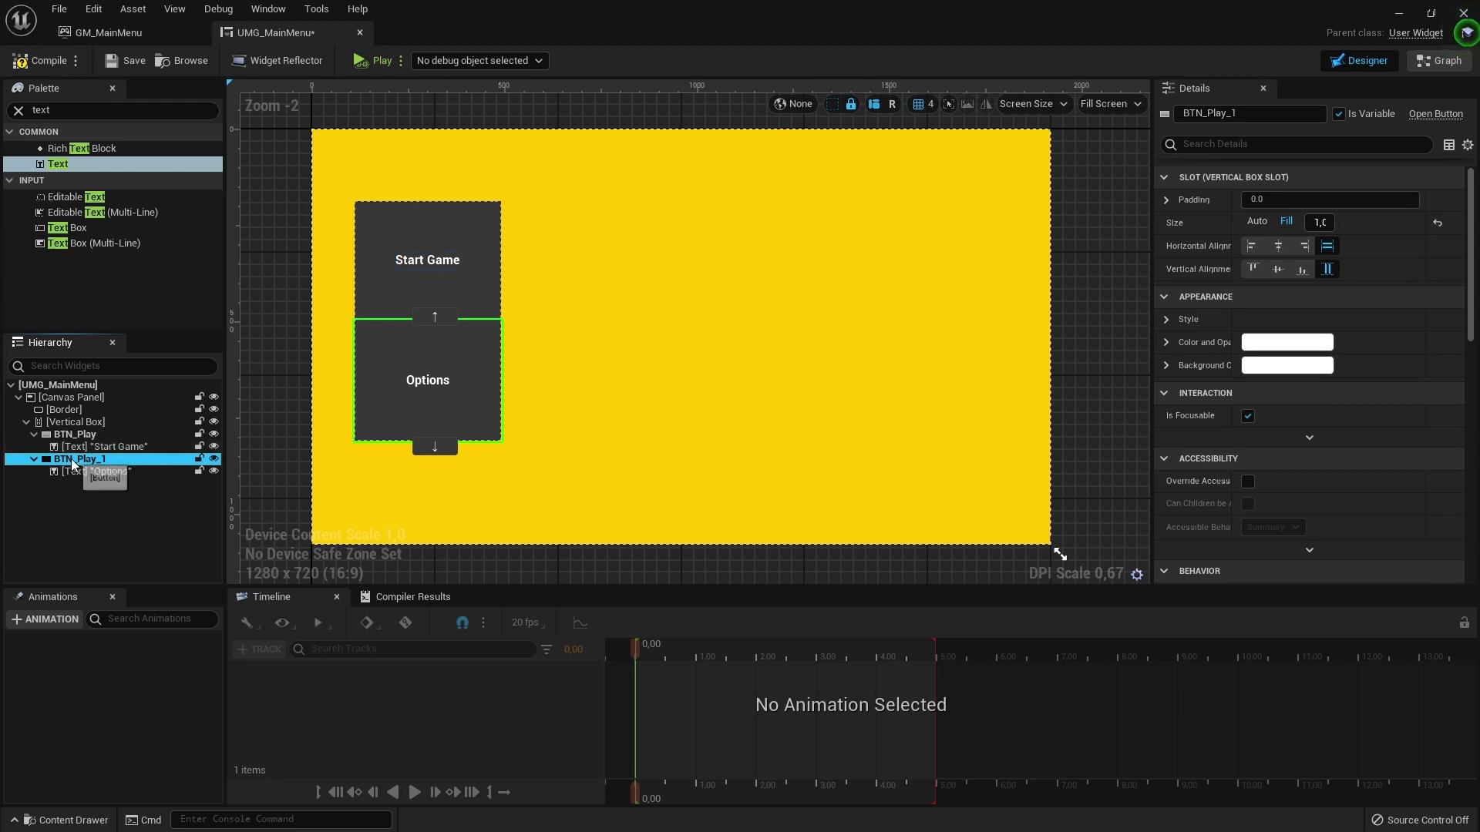
{"action": "double_click", "coordinate": [128, 463]}
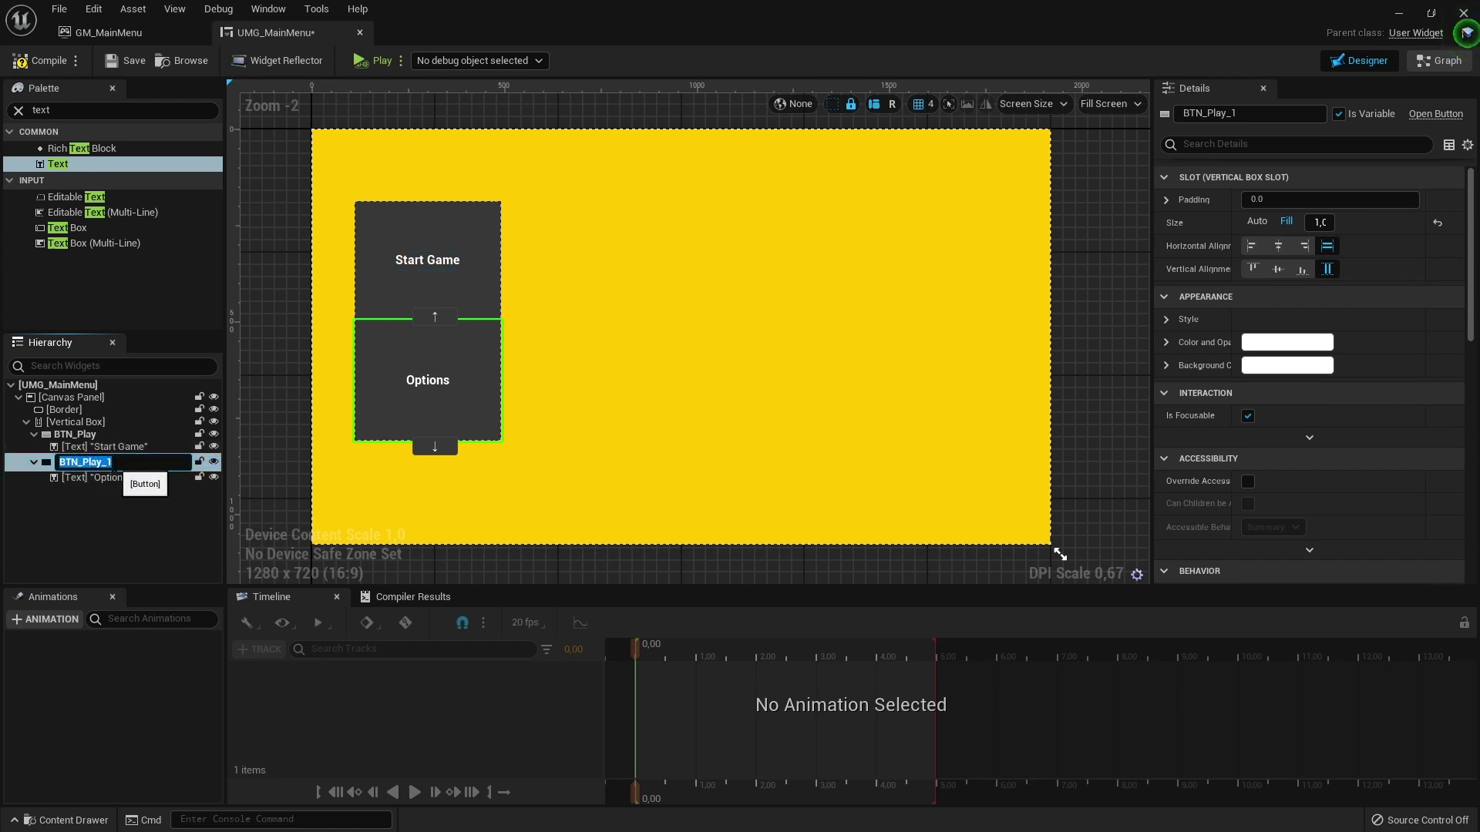
{"action": "key", "text": "End"}
{"action": "key", "text": "BackSpace"}
{"action": "key", "text": "BackSpace"}
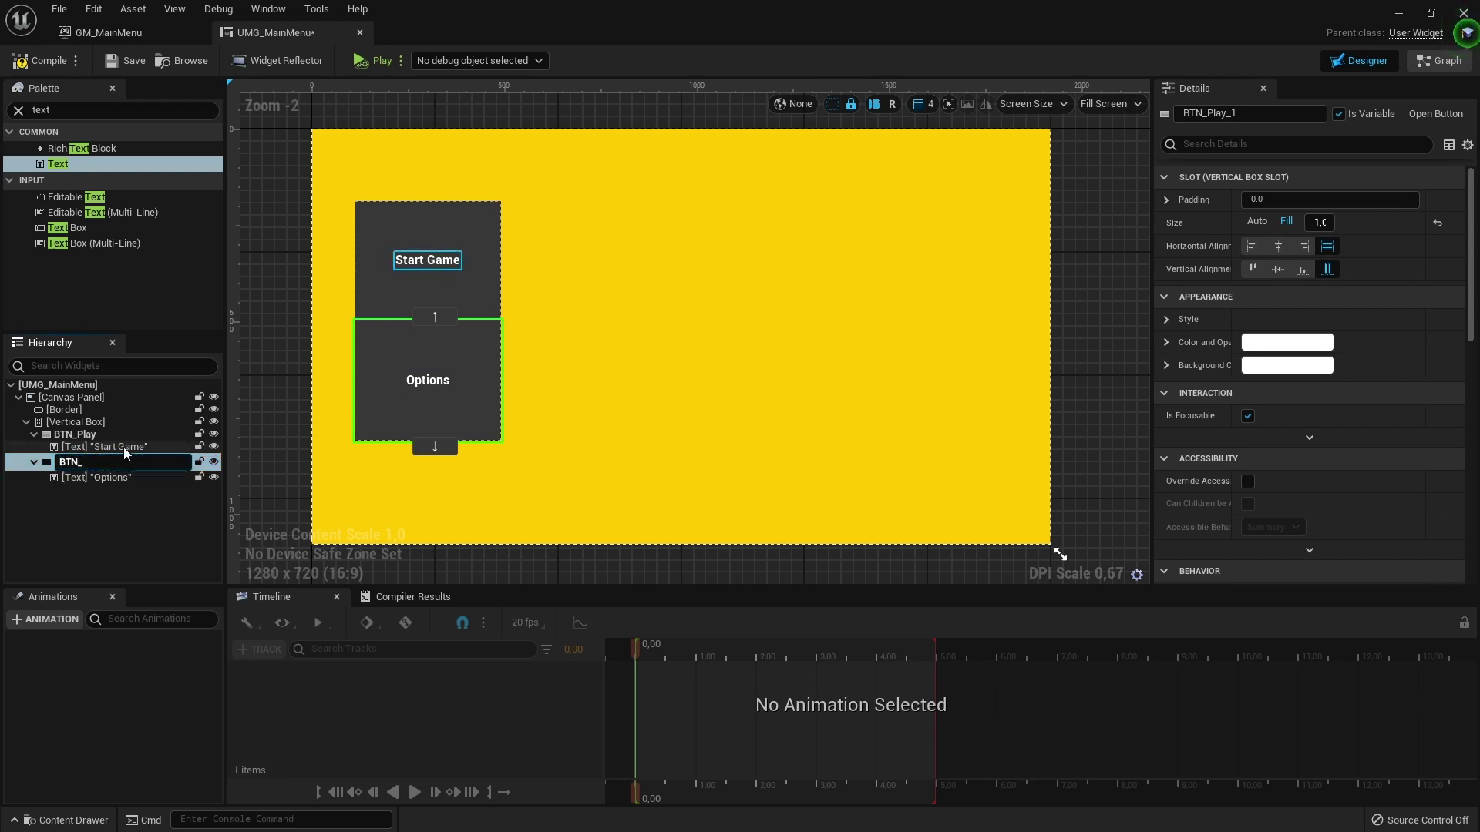
{"action": "type", "text": "Options"}
{"action": "key", "text": "Return"}
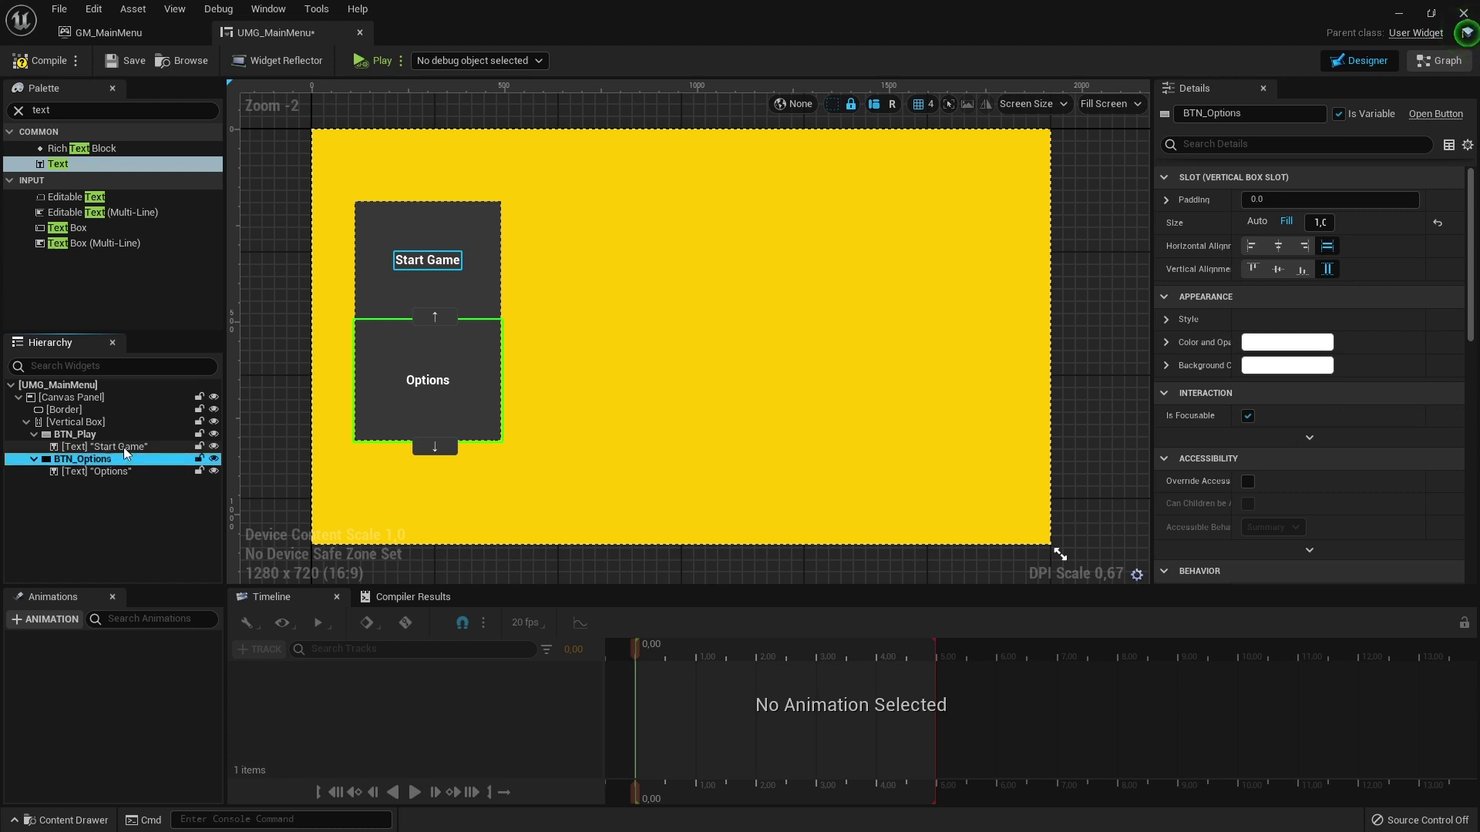
Give BTN_Options a top padding of 10 to separate it from Start Game
{"action": "scroll", "coordinate": [428, 322], "scroll_direction": "up", "scroll_amount": 6}
{"action": "scroll", "coordinate": [419, 303], "scroll_direction": "up", "scroll_amount": 1}
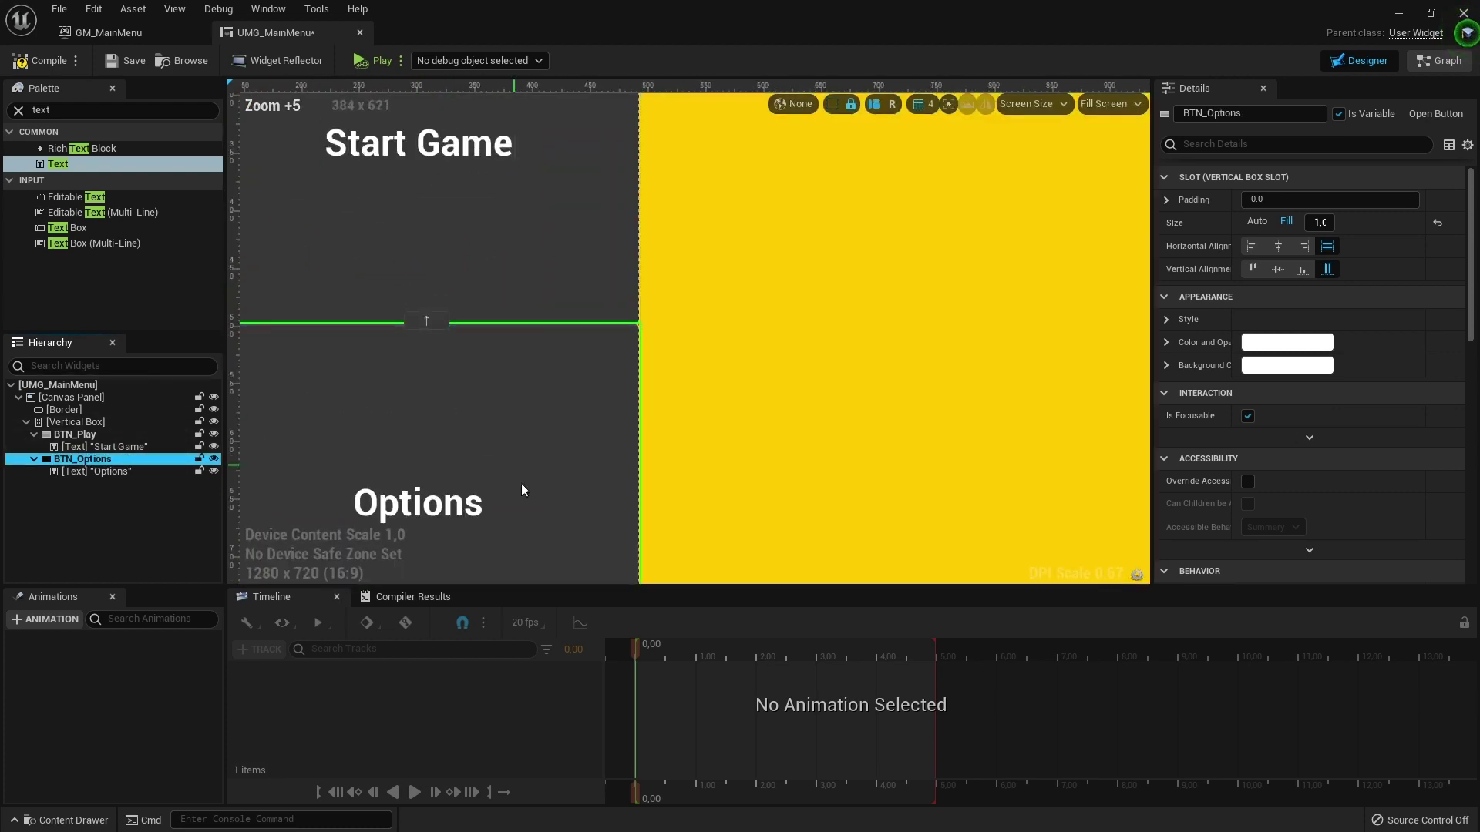
{"action": "scroll", "coordinate": [529, 417], "scroll_direction": "down", "scroll_amount": 4}
{"action": "scroll", "coordinate": [506, 308], "scroll_direction": "down", "scroll_amount": 1}
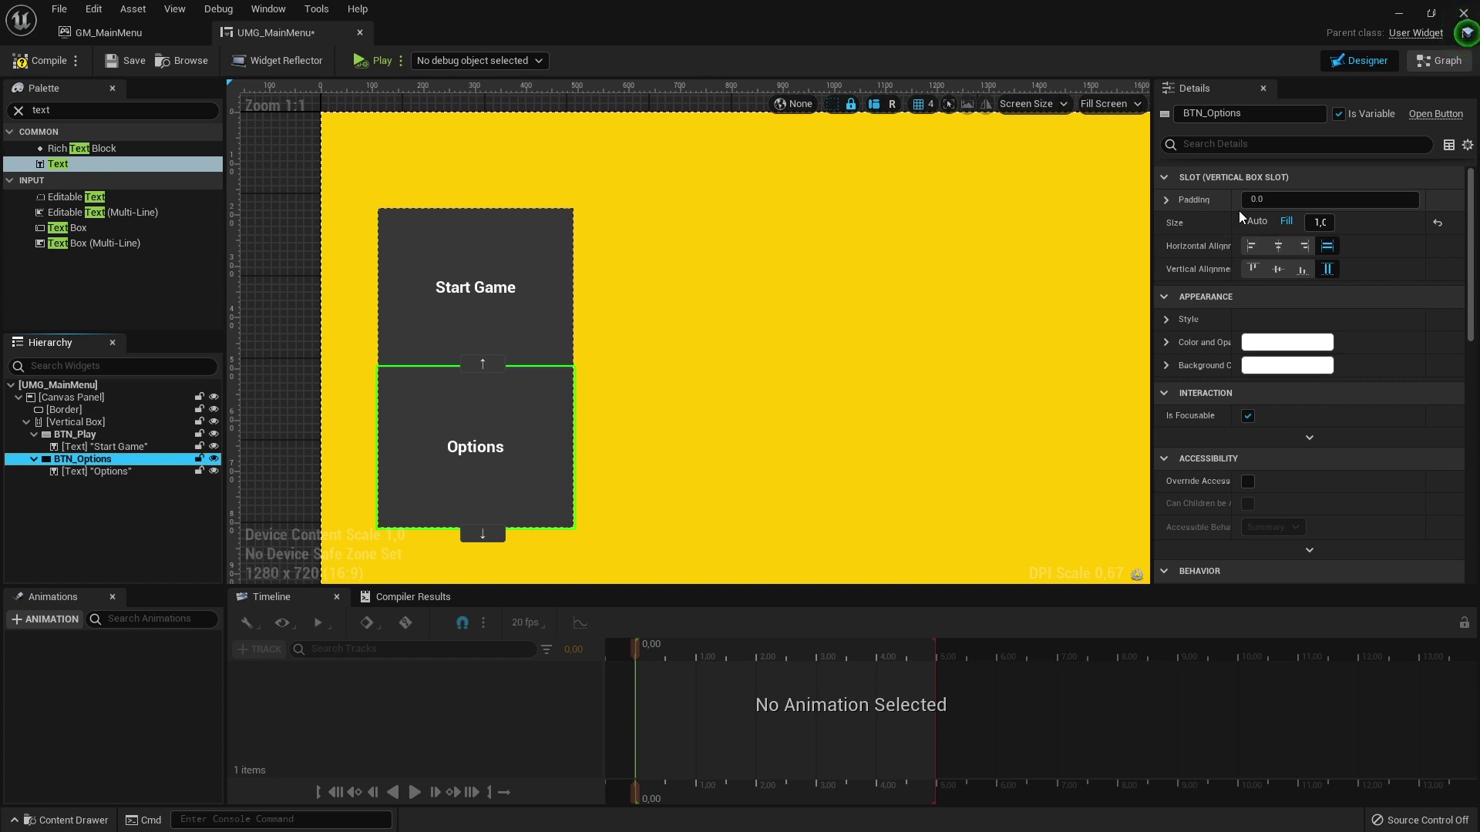
{"action": "left_click", "coordinate": [1166, 200]}
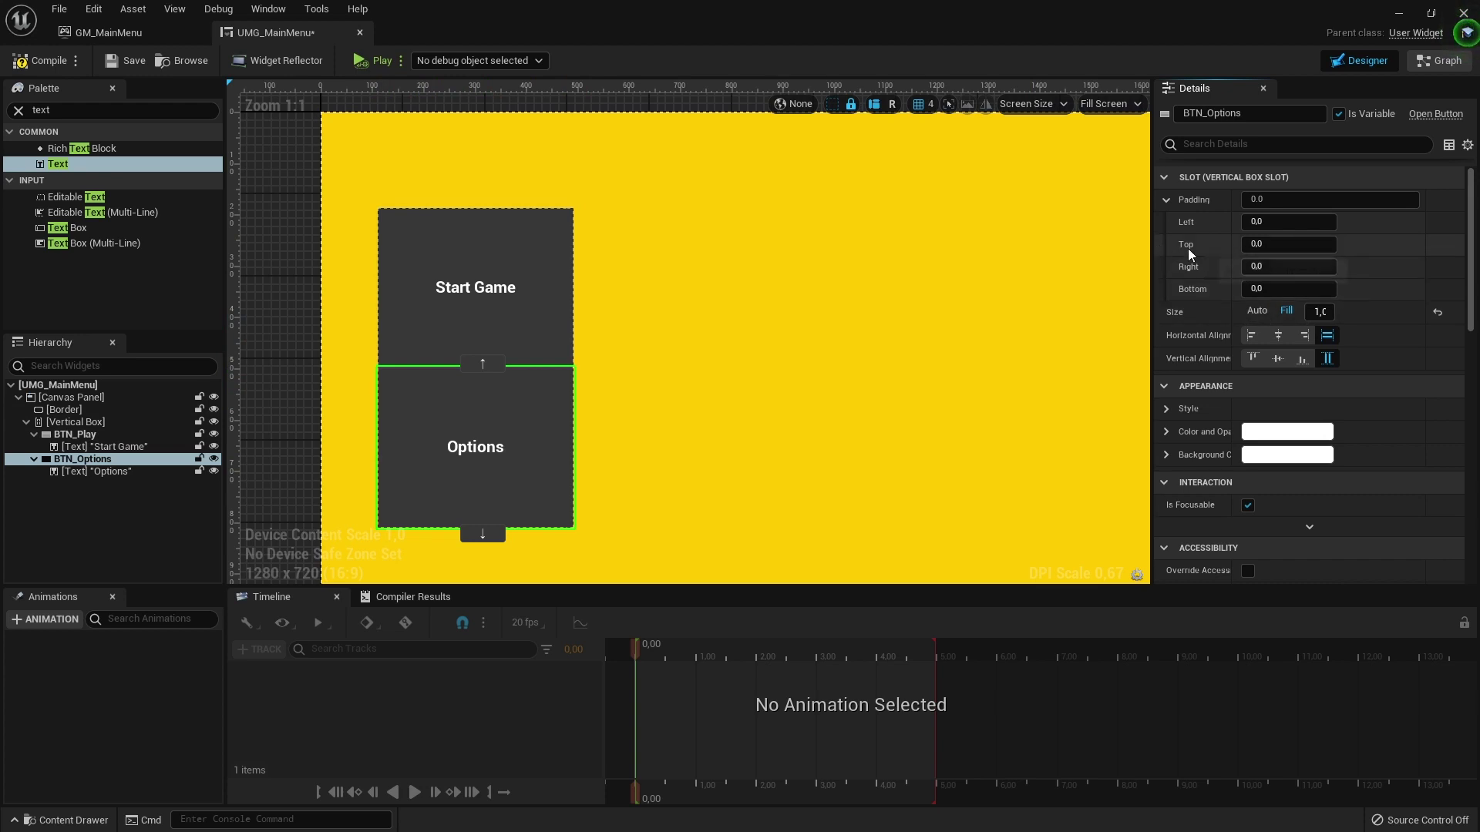
{"action": "left_click", "coordinate": [1264, 247]}
{"action": "type", "text": "10"}
{"action": "key", "text": "Return"}
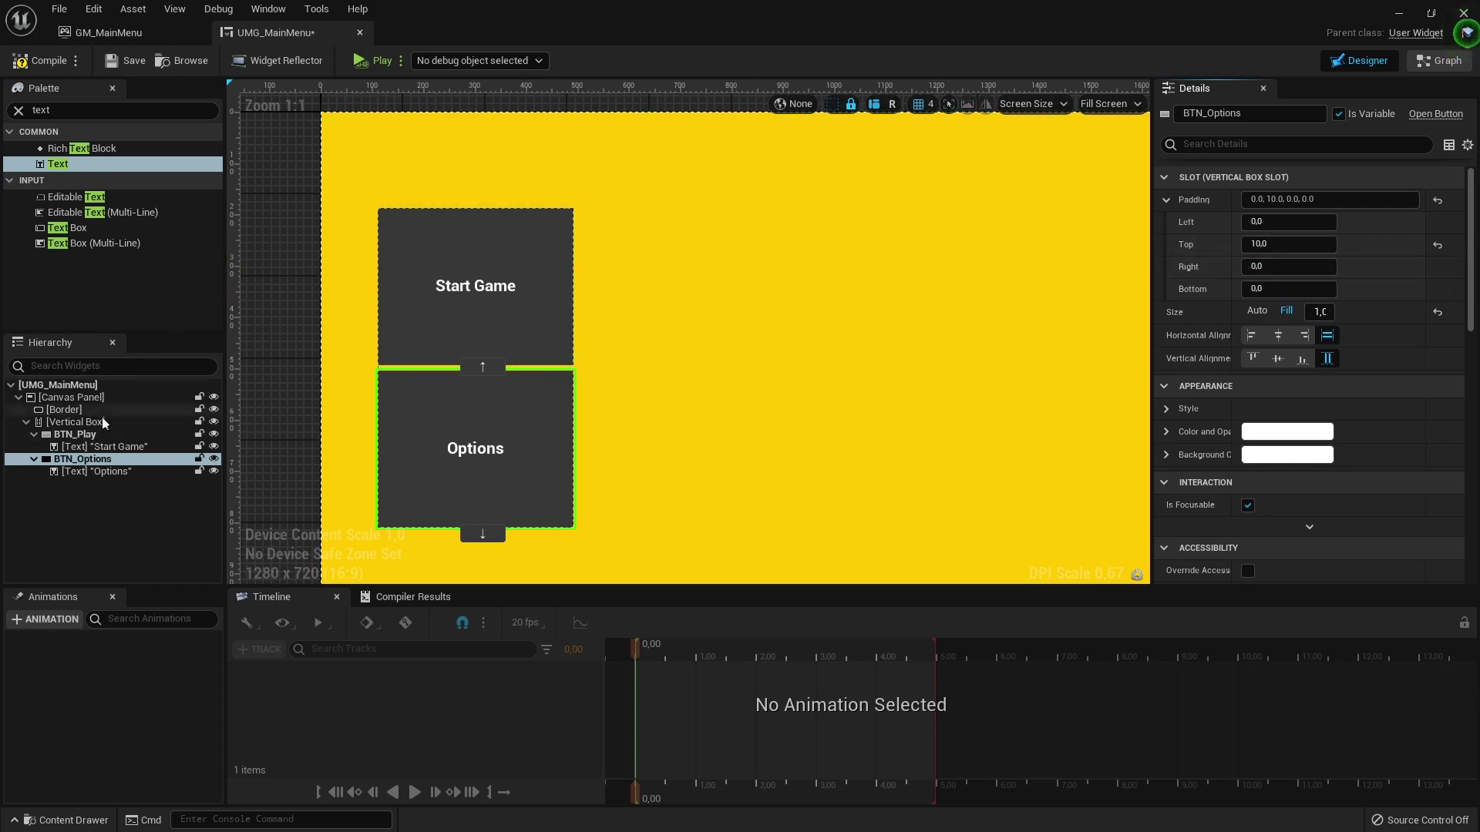
{"action": "left_click", "coordinate": [82, 459]}
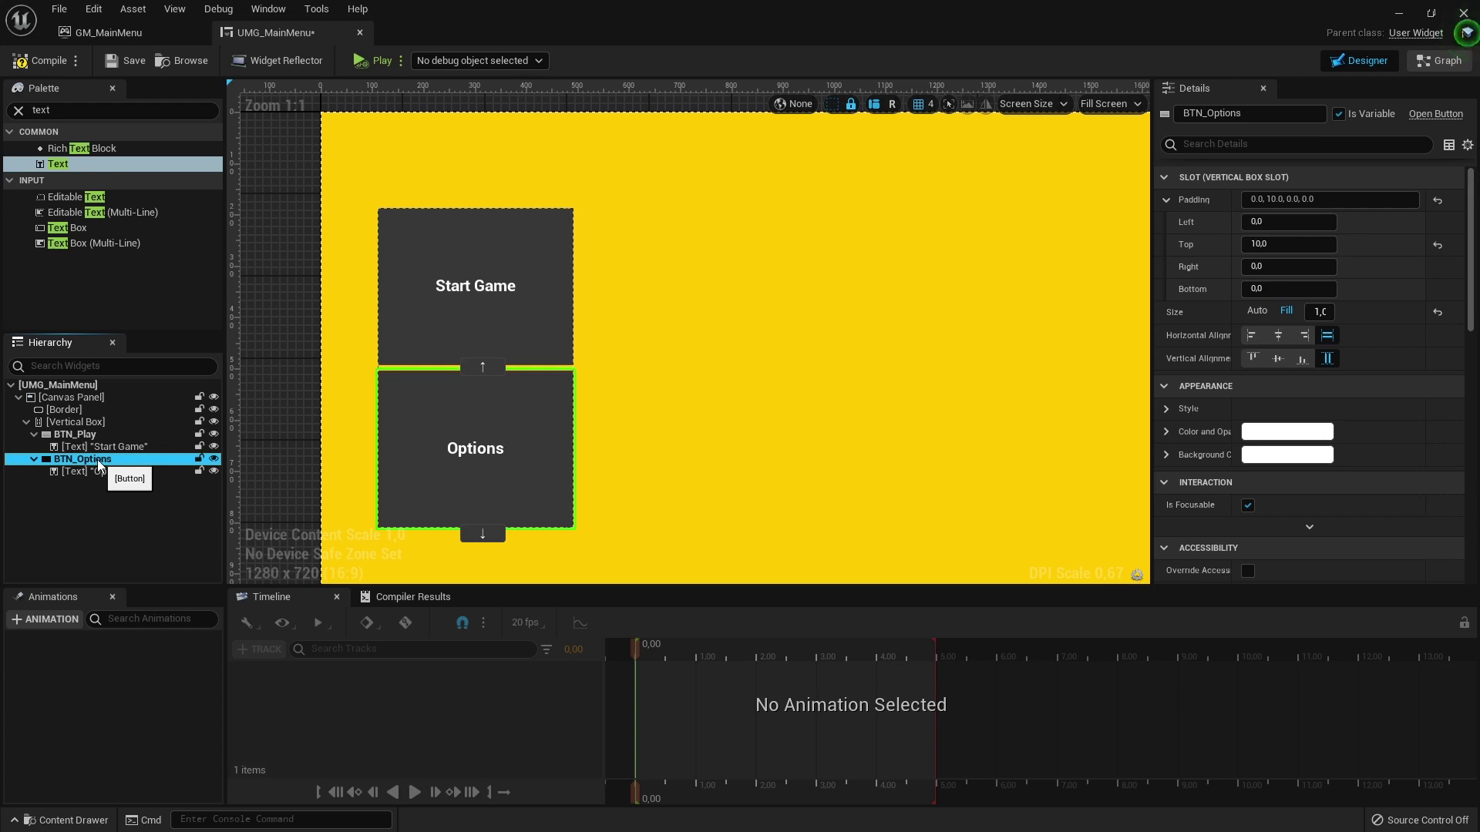
{"action": "left_click", "coordinate": [80, 424]}
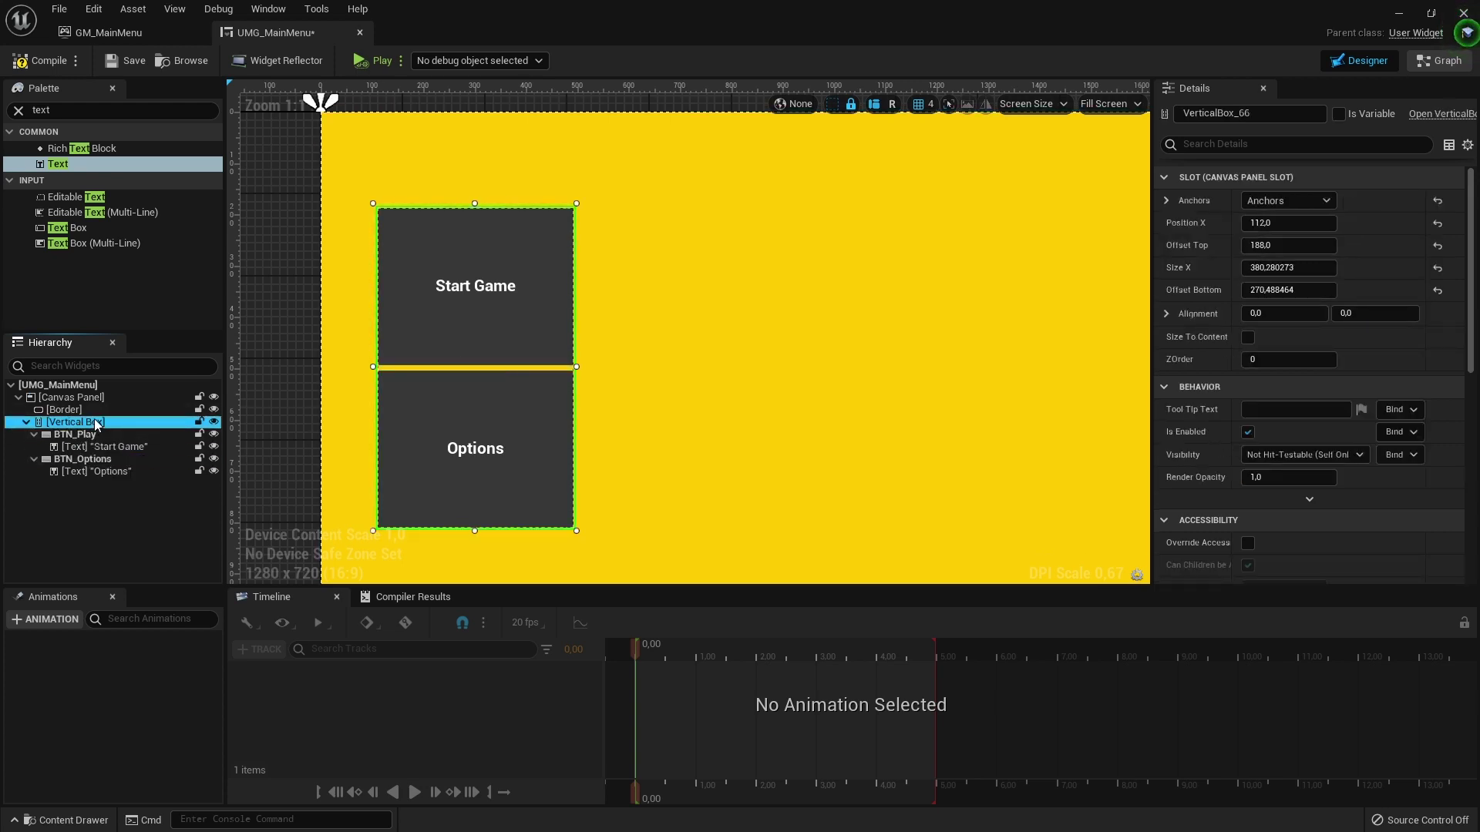
Paste two more copies of the Options button into the Vertical Box
{"action": "key", "text": "ctrl+v"}
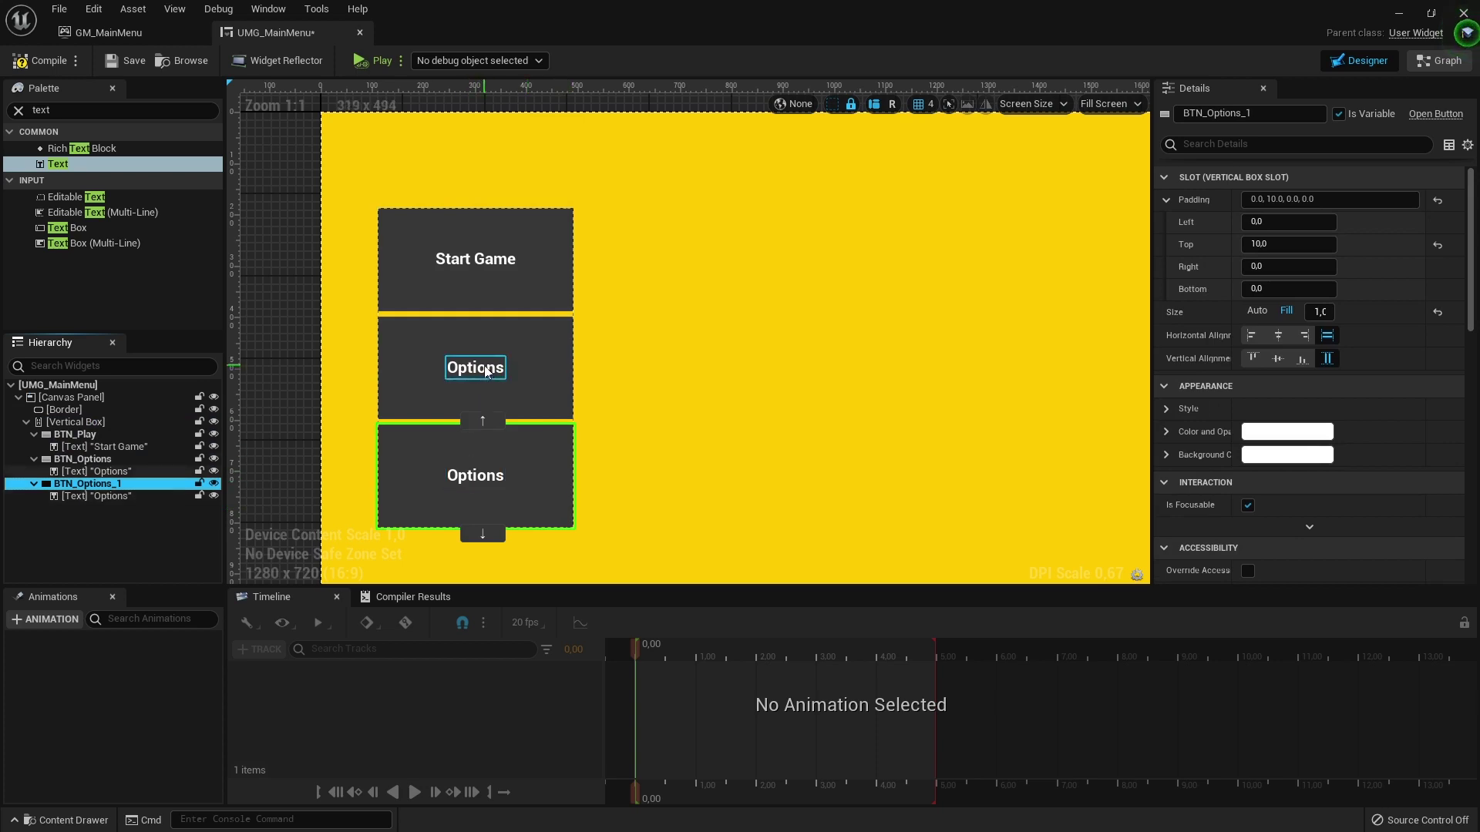
{"action": "left_click", "coordinate": [82, 424]}
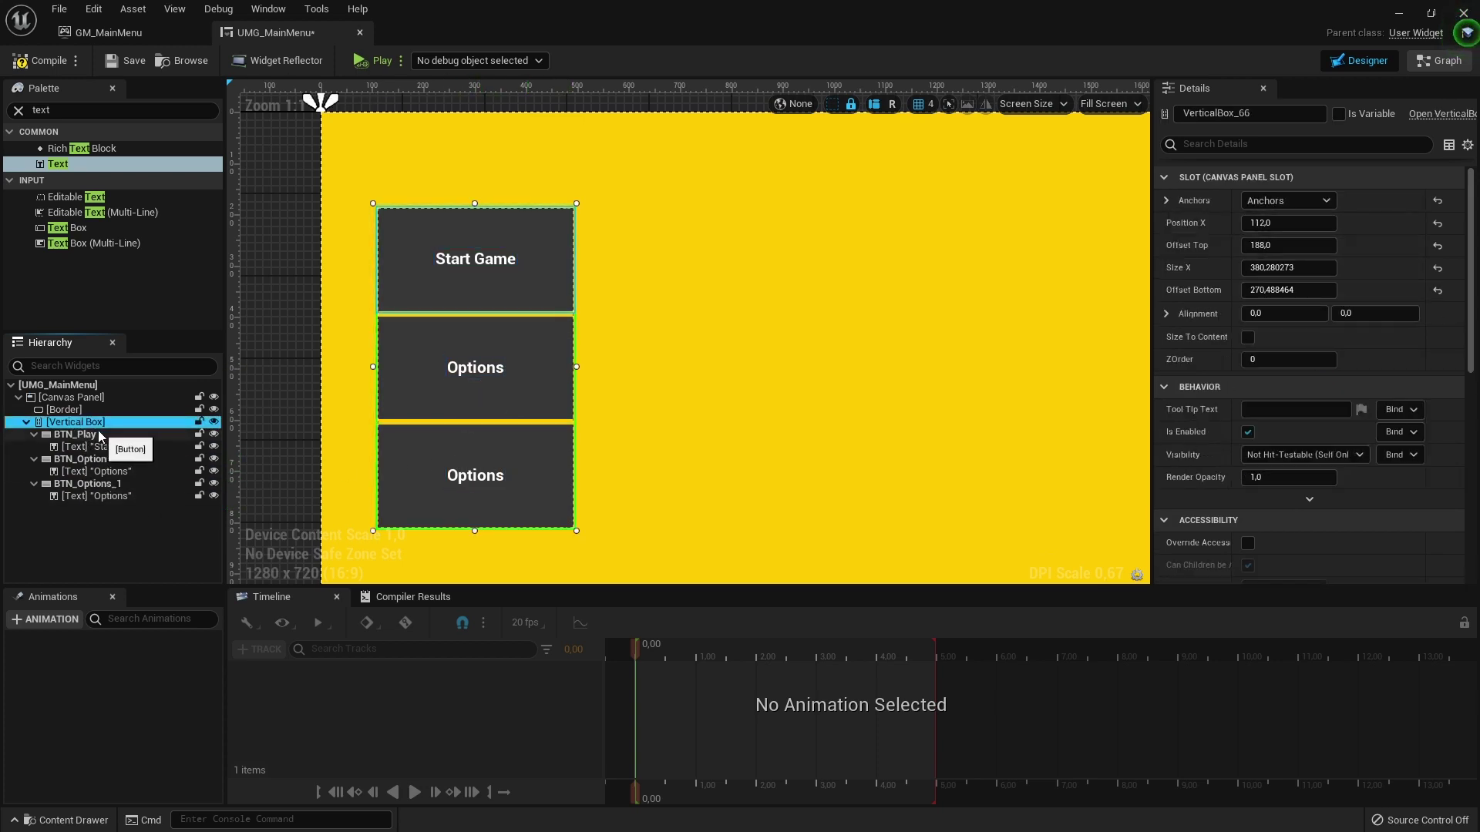
{"action": "key", "text": "ctrl+v"}
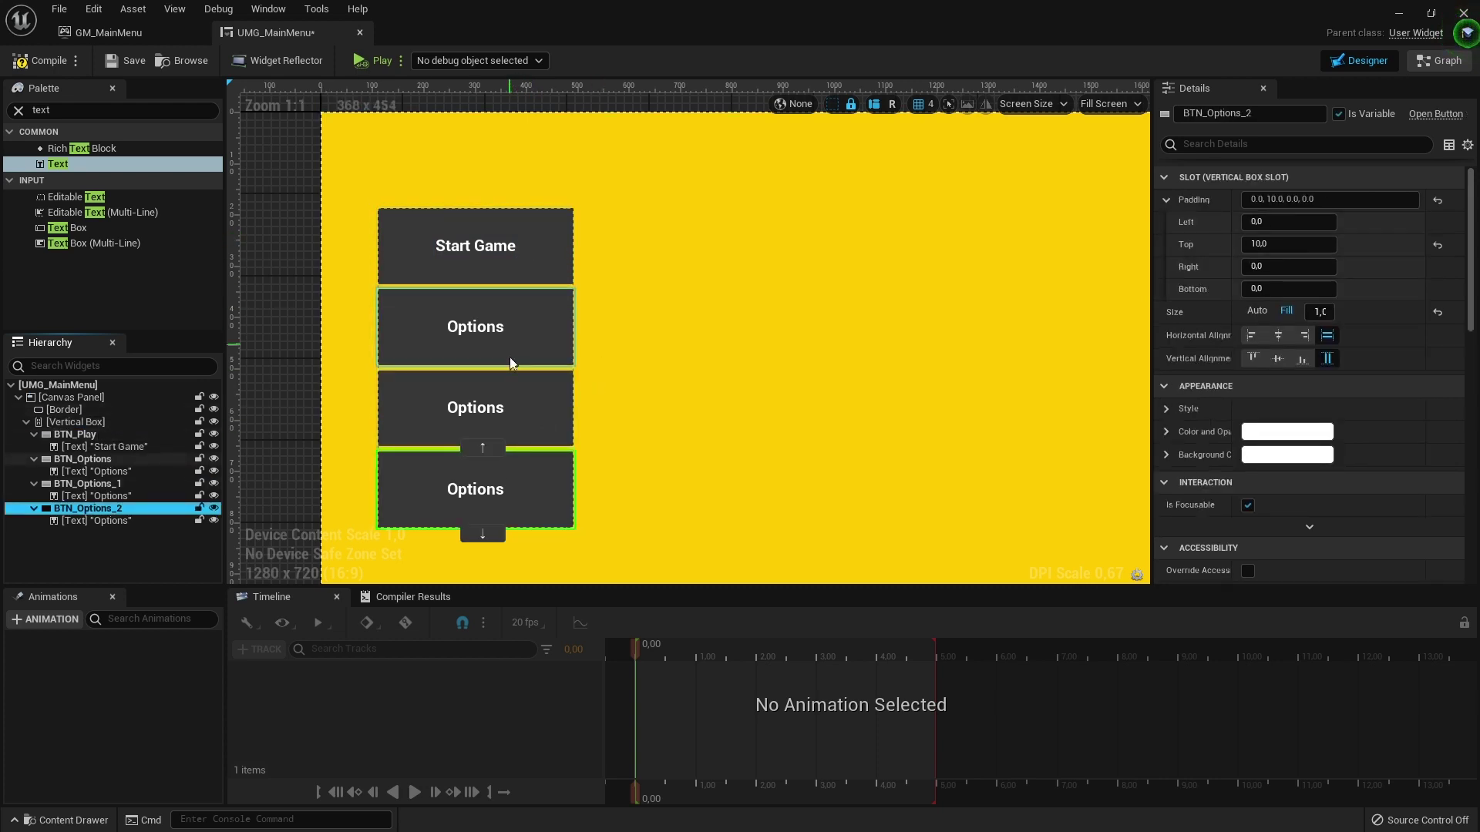
Rename the third button BTN_Credits and set its label to 'Credits'
{"action": "left_click", "coordinate": [80, 485]}
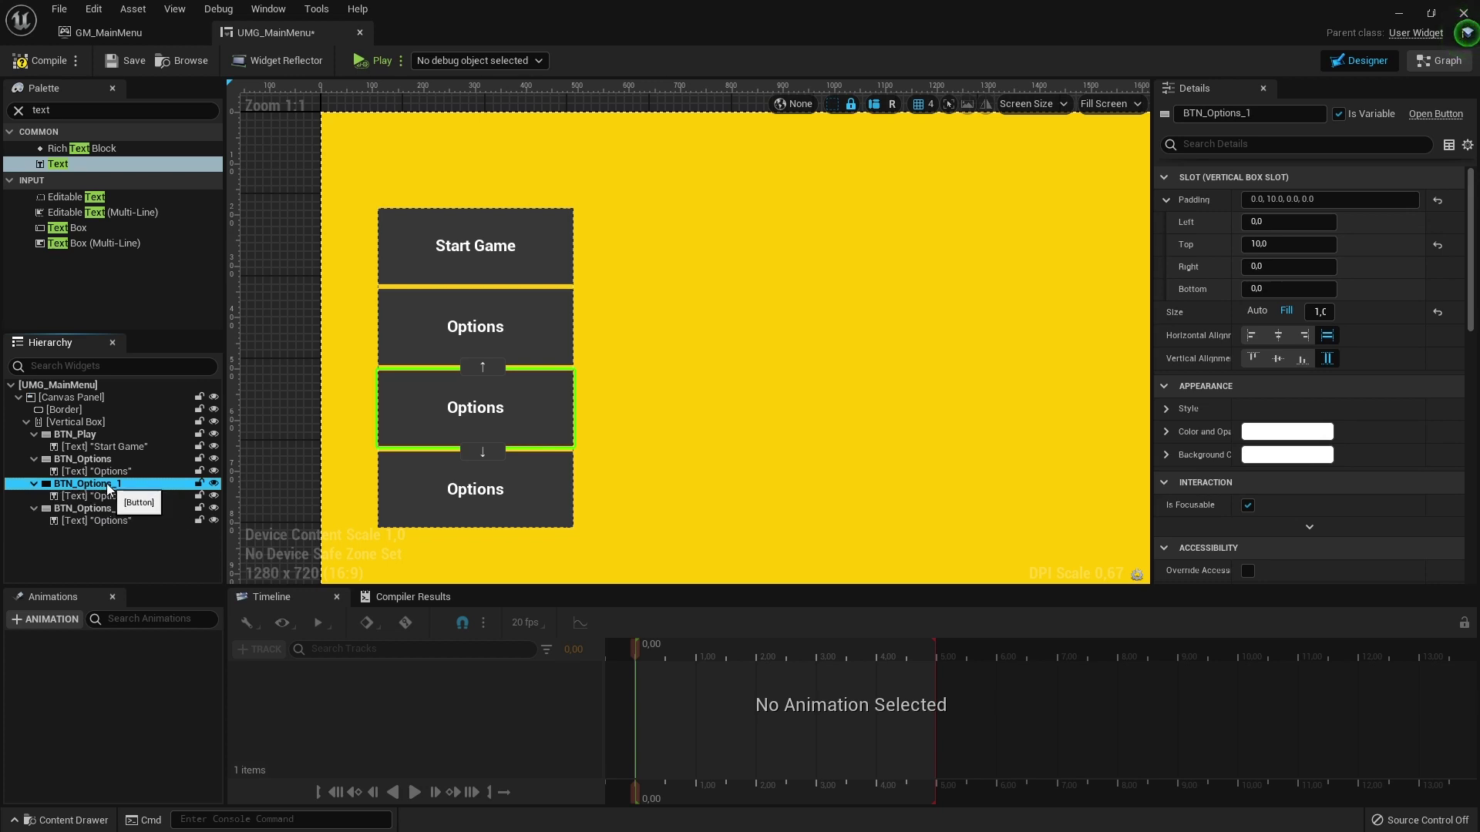
{"action": "left_click", "coordinate": [108, 487]}
{"action": "left_click_drag", "start_coordinate": [127, 487], "coordinate": [114, 487]}
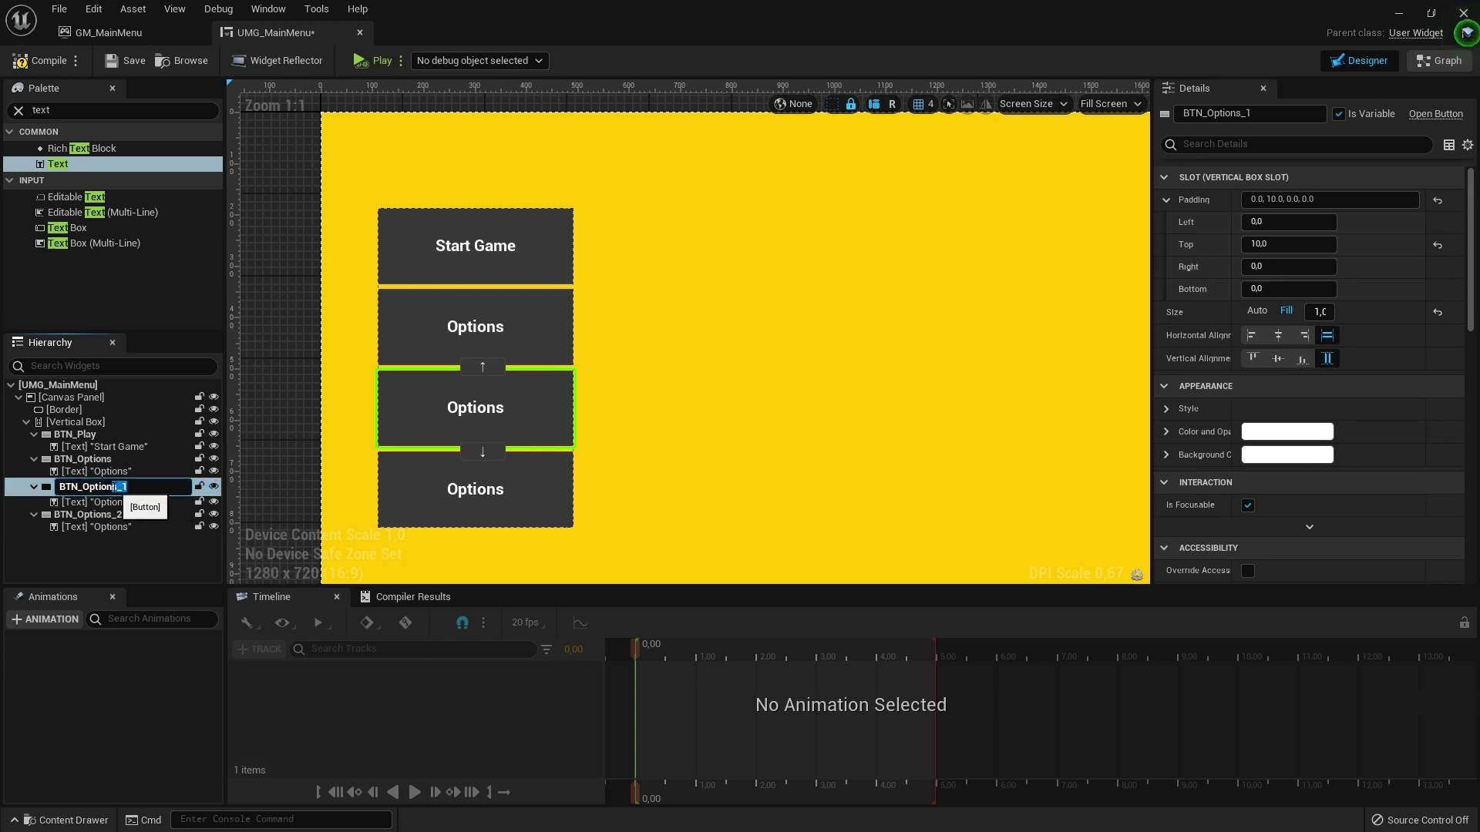
{"action": "left_click", "coordinate": [82, 488], "text": "shift"}
{"action": "type", "text": "Credit"}
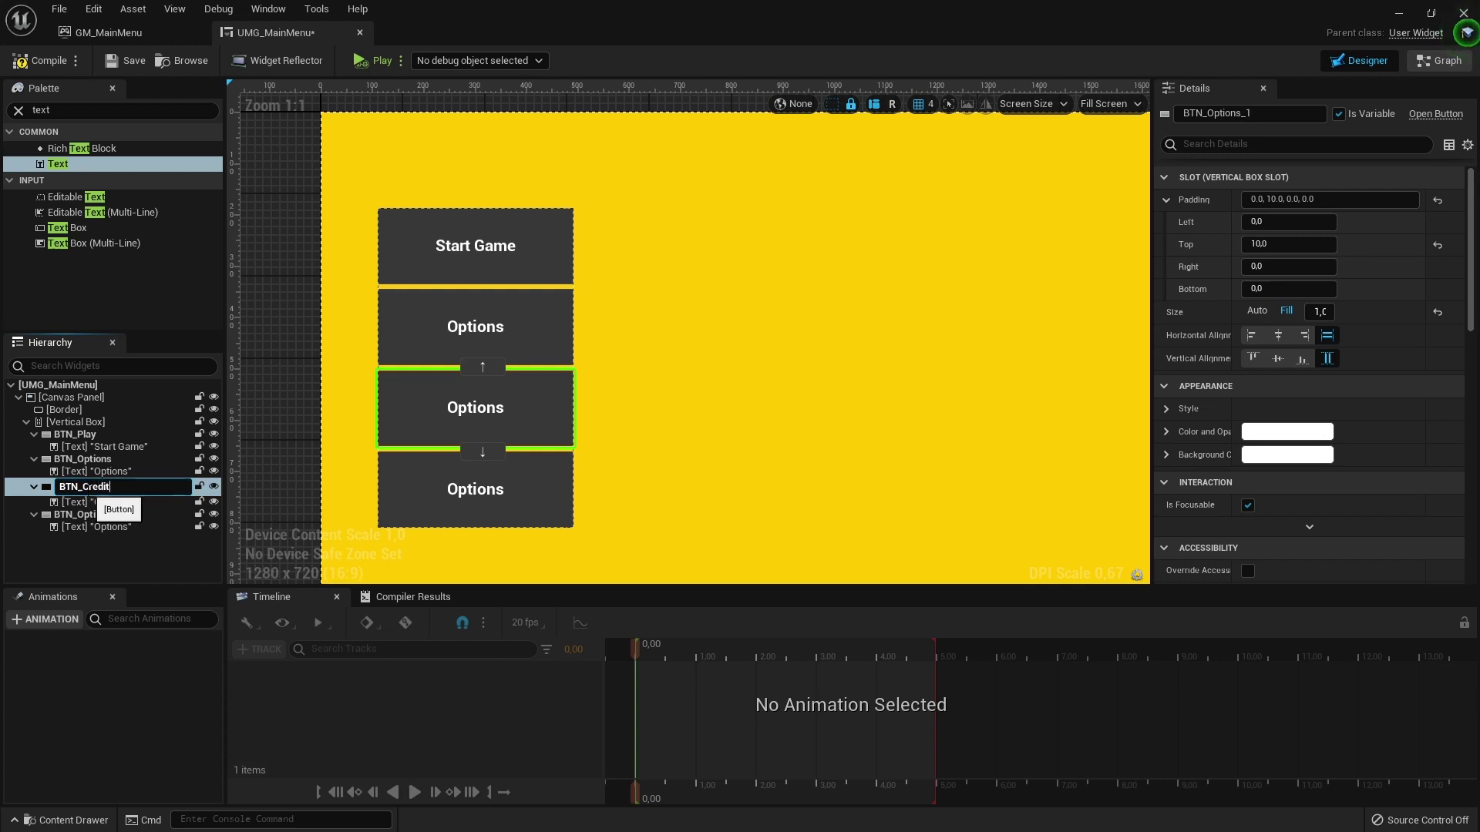
{"action": "type", "text": "s"}
{"action": "key", "text": "Return"}
{"action": "left_click", "coordinate": [100, 498]}
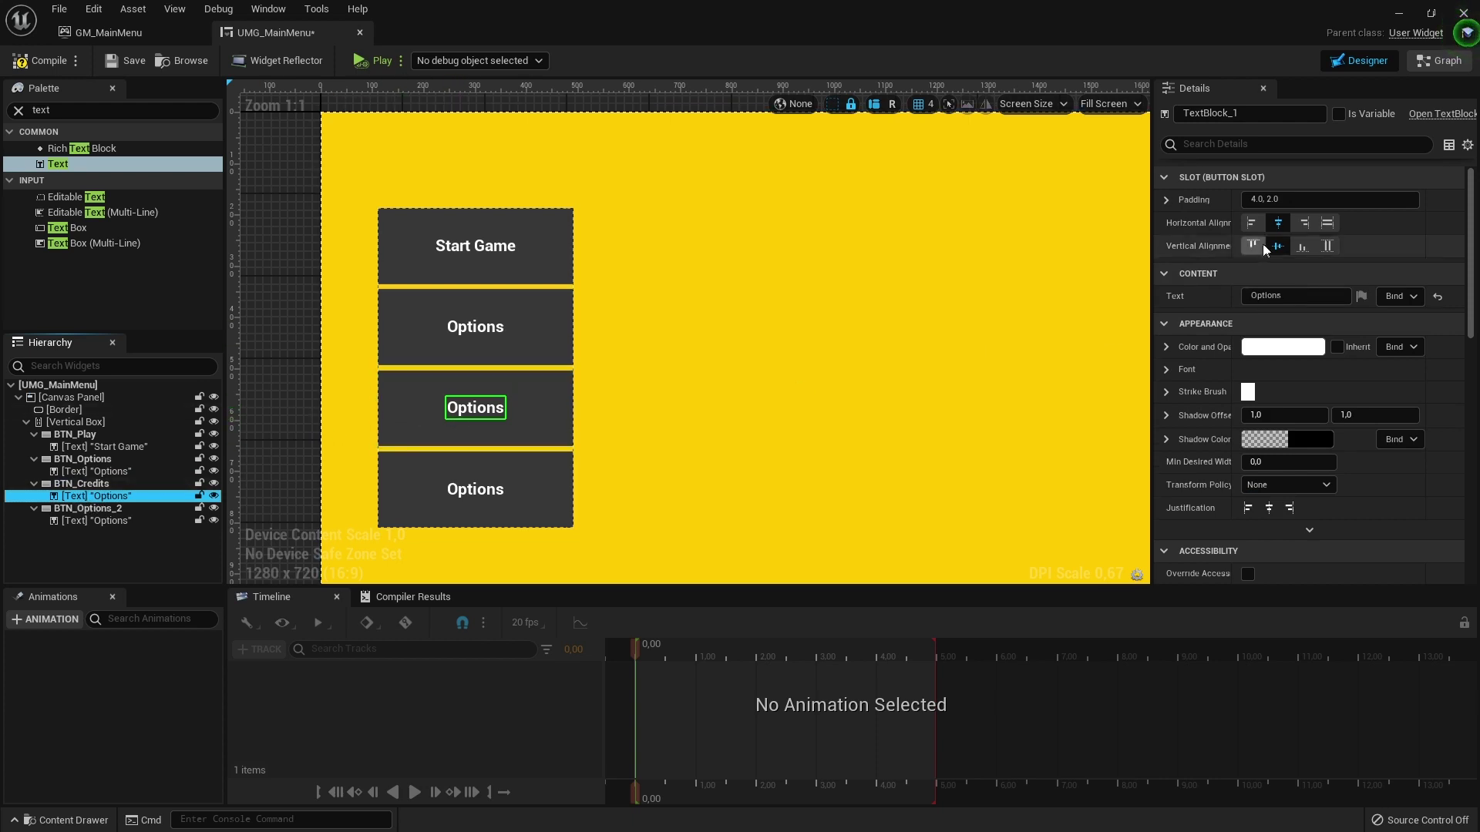
{"action": "left_click", "coordinate": [1295, 296]}
{"action": "type", "text": "Credits"}
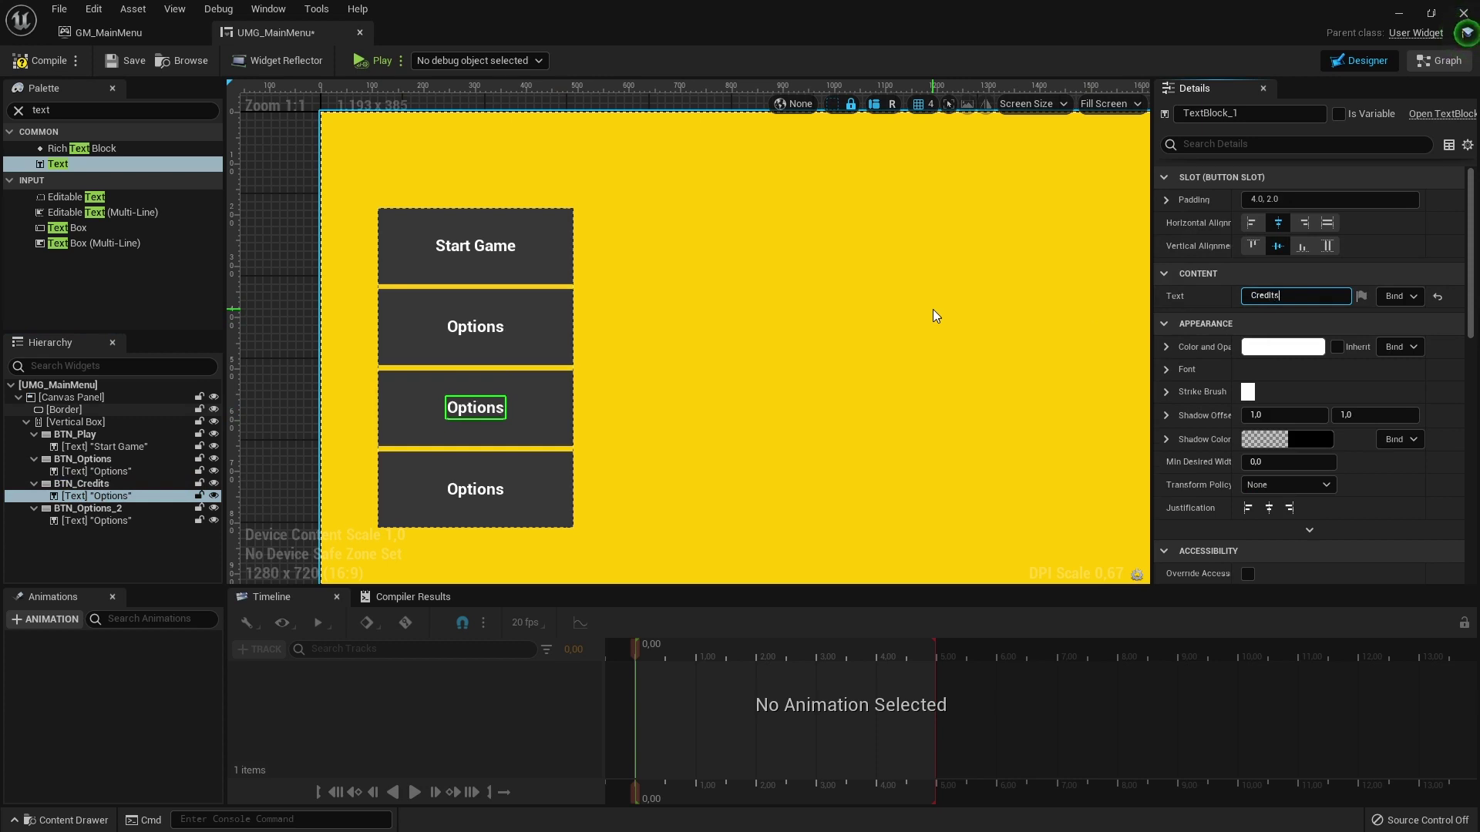
{"action": "key", "text": "Return"}
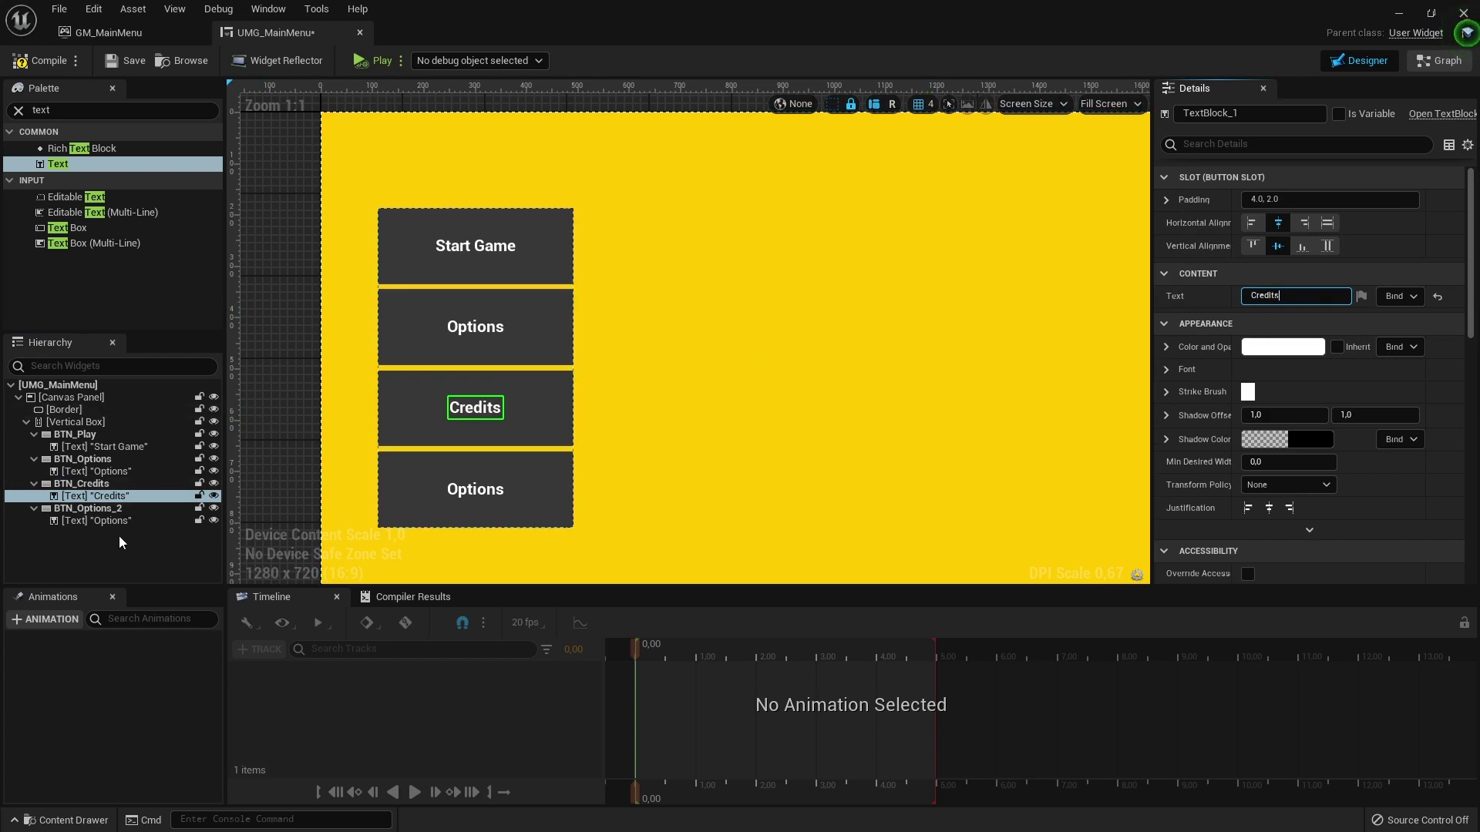
Rename the fourth button BTN_Quit and change its label to 'Quit Game'
{"action": "left_click", "coordinate": [113, 508]}
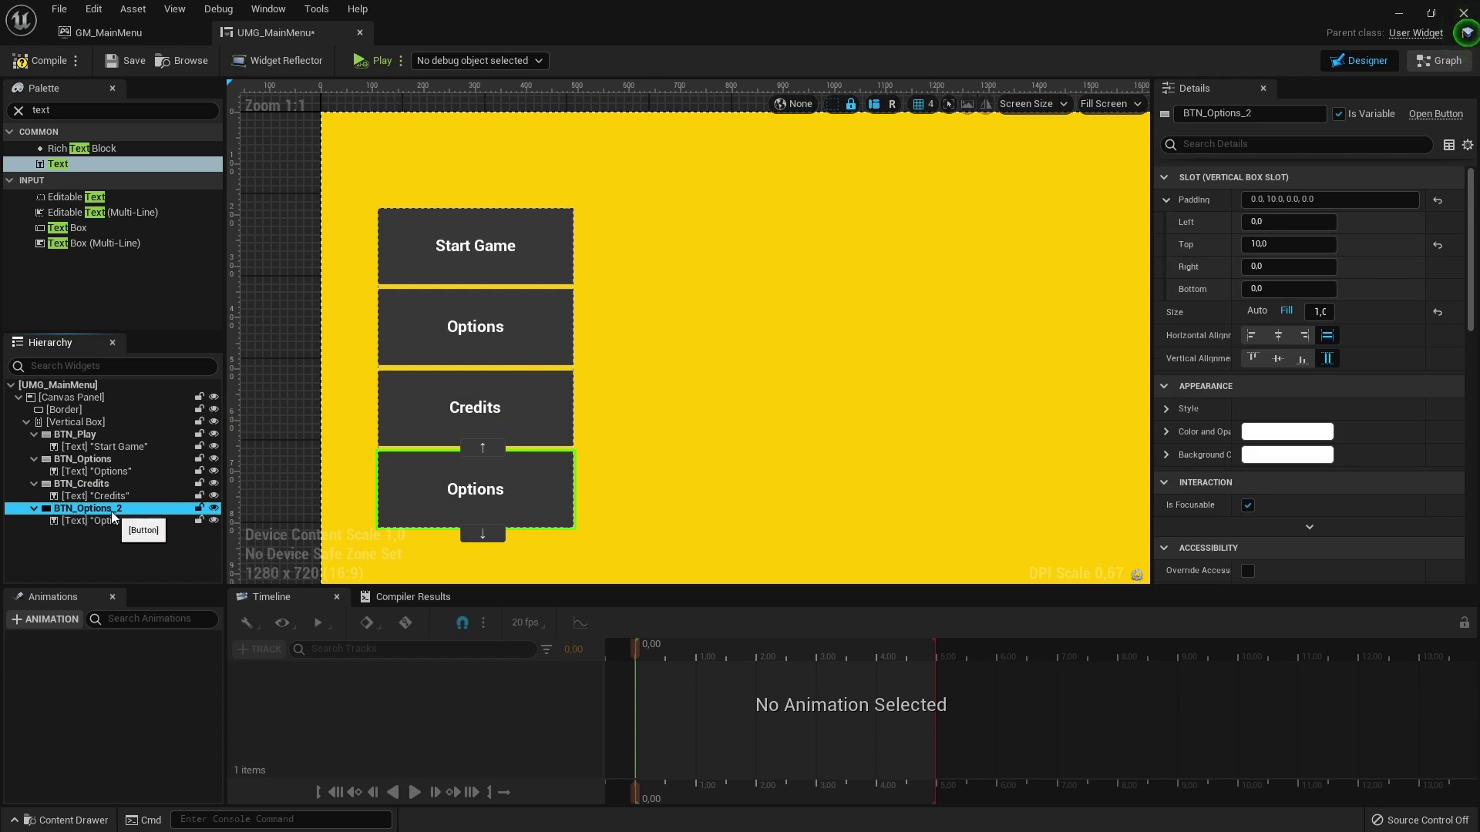
{"action": "key", "text": "F2"}
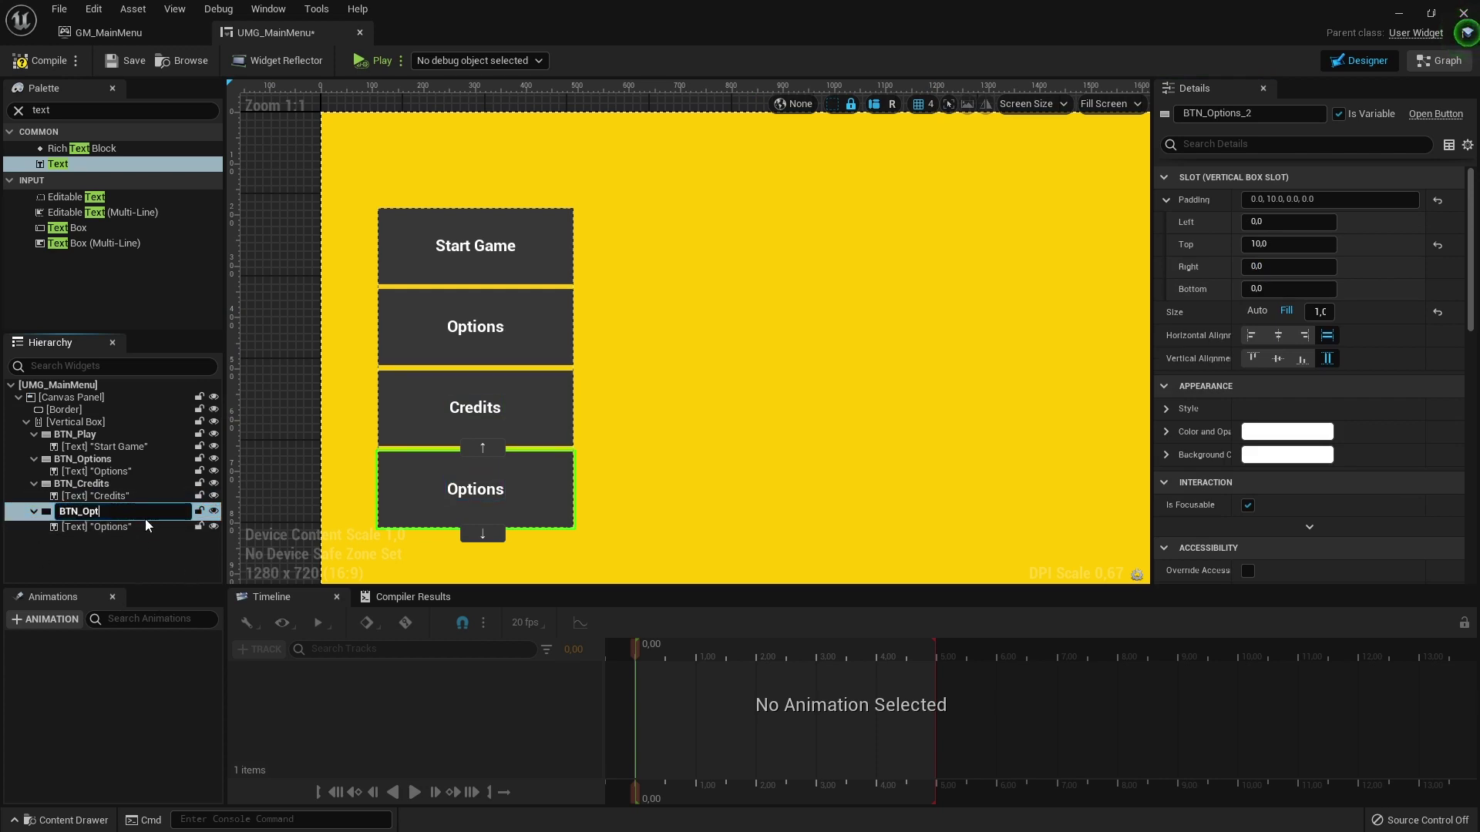
{"action": "key", "text": "BackSpace"}
{"action": "key", "text": "BackSpace"}
{"action": "key", "text": "BackSpace"}
{"action": "type", "text": "Quit"}
{"action": "key", "text": "Return"}
{"action": "left_click", "coordinate": [96, 520]}
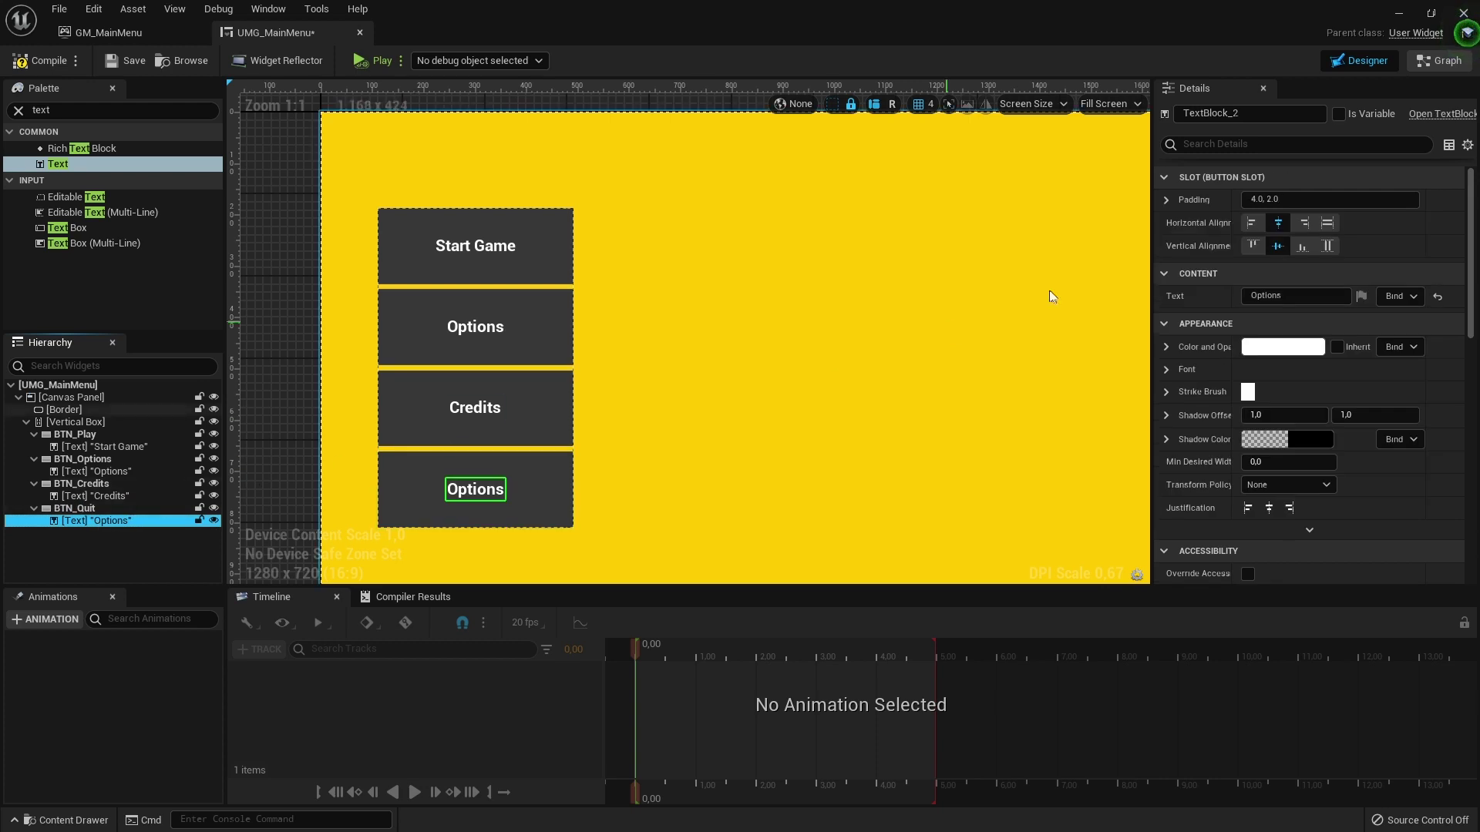
{"action": "left_click", "coordinate": [1295, 296]}
{"action": "type", "text": "Quit"}
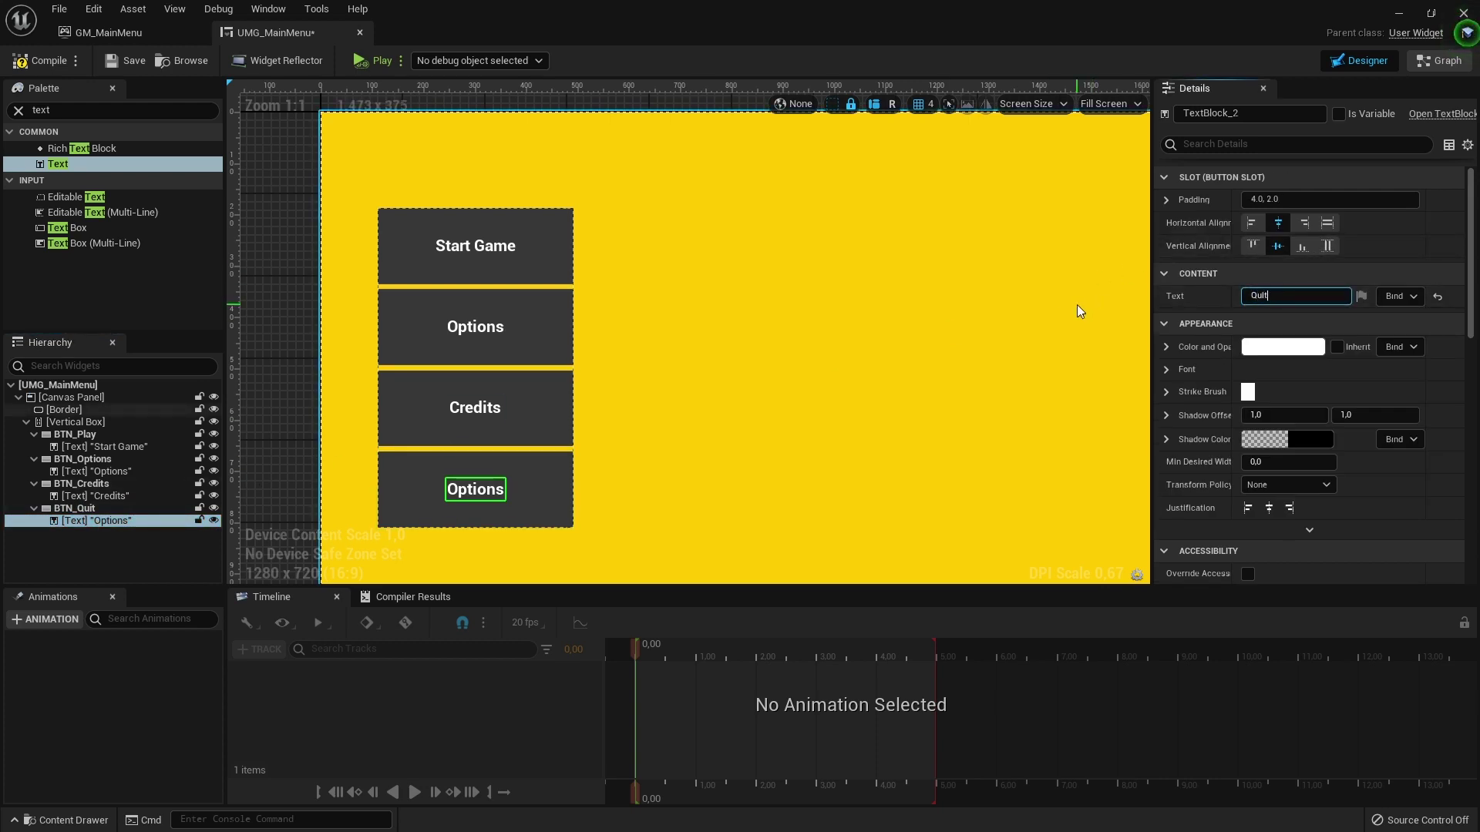
{"action": "type", "text": " Game"}
{"action": "key", "text": "Return"}
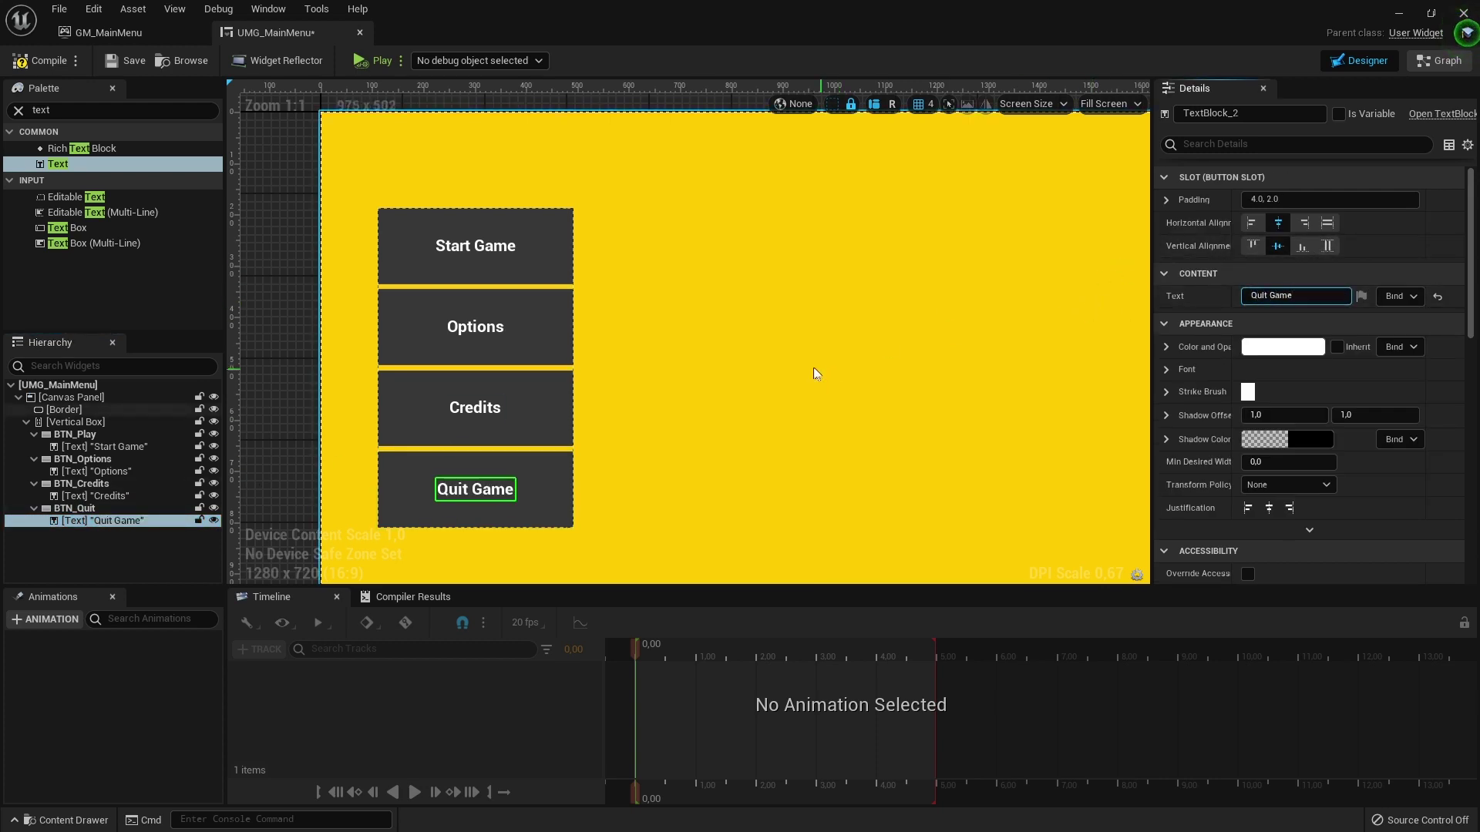
{"action": "left_click", "coordinate": [738, 331]}
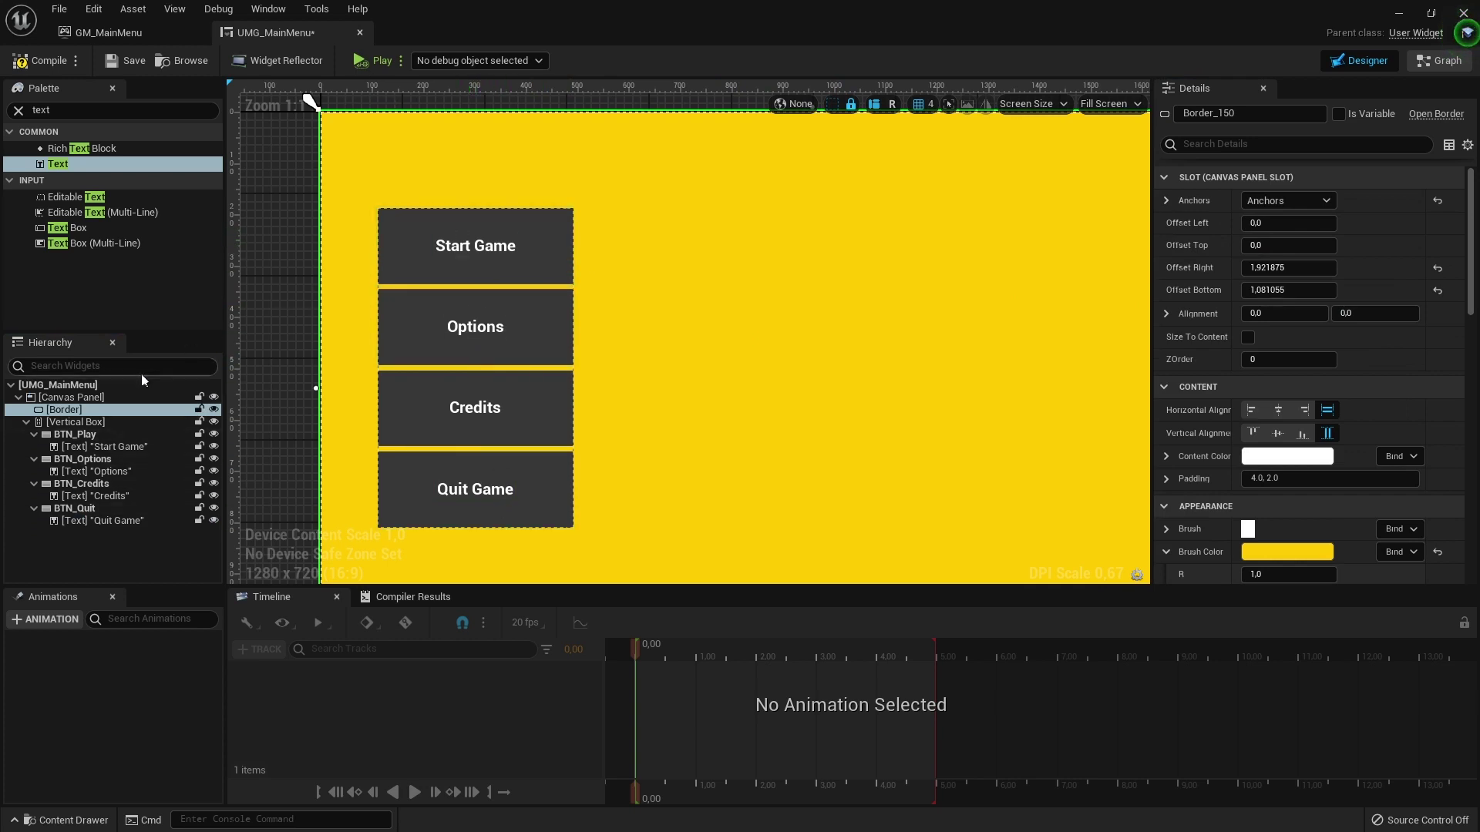
Drag the Vertical Box holding the four buttons up, left, then into its final spot
{"action": "left_click", "coordinate": [80, 424]}
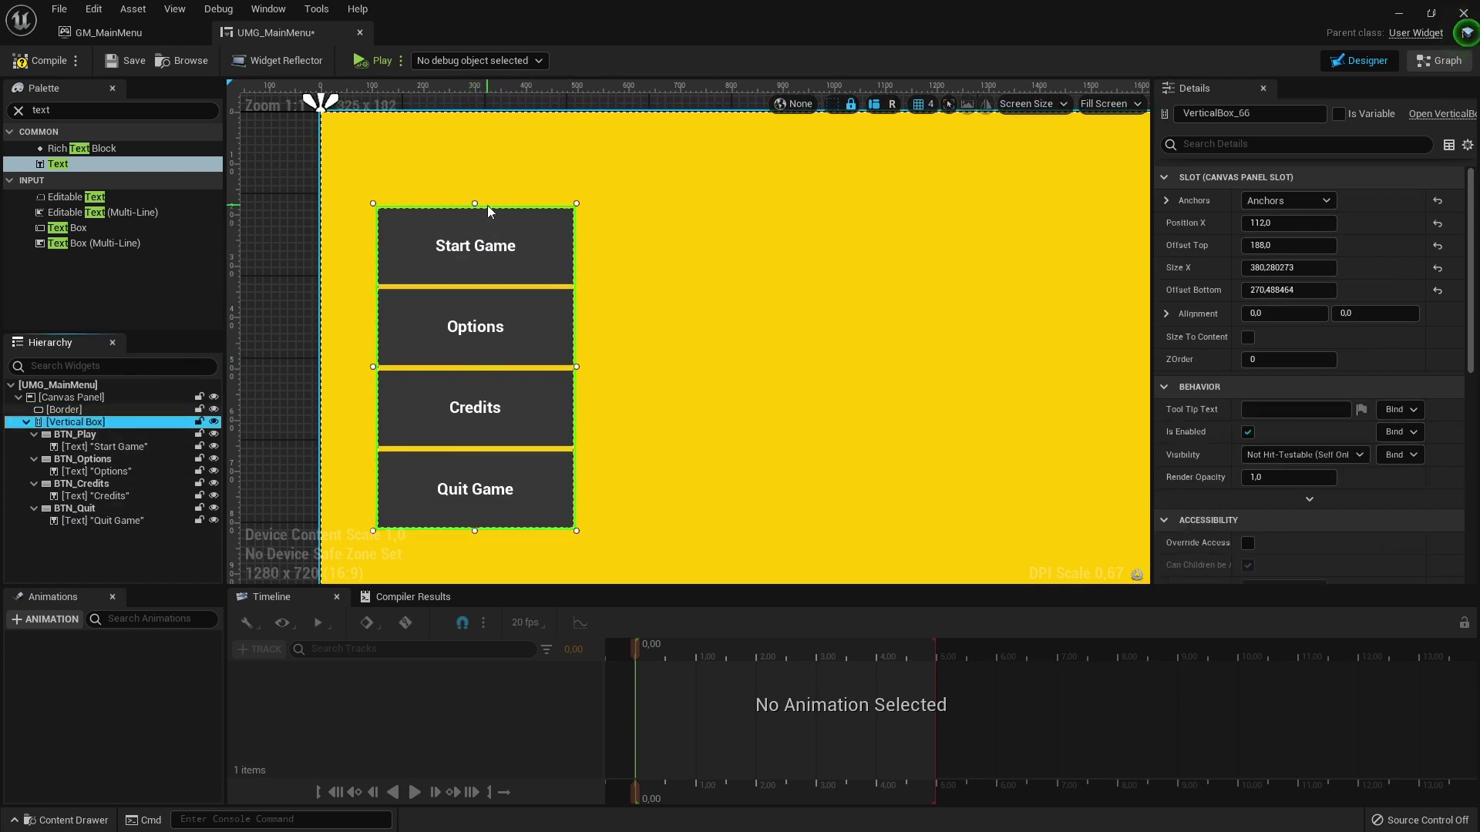
{"action": "left_click_drag", "start_coordinate": [464, 253], "coordinate": [459, 246]}
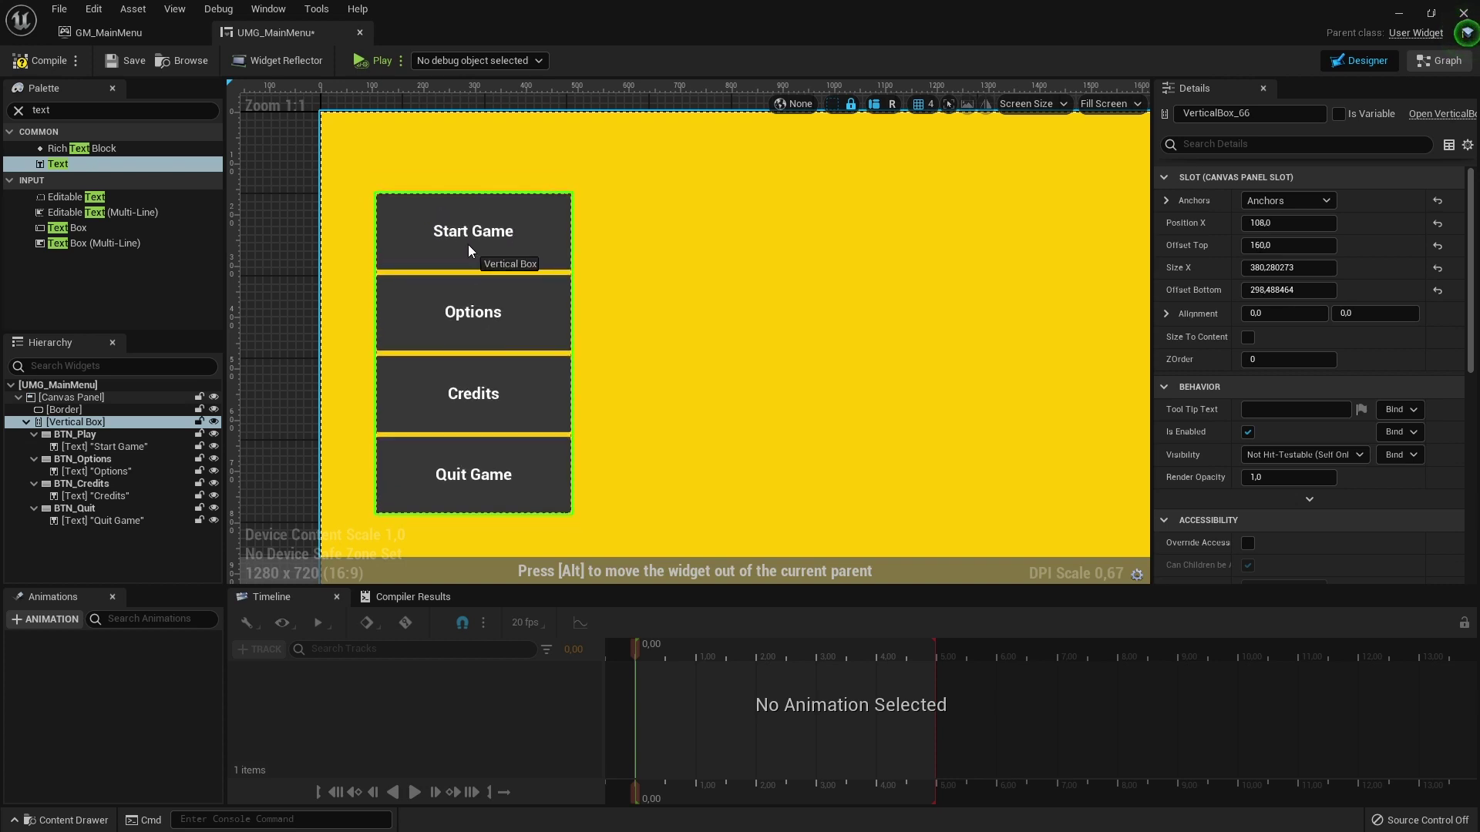
{"action": "left_click_drag", "start_coordinate": [459, 247], "coordinate": [517, 299]}
{"action": "scroll", "coordinate": [478, 296], "scroll_direction": "down", "scroll_amount": 4}
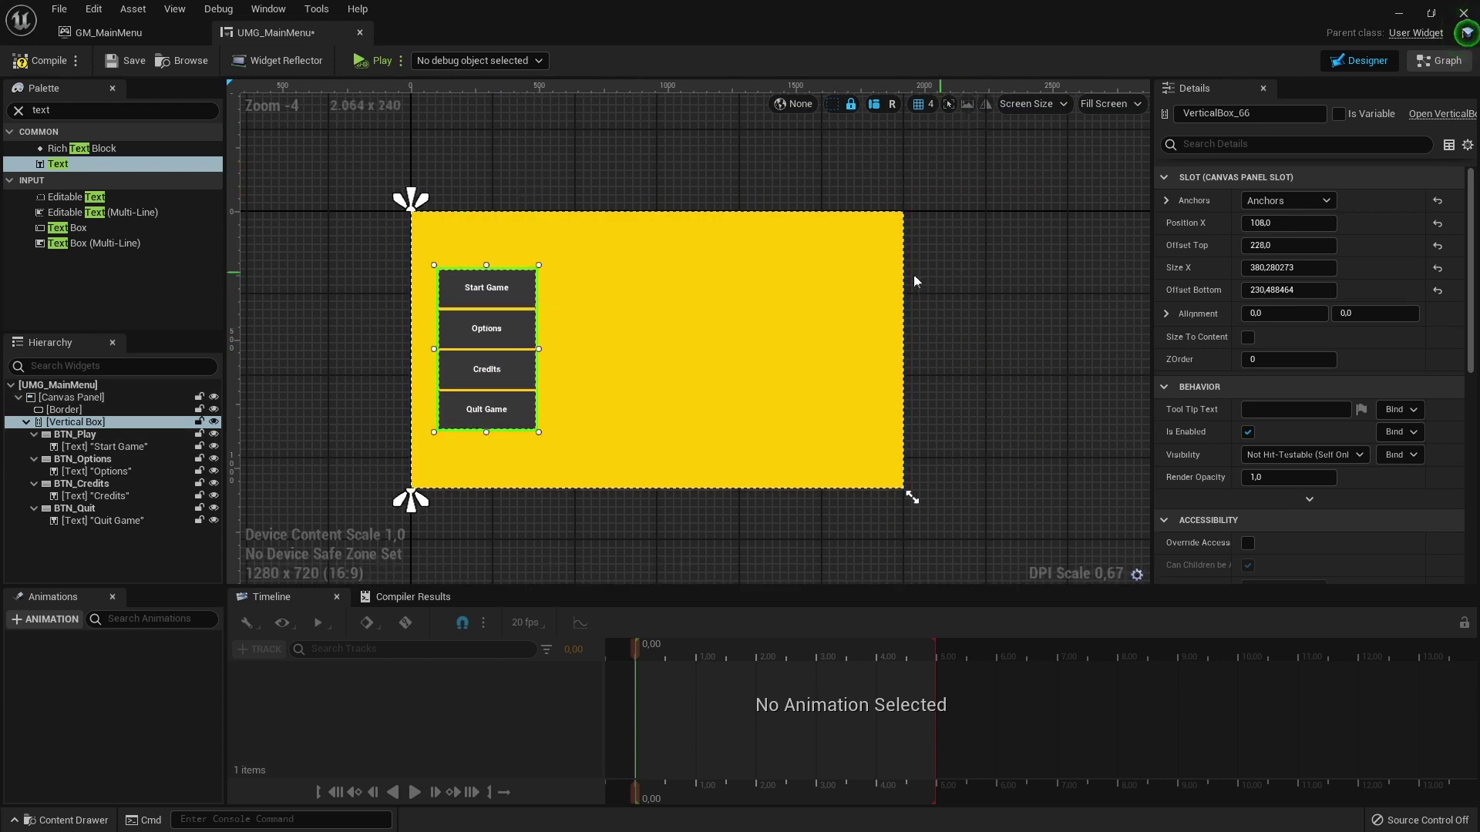
{"action": "left_click", "coordinate": [549, 148]}
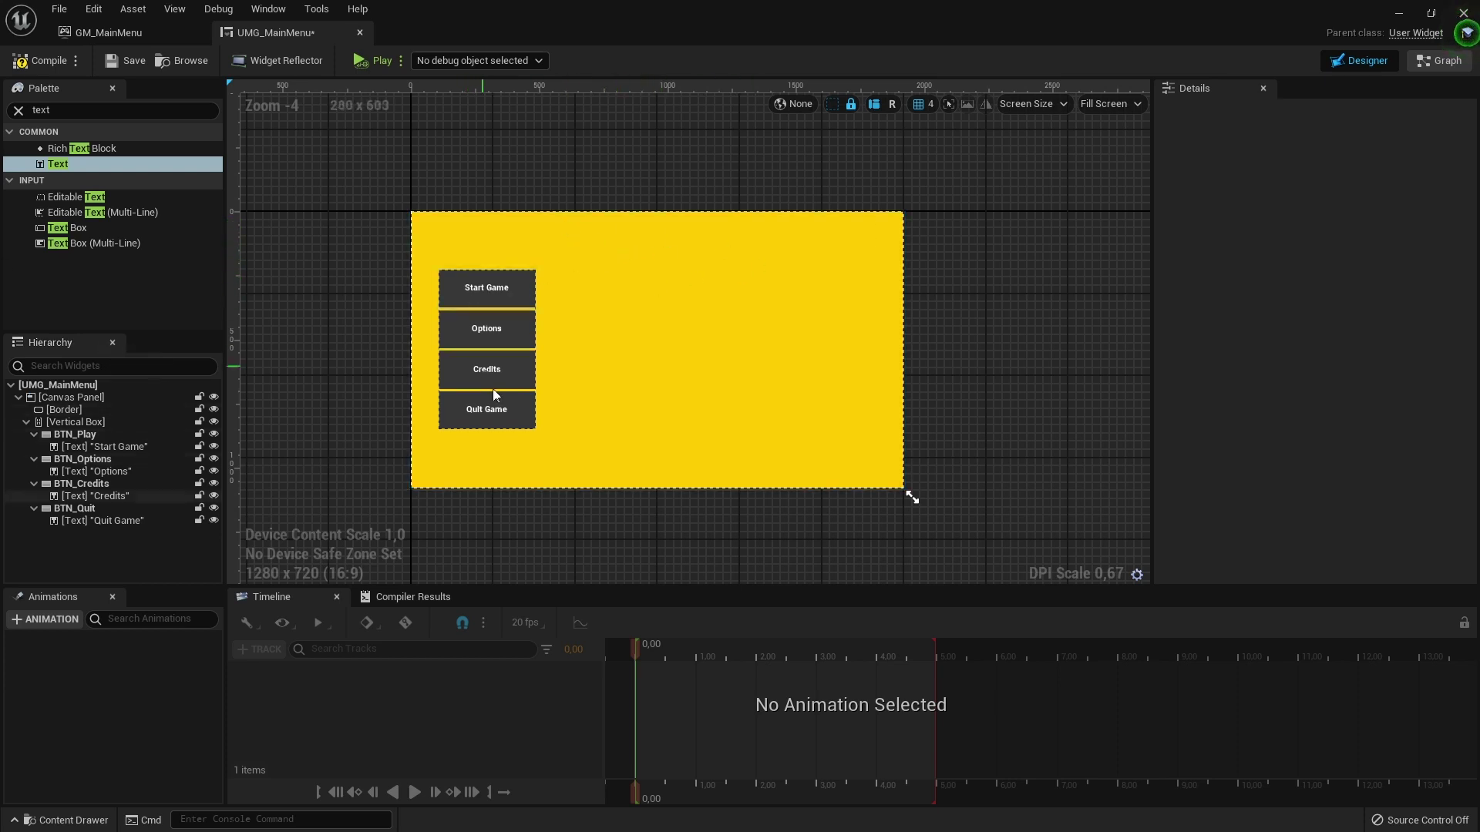
Select the Start Game button on the menu canvas
{"action": "left_click", "coordinate": [499, 291]}
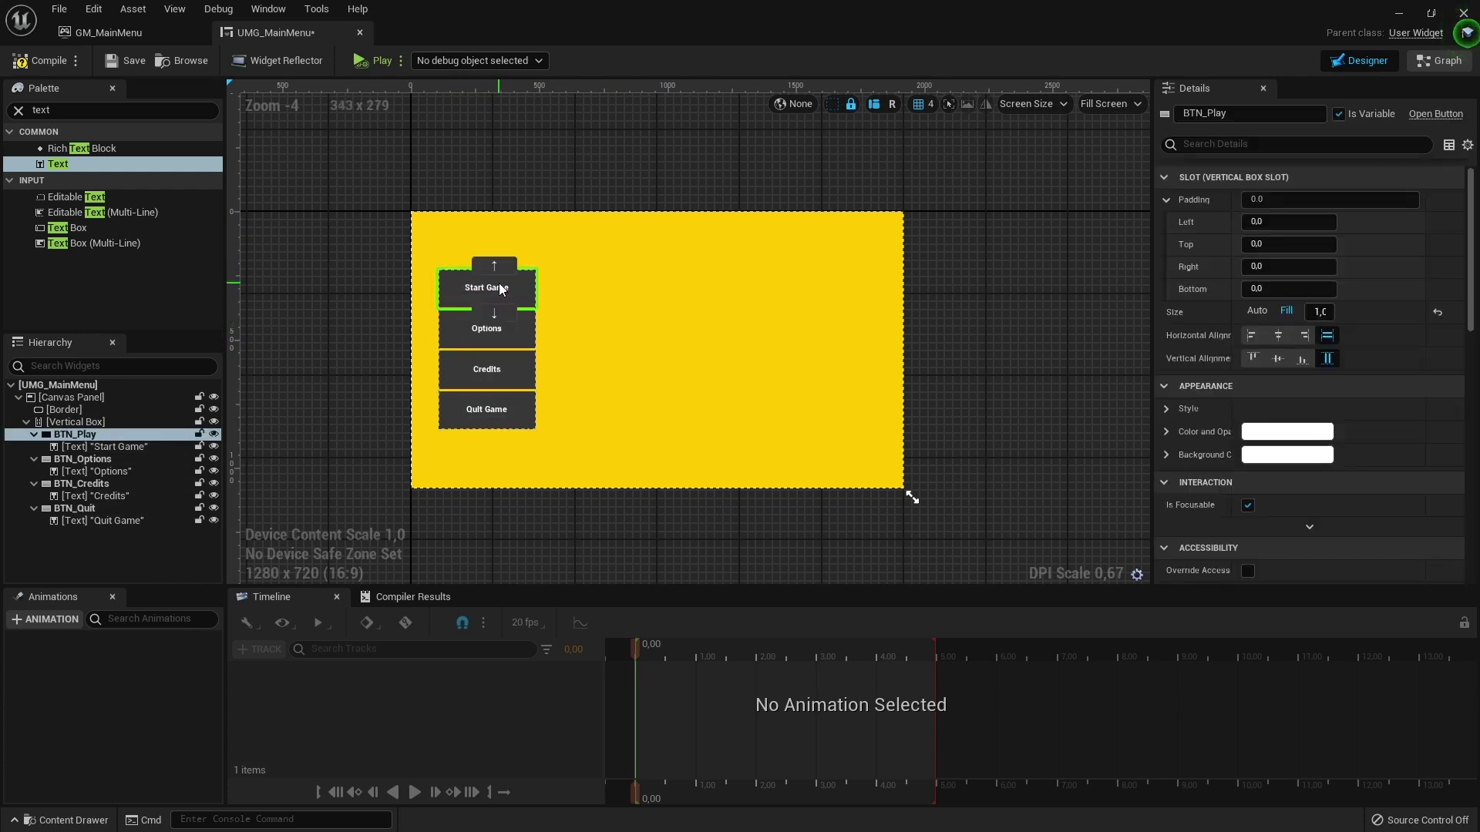
{"action": "left_click", "coordinate": [639, 298]}
{"action": "scroll", "coordinate": [535, 311], "scroll_direction": "up", "scroll_amount": 3}
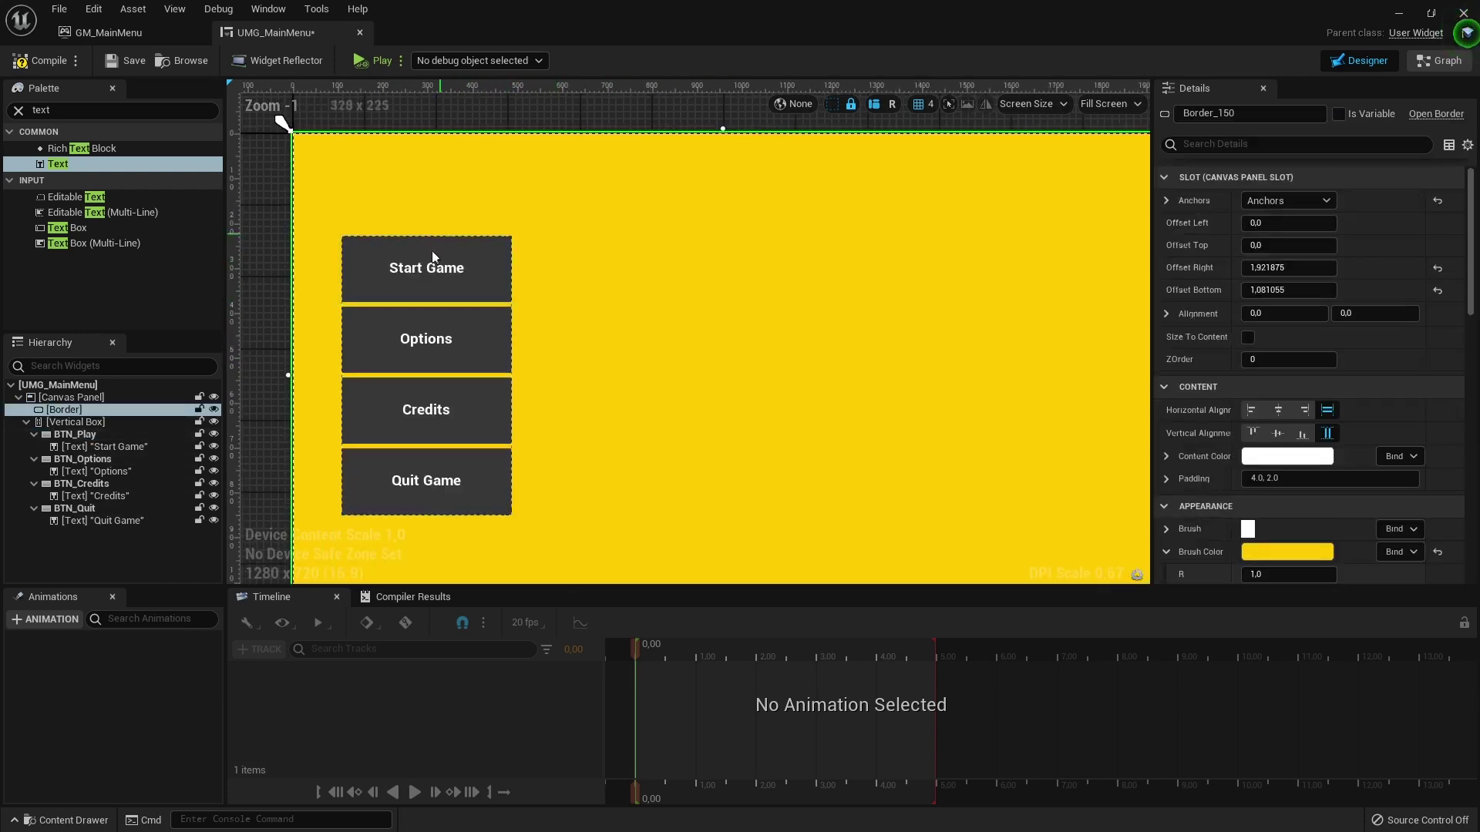
{"action": "scroll", "coordinate": [532, 254], "scroll_direction": "down", "scroll_amount": 2}
{"action": "scroll", "coordinate": [543, 248], "scroll_direction": "down", "scroll_amount": 1}
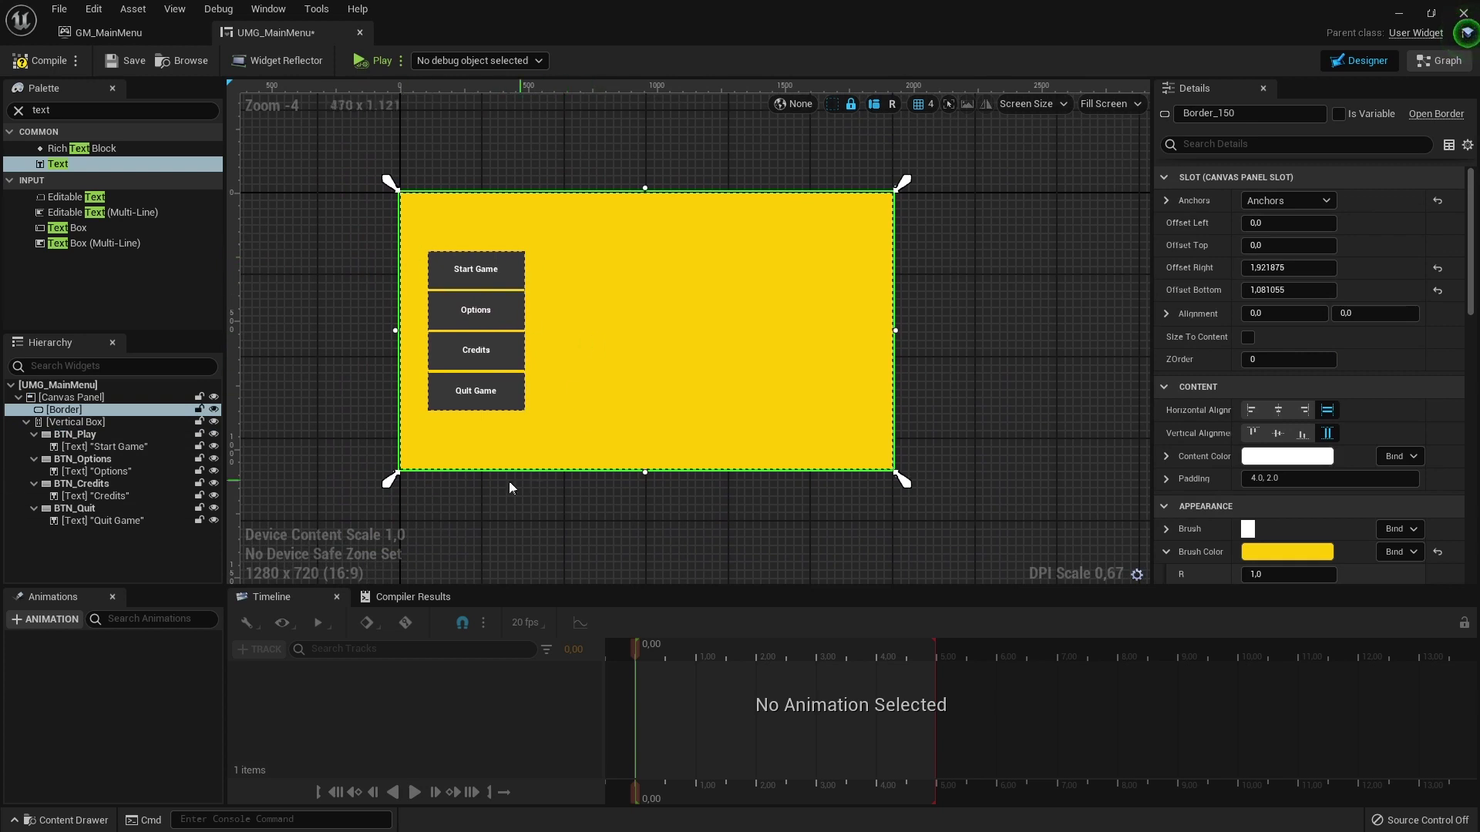
{"action": "scroll", "coordinate": [473, 241], "scroll_direction": "up", "scroll_amount": 2}
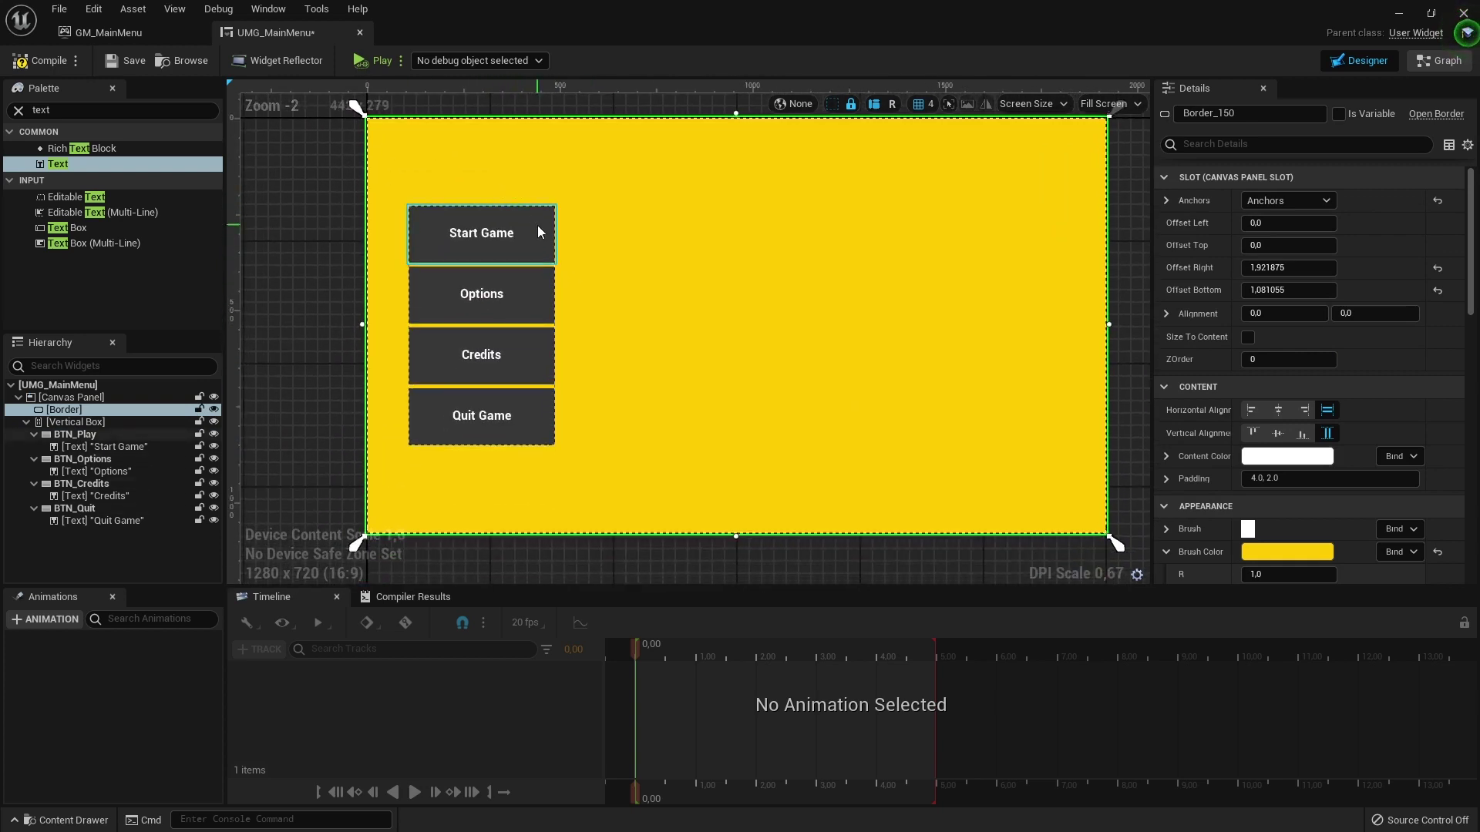
{"action": "left_click", "coordinate": [538, 232]}
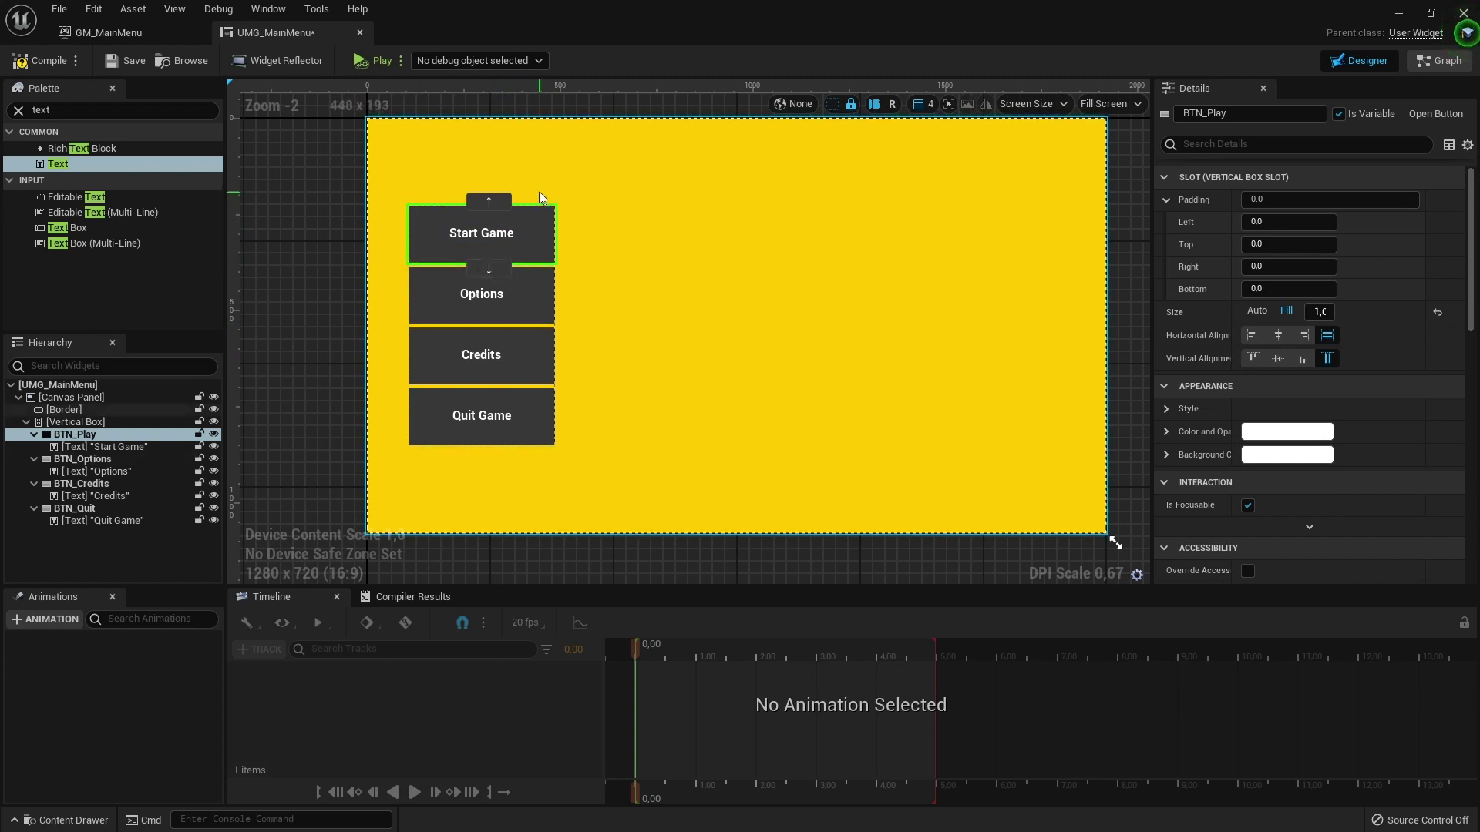
Scroll BTN_Play's Details panel down to the Events section showing On Clicked
{"action": "scroll", "coordinate": [1315, 250], "scroll_direction": "down", "scroll_amount": 5}
{"action": "scroll", "coordinate": [1314, 250], "scroll_direction": "down", "scroll_amount": 3}
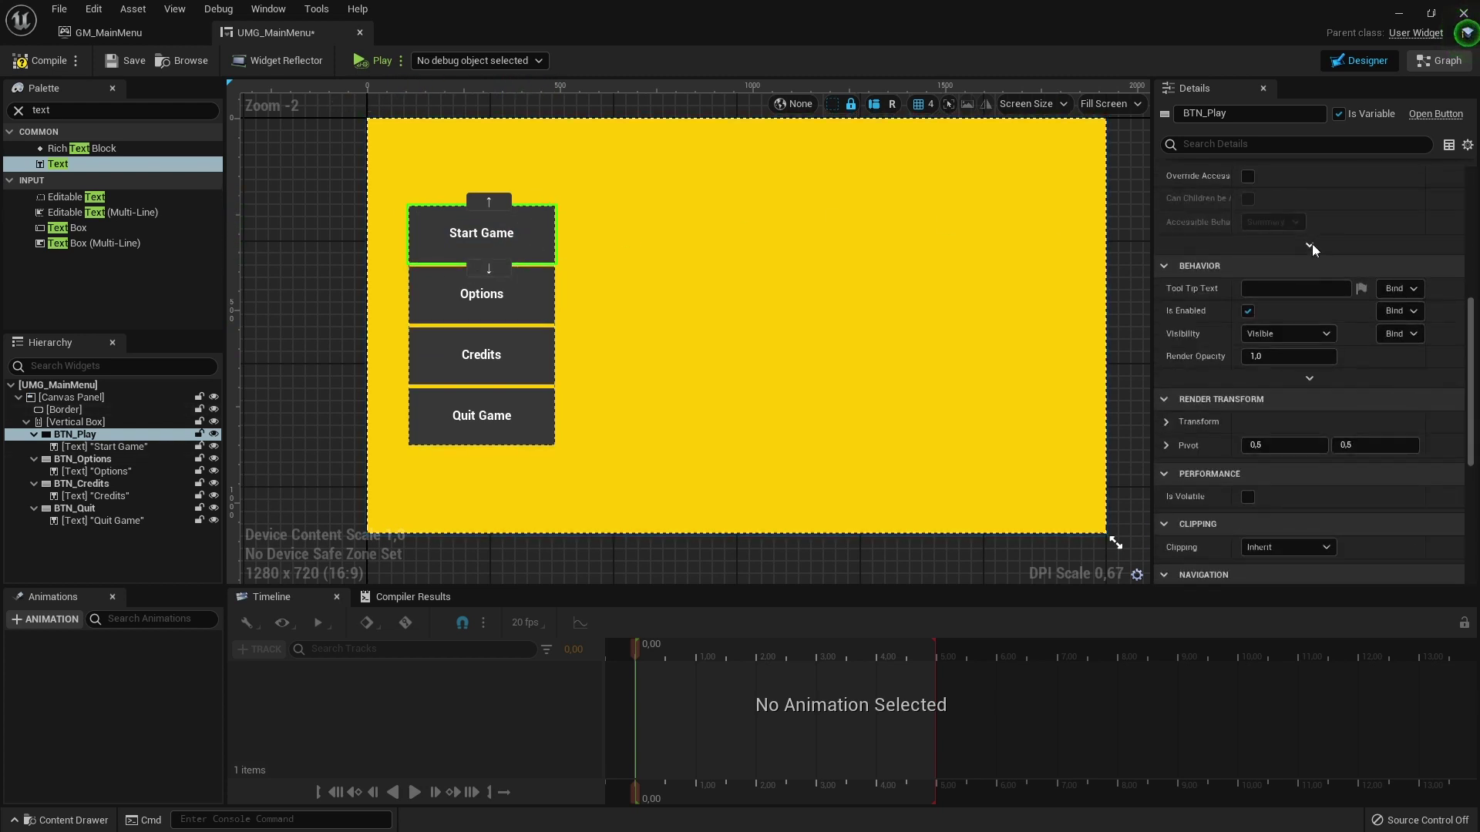
{"action": "scroll", "coordinate": [1312, 243], "scroll_direction": "down", "scroll_amount": 3}
{"action": "scroll", "coordinate": [1310, 229], "scroll_direction": "down", "scroll_amount": 3}
{"action": "scroll", "coordinate": [1301, 221], "scroll_direction": "down", "scroll_amount": 2}
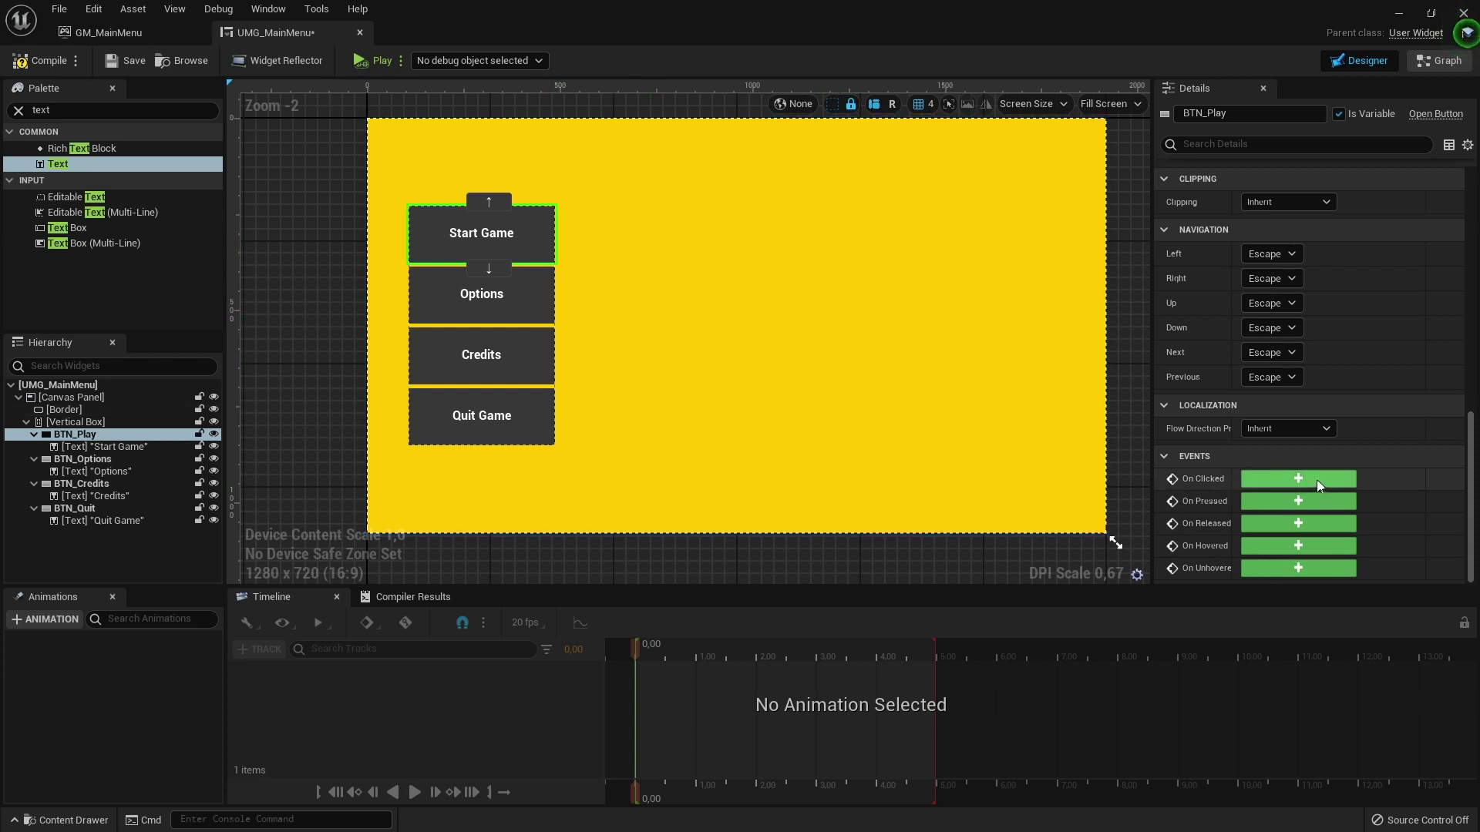
Add an On Clicked (BTN_Play) event and wire it to an Open Level (by Name) node
{"action": "left_click", "coordinate": [1295, 479]}
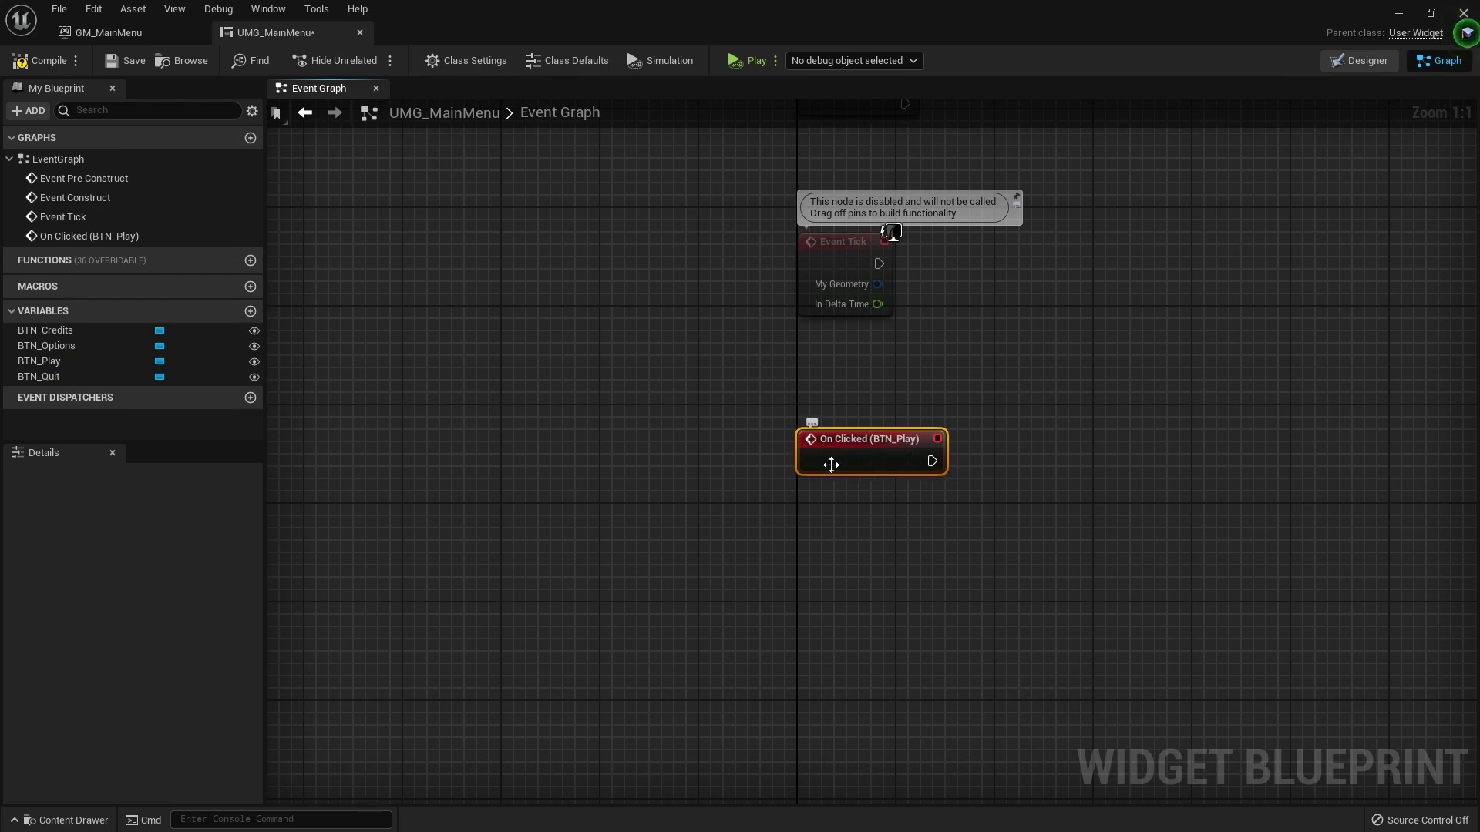
{"action": "mouse_move", "coordinate": [894, 448]}
{"action": "right_mouse_down"}
{"action": "mouse_move", "coordinate": [826, 430]}
{"action": "mouse_move", "coordinate": [648, 437]}
{"action": "right_mouse_up"}
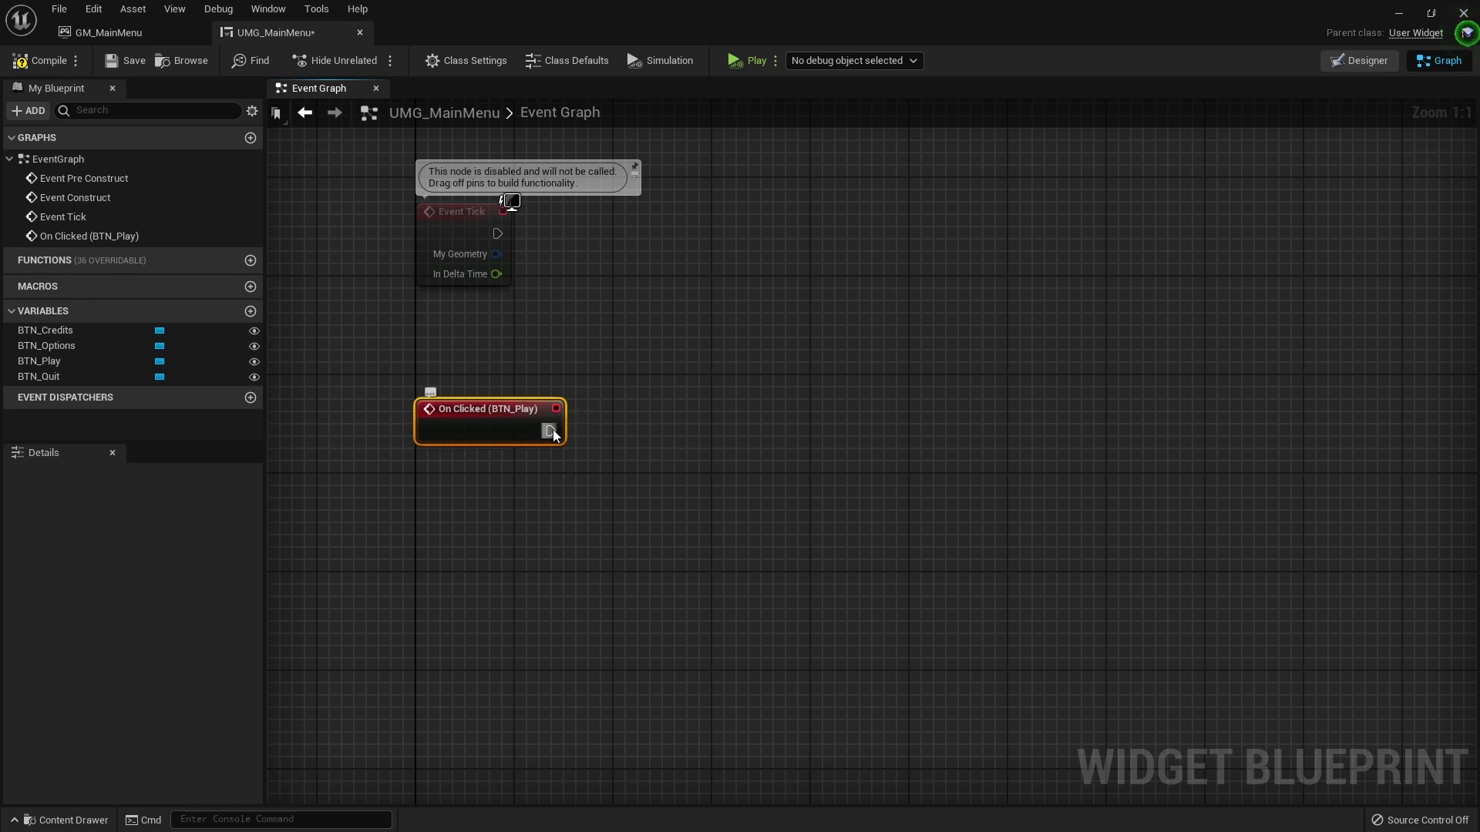
{"action": "left_click_drag", "start_coordinate": [551, 430], "coordinate": [787, 415]}
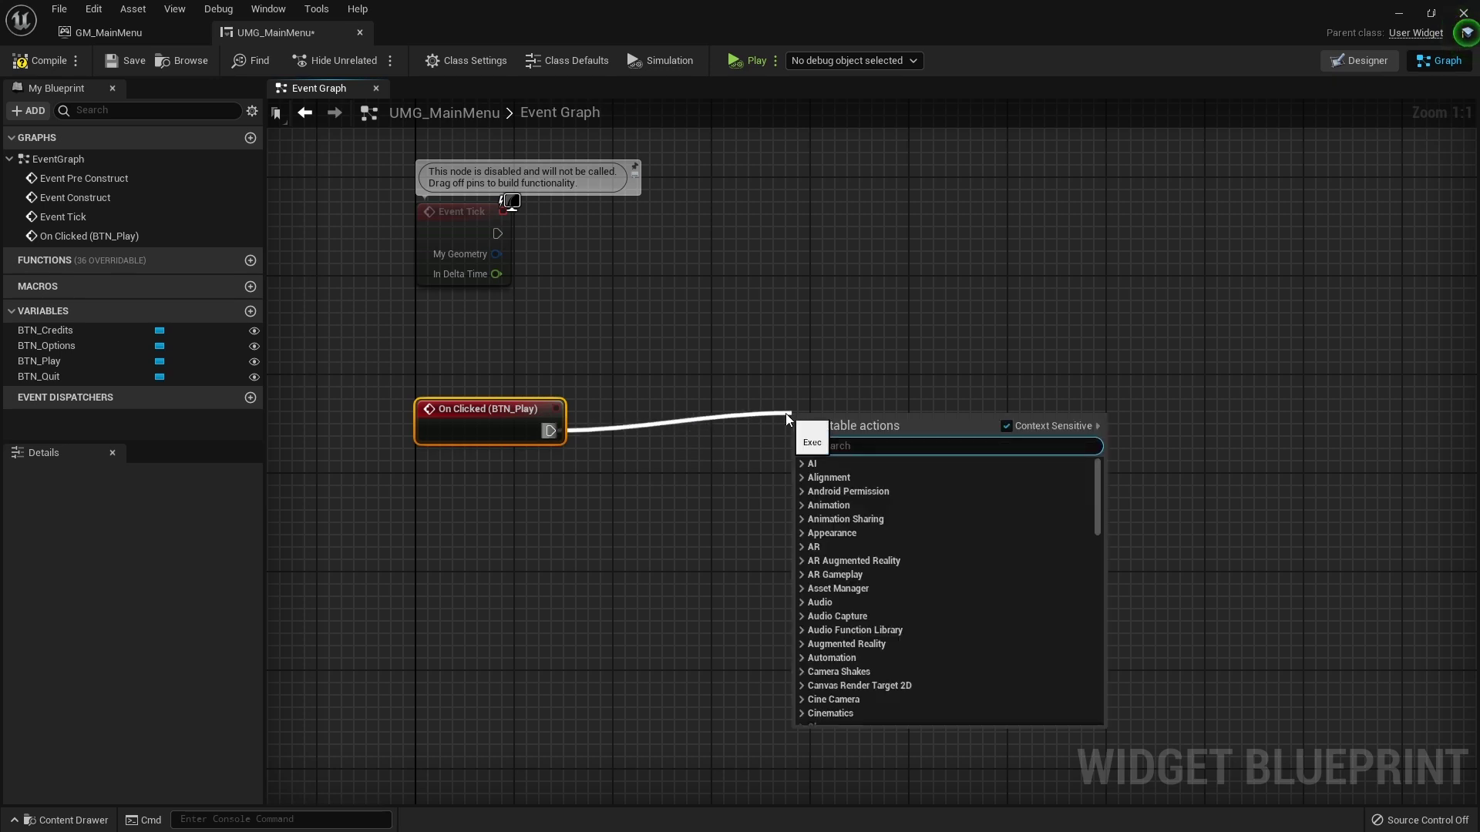
{"action": "left_click", "coordinate": [761, 316]}
{"action": "mouse_move", "coordinate": [550, 430]}
{"action": "left_mouse_down"}
{"action": "mouse_move", "coordinate": [621, 446]}
{"action": "mouse_move", "coordinate": [691, 432]}
{"action": "left_mouse_up"}
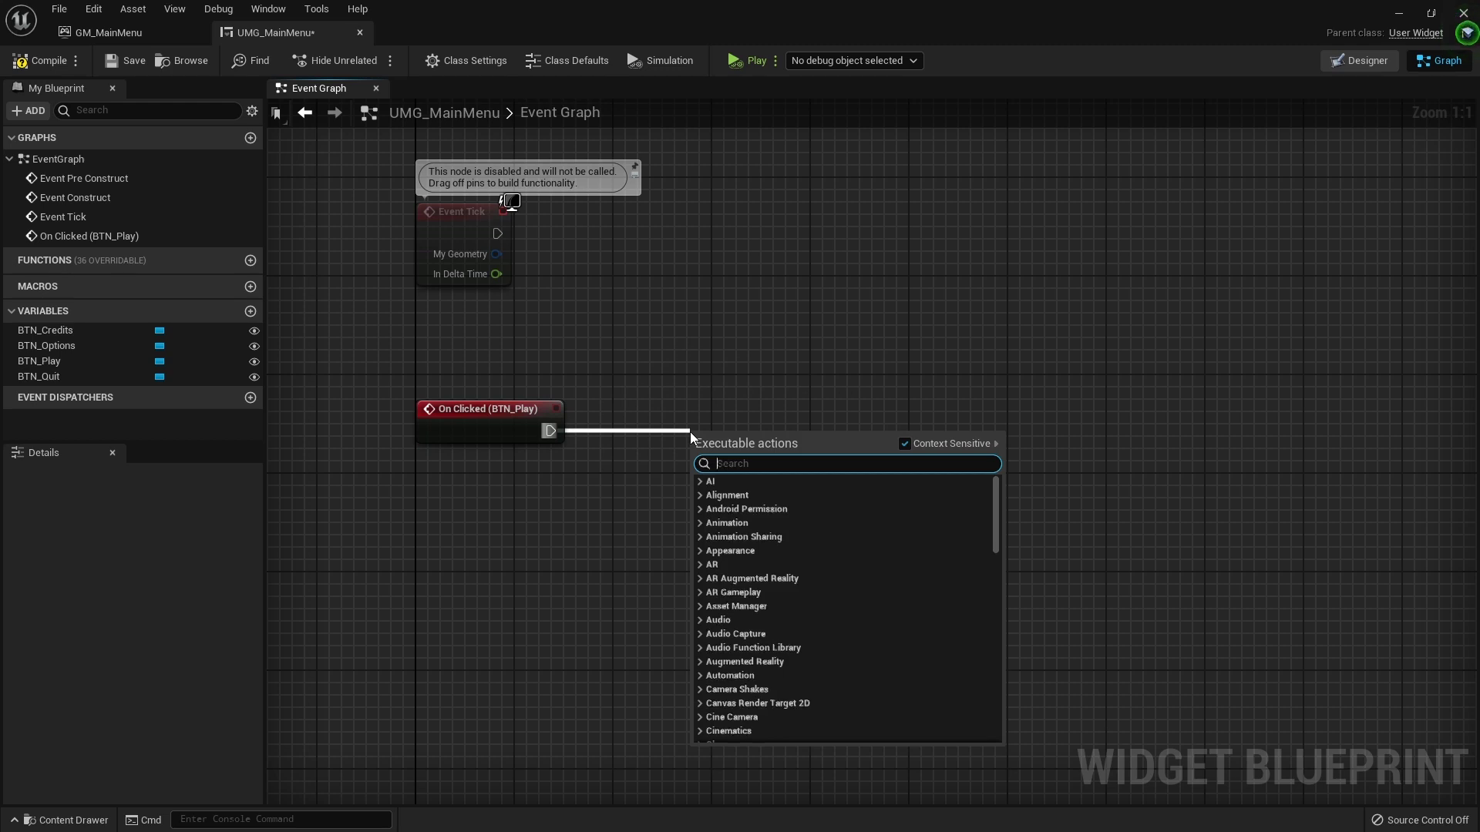
{"action": "type", "text": "open lev"}
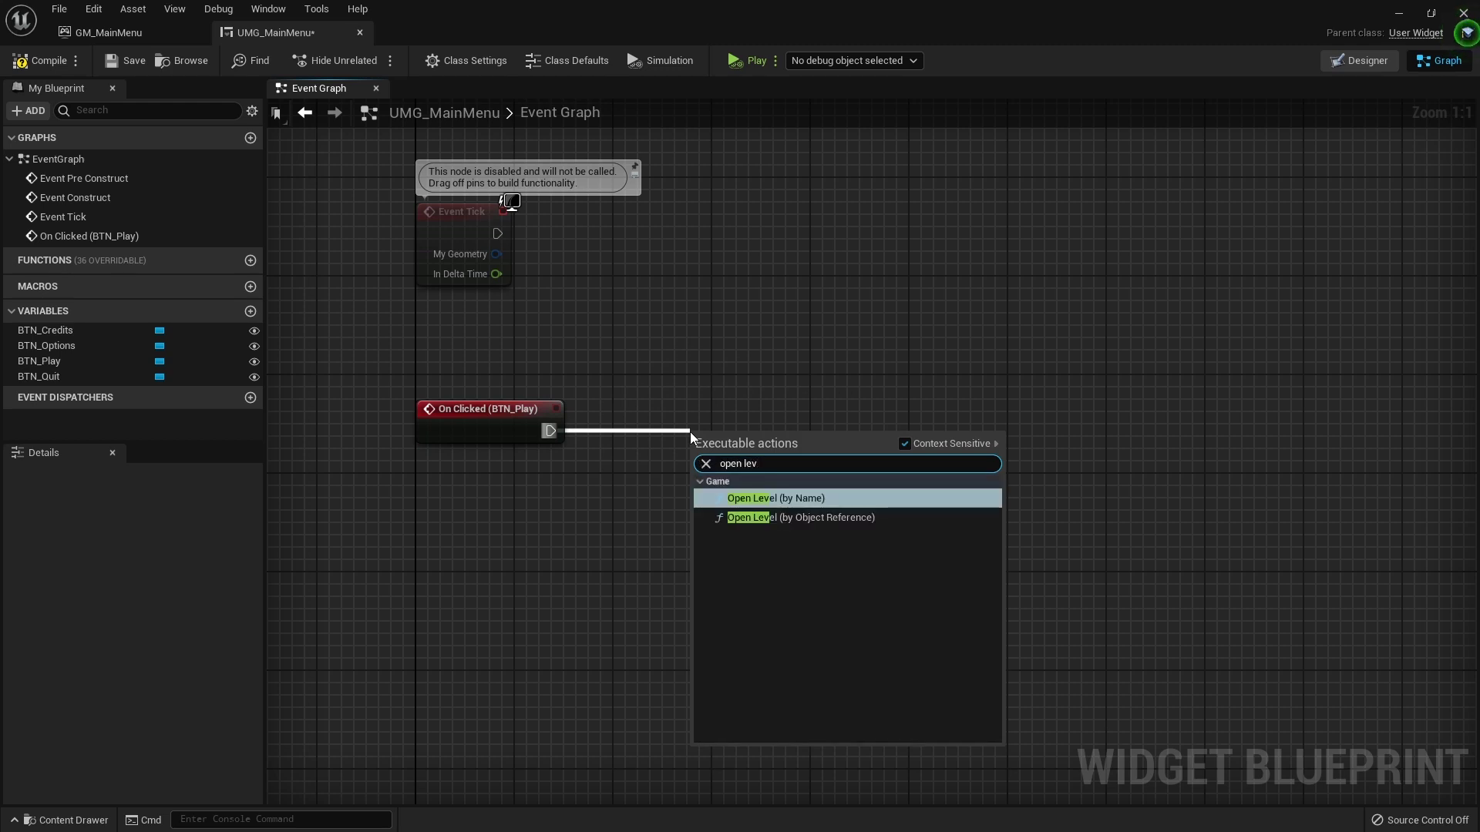
{"action": "left_click", "coordinate": [792, 499]}
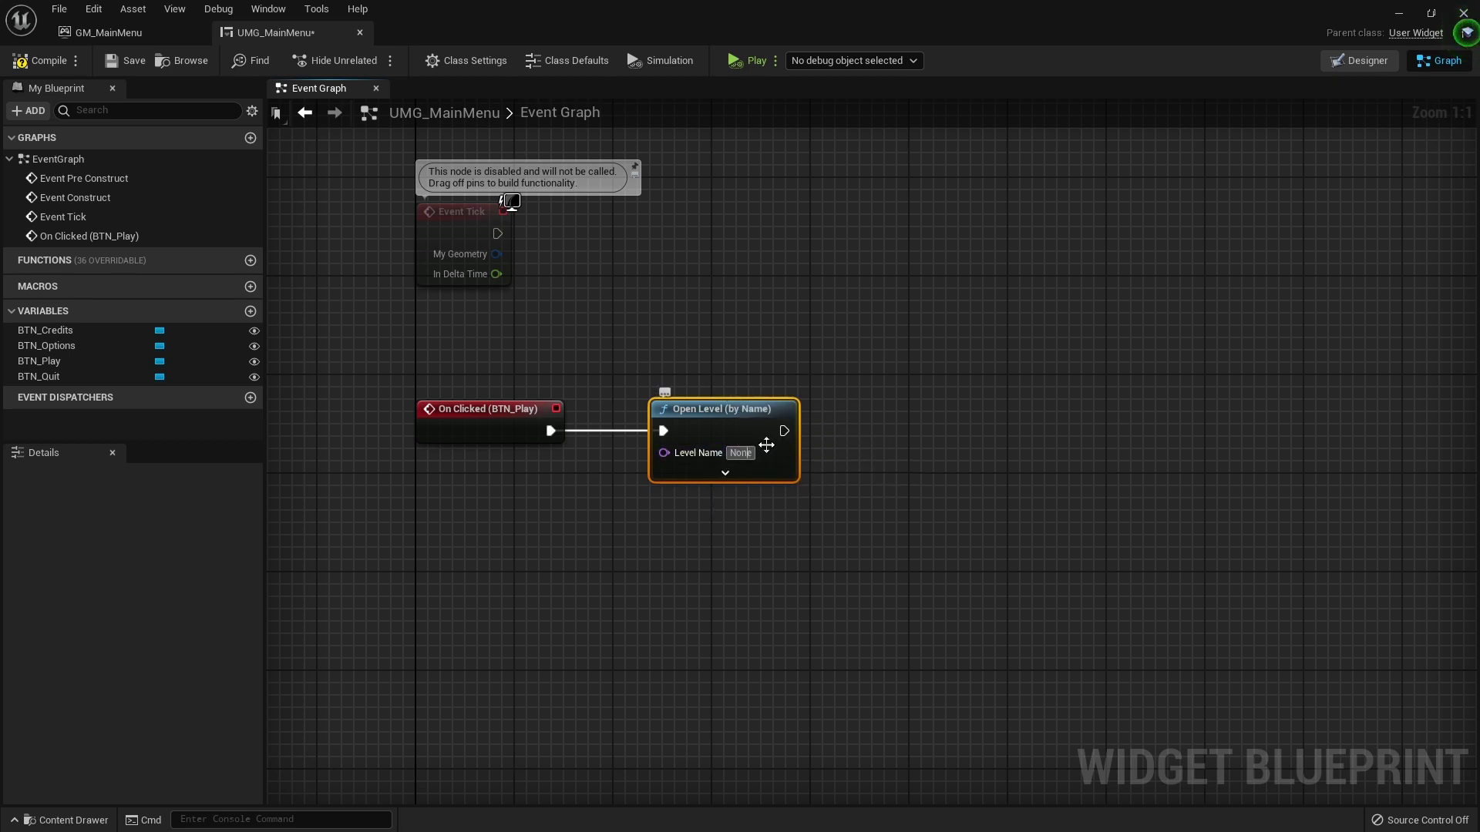
{"action": "left_click_drag", "start_coordinate": [546, 17], "coordinate": [992, 92]}
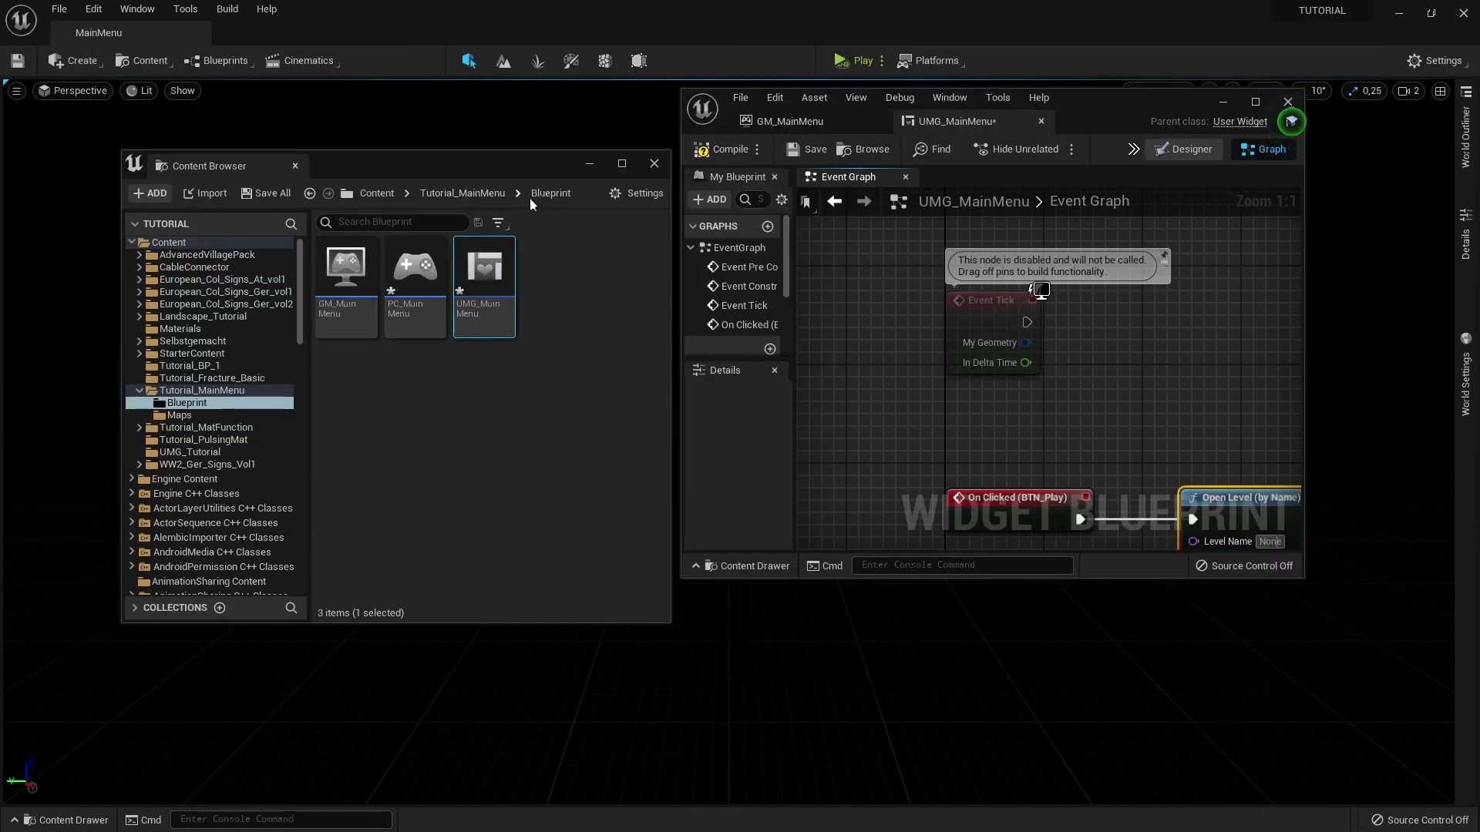
Check the GameplayMap level's exact name in Tutorial_MainMenu > Maps
{"action": "left_click", "coordinate": [449, 193]}
{"action": "double_click", "coordinate": [436, 287]}
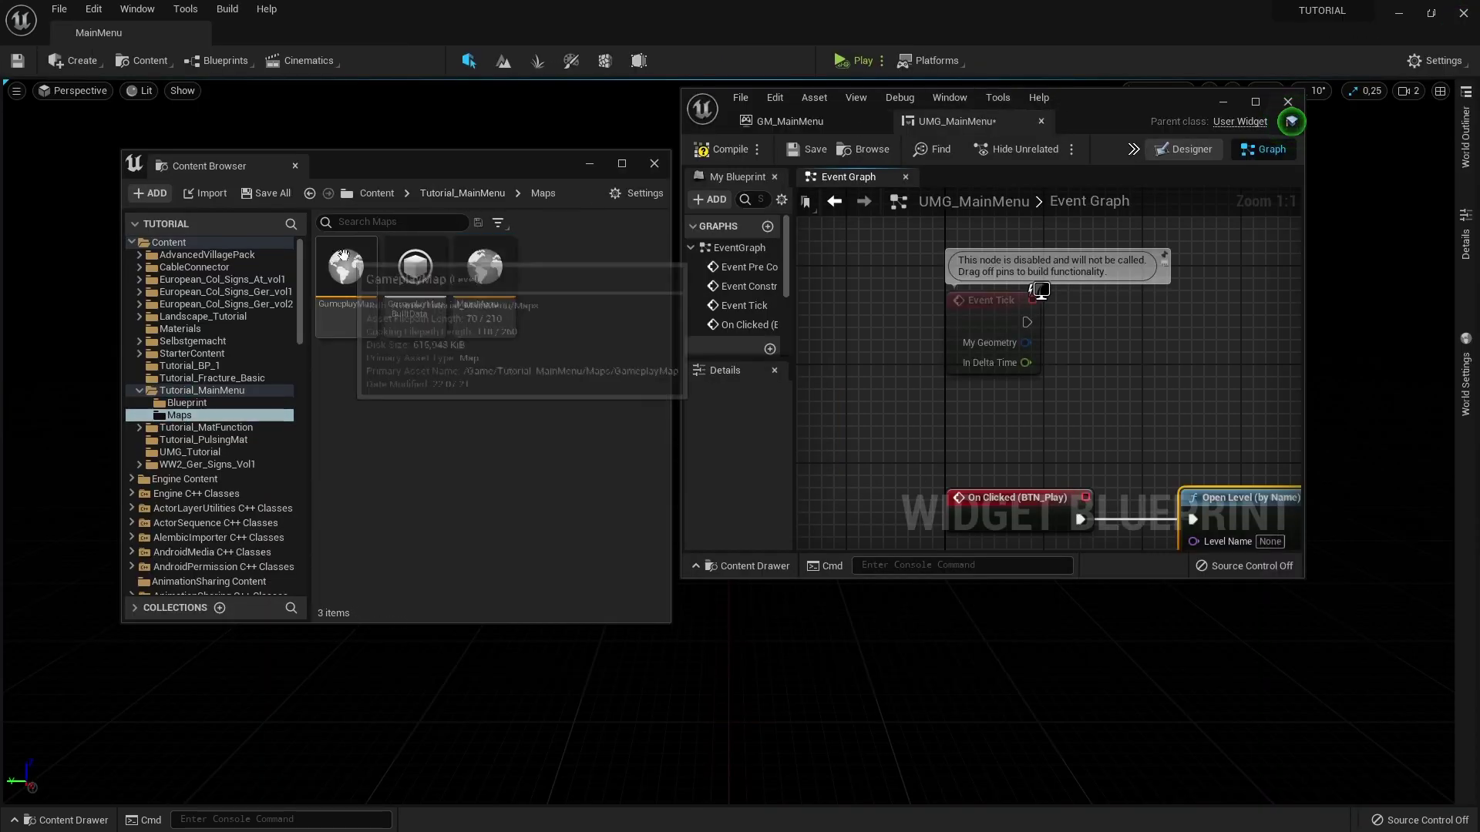
{"action": "left_click", "coordinate": [332, 279]}
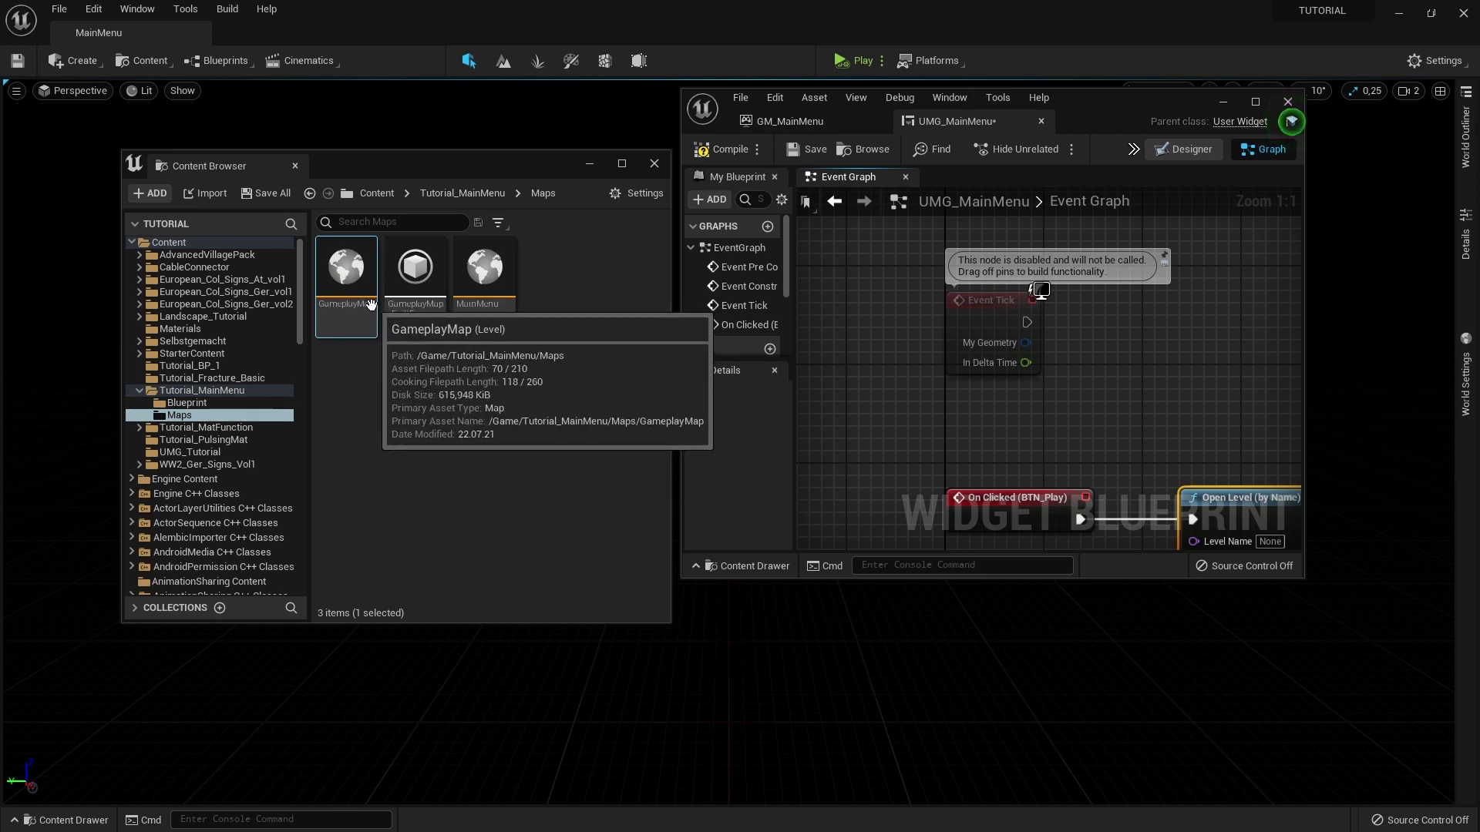
{"action": "left_click", "coordinate": [367, 307]}
{"action": "key", "text": "Escape"}
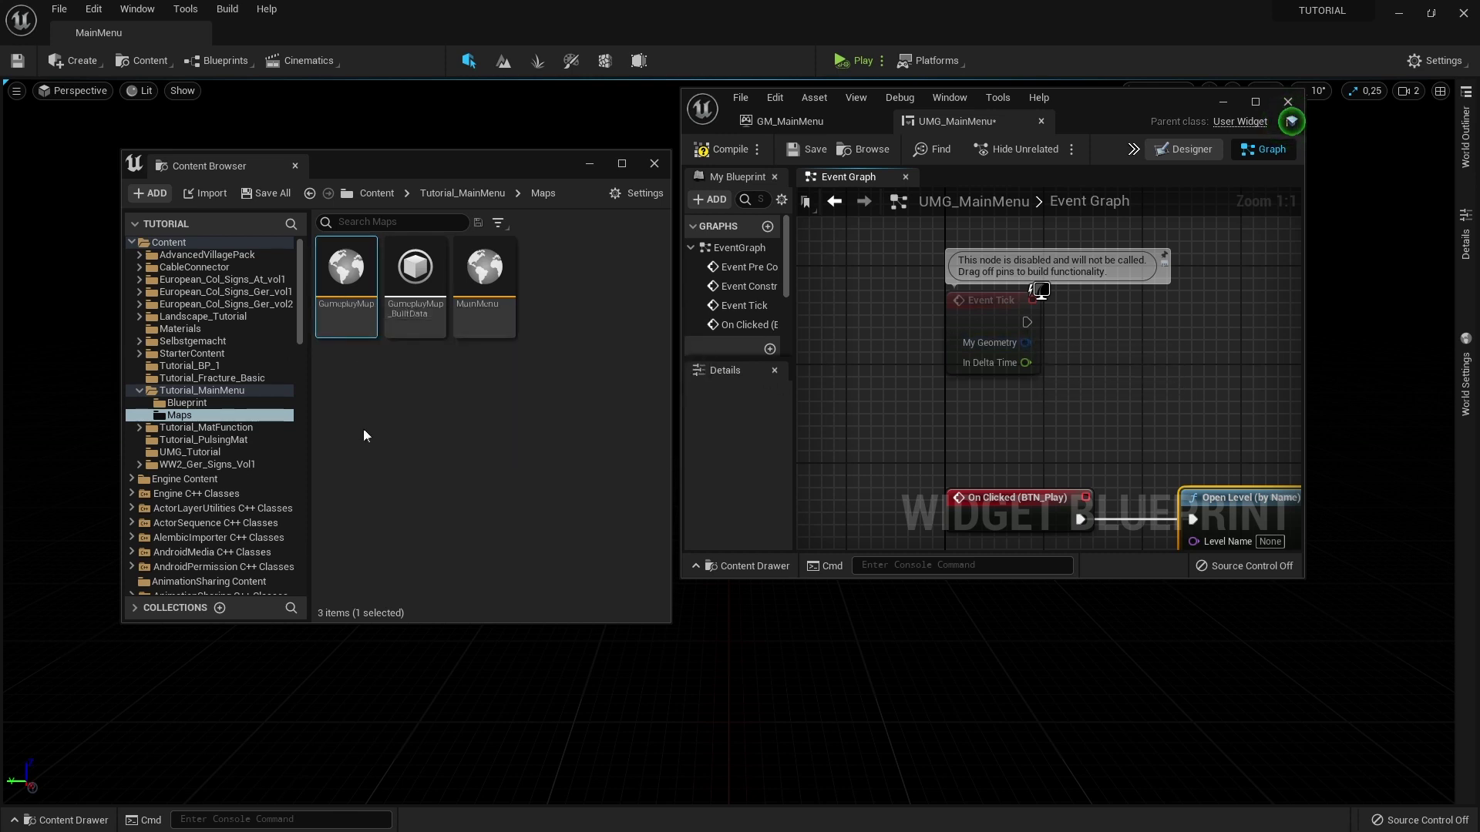
{"action": "left_click", "coordinate": [341, 265]}
Enter GameplayMap as the Open Level node's Level Name
{"action": "left_click", "coordinate": [1037, 365]}
{"action": "double_click", "coordinate": [1092, 96]}
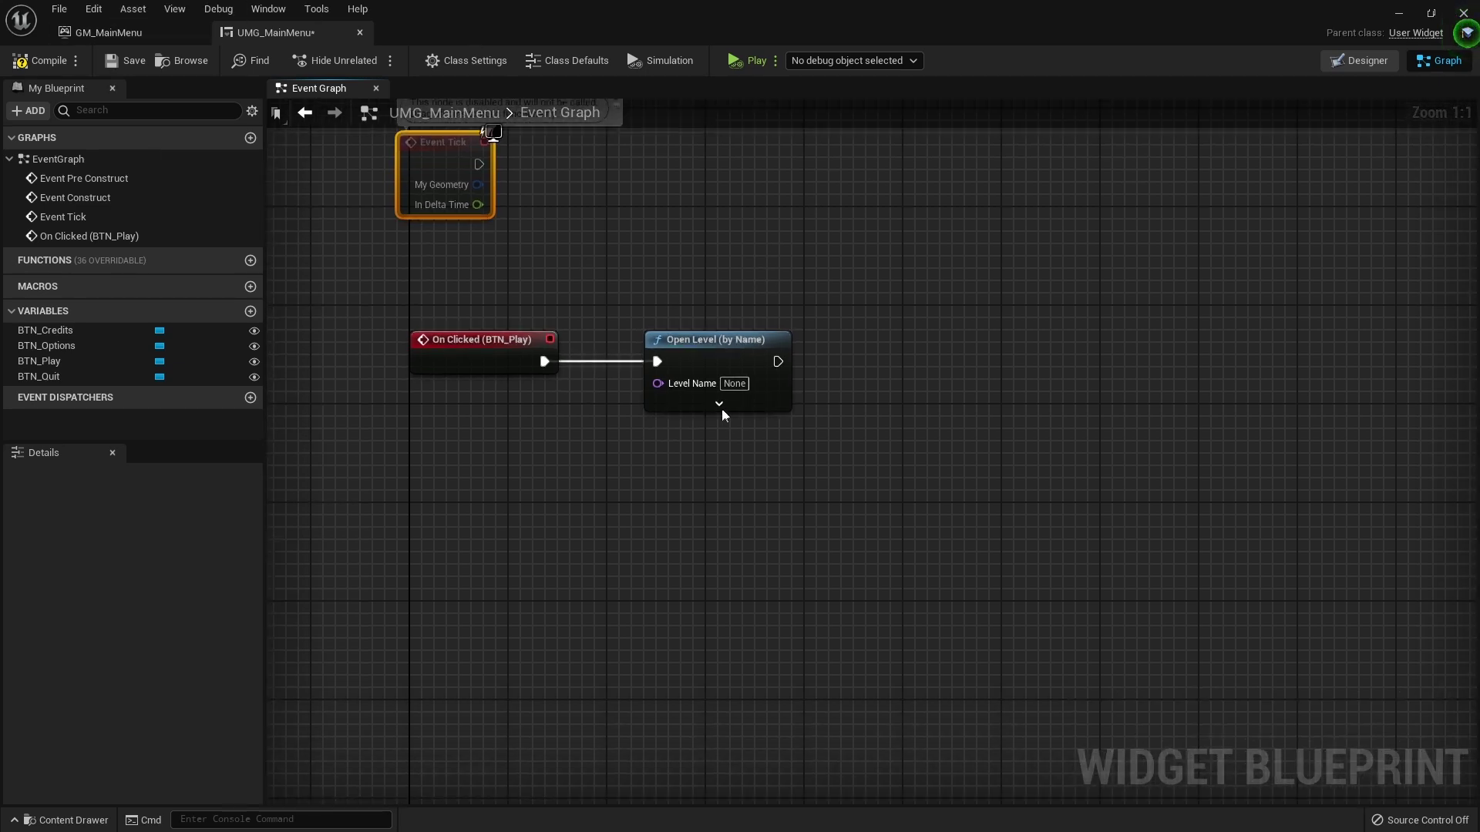
{"action": "type", "text": "GameplayMap"}
{"action": "left_click", "coordinate": [730, 685]}
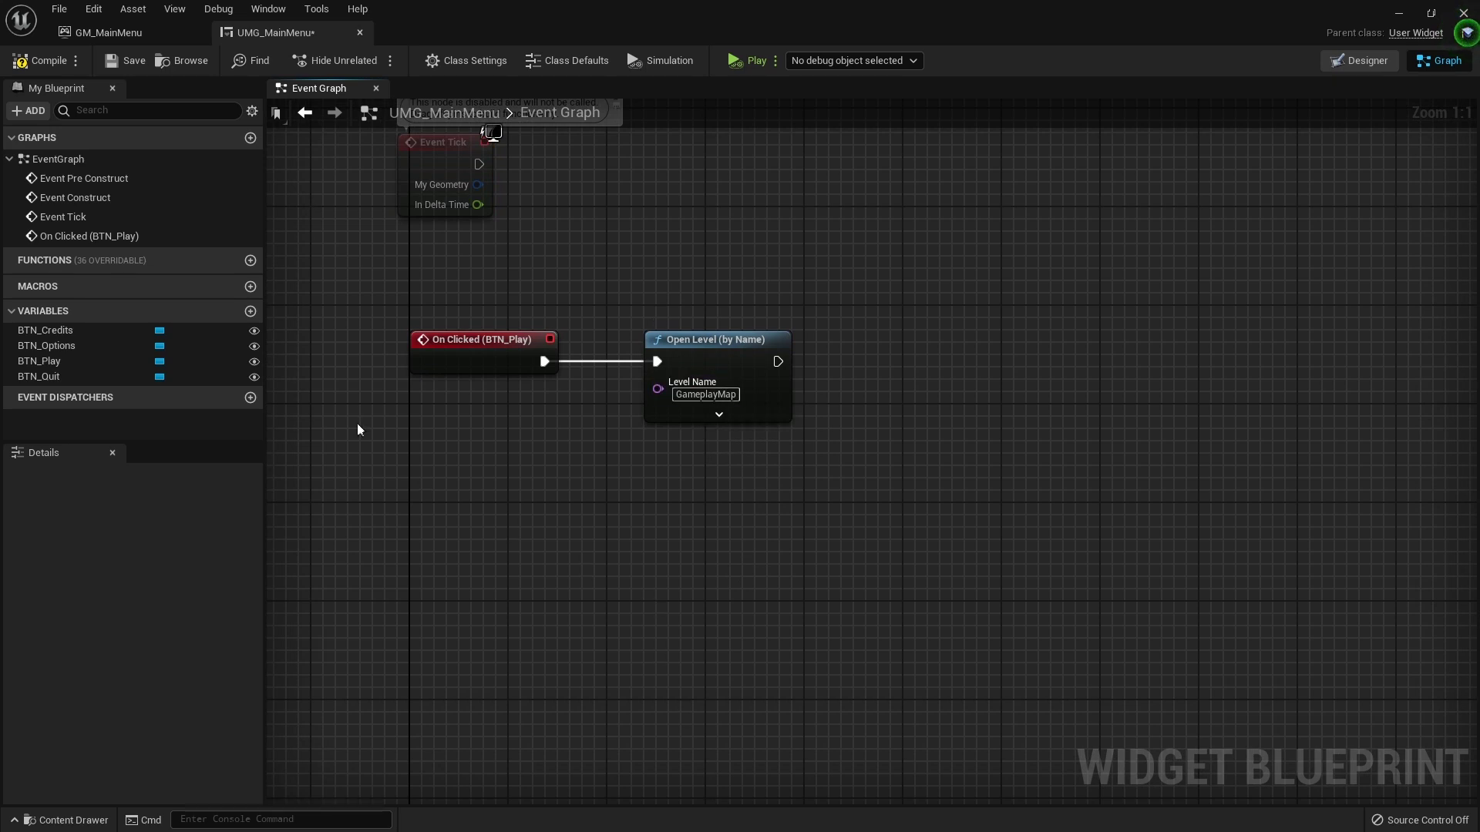
Save UMG_MainMenu and return to the Designer with the whole menu canvas in view
{"action": "left_click", "coordinate": [140, 63]}
{"action": "left_click_drag", "start_coordinate": [922, 335], "coordinate": [479, 564]}
{"action": "left_click", "coordinate": [806, 542]}
{"action": "left_click", "coordinate": [1358, 60]}
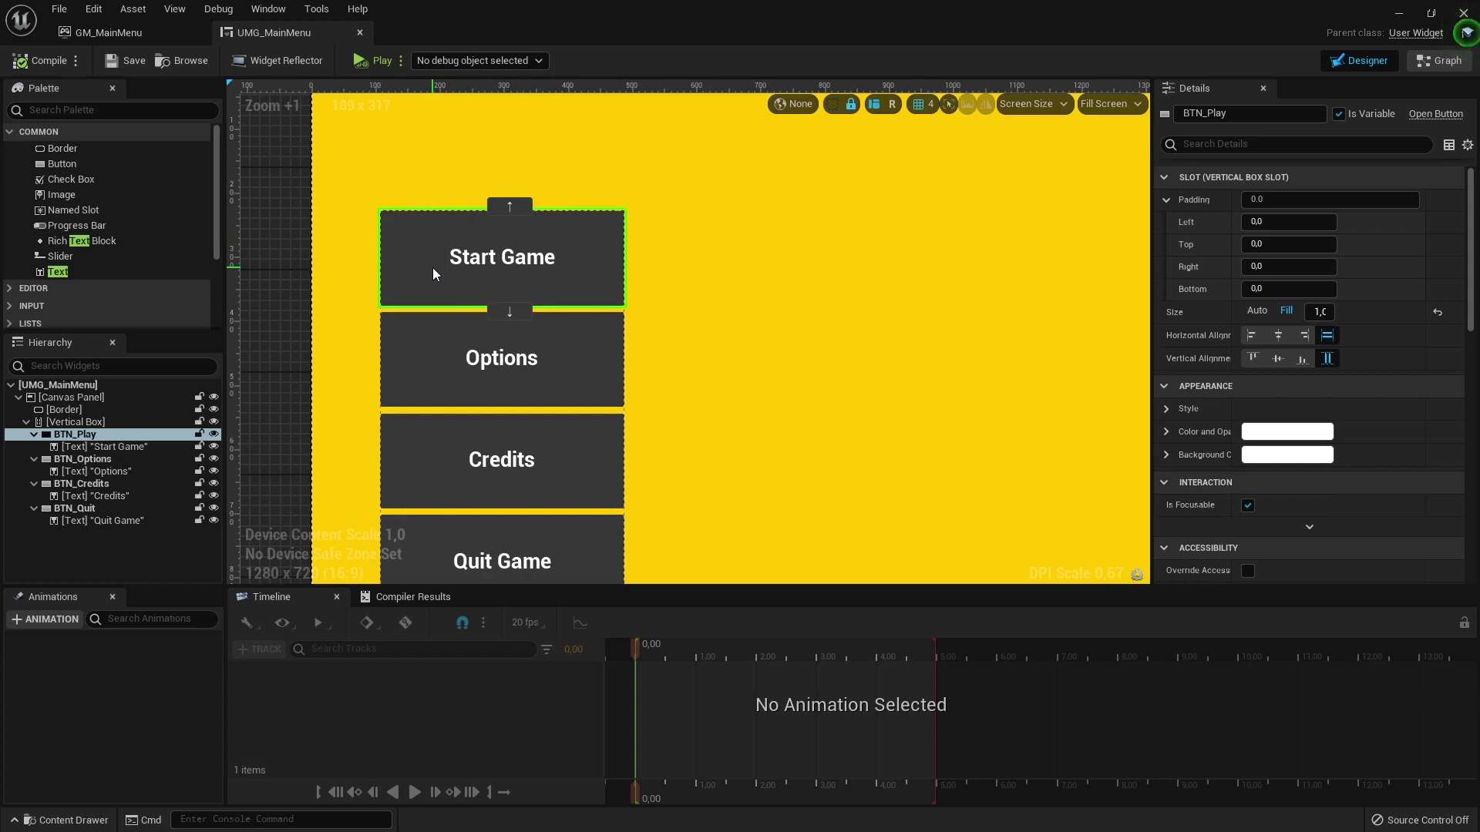
{"action": "scroll", "coordinate": [433, 285], "scroll_direction": "down", "scroll_amount": 4}
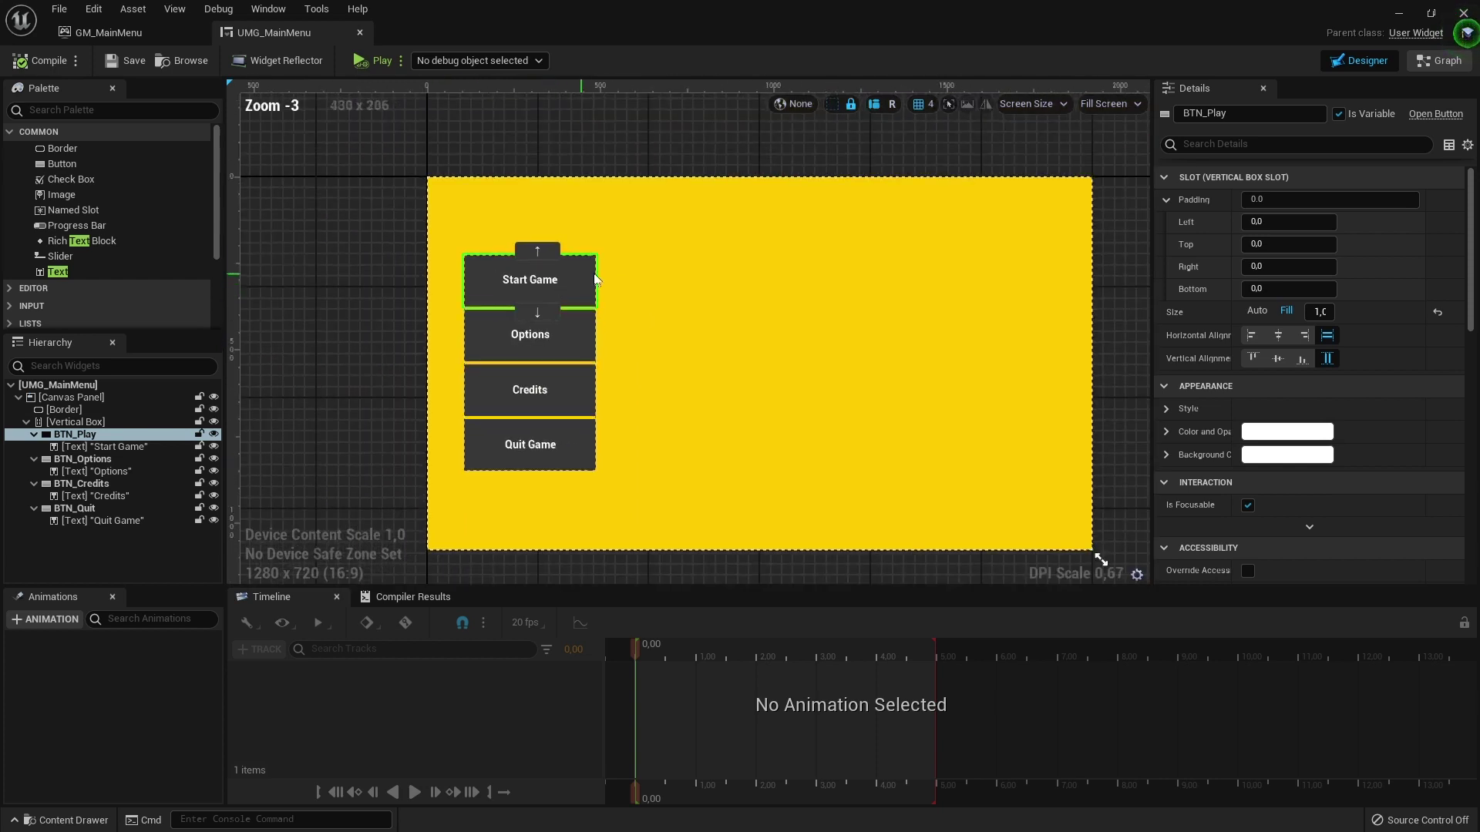
{"action": "right_click_drag", "start_coordinate": [708, 476], "coordinate": [654, 429]}
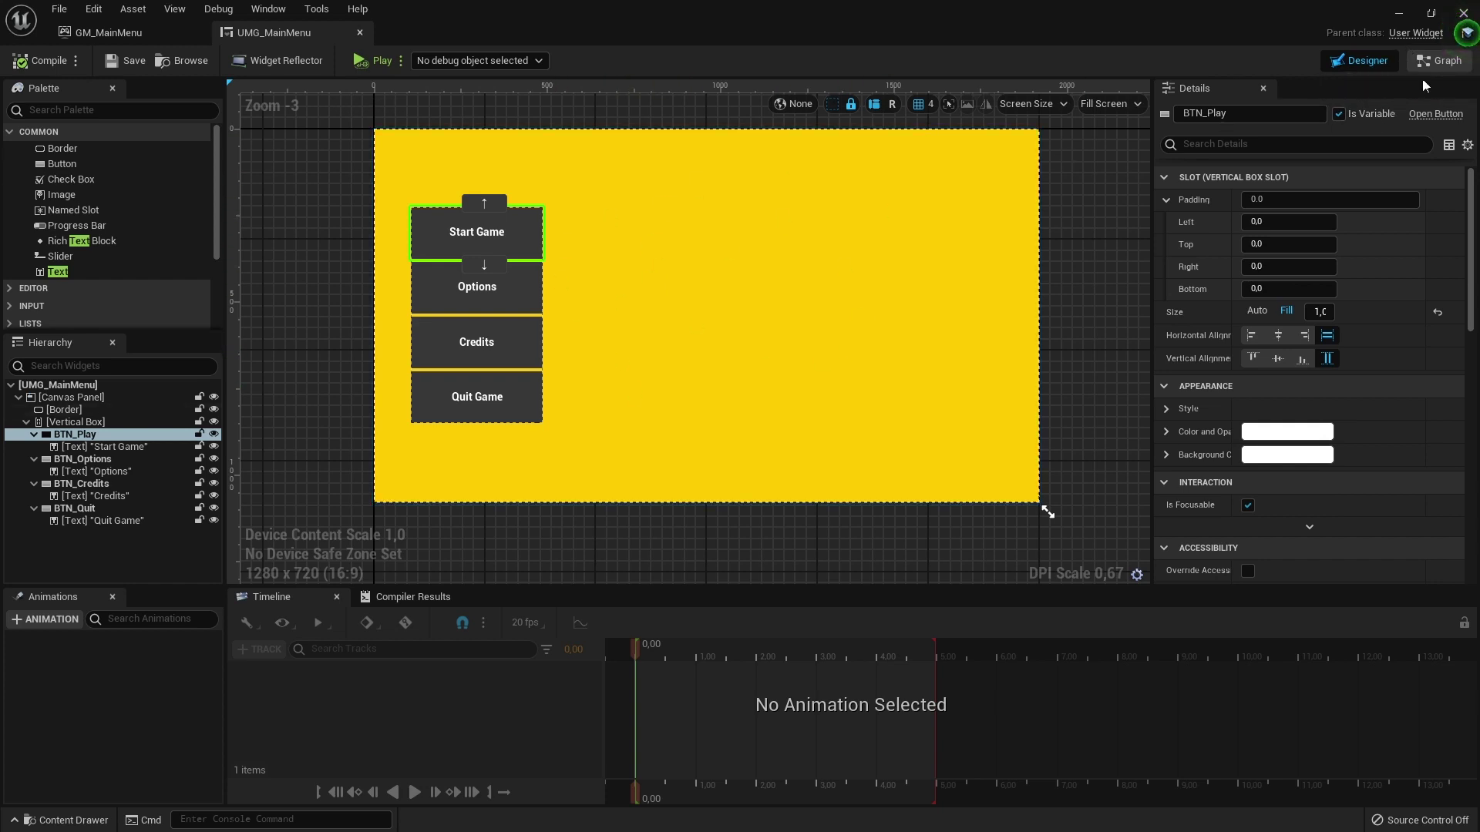
{"action": "left_click", "coordinate": [1438, 60]}
{"action": "left_click", "coordinate": [905, 521]}
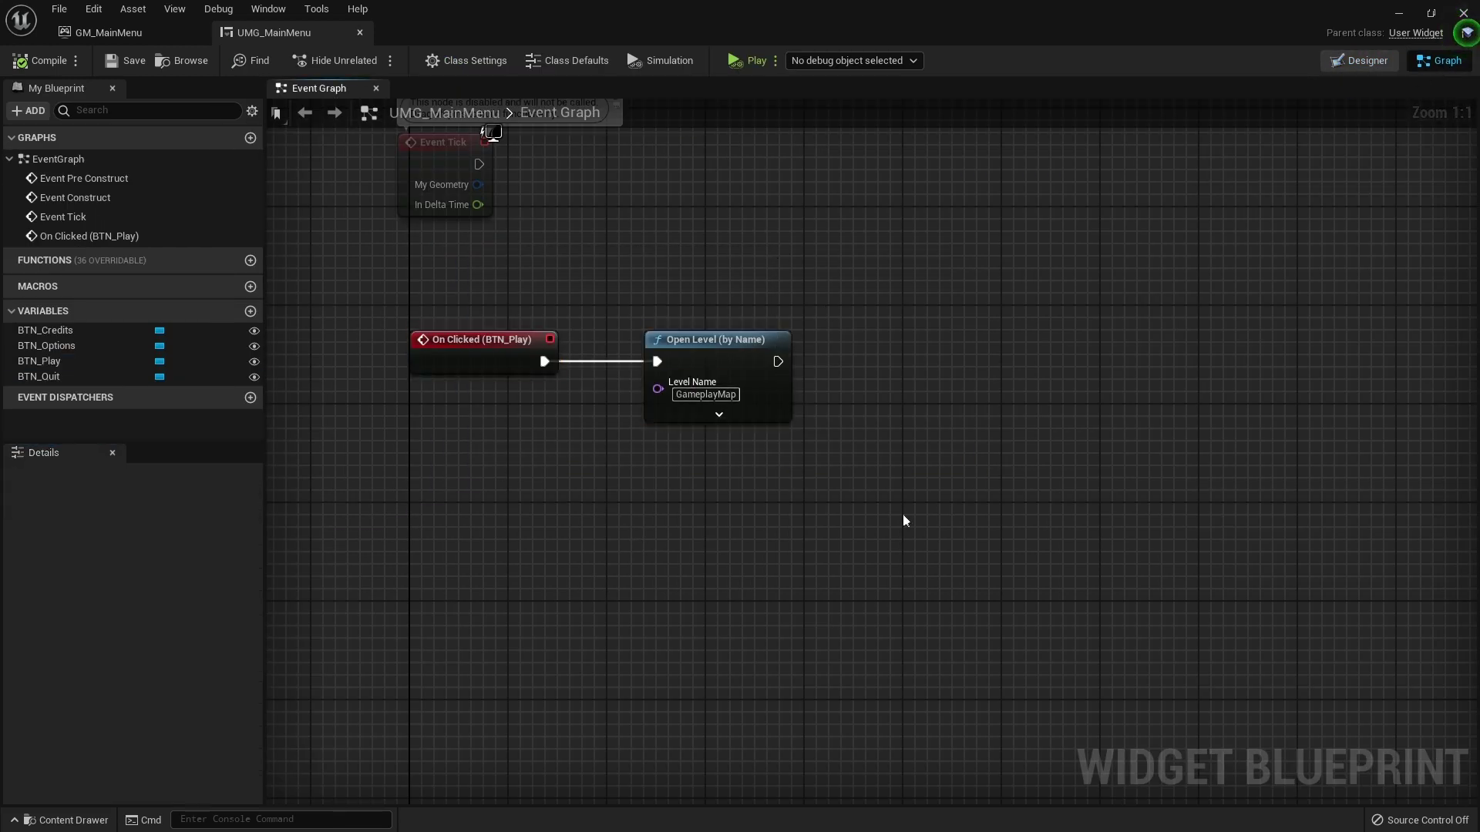
{"action": "left_click", "coordinate": [1379, 55]}
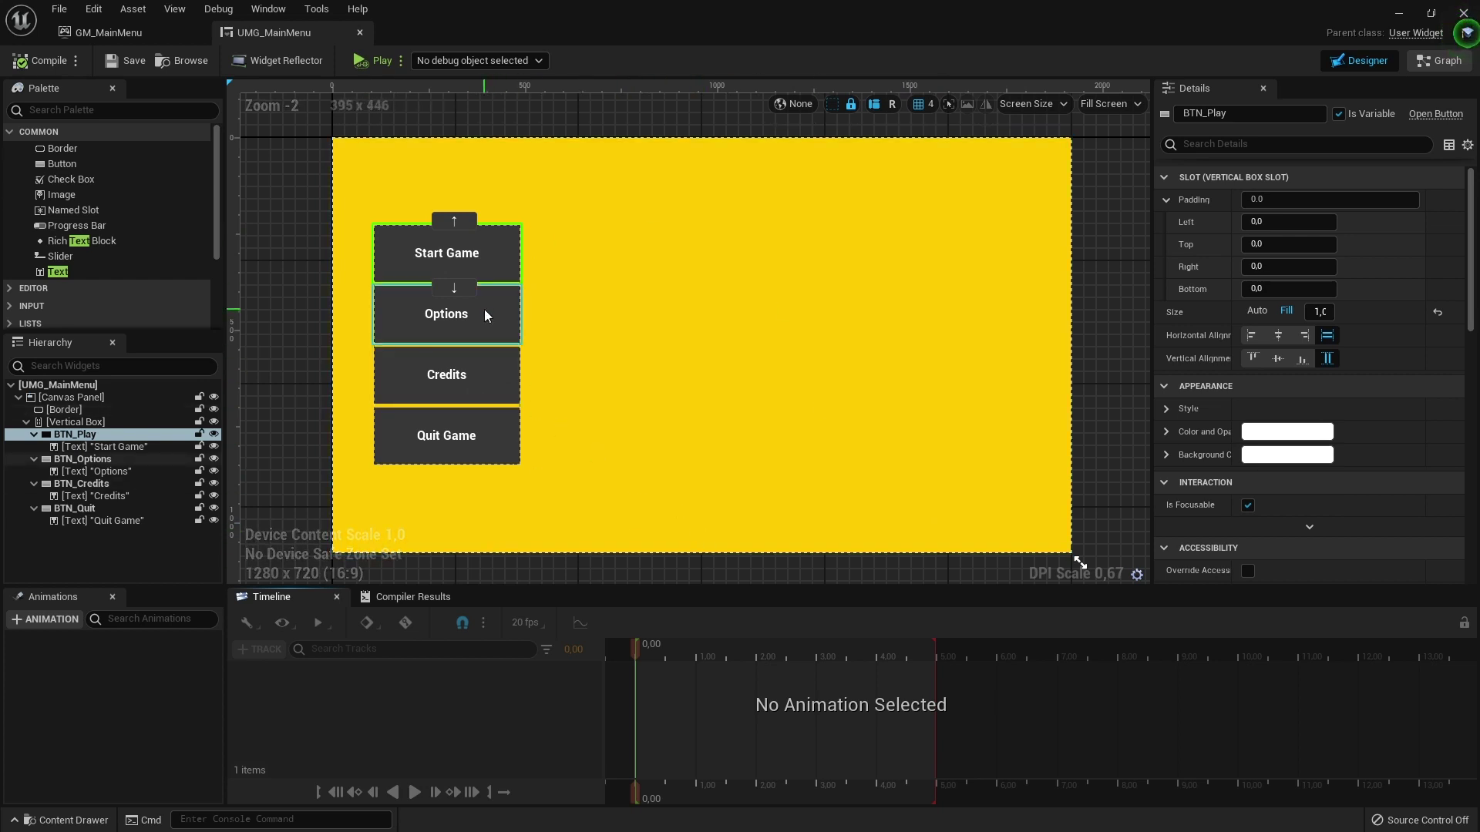
Select the Quit Game button and scroll its Details down to the Events section
{"action": "left_click", "coordinate": [498, 434]}
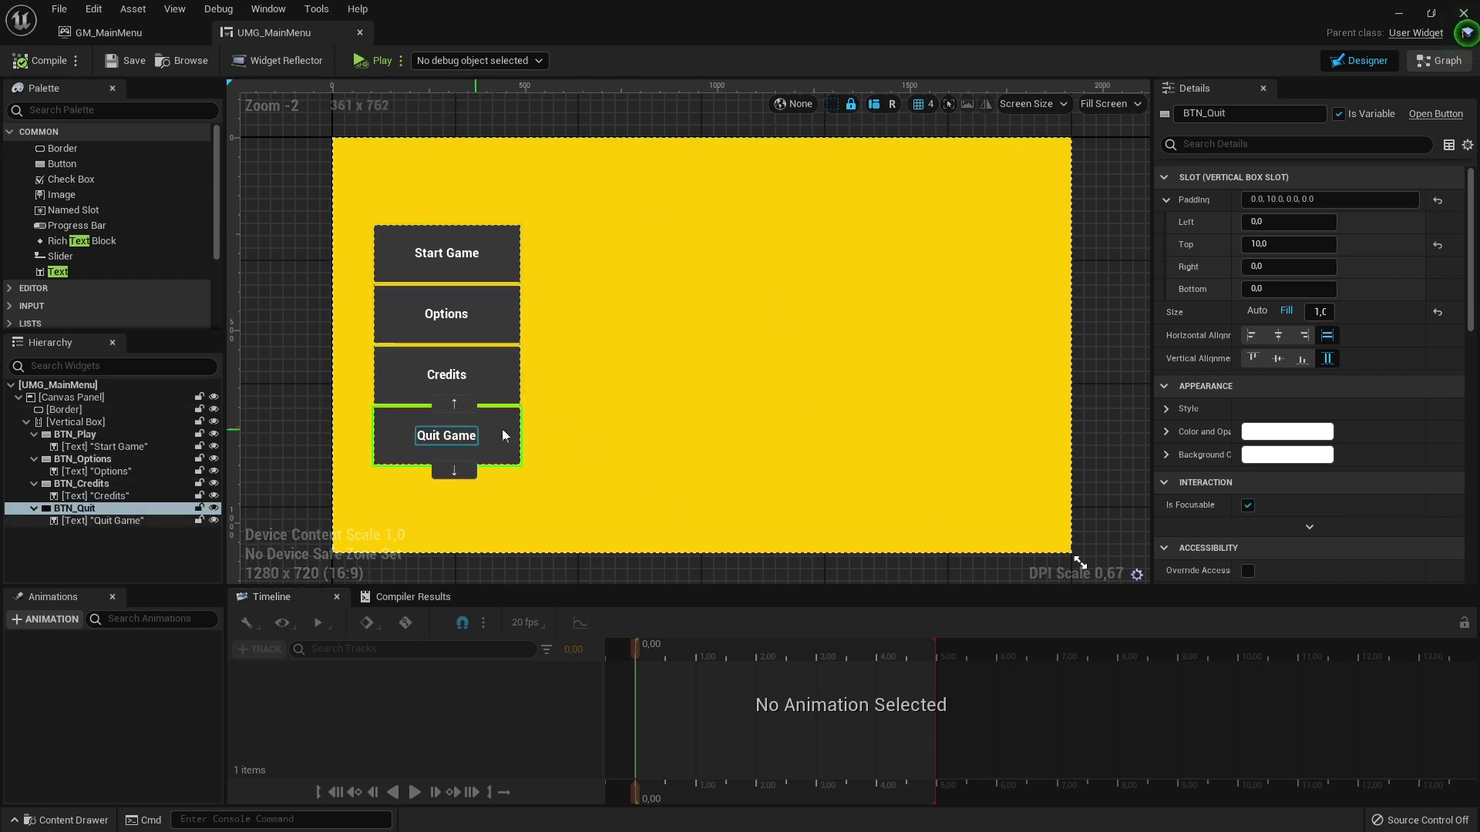
{"action": "scroll", "coordinate": [1273, 277], "scroll_direction": "down", "scroll_amount": 5}
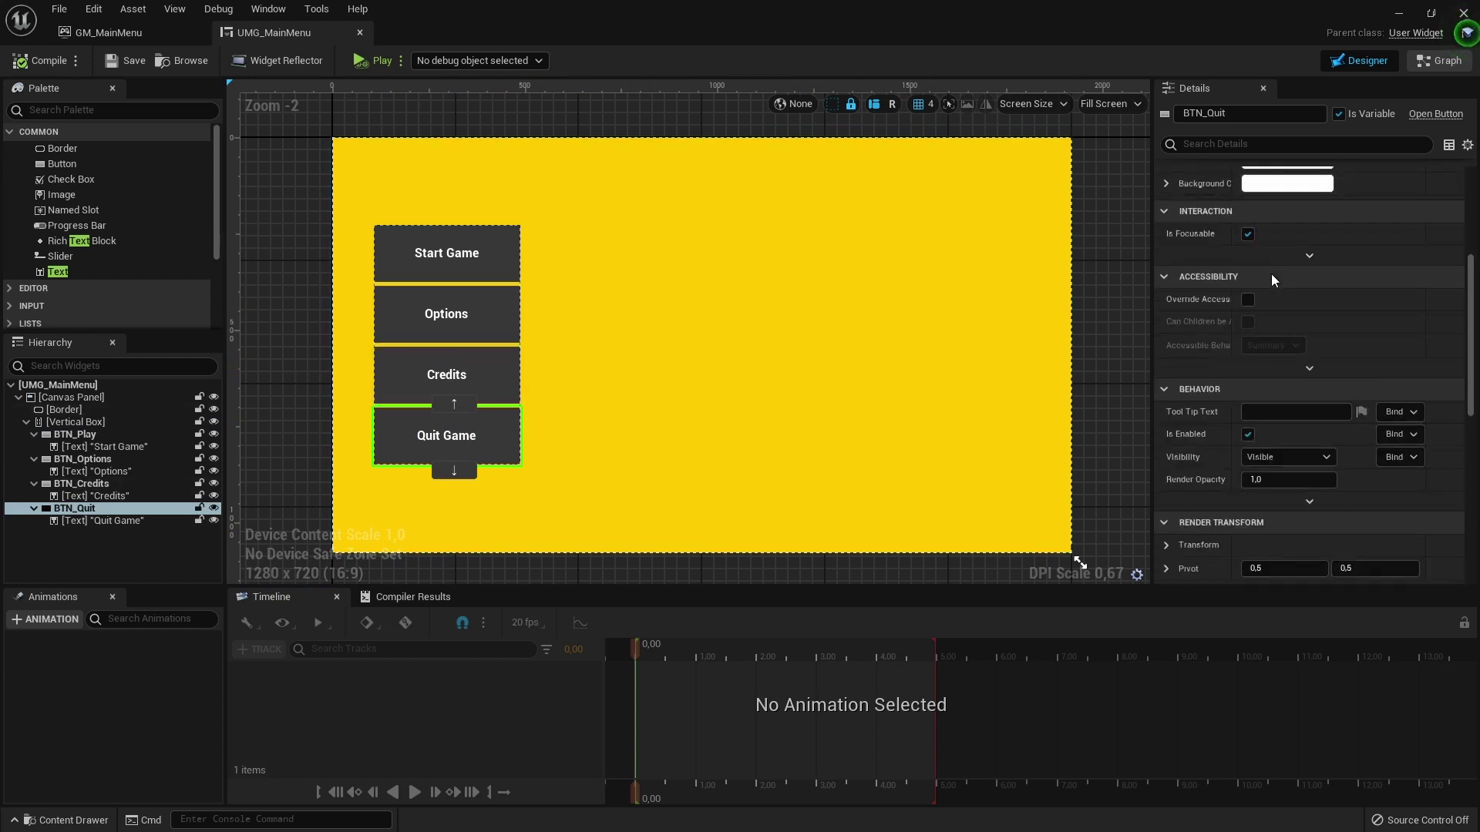
{"action": "scroll", "coordinate": [1270, 275], "scroll_direction": "down", "scroll_amount": 3}
{"action": "scroll", "coordinate": [1270, 275], "scroll_direction": "down", "scroll_amount": 3}
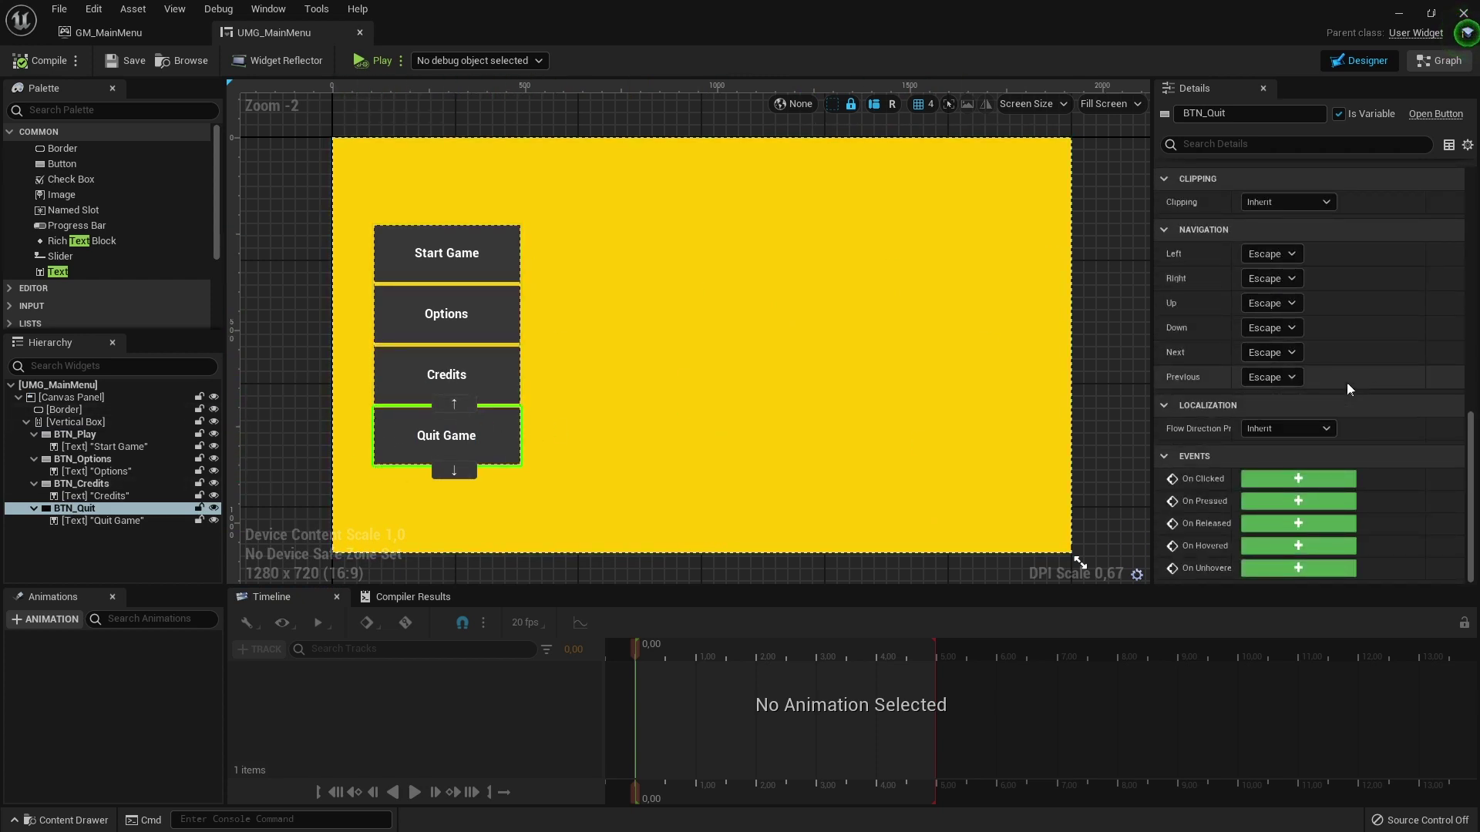
Add an On Clicked (BTN_Quit) event and connect it to a Quit Game node
{"action": "left_click", "coordinate": [1280, 480]}
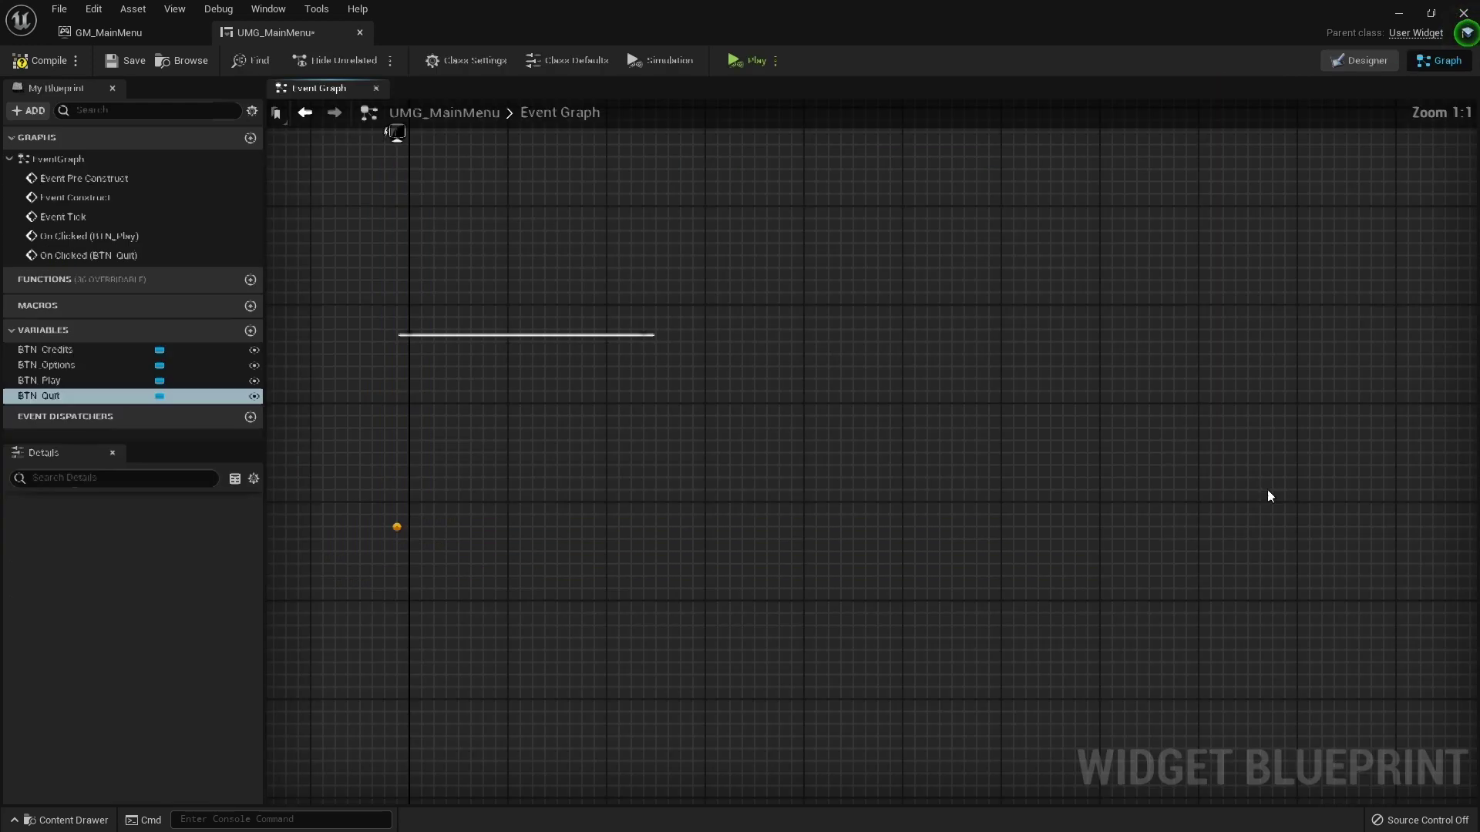
{"action": "mouse_move", "coordinate": [991, 442]}
{"action": "right_mouse_down"}
{"action": "mouse_move", "coordinate": [473, 496]}
{"action": "mouse_move", "coordinate": [621, 485]}
{"action": "right_mouse_up"}
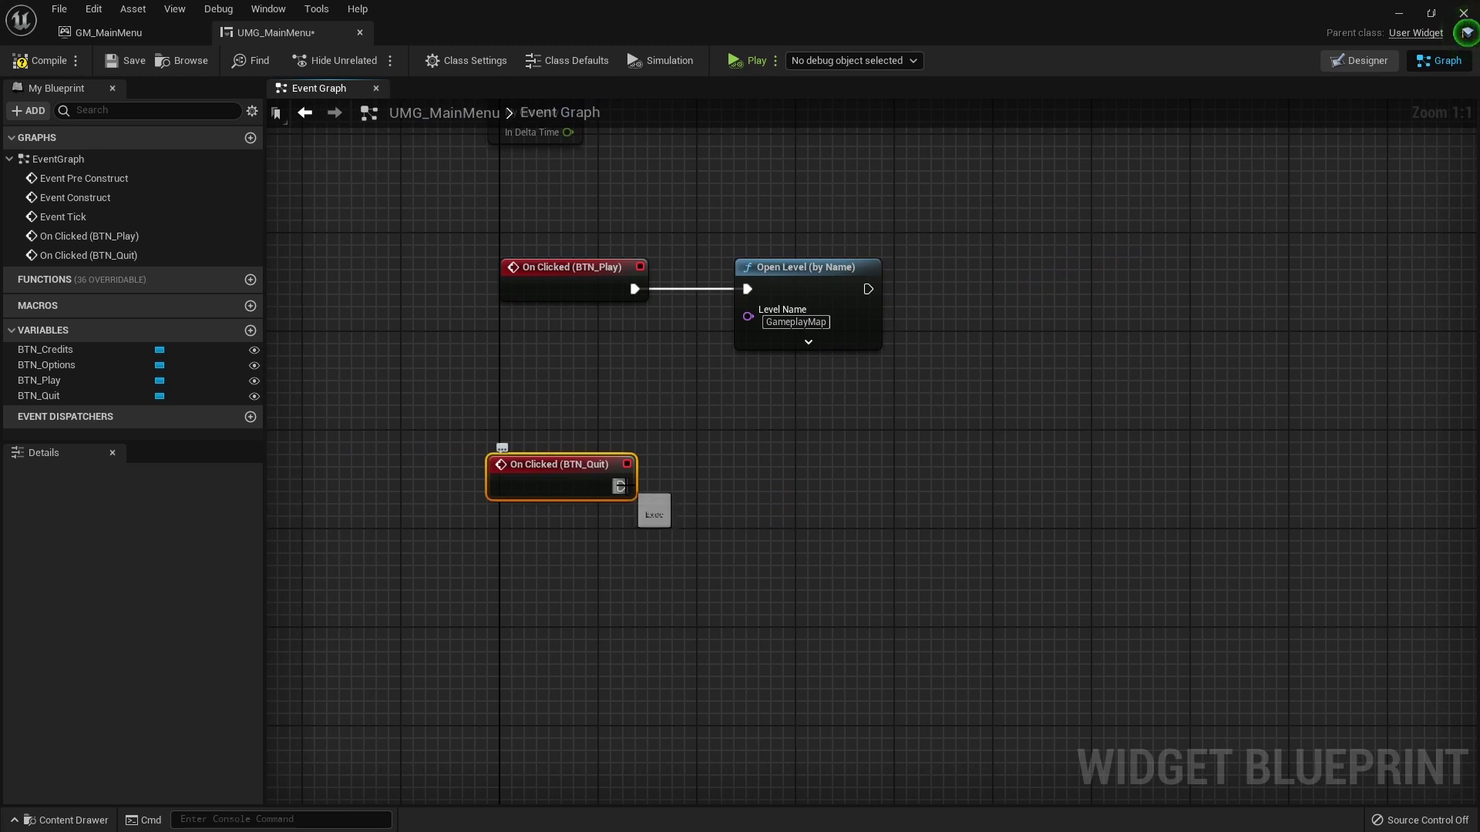
{"action": "left_click_drag", "start_coordinate": [621, 486], "coordinate": [808, 486]}
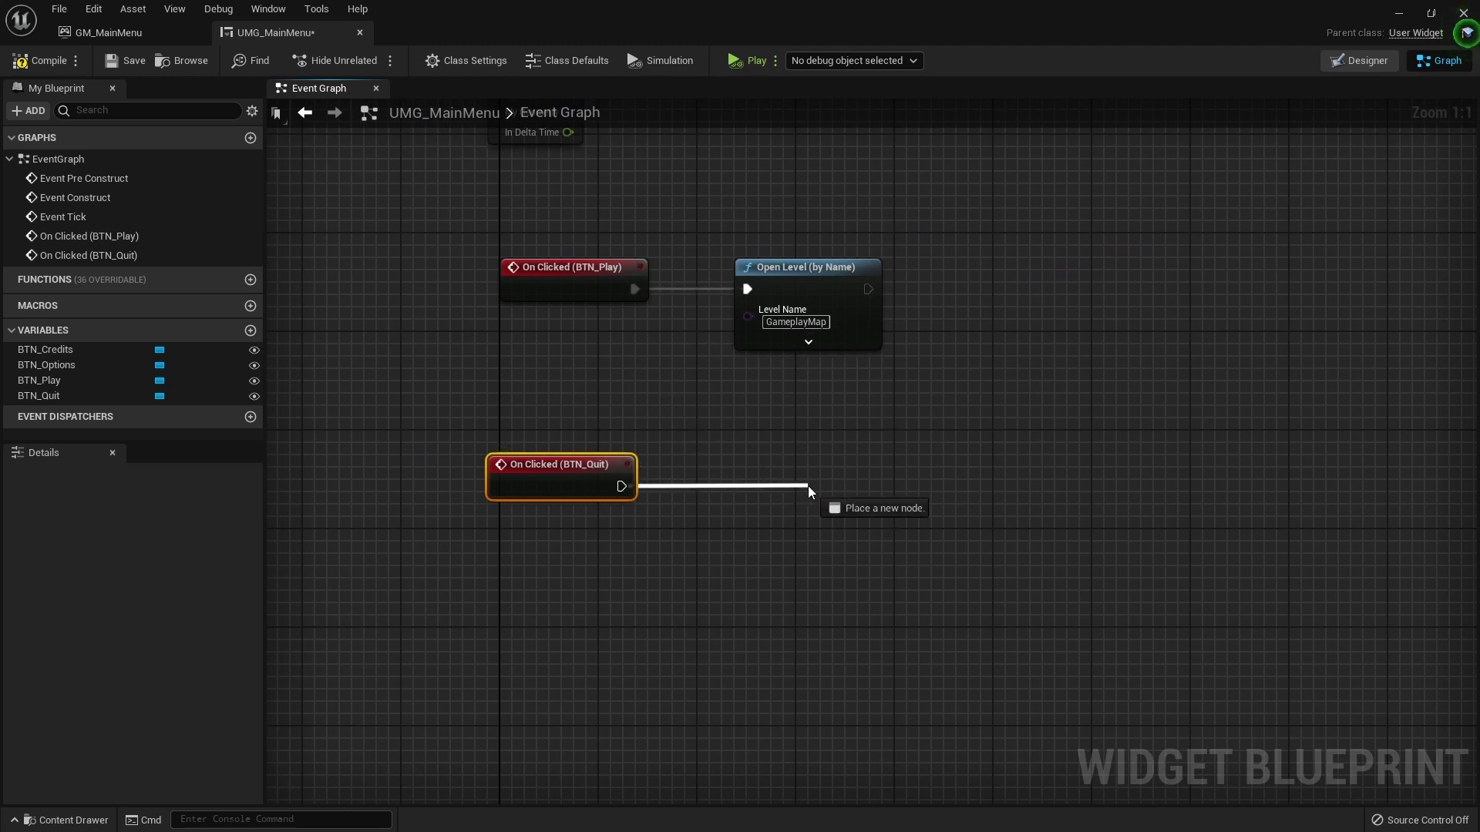
{"action": "type", "text": "quit"}
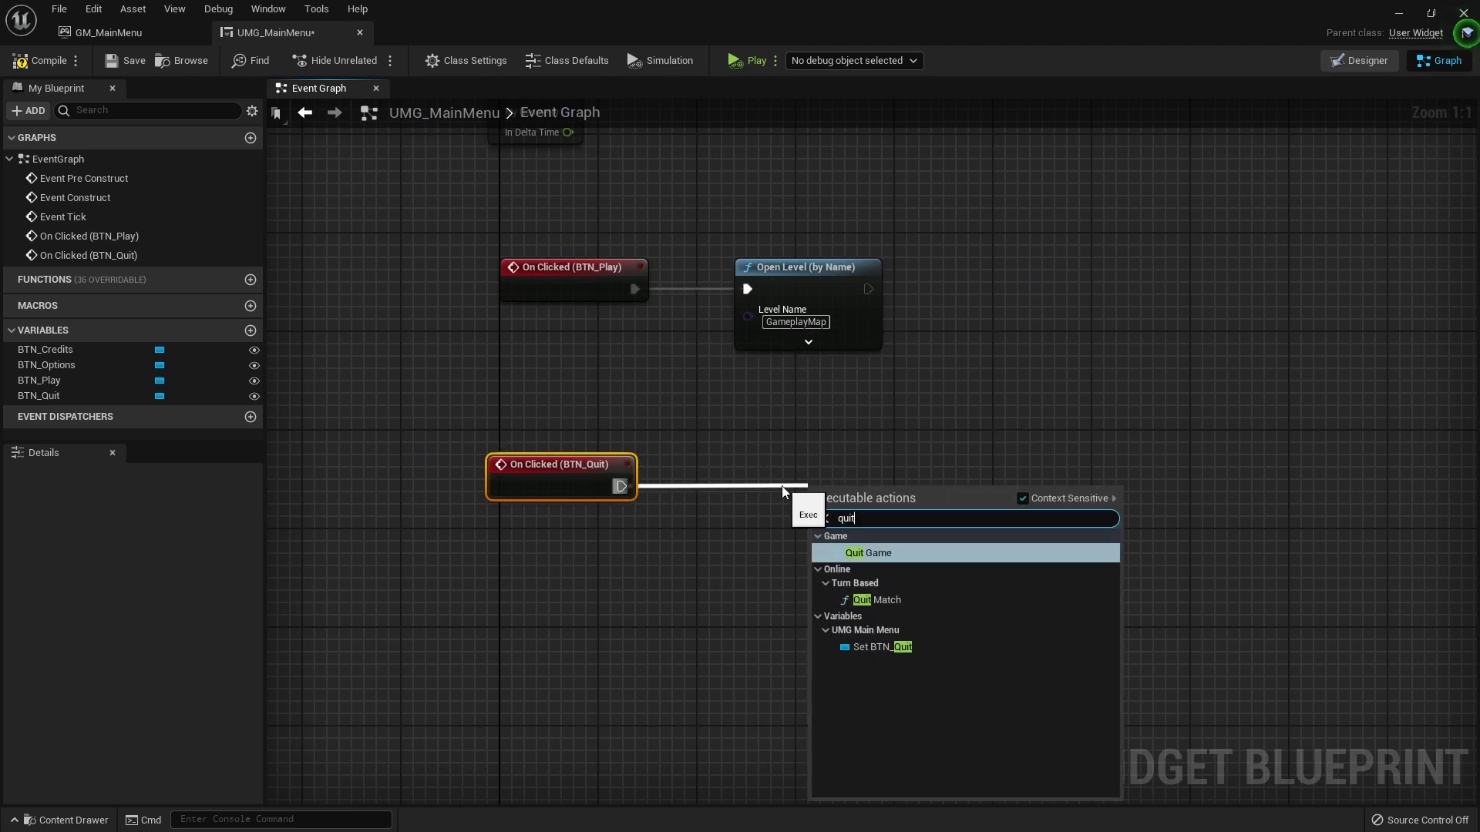
{"action": "left_click", "coordinate": [890, 555]}
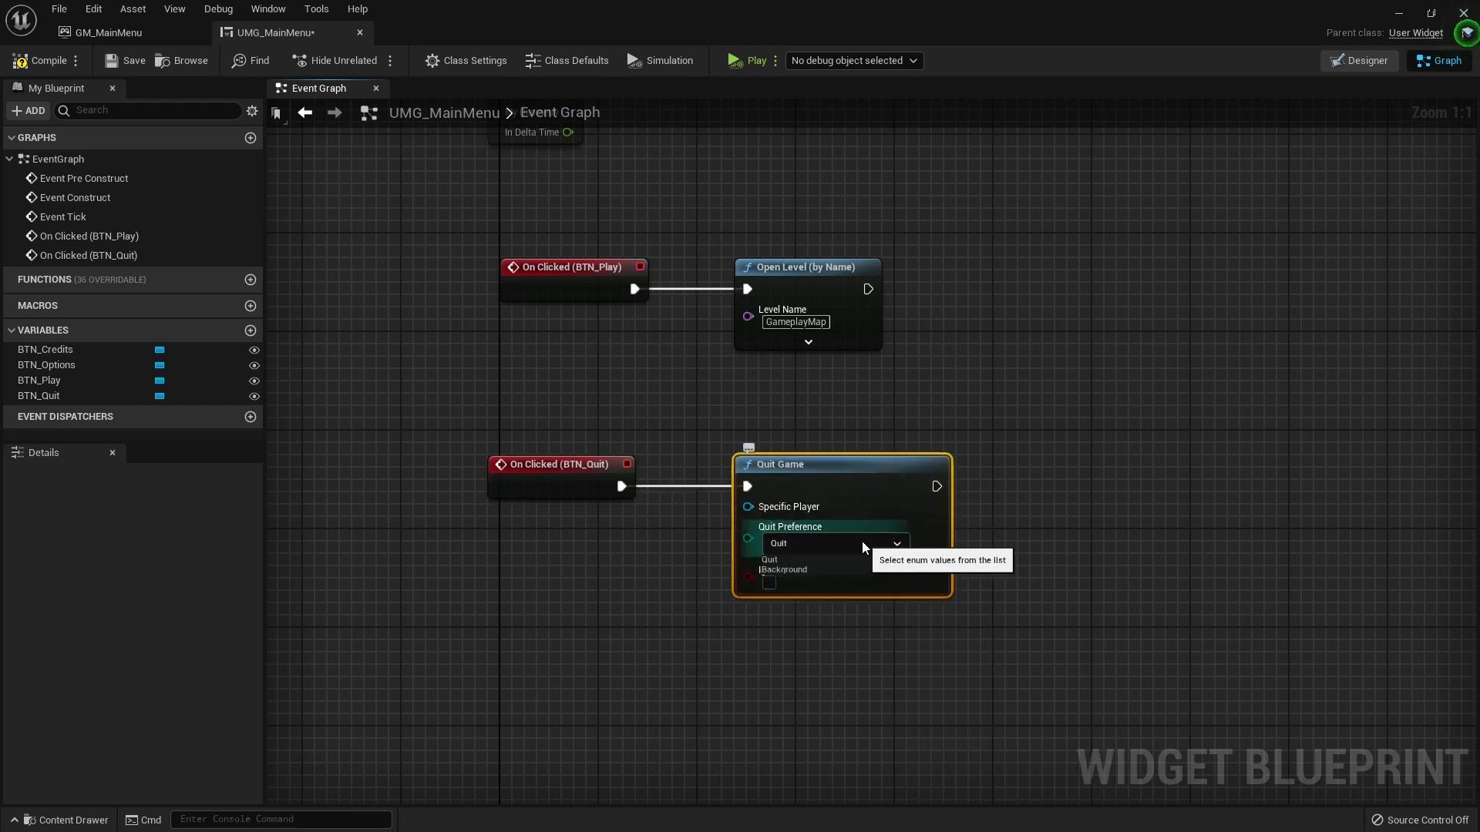
Keep the Quit Game node's preference on Quit and compile UMG_MainMenu
{"action": "left_click", "coordinate": [807, 547]}
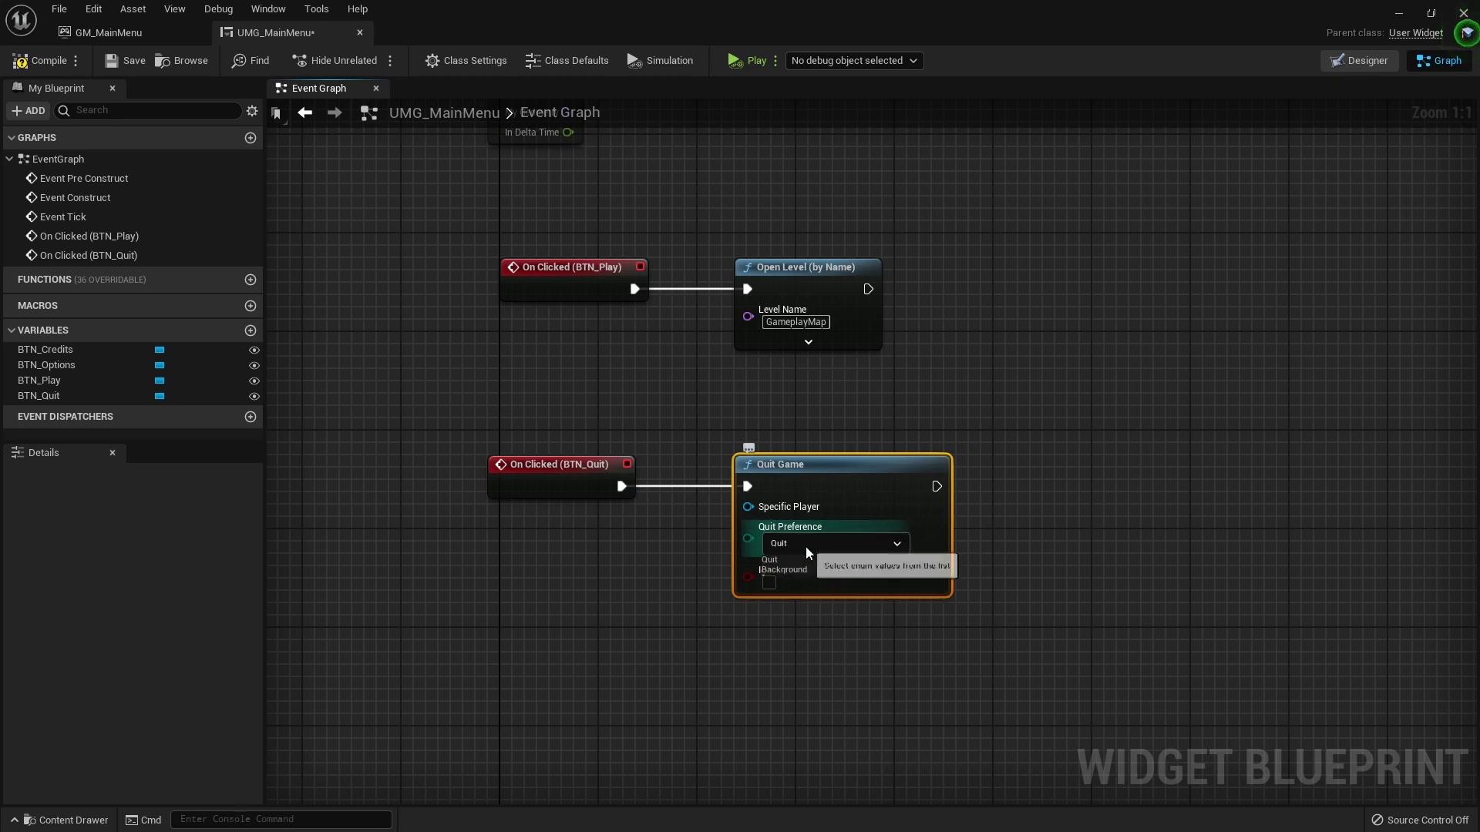
{"action": "left_click", "coordinate": [602, 614]}
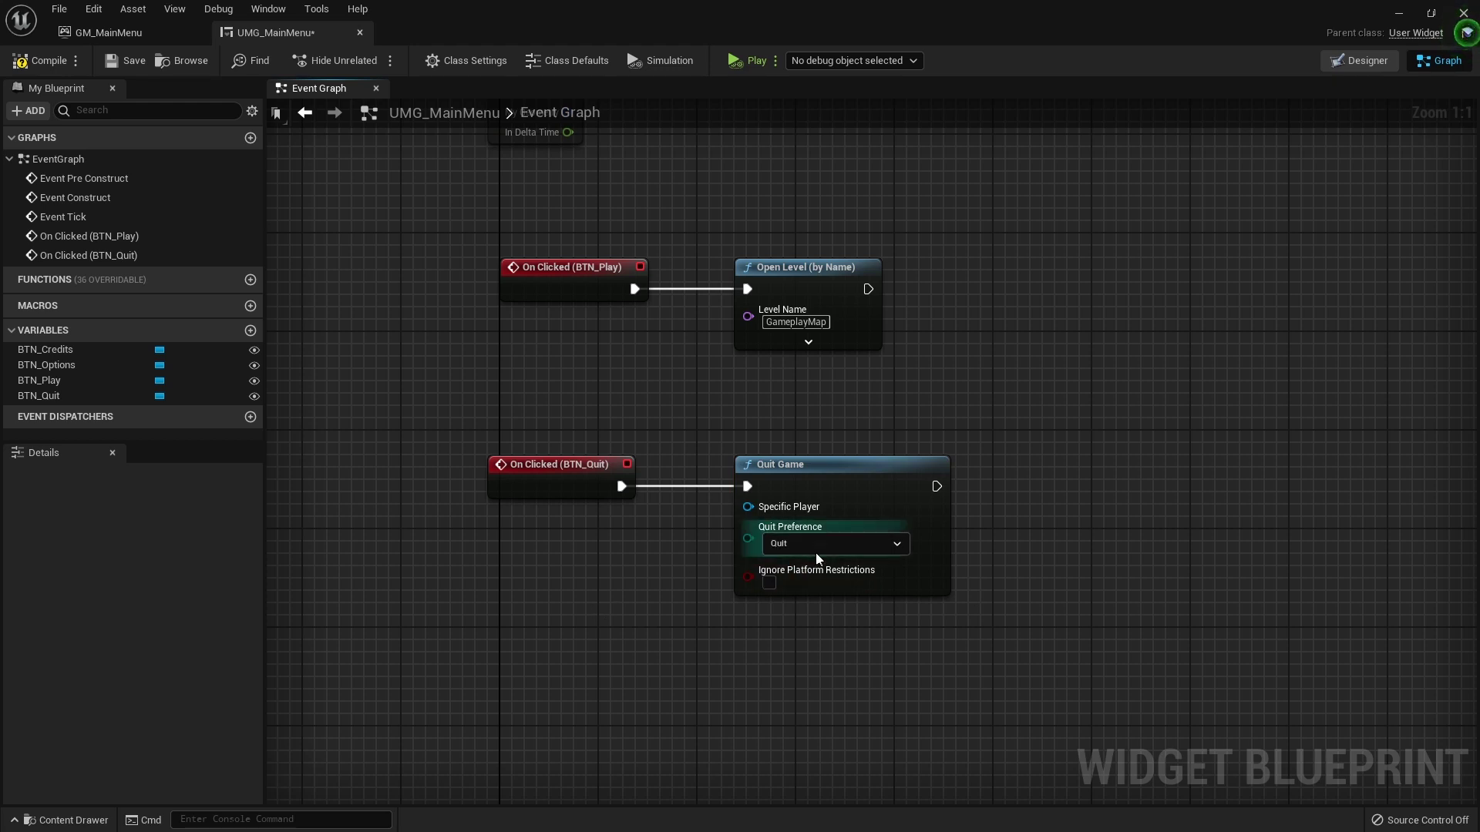
{"action": "left_click", "coordinate": [42, 60]}
{"action": "left_click", "coordinate": [128, 61]}
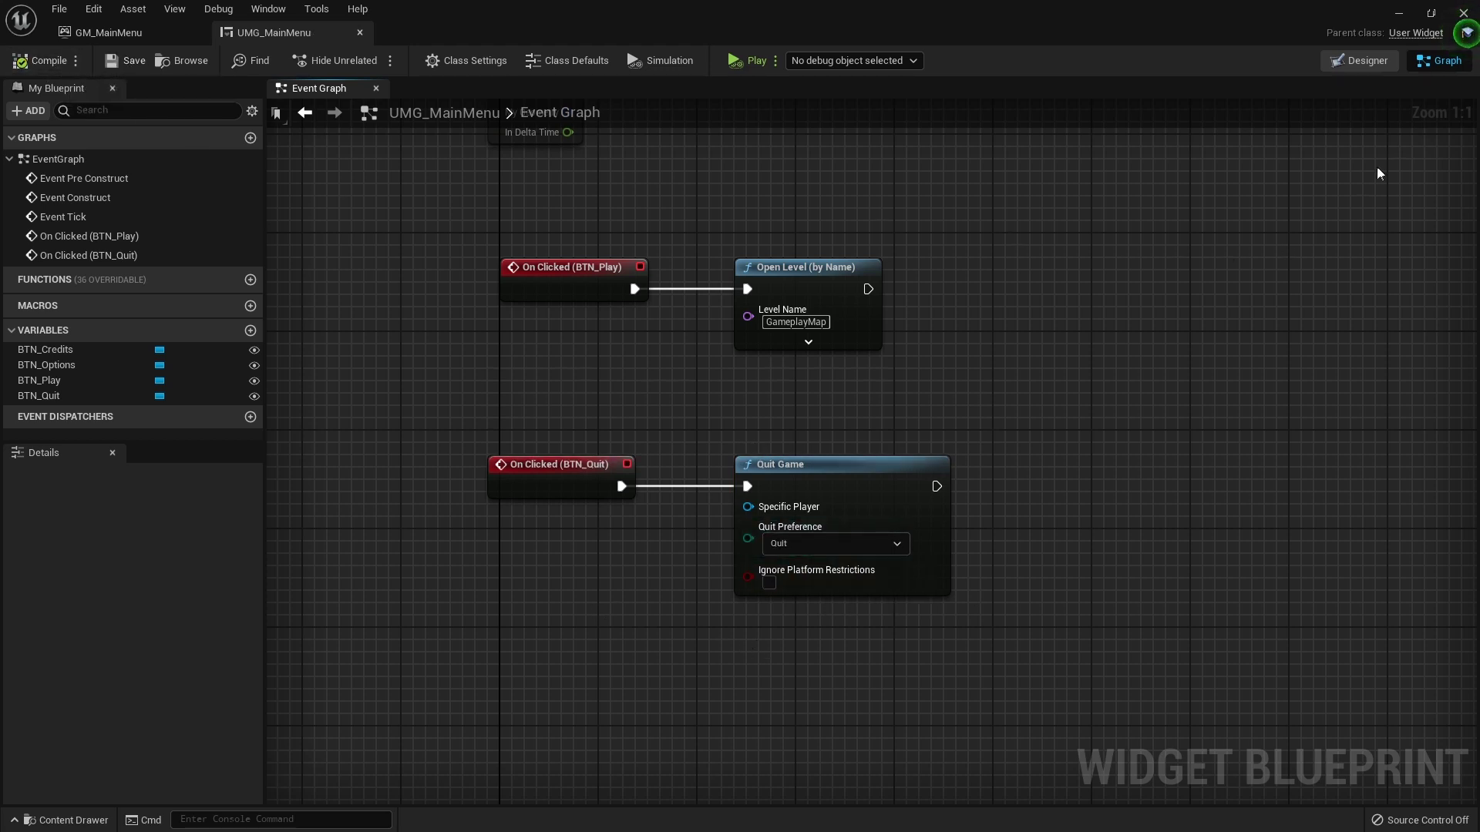
Return to Designer, then open GM_MainMenu from Tutorial_MainMenu > Blueprint in the Content Browser
{"action": "left_click", "coordinate": [1372, 62]}
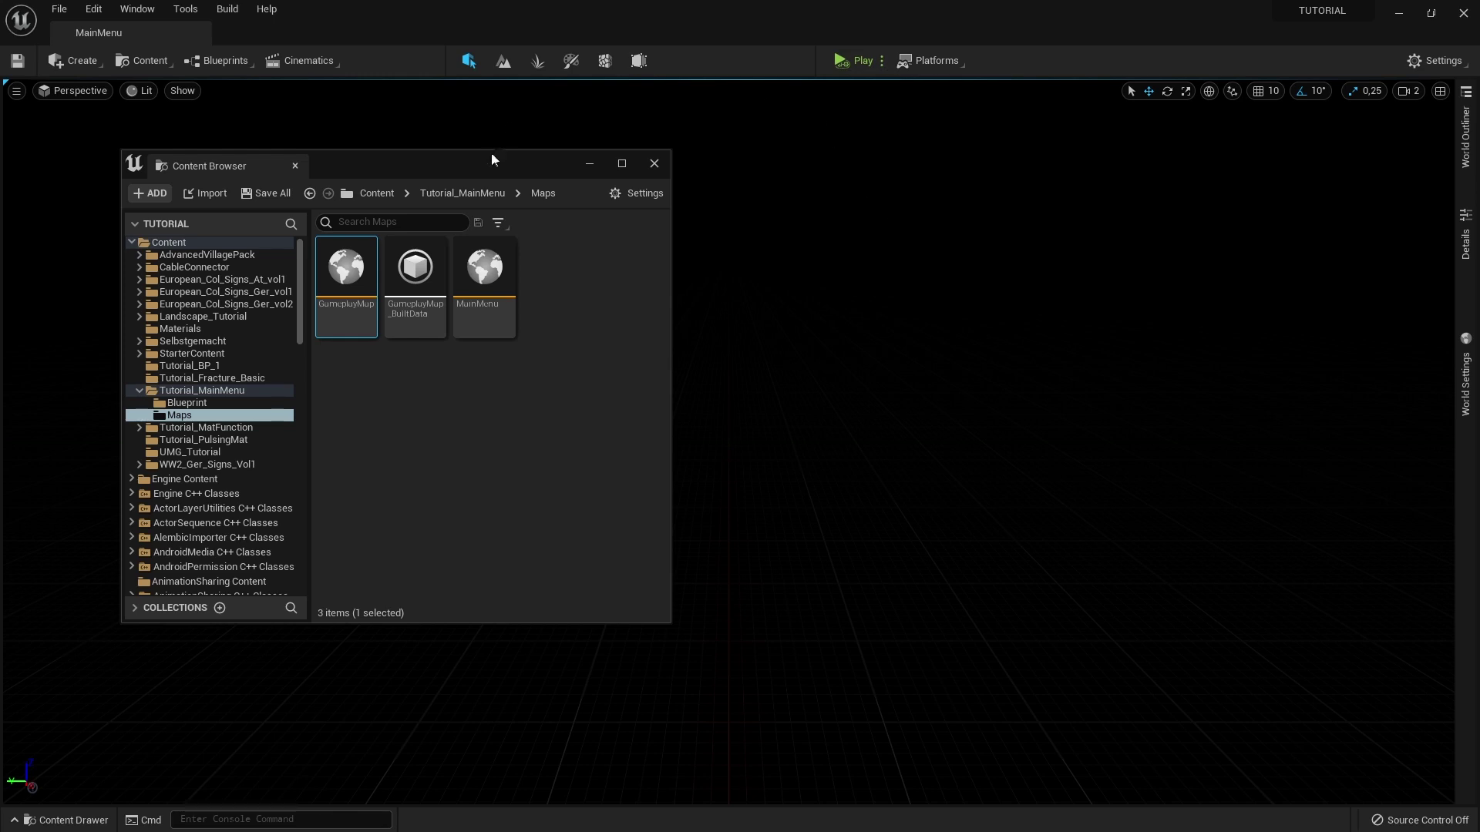
{"action": "left_click", "coordinate": [467, 194]}
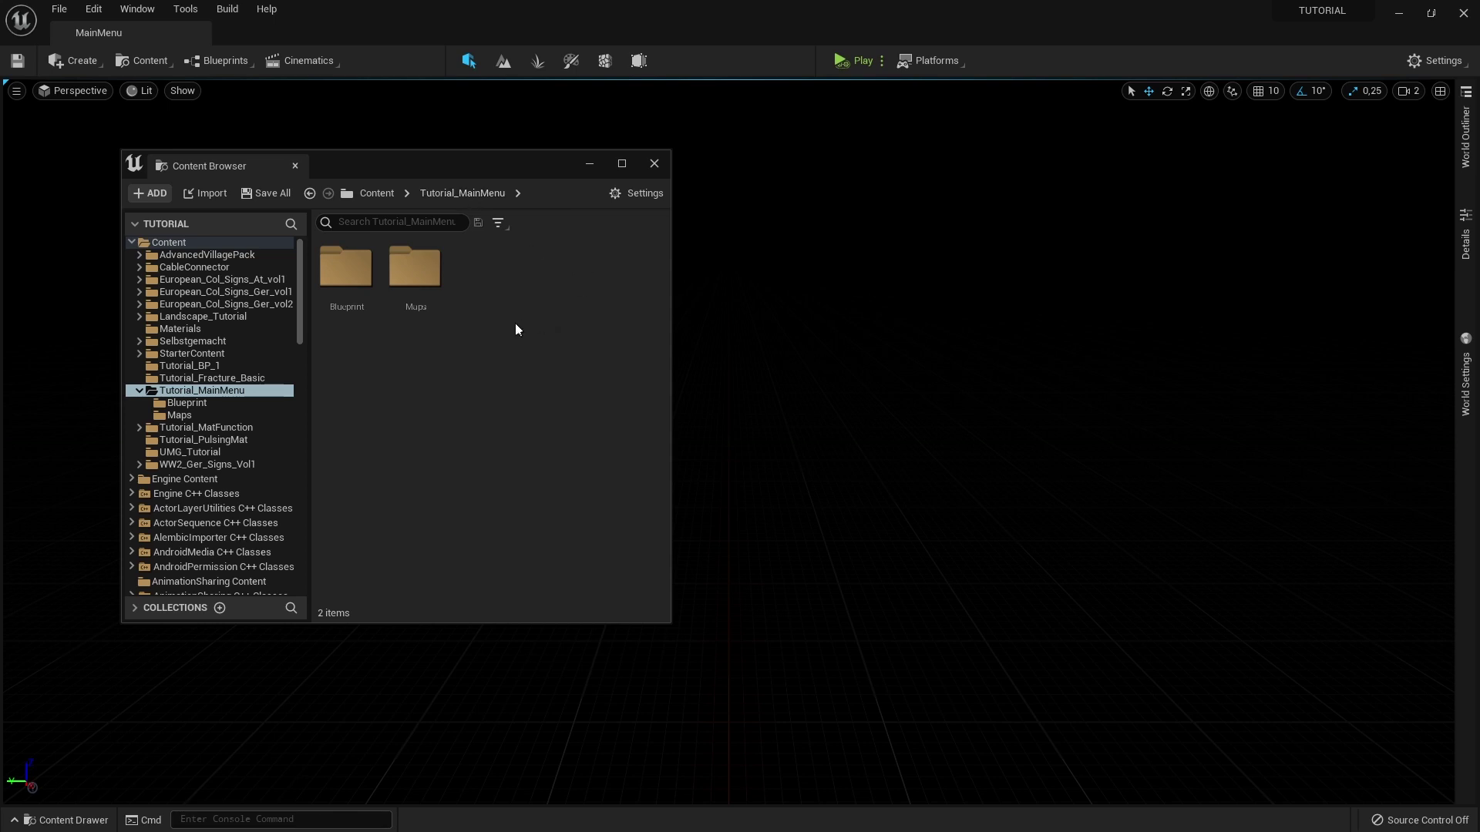
{"action": "double_click", "coordinate": [363, 306]}
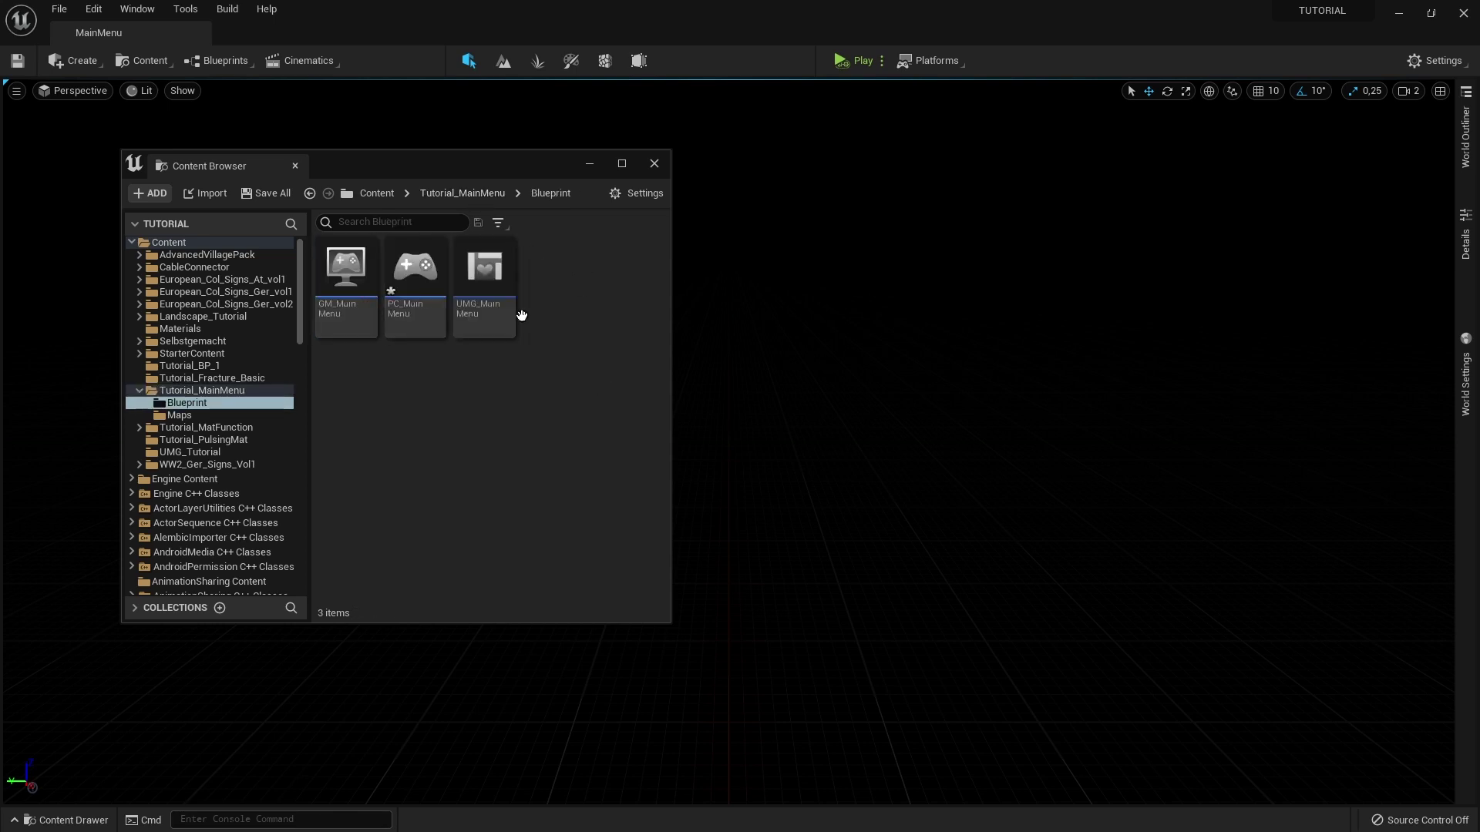
{"action": "left_click", "coordinate": [334, 316]}
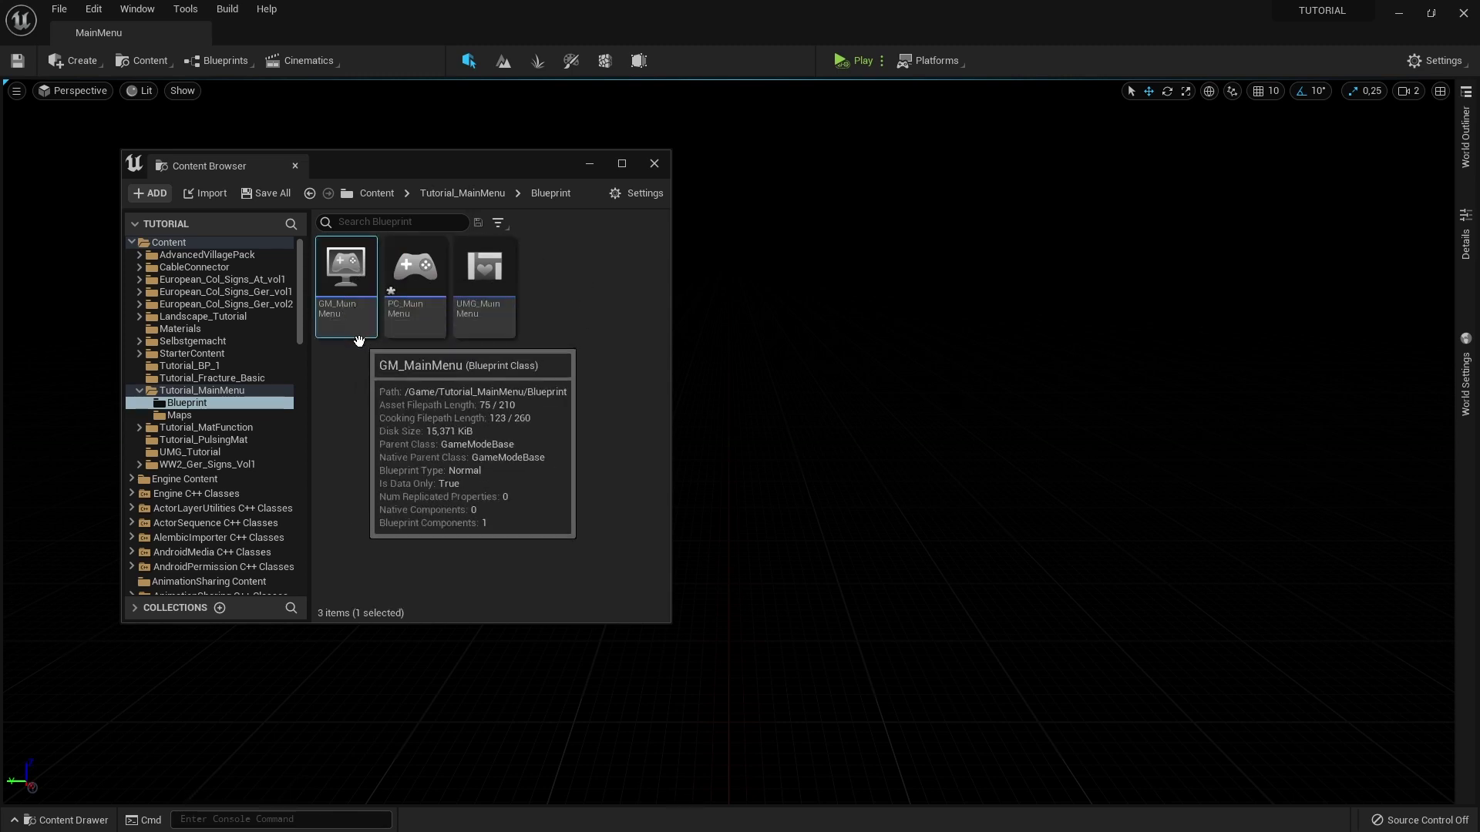
{"action": "double_click", "coordinate": [346, 276]}
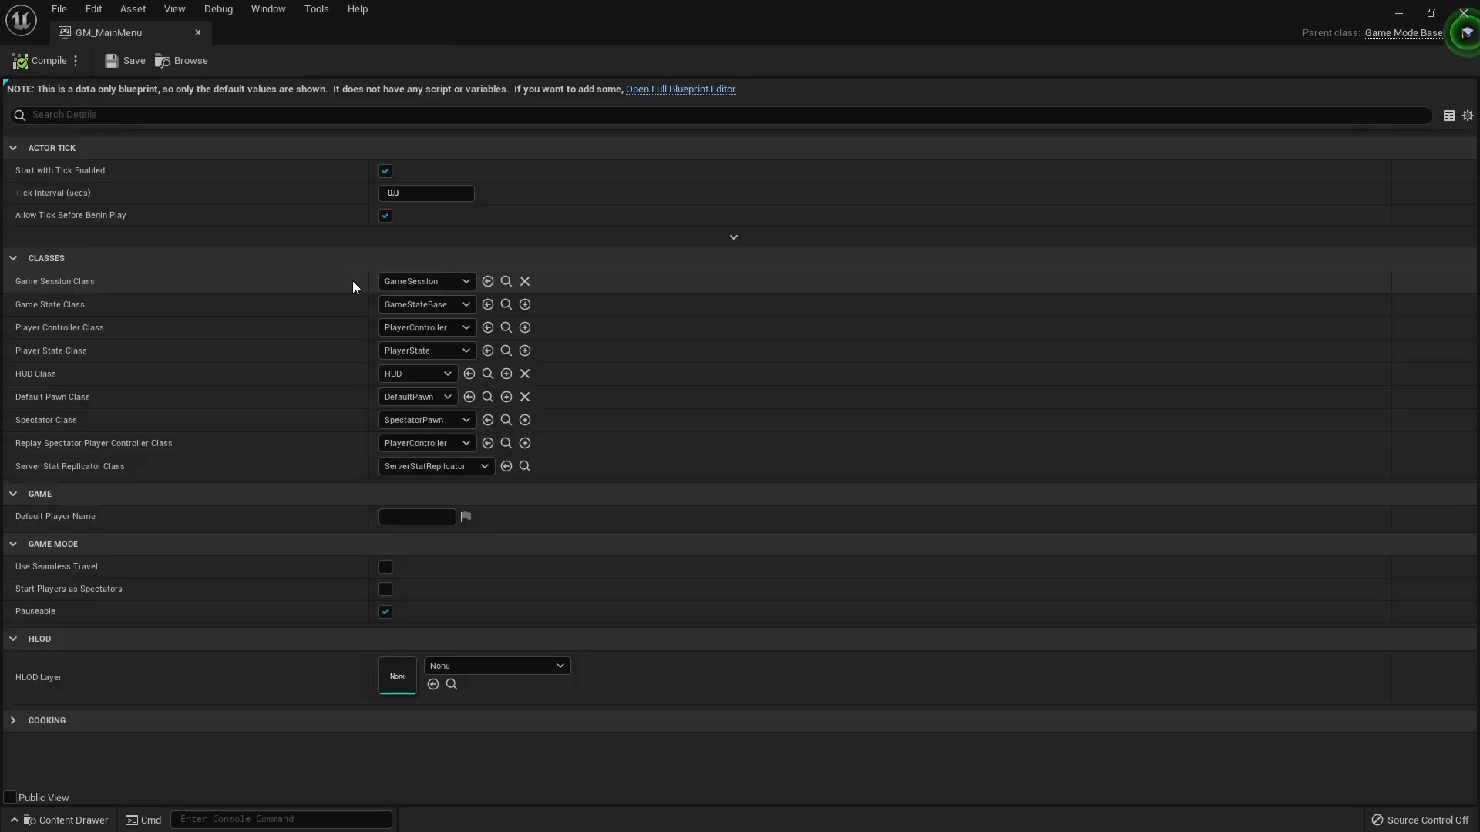
Open GM_MainMenu in the full blueprint editor and delete the disabled Event BeginPlay node
{"action": "left_click", "coordinate": [683, 90]}
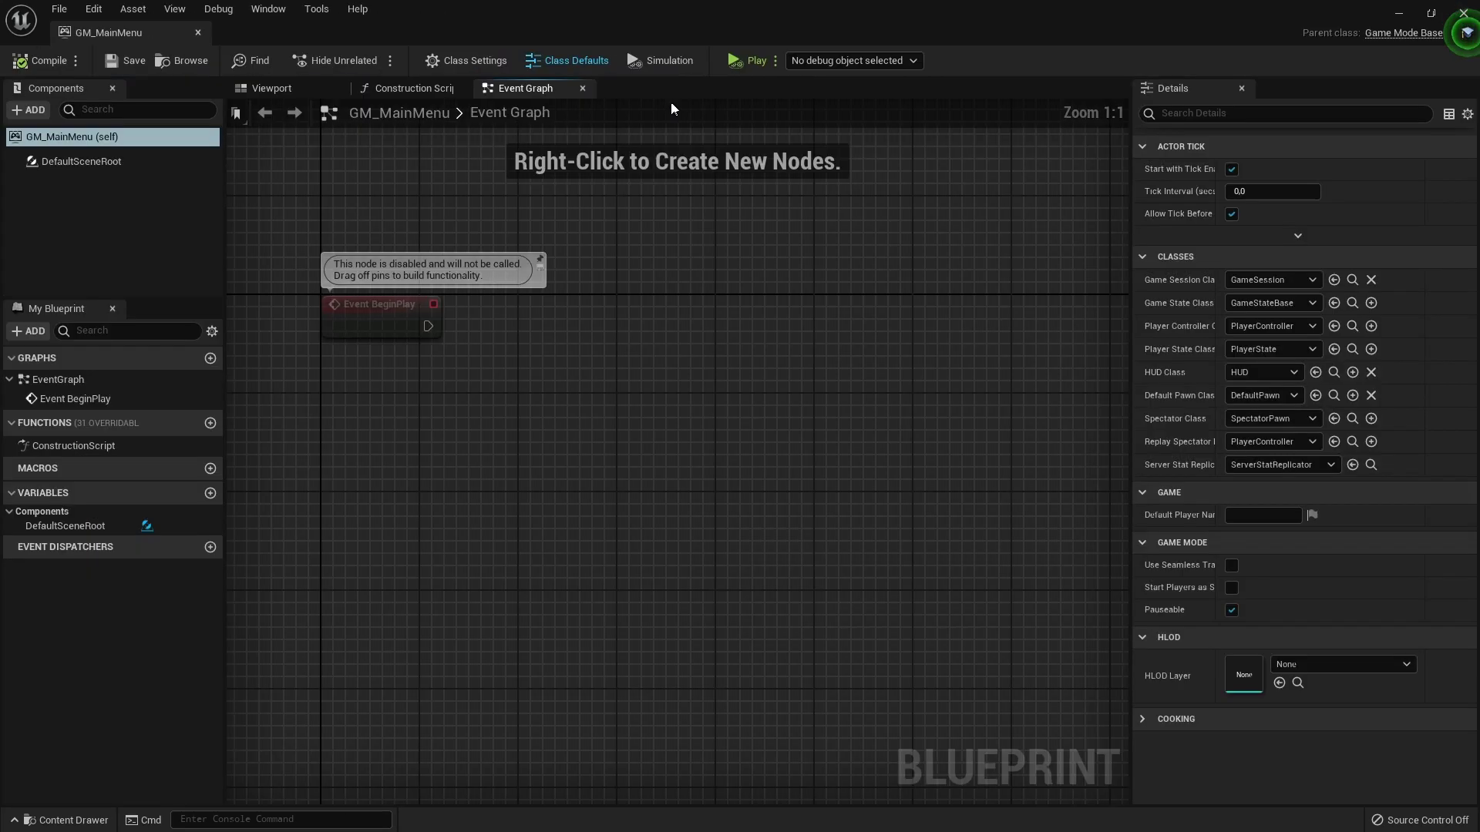
{"action": "mouse_move", "coordinate": [551, 331]}
{"action": "right_mouse_down"}
{"action": "mouse_move", "coordinate": [636, 340]}
{"action": "mouse_move", "coordinate": [586, 330]}
{"action": "right_mouse_up"}
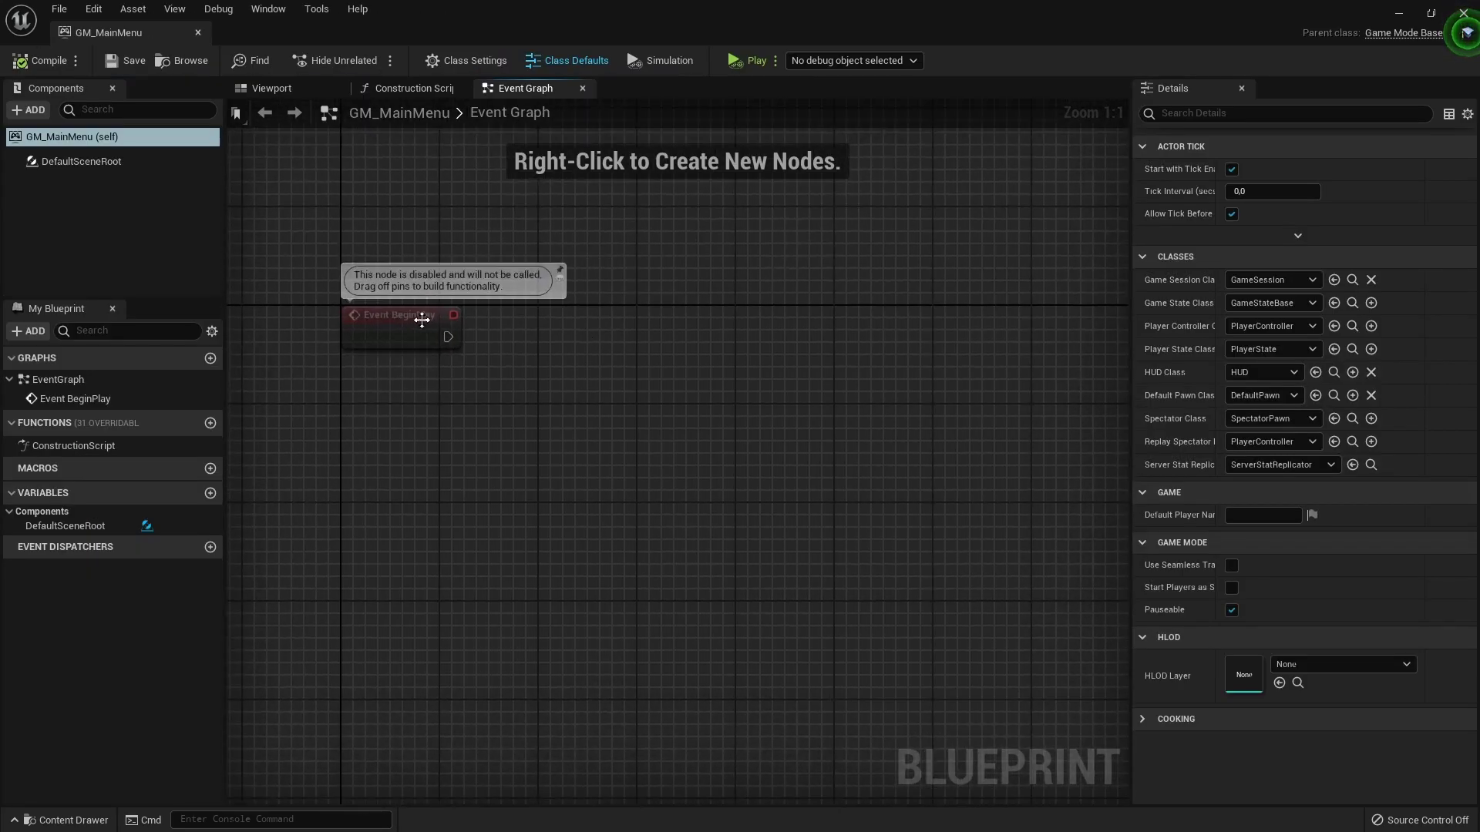
{"action": "left_click", "coordinate": [364, 325]}
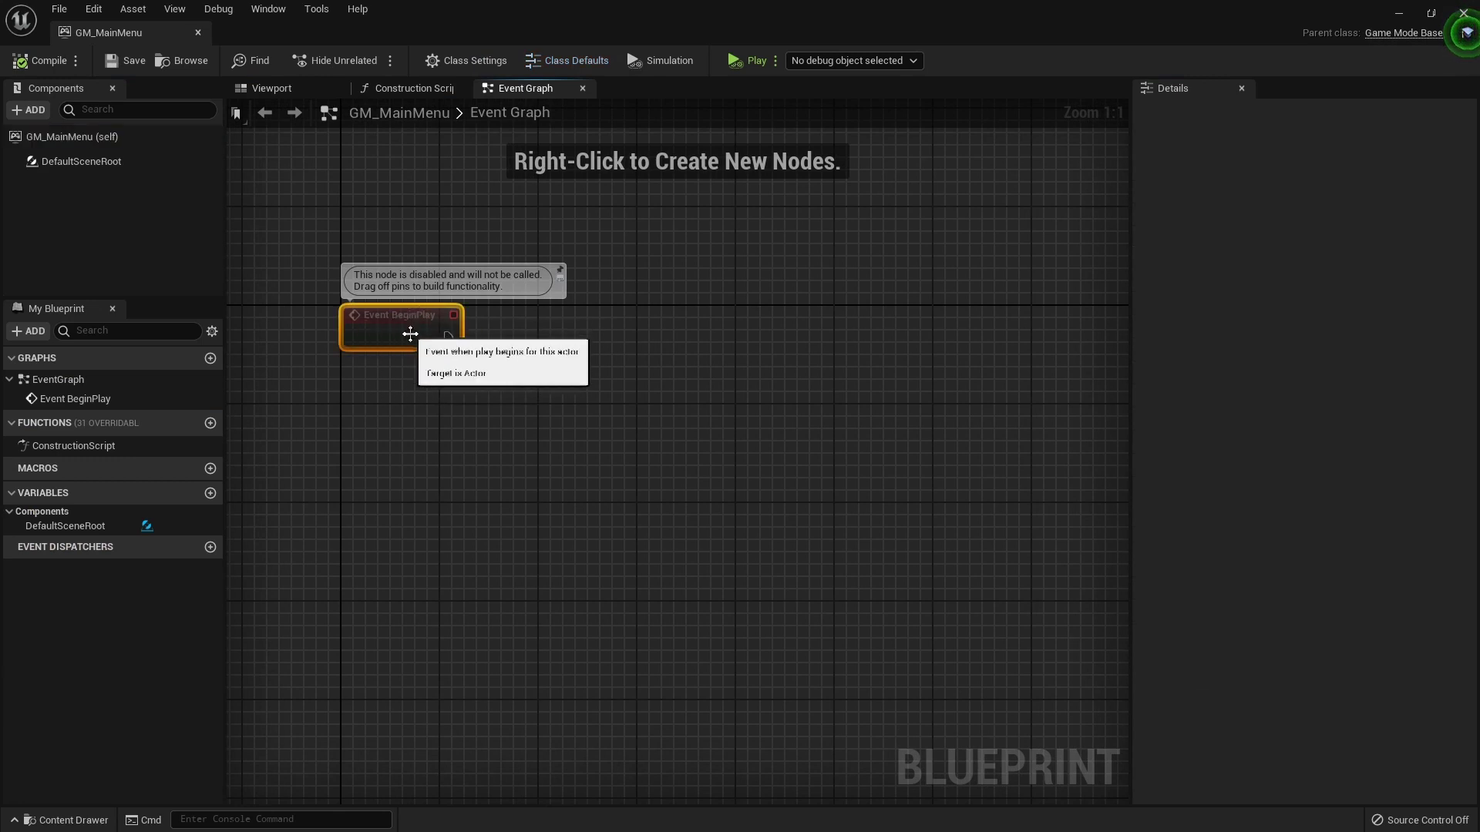
{"action": "mouse_move", "coordinate": [447, 337]}
{"action": "left_mouse_down"}
{"action": "mouse_move", "coordinate": [769, 348]}
{"action": "mouse_move", "coordinate": [602, 335]}
{"action": "left_mouse_up"}
{"action": "key", "text": "Delete"}
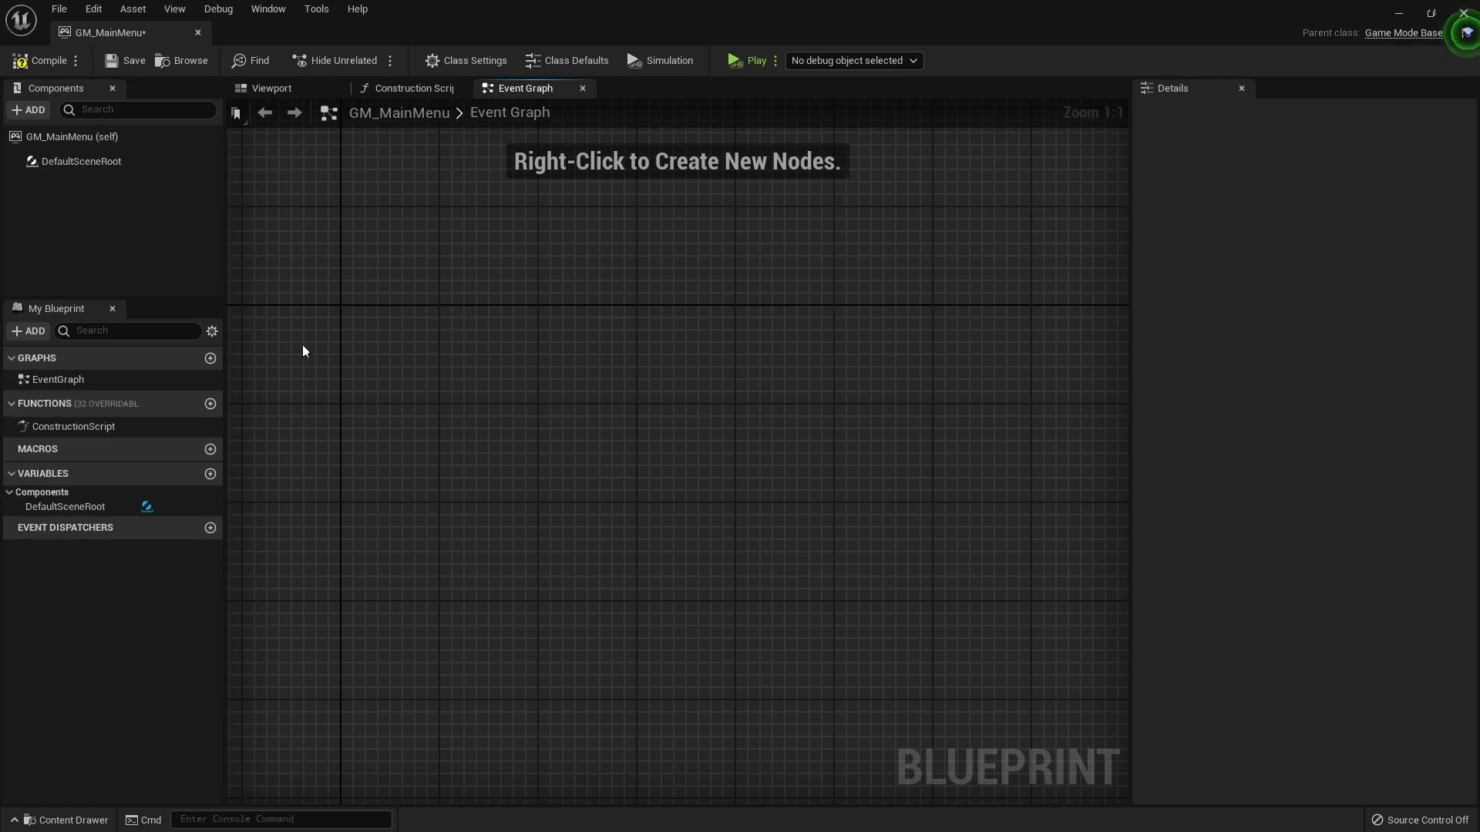
Add a fresh Event BeginPlay node to the event graph
{"action": "right_click", "coordinate": [304, 336]}
{"action": "left_click", "coordinate": [375, 296]}
{"action": "right_click", "coordinate": [375, 301]}
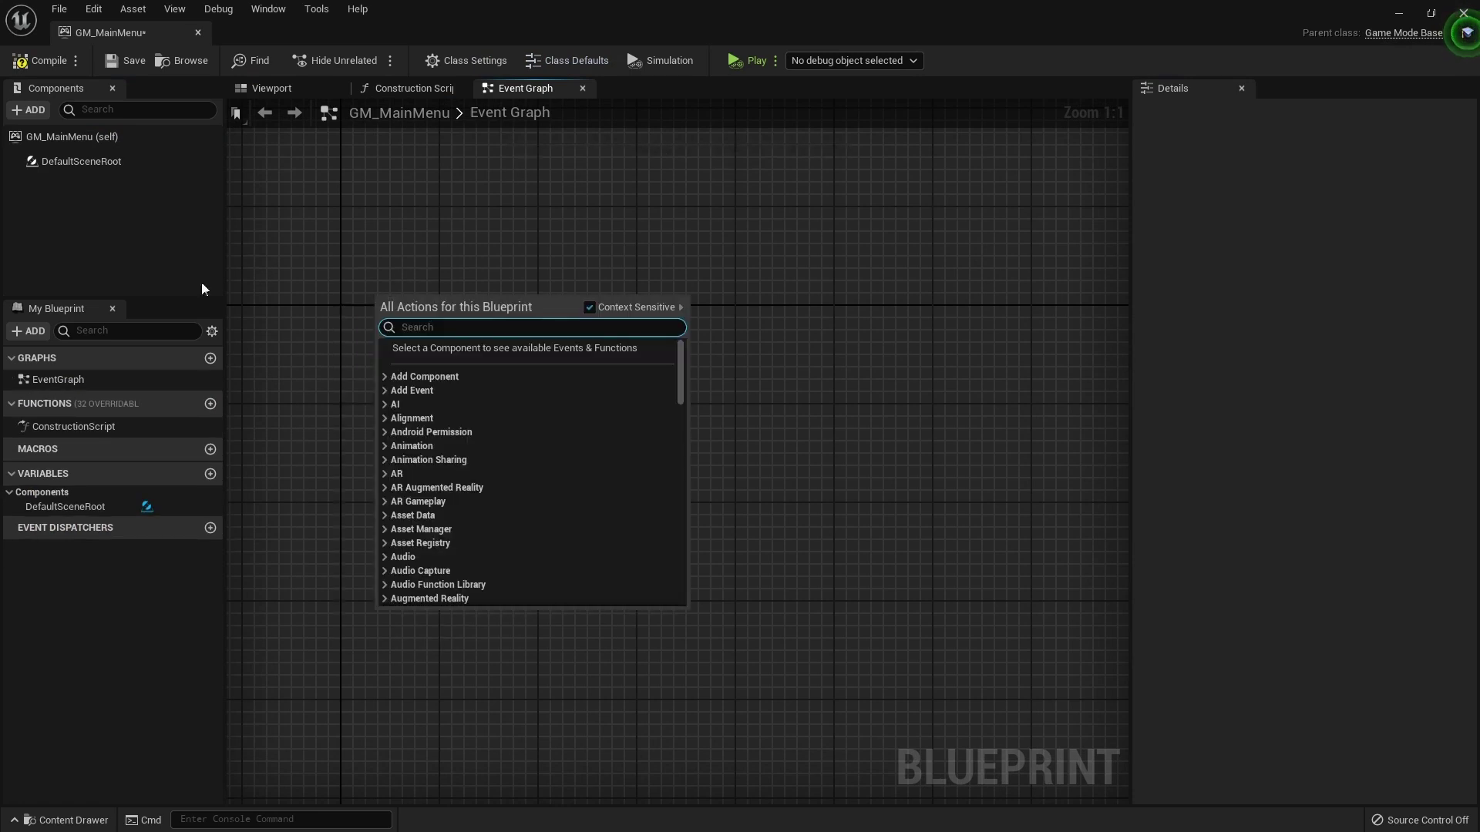
{"action": "type", "text": "event"}
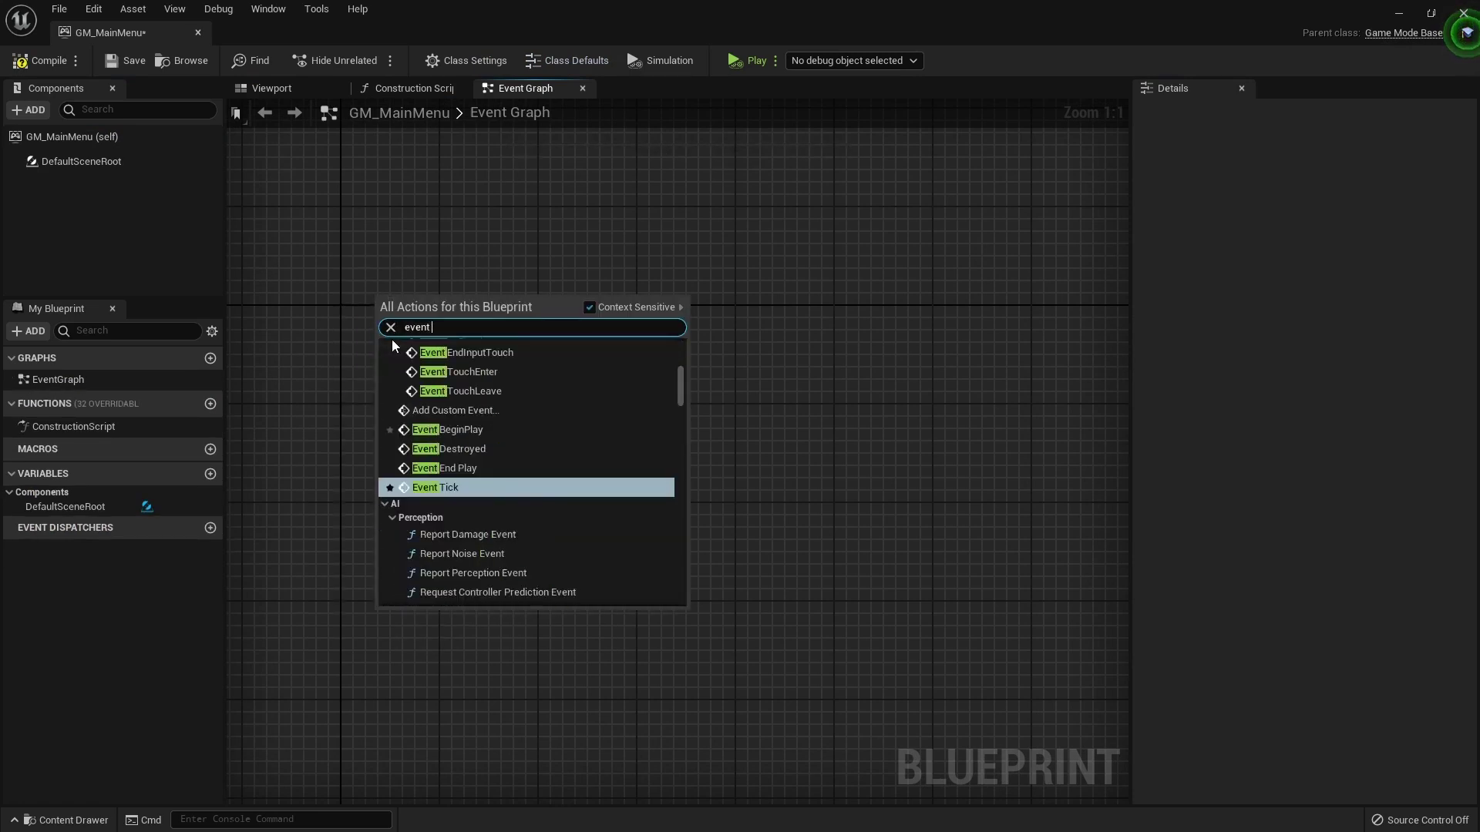
{"action": "type", "text": " begin"}
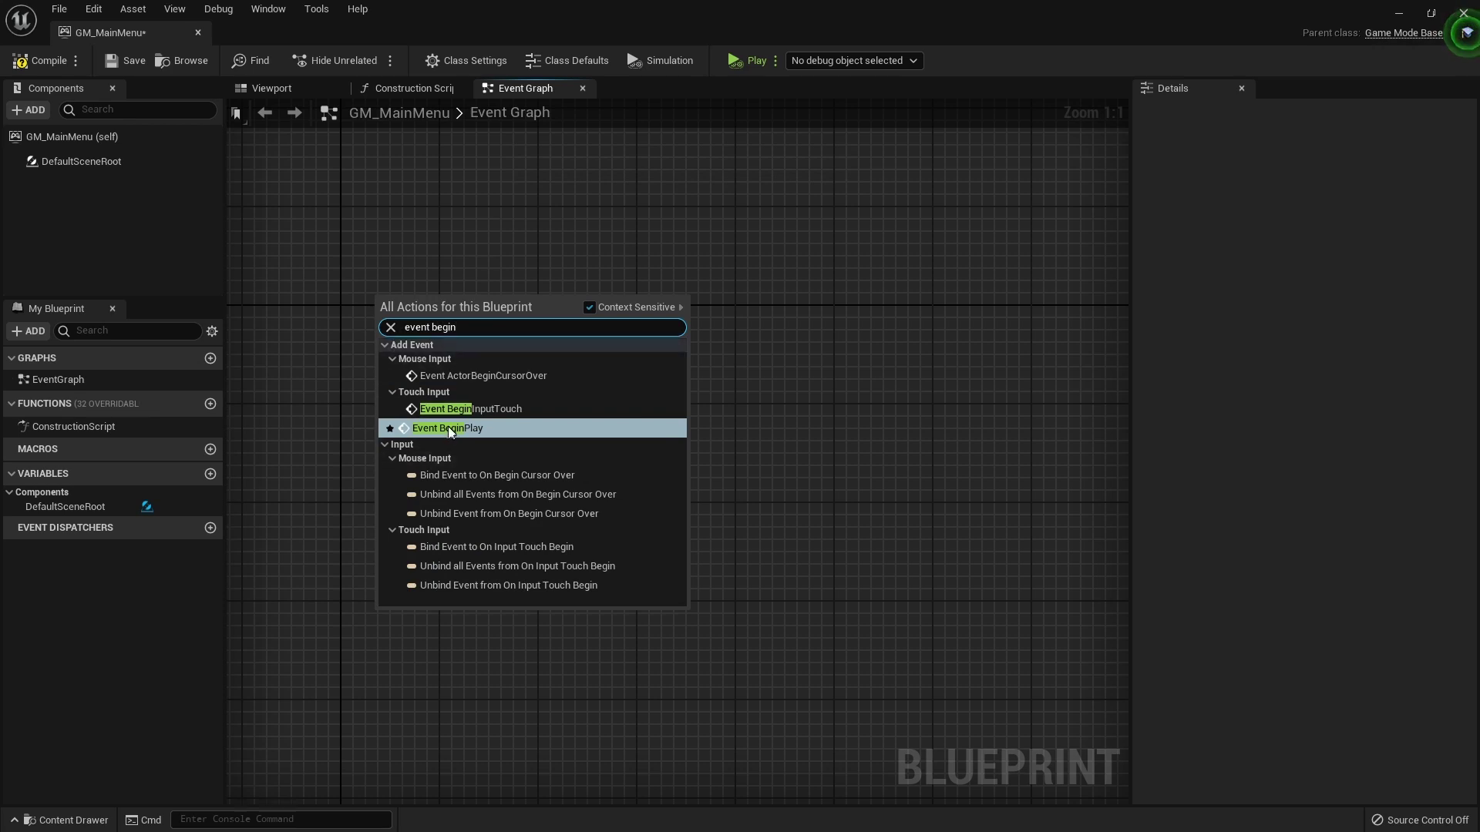
{"action": "left_click", "coordinate": [444, 429]}
Connect a Create Widget node to Event BeginPlay's exec pin
{"action": "mouse_move", "coordinate": [499, 328]}
{"action": "left_mouse_down"}
{"action": "mouse_move", "coordinate": [589, 305]}
{"action": "mouse_move", "coordinate": [664, 317]}
{"action": "left_mouse_up"}
{"action": "type", "text": "create"}
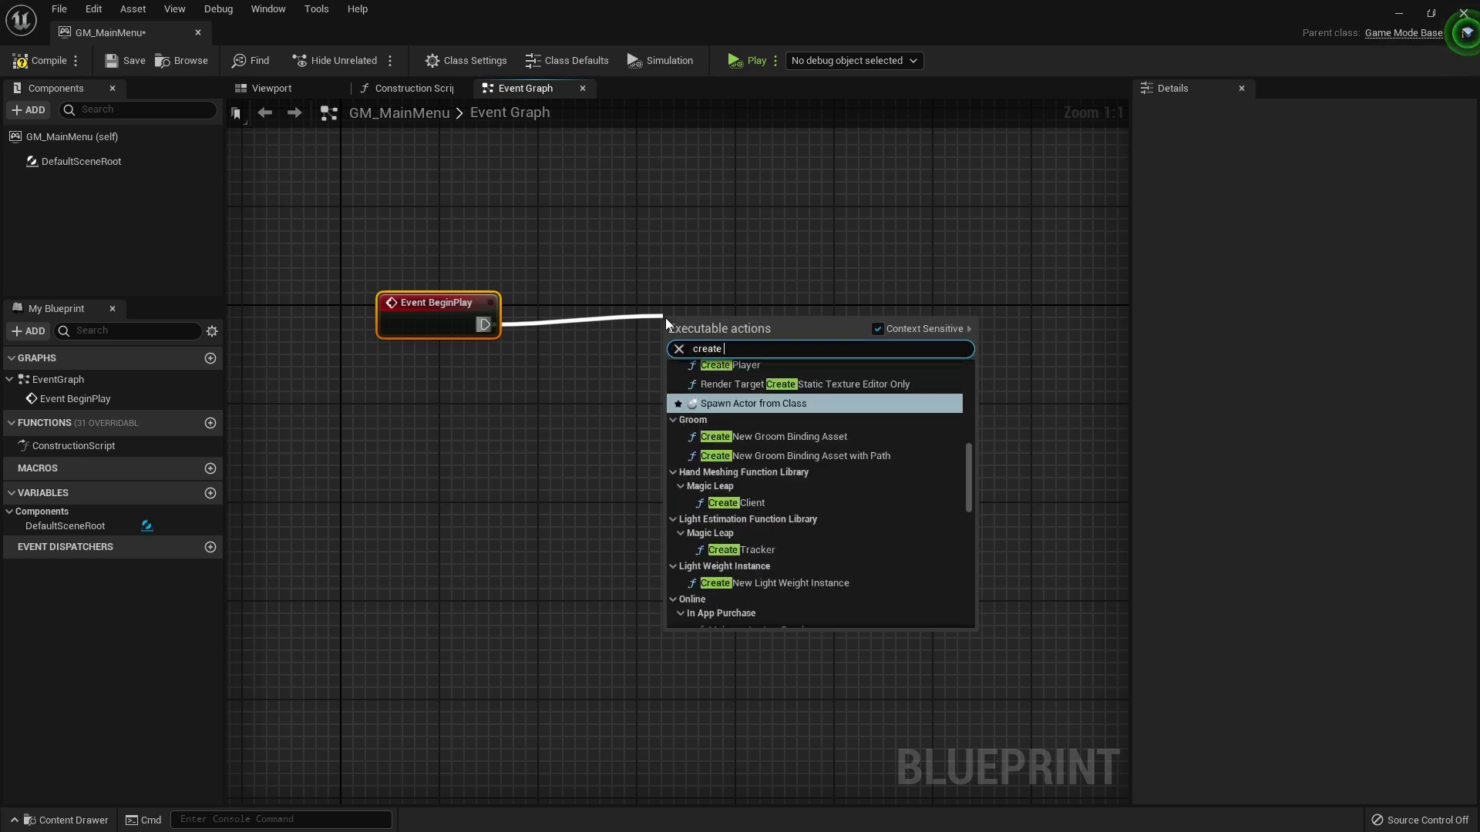
{"action": "type", "text": " wif"}
{"action": "key", "text": "BackSpace"}
{"action": "type", "text": "d"}
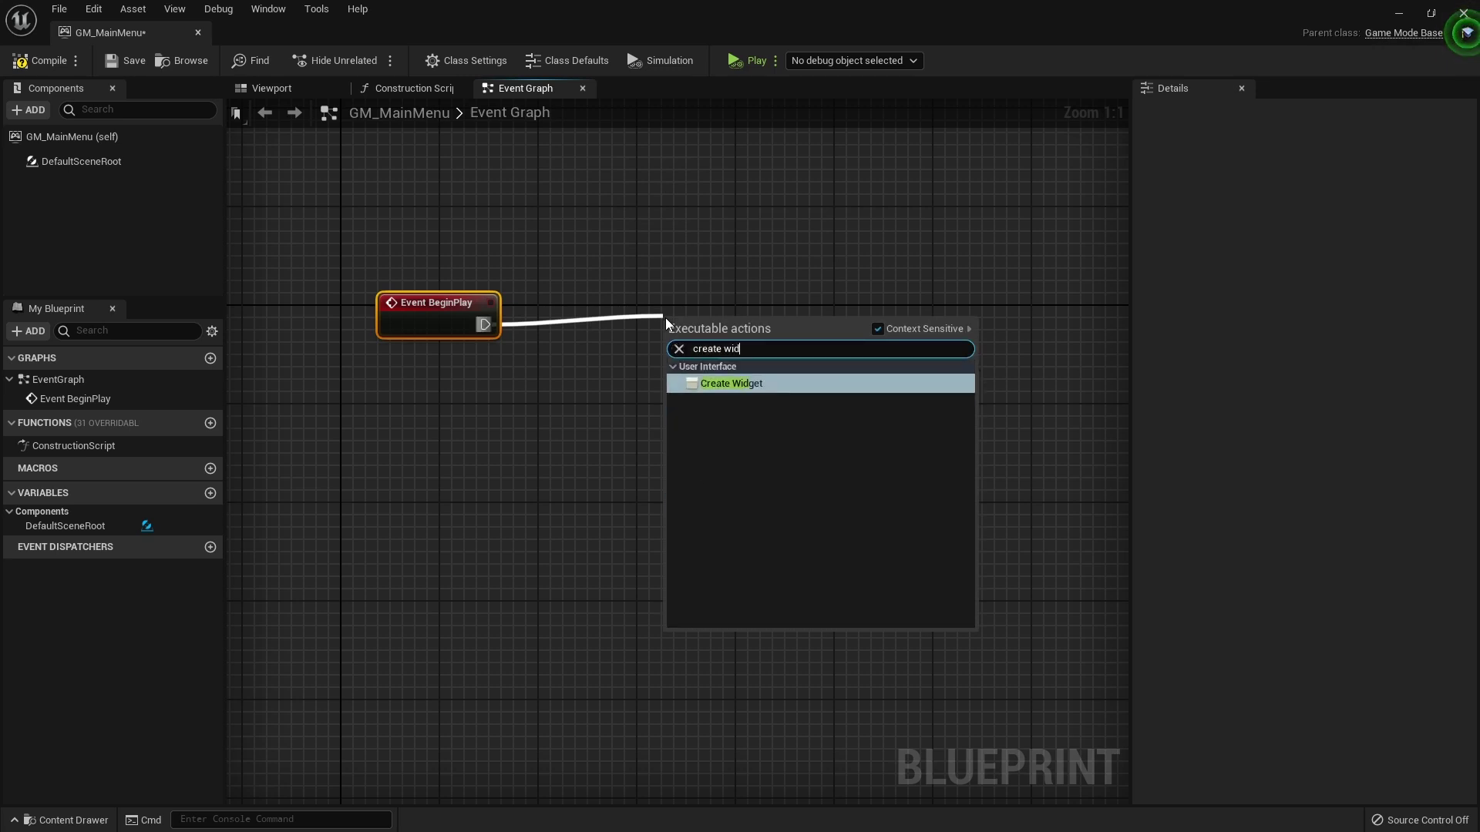
{"action": "type", "text": "get"}
{"action": "left_click", "coordinate": [712, 387]}
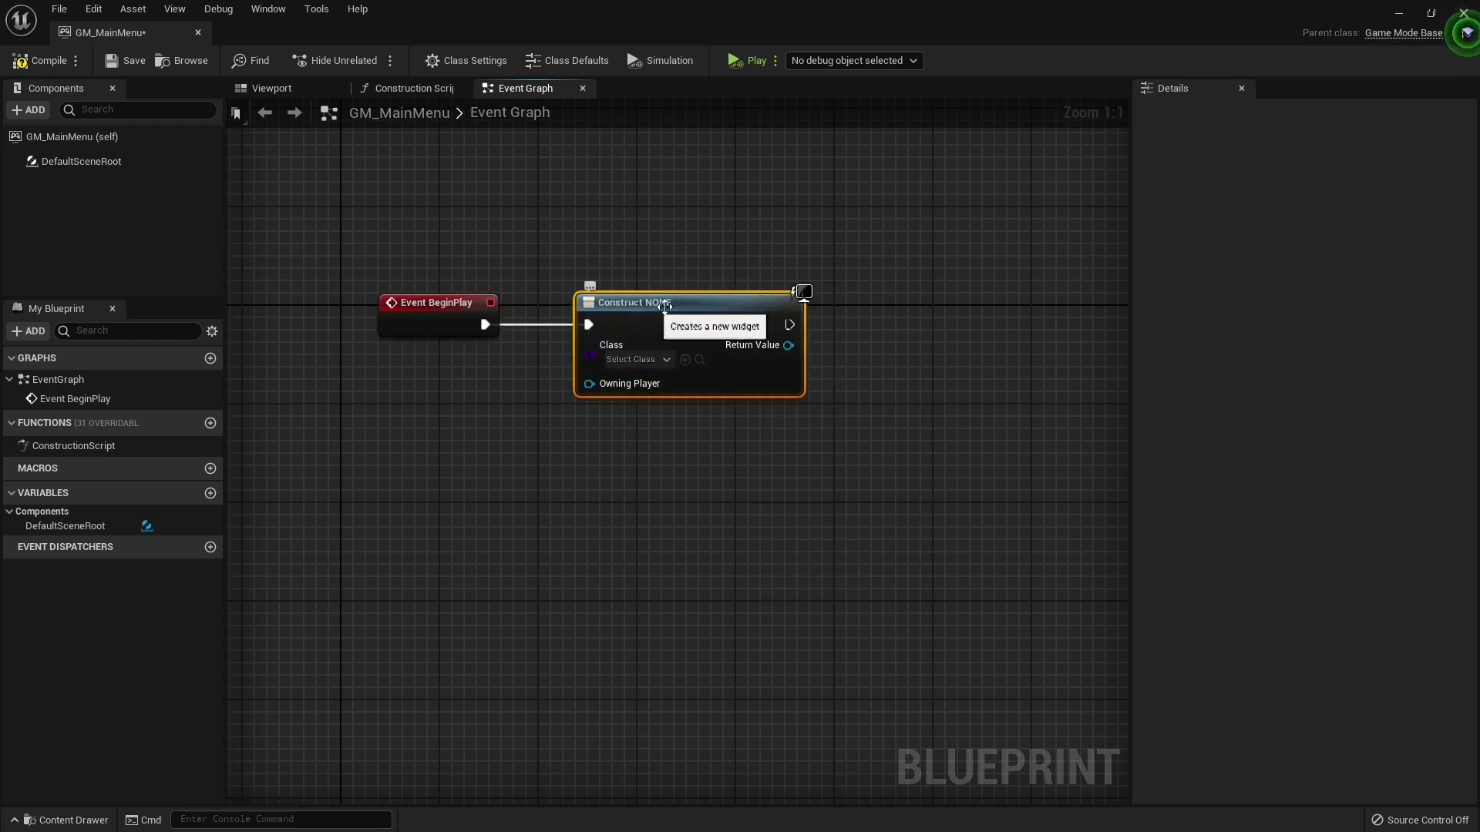
{"action": "right_click_drag", "start_coordinate": [789, 511], "coordinate": [614, 316]}
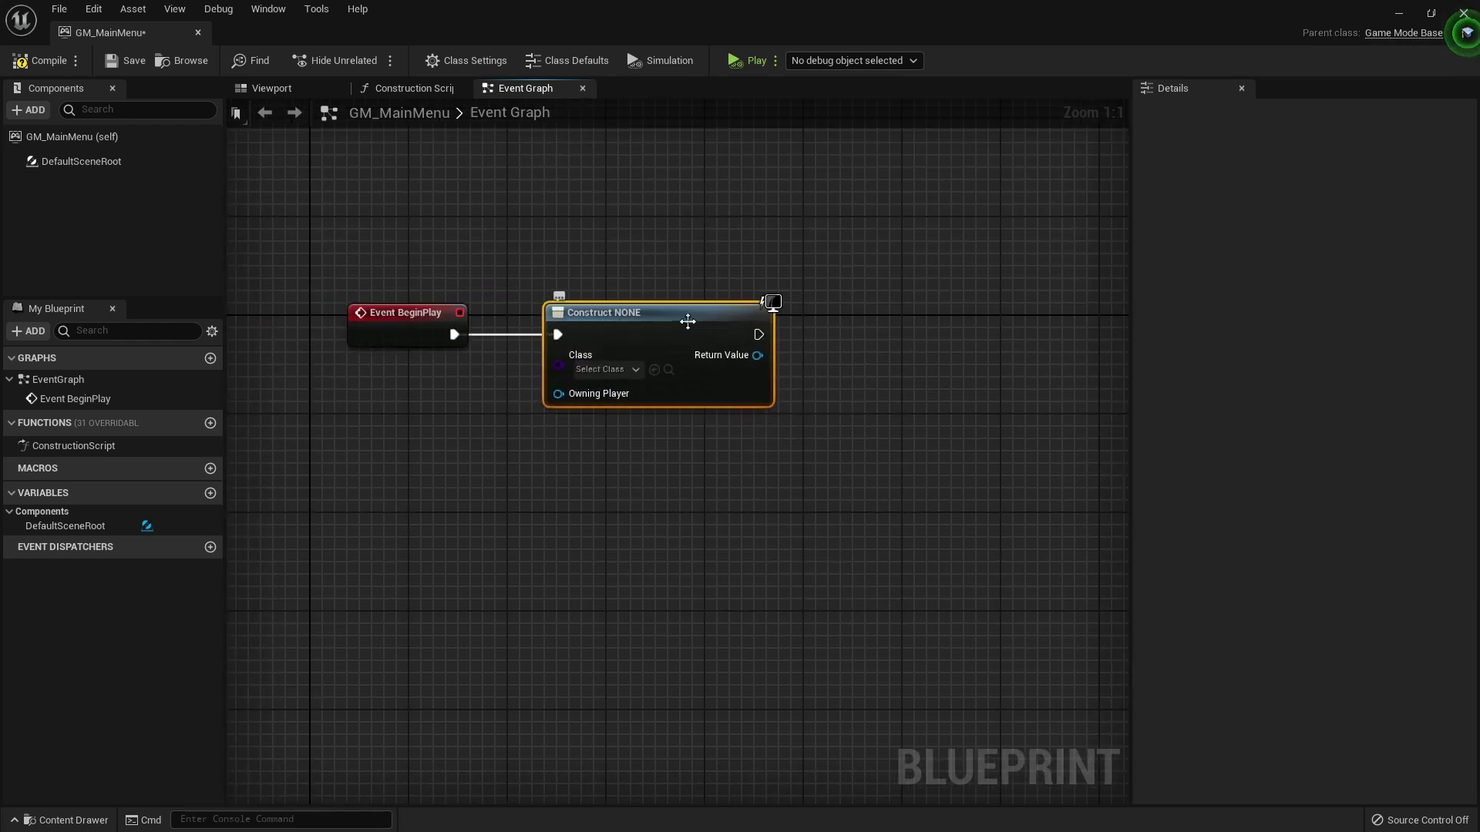
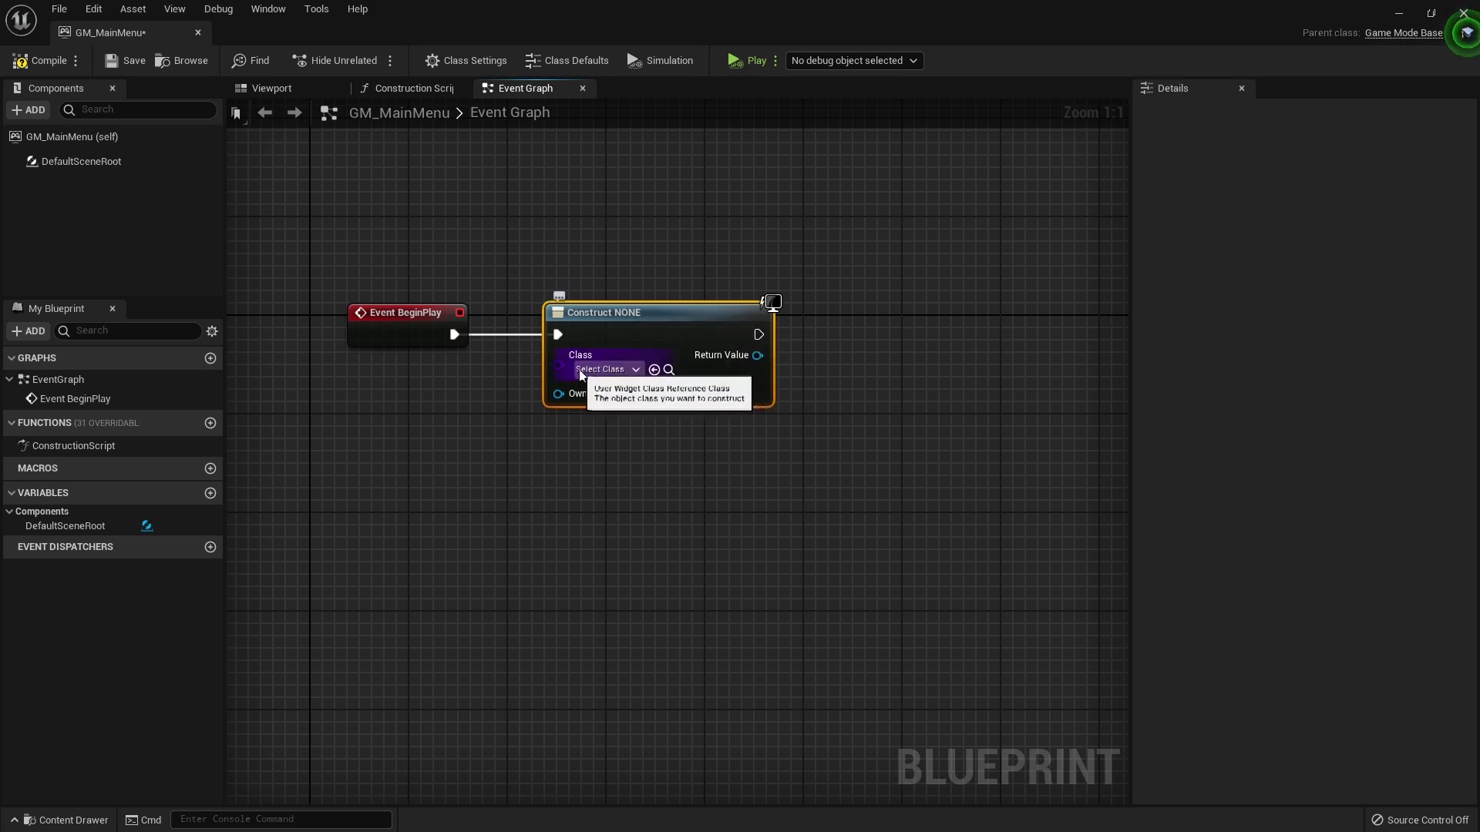
Set the Construct node's class to UMG_MainMenu, then compile and save GM_MainMenu
{"action": "left_click", "coordinate": [612, 371]}
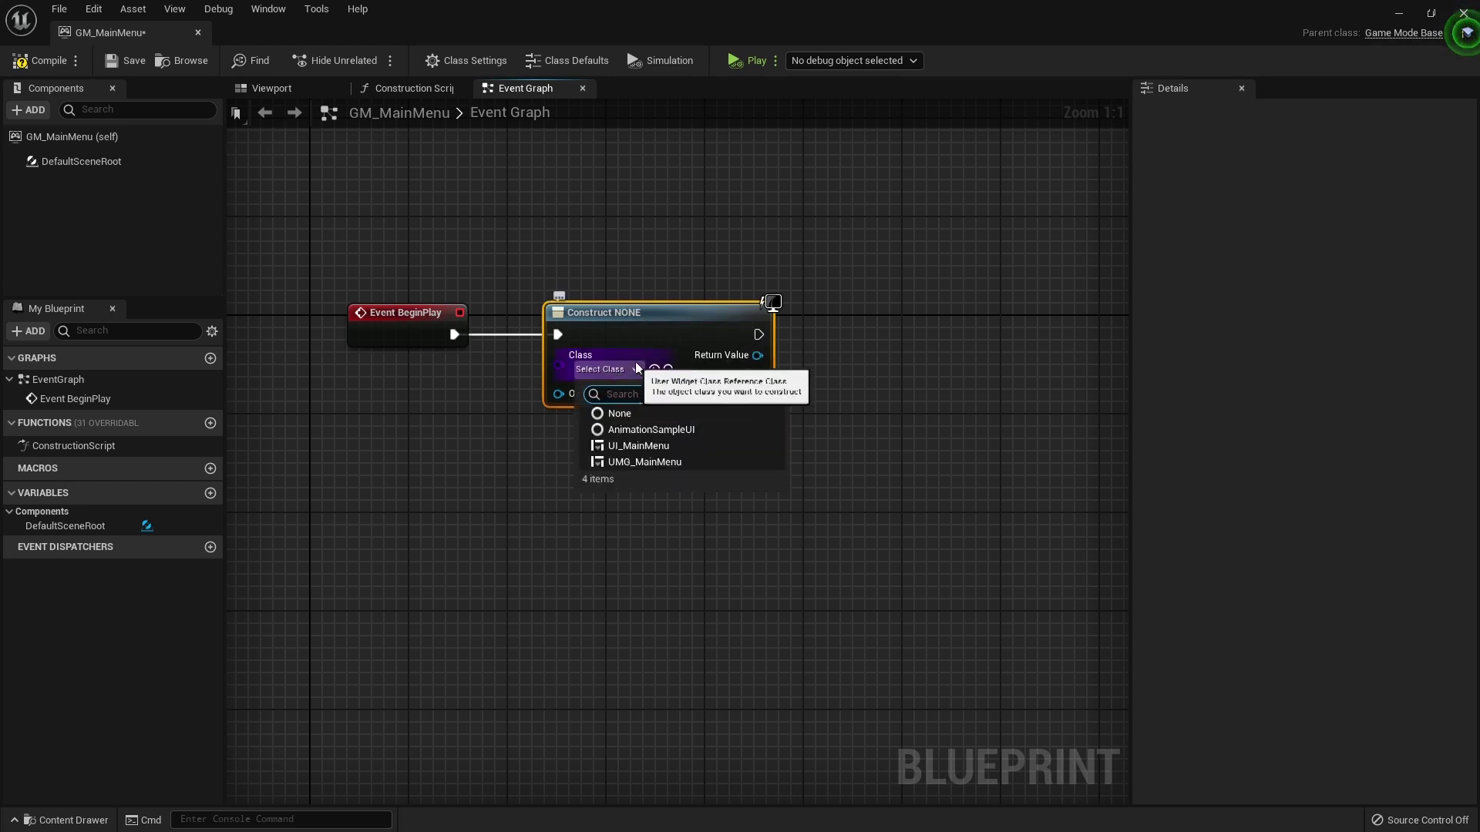
{"action": "left_click", "coordinate": [634, 463]}
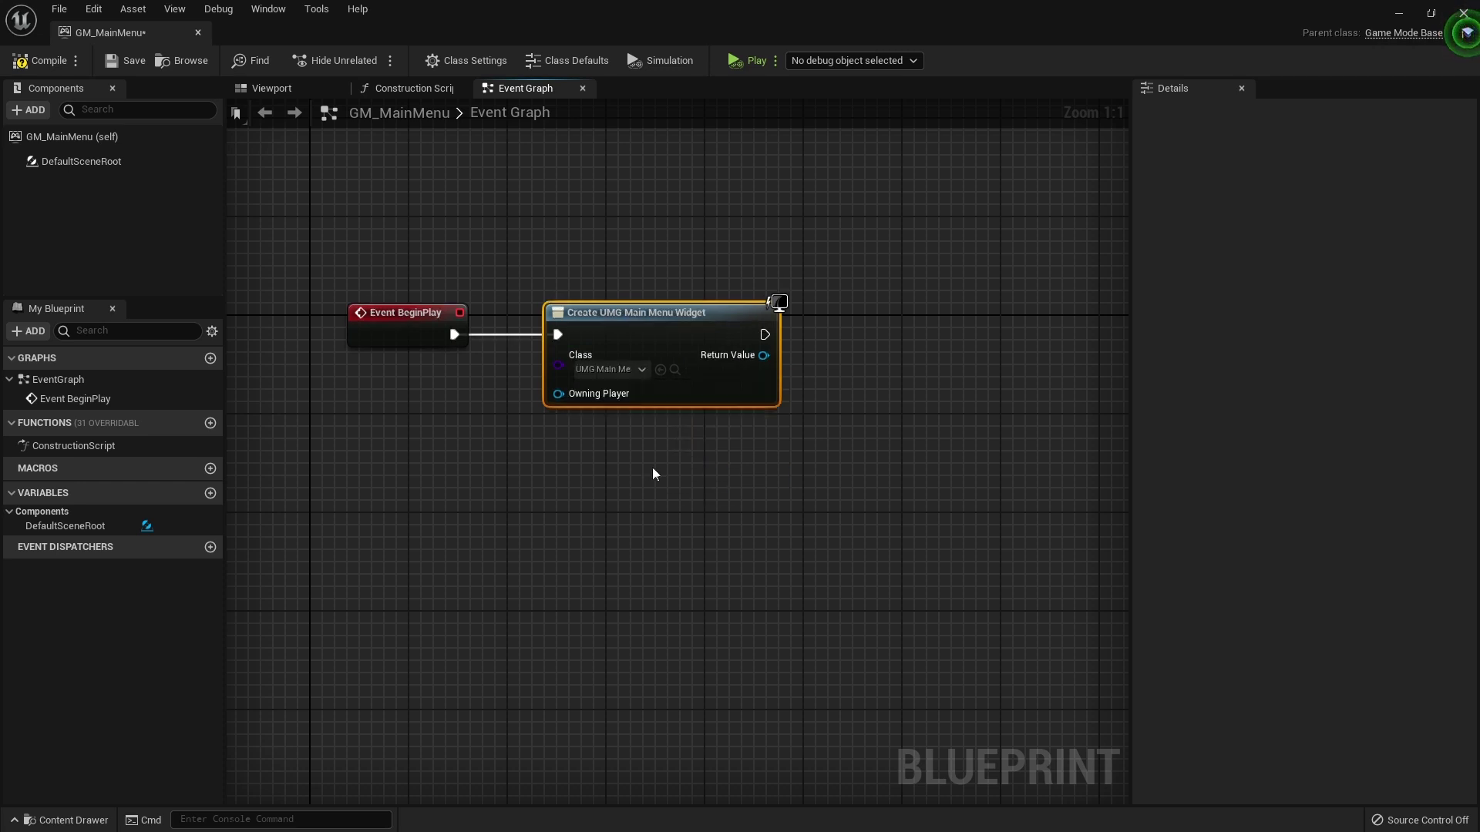
{"action": "left_click", "coordinate": [35, 62]}
{"action": "left_click", "coordinate": [133, 63]}
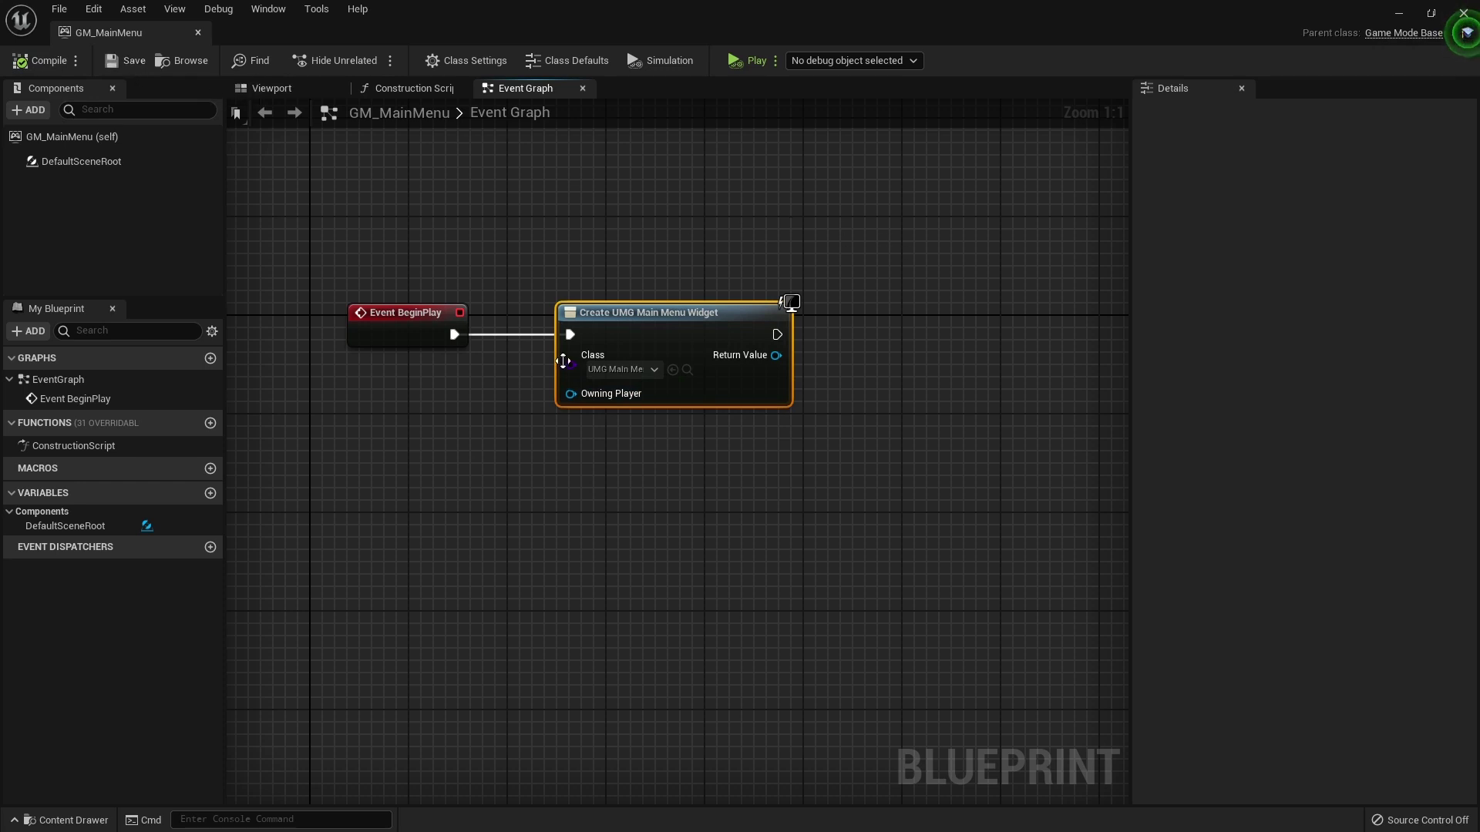
Try Get Owning Player as the widget's Owning Player, then delete it when compiling fails
{"action": "left_click_drag", "start_coordinate": [570, 394], "coordinate": [466, 480]}
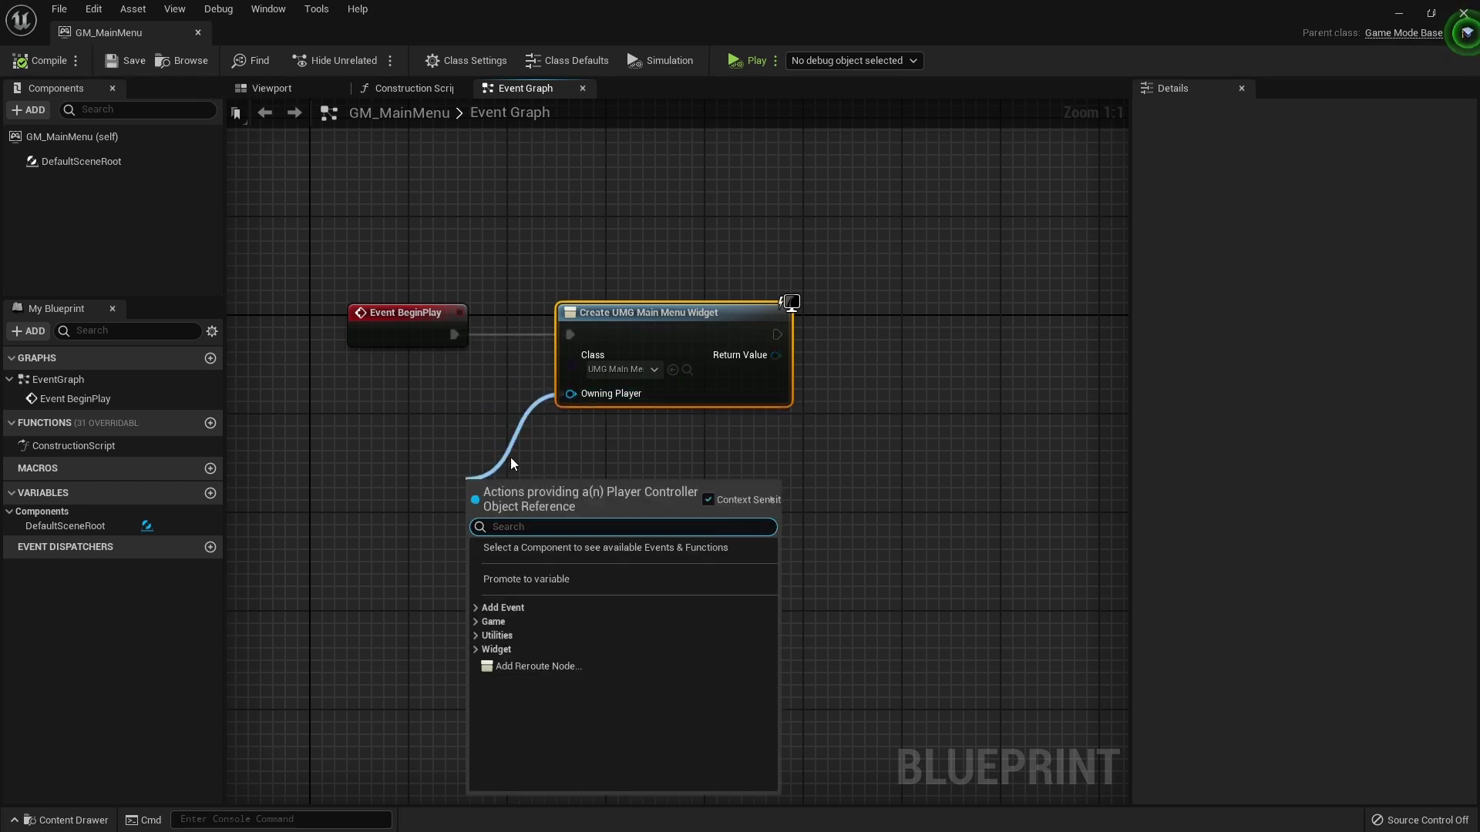
{"action": "type", "text": "get play"}
{"action": "key", "text": "Return"}
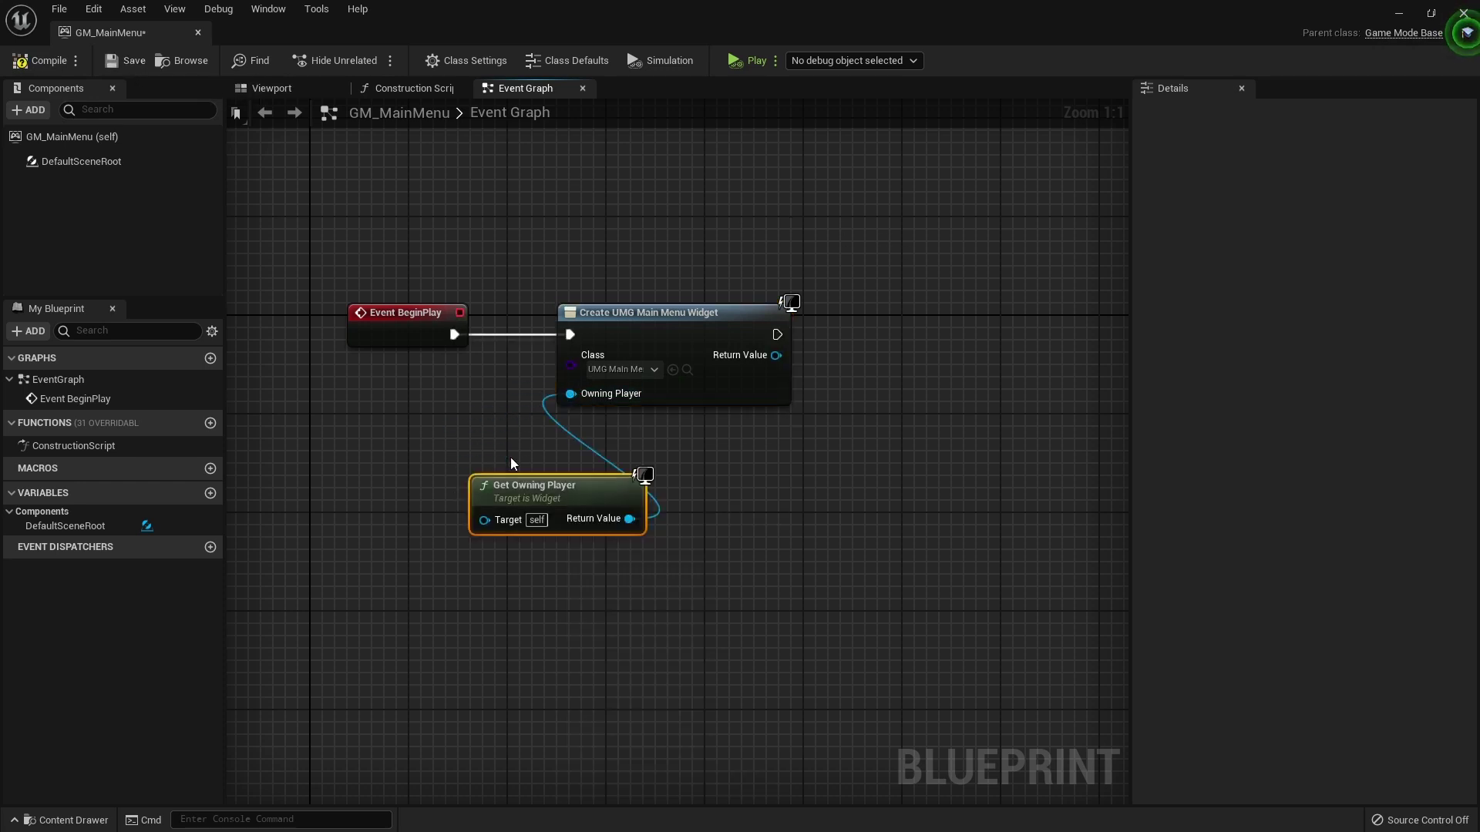
{"action": "left_click", "coordinate": [43, 61]}
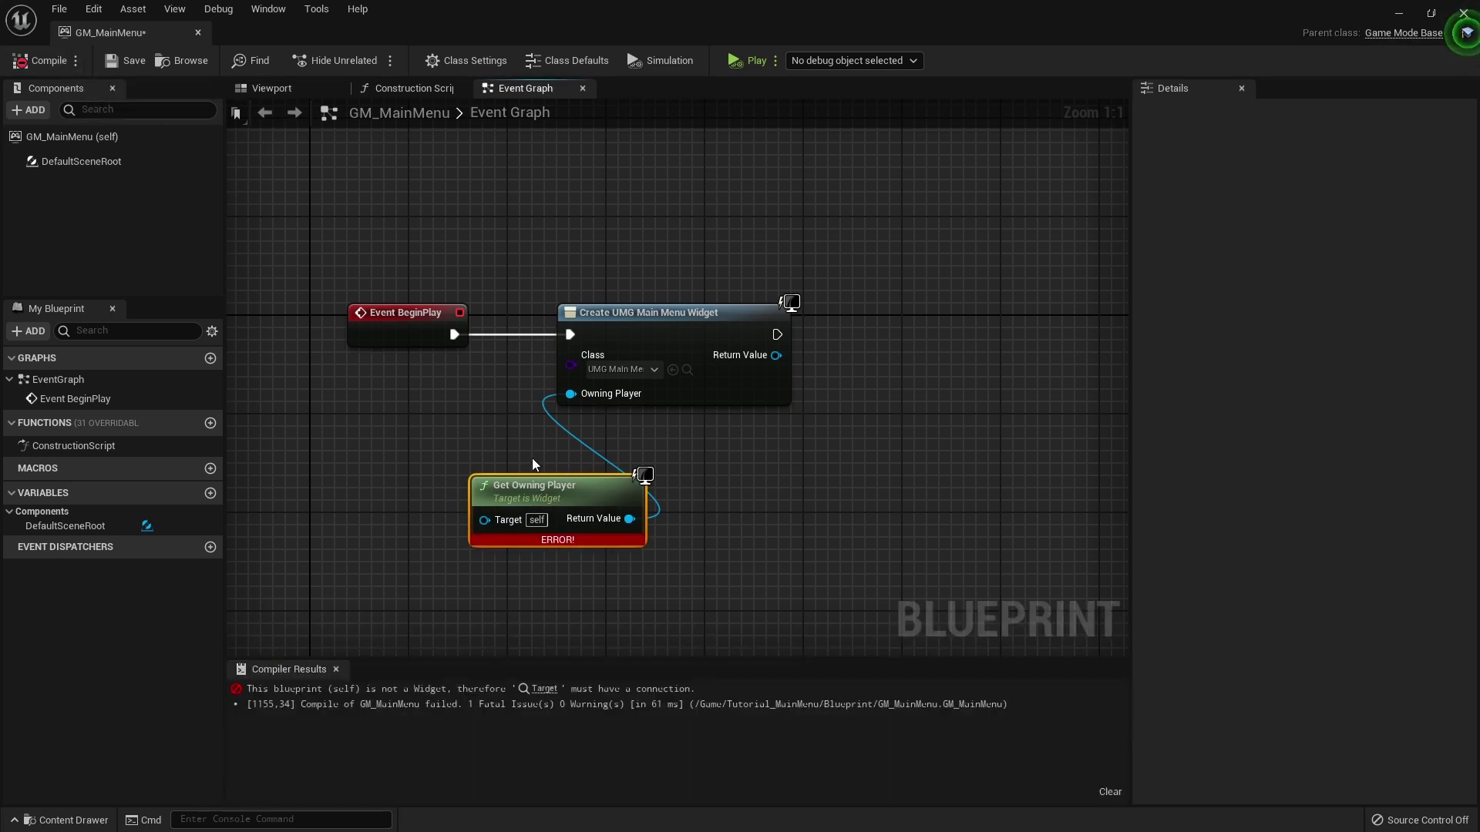
{"action": "key", "text": "Delete"}
Feed Owning Player from a Get Player Controller node placed beside Event BeginPlay, and recompile cleanly
{"action": "left_click_drag", "start_coordinate": [570, 394], "coordinate": [459, 494]}
{"action": "type", "text": "get"}
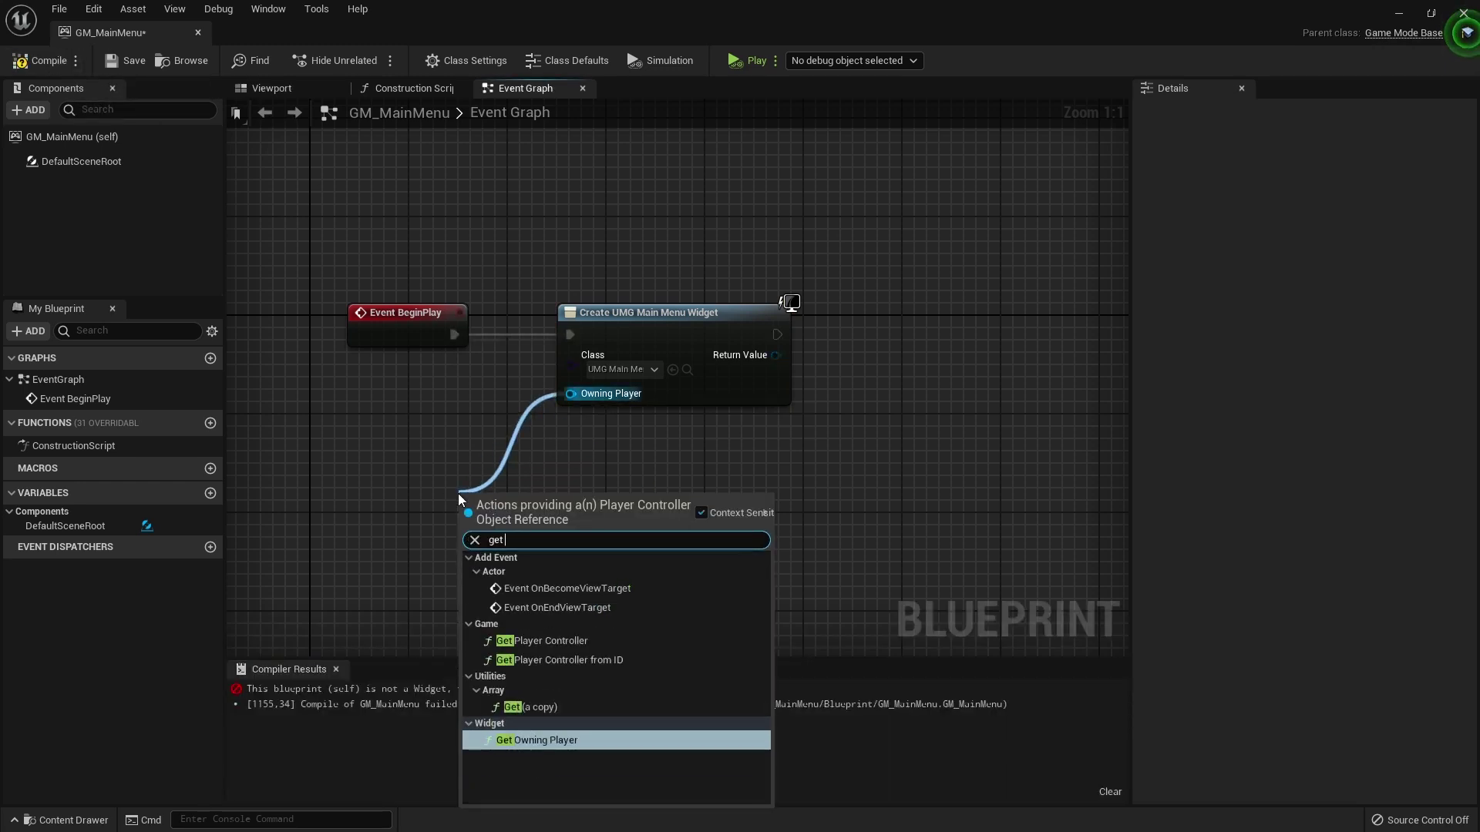
{"action": "type", "text": " player"}
{"action": "key", "text": "Return"}
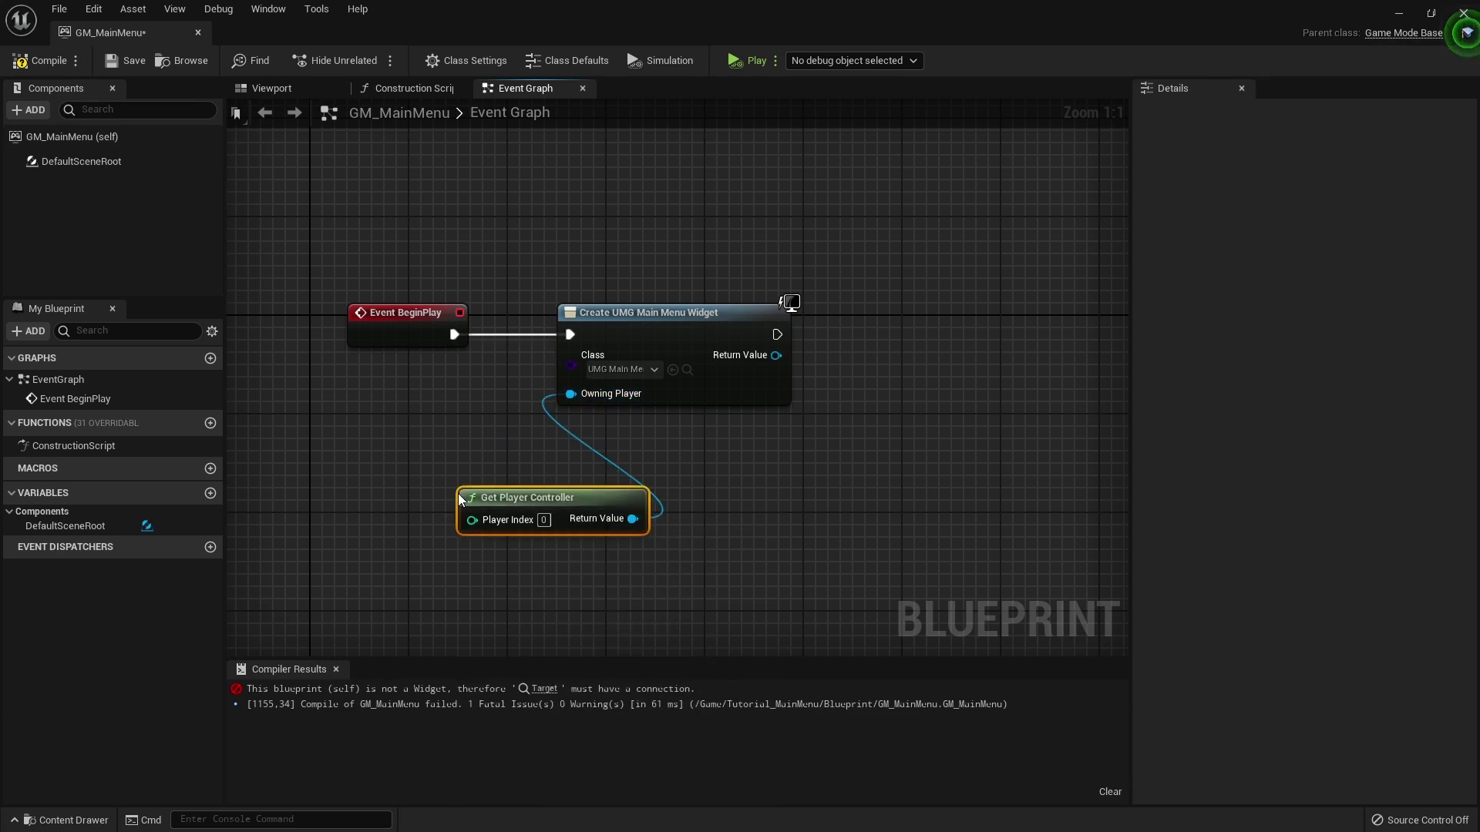
{"action": "left_click_drag", "start_coordinate": [615, 505], "coordinate": [493, 405]}
{"action": "left_click", "coordinate": [581, 550]}
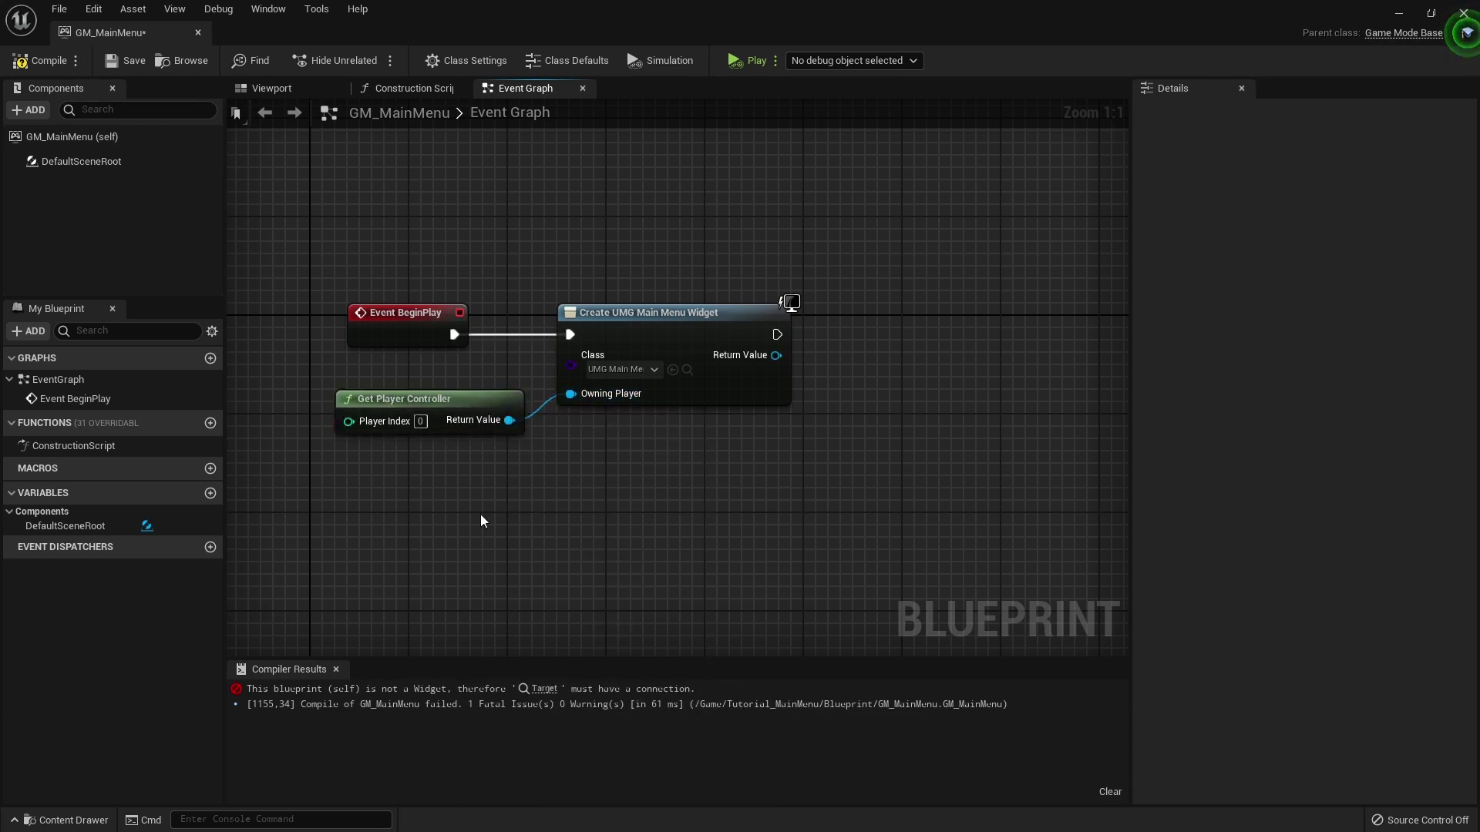
{"action": "left_click", "coordinate": [37, 60]}
Add an Add to Viewport node wired to the created widget's Return Value, then compile
{"action": "left_click", "coordinate": [124, 66]}
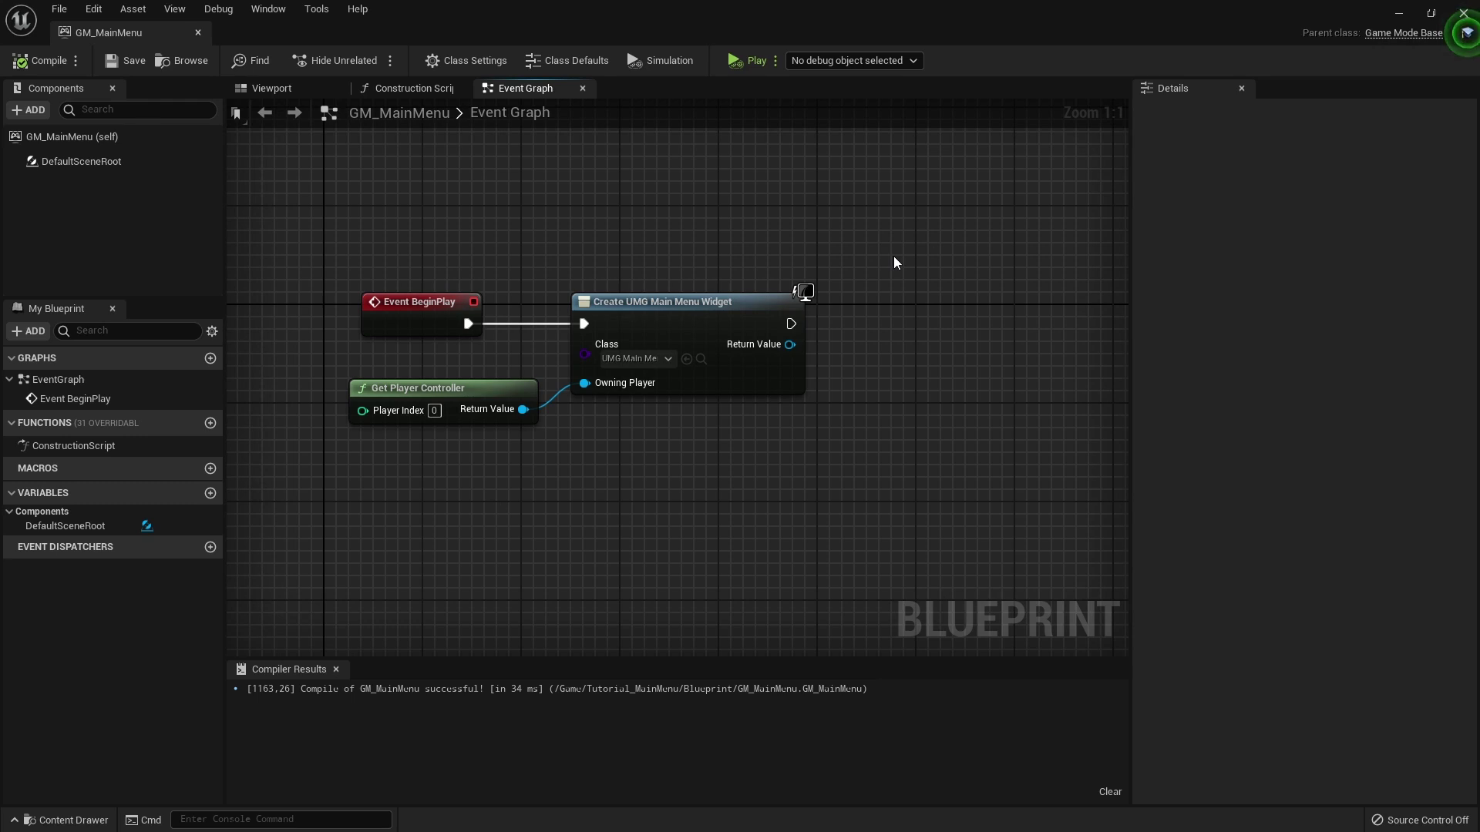
{"action": "right_click_drag", "start_coordinate": [894, 258], "coordinate": [781, 250]}
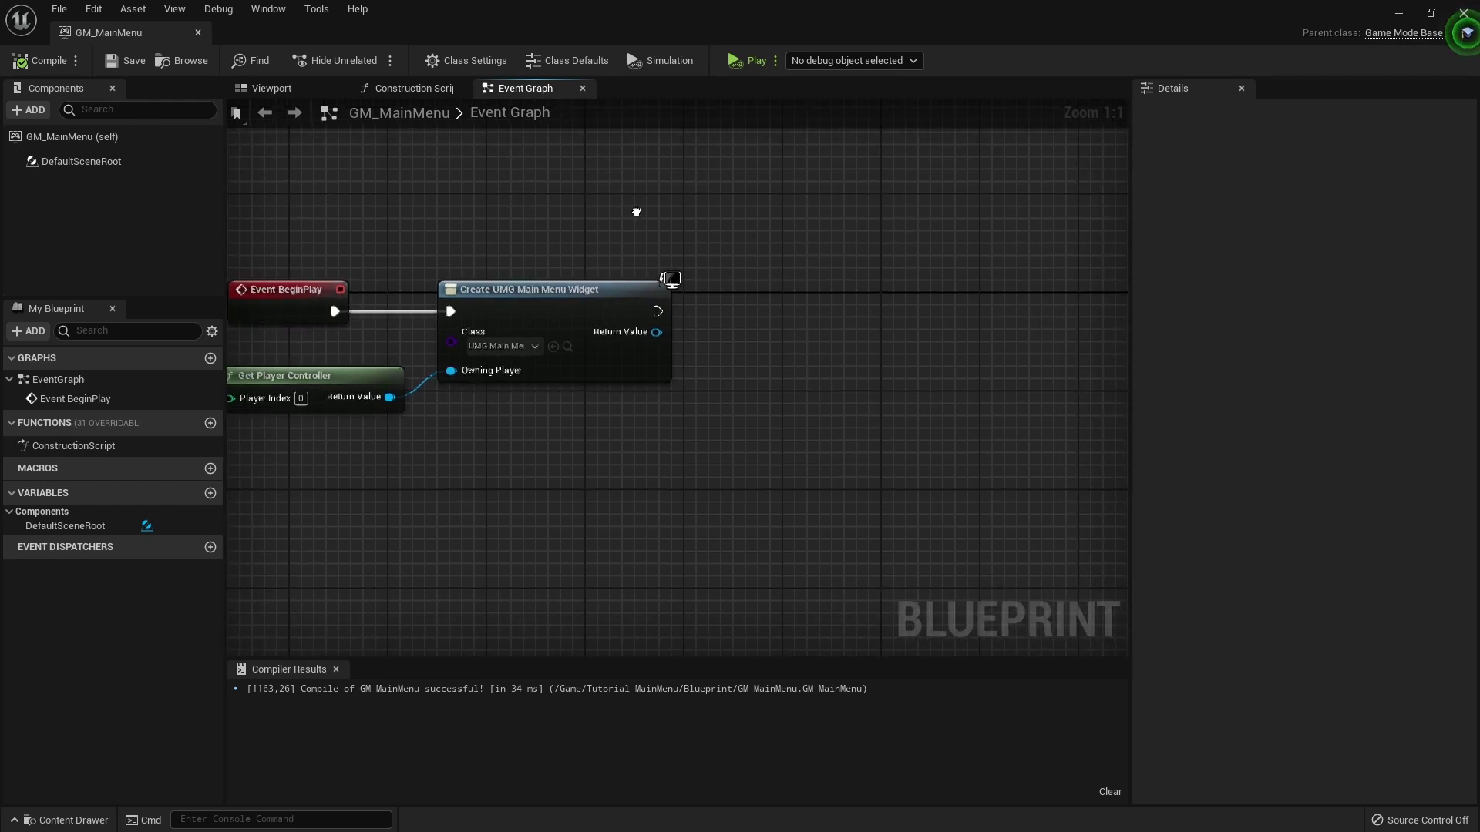
{"action": "left_click_drag", "start_coordinate": [676, 336], "coordinate": [780, 373]}
{"action": "type", "text": "add to "}
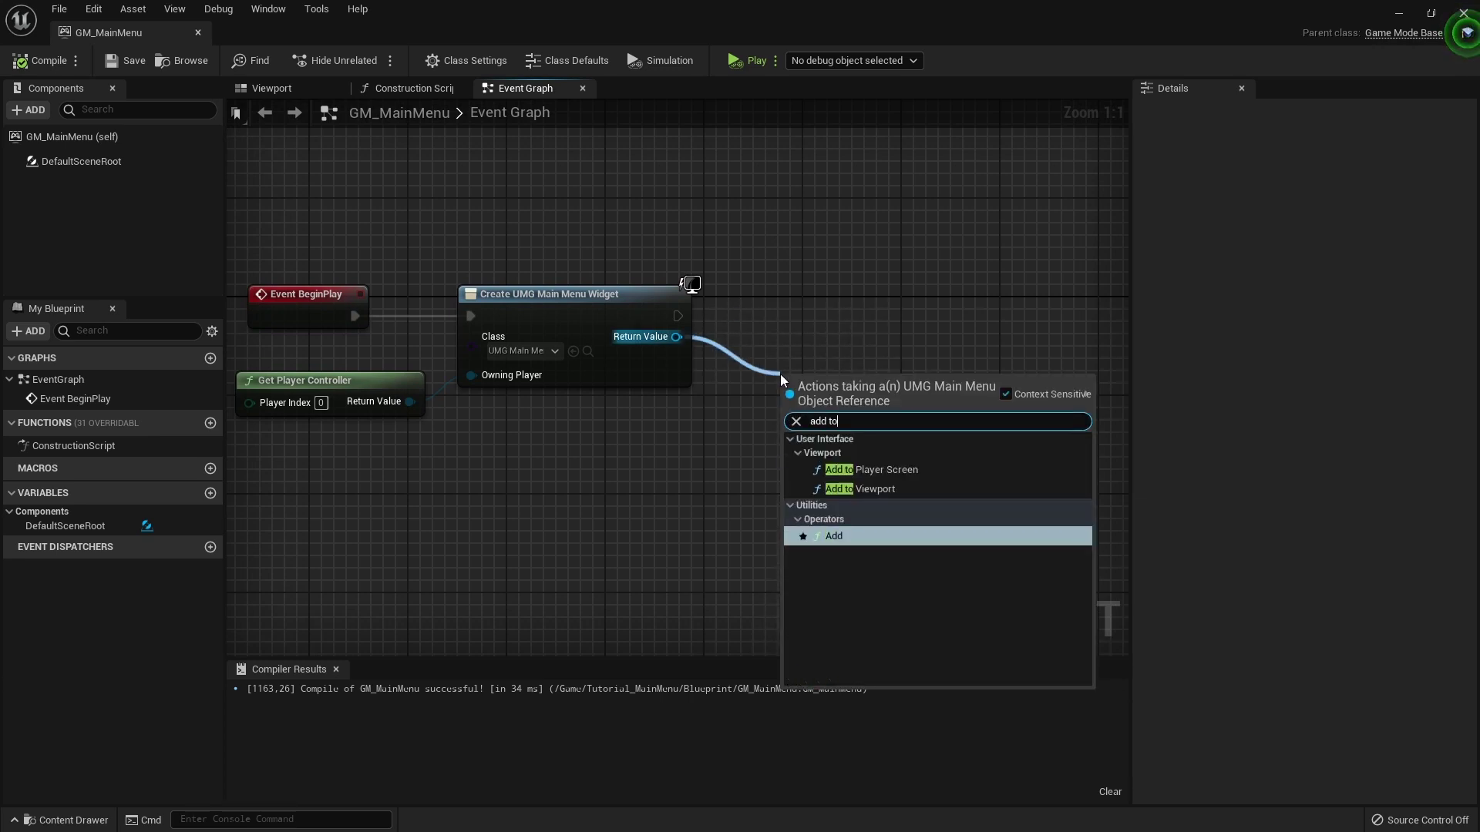
{"action": "type", "text": "view"}
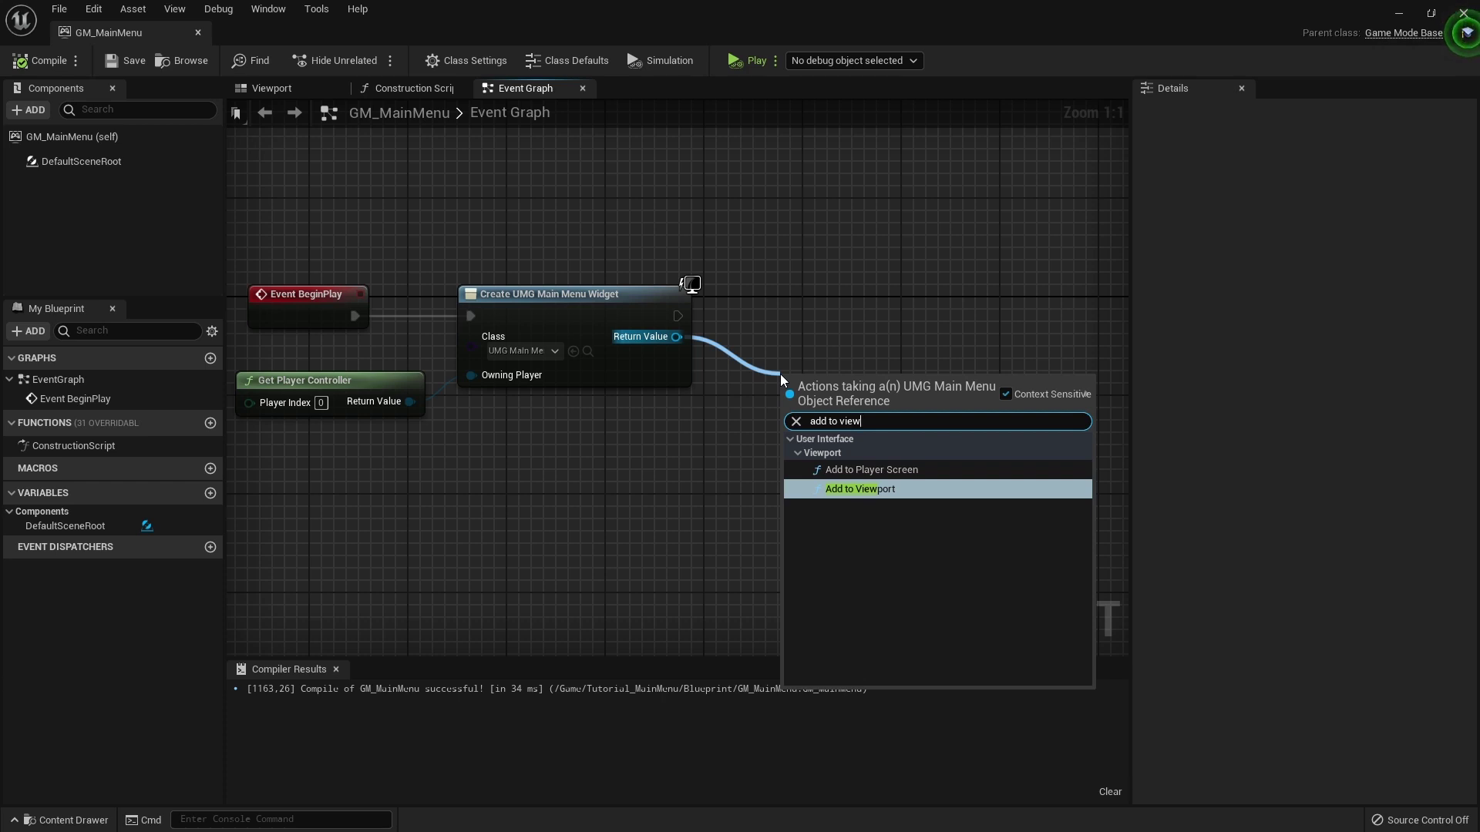
{"action": "left_click", "coordinate": [879, 493]}
{"action": "left_click_drag", "start_coordinate": [843, 416], "coordinate": [776, 317]}
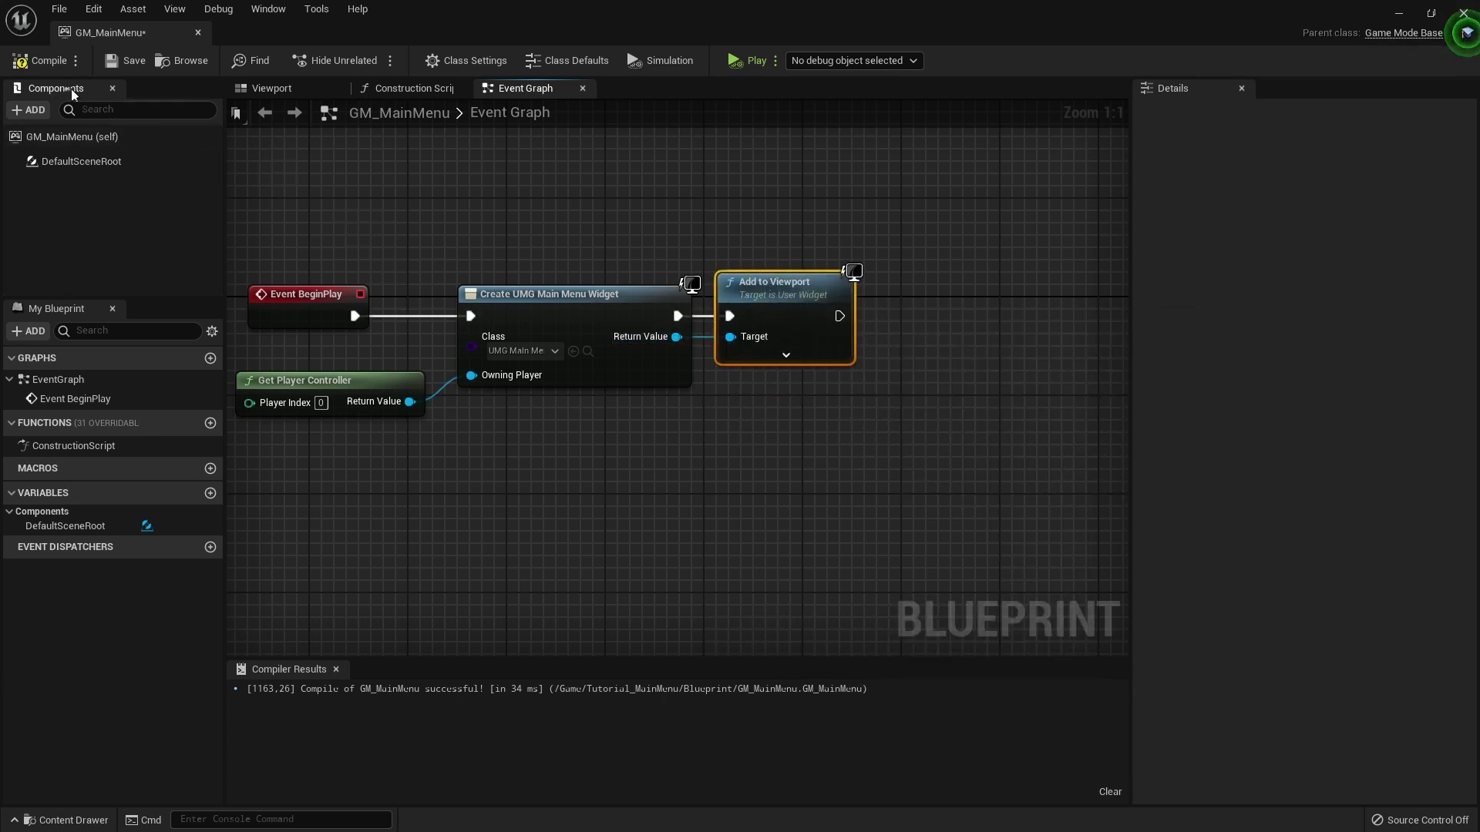
{"action": "left_click", "coordinate": [58, 63]}
Add a Set Input Mode UI Only node after Add to Viewport's execution output
{"action": "left_click", "coordinate": [117, 62]}
{"action": "mouse_move", "coordinate": [746, 232]}
{"action": "right_mouse_down"}
{"action": "mouse_move", "coordinate": [717, 223]}
{"action": "mouse_move", "coordinate": [450, 284]}
{"action": "right_mouse_up"}
{"action": "mouse_move", "coordinate": [543, 367]}
{"action": "left_mouse_down"}
{"action": "mouse_move", "coordinate": [709, 377]}
{"action": "mouse_move", "coordinate": [763, 352]}
{"action": "left_mouse_up"}
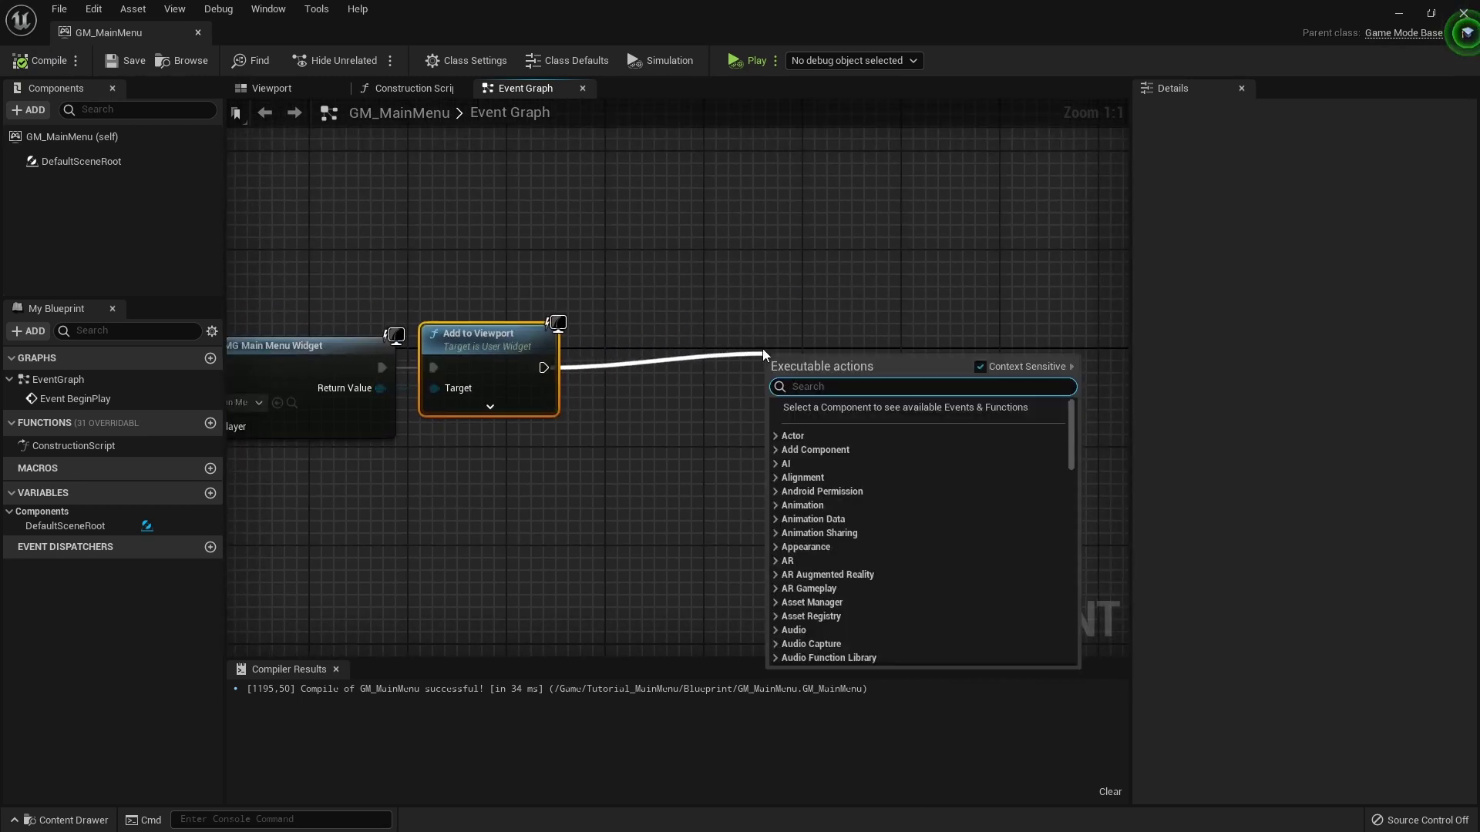
{"action": "type", "text": "mouse"}
{"action": "key", "text": "BackSpace"}
{"action": "key", "text": "BackSpace"}
{"action": "key", "text": "BackSpace"}
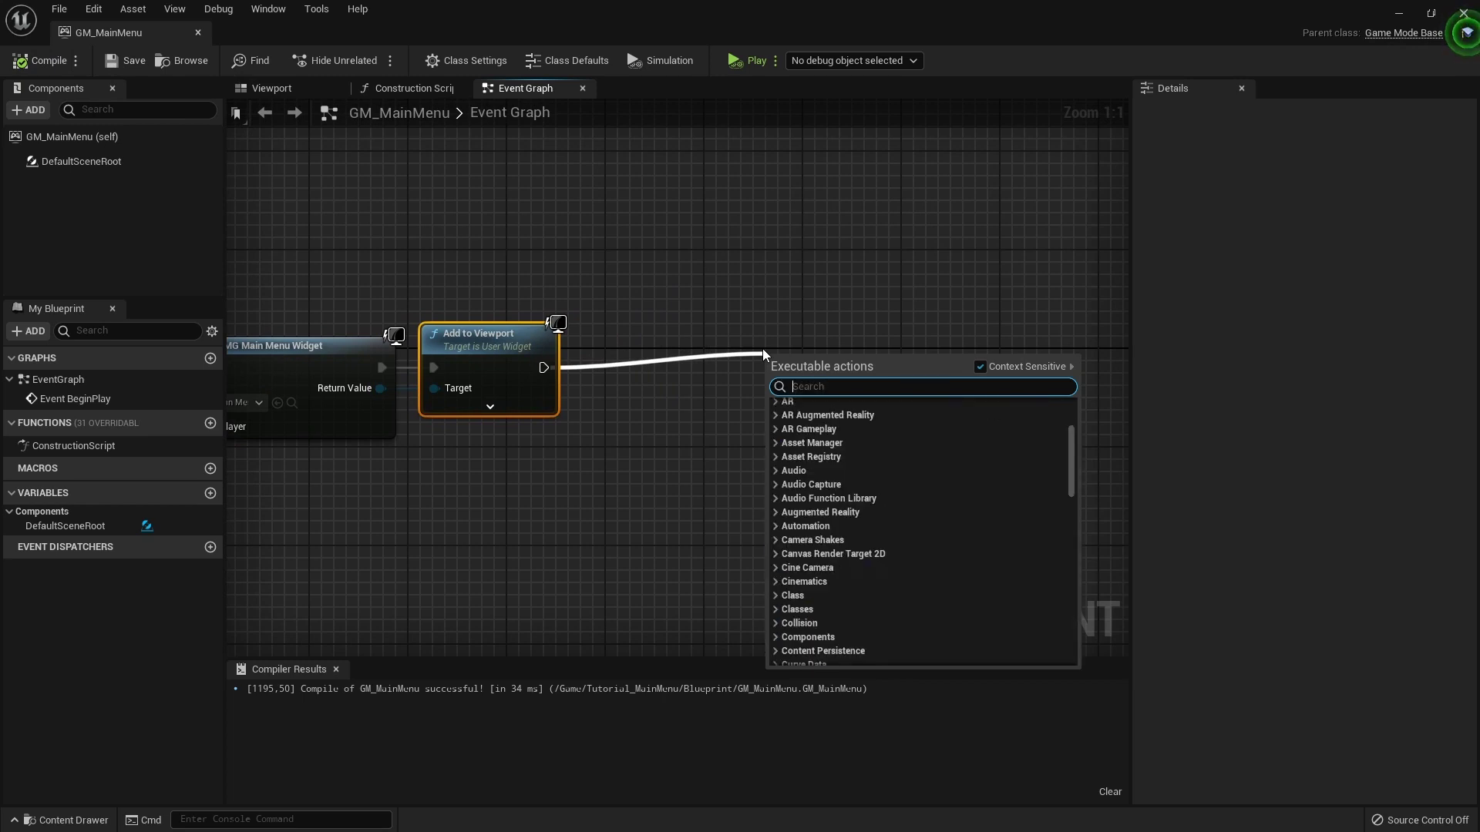
{"action": "type", "text": "set "}
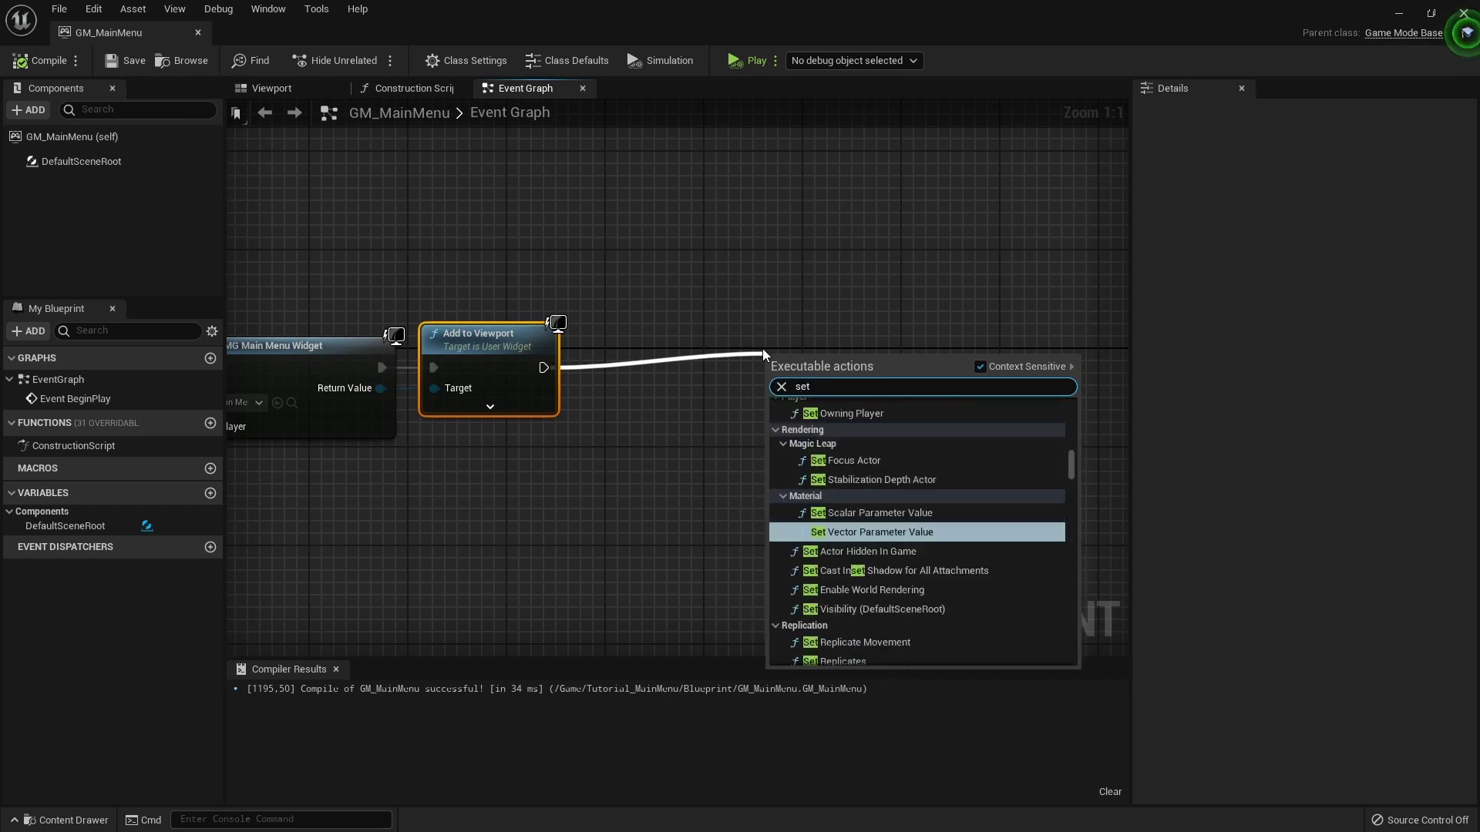
{"action": "type", "text": "input"}
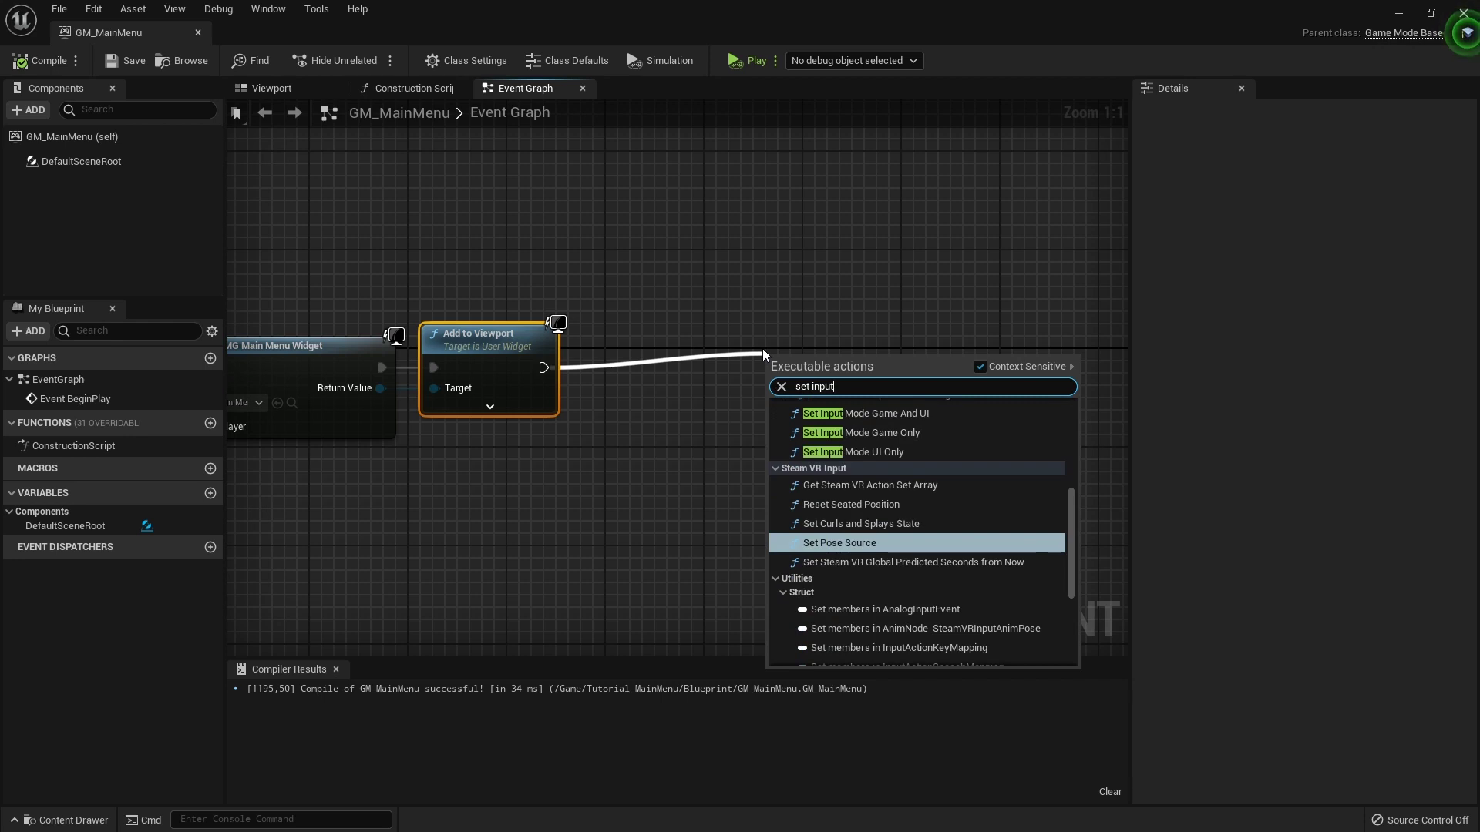
{"action": "scroll", "coordinate": [829, 451], "scroll_direction": "up", "scroll_amount": 1}
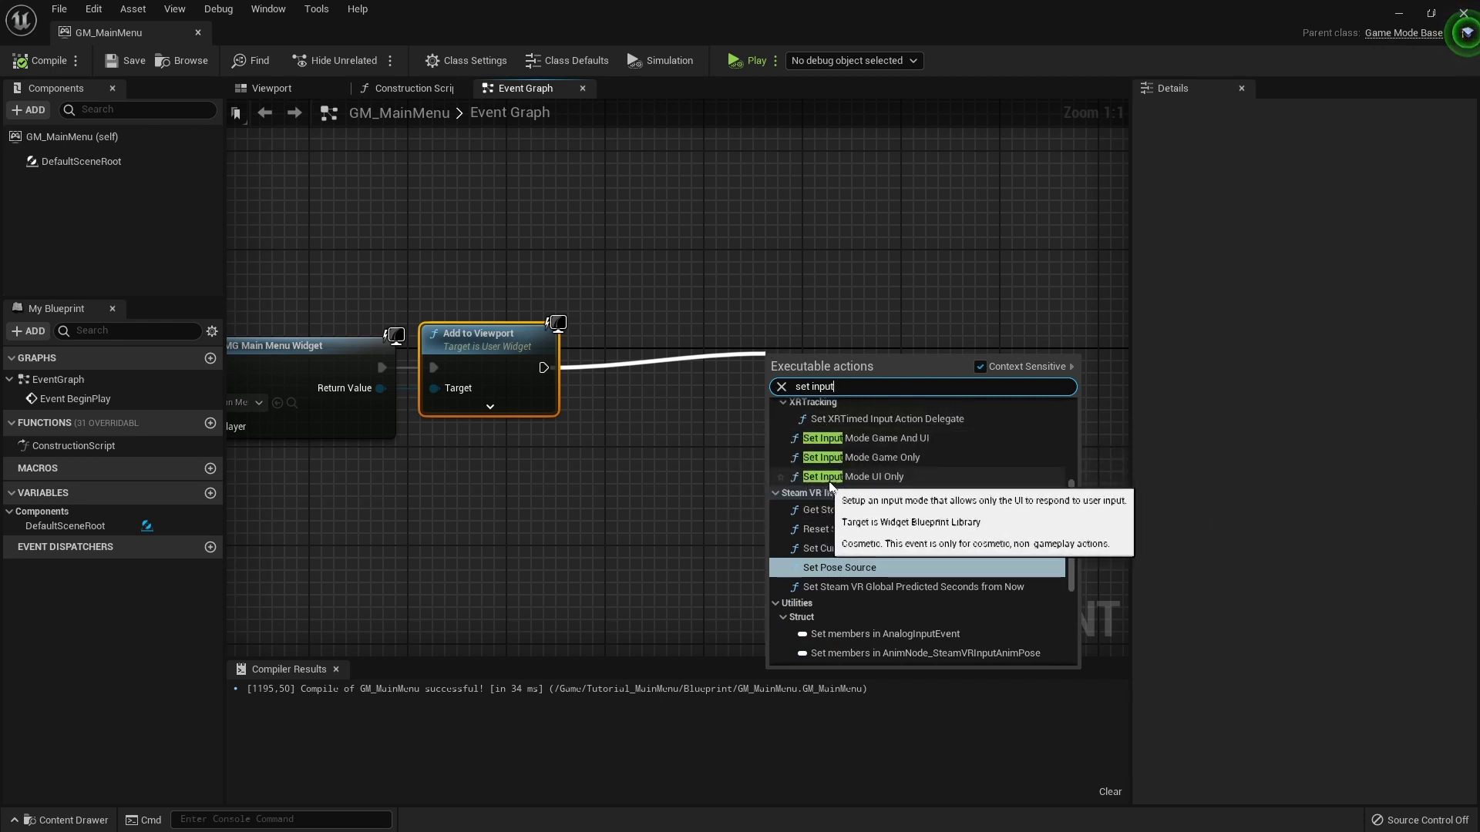
{"action": "left_click", "coordinate": [891, 476]}
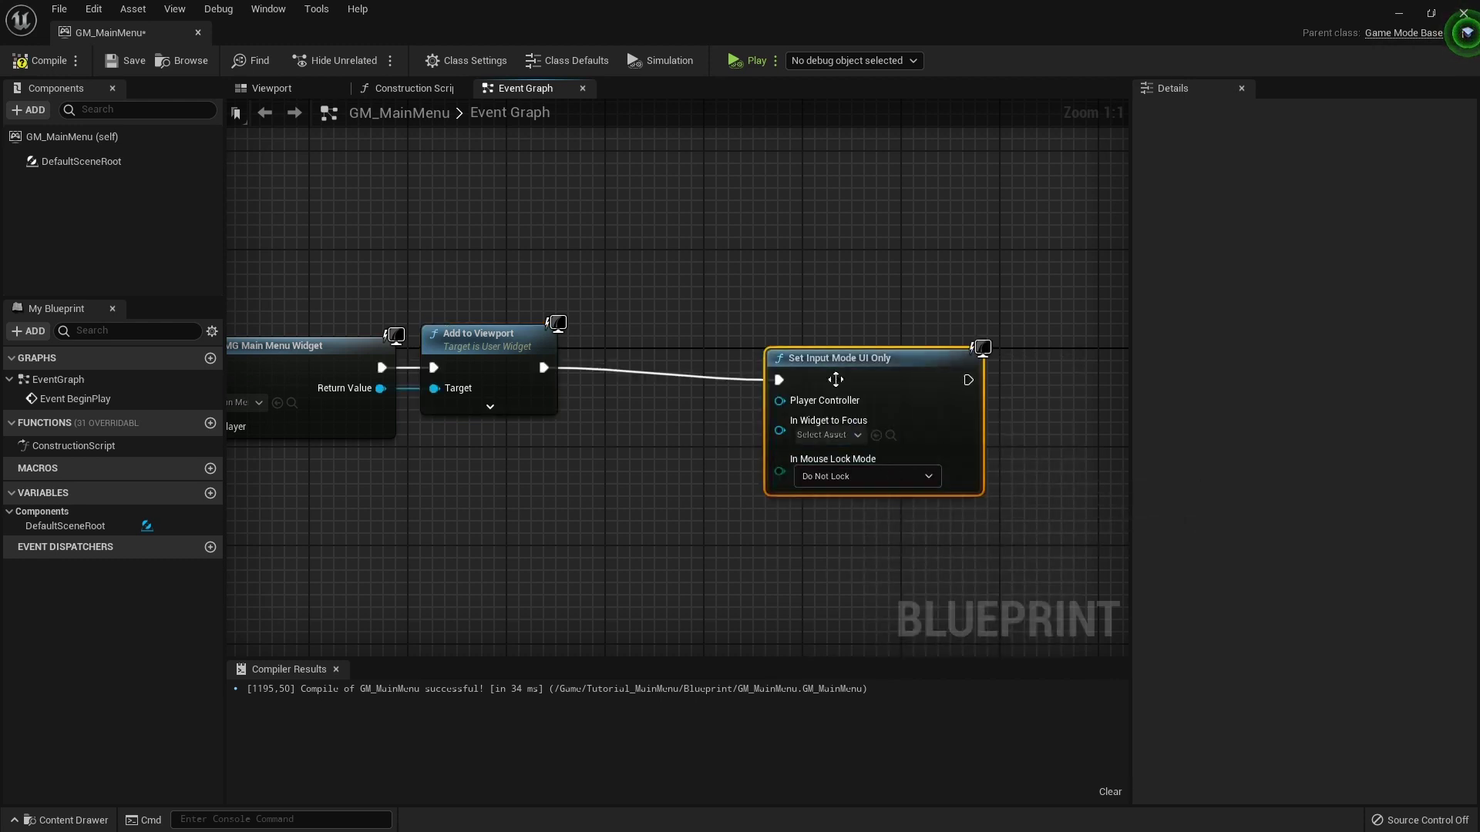
{"action": "left_click_drag", "start_coordinate": [836, 379], "coordinate": [721, 367]}
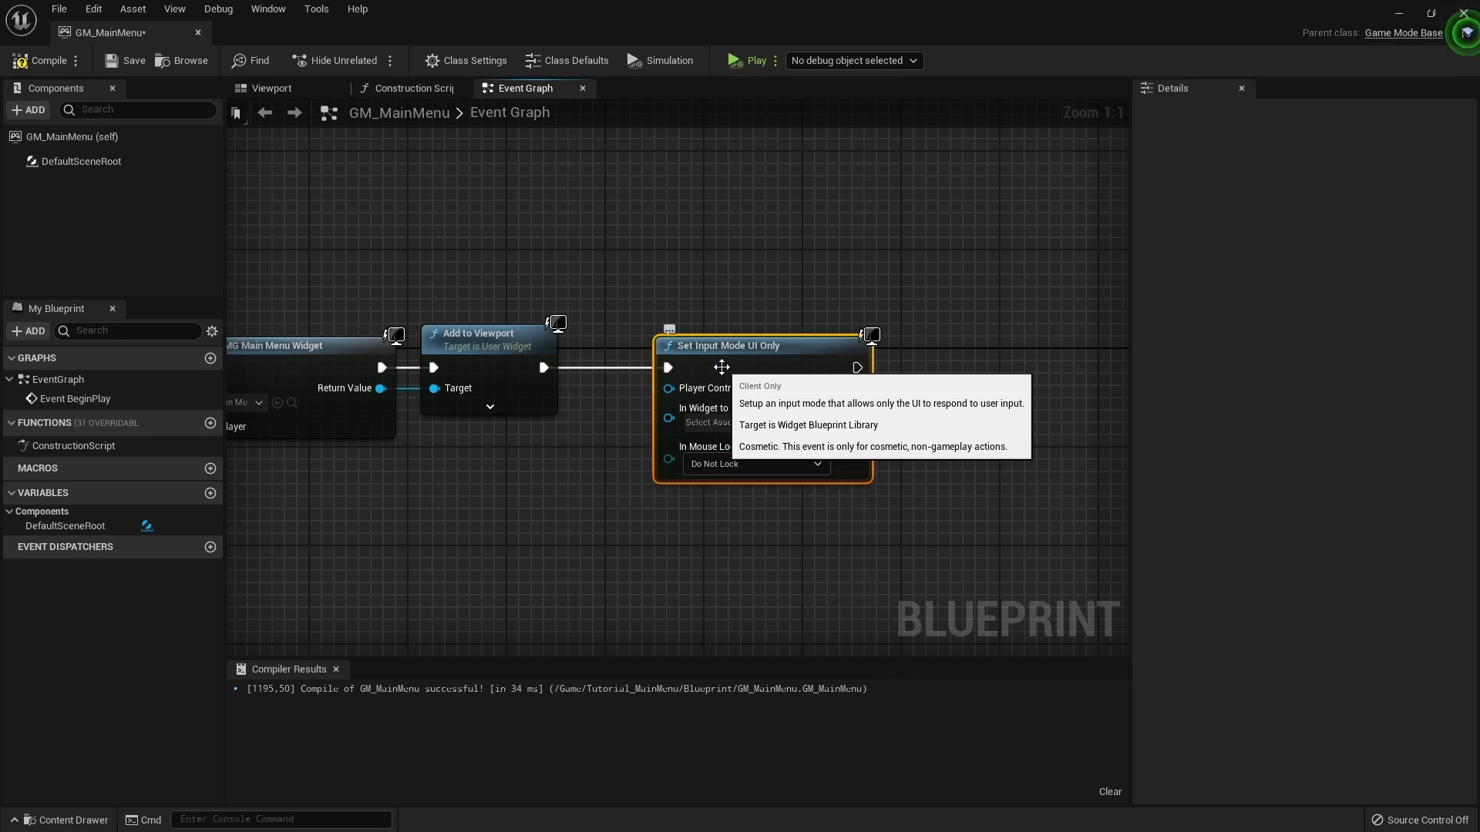
{"action": "left_click", "coordinate": [812, 164]}
Wire Get Player Controller's output into Set Input Mode UI Only's Player Controller pin
{"action": "right_click_drag", "start_coordinate": [528, 188], "coordinate": [669, 160]}
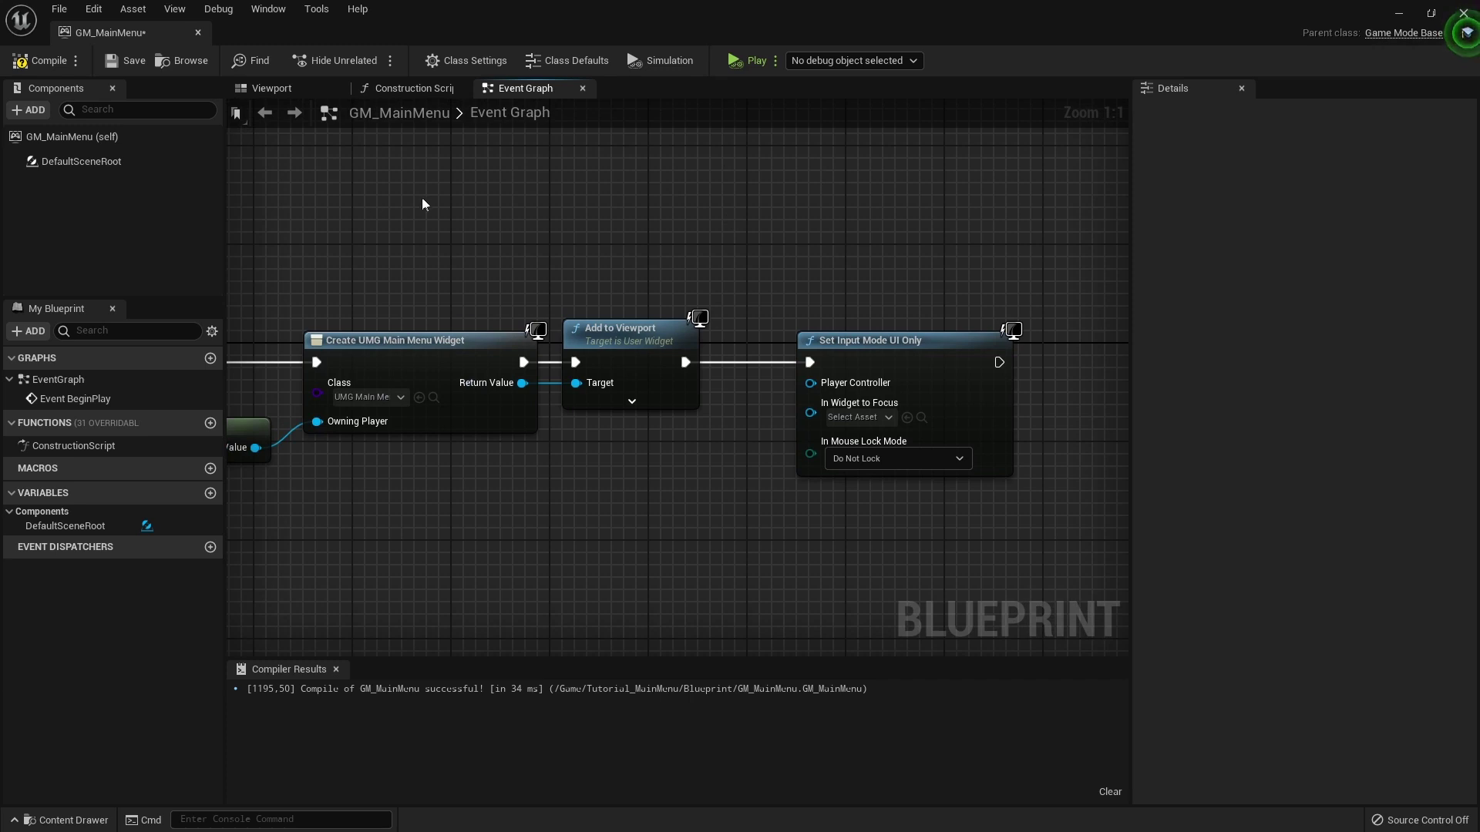
{"action": "right_click_drag", "start_coordinate": [488, 419], "coordinate": [559, 417]}
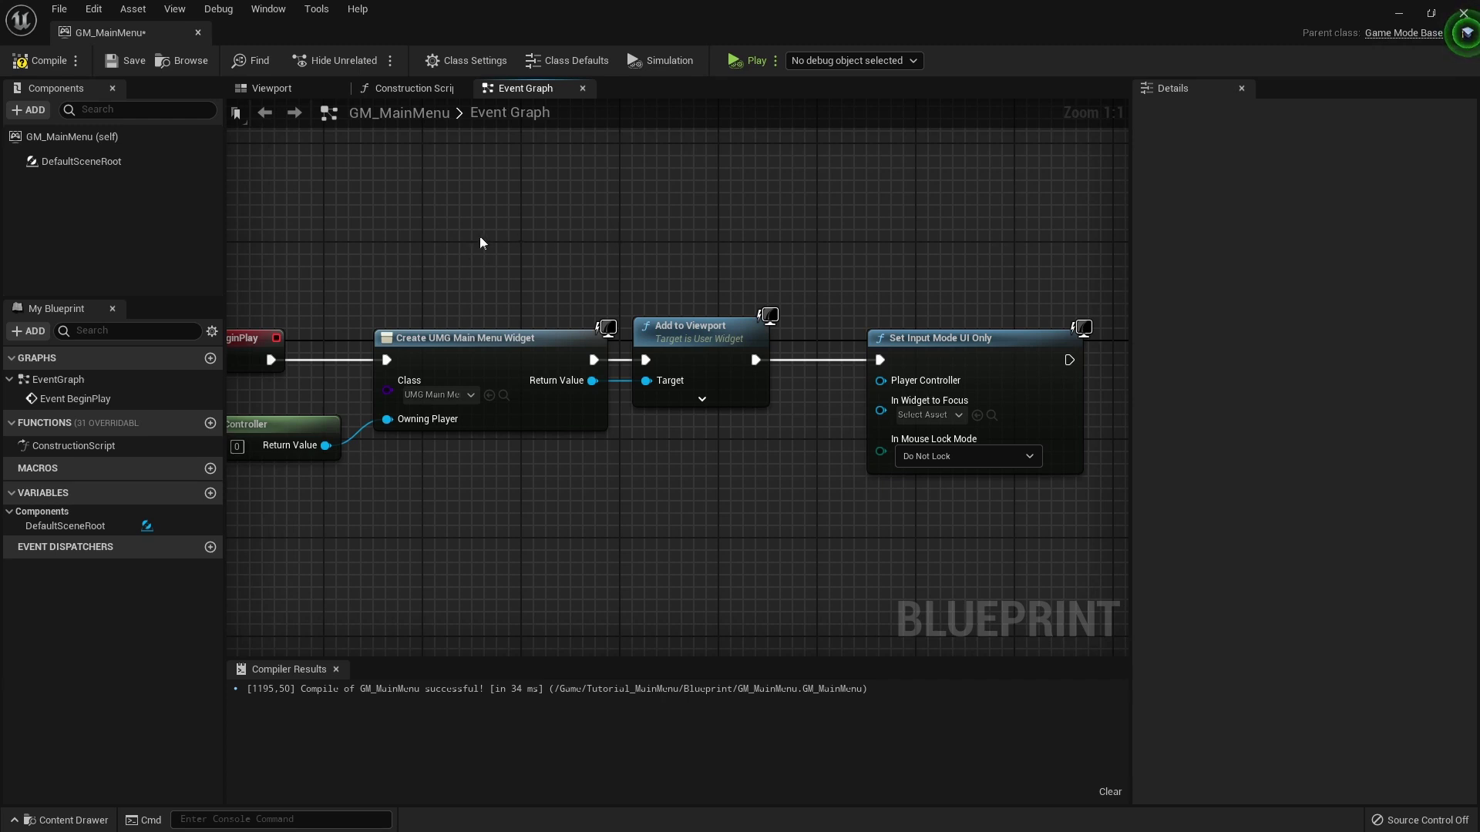
{"action": "right_click_drag", "start_coordinate": [481, 242], "coordinate": [642, 216]}
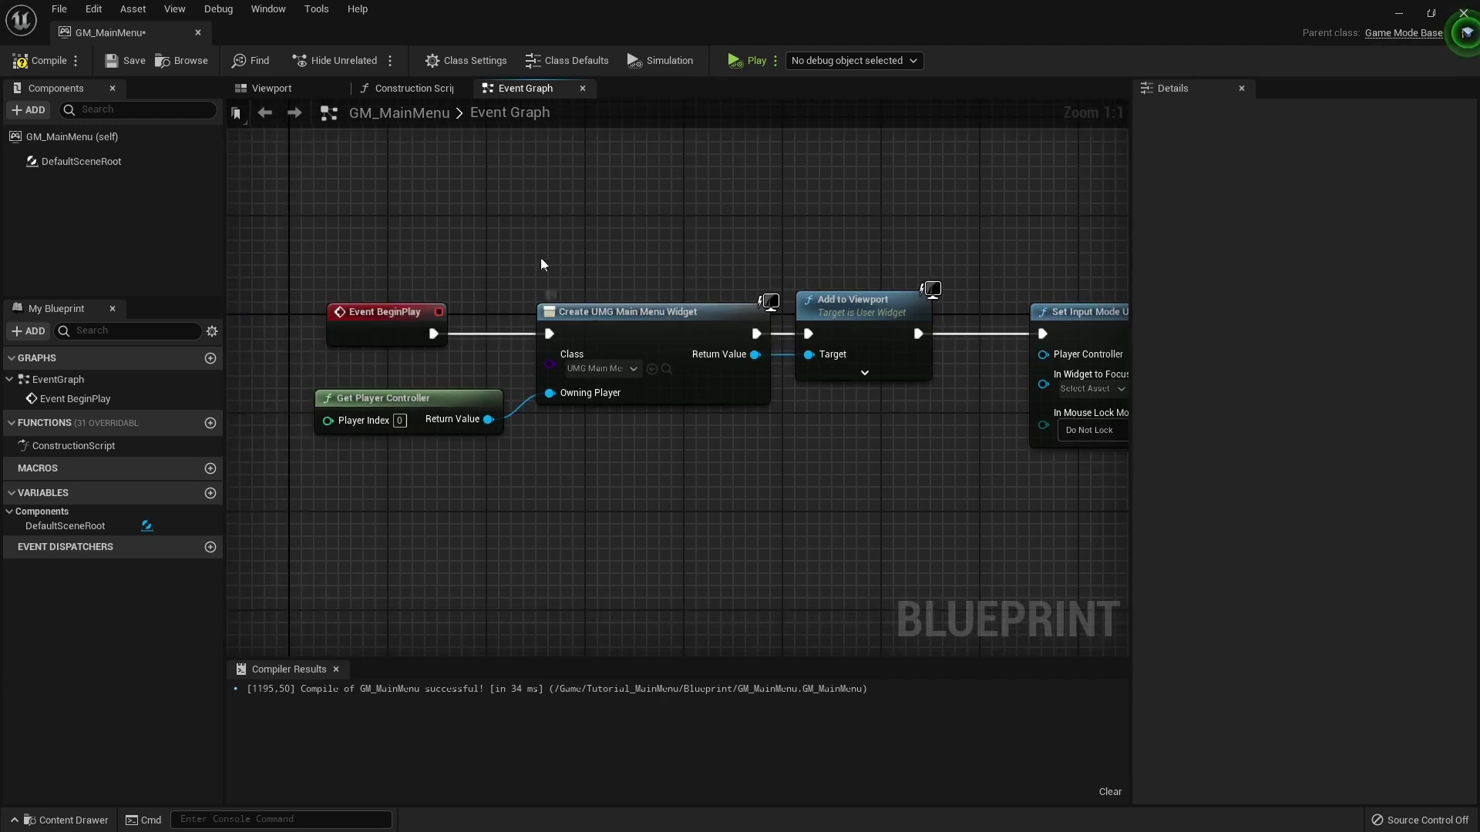
{"action": "right_click_drag", "start_coordinate": [493, 210], "coordinate": [446, 182]}
{"action": "mouse_move", "coordinate": [418, 392]}
{"action": "left_mouse_down"}
{"action": "mouse_move", "coordinate": [363, 372]}
{"action": "mouse_move", "coordinate": [1010, 316]}
{"action": "mouse_move", "coordinate": [899, 337]}
{"action": "left_mouse_up"}
{"action": "right_click_drag", "start_coordinate": [702, 367], "coordinate": [799, 375]}
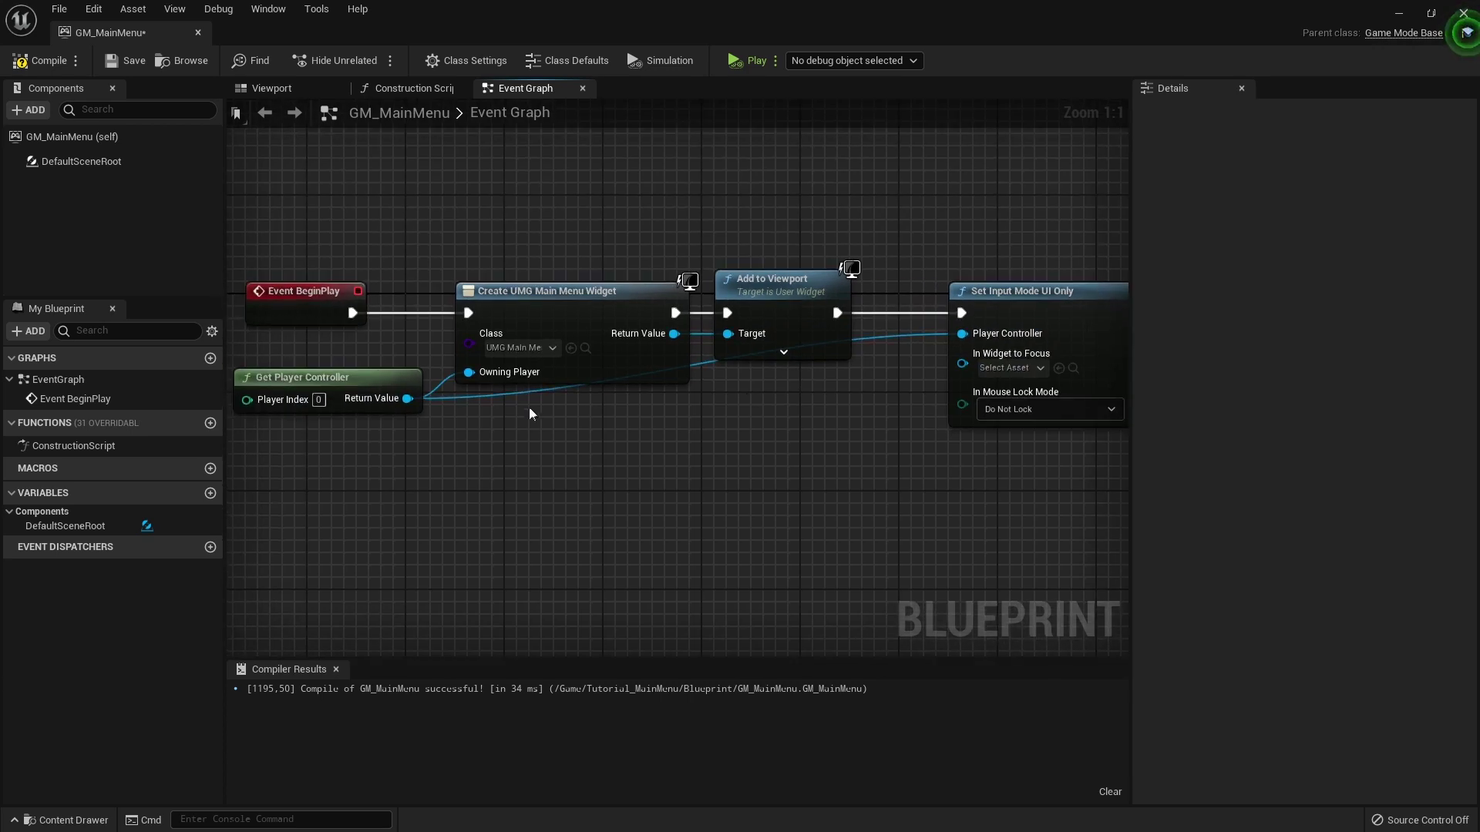
{"action": "left_click_drag", "start_coordinate": [505, 408], "coordinate": [899, 404]}
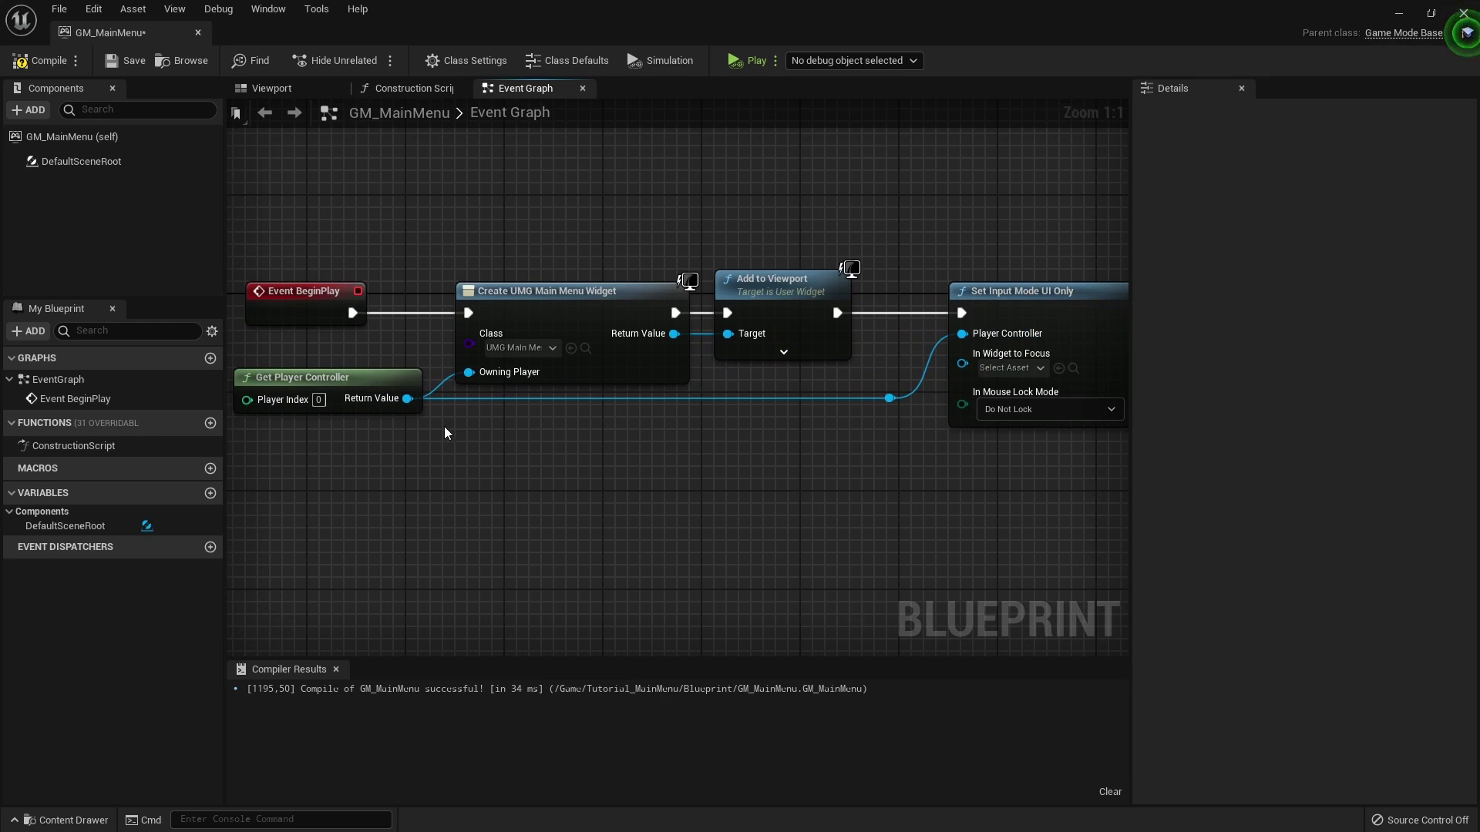
Tidy the Player Controller wire with a reroute point
{"action": "double_click", "coordinate": [497, 401]}
{"action": "left_click", "coordinate": [516, 530]}
{"action": "mouse_move", "coordinate": [495, 399]}
{"action": "left_mouse_down"}
{"action": "mouse_move", "coordinate": [763, 570]}
{"action": "mouse_move", "coordinate": [705, 405]}
{"action": "left_mouse_up"}
{"action": "left_click", "coordinate": [743, 517]}
{"action": "right_click_drag", "start_coordinate": [766, 549], "coordinate": [741, 539]}
{"action": "left_click_drag", "start_coordinate": [670, 389], "coordinate": [656, 390]}
{"action": "left_click", "coordinate": [710, 581]}
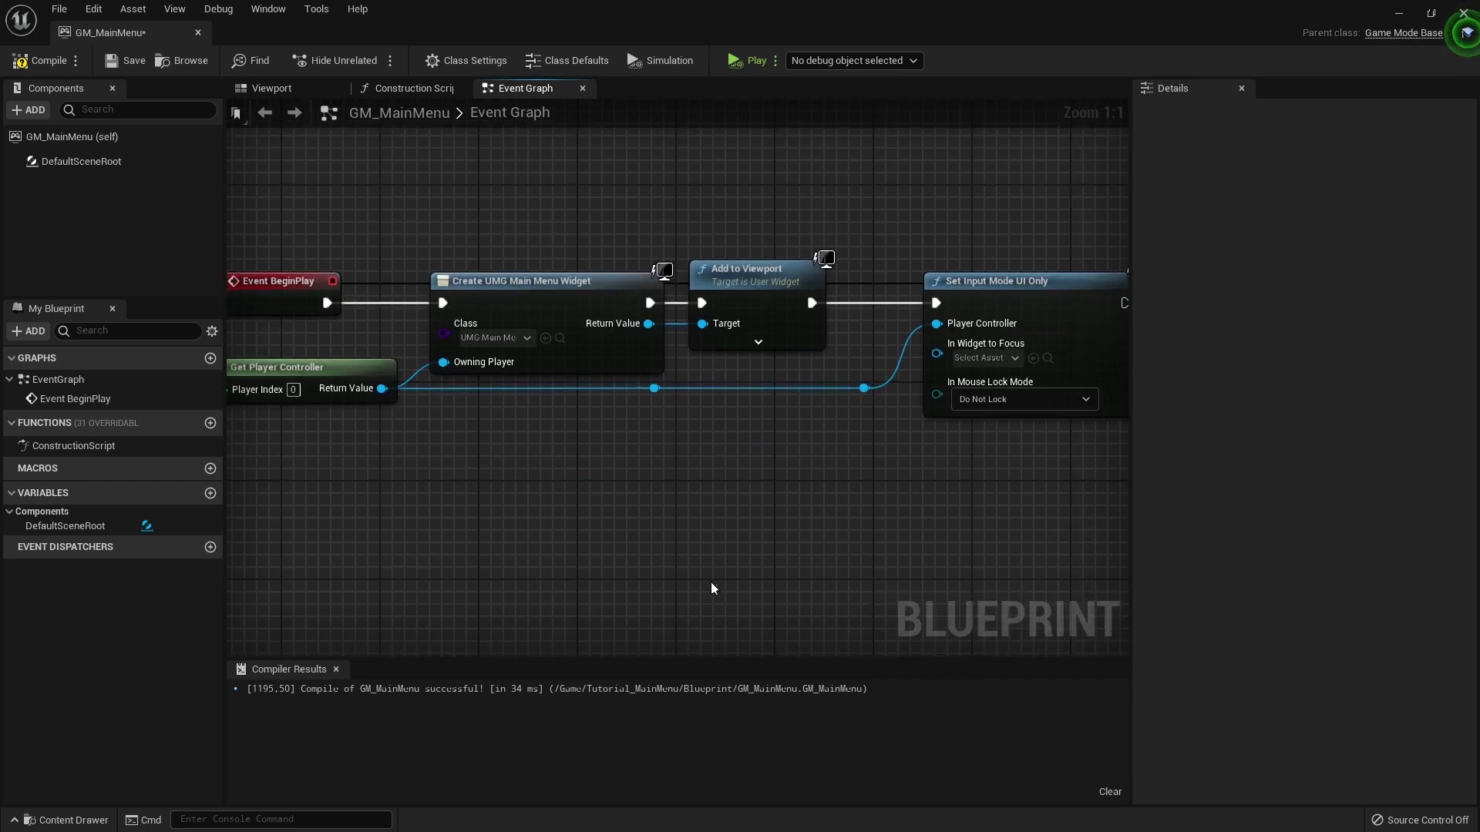
{"action": "right_click_drag", "start_coordinate": [959, 361], "coordinate": [802, 383]}
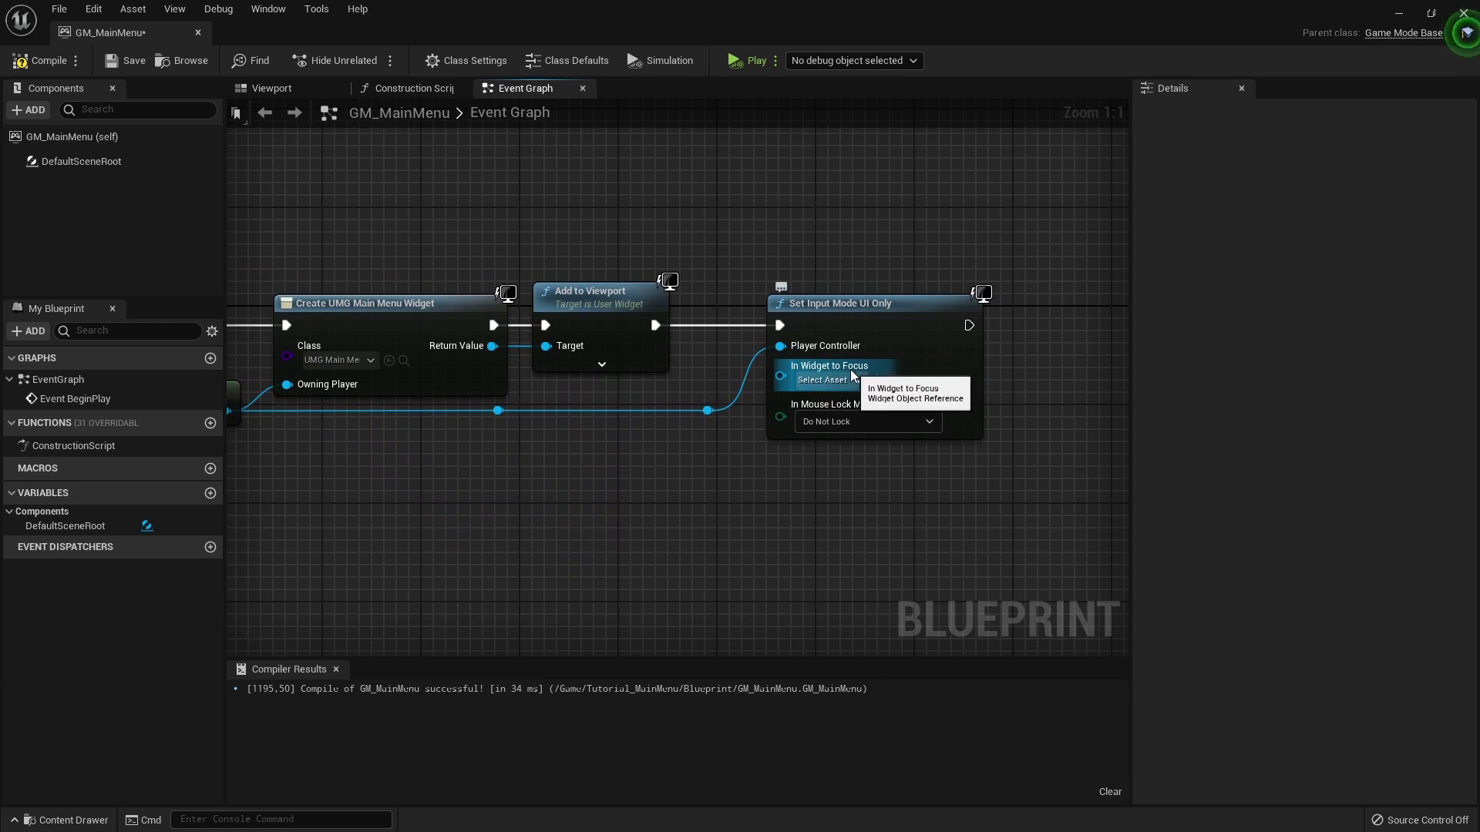
{"action": "right_click_drag", "start_coordinate": [435, 277], "coordinate": [475, 279]}
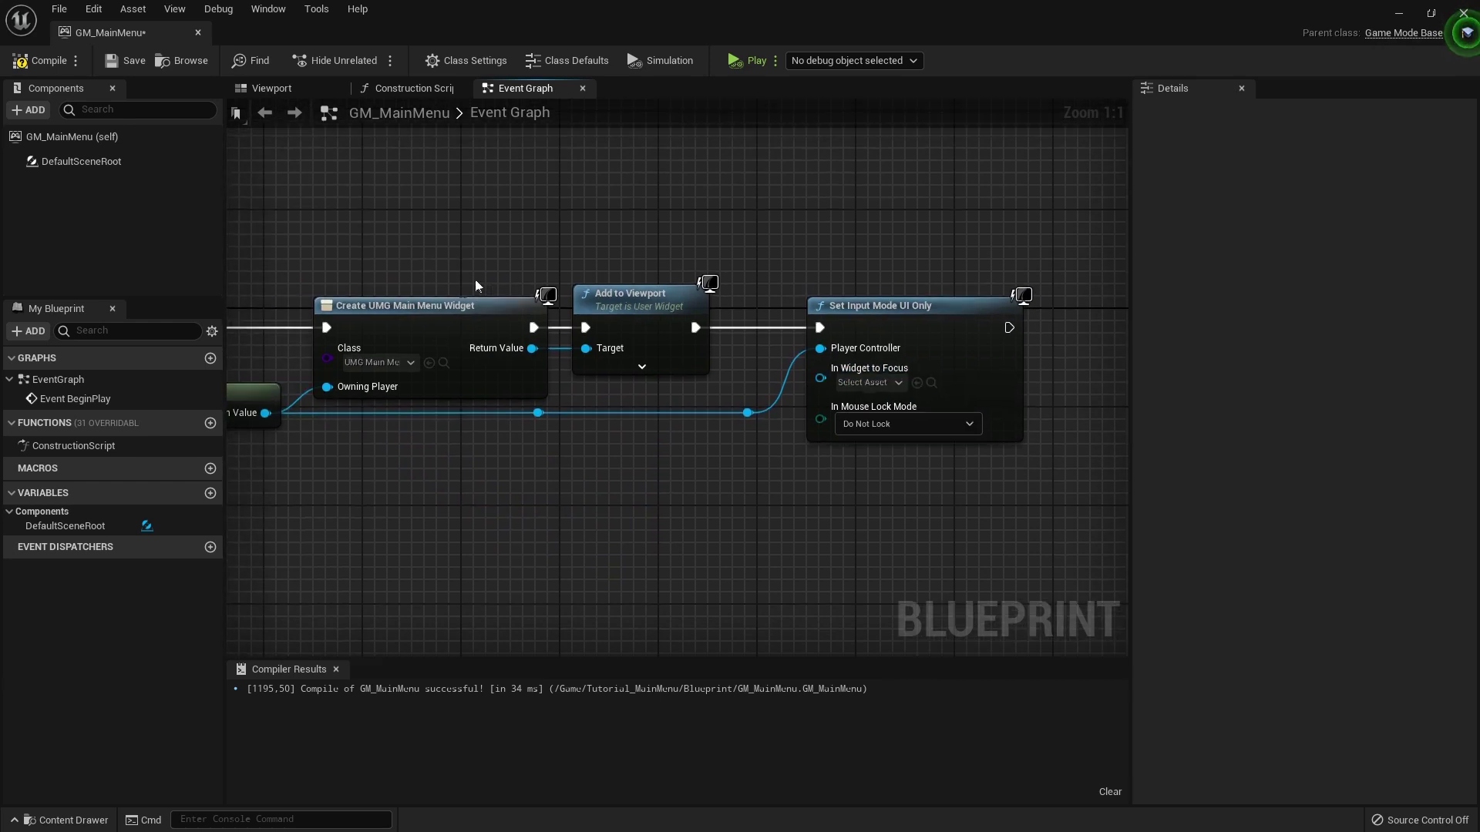
Connect the widget's Return Value to In Widget to Focus via a reroute, then compile and save
{"action": "left_click", "coordinate": [436, 323]}
{"action": "left_click", "coordinate": [665, 331]}
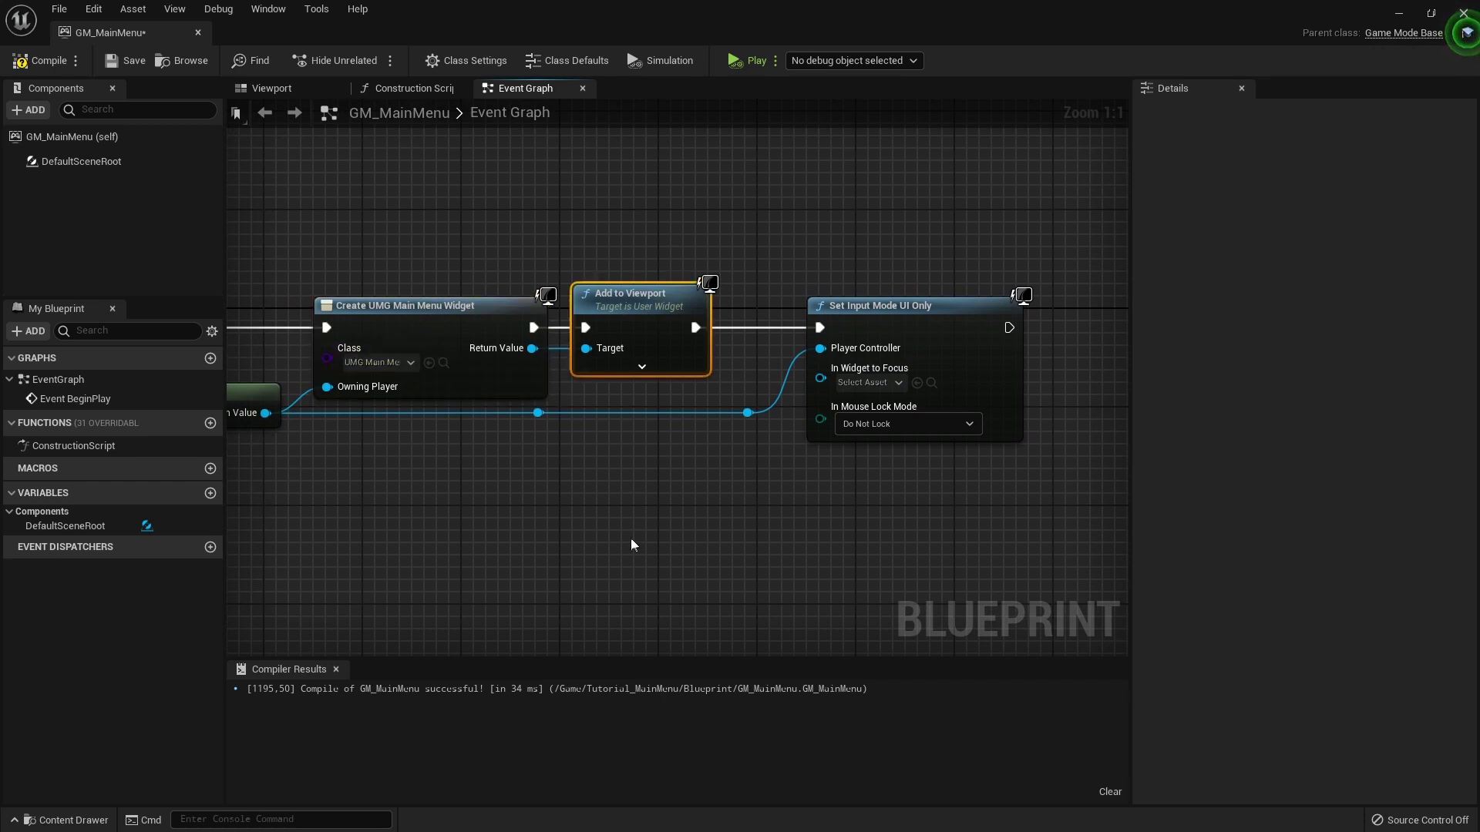
{"action": "left_click", "coordinate": [478, 378]}
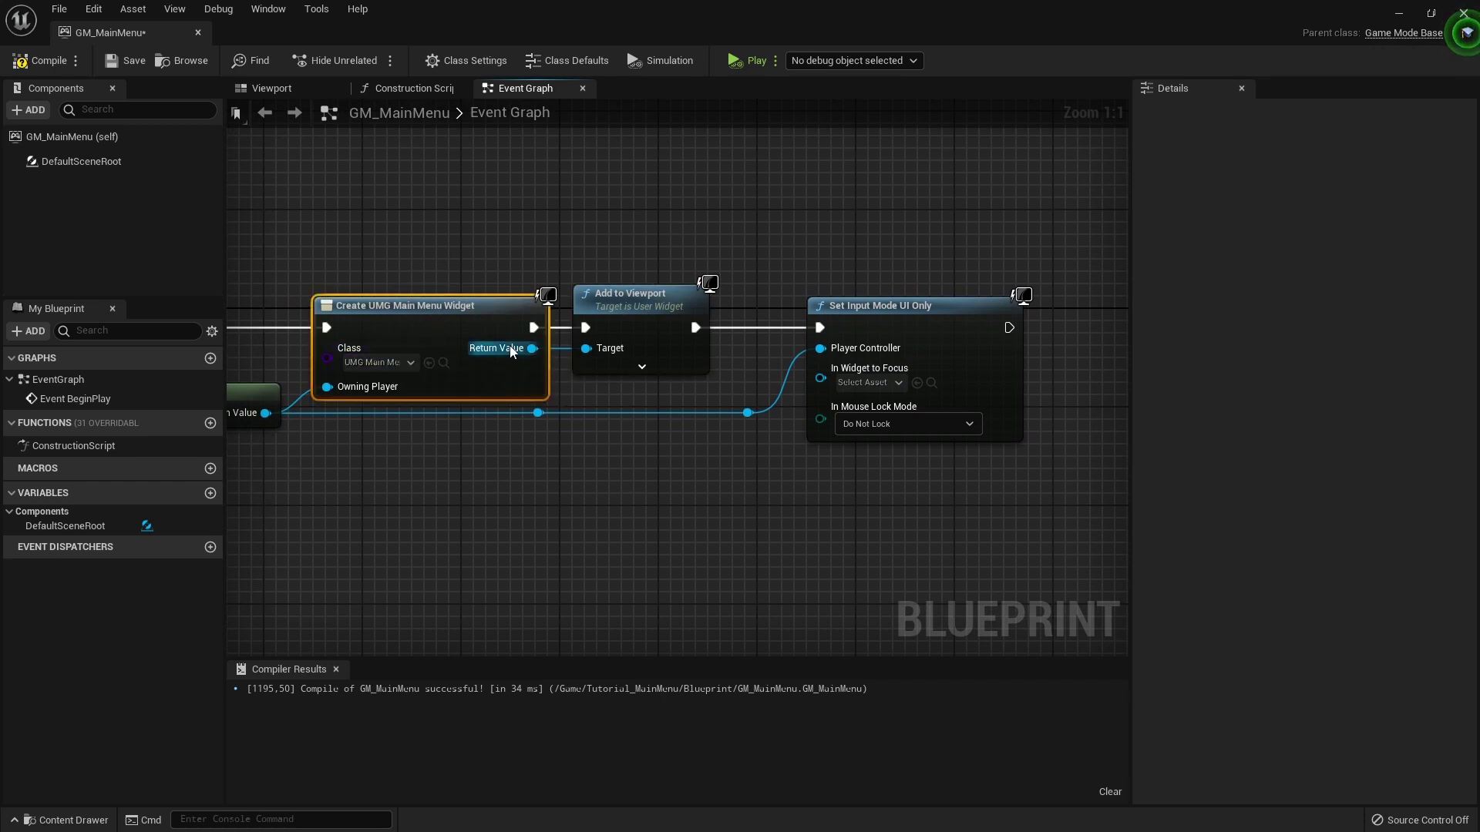
{"action": "mouse_move", "coordinate": [531, 347]}
{"action": "left_mouse_down"}
{"action": "mouse_move", "coordinate": [861, 370]}
{"action": "mouse_move", "coordinate": [639, 403]}
{"action": "left_mouse_up"}
{"action": "double_click", "coordinate": [773, 367]}
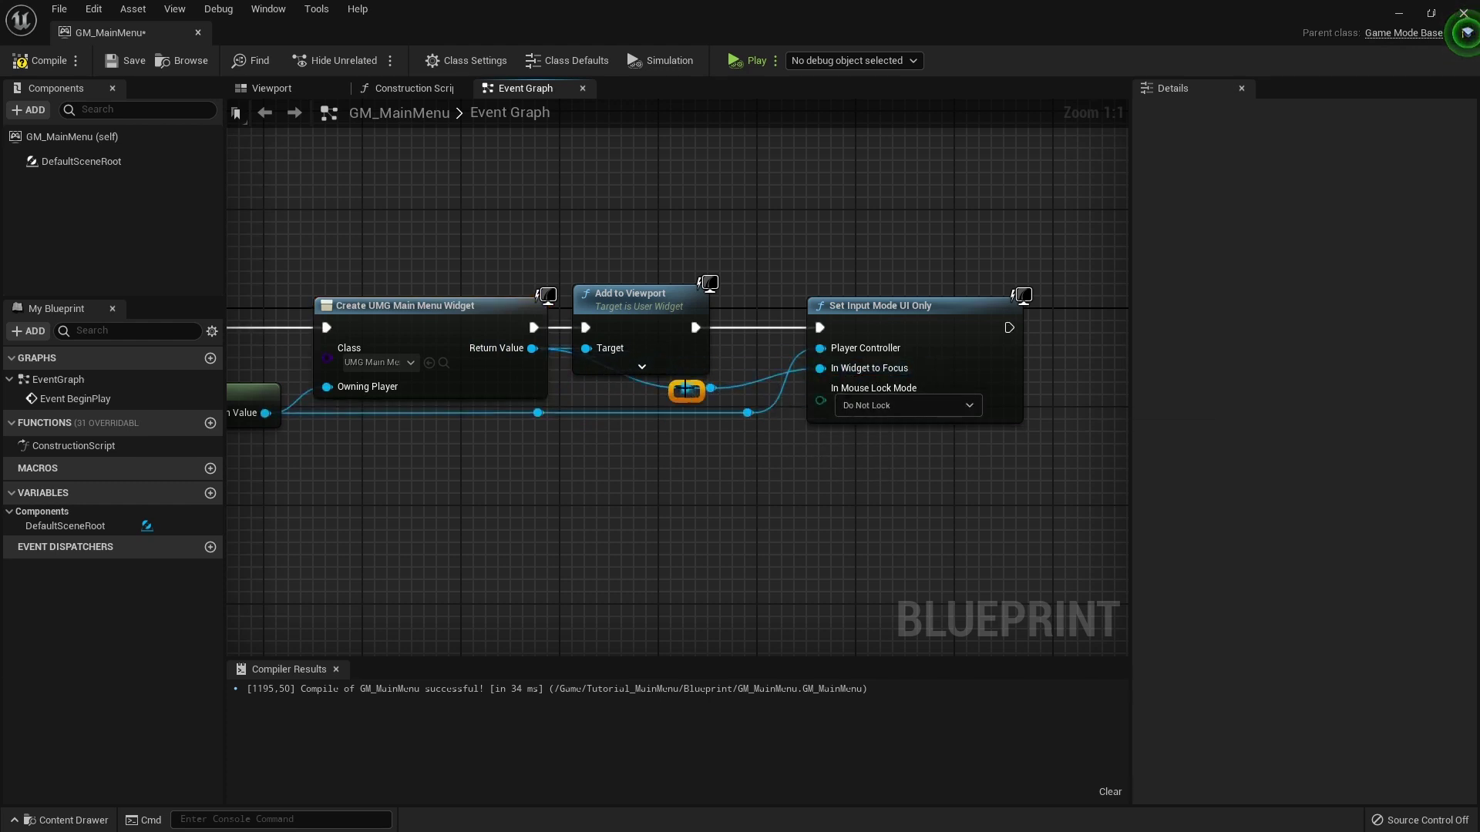
{"action": "left_click", "coordinate": [663, 546]}
{"action": "key", "text": "Home"}
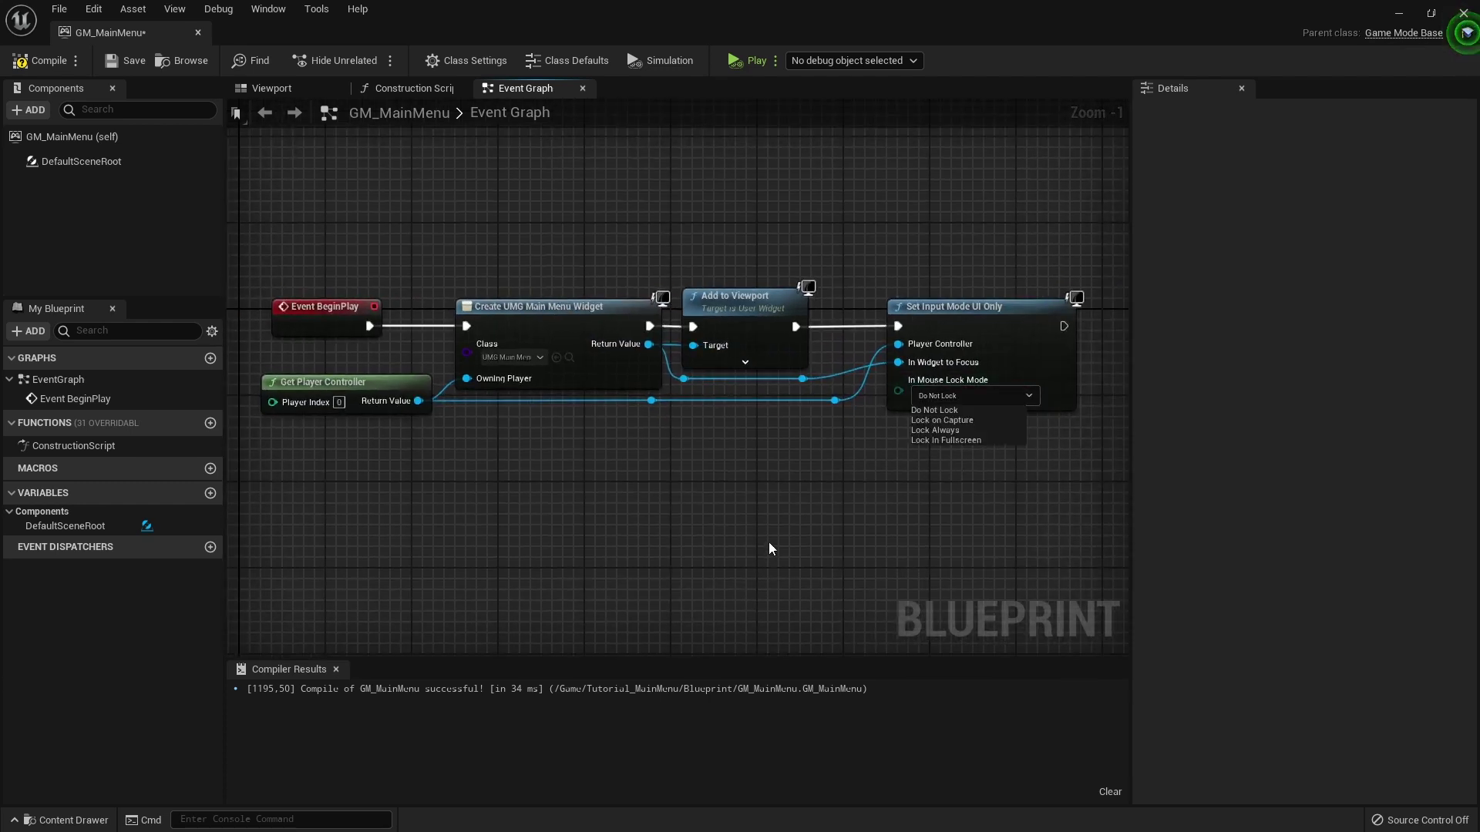
{"action": "left_click", "coordinate": [36, 58]}
{"action": "left_click", "coordinate": [113, 60]}
Close the blueprint editor and test-play the MainMenu level, which shows only black
{"action": "left_click", "coordinate": [1472, 15]}
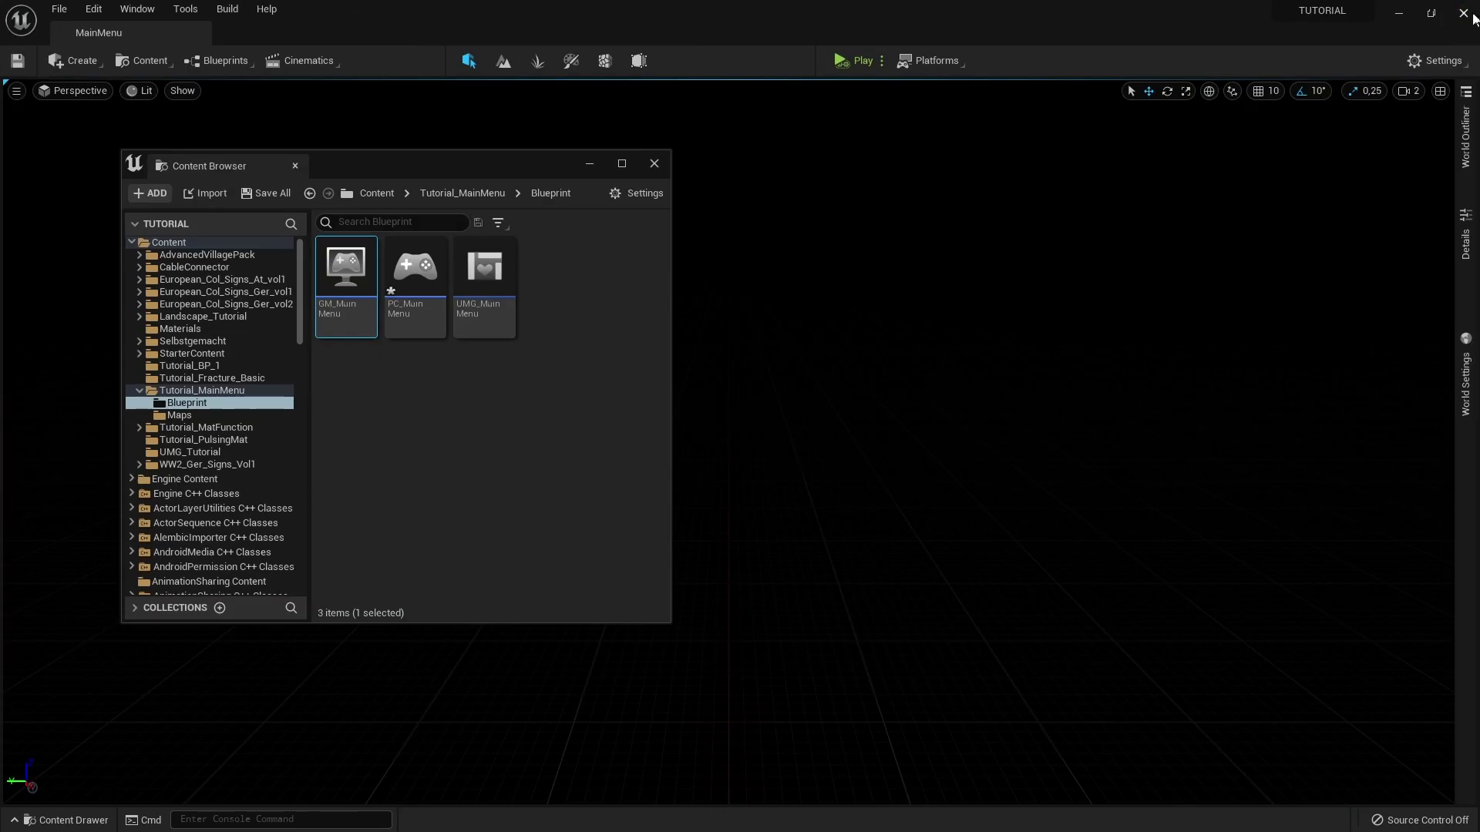
{"action": "left_click", "coordinate": [294, 165]}
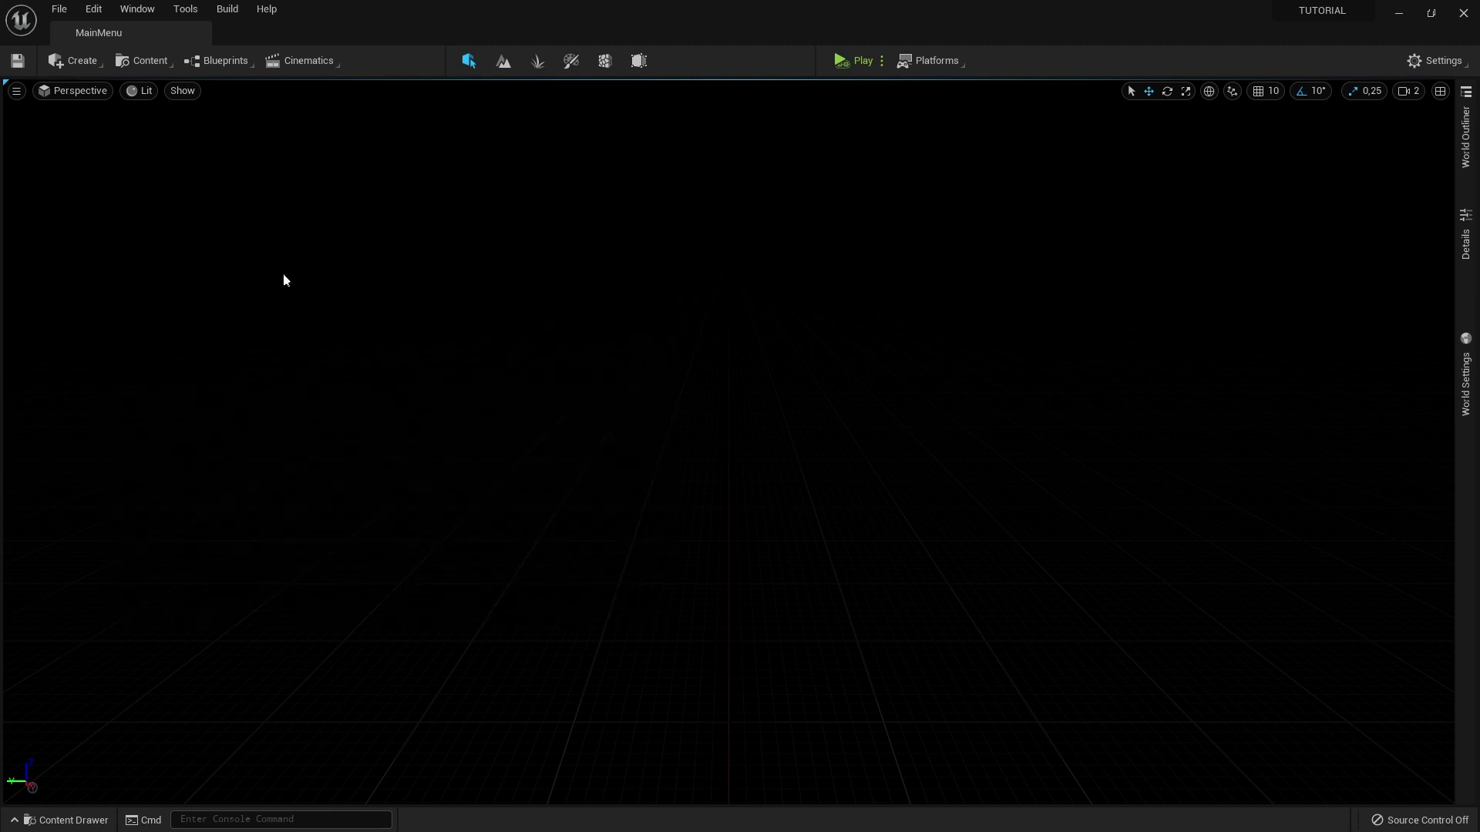
{"action": "left_click", "coordinate": [883, 66]}
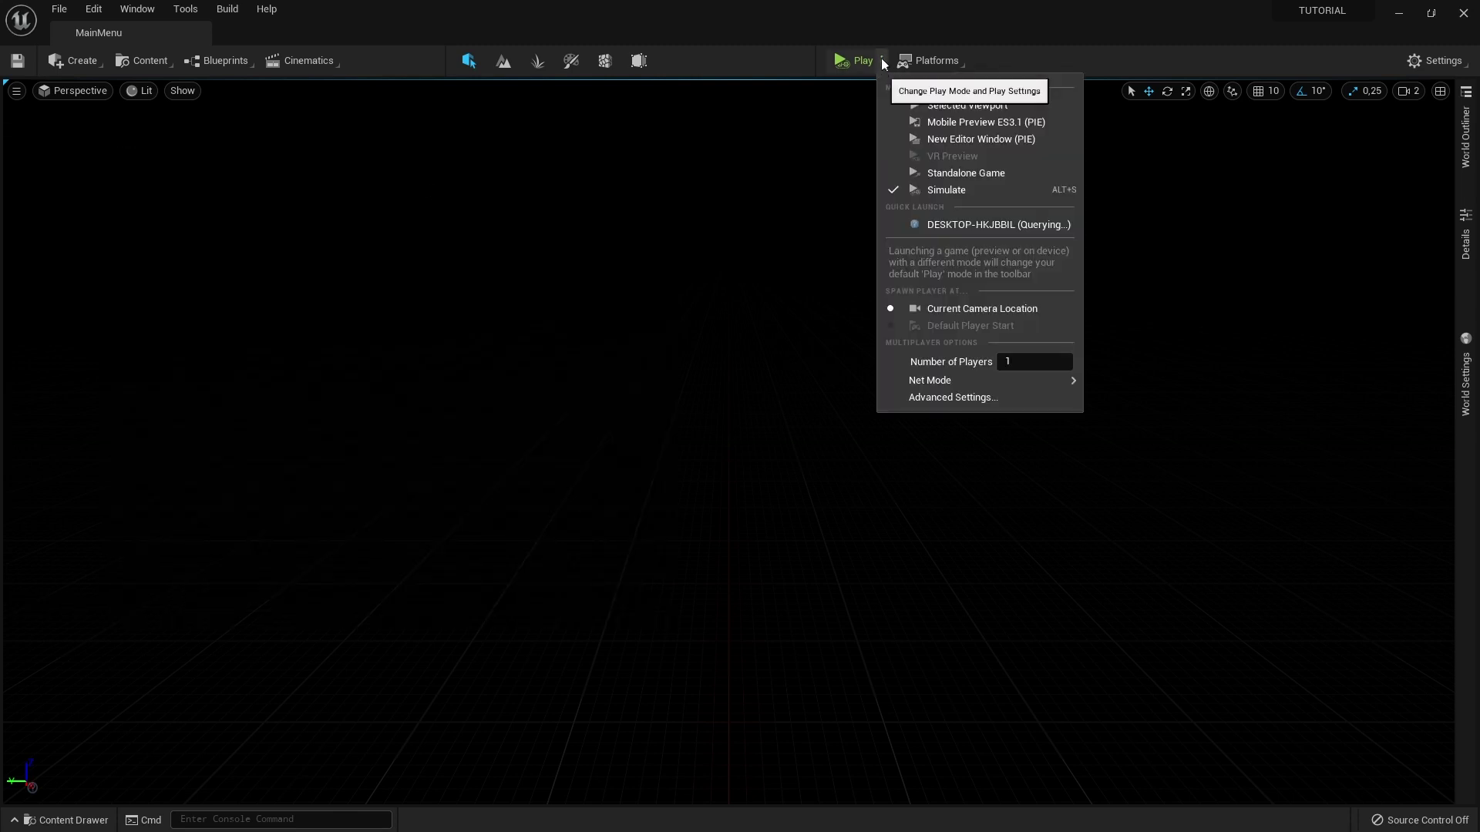
{"action": "left_click", "coordinate": [968, 106]}
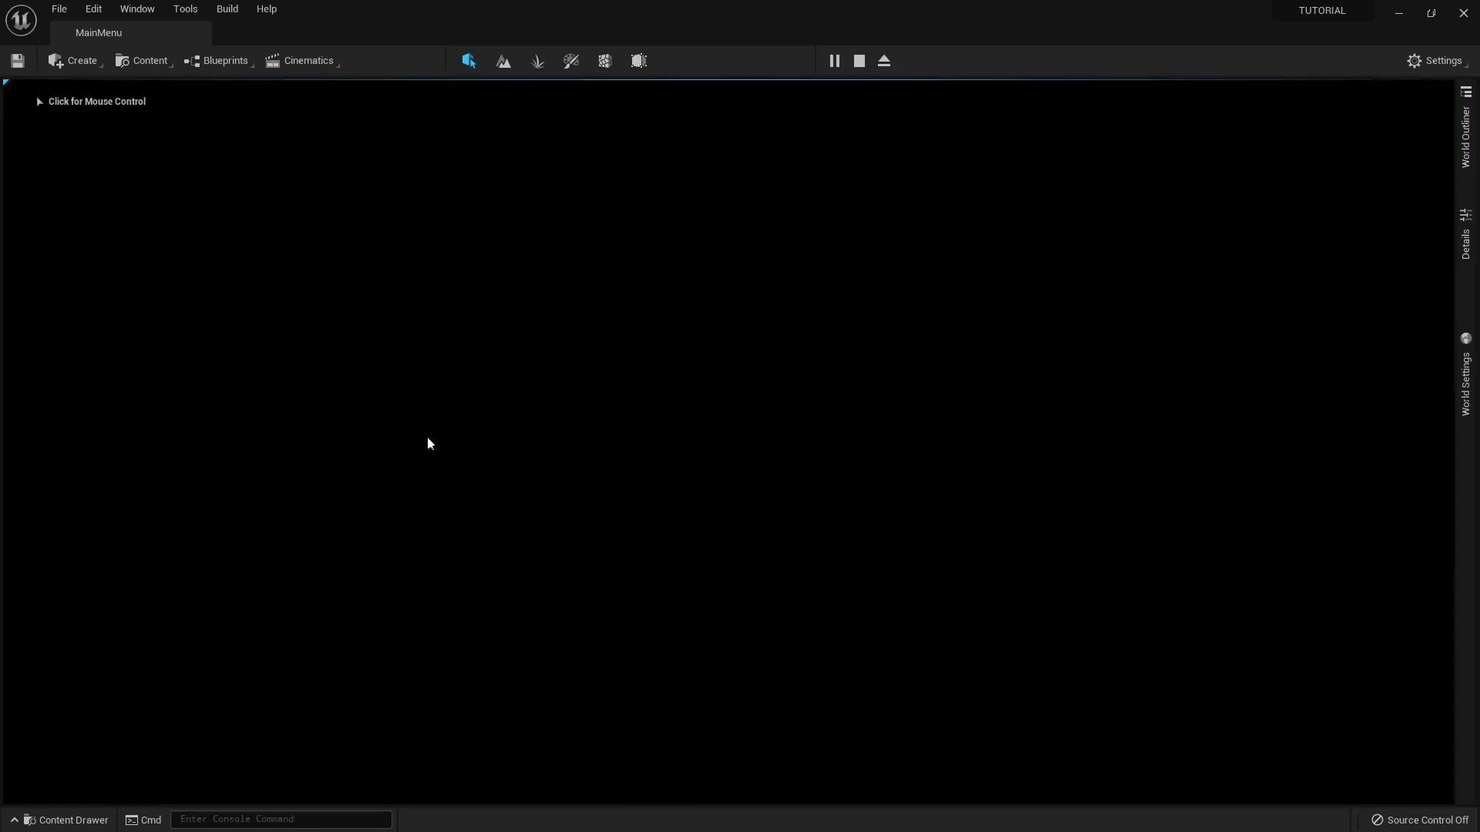
{"action": "key", "text": "Escape"}
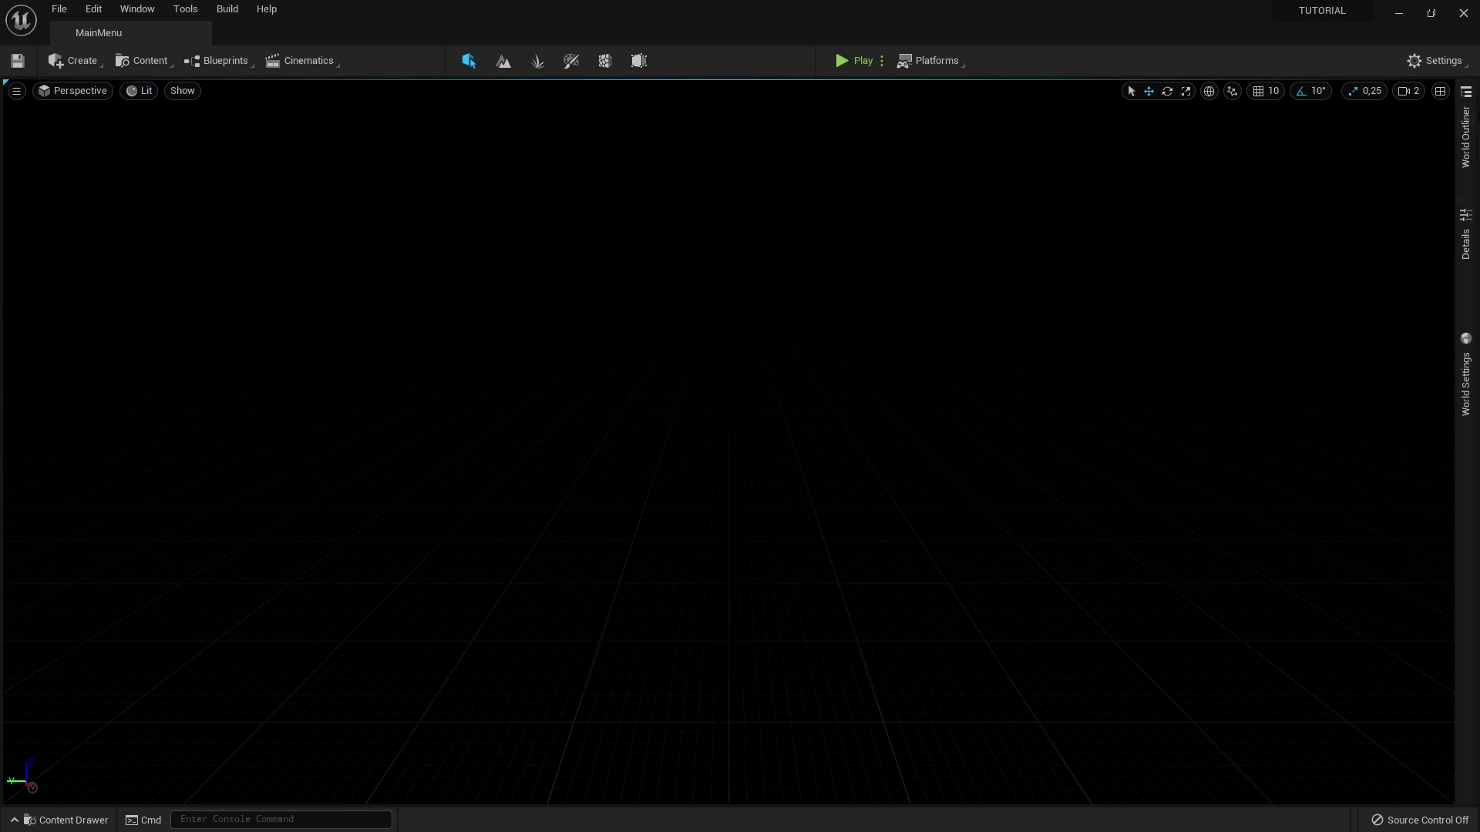
Set the level's GameMode Override in World Settings to GM_MainMenu from the Content Browser
{"action": "left_click", "coordinate": [1463, 380]}
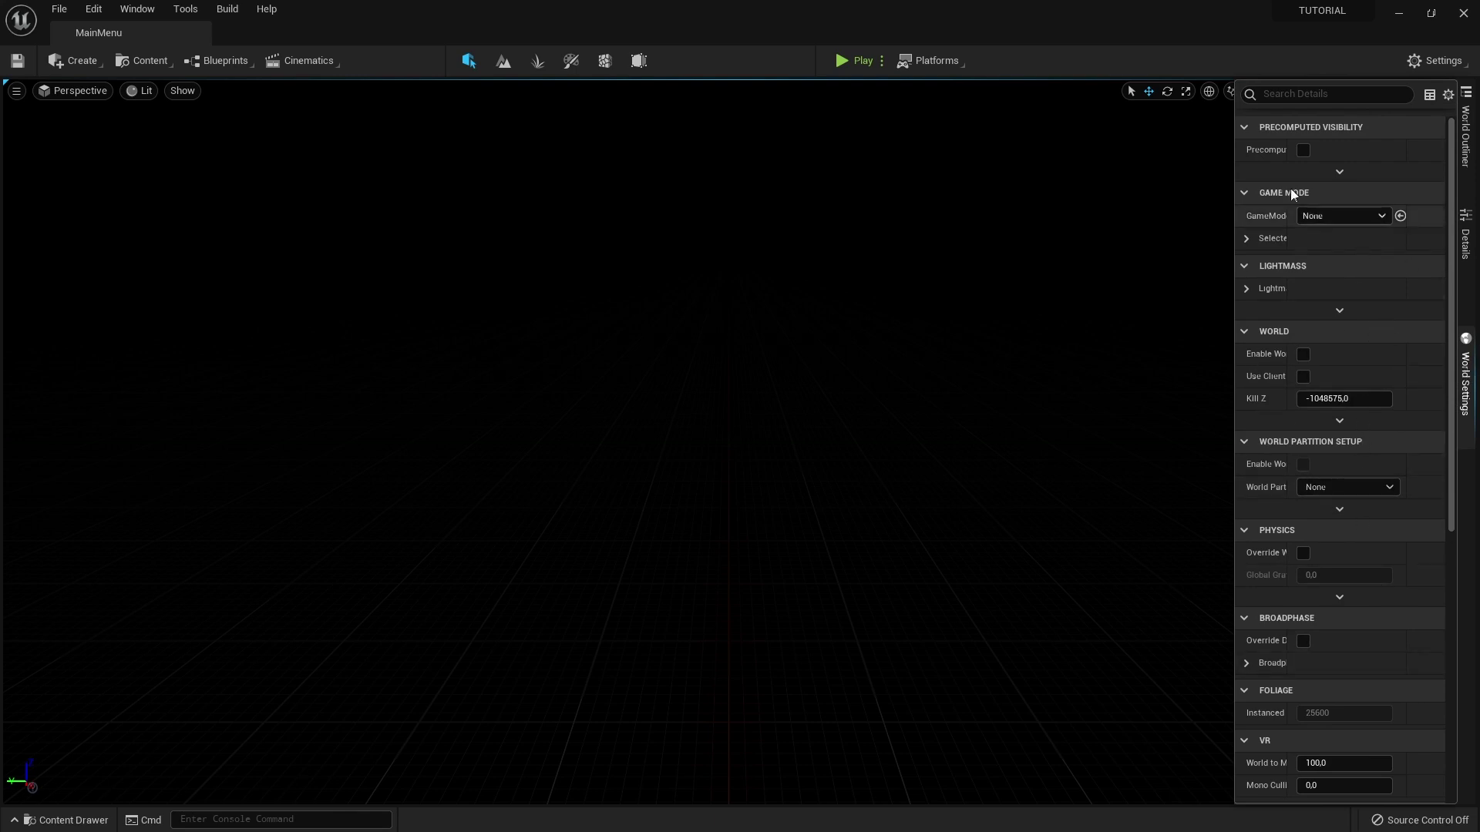
{"action": "left_click", "coordinate": [135, 9]}
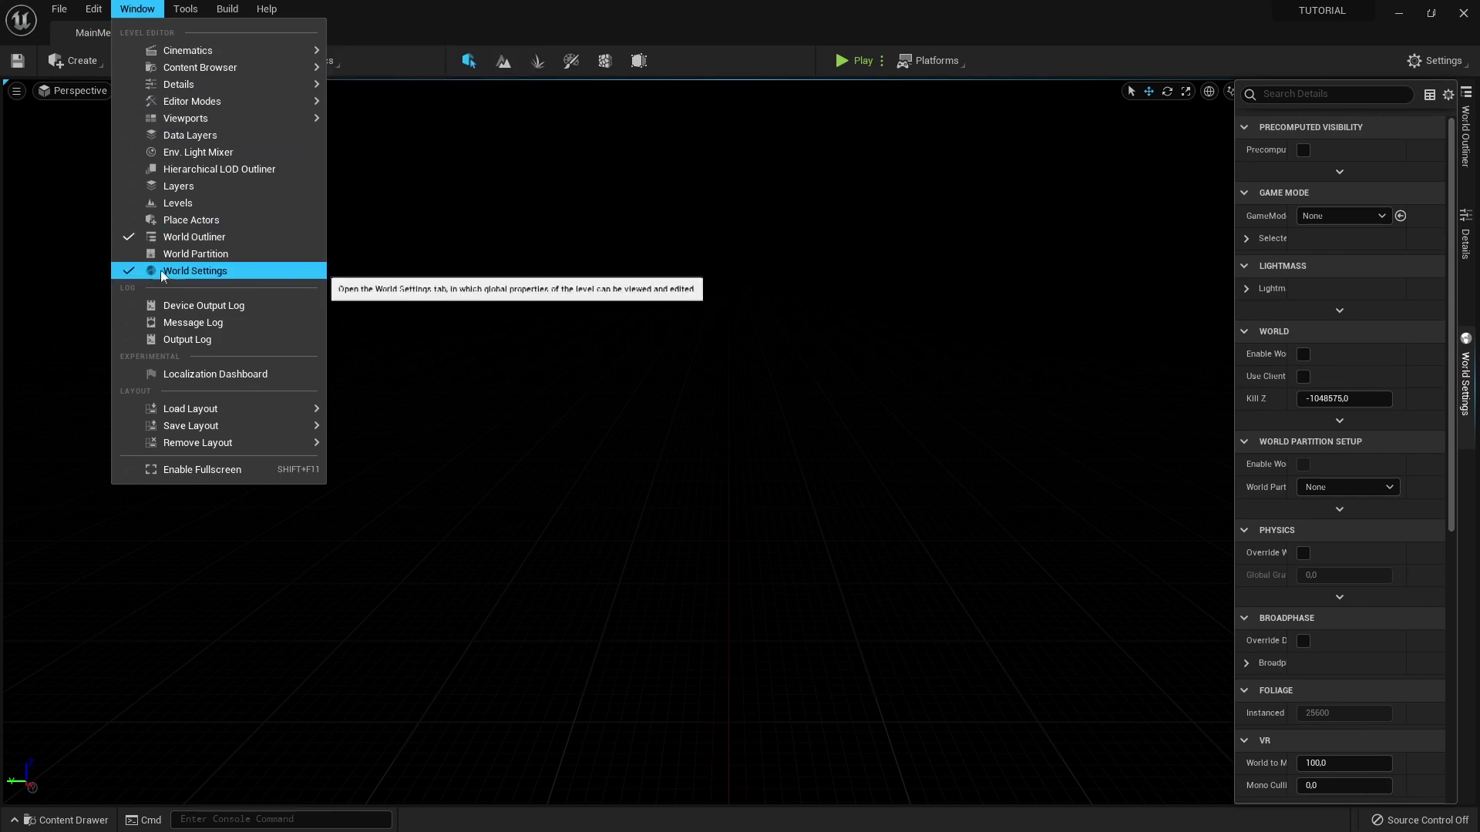
{"action": "left_click", "coordinate": [270, 267]}
{"action": "mouse_move", "coordinate": [1325, 404]}
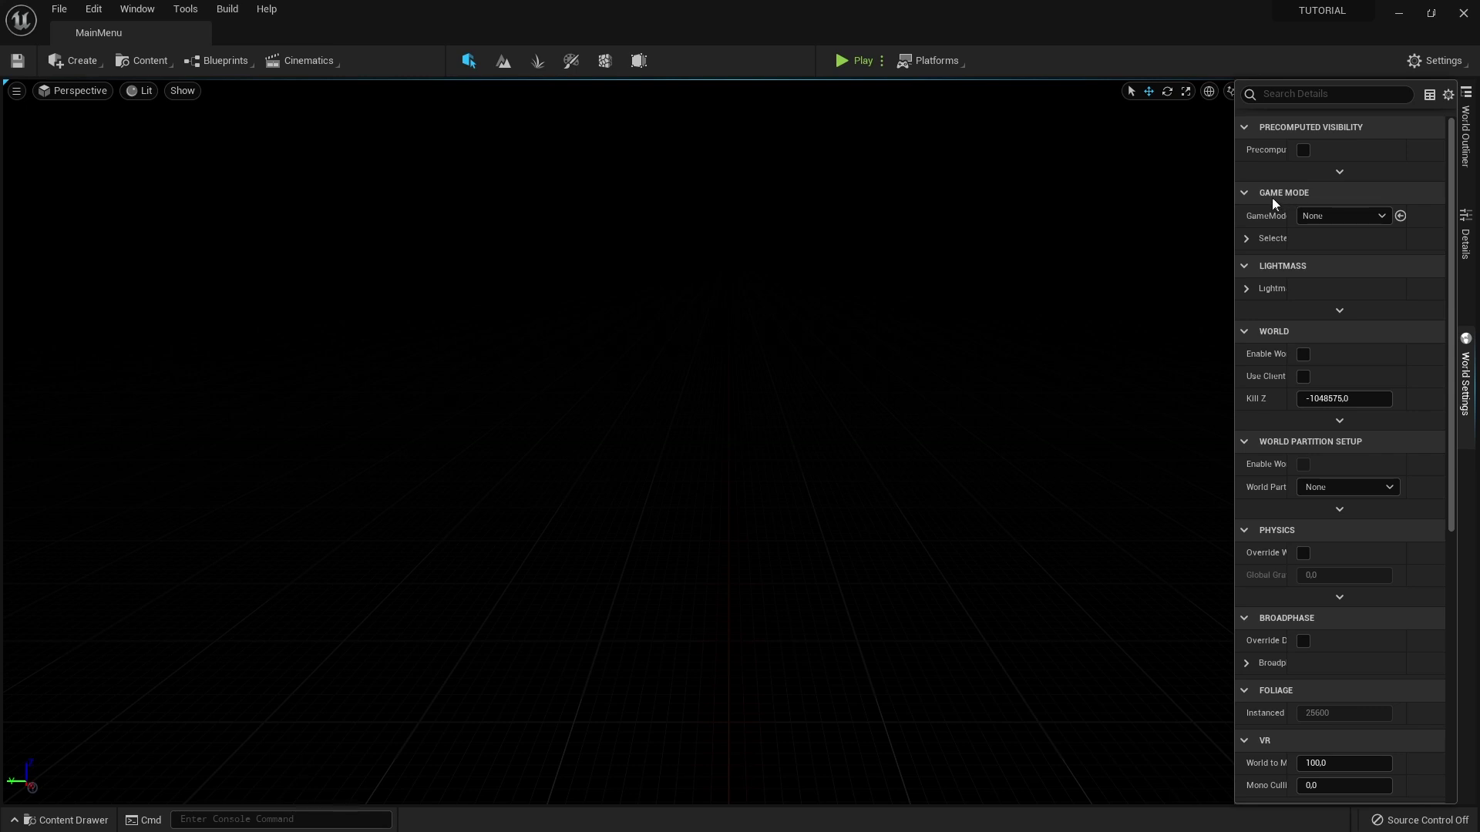
{"action": "left_click", "coordinate": [1323, 219]}
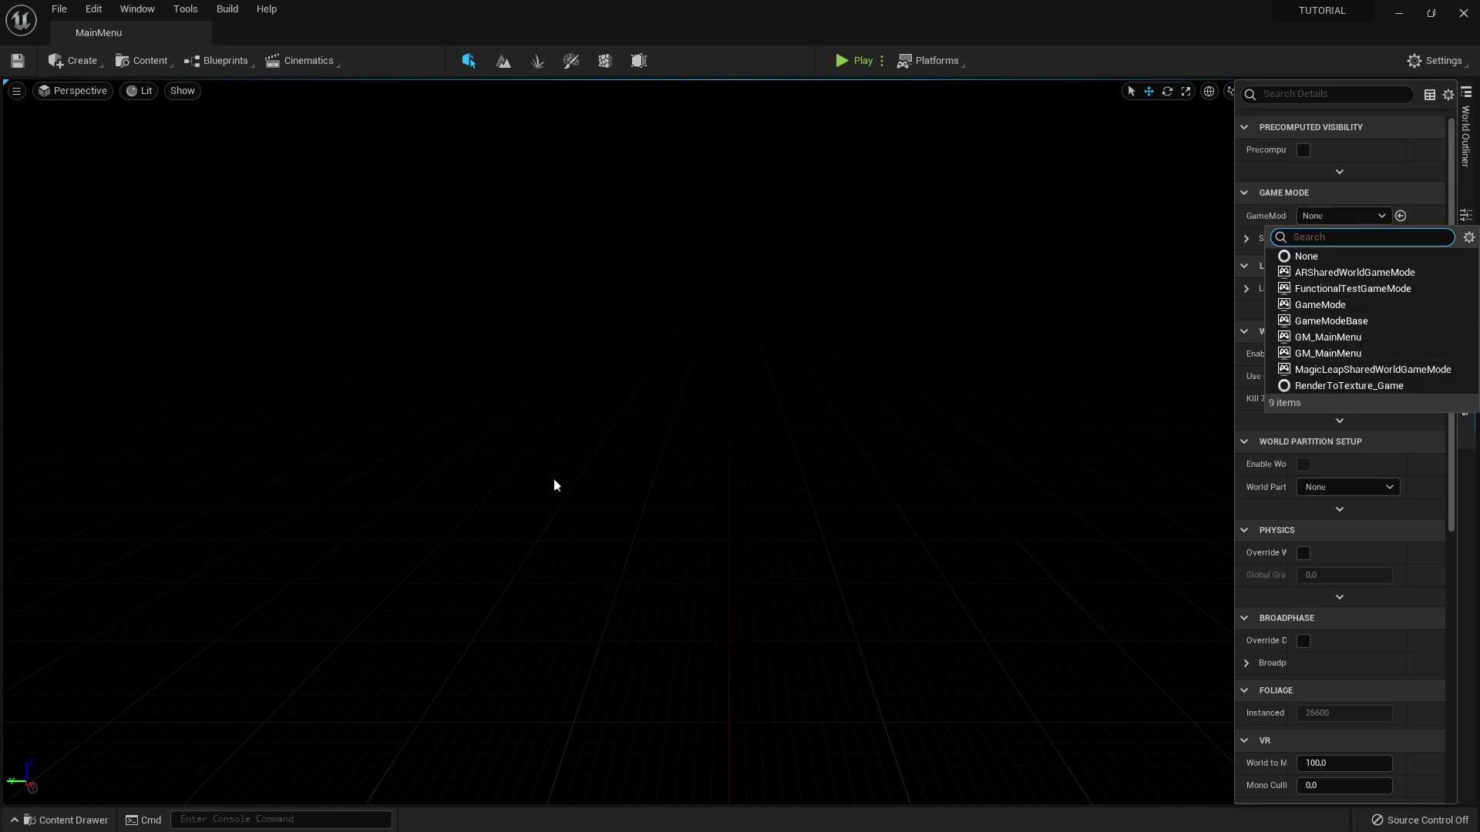
{"action": "left_click", "coordinate": [62, 818]}
{"action": "left_click", "coordinate": [61, 818]}
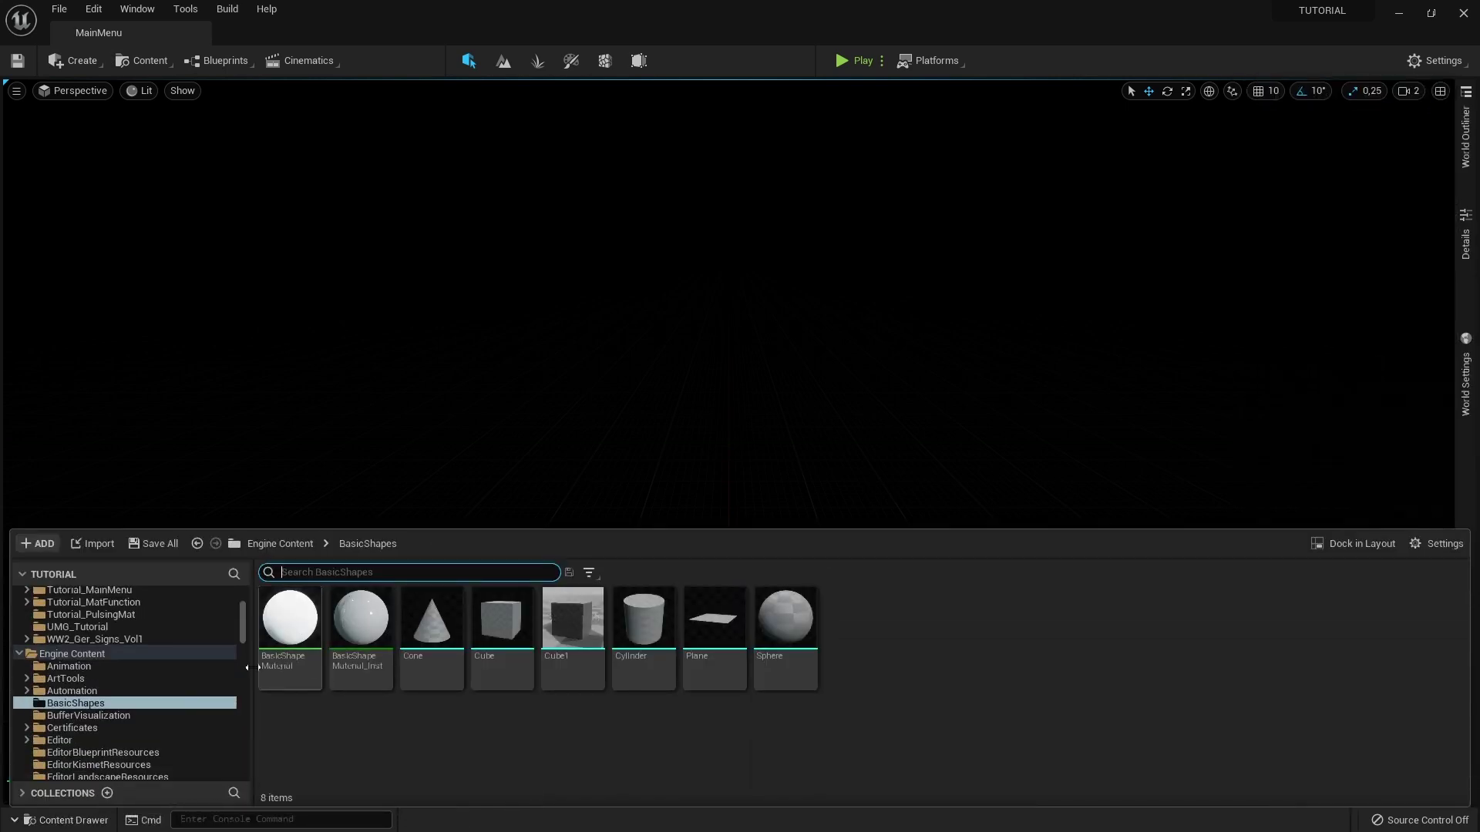
{"action": "left_click", "coordinate": [1350, 549]}
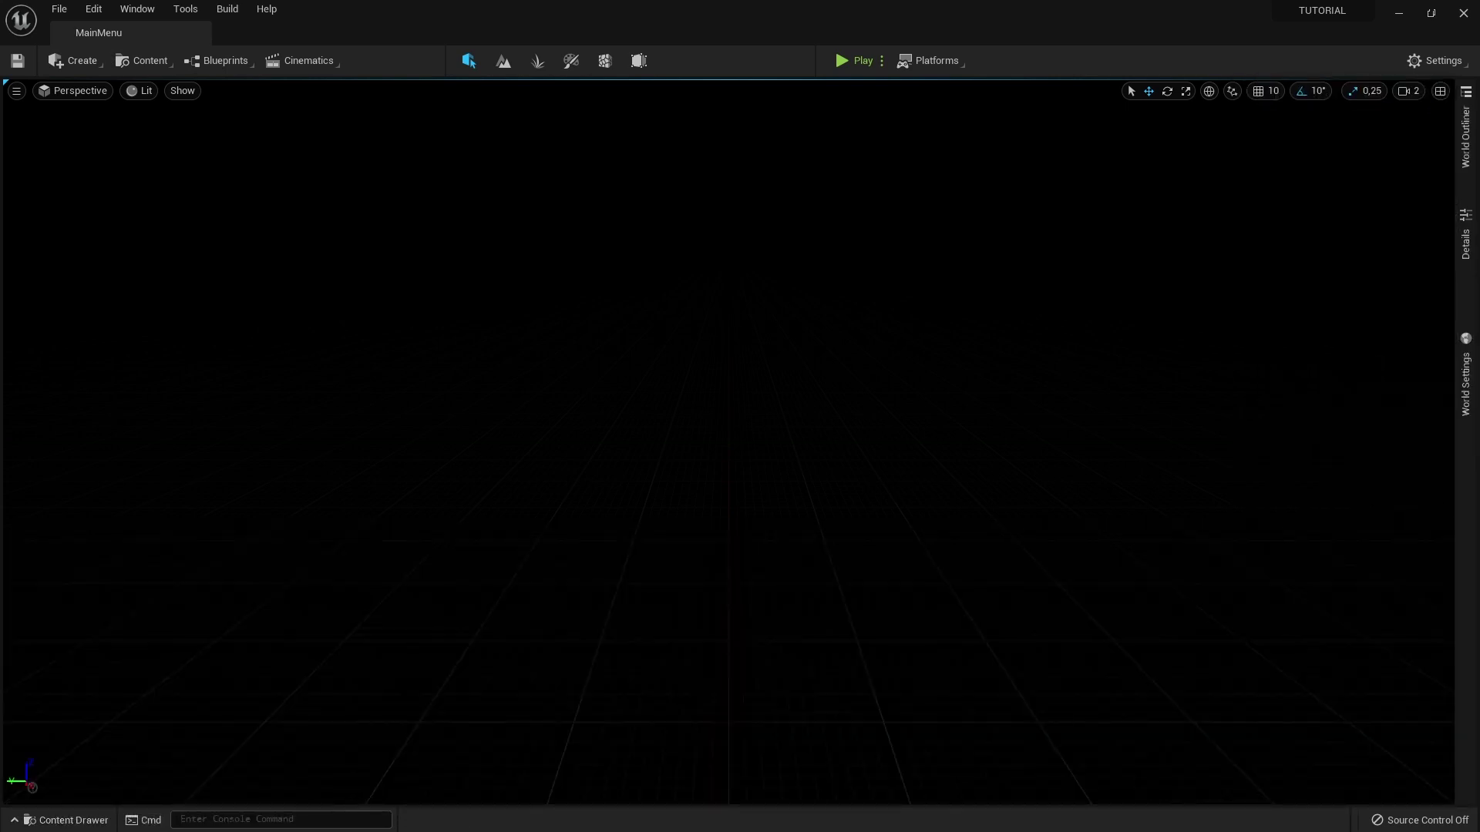
{"action": "left_click", "coordinate": [903, 229]}
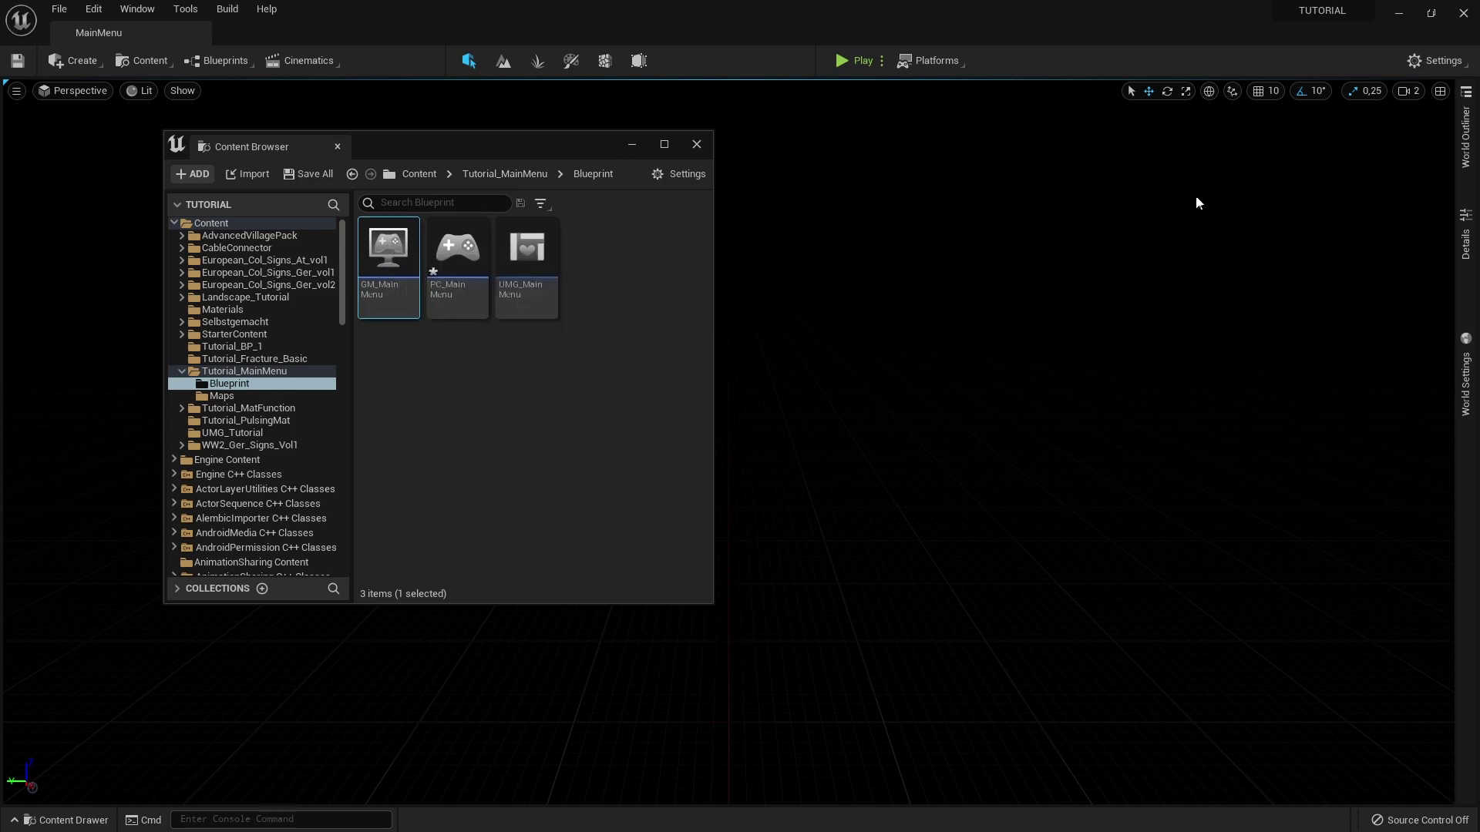
{"action": "left_click", "coordinate": [1469, 377]}
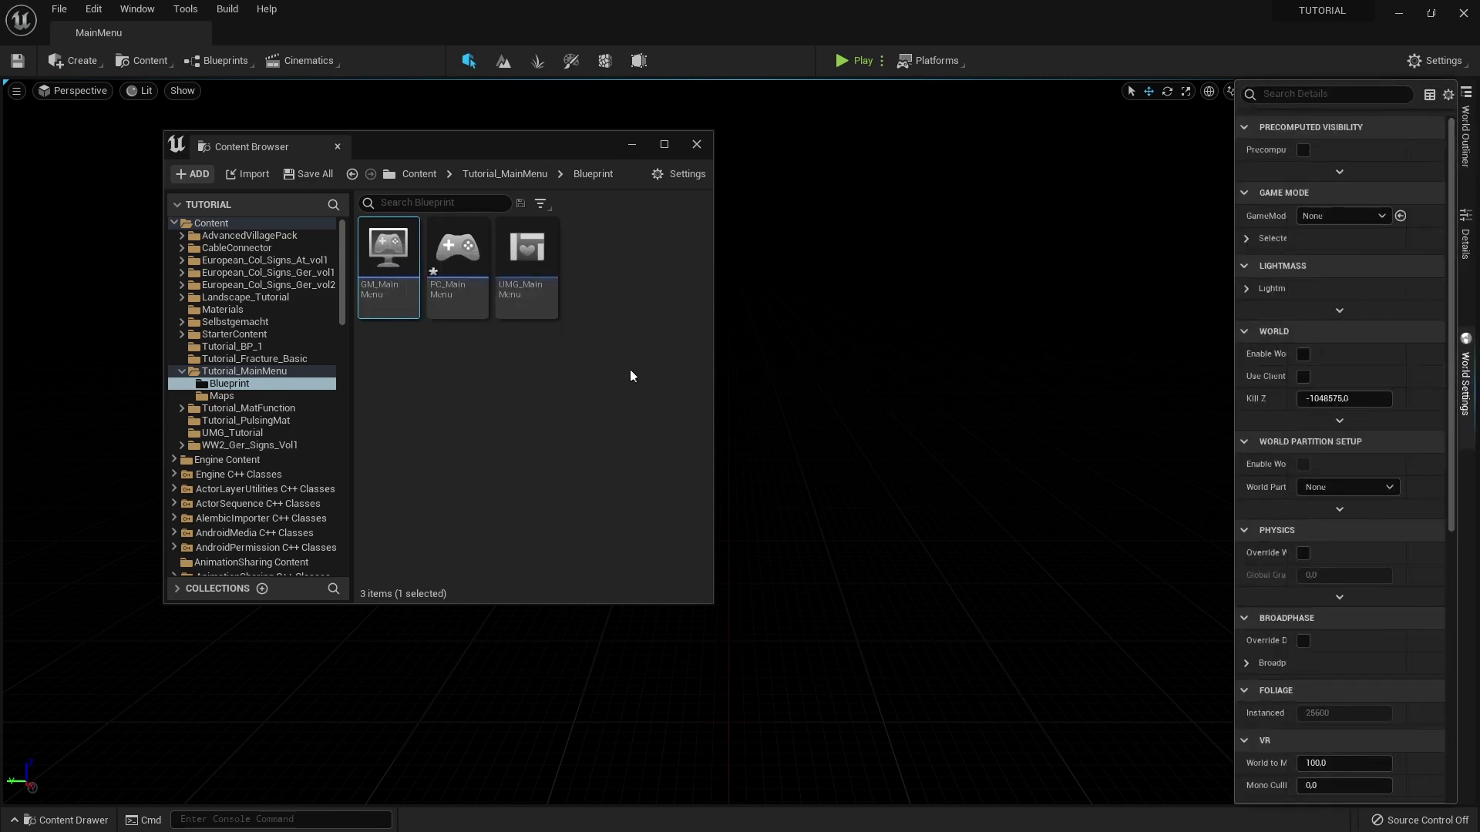
{"action": "mouse_move", "coordinate": [388, 255]}
{"action": "left_mouse_down"}
{"action": "mouse_move", "coordinate": [834, 335]}
{"action": "mouse_move", "coordinate": [1341, 217]}
{"action": "left_mouse_up"}
Set GM_MainMenu's Player Controller Class to PC_MainMenu in Class Defaults, compile, and close it
{"action": "double_click", "coordinate": [384, 255]}
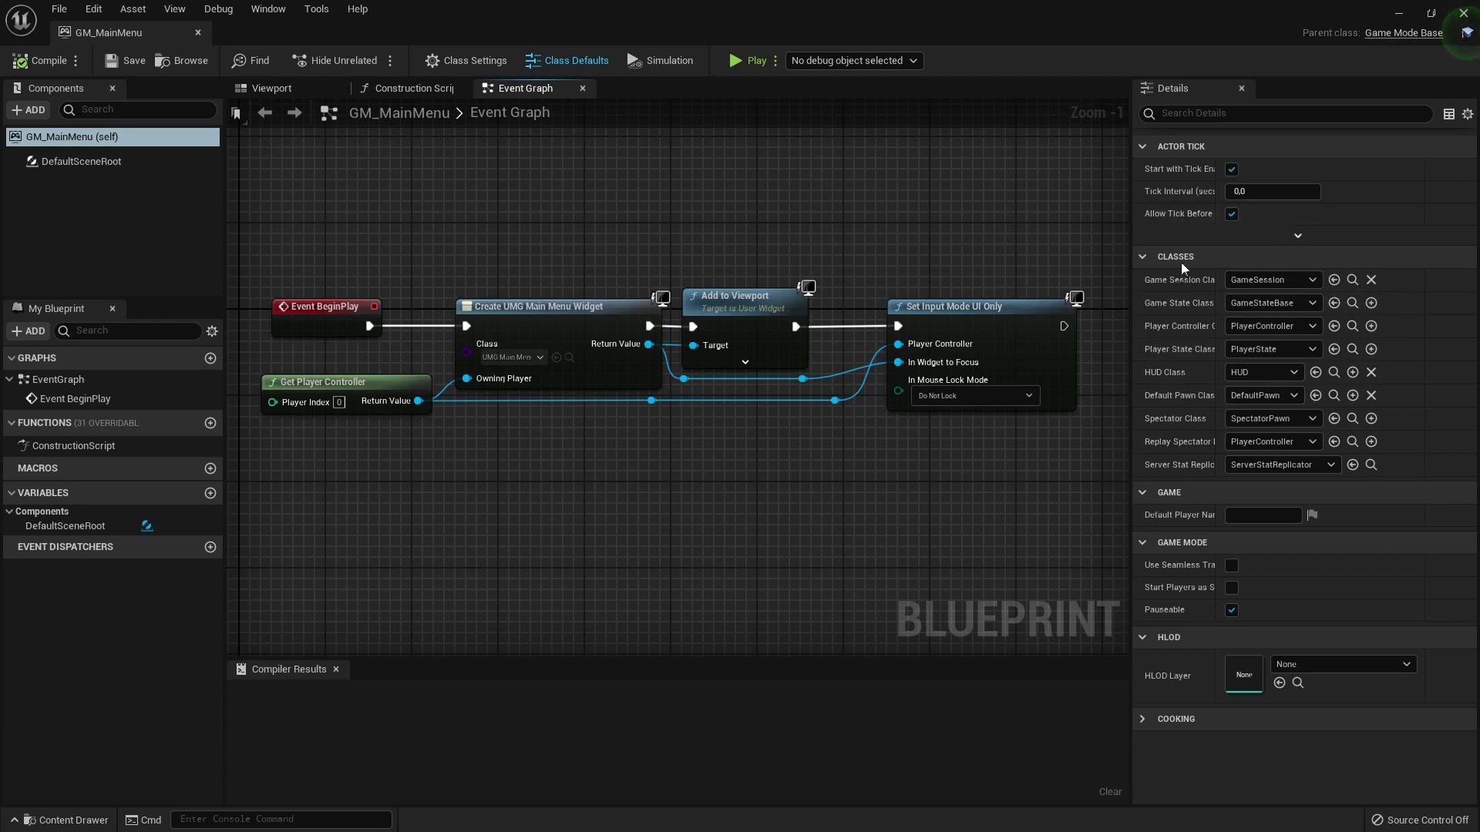
{"action": "left_click", "coordinate": [588, 60]}
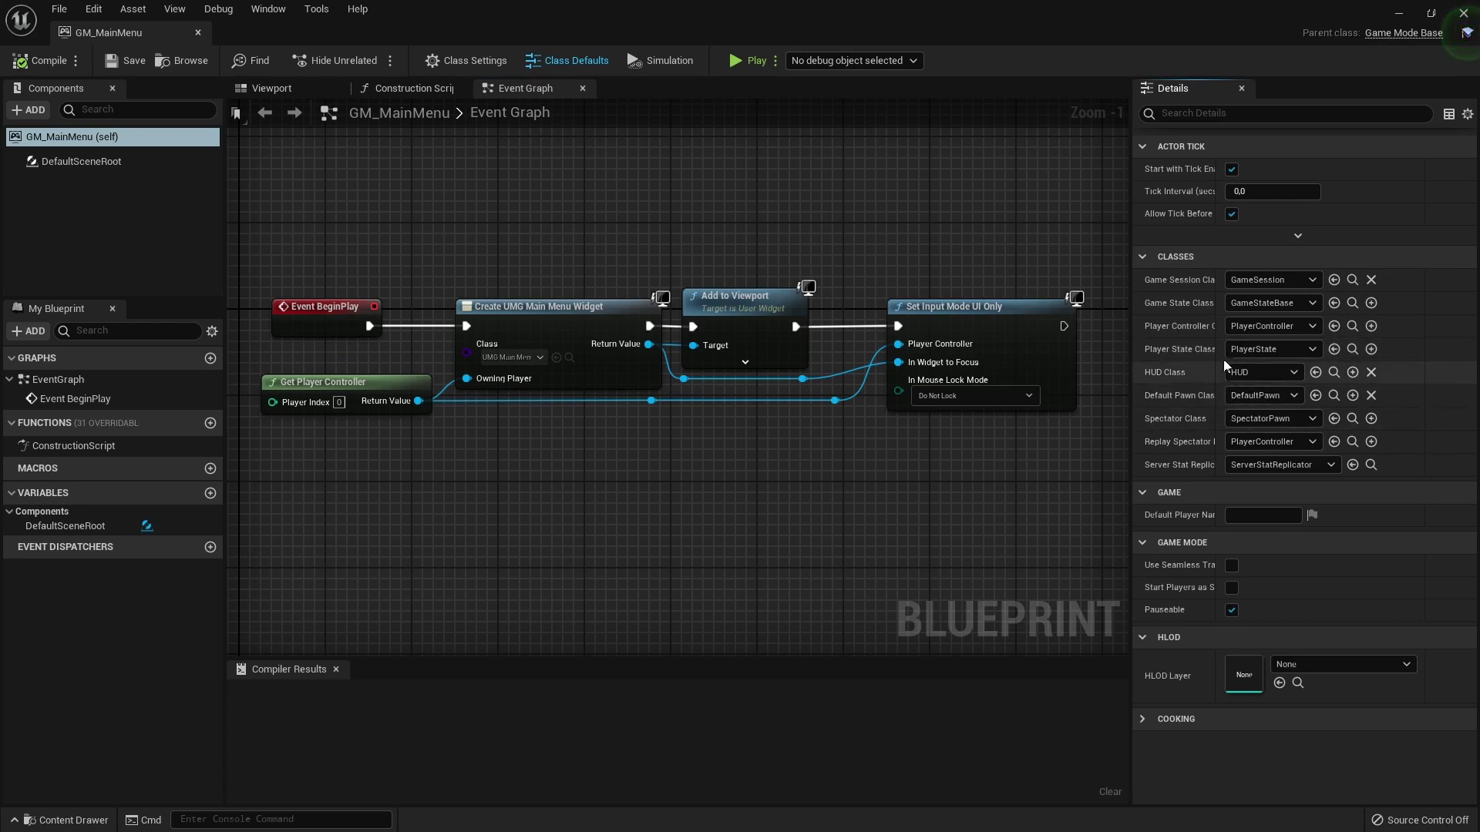
{"action": "left_click", "coordinate": [1256, 327]}
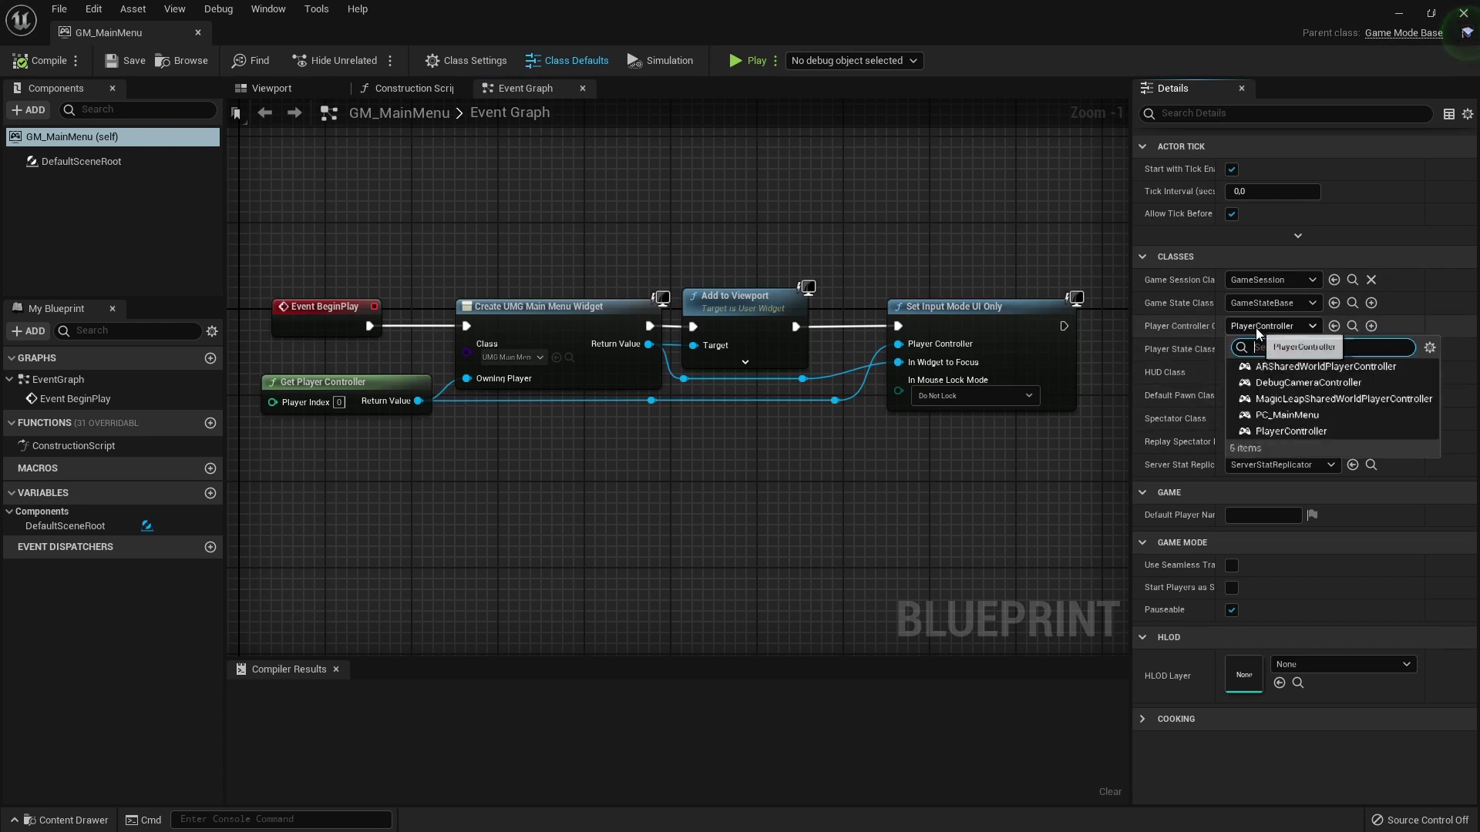
{"action": "left_click", "coordinate": [1324, 418]}
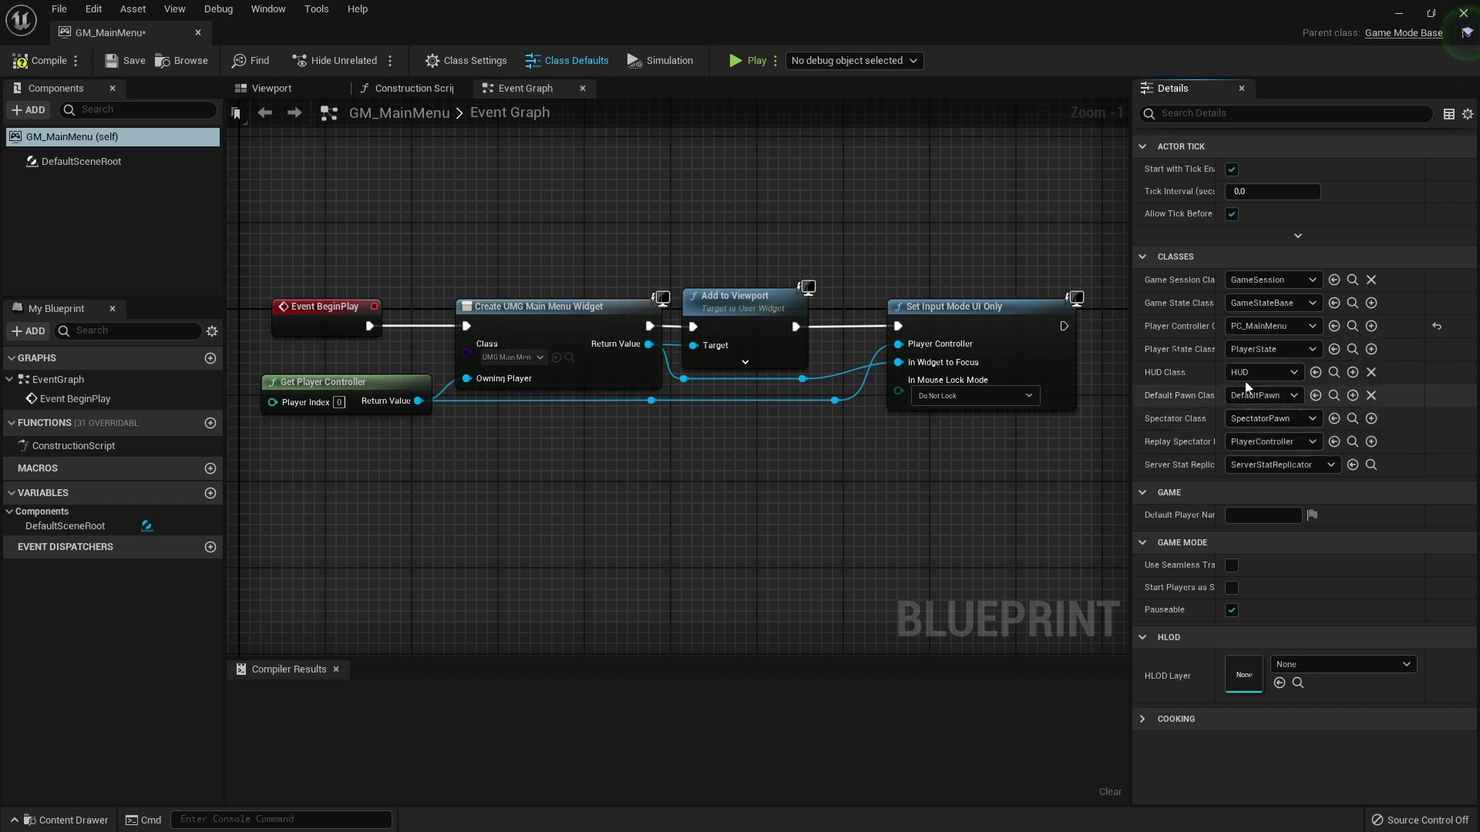
{"action": "left_click", "coordinate": [48, 66]}
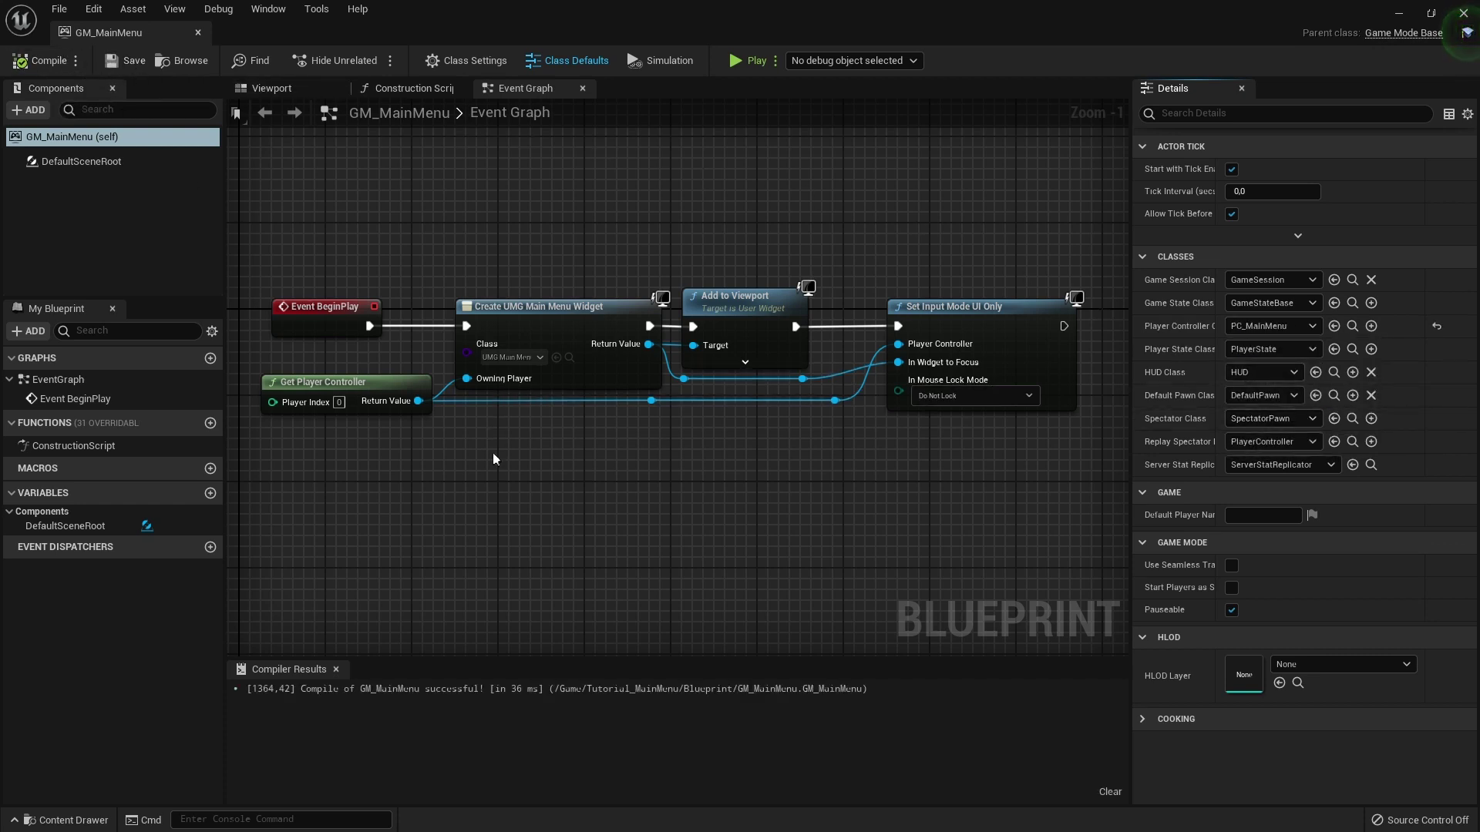
{"action": "left_click", "coordinate": [1399, 13]}
Play-test the yellow main menu, confirm Start Game loads the checkerboard level, then open the content drawer
{"action": "left_click", "coordinate": [697, 144]}
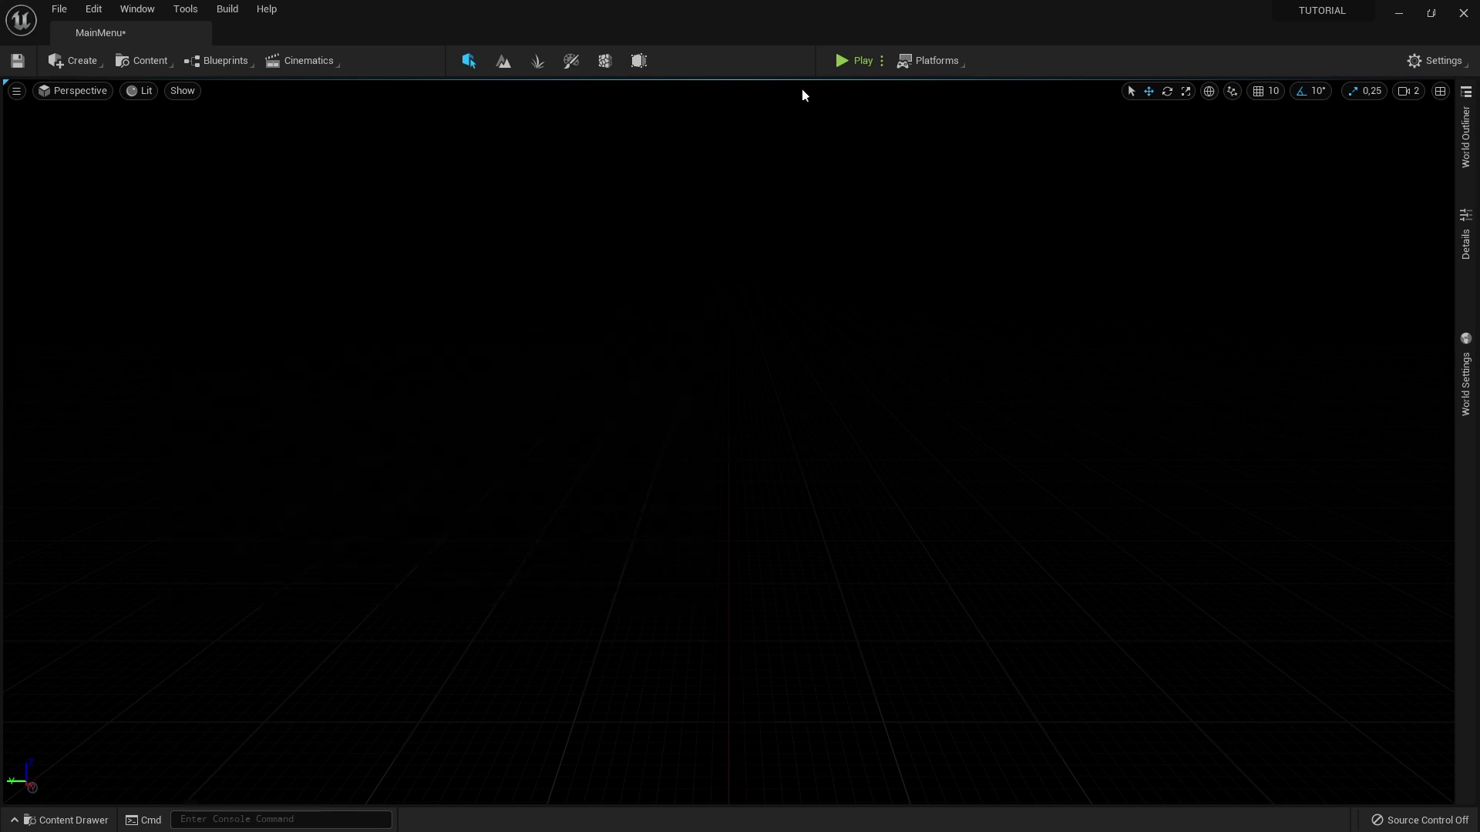
{"action": "left_click", "coordinate": [857, 61]}
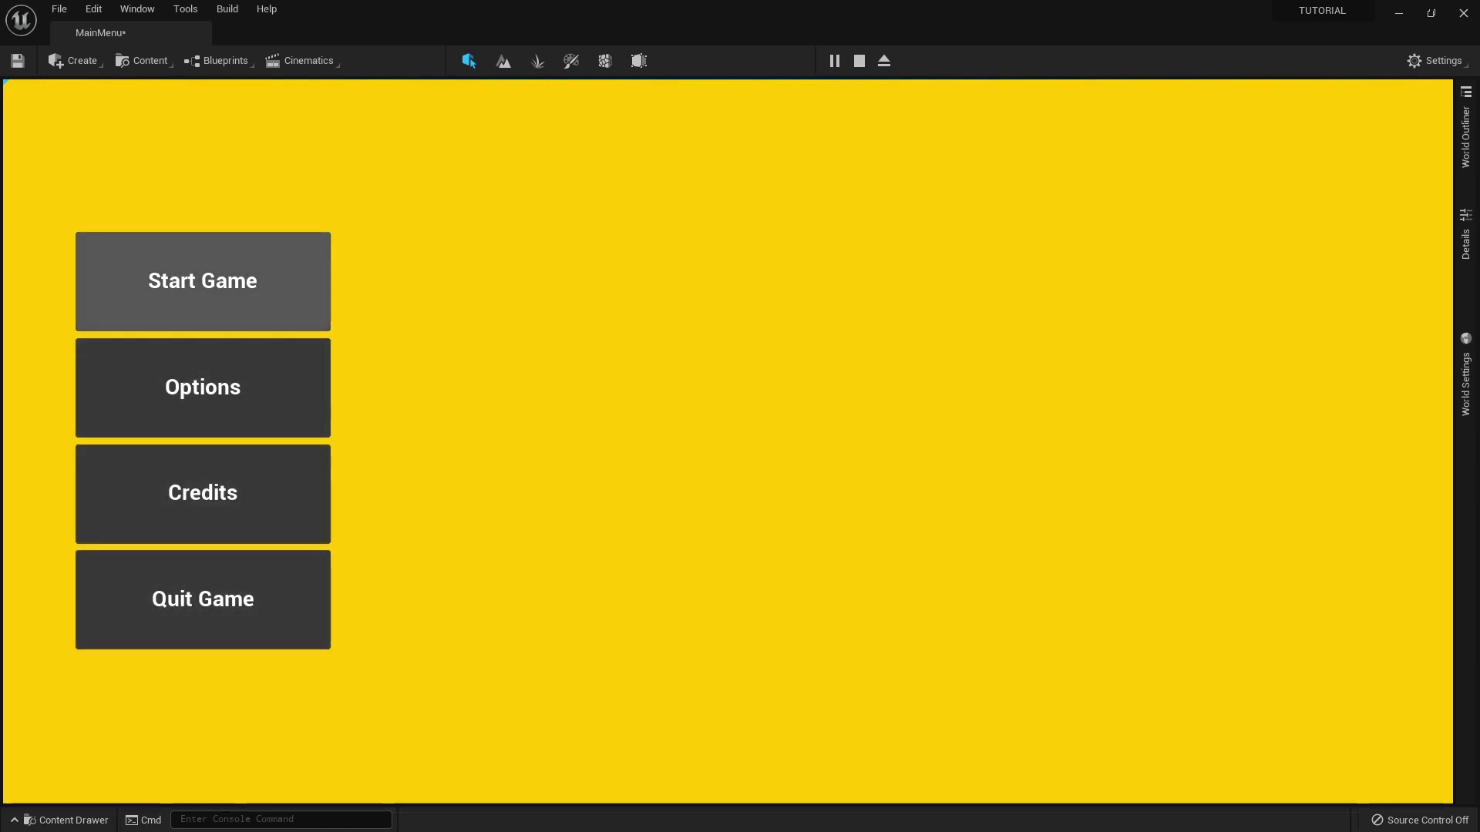
{"action": "left_click", "coordinate": [220, 292]}
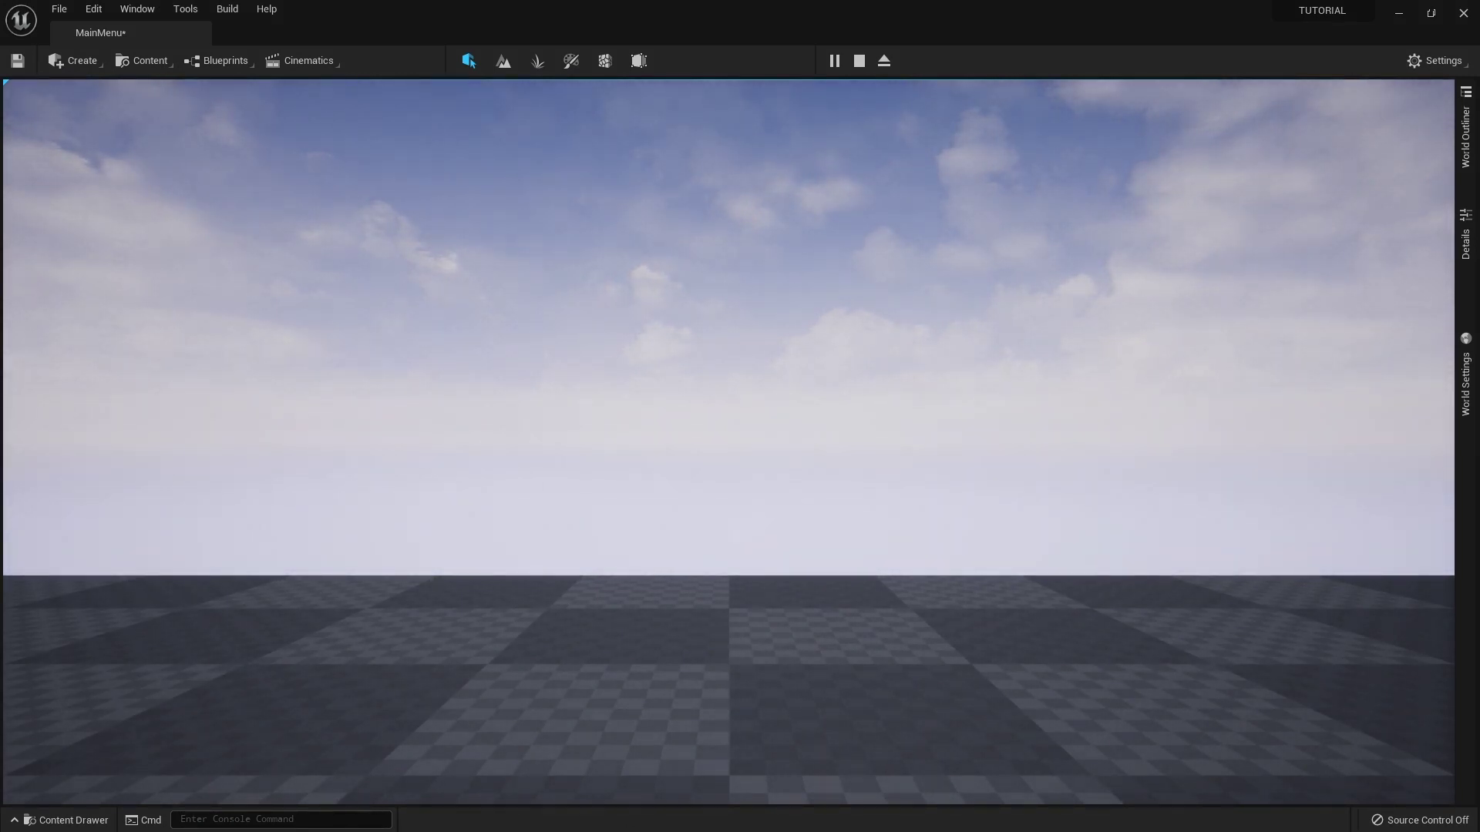
{"action": "key", "text": "Escape"}
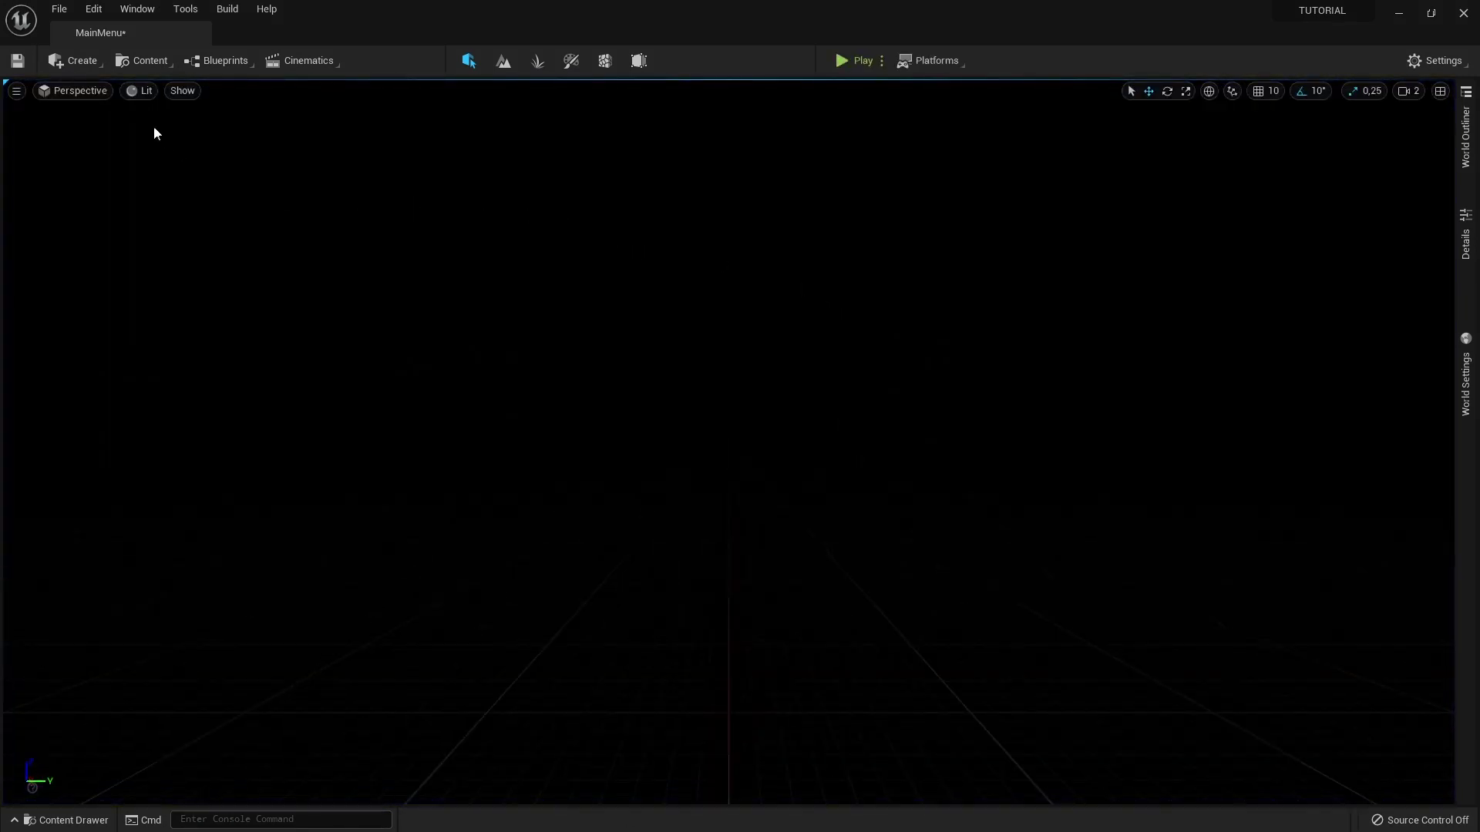
{"action": "left_click", "coordinate": [132, 62]}
{"action": "left_click", "coordinate": [245, 126]}
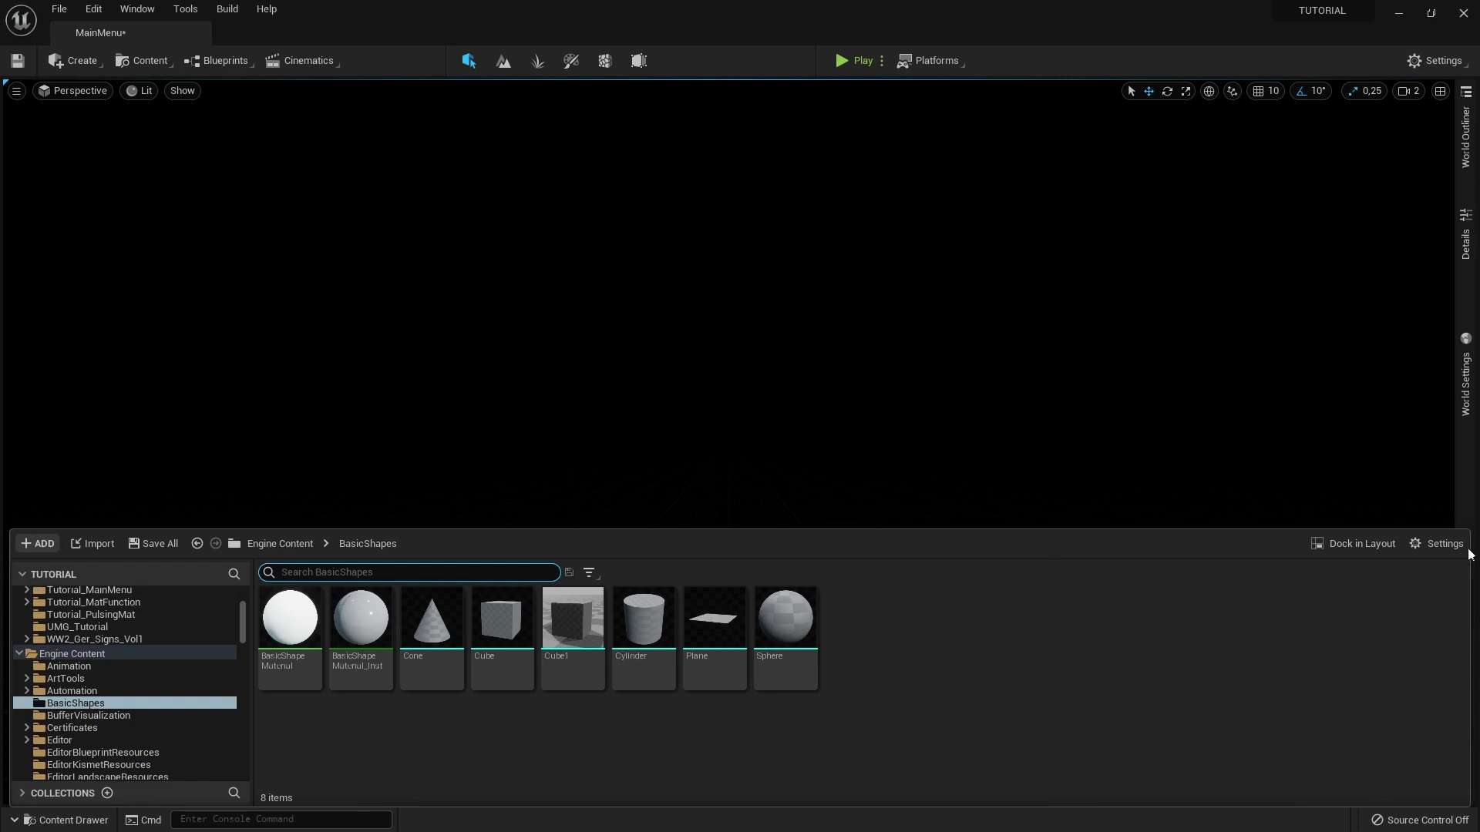
Open the UMG_MainMenu widget blueprint's event graph from the Tutorial_MainMenu Blueprint folder
{"action": "left_click", "coordinate": [1358, 543]}
{"action": "left_click", "coordinate": [222, 385]}
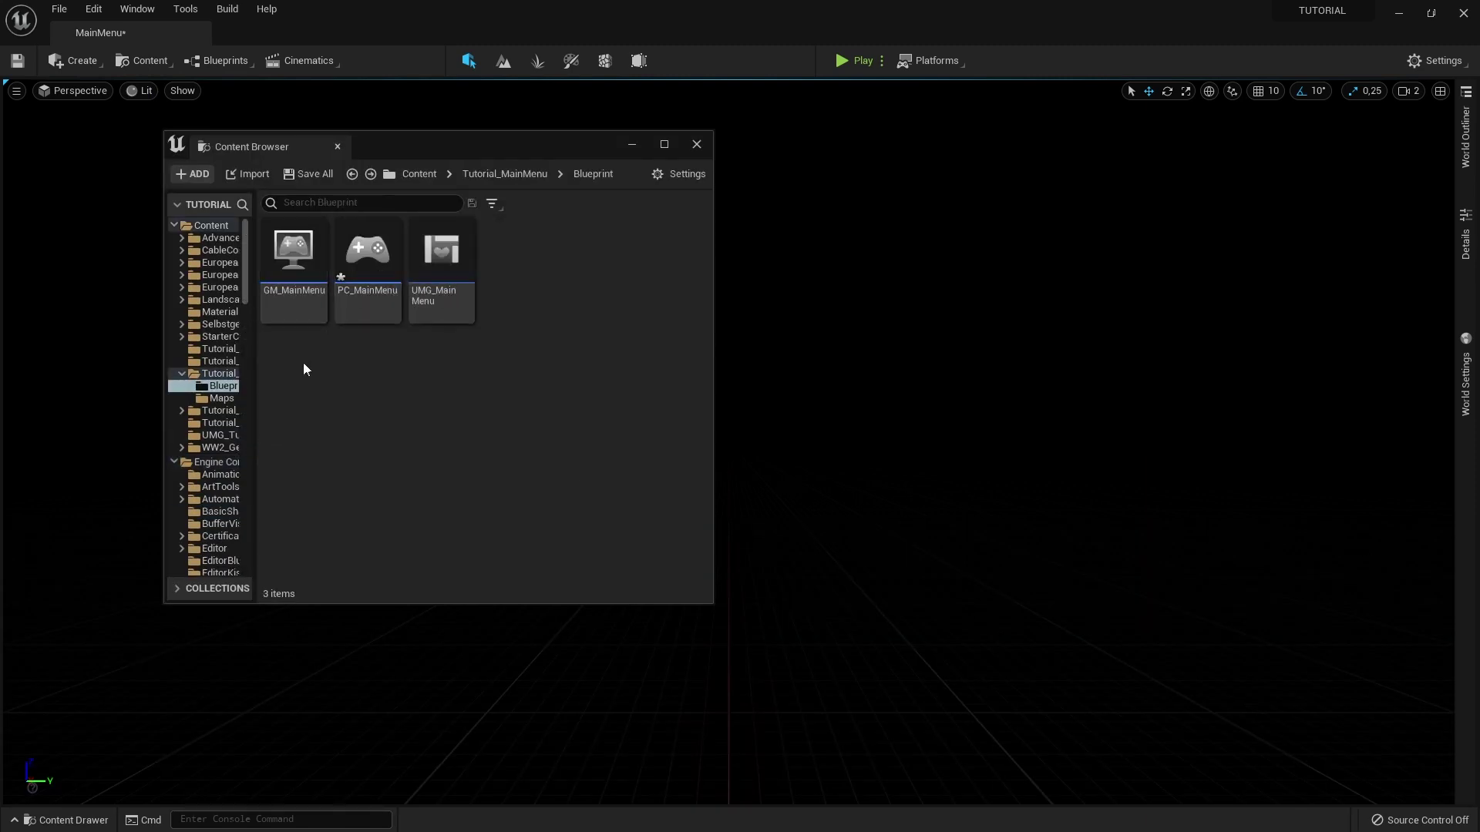
{"action": "double_click", "coordinate": [451, 302]}
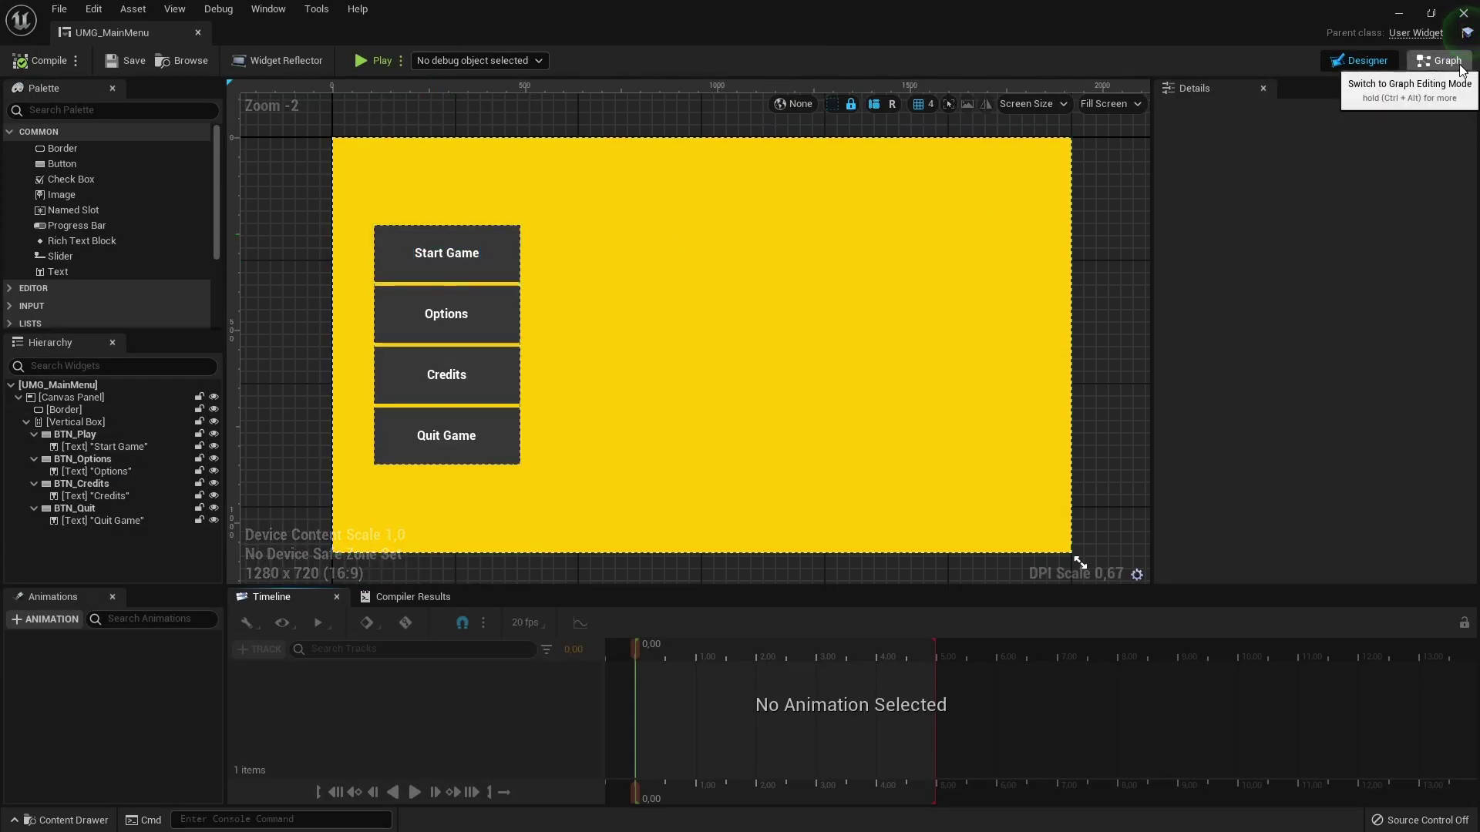
{"action": "left_click", "coordinate": [1449, 60]}
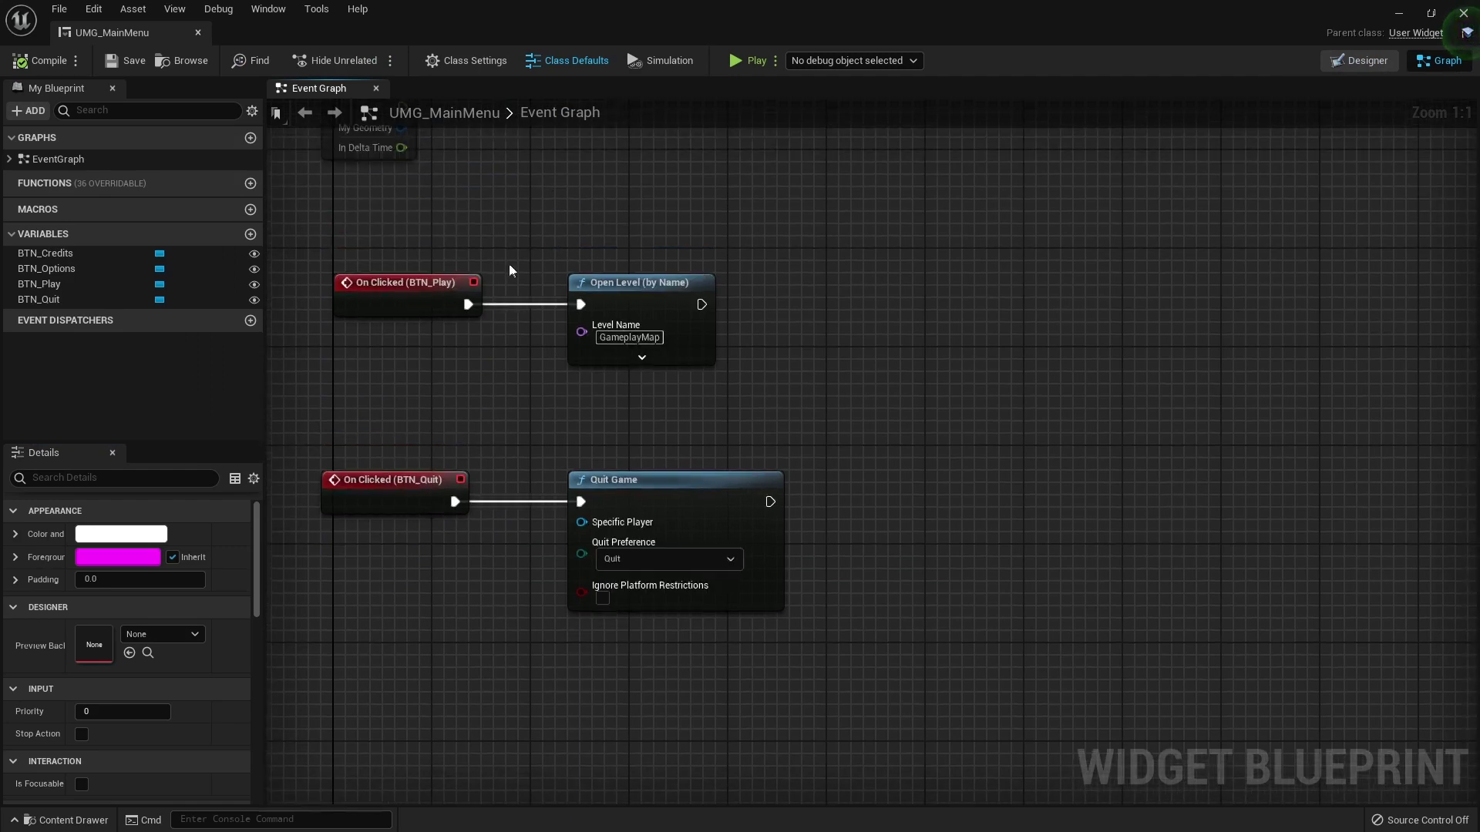
Add a Set Input Mode Game Only node after Open Level (by Name)
{"action": "left_click_drag", "start_coordinate": [811, 231], "coordinate": [655, 373]}
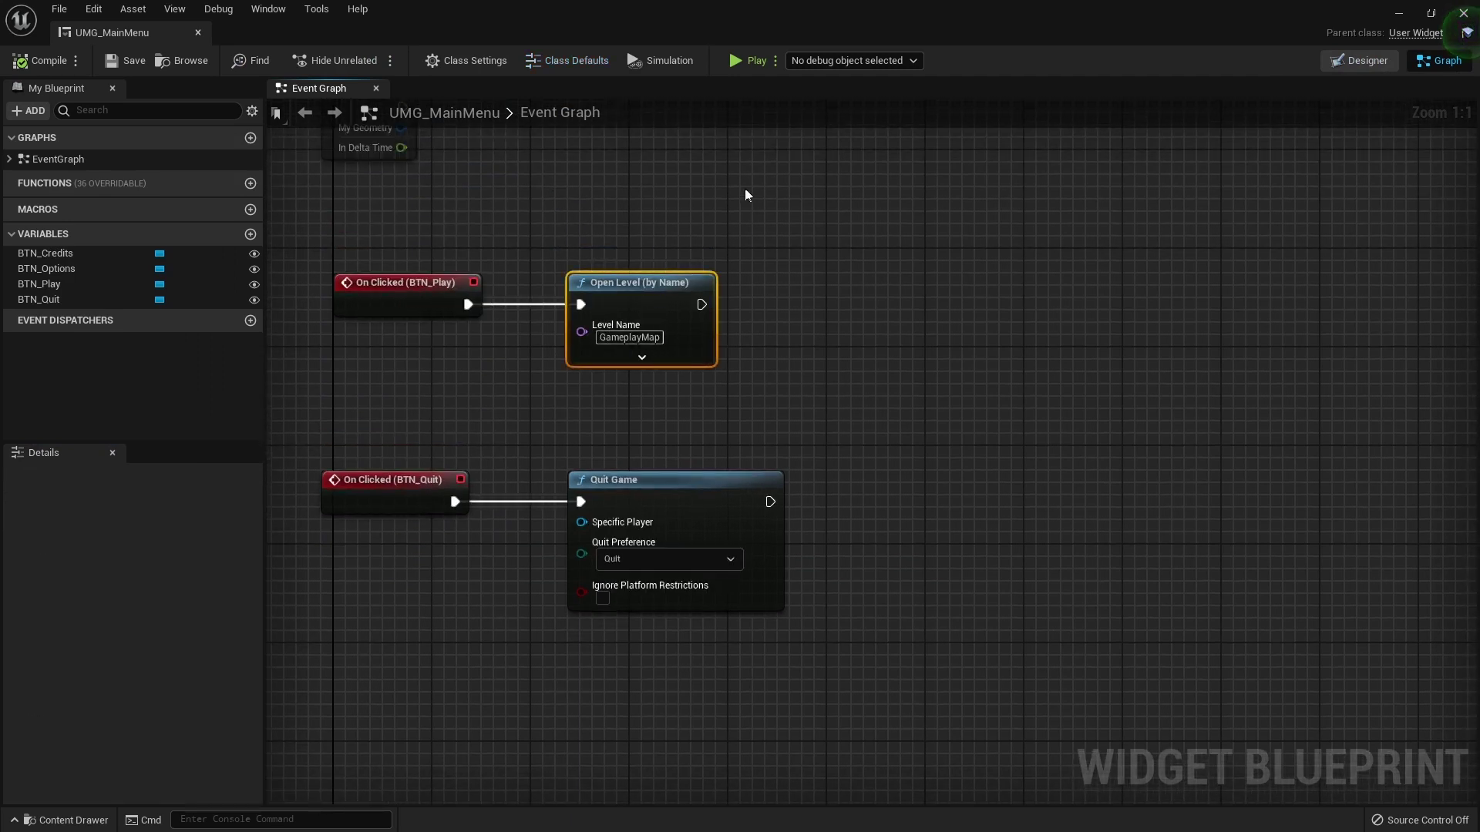
{"action": "left_click_drag", "start_coordinate": [715, 302], "coordinate": [872, 302]}
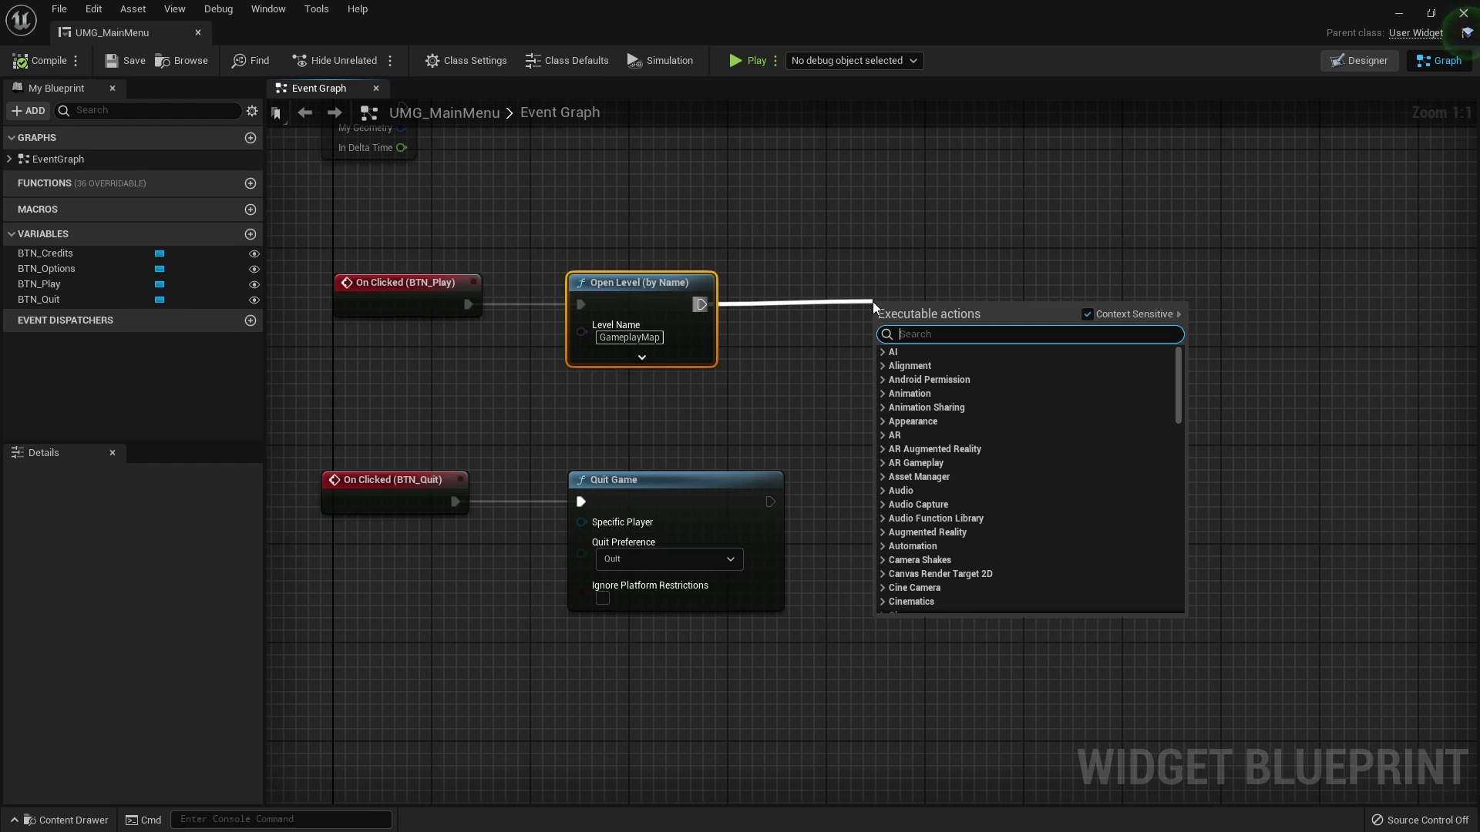
{"action": "type", "text": "set ipnu"}
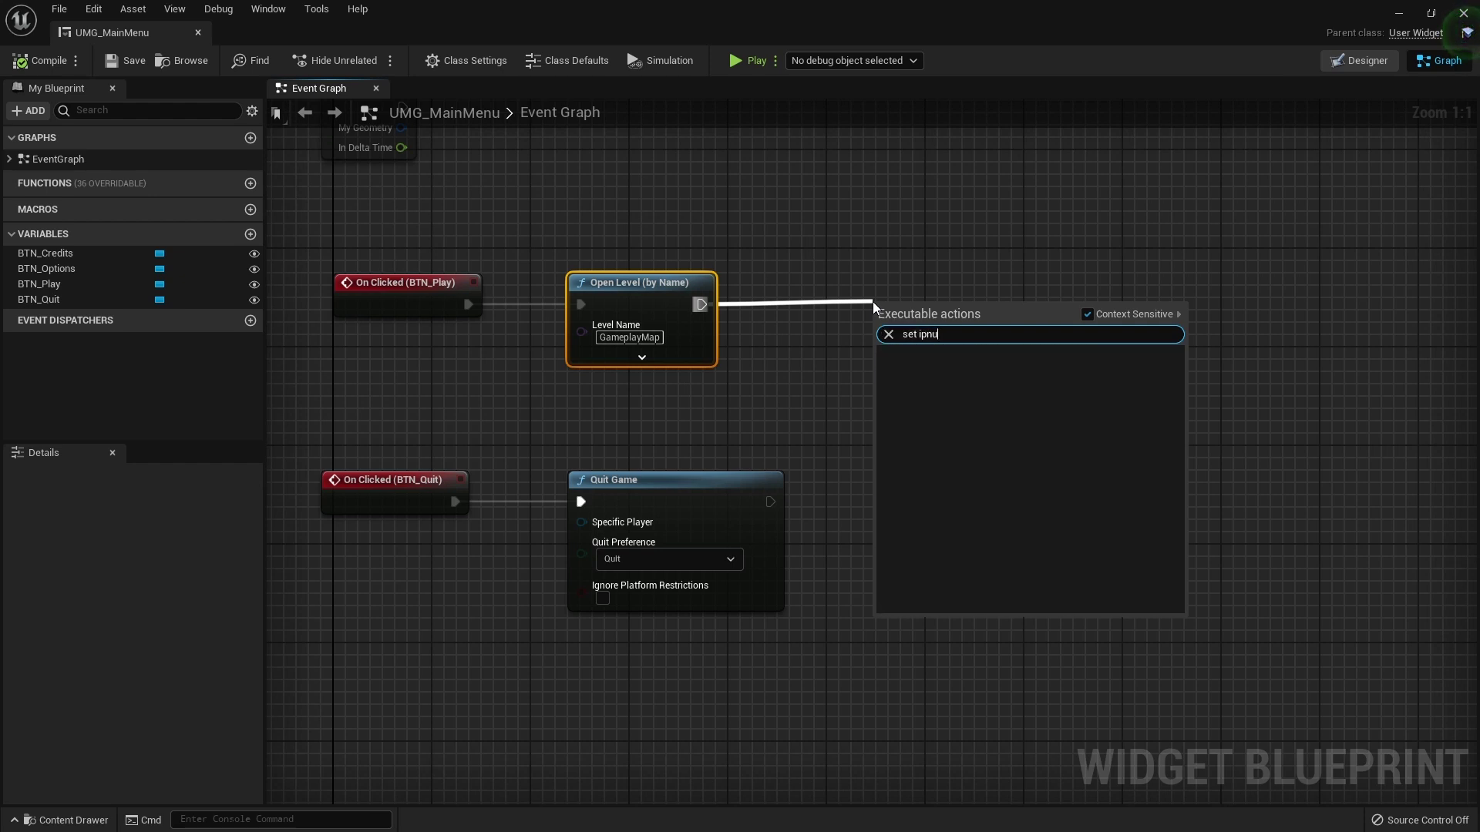
{"action": "key", "text": "BackSpace"}
{"action": "key", "text": "BackSpace"}
{"action": "key", "text": "BackSpace"}
{"action": "type", "text": "nput mode"}
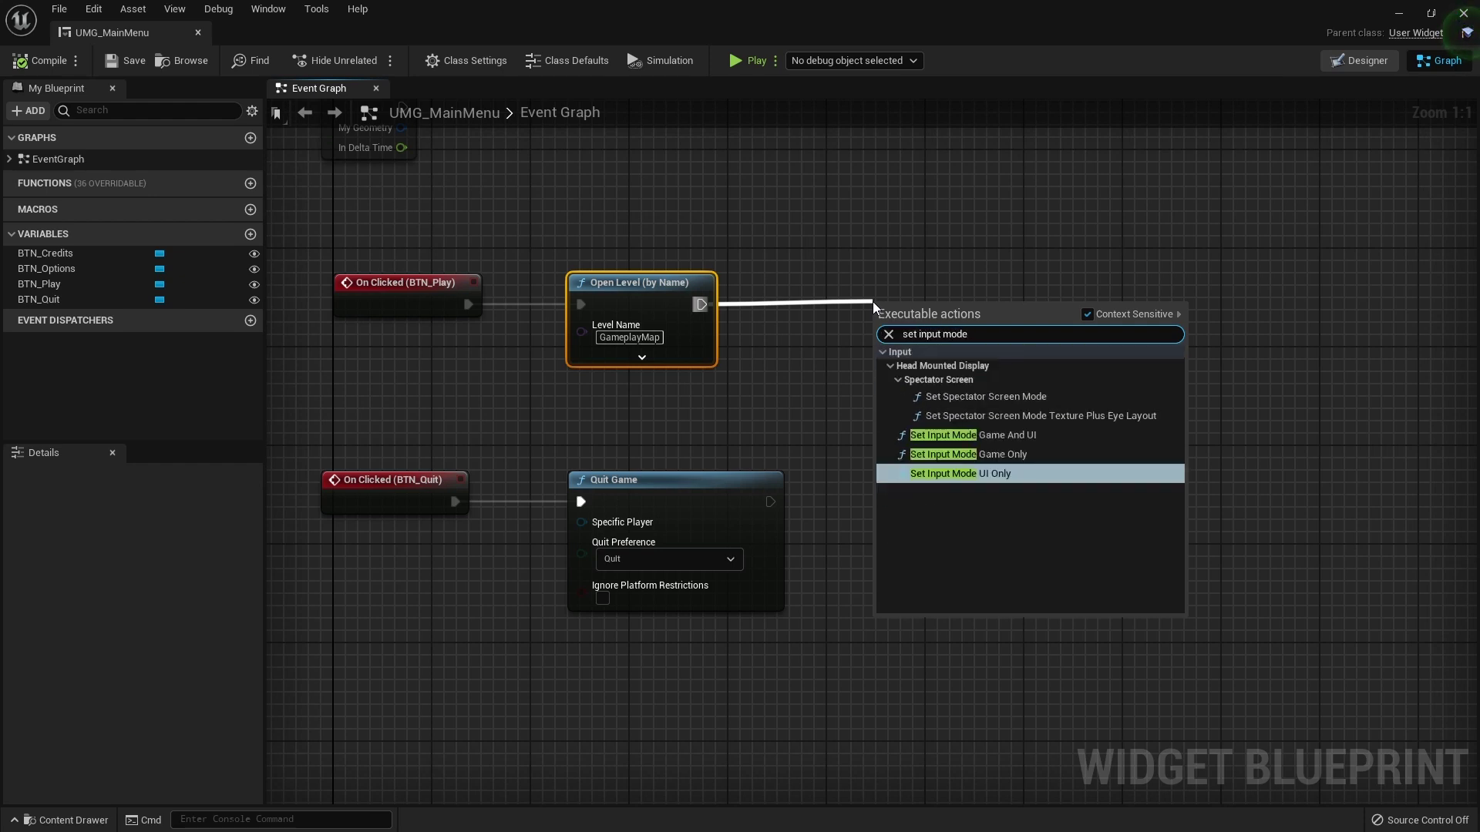
{"action": "left_click", "coordinate": [973, 456]}
{"action": "left_click_drag", "start_coordinate": [1015, 309], "coordinate": [978, 286]}
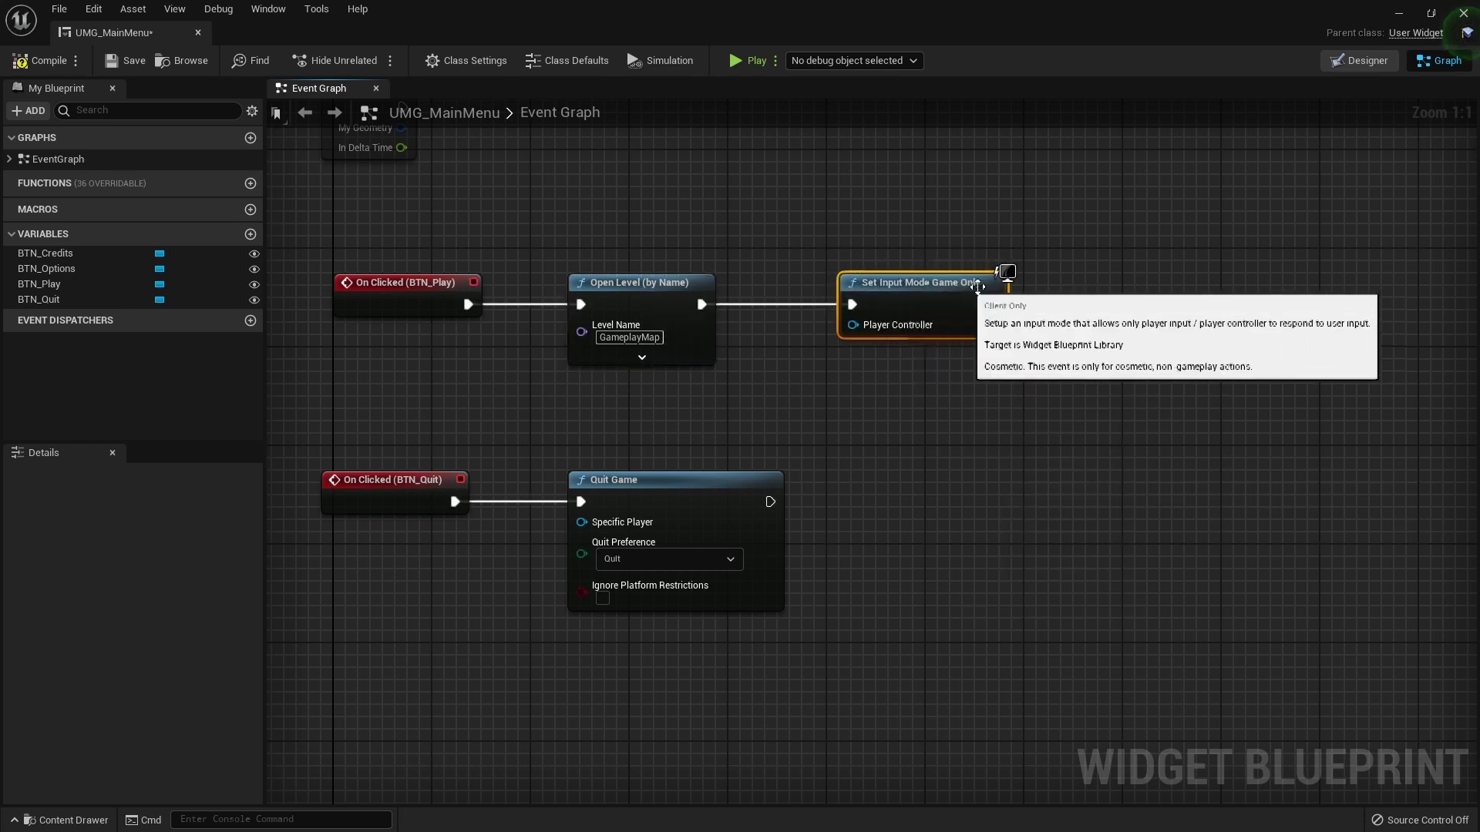
Feed its Player Controller input from a Get Player Controller node
{"action": "mouse_move", "coordinate": [867, 327]}
{"action": "left_mouse_down"}
{"action": "mouse_move", "coordinate": [827, 322]}
{"action": "mouse_move", "coordinate": [682, 403]}
{"action": "left_mouse_up"}
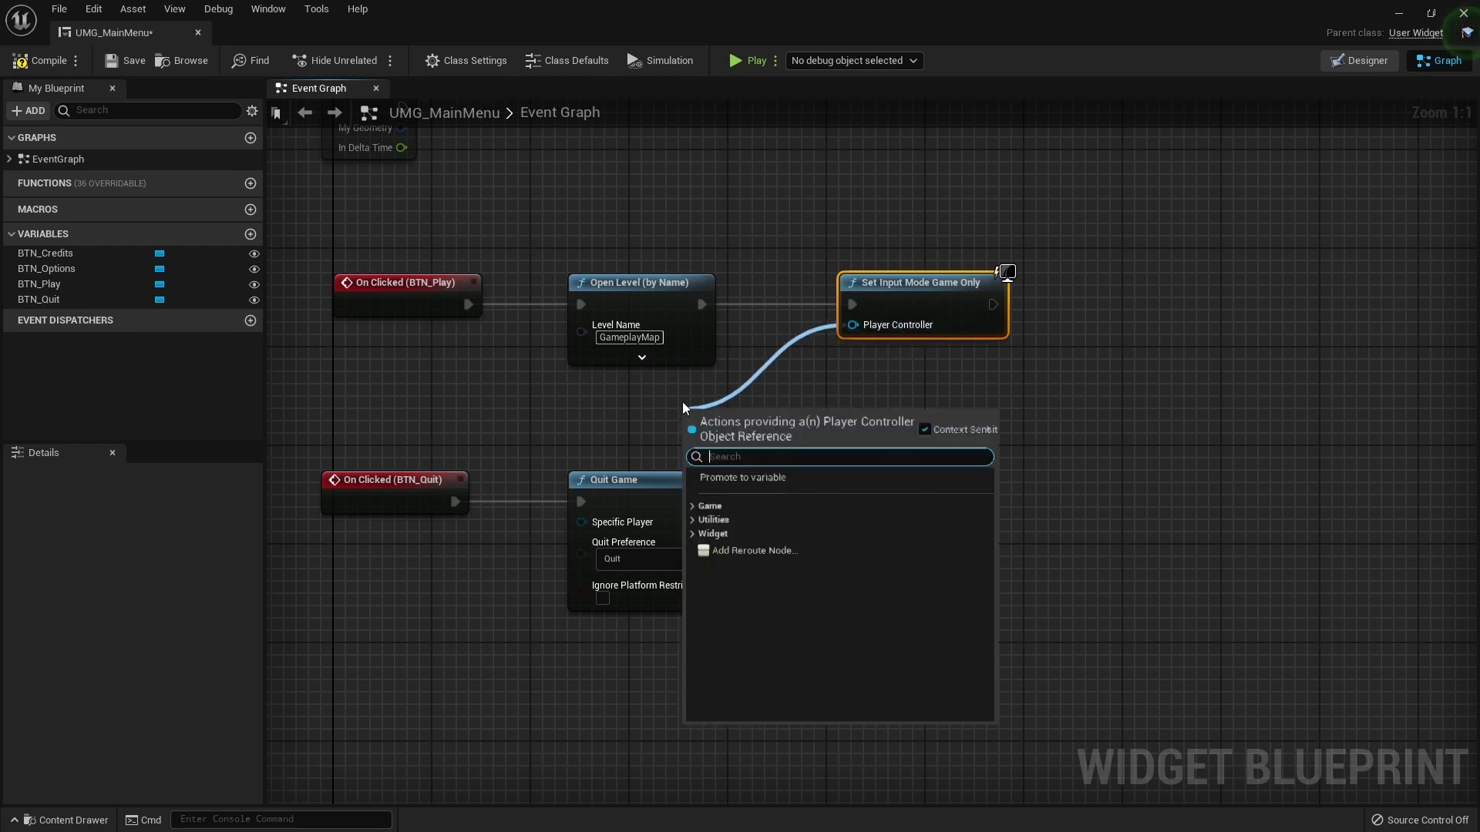
{"action": "type", "text": "get oplayer"}
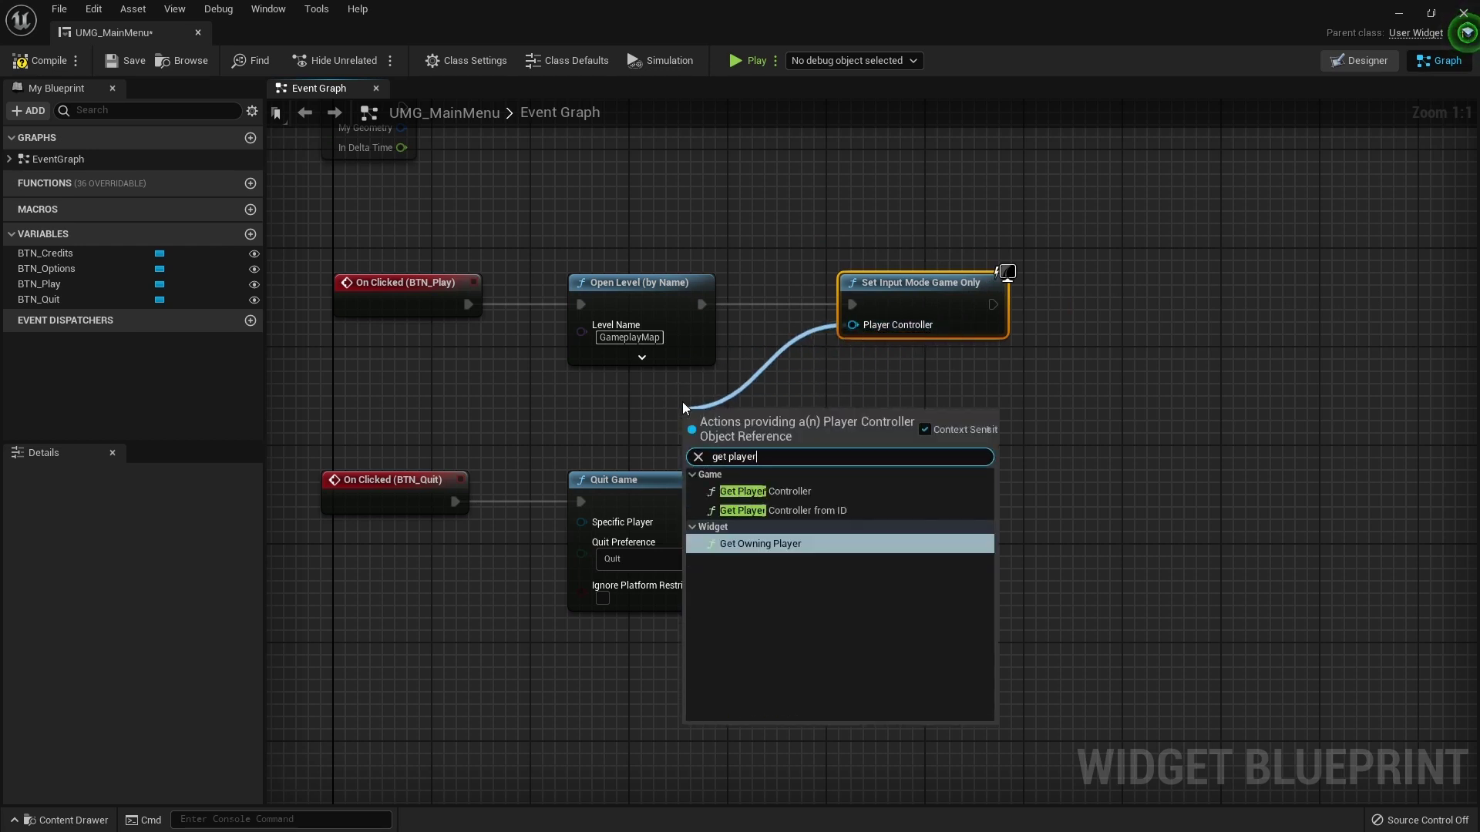
{"action": "key", "text": "Up"}
{"action": "key", "text": "Return"}
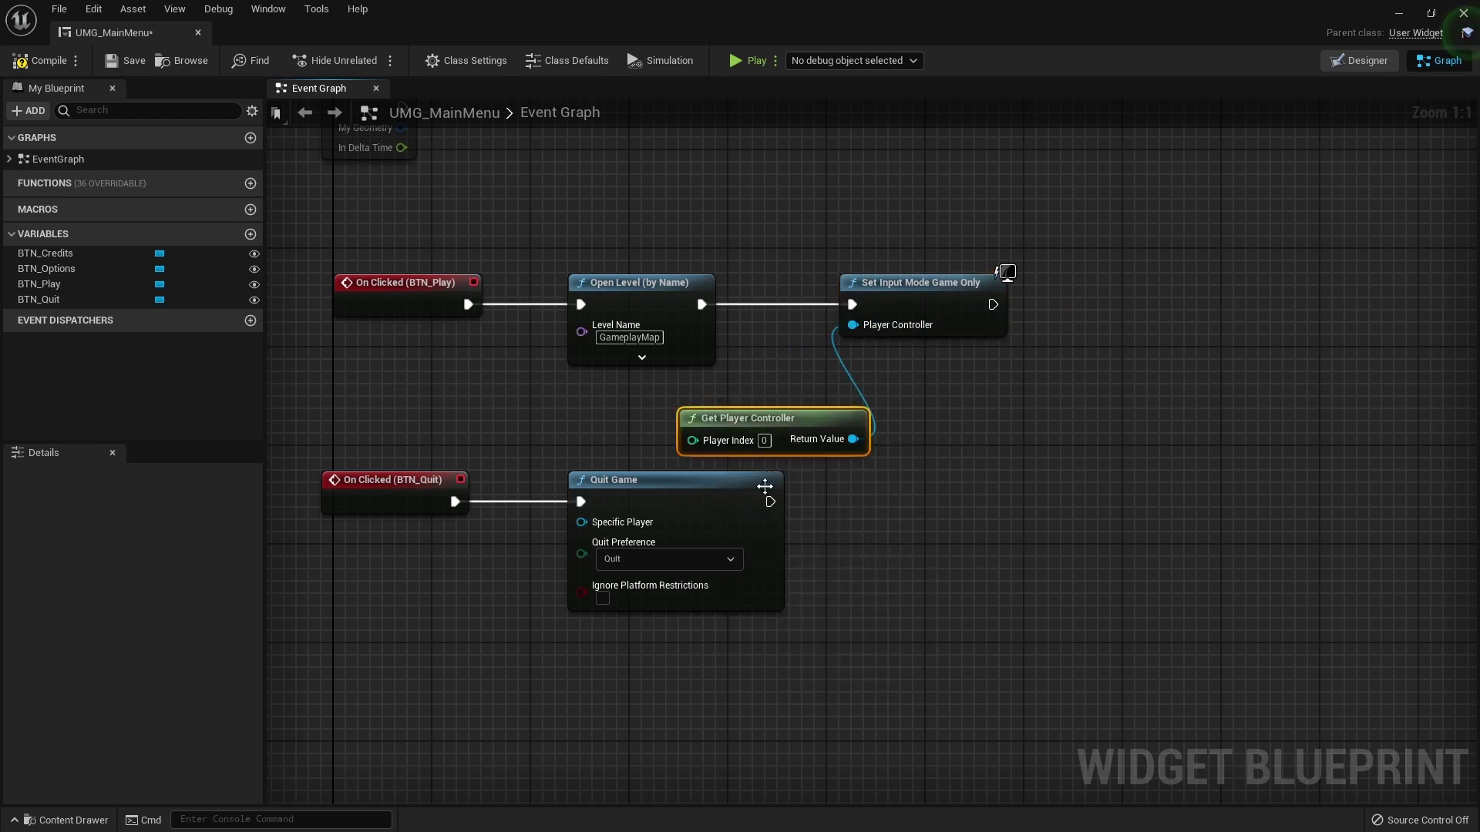
{"action": "left_click_drag", "start_coordinate": [772, 420], "coordinate": [649, 407]}
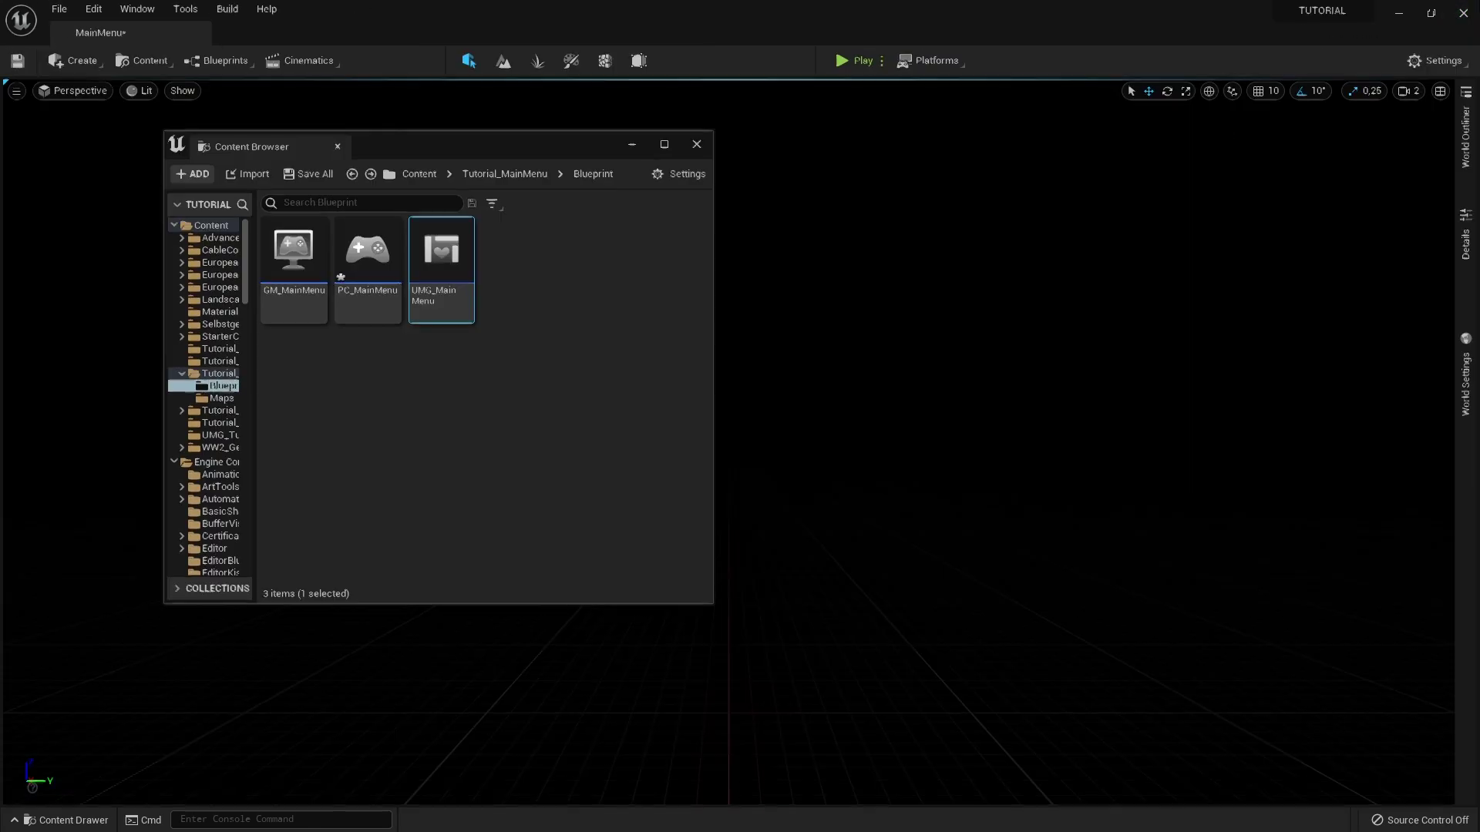
In GM_MainMenu, set Set Input Mode UI Only's mouse lock mode to Lock Always and compile
{"action": "left_click", "coordinate": [317, 257]}
{"action": "double_click", "coordinate": [317, 257]}
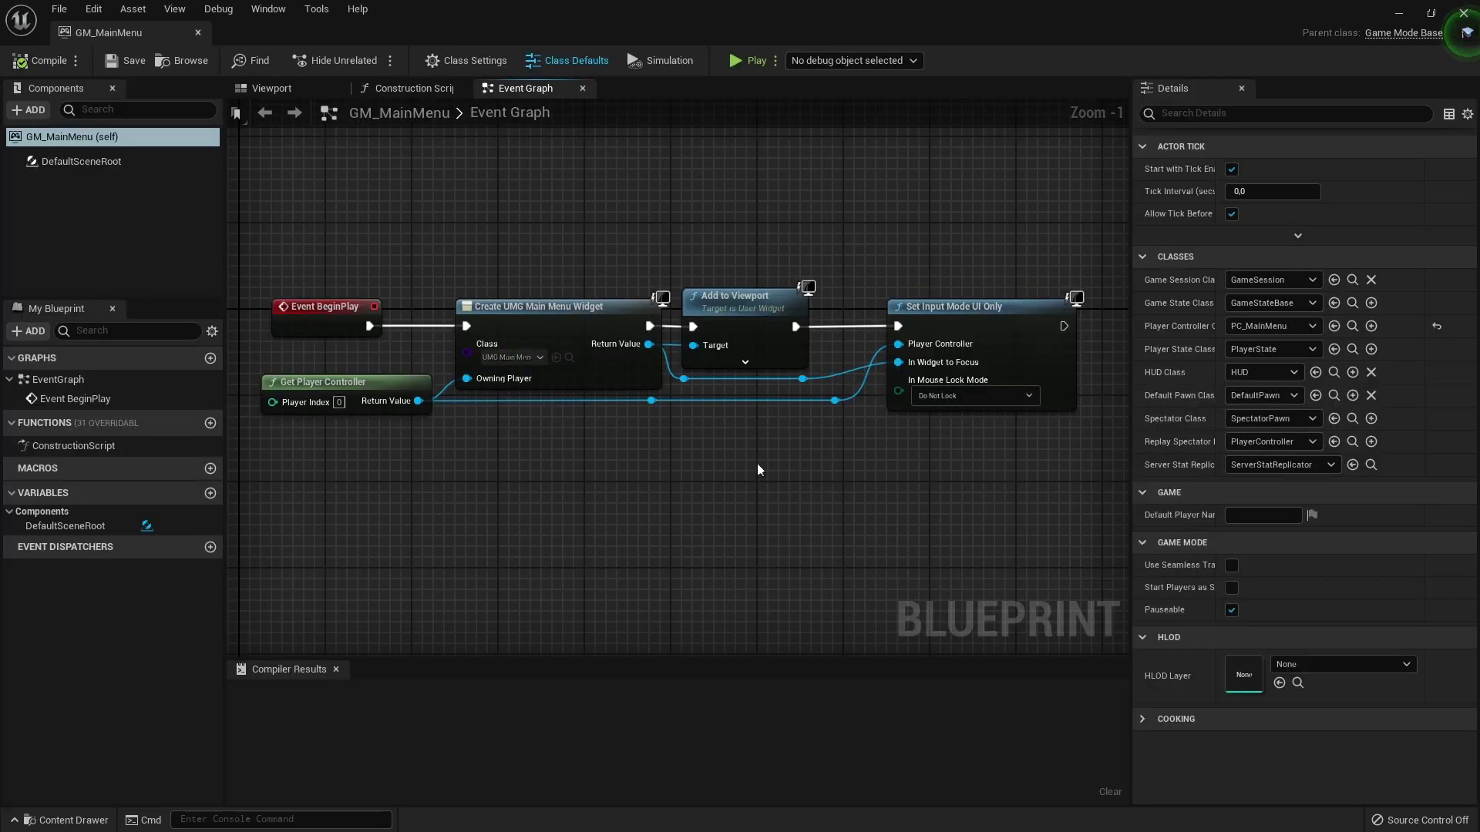
{"action": "scroll", "coordinate": [757, 464], "scroll_direction": "up", "scroll_amount": 2}
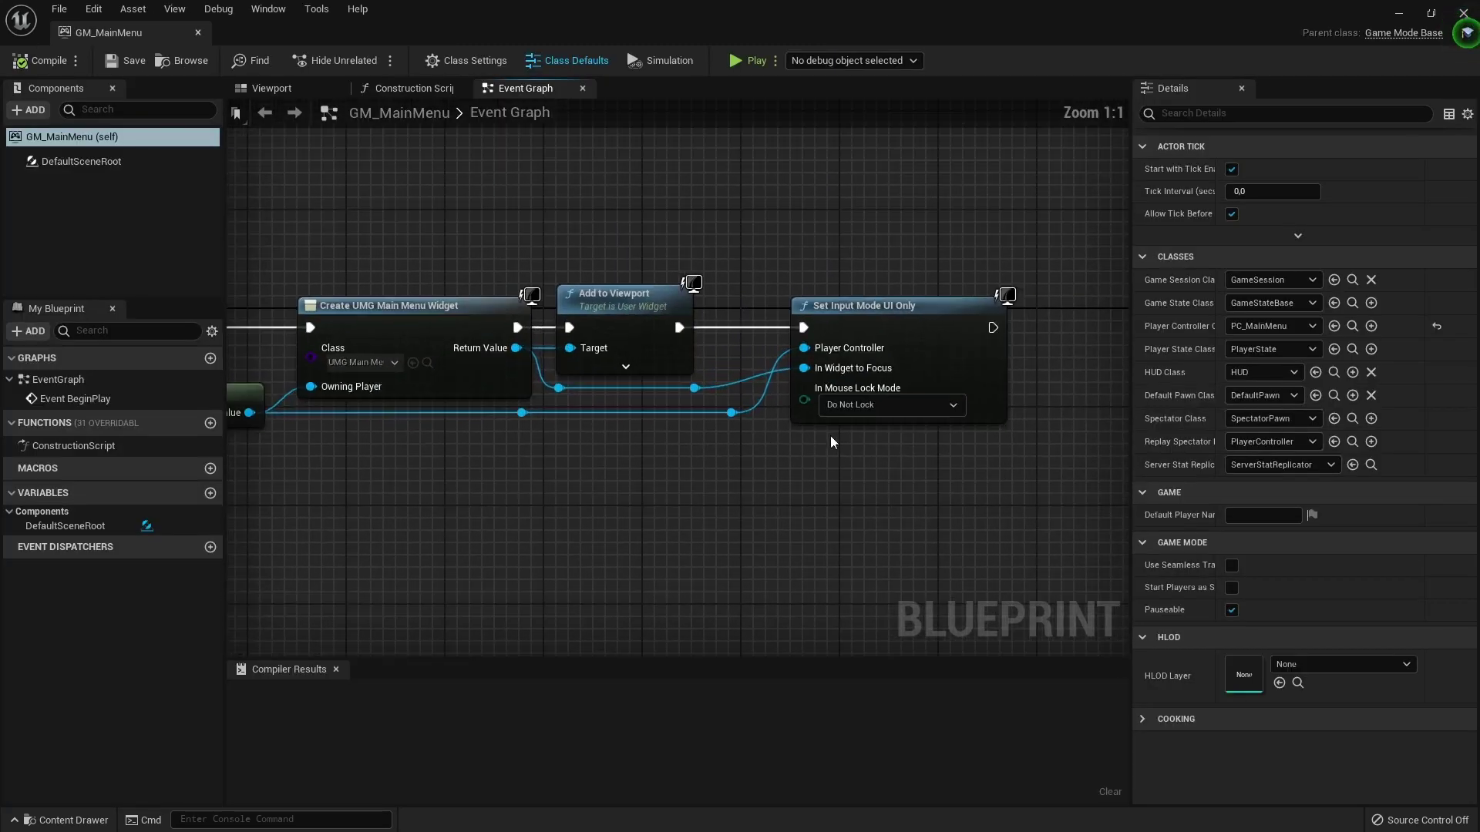
{"action": "left_click", "coordinate": [911, 404]}
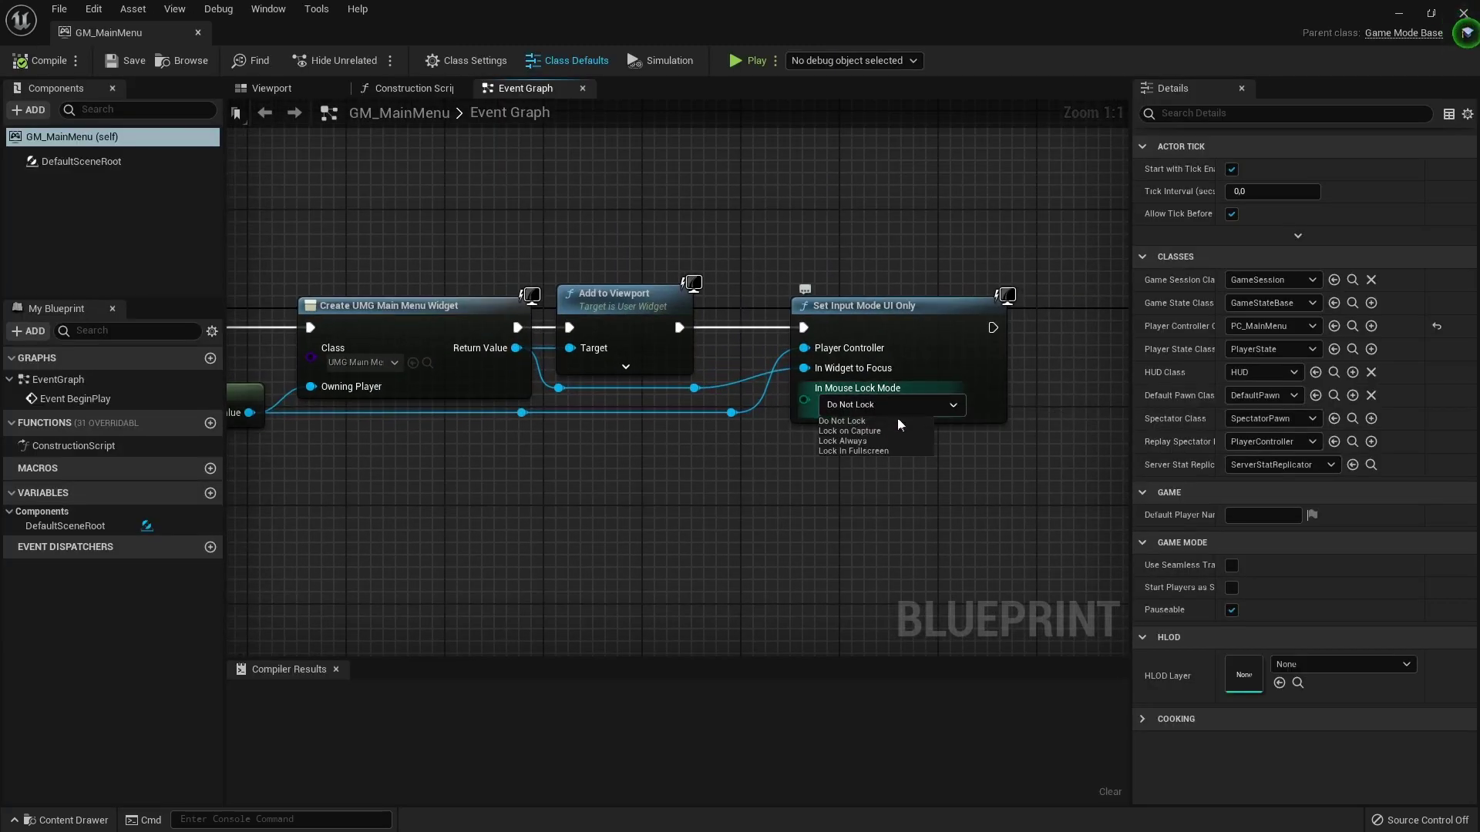
{"action": "left_click", "coordinate": [858, 439]}
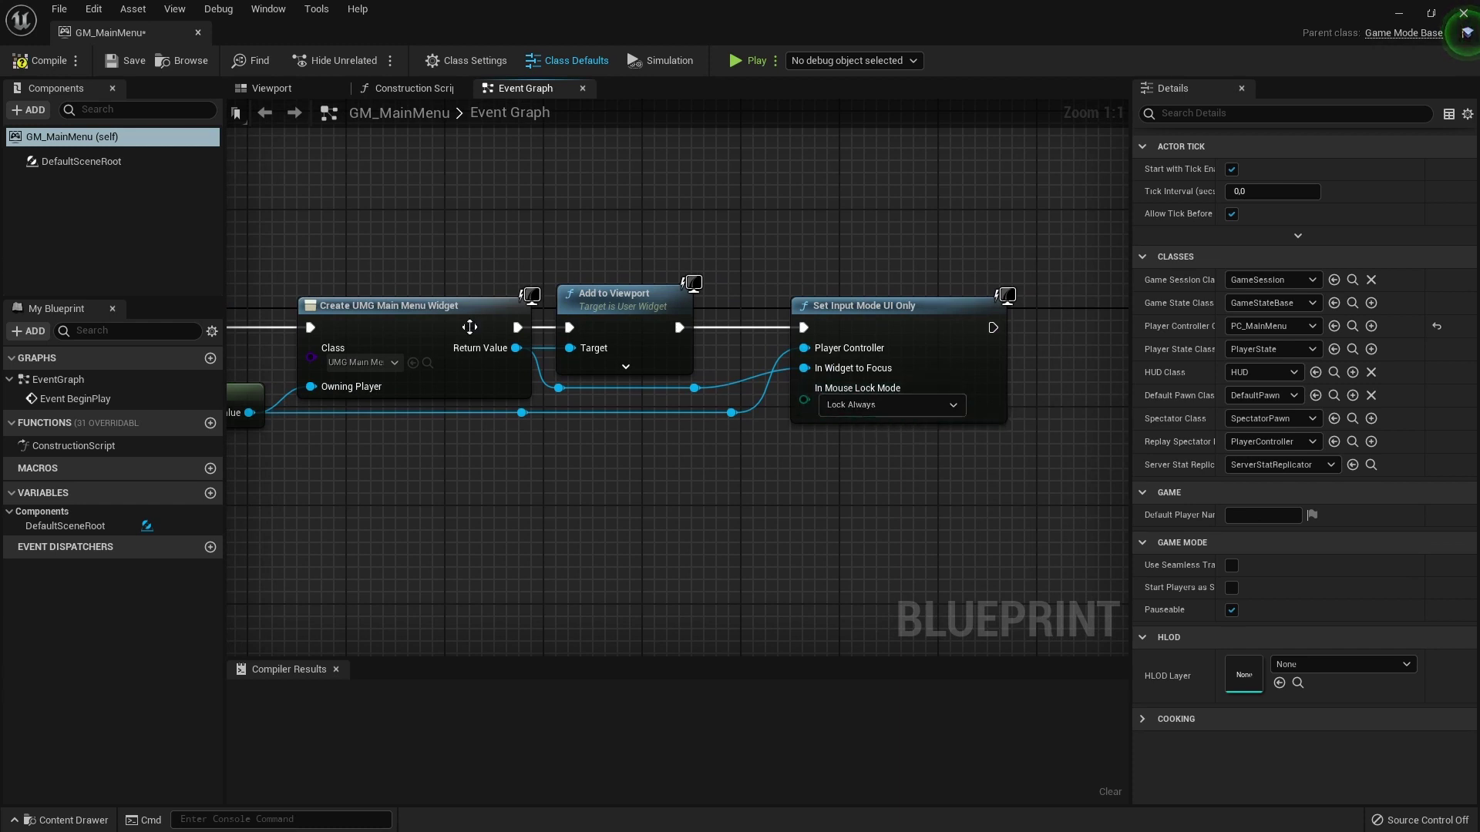
{"action": "left_click", "coordinate": [37, 61]}
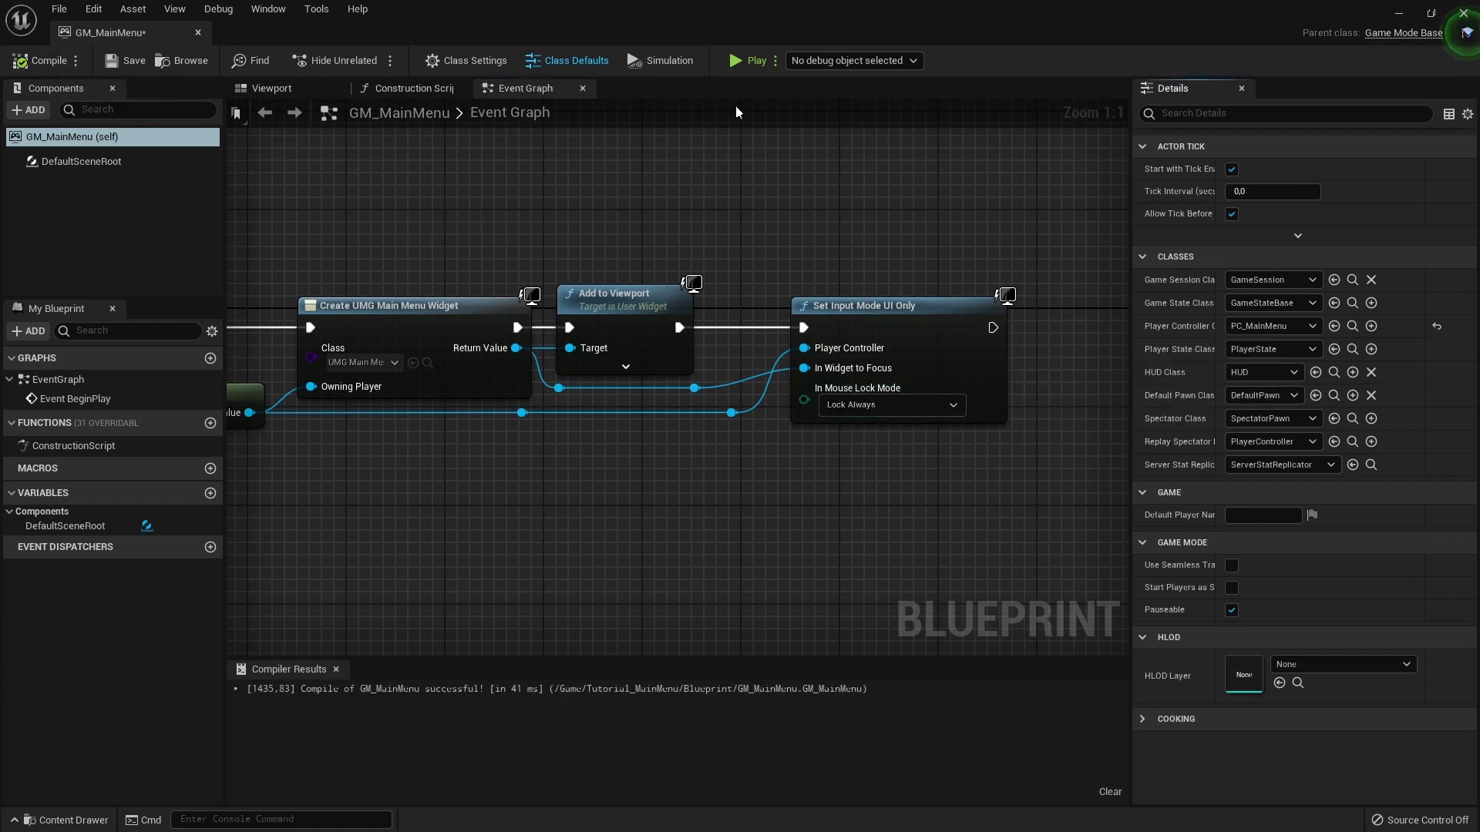
Play-test the menu, confirming Start Game loads the gameplay level, then stop
{"action": "left_click", "coordinate": [734, 67]}
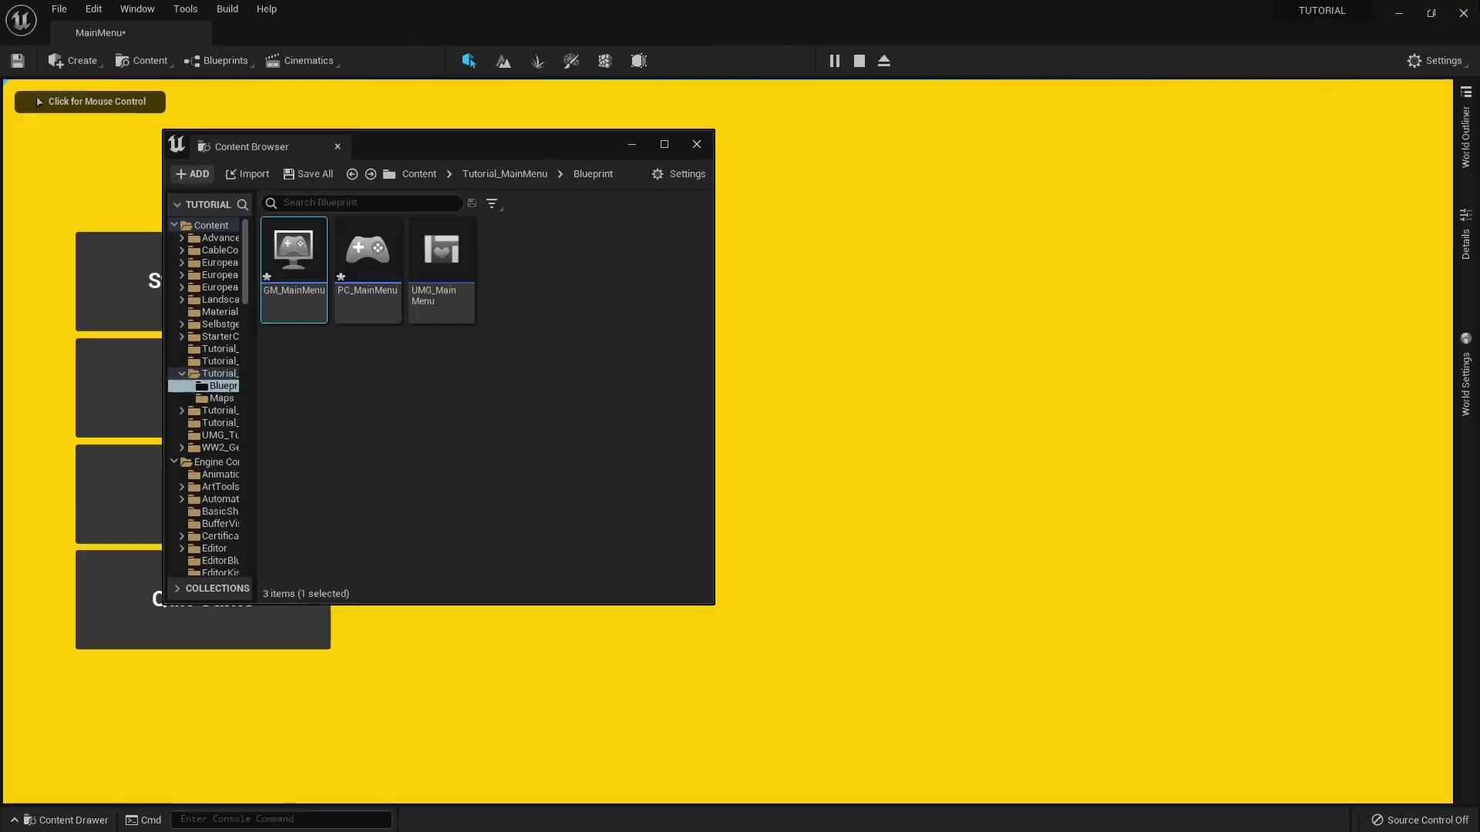
{"action": "left_click", "coordinate": [696, 145]}
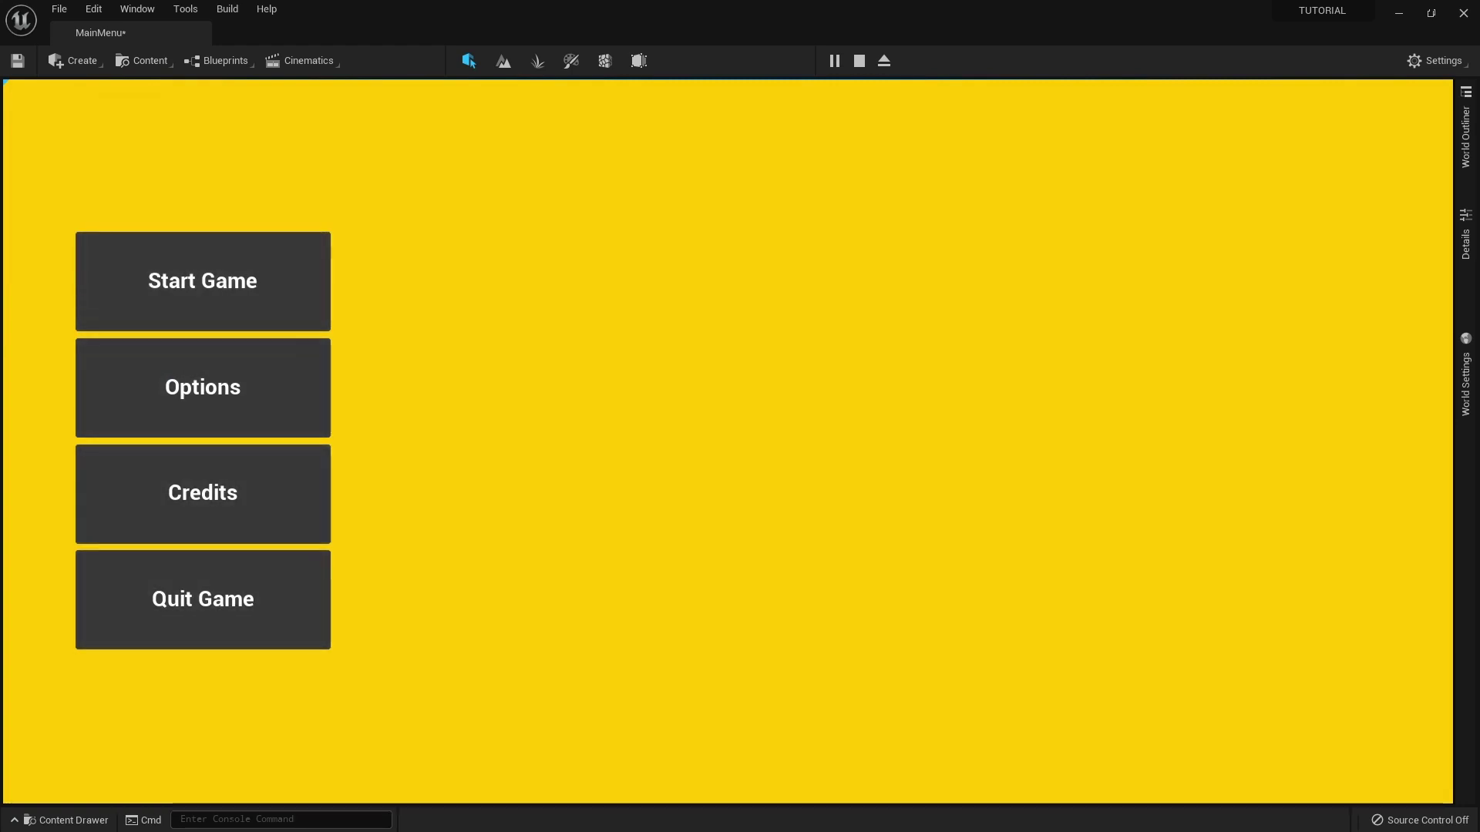
{"action": "left_click", "coordinate": [203, 281]}
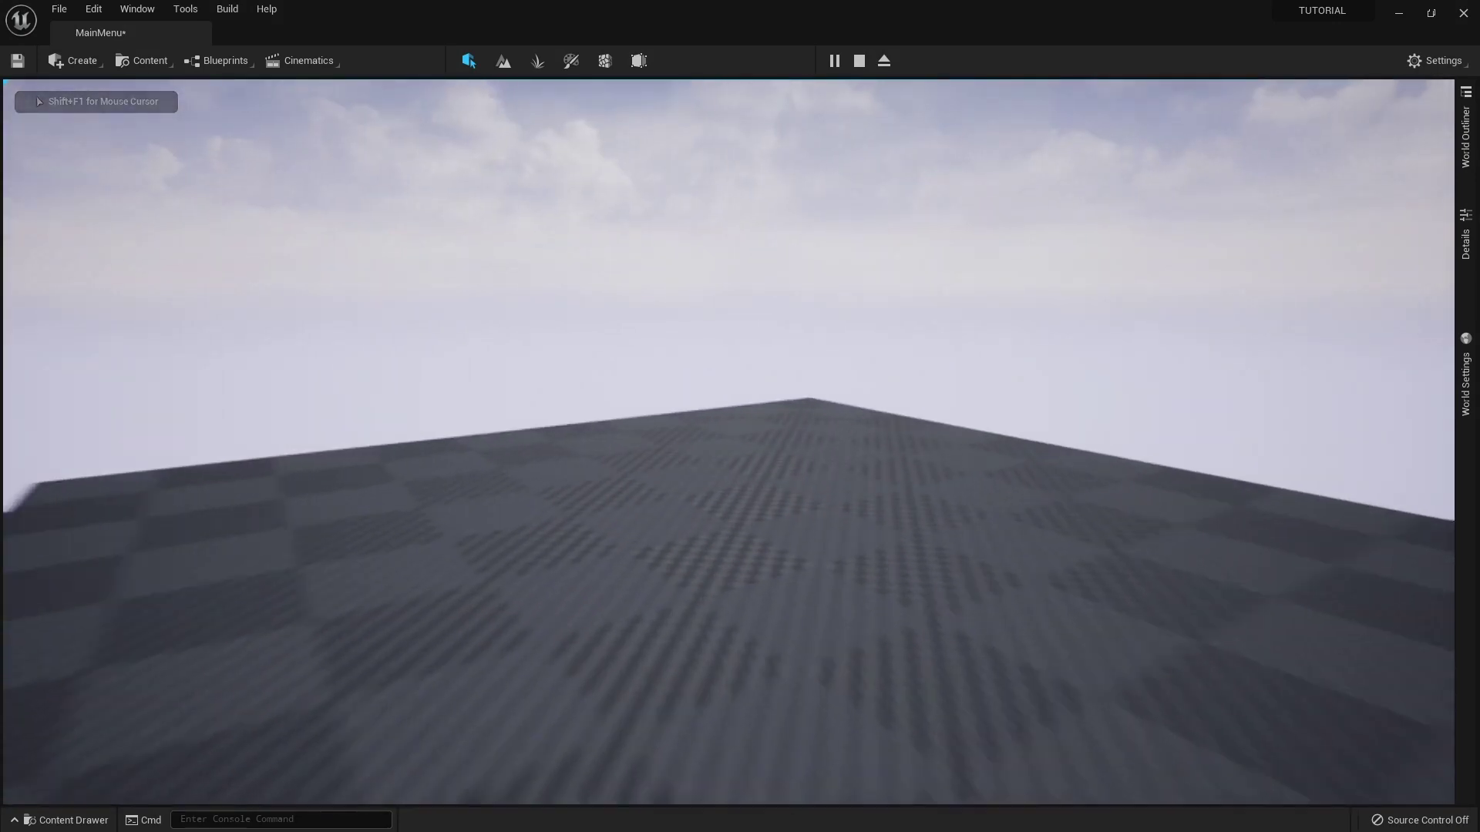
{"action": "key", "text": "Escape"}
Save all modified levels and assets with File > Save All
{"action": "left_click", "coordinate": [59, 9]}
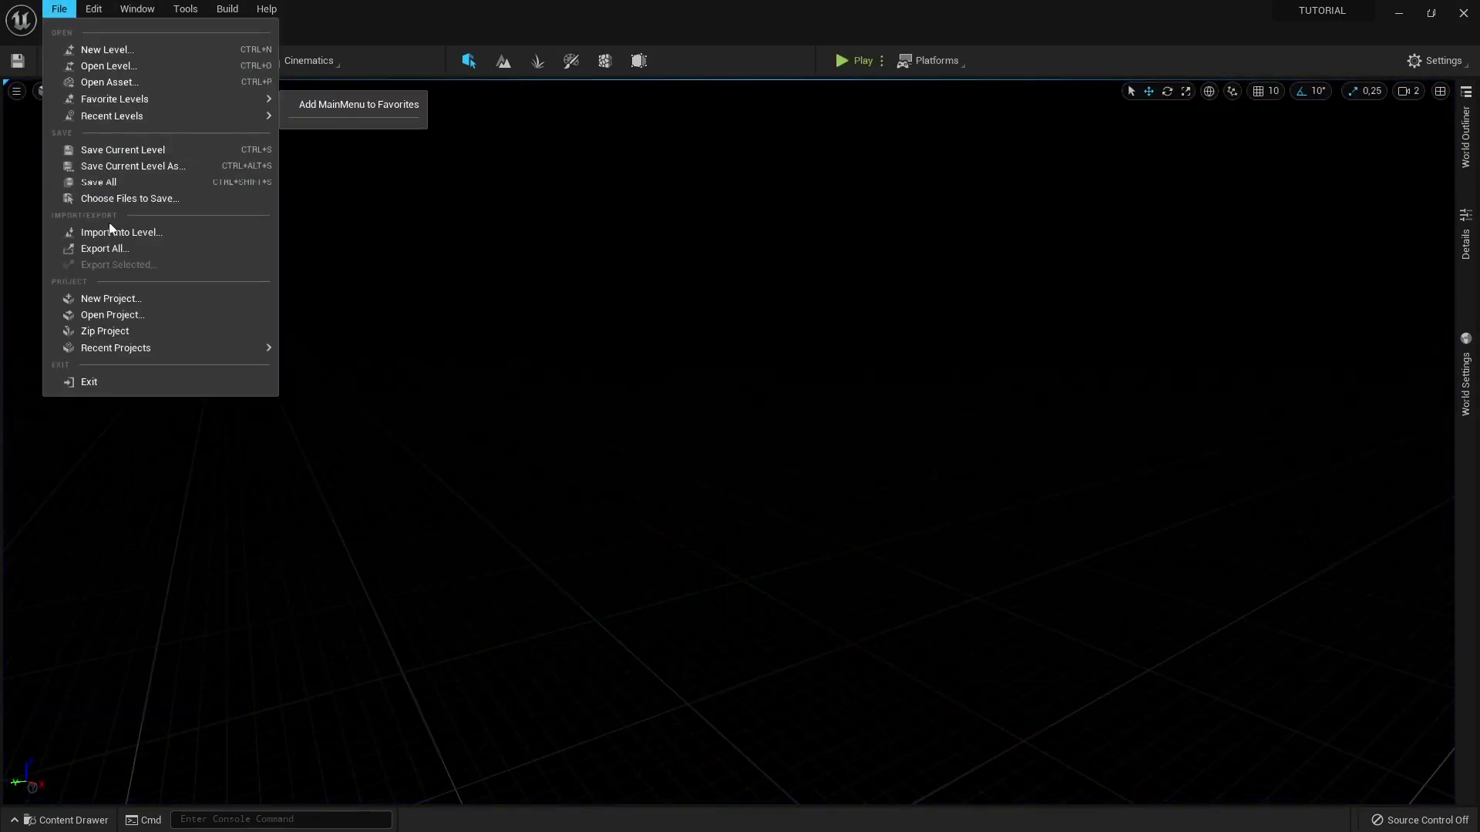
{"action": "left_click", "coordinate": [122, 187]}
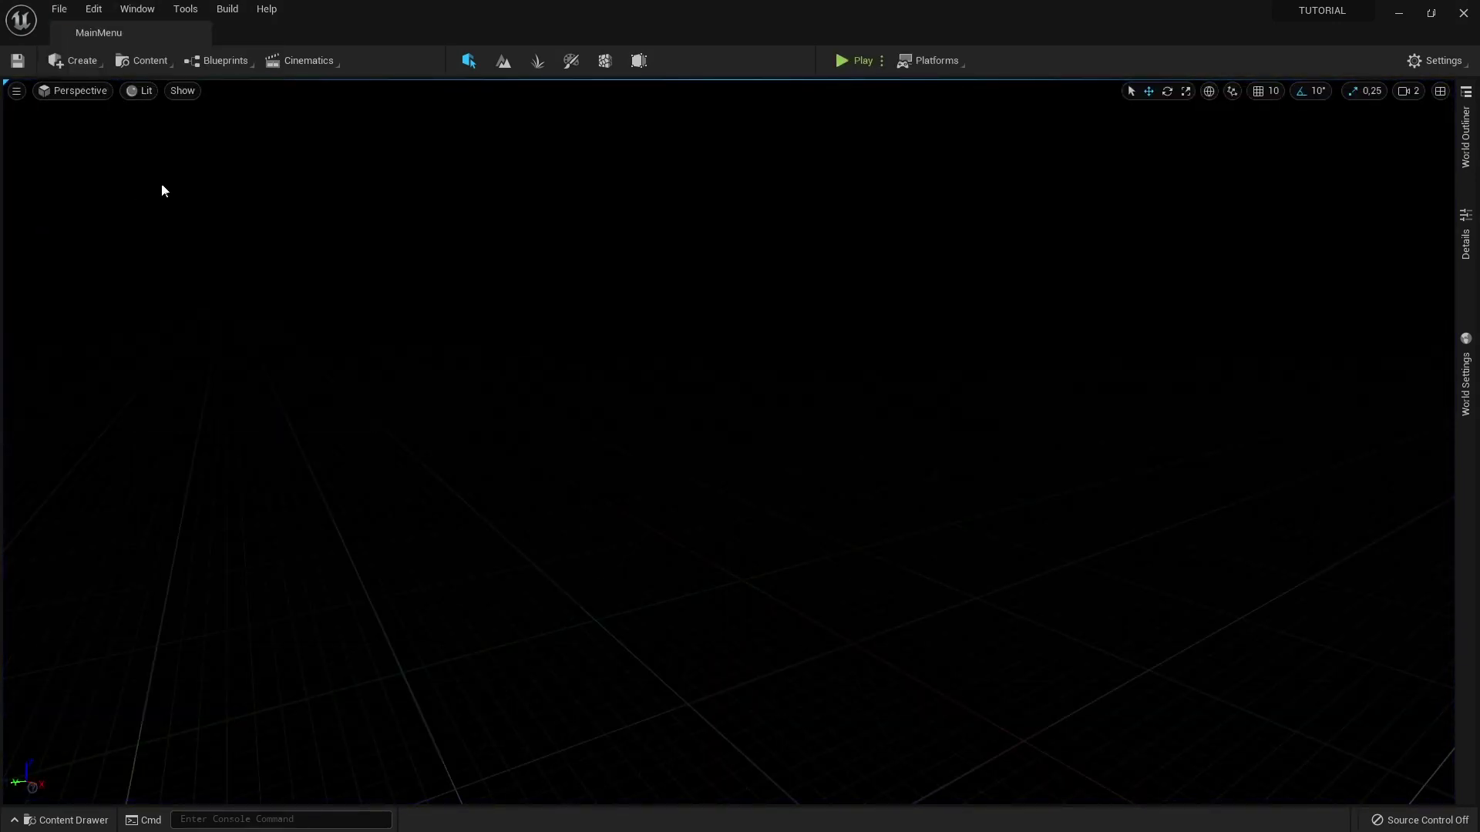
{"action": "left_click", "coordinate": [326, 61]}
Browse to the Tutorial_MainMenu Maps folder and open the GameplayMap level
{"action": "left_click", "coordinate": [146, 60]}
{"action": "left_click", "coordinate": [116, 106]}
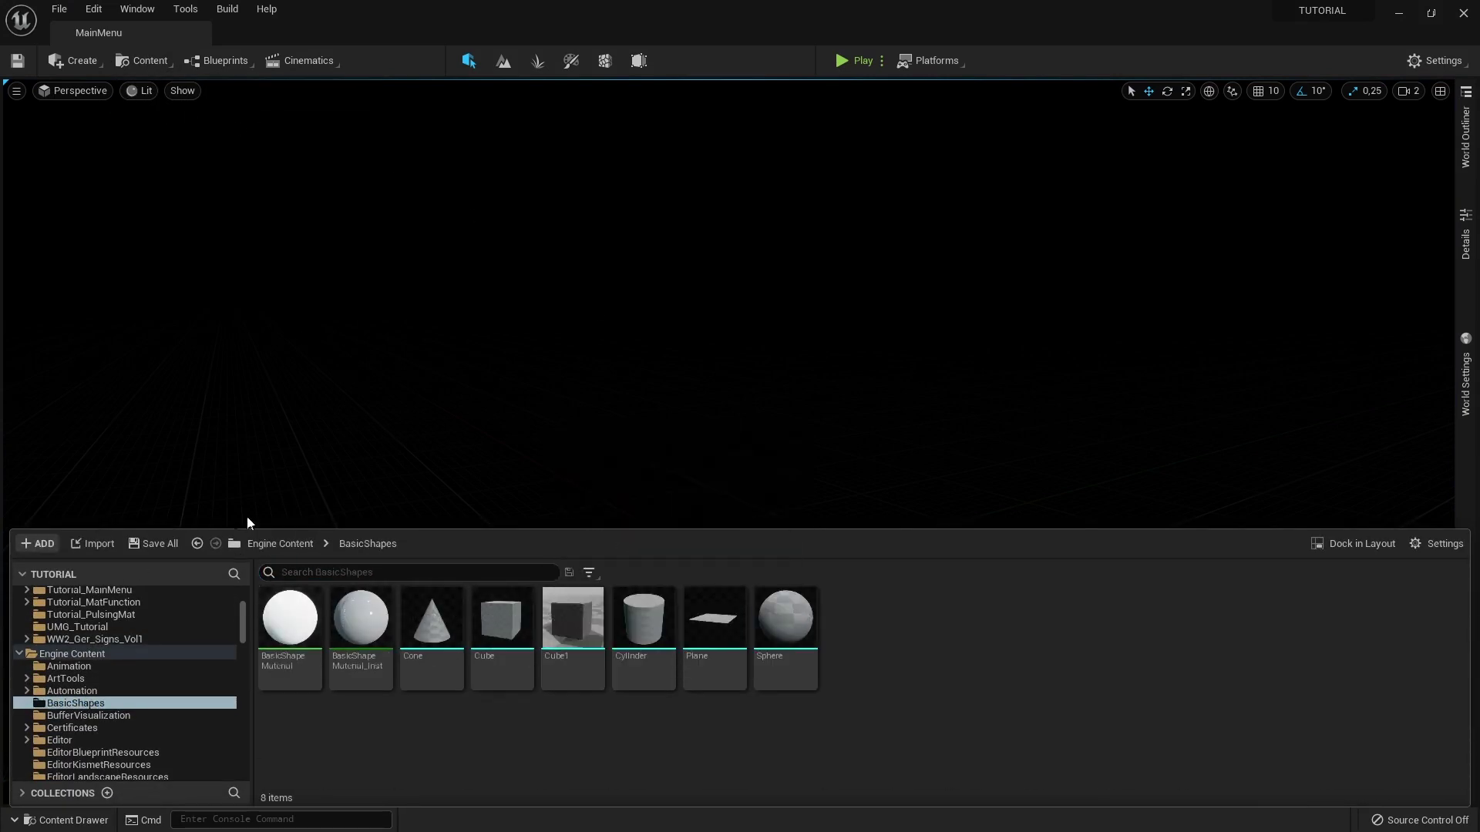
{"action": "left_click", "coordinate": [1354, 544]}
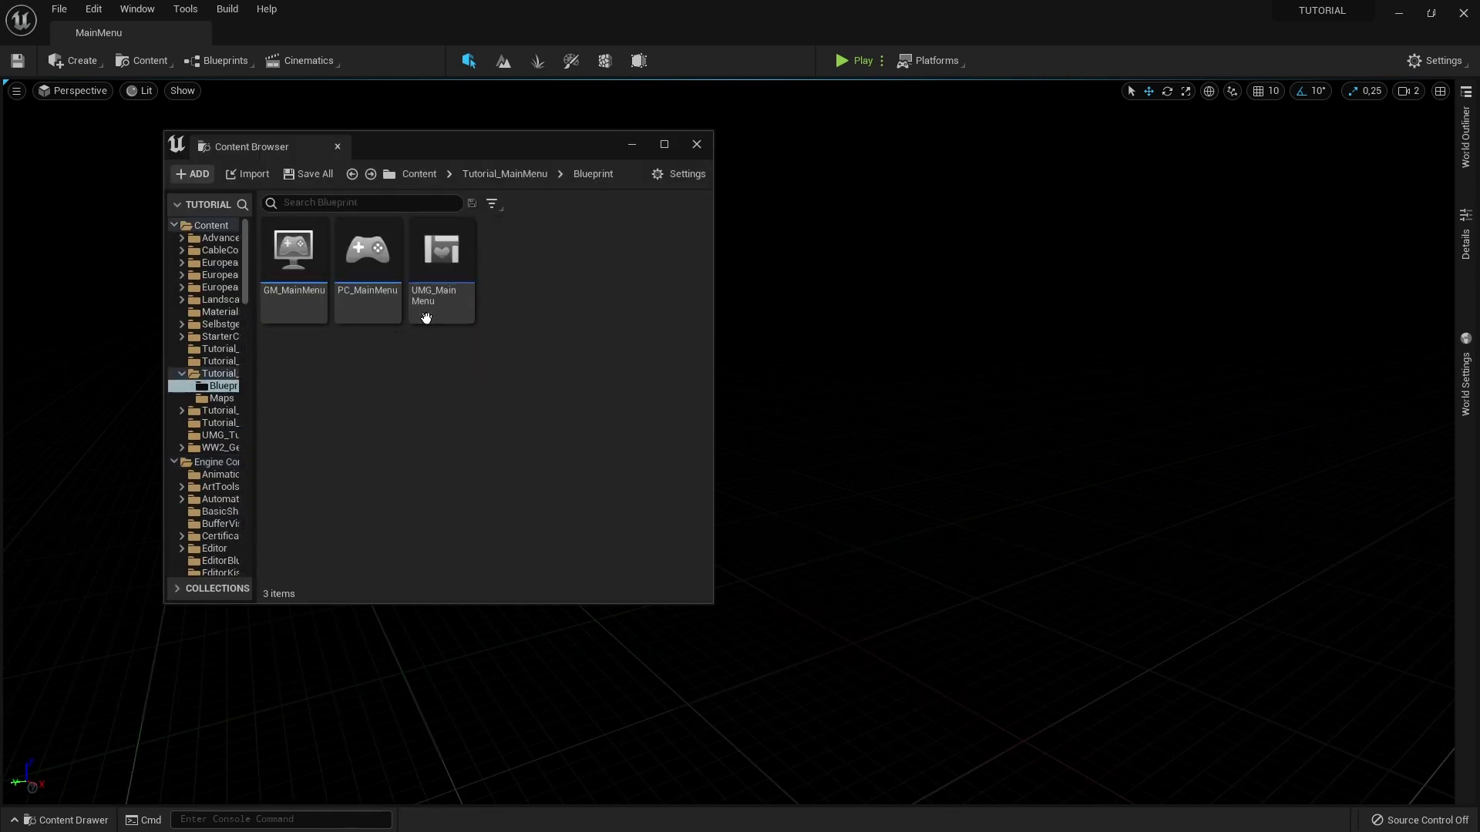
{"action": "left_click", "coordinate": [505, 174]}
{"action": "double_click", "coordinate": [291, 248]}
{"action": "double_click", "coordinate": [299, 284]}
{"action": "left_click", "coordinate": [505, 174]}
{"action": "double_click", "coordinate": [367, 277]}
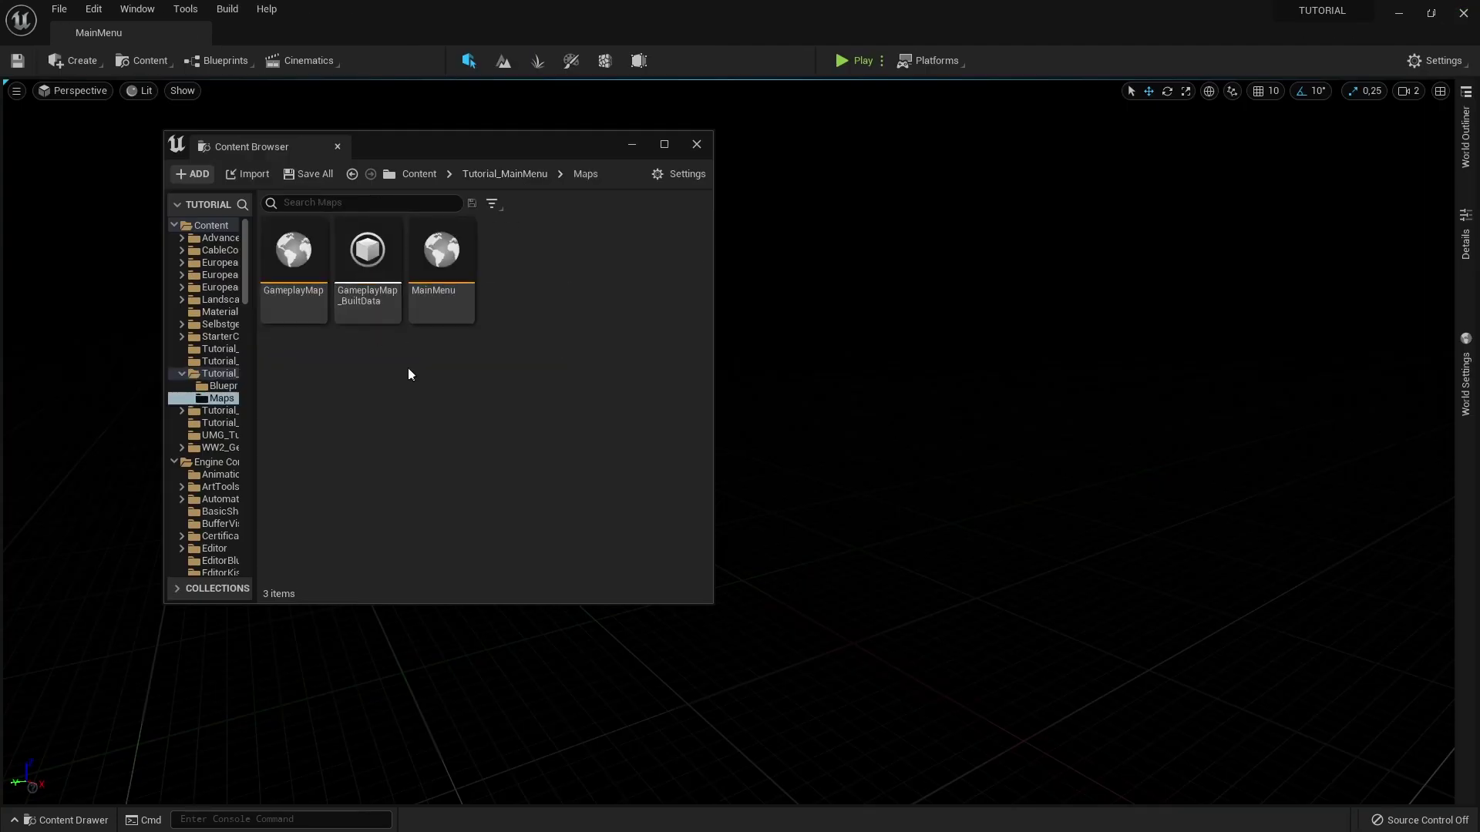
{"action": "left_click", "coordinate": [296, 277]}
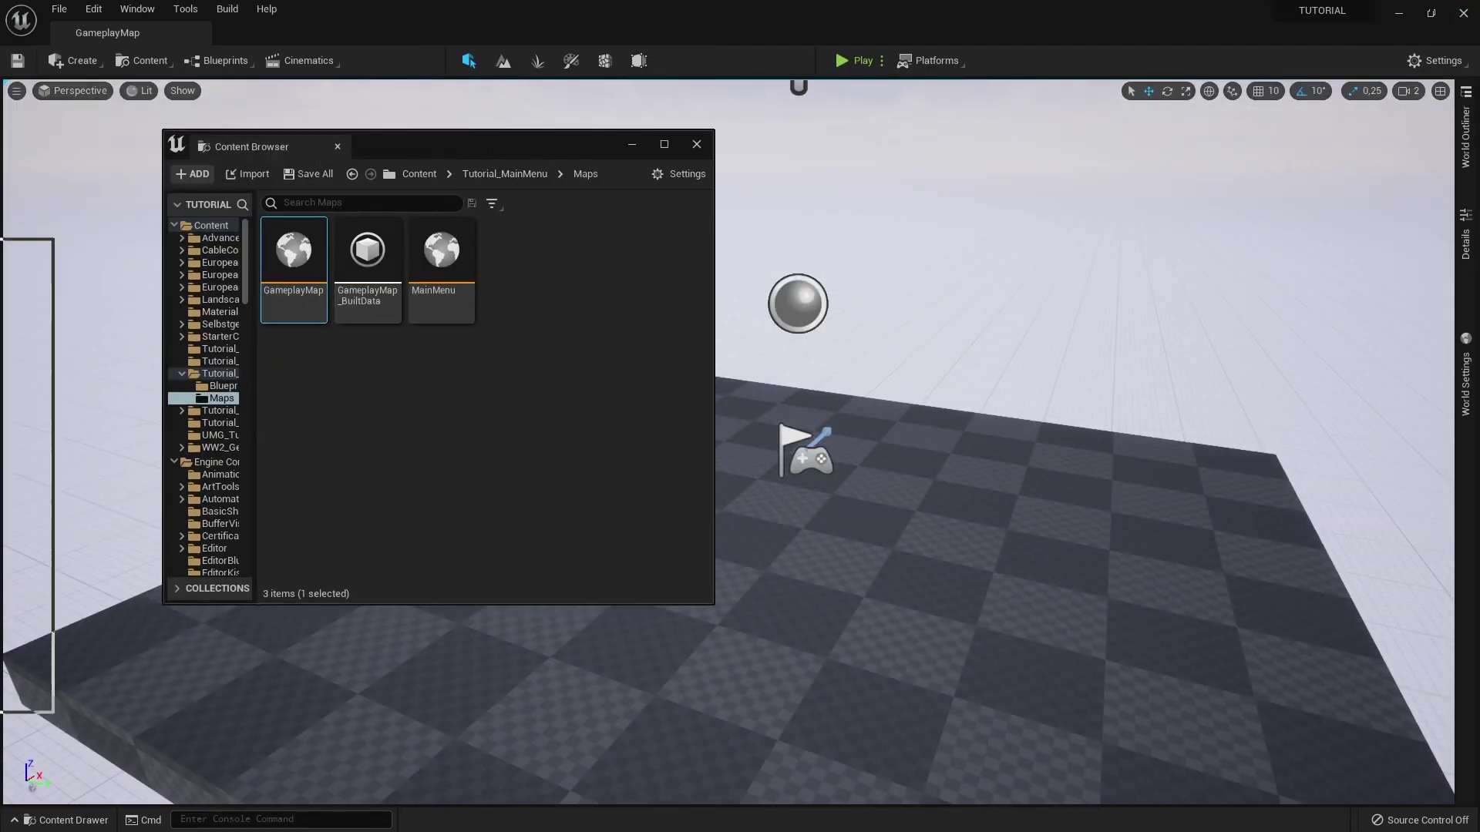
{"action": "left_click_drag", "start_coordinate": [469, 158], "coordinate": [603, 193]}
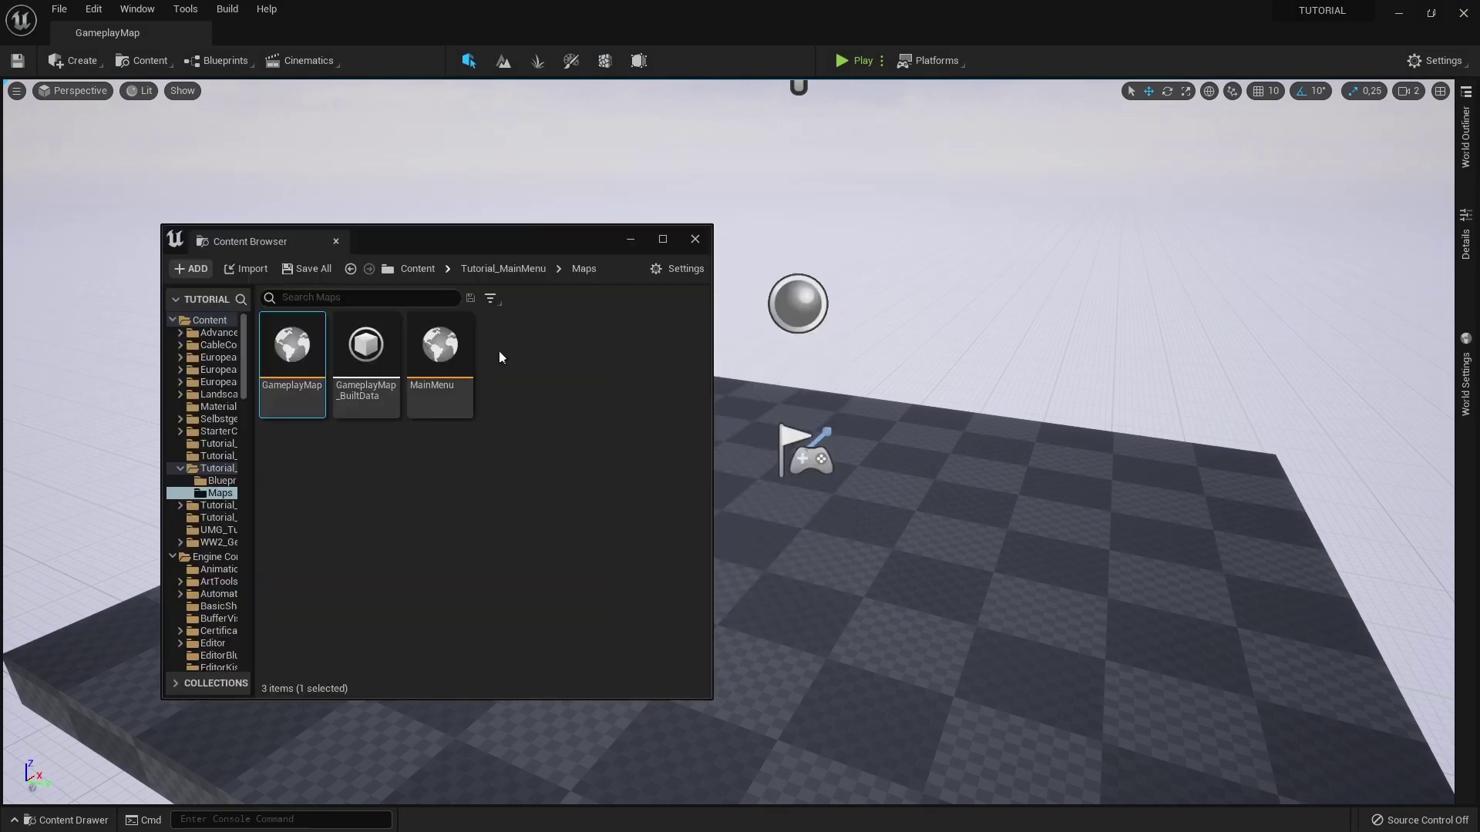
{"action": "left_click", "coordinate": [197, 271]}
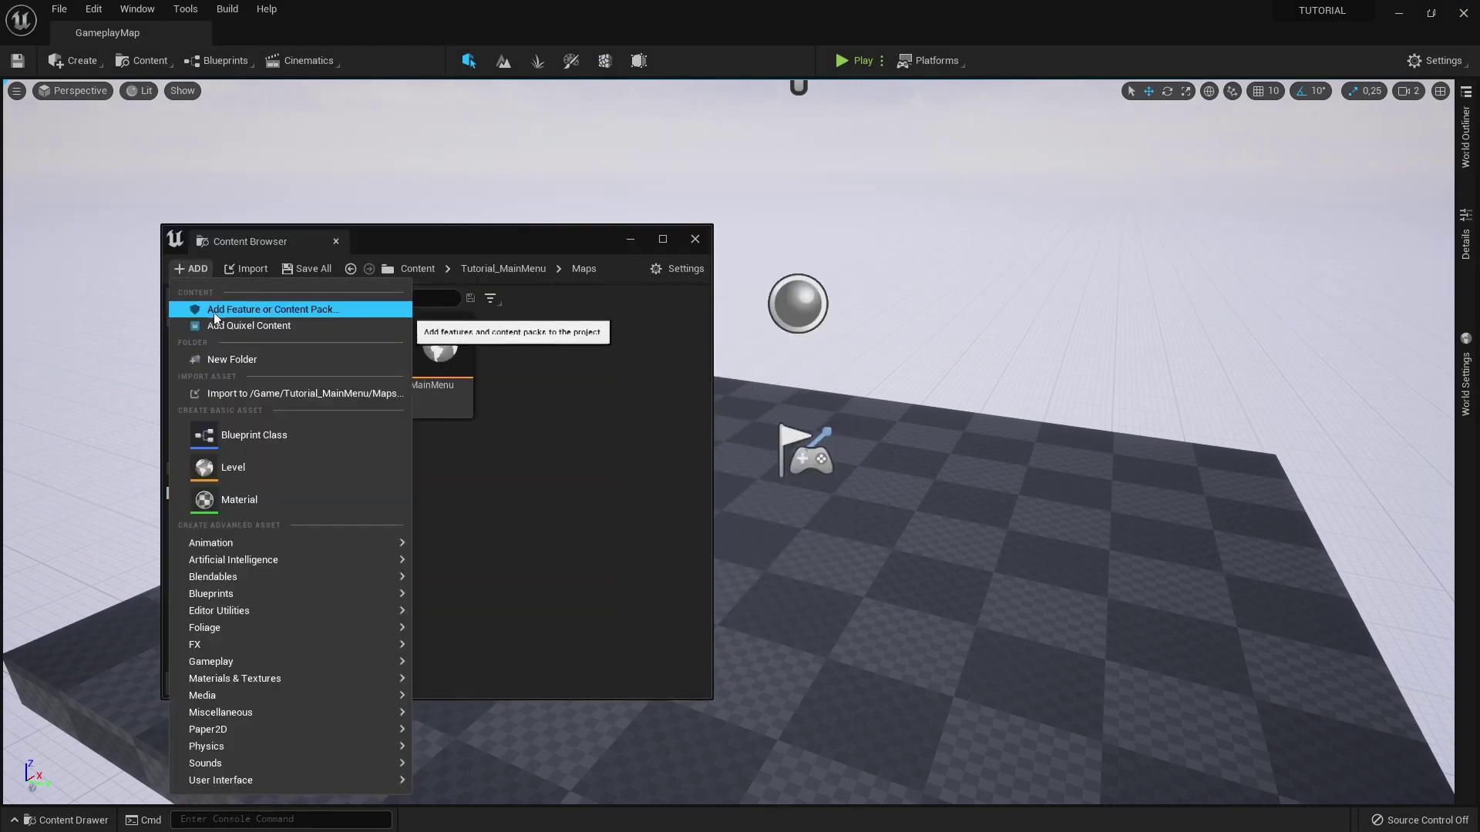
Add the Third Person feature pack to the project from the Add Feature or Content Pack window
{"action": "left_click", "coordinate": [303, 312]}
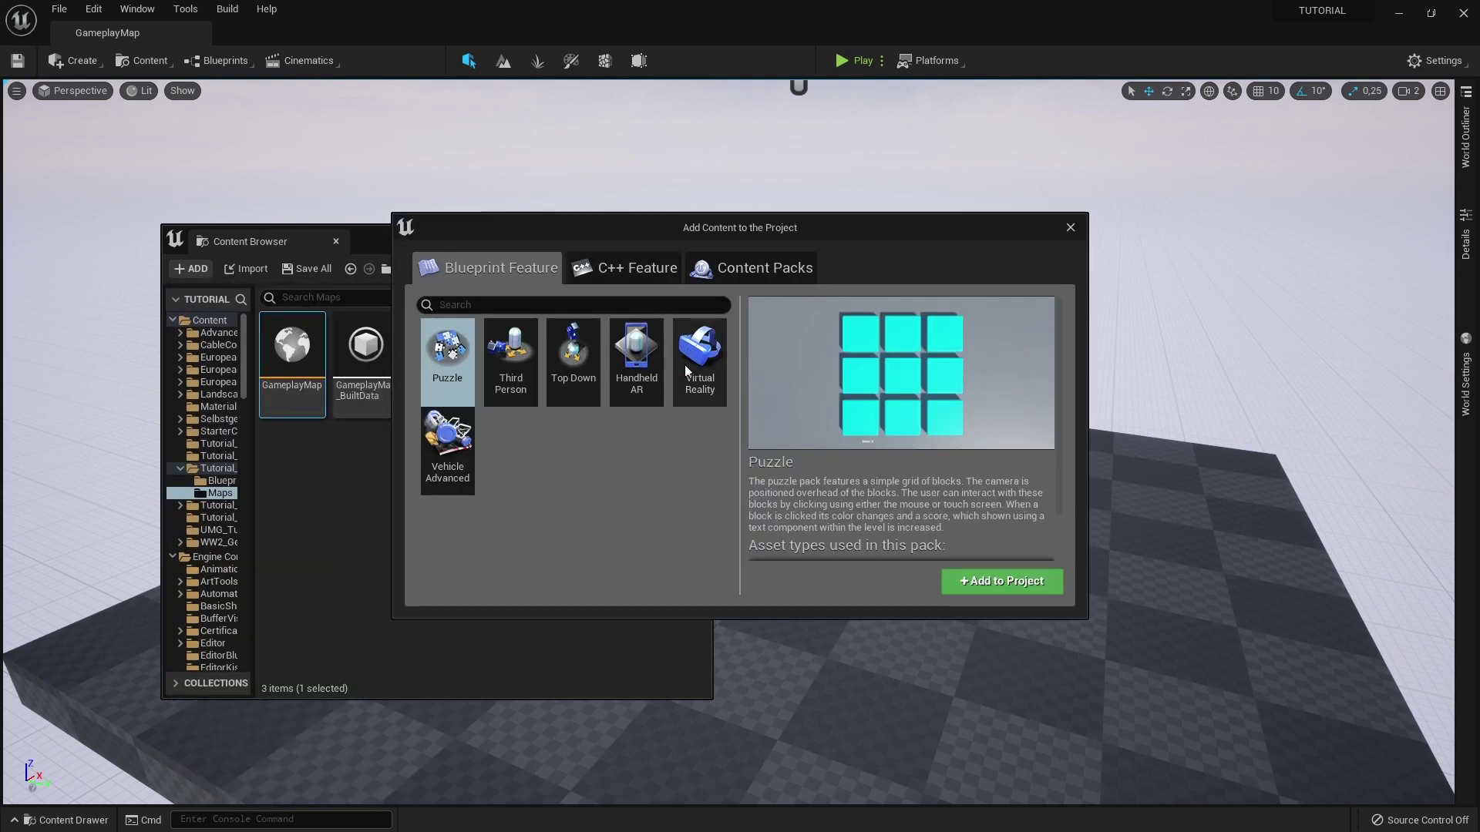
{"action": "left_click", "coordinate": [528, 380]}
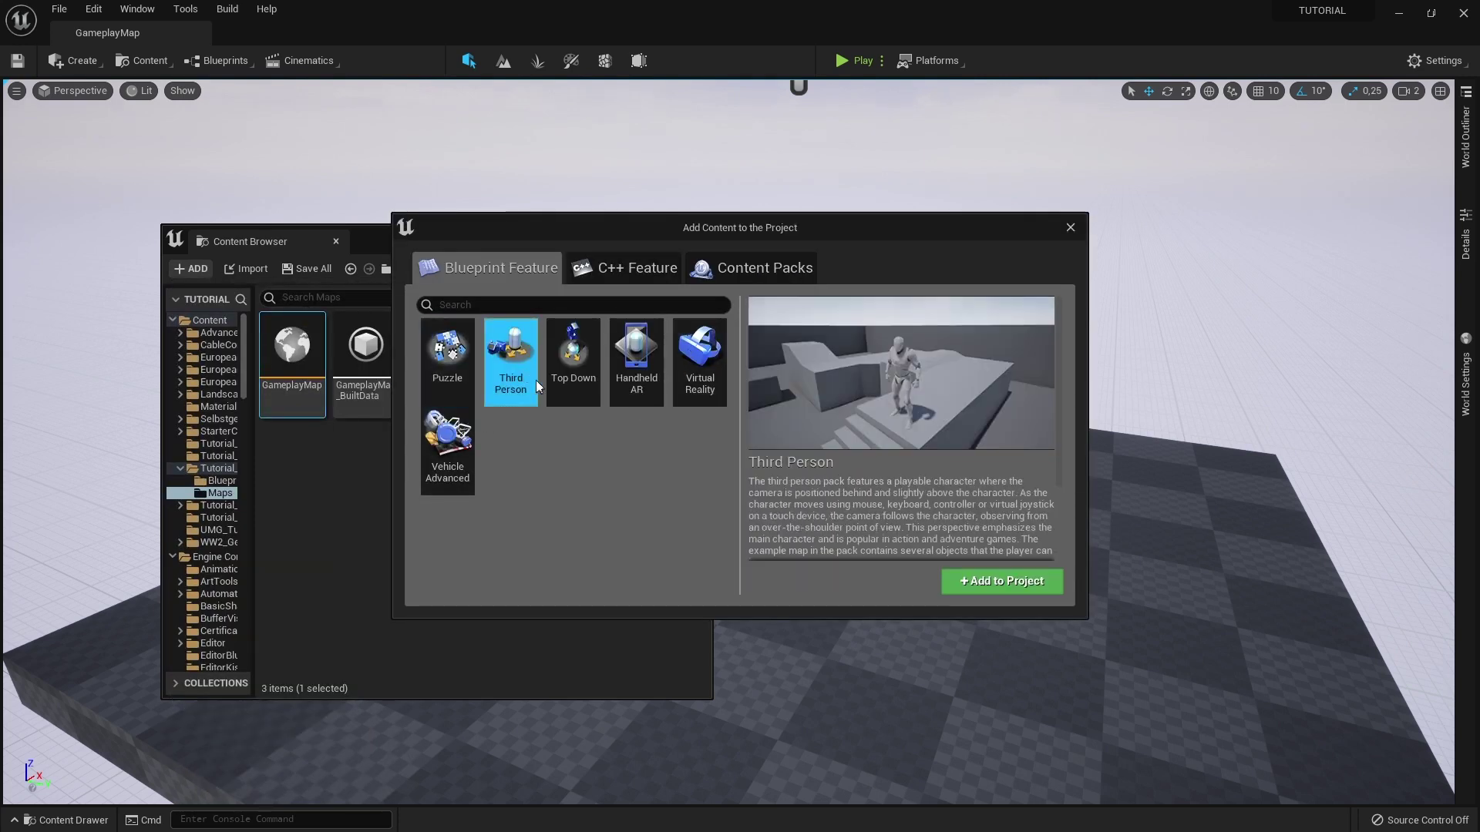
{"action": "left_click", "coordinate": [1013, 589]}
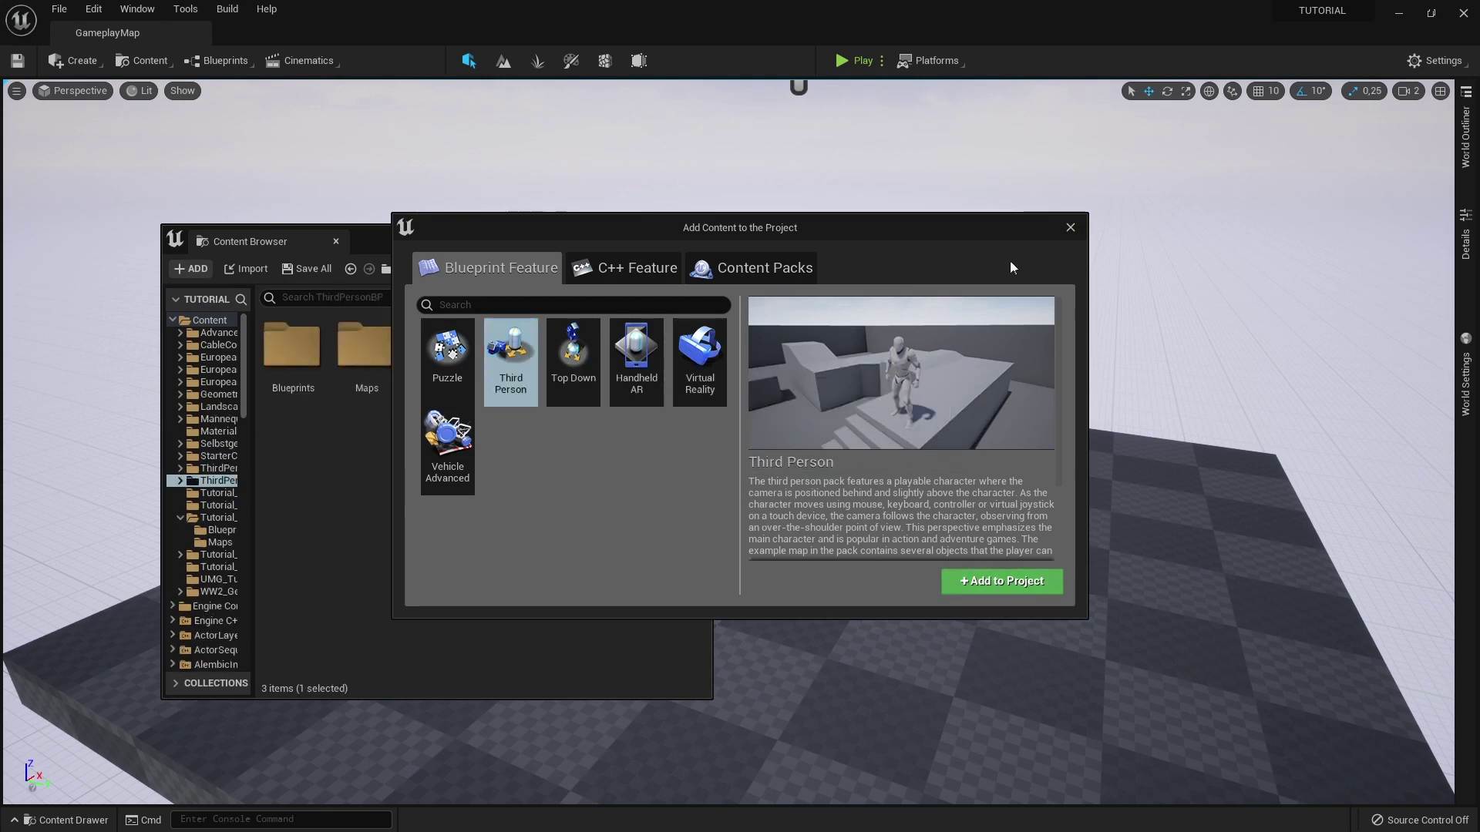
{"action": "left_click", "coordinate": [1071, 228]}
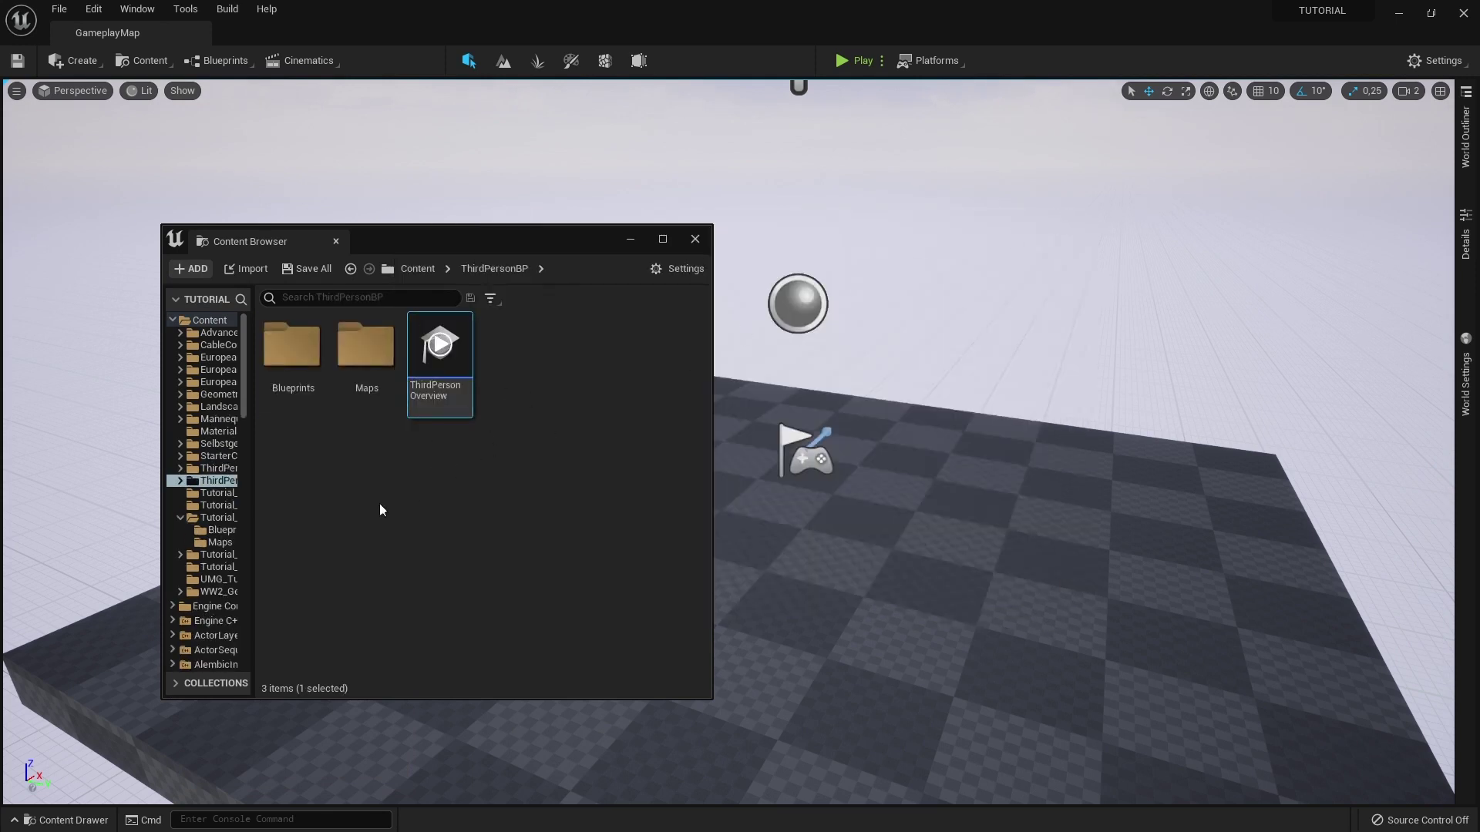
Move both ThirdPerson folders into the Tutorial_MainMenu folder
{"action": "left_click", "coordinate": [208, 467]}
{"action": "left_click", "coordinate": [208, 480], "text": "ctrl"}
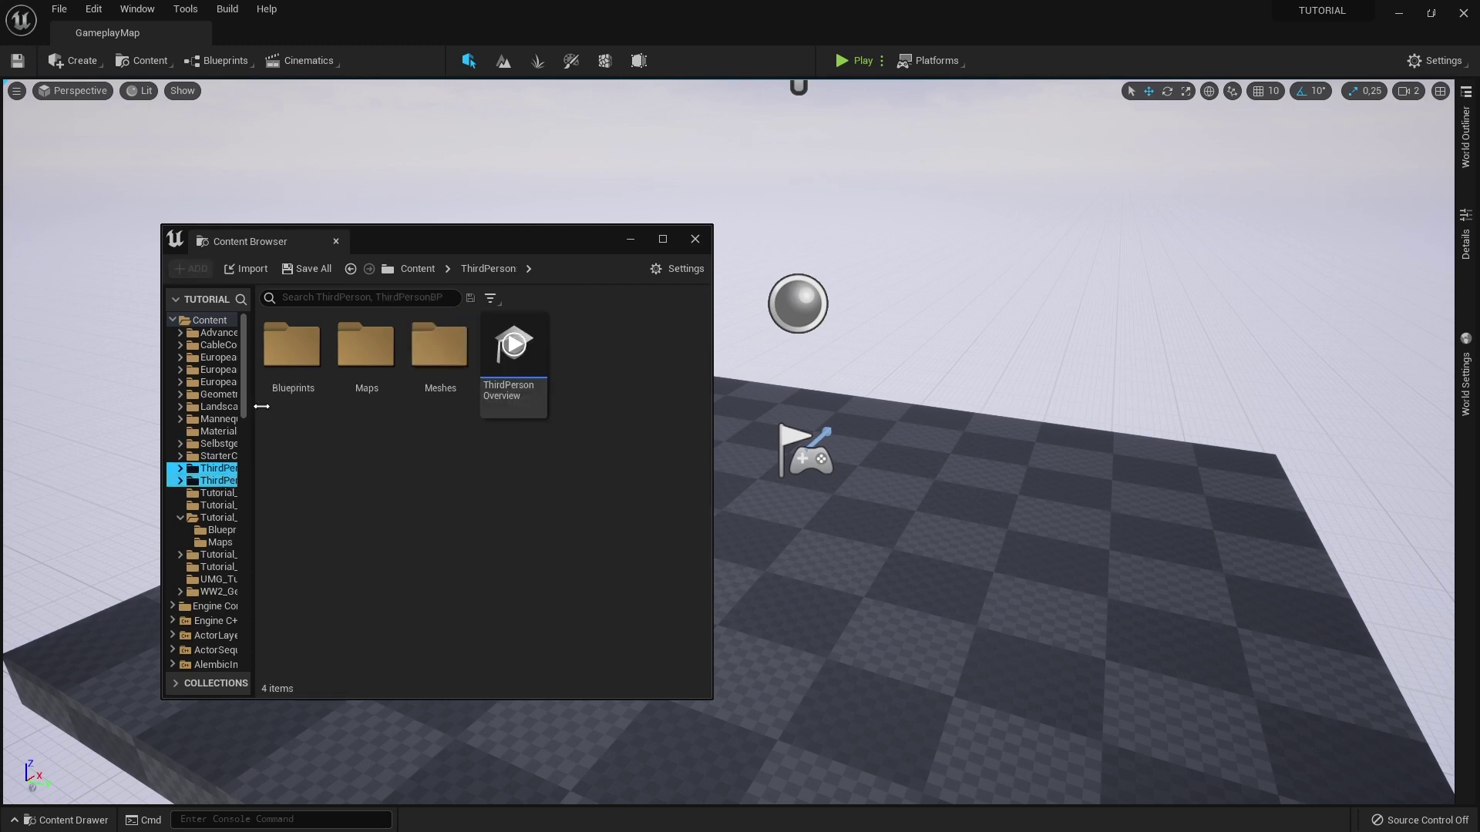
{"action": "left_click_drag", "start_coordinate": [258, 398], "coordinate": [349, 432]}
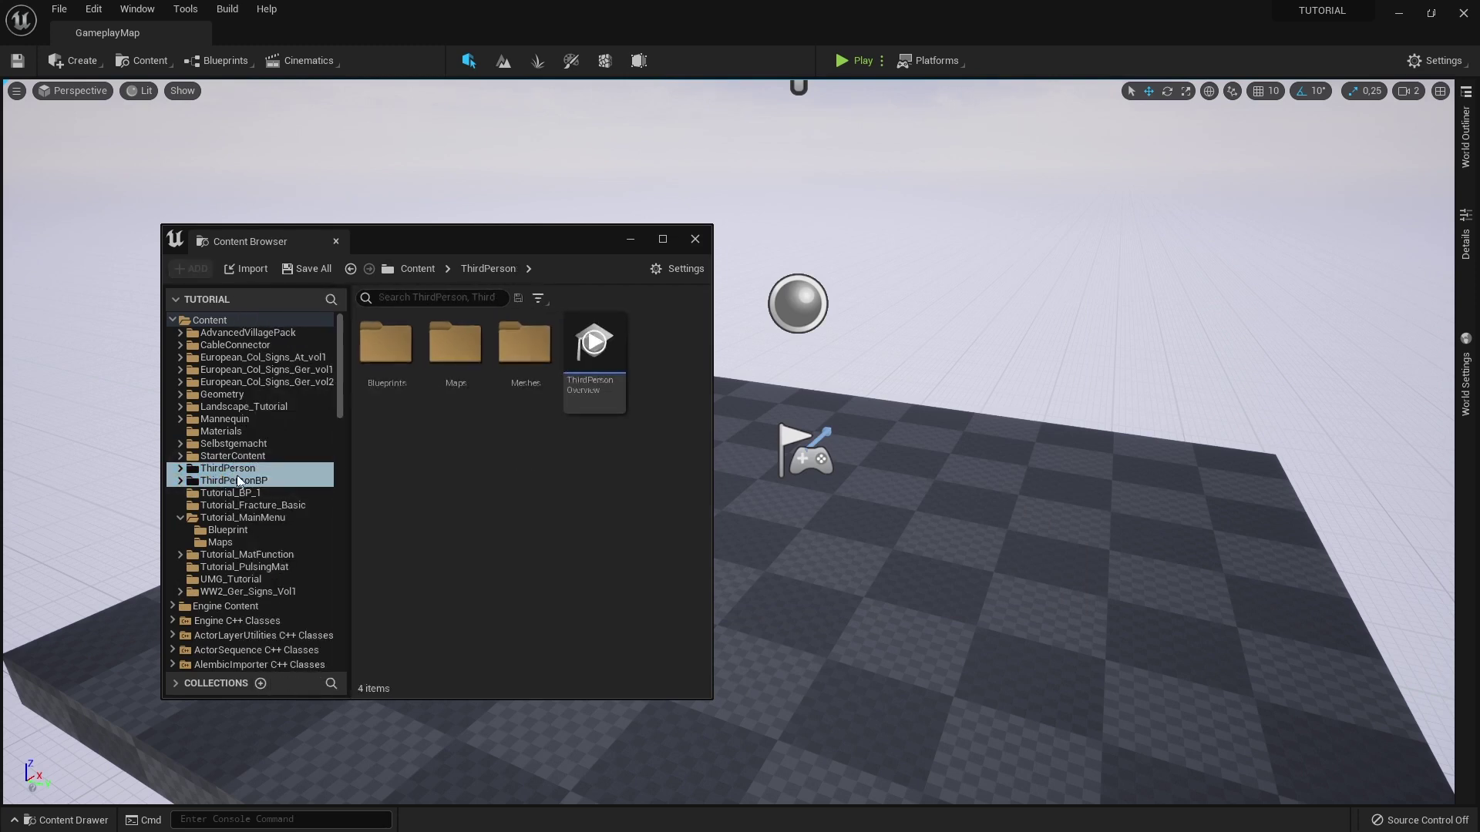
{"action": "left_click_drag", "start_coordinate": [258, 486], "coordinate": [233, 518]}
{"action": "left_click", "coordinate": [293, 551]}
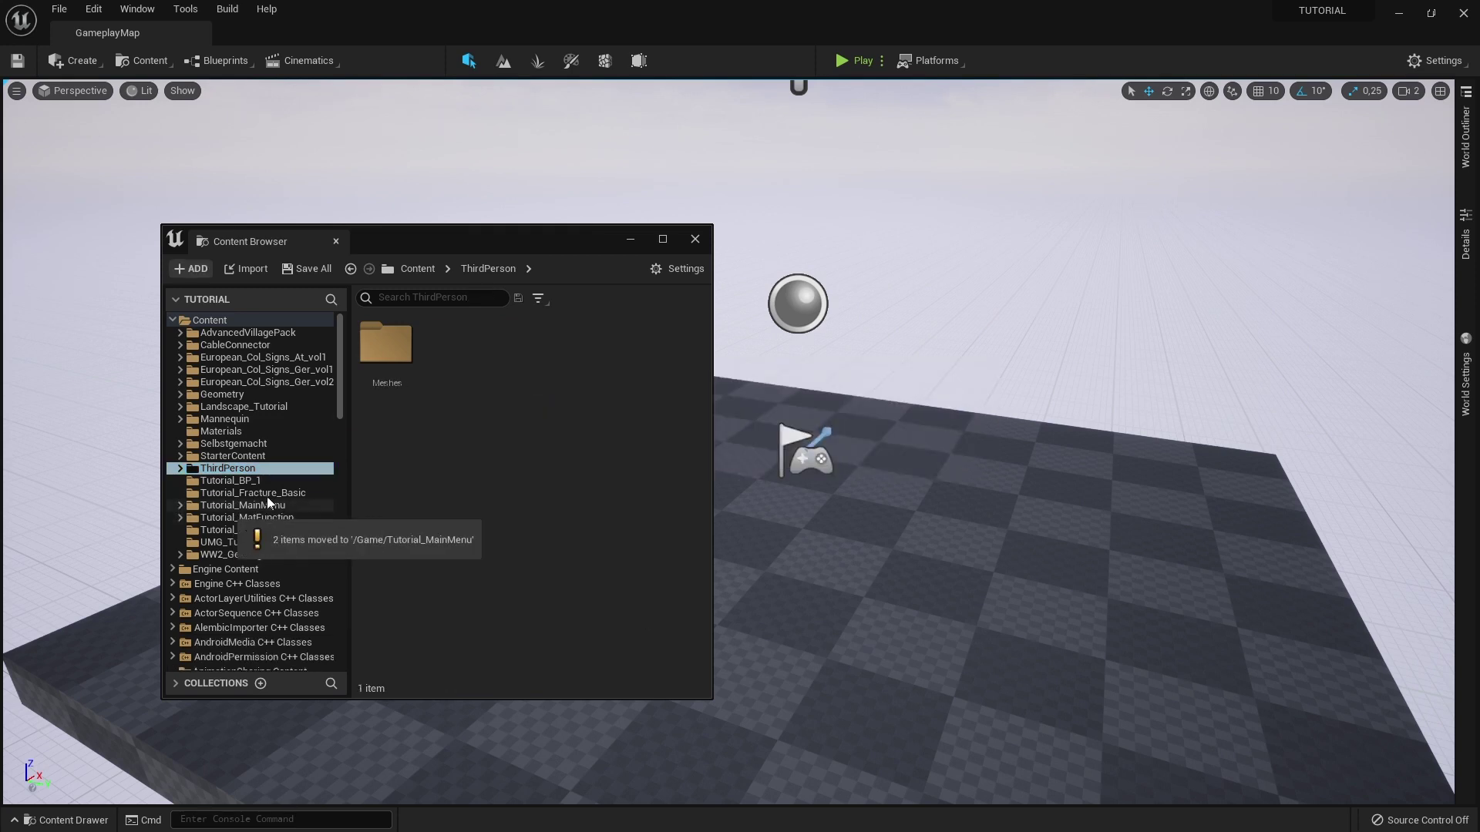
{"action": "left_click", "coordinate": [273, 505]}
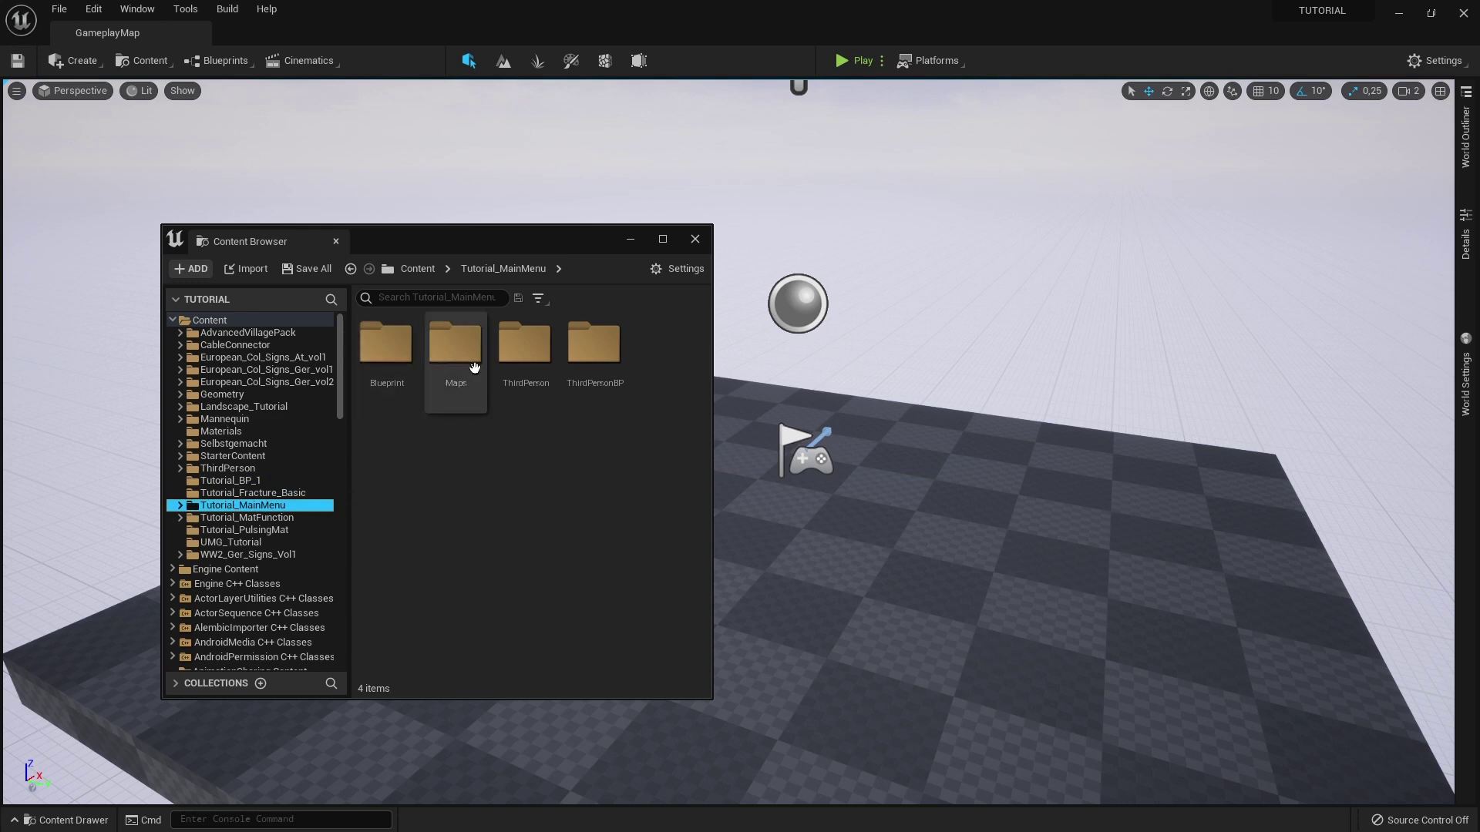
{"action": "left_click", "coordinate": [525, 355]}
{"action": "left_click", "coordinate": [596, 375], "text": "ctrl"}
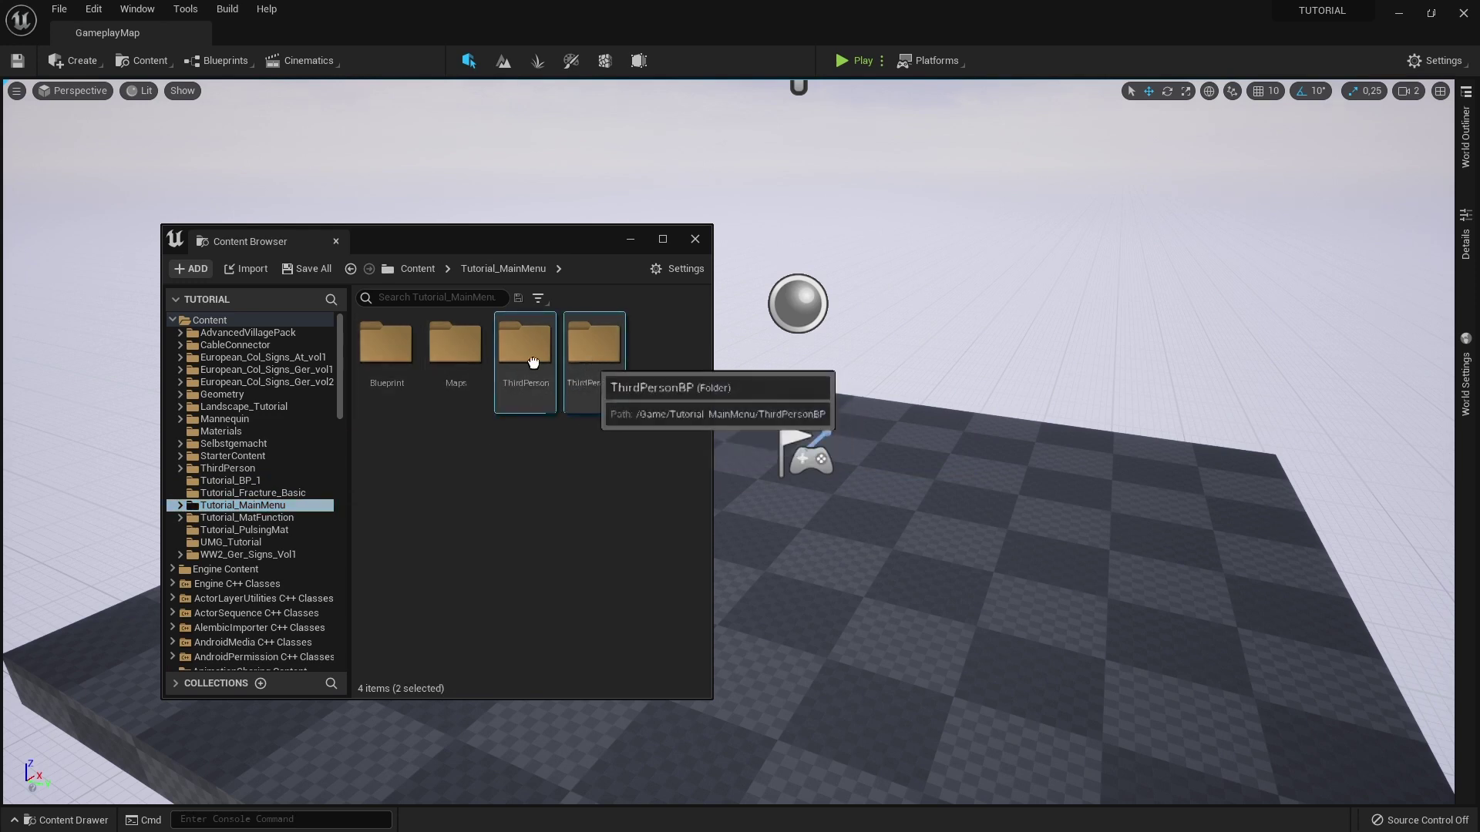
{"action": "mouse_move", "coordinate": [596, 376]}
{"action": "left_mouse_down"}
{"action": "mouse_move", "coordinate": [401, 385]}
{"action": "mouse_move", "coordinate": [423, 505]}
{"action": "left_mouse_up"}
Create a Gameplay folder in Tutorial_MainMenu and move ThirdPersonBP into it
{"action": "right_click", "coordinate": [423, 505]}
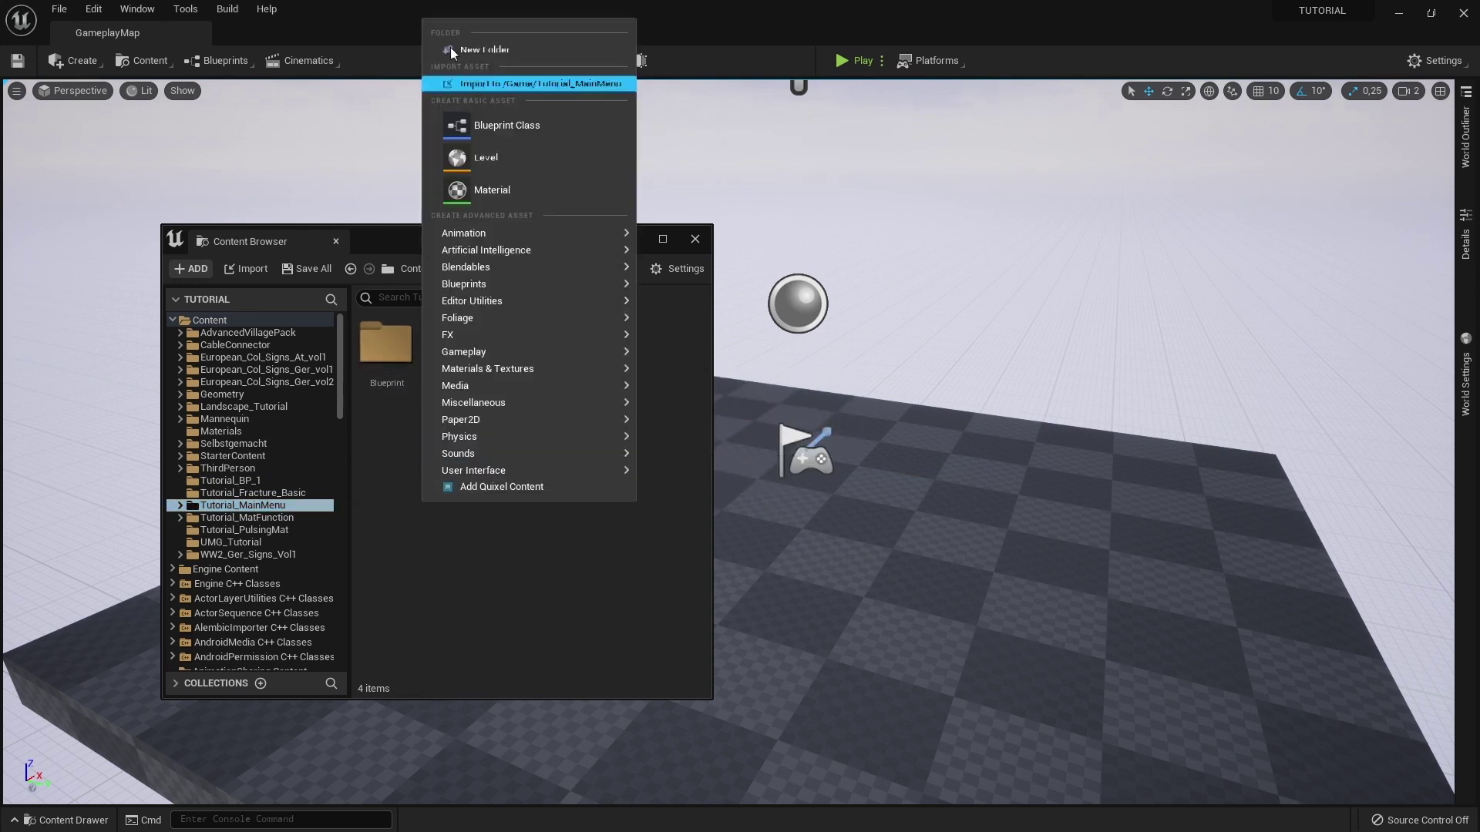
{"action": "left_click", "coordinate": [488, 51]}
{"action": "type", "text": "Gamepla"}
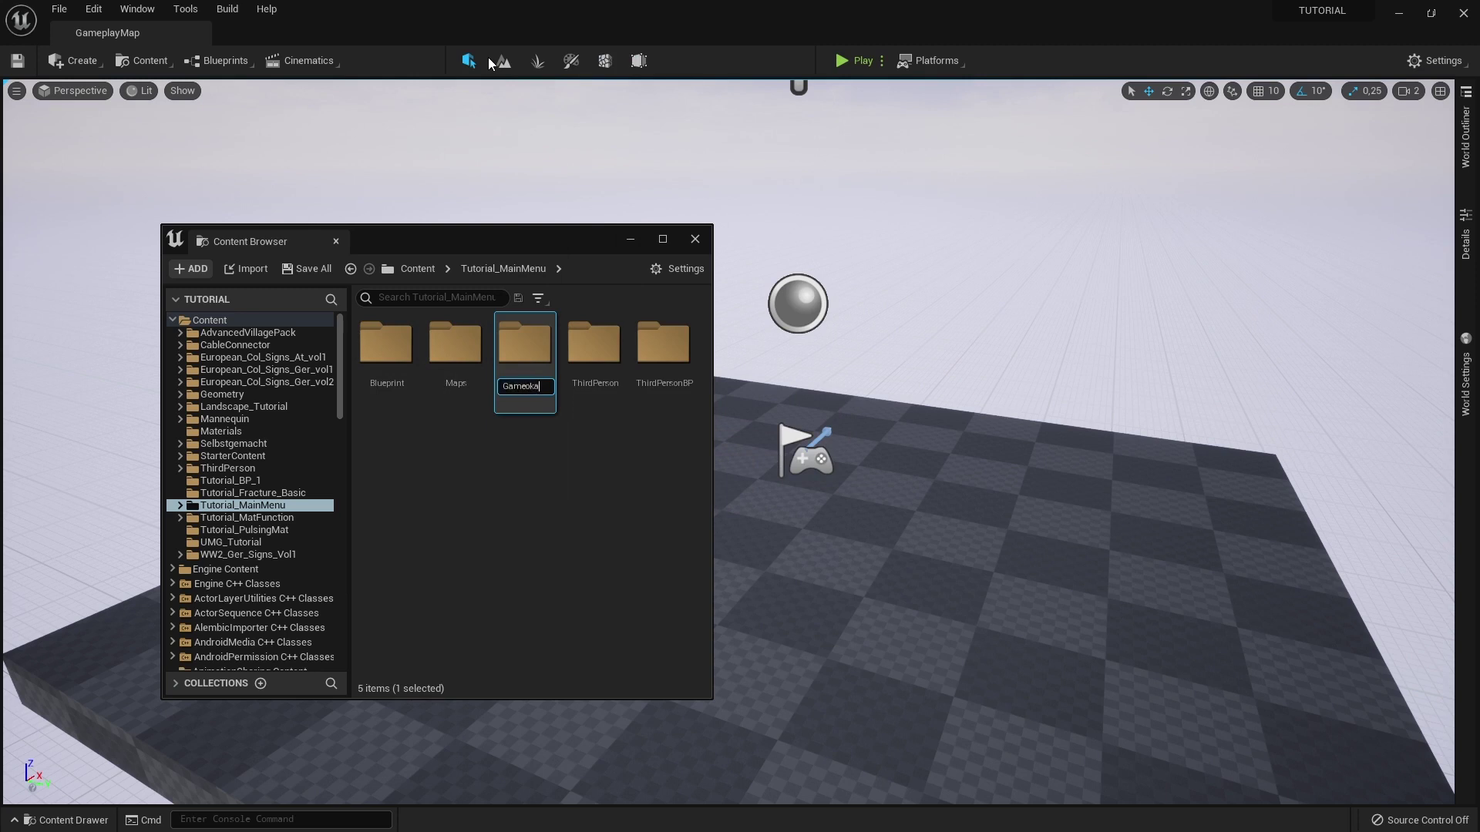
{"action": "type", "text": "y"}
{"action": "key", "text": "Return"}
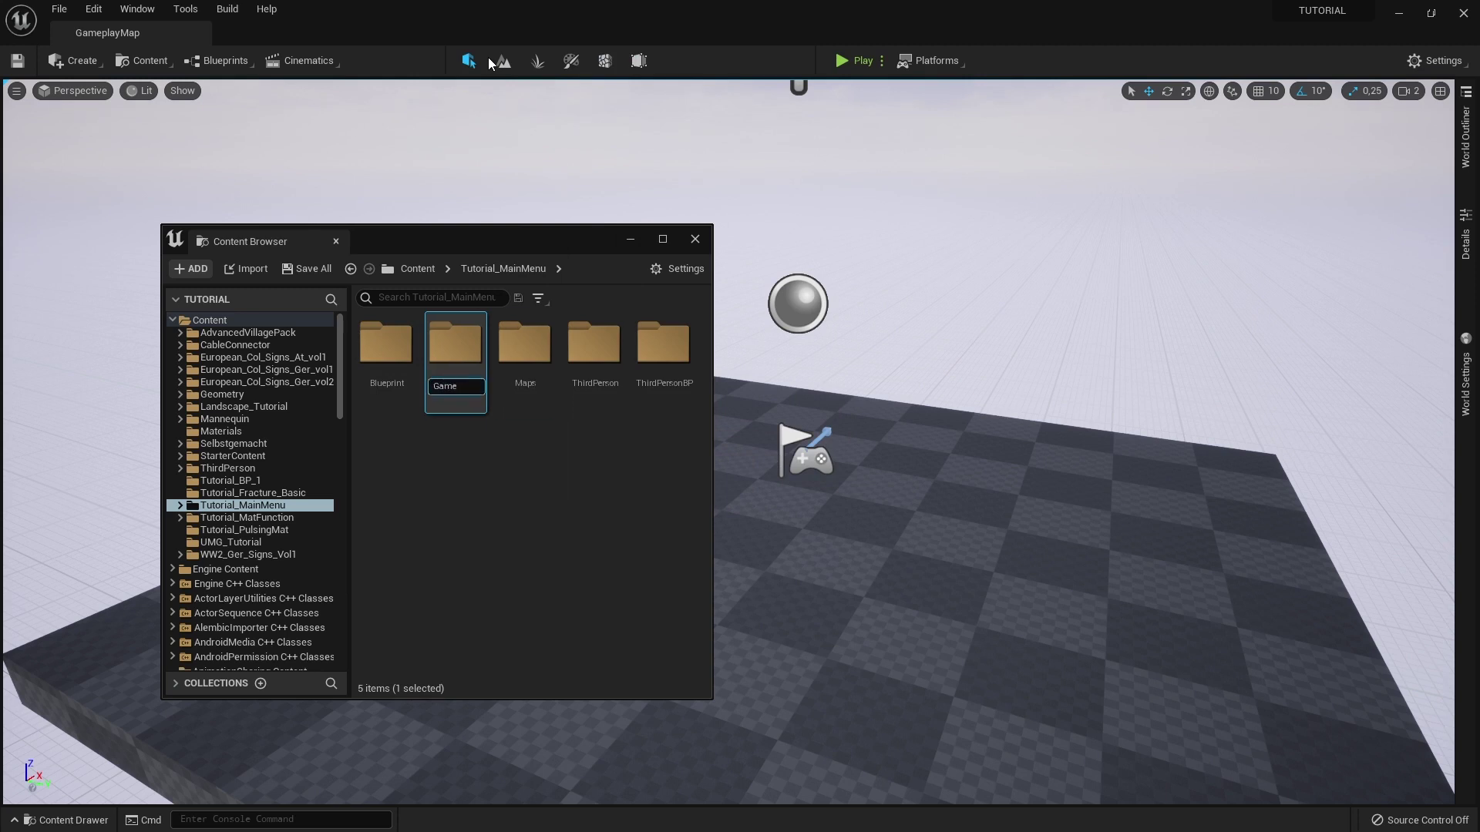
{"action": "mouse_move", "coordinate": [585, 310]}
{"action": "left_mouse_down"}
{"action": "mouse_move", "coordinate": [682, 359]}
{"action": "mouse_move", "coordinate": [454, 374]}
{"action": "left_mouse_up"}
{"action": "left_click", "coordinate": [512, 395]}
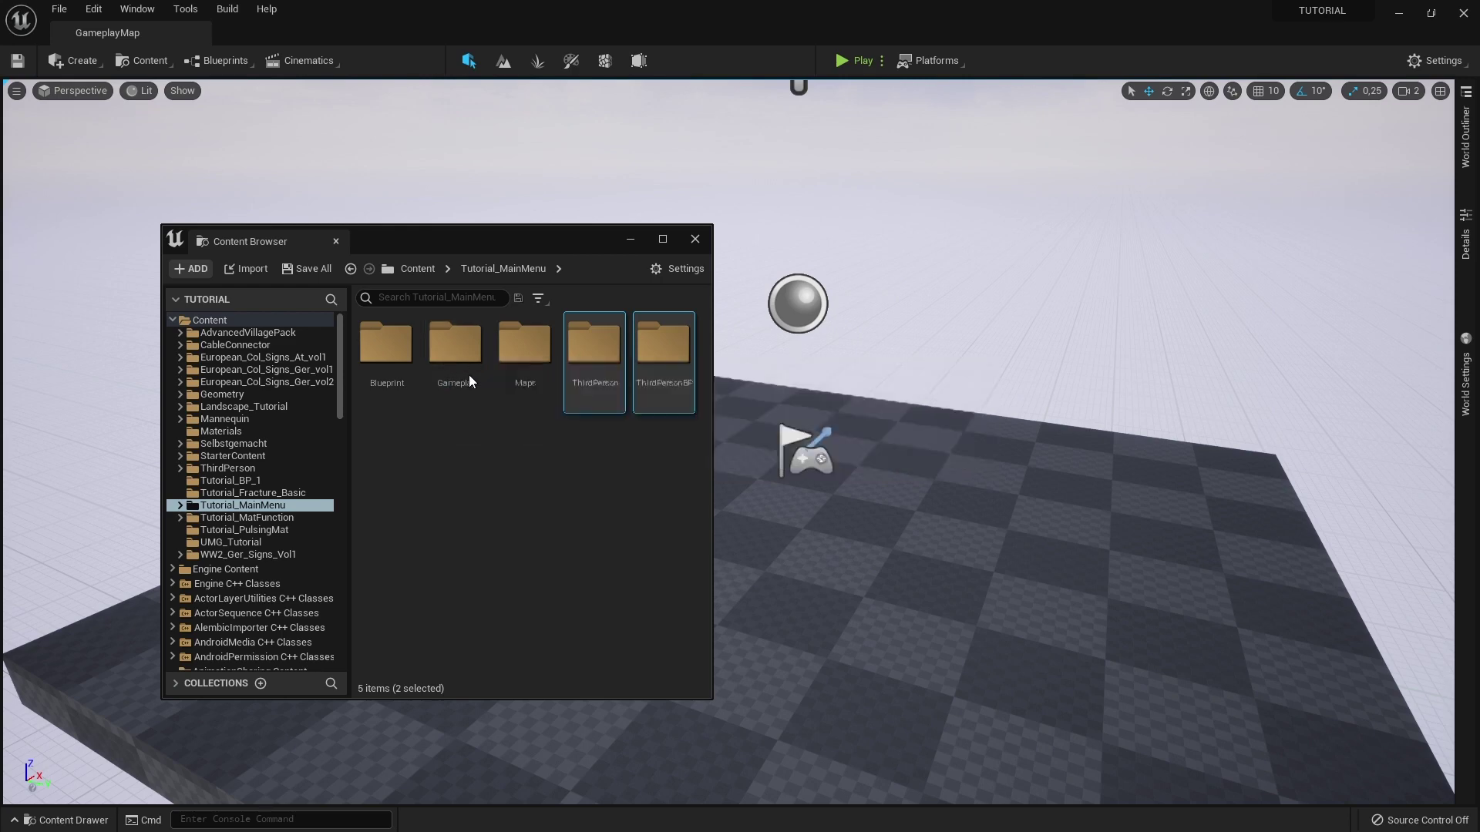
{"action": "left_click_drag", "start_coordinate": [535, 251], "coordinate": [459, 182]}
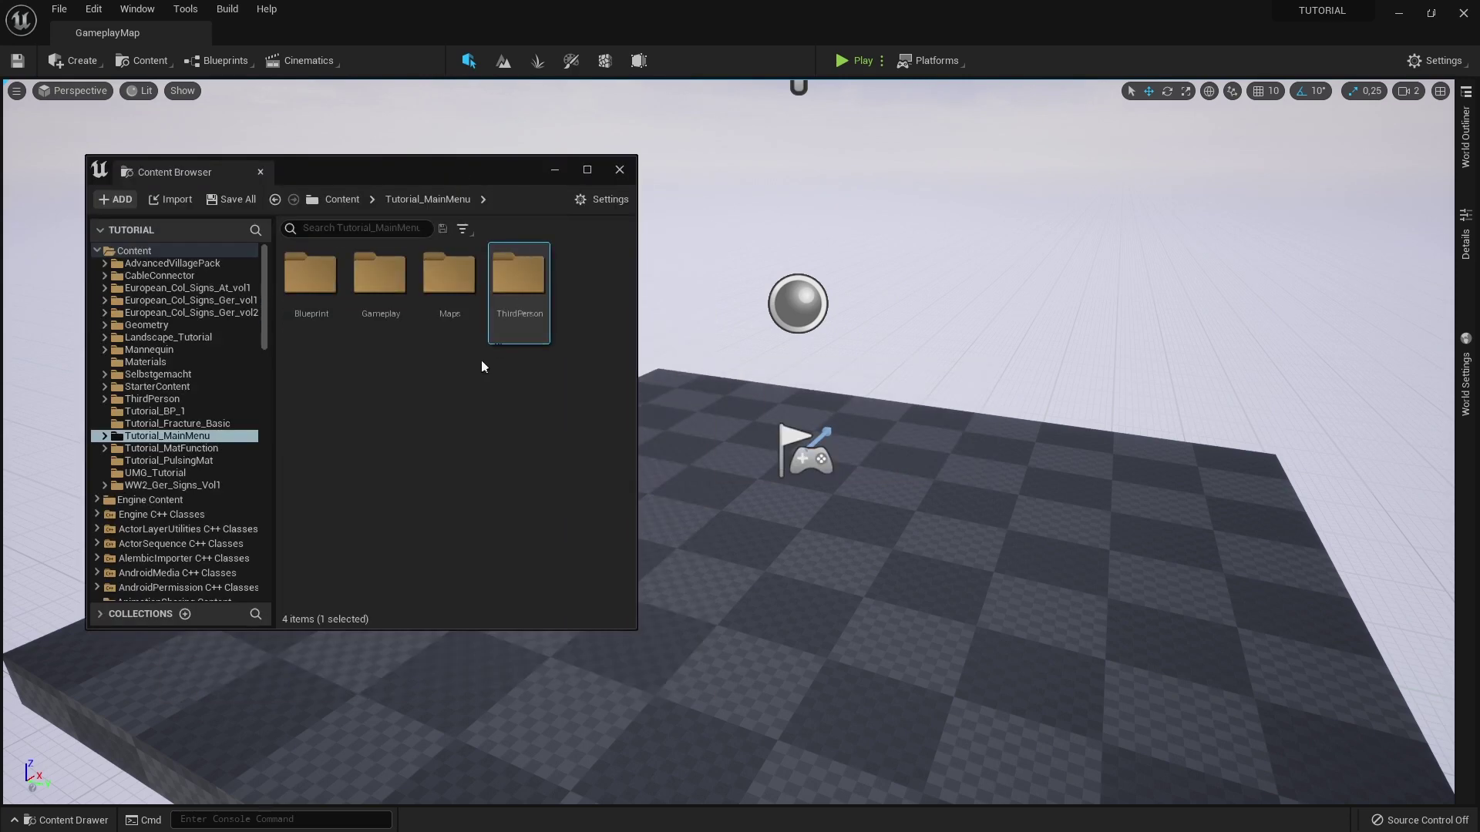
{"action": "double_click", "coordinate": [517, 270]}
{"action": "left_click", "coordinate": [444, 200]}
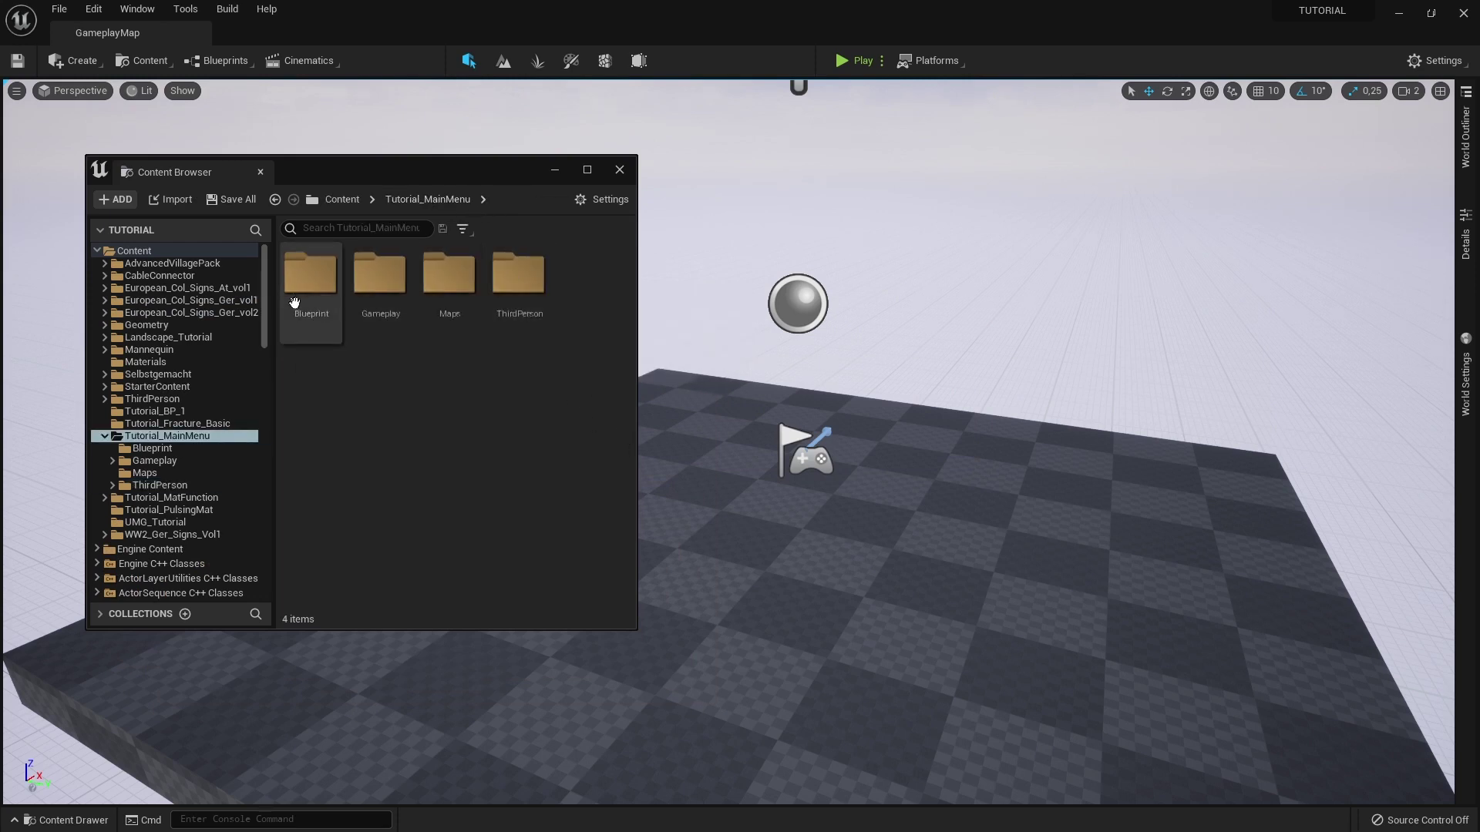
Copy ThirdPerson into Gameplay and select ThirdPersonGameMode in ThirdPersonBP/Blueprints
{"action": "left_click", "coordinate": [308, 273]}
{"action": "left_click_drag", "start_coordinate": [518, 274], "coordinate": [397, 297]}
{"action": "left_click", "coordinate": [451, 336]}
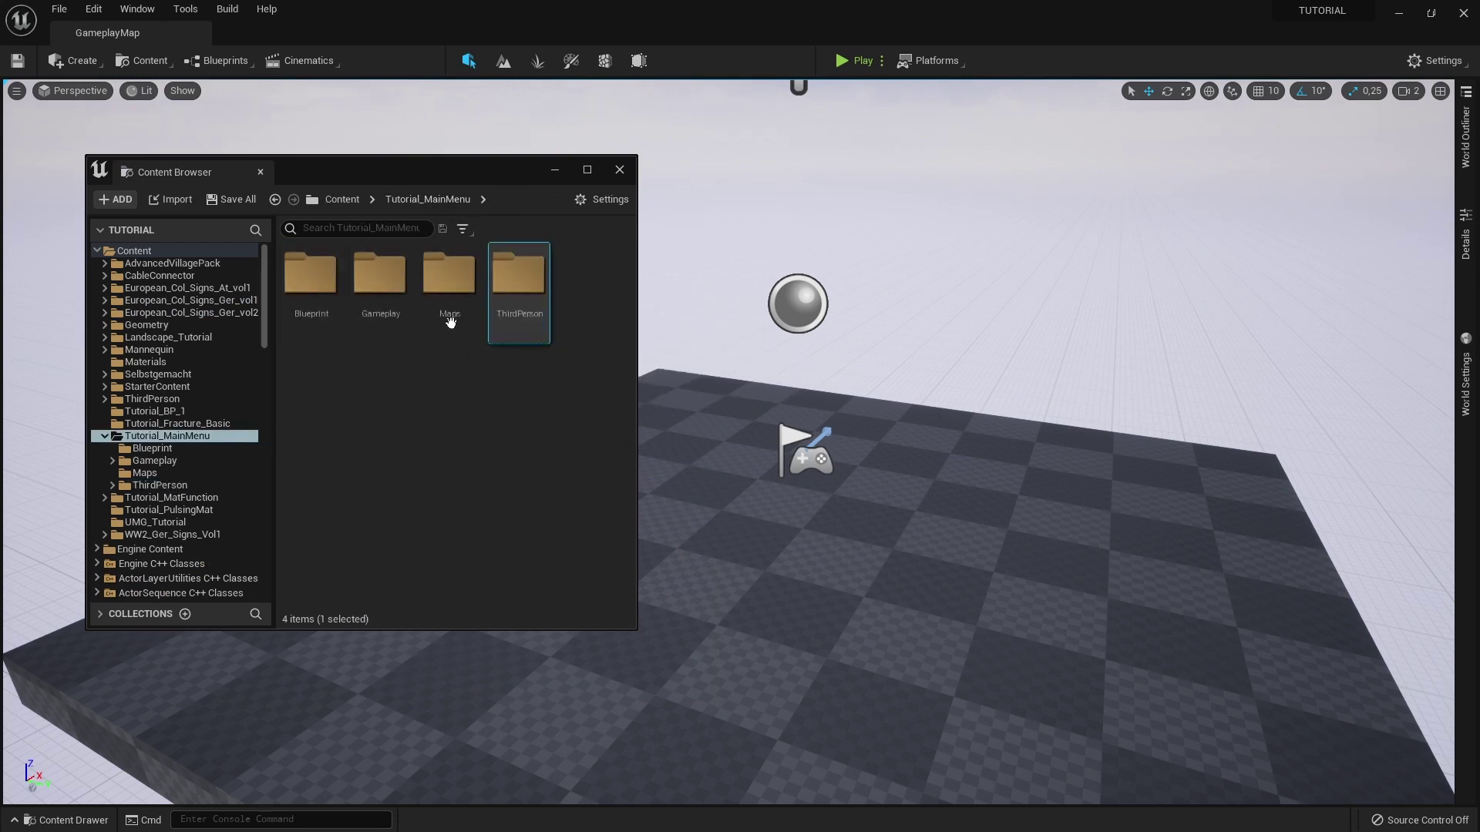
{"action": "double_click", "coordinate": [353, 295]}
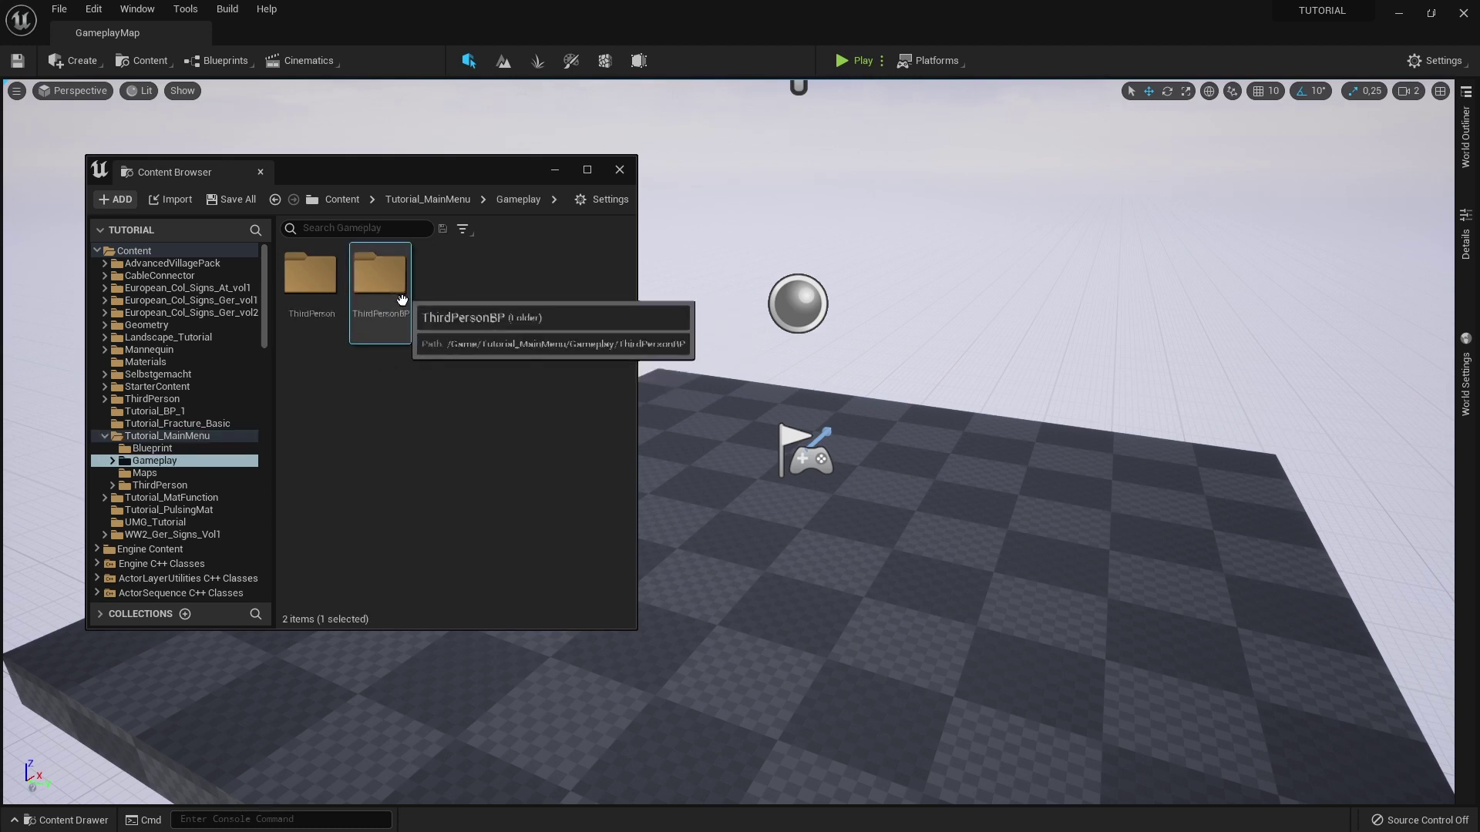
{"action": "double_click", "coordinate": [400, 298]}
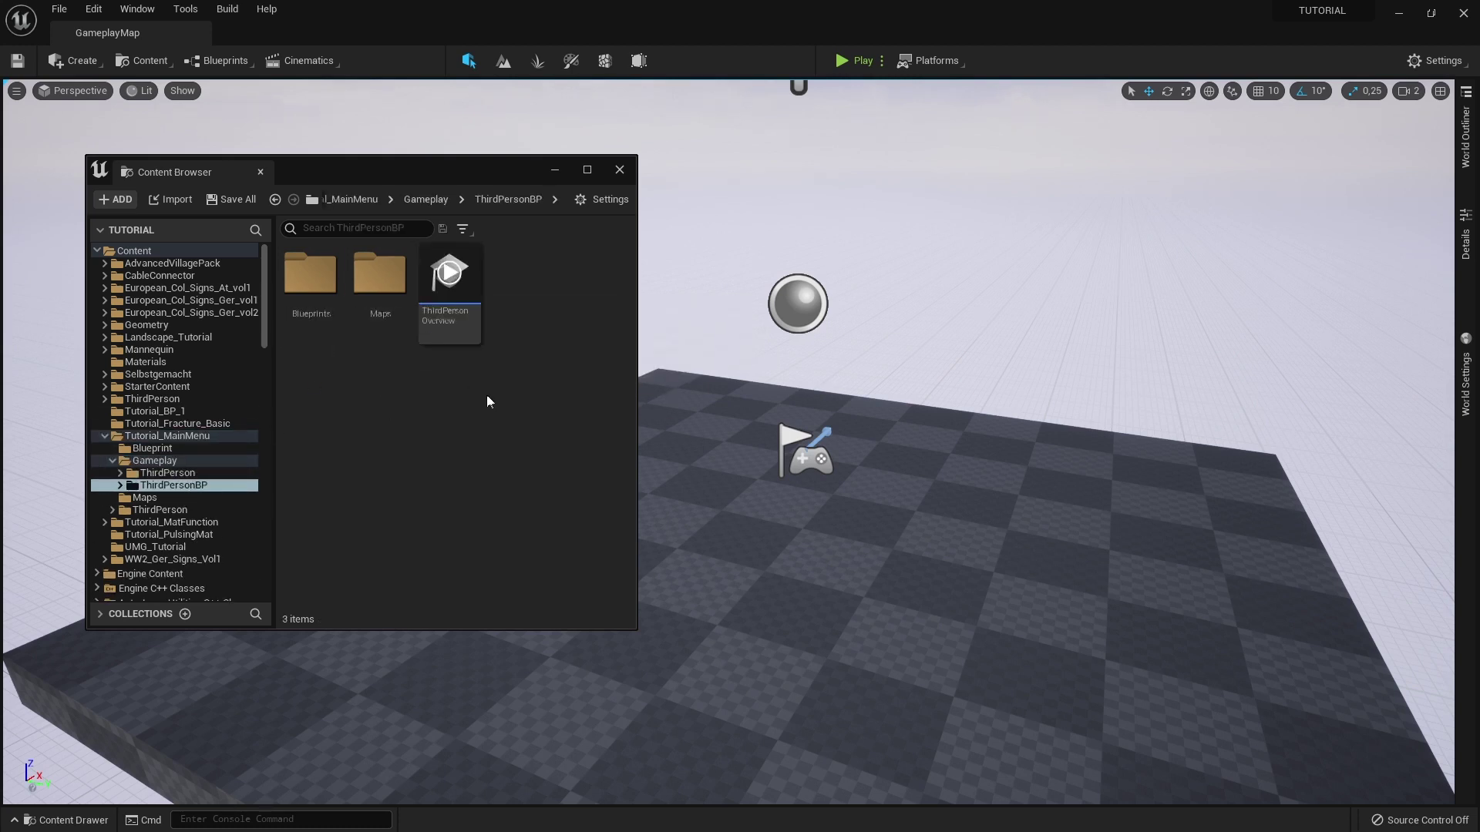
{"action": "double_click", "coordinate": [306, 279]}
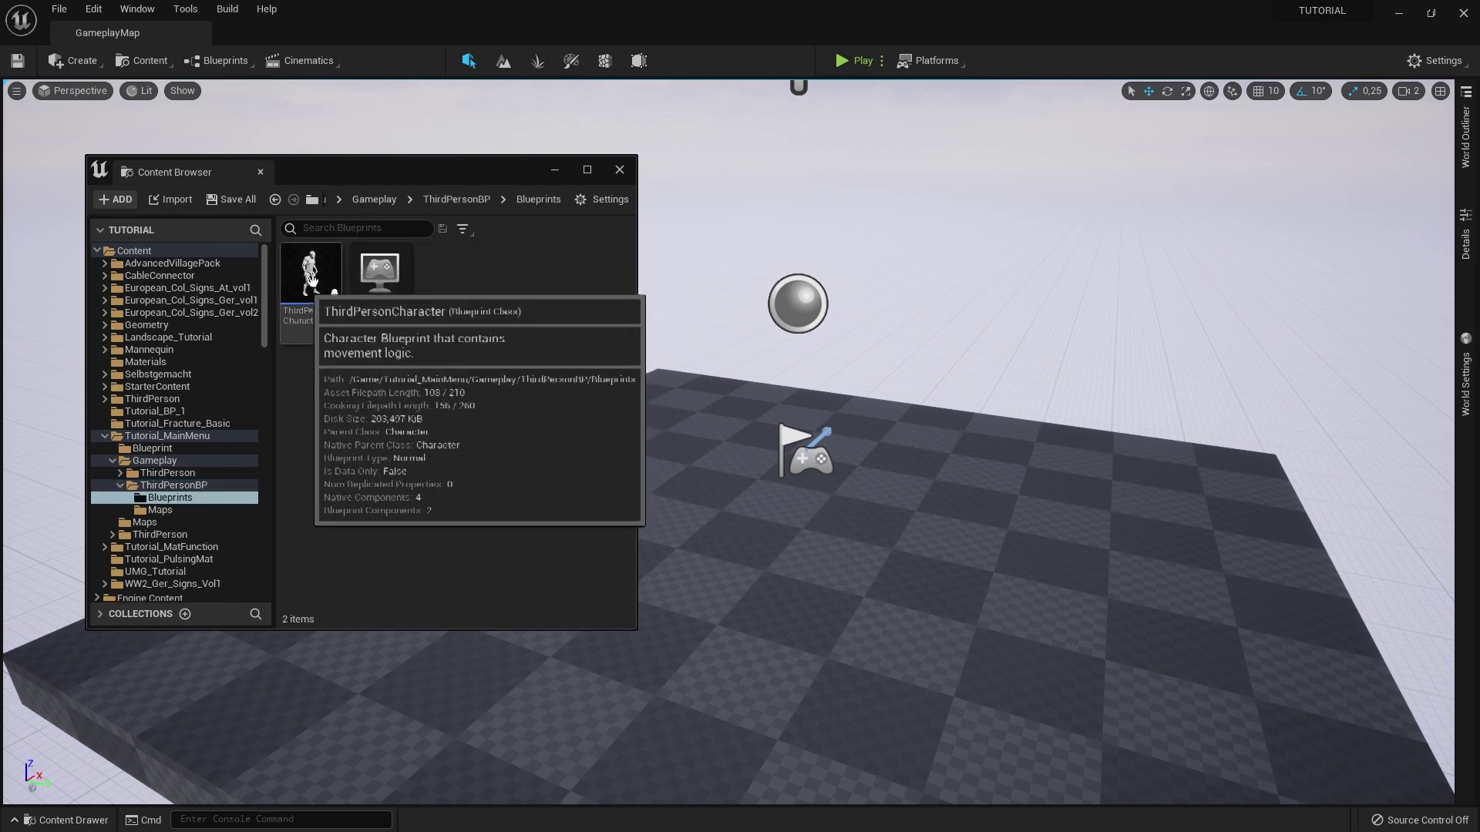
{"action": "left_click", "coordinate": [379, 292]}
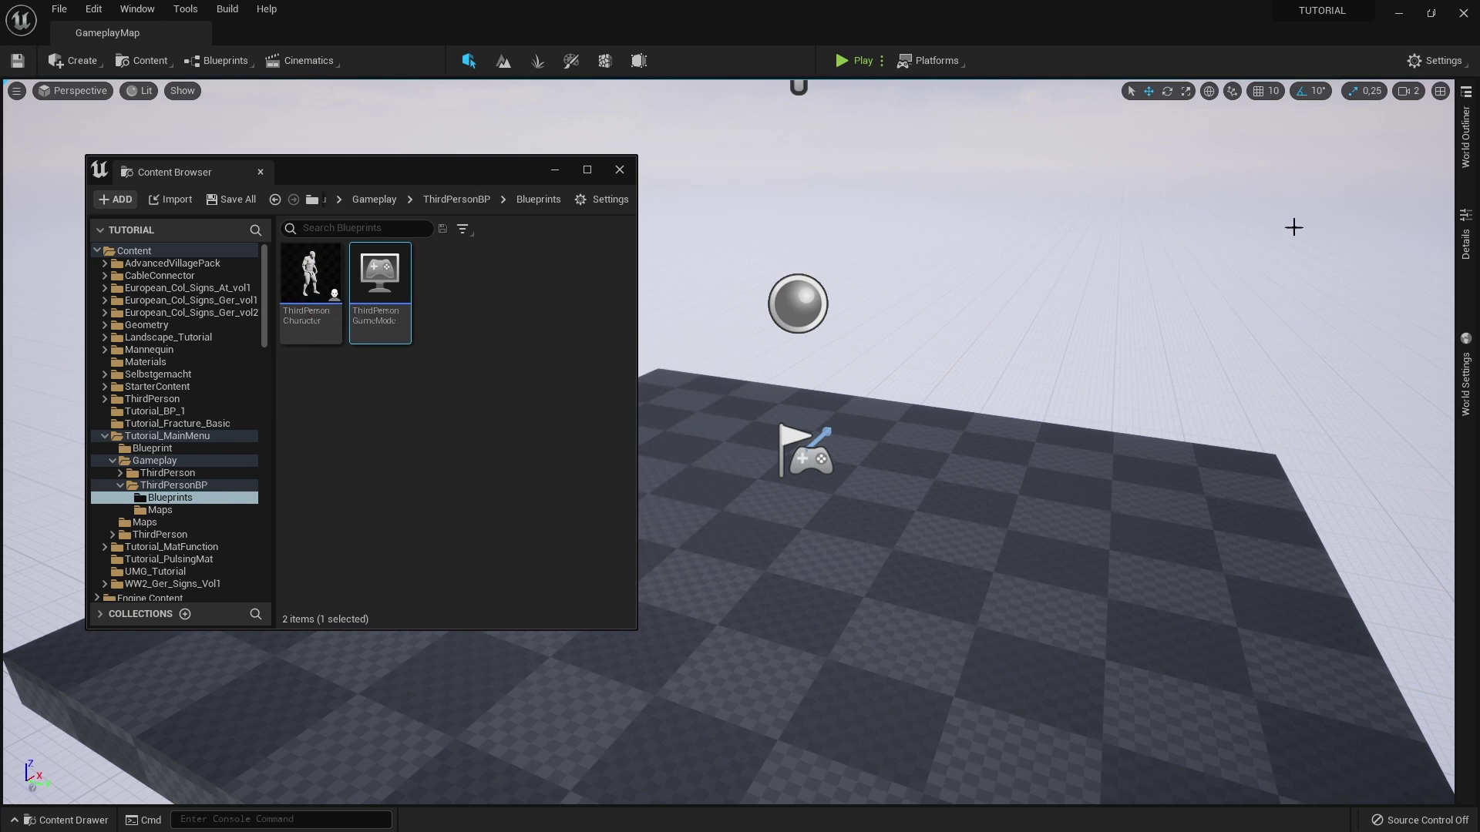
Set World Settings GameMode Override to ThirdPersonGameMode and save GameplayMap
{"action": "right_click_drag", "start_coordinate": [837, 239], "coordinate": [809, 231]}
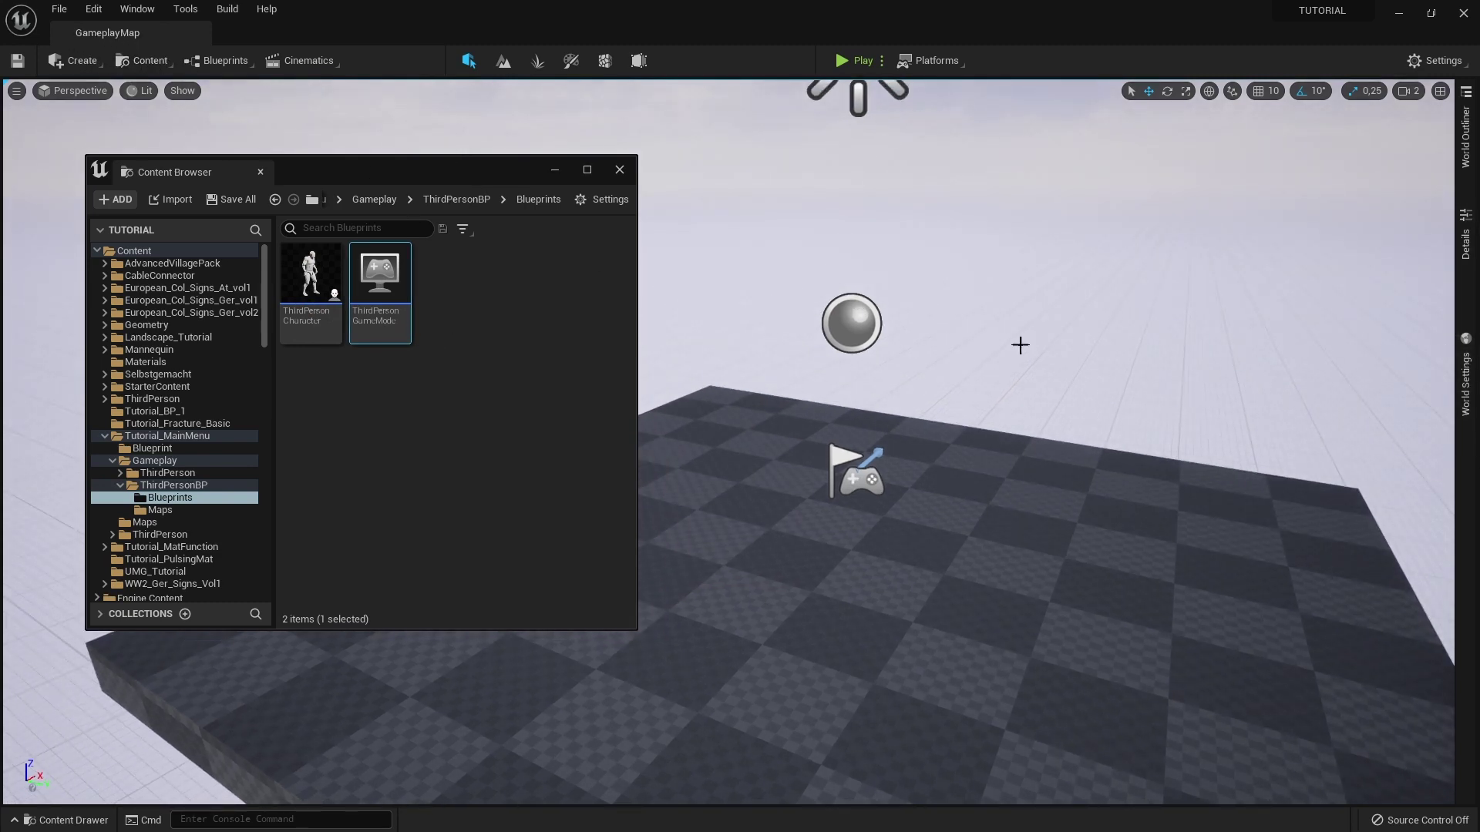
{"action": "left_click", "coordinate": [1472, 380]}
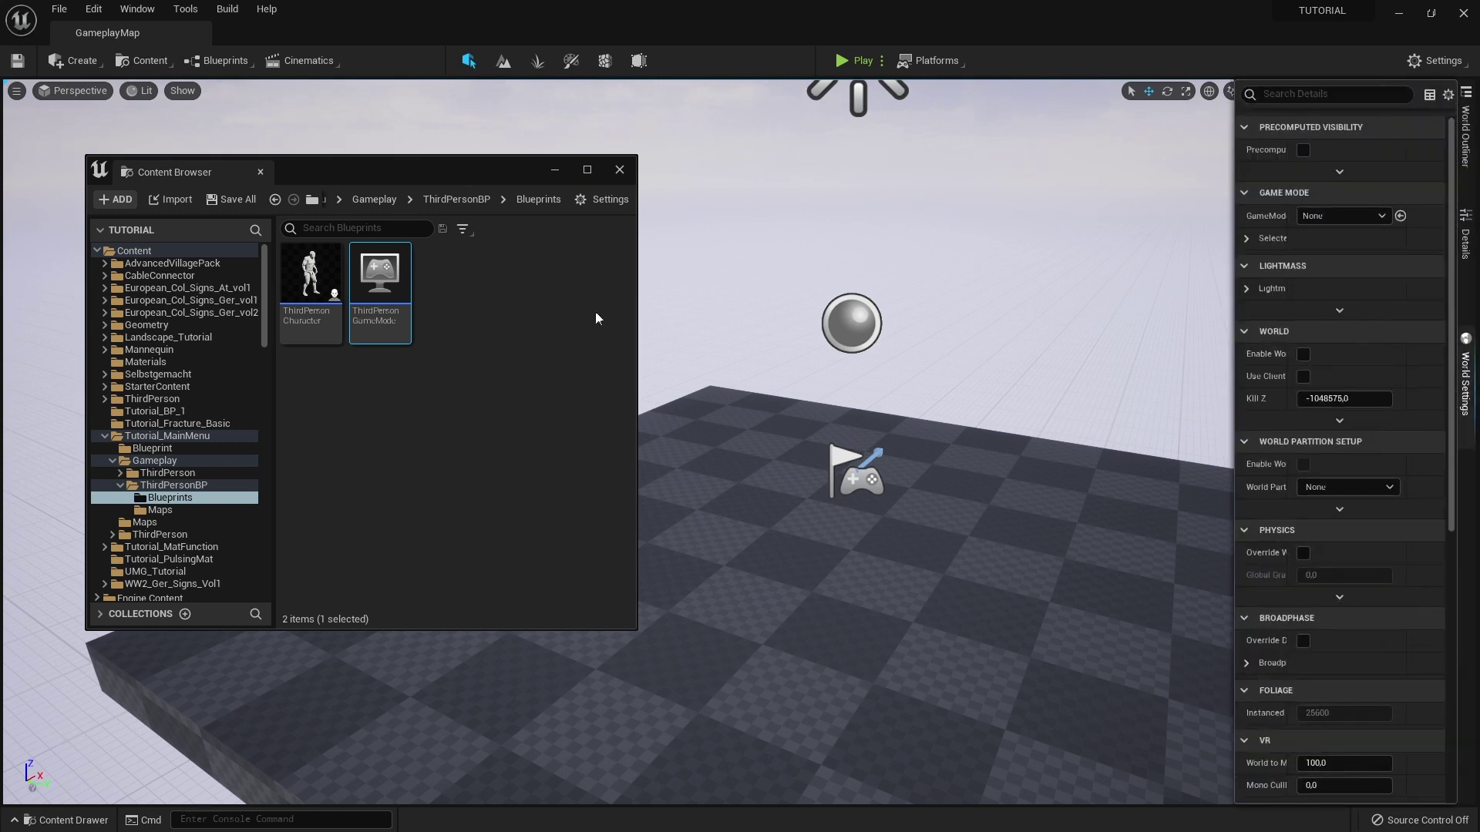
{"action": "left_click_drag", "start_coordinate": [393, 295], "coordinate": [1261, 217]}
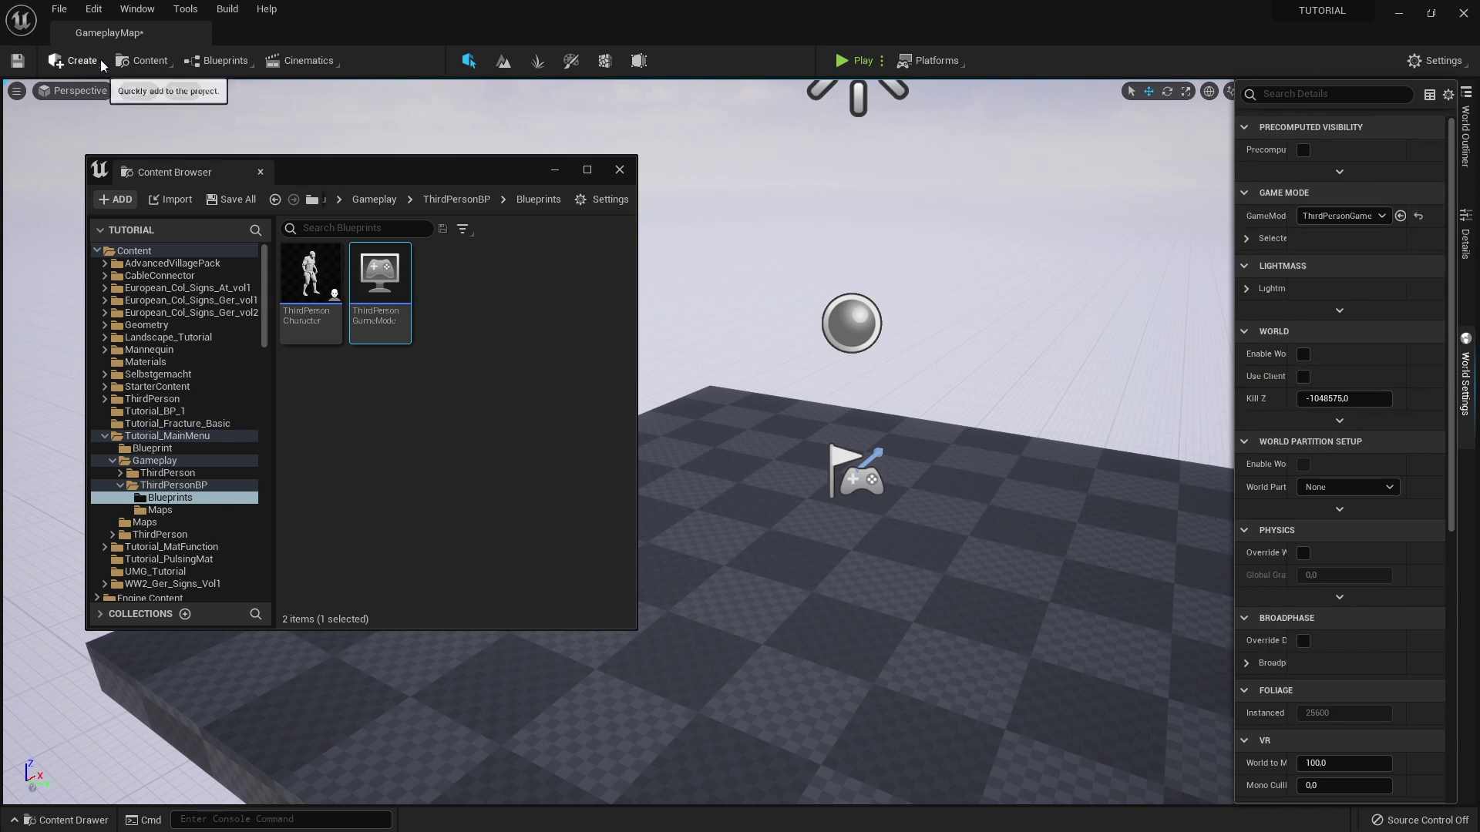
{"action": "left_click", "coordinate": [28, 67]}
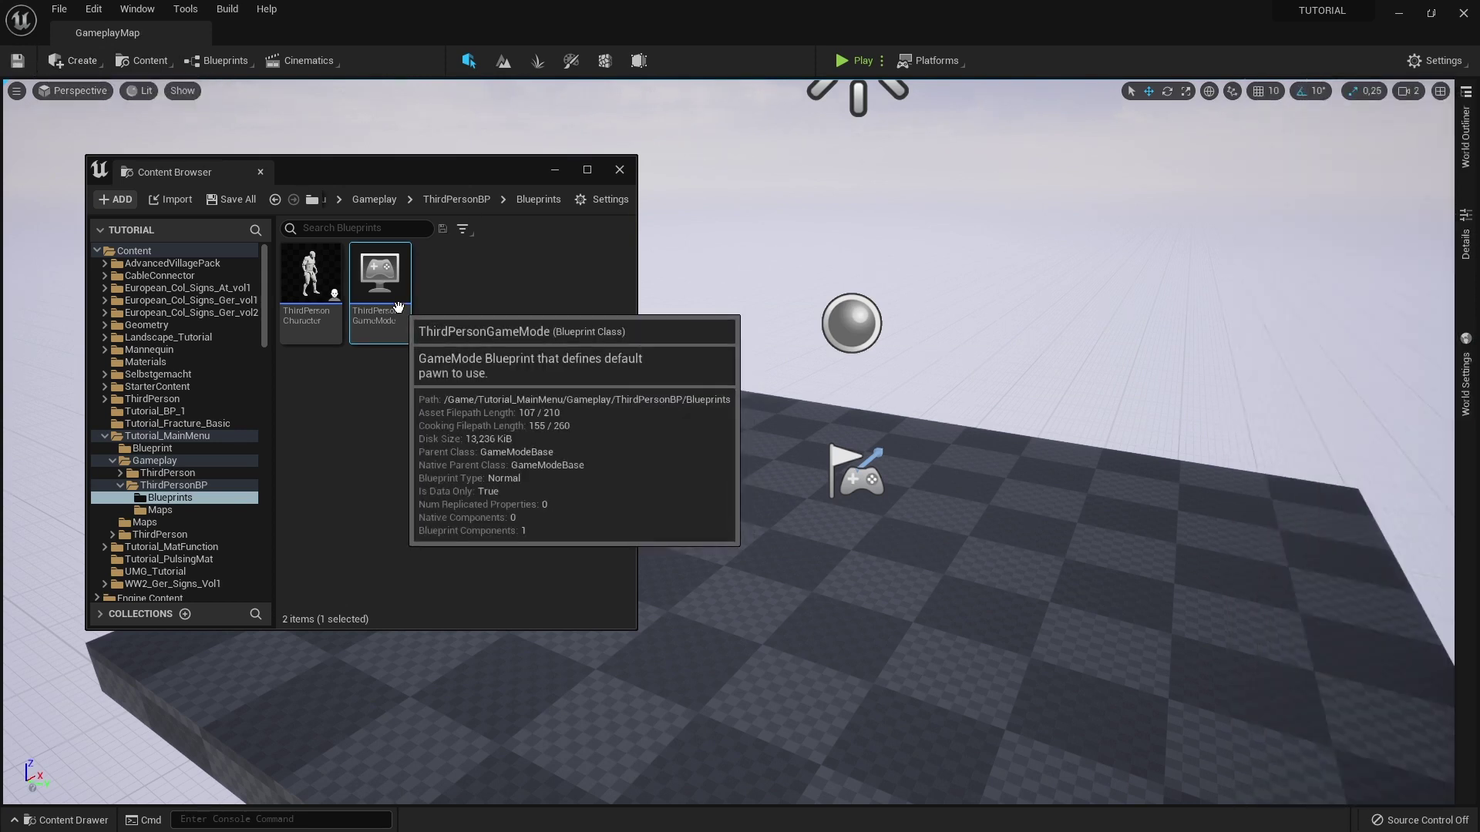
Close the Content Browser window
{"action": "right_click", "coordinate": [165, 435]}
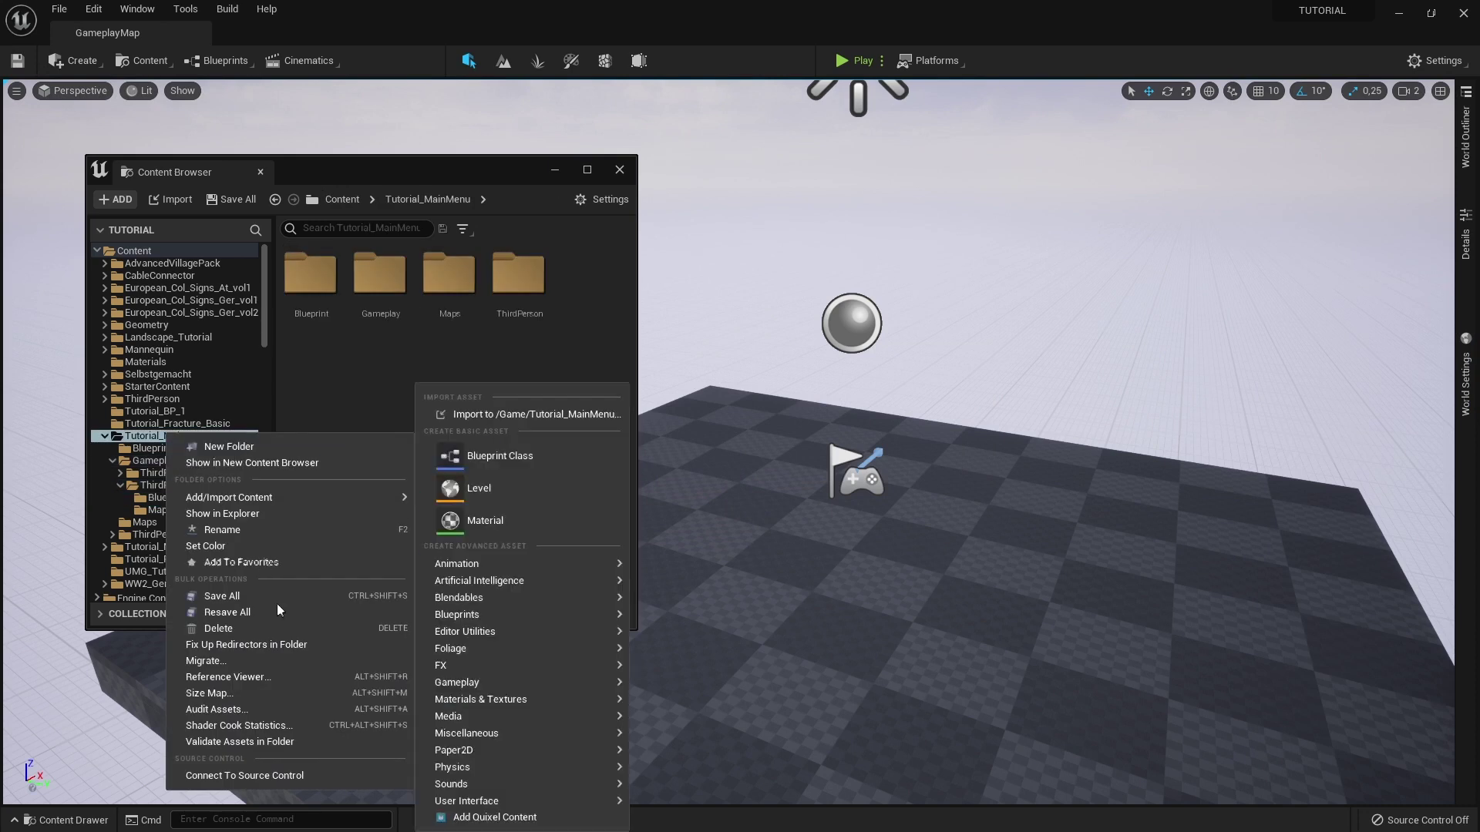
{"action": "left_click", "coordinate": [534, 403]}
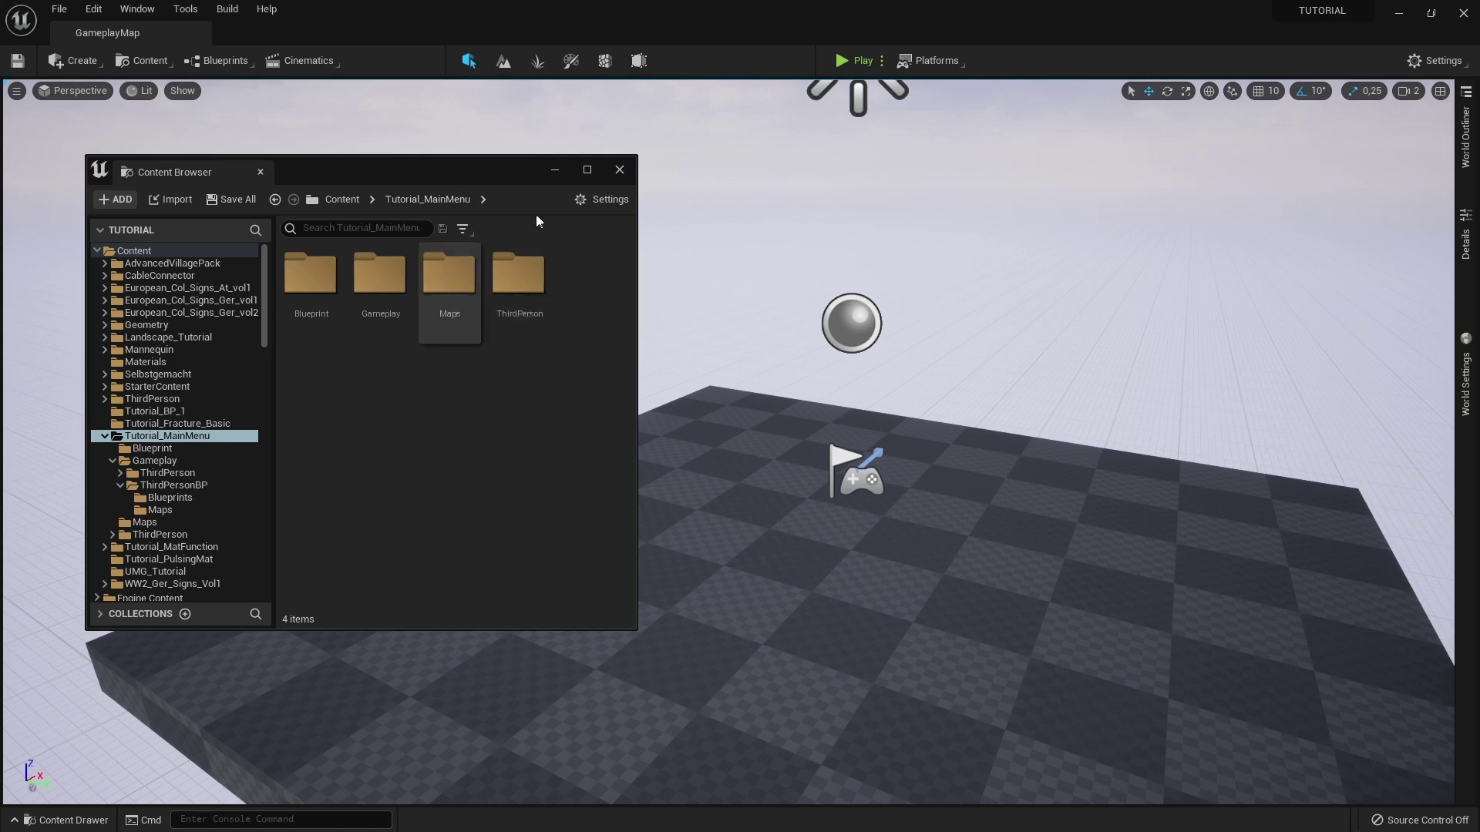
{"action": "left_click", "coordinate": [619, 169]}
Open the MainMenu level from Tutorial_MainMenu/Maps and start a play test
{"action": "left_click", "coordinate": [59, 8]}
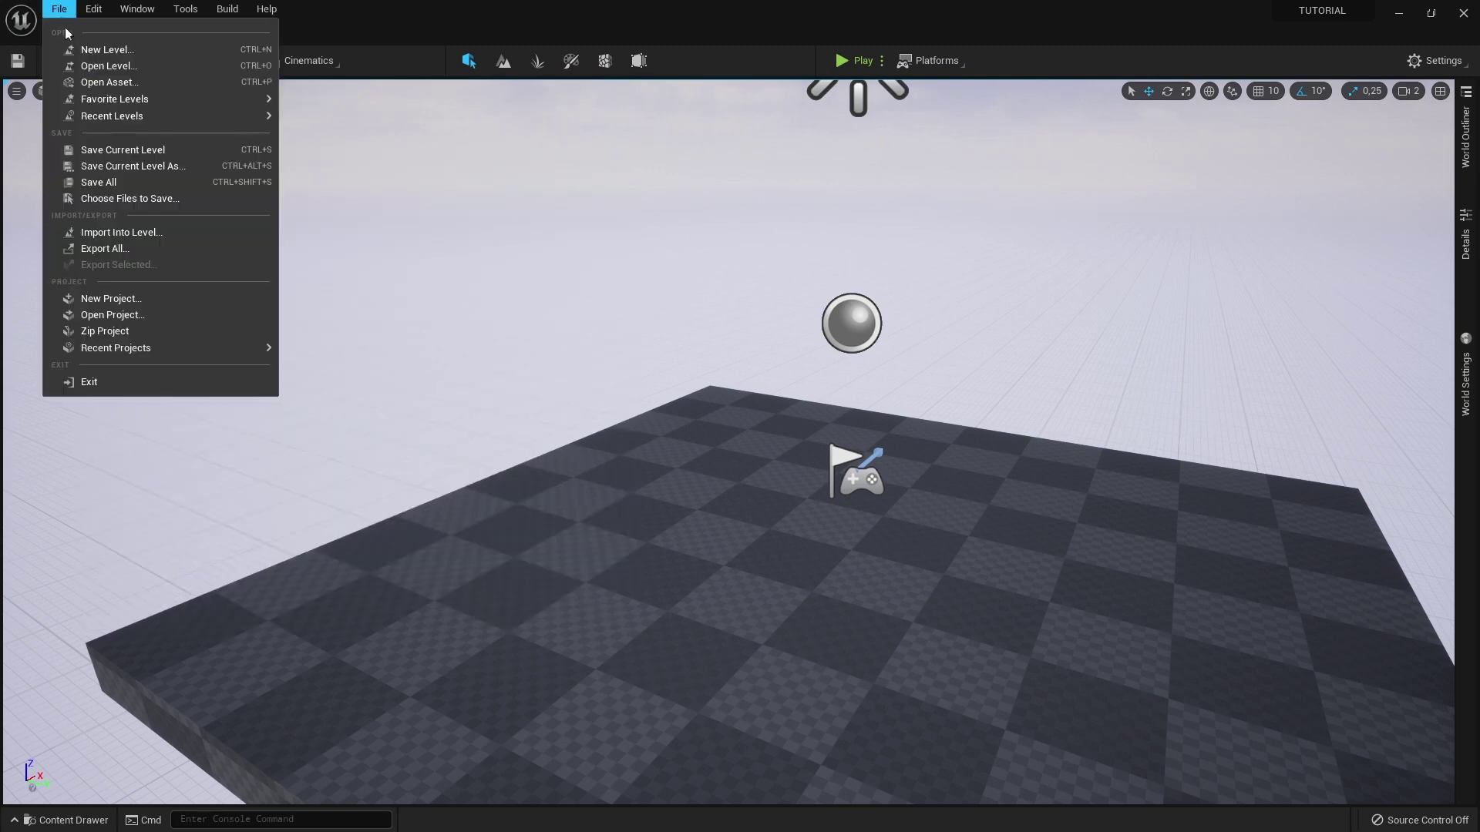
{"action": "left_click", "coordinate": [96, 65]}
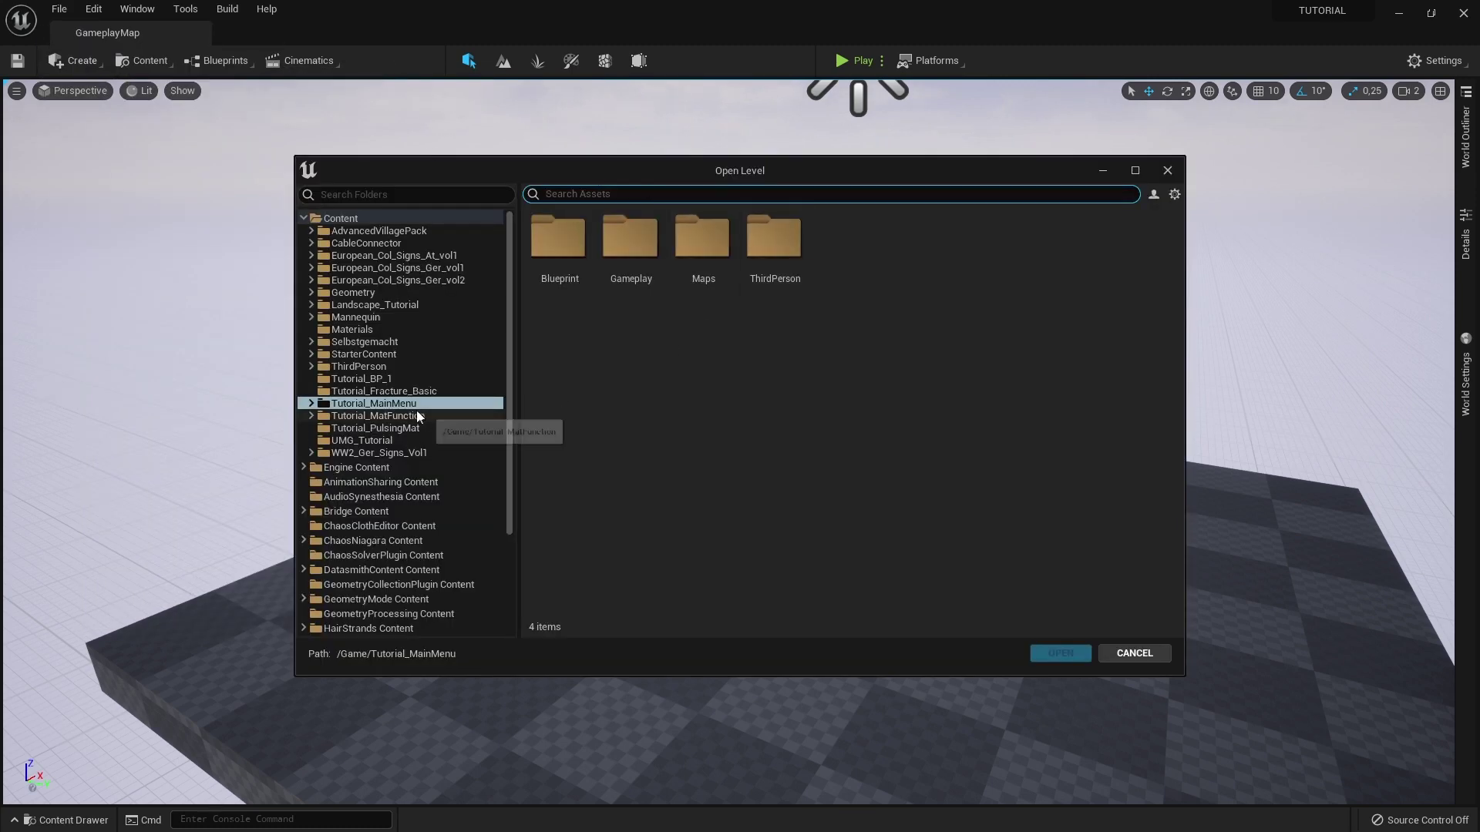
{"action": "double_click", "coordinate": [686, 252]}
{"action": "double_click", "coordinate": [626, 285]}
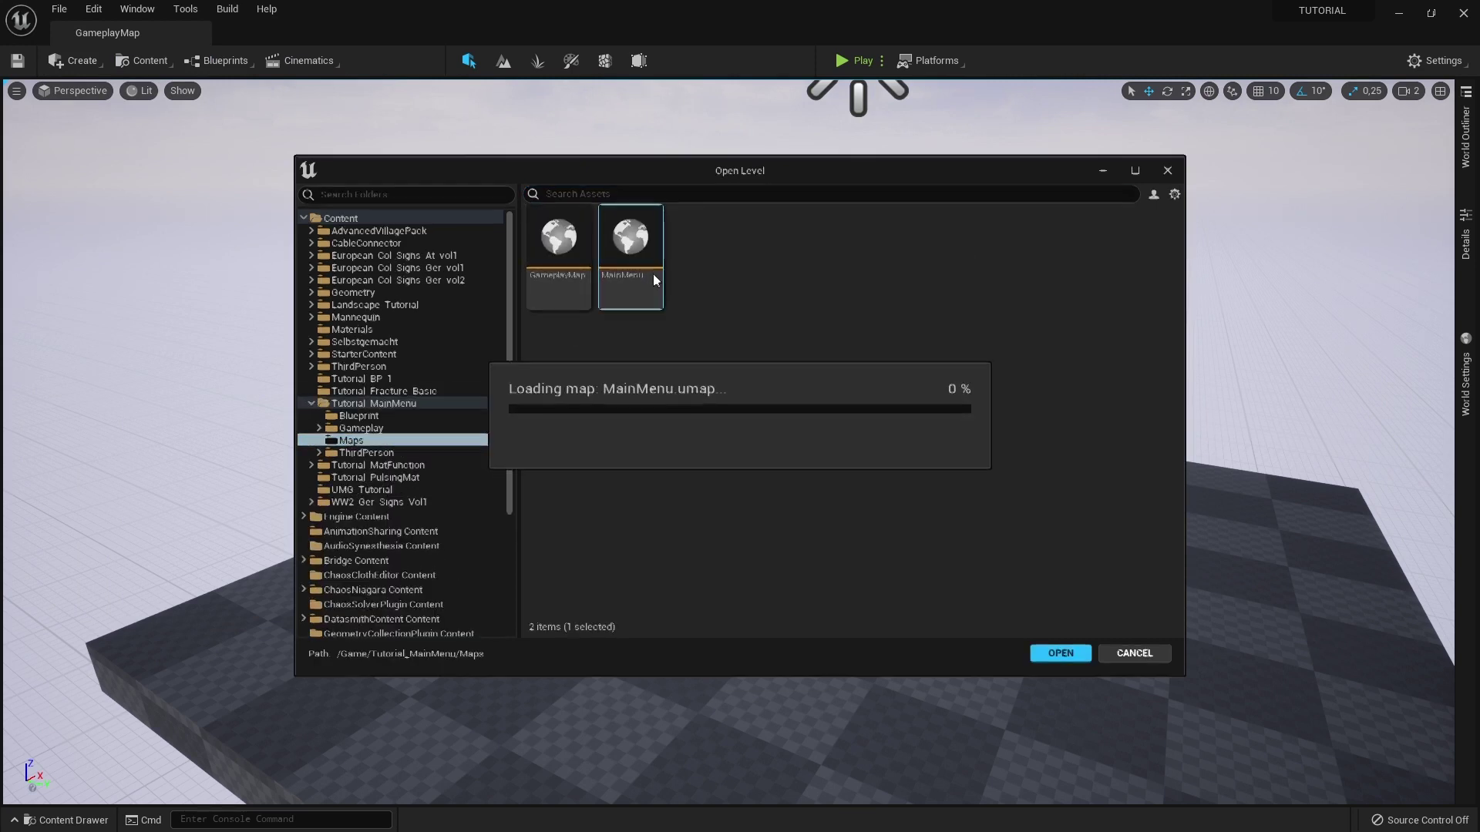
{"action": "left_click", "coordinate": [859, 61]}
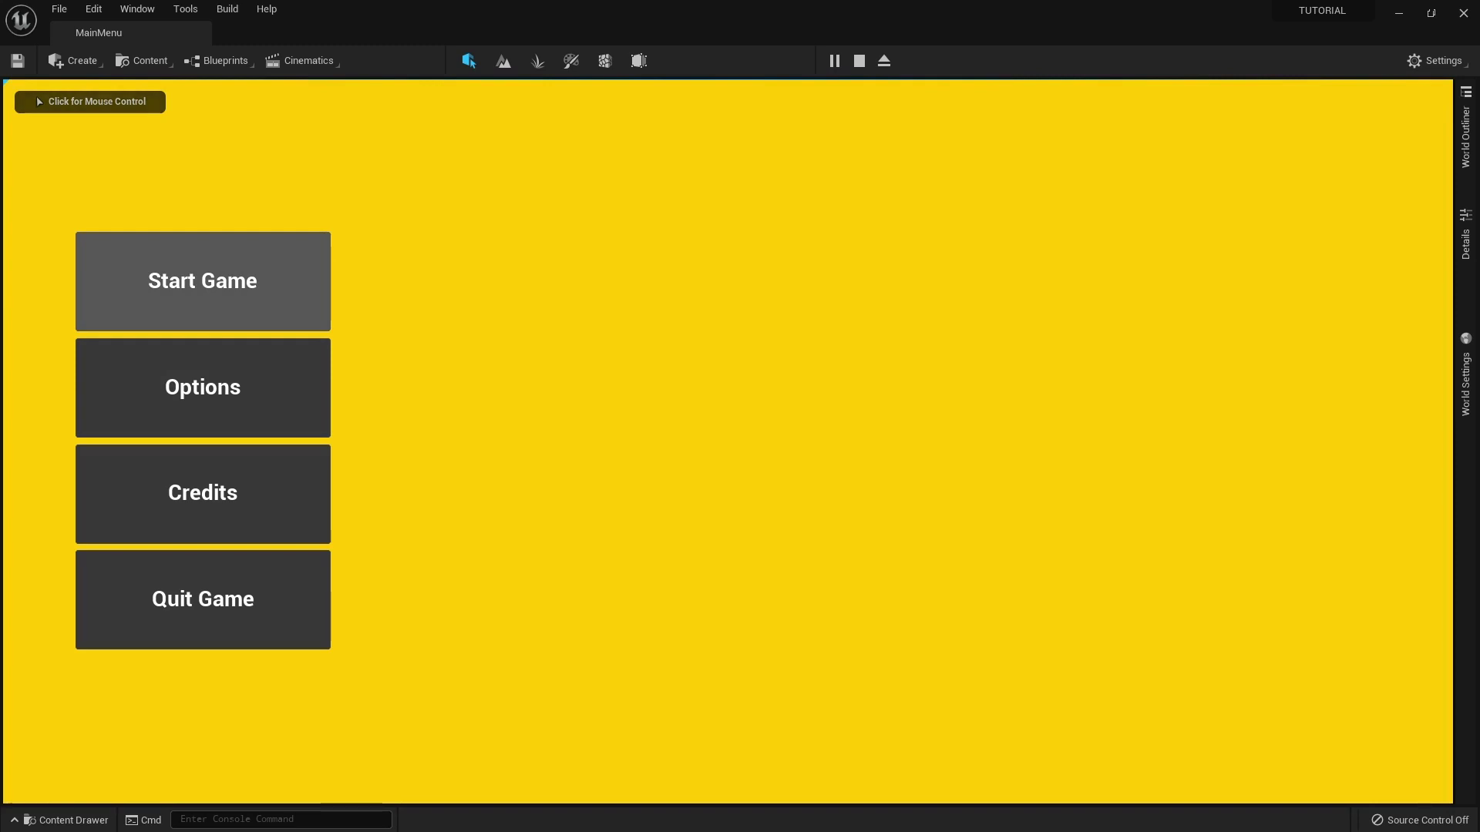
Click Start Game in the main menu and run and walk the mannequin with W
{"action": "left_click", "coordinate": [203, 281]}
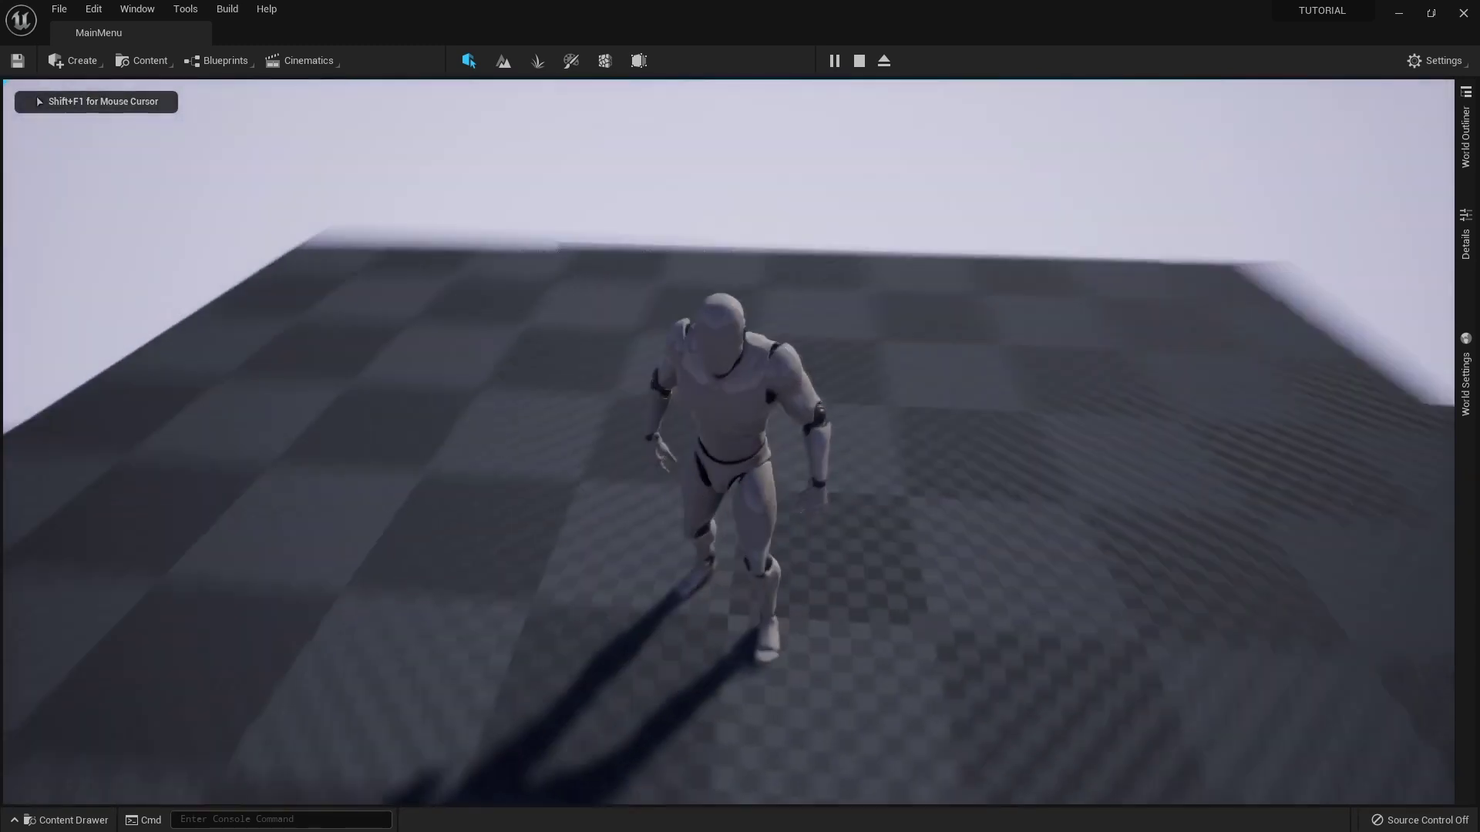
{"action": "key", "text": "w"}
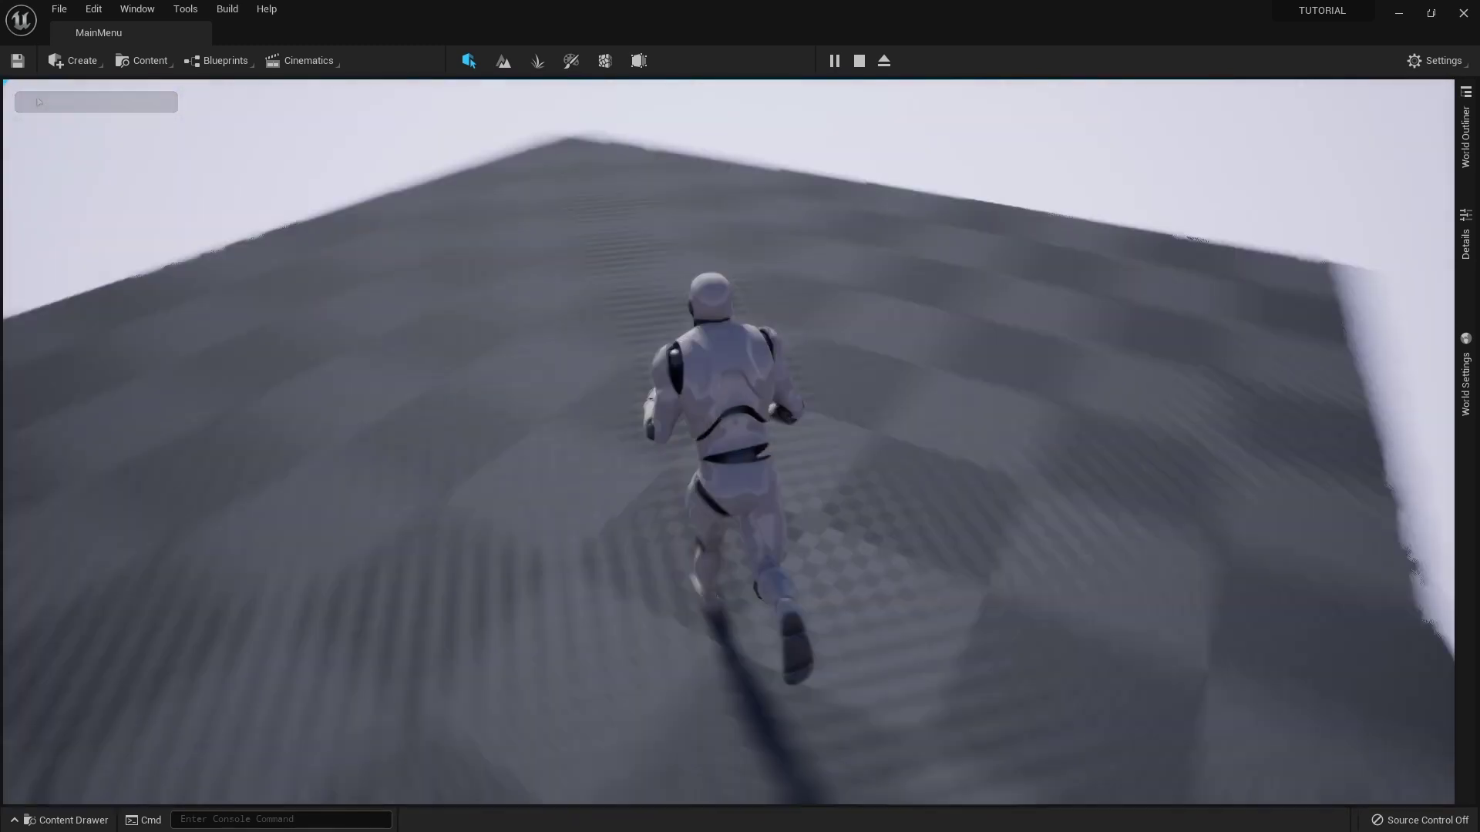
{"action": "key", "text": "w"}
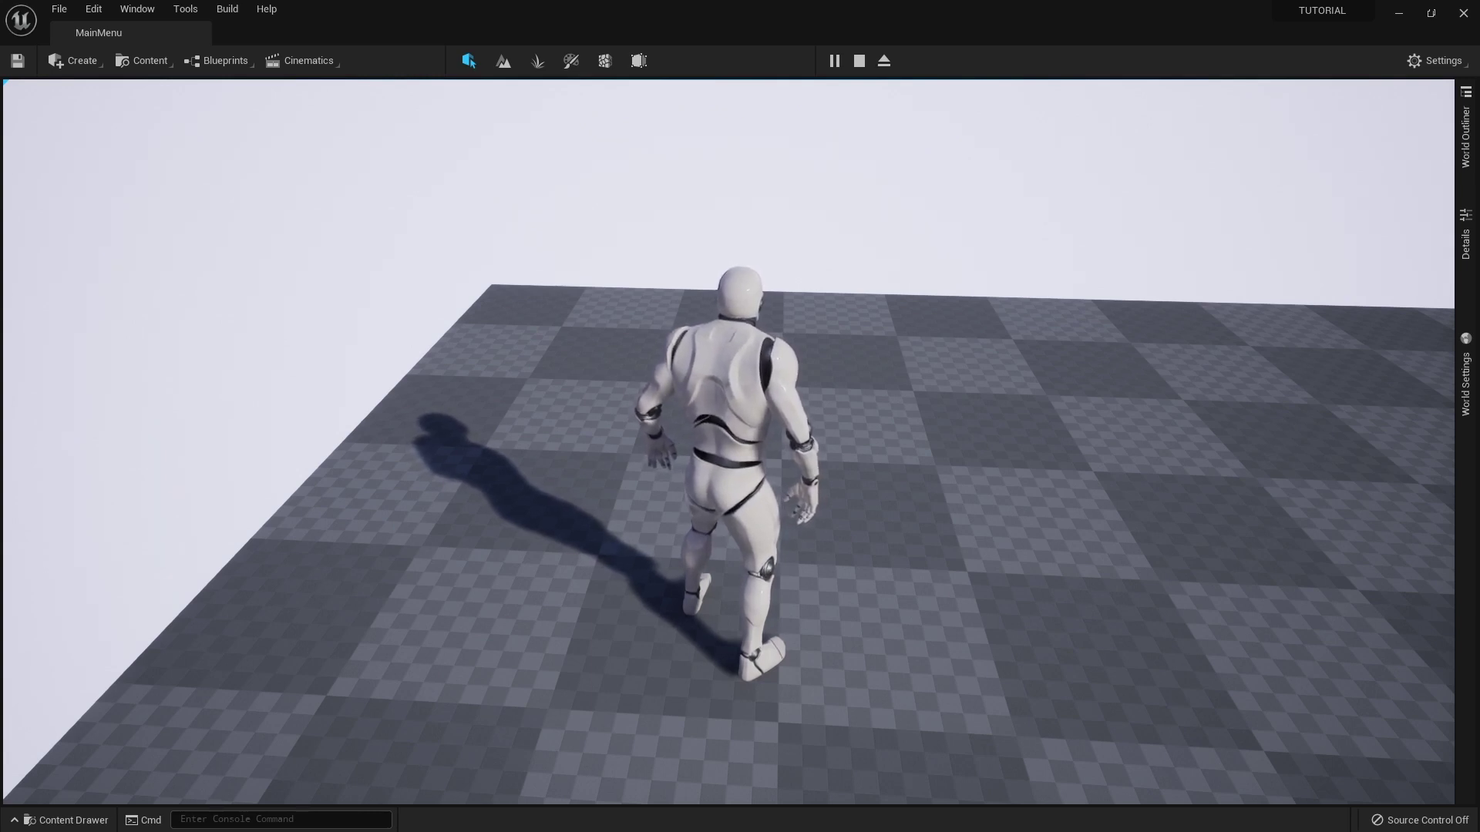
{"action": "key", "text": "w"}
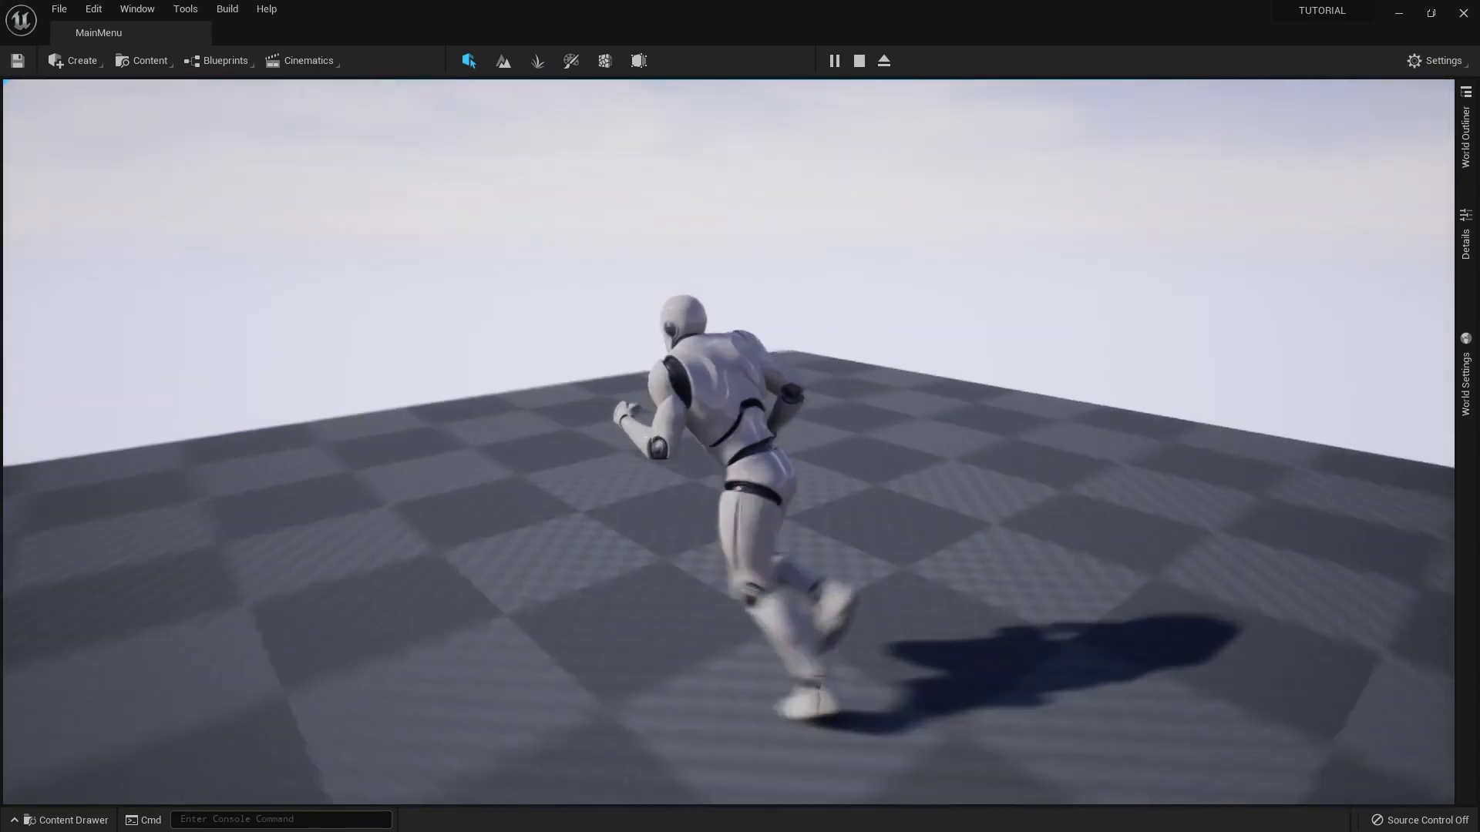